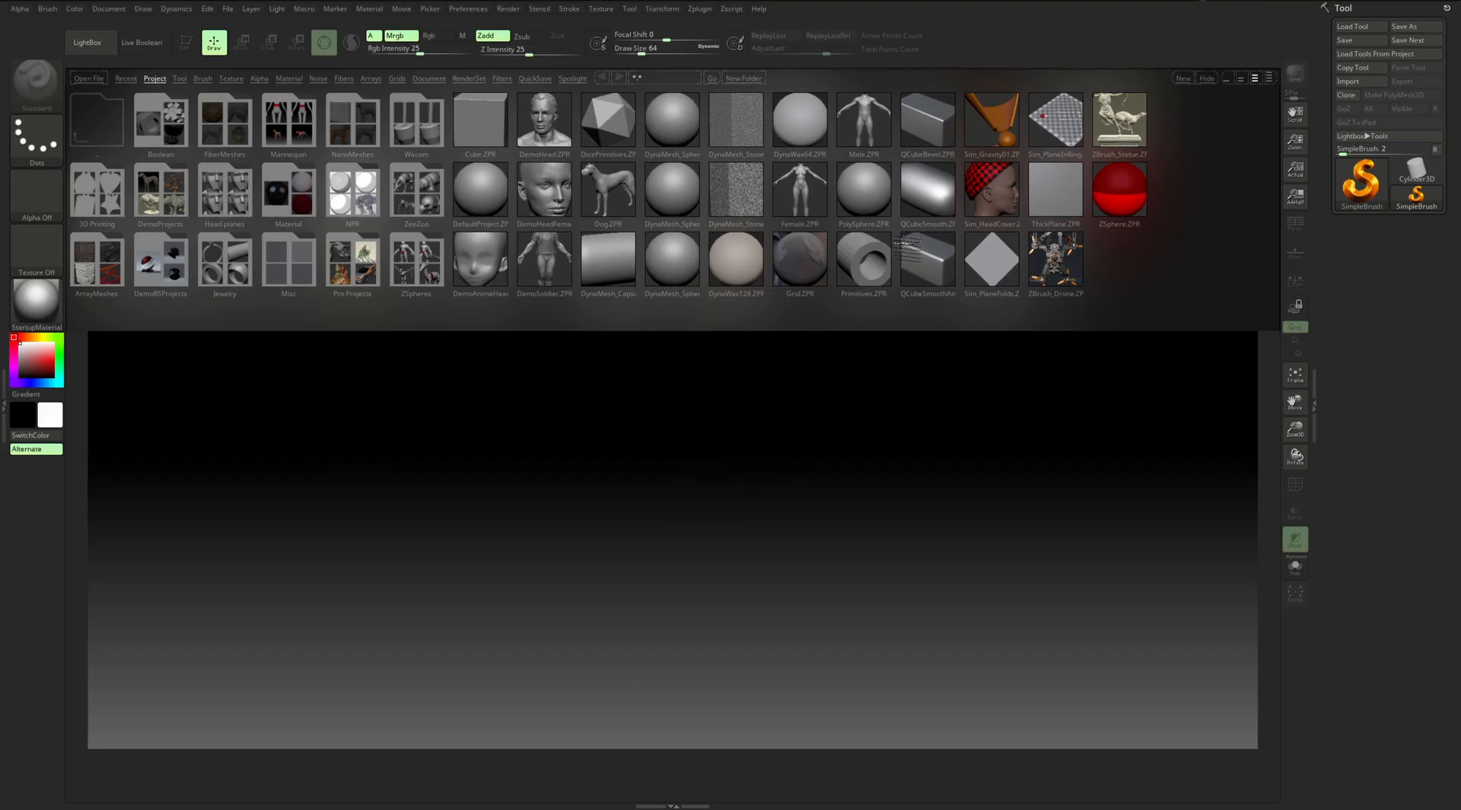
Hide the LightBox project browser so that the empty canvas is free for drawing
left_click(94, 47)
left_click(93, 46)
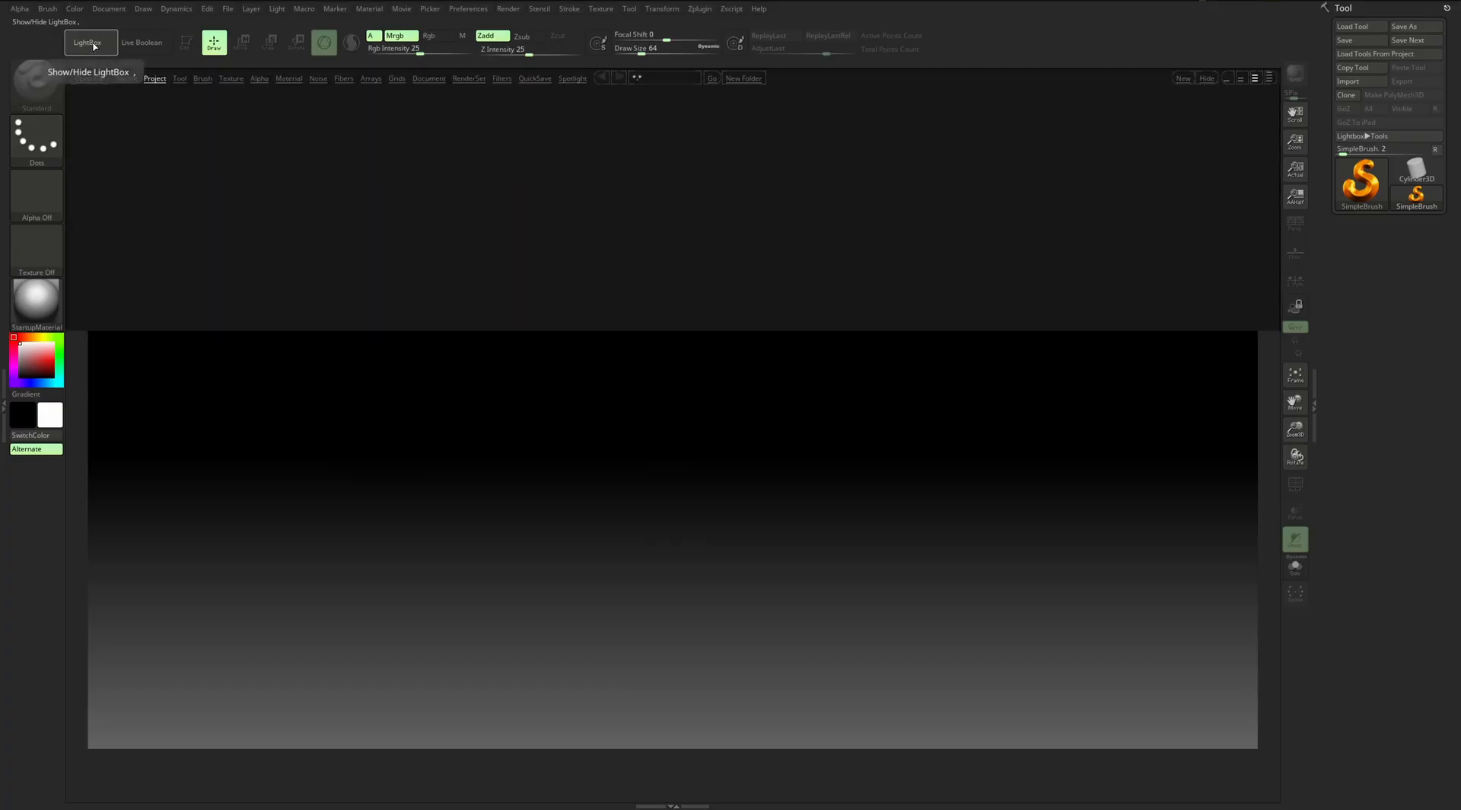
left_click(97, 47)
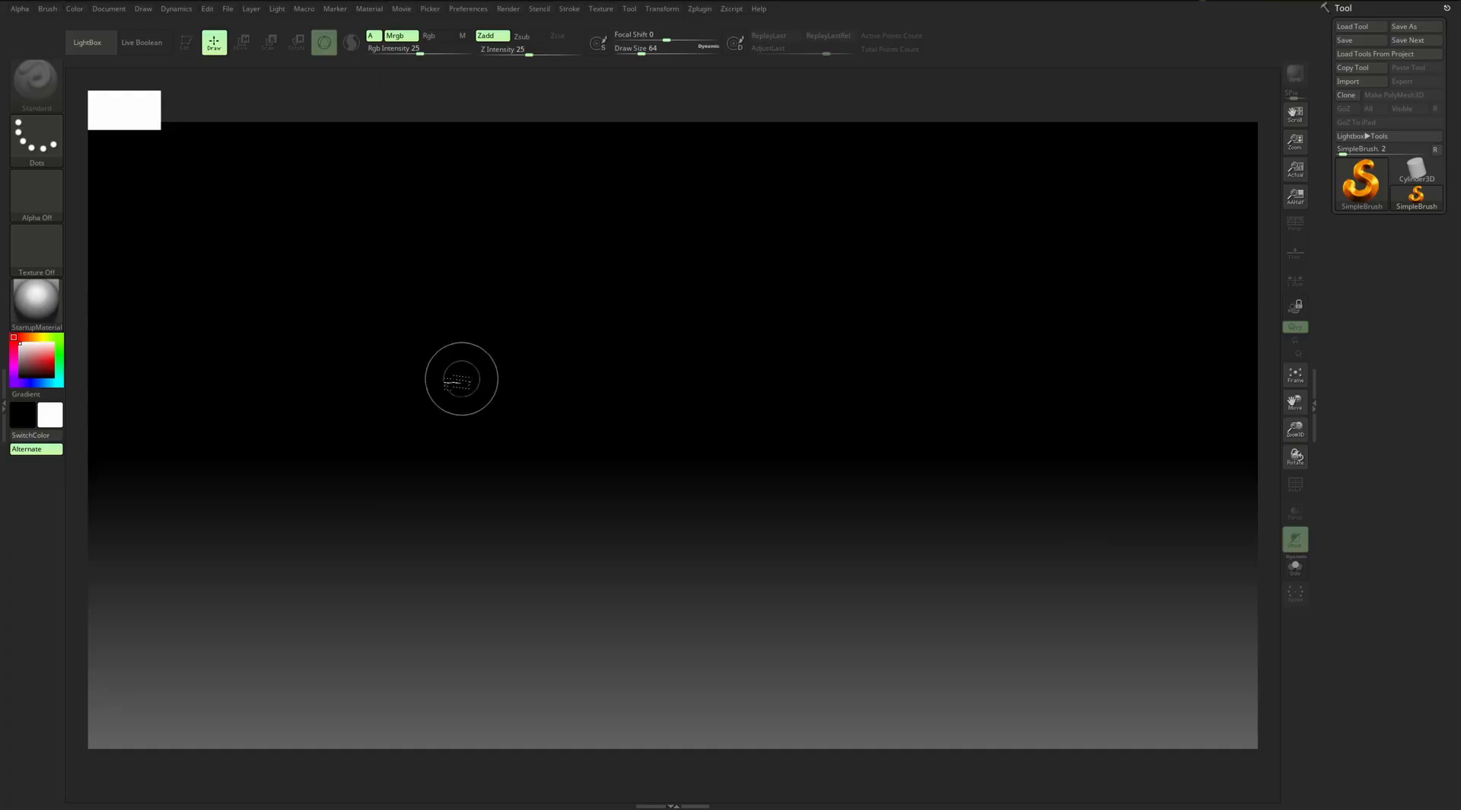
Paint three long wavy strokes across the canvas with the SimpleBrush and clear the canvas
mouse_move(364, 362)
left_mouse_down()
mouse_move(607, 378)
mouse_move(957, 453)
mouse_move(1012, 494)
left_mouse_up()
mouse_move(928, 508)
left_mouse_down()
mouse_move(766, 522)
mouse_move(324, 496)
left_mouse_up()
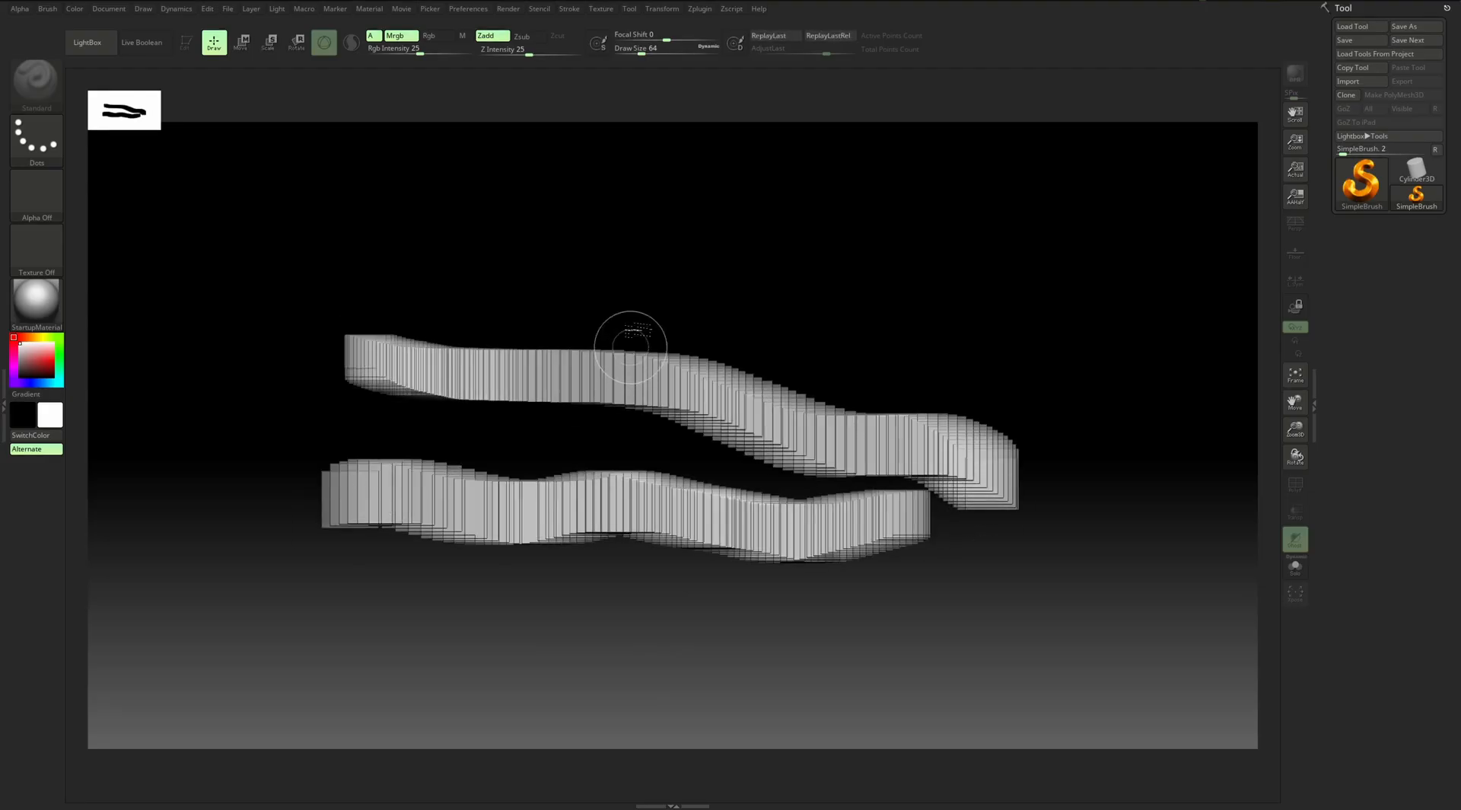
mouse_move(502, 291)
left_mouse_down()
mouse_move(772, 292)
mouse_move(1020, 357)
left_mouse_up()
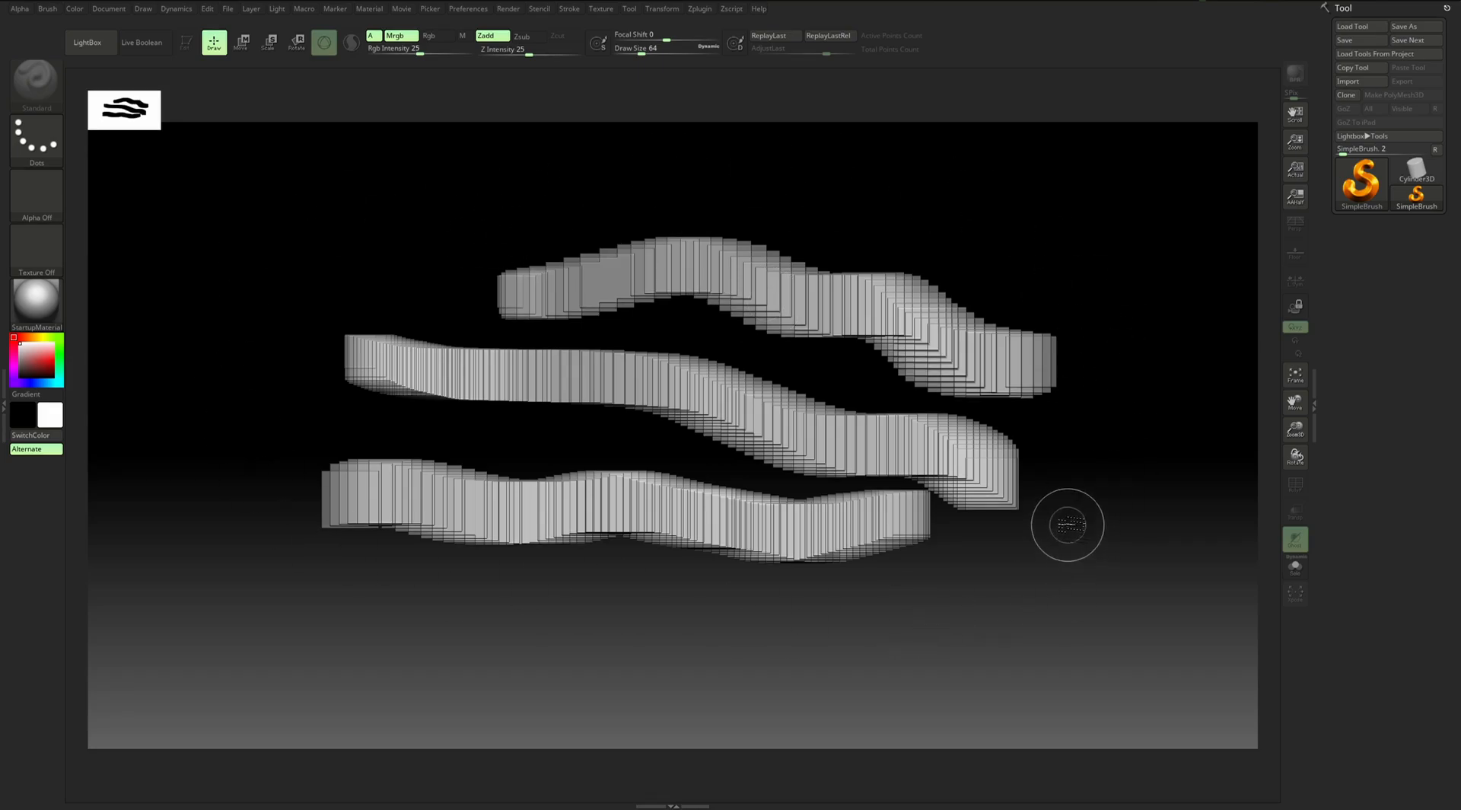
key("ctrl")
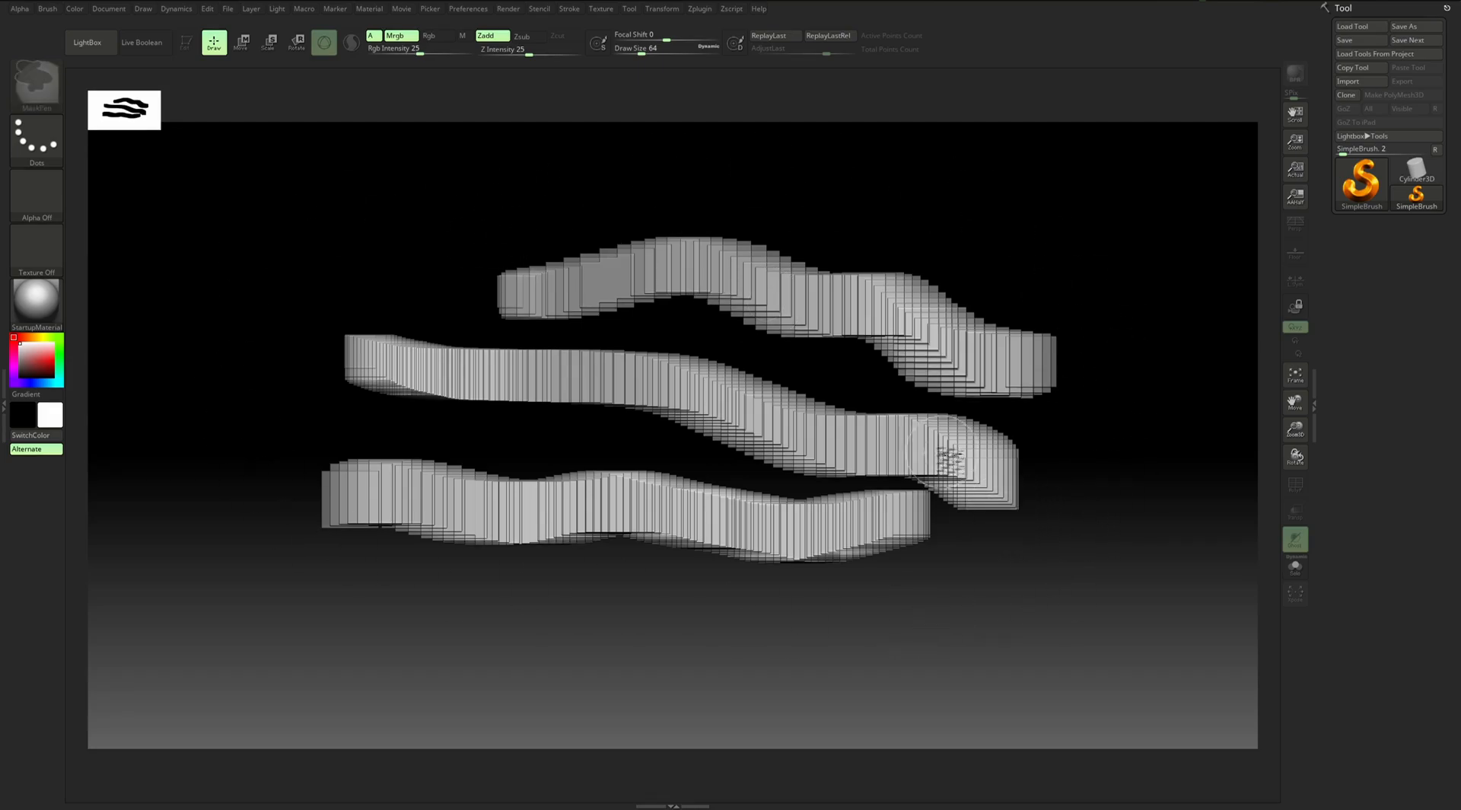
key("ctrl+n")
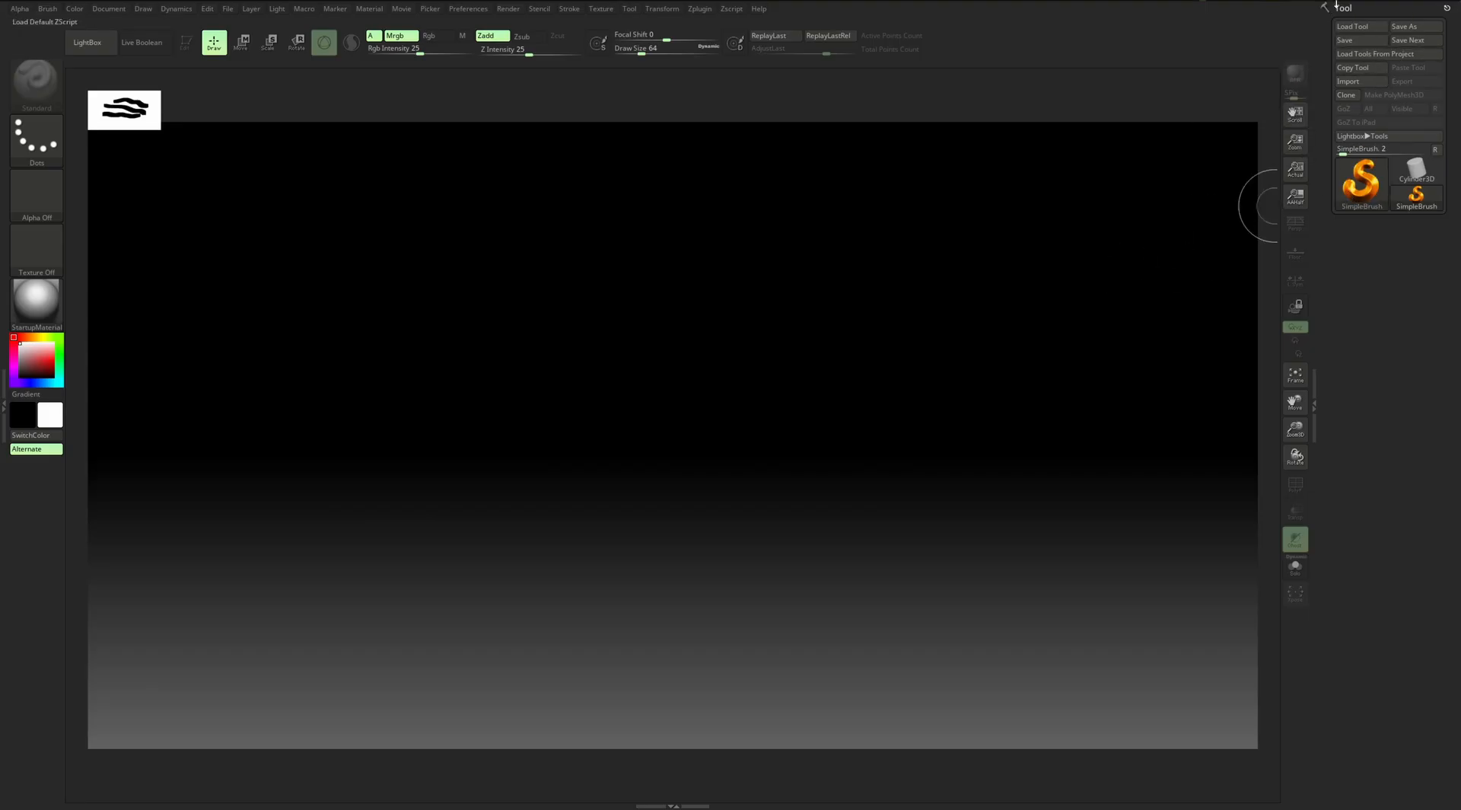
Keep SimpleBrush as the current tool, paint one short wavy stroke mid-canvas and clear the canvas again
left_click(635, 9)
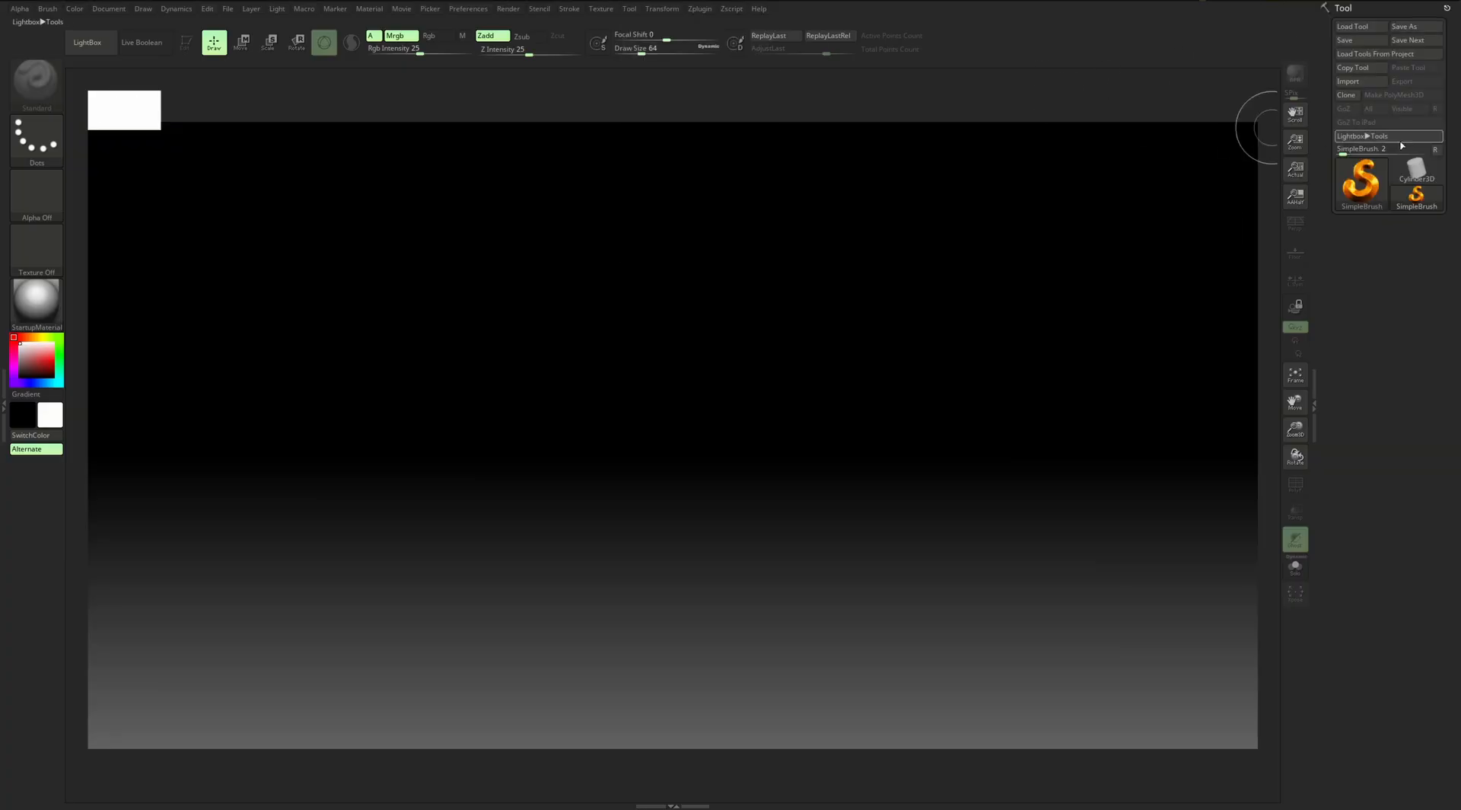
left_click(1362, 194)
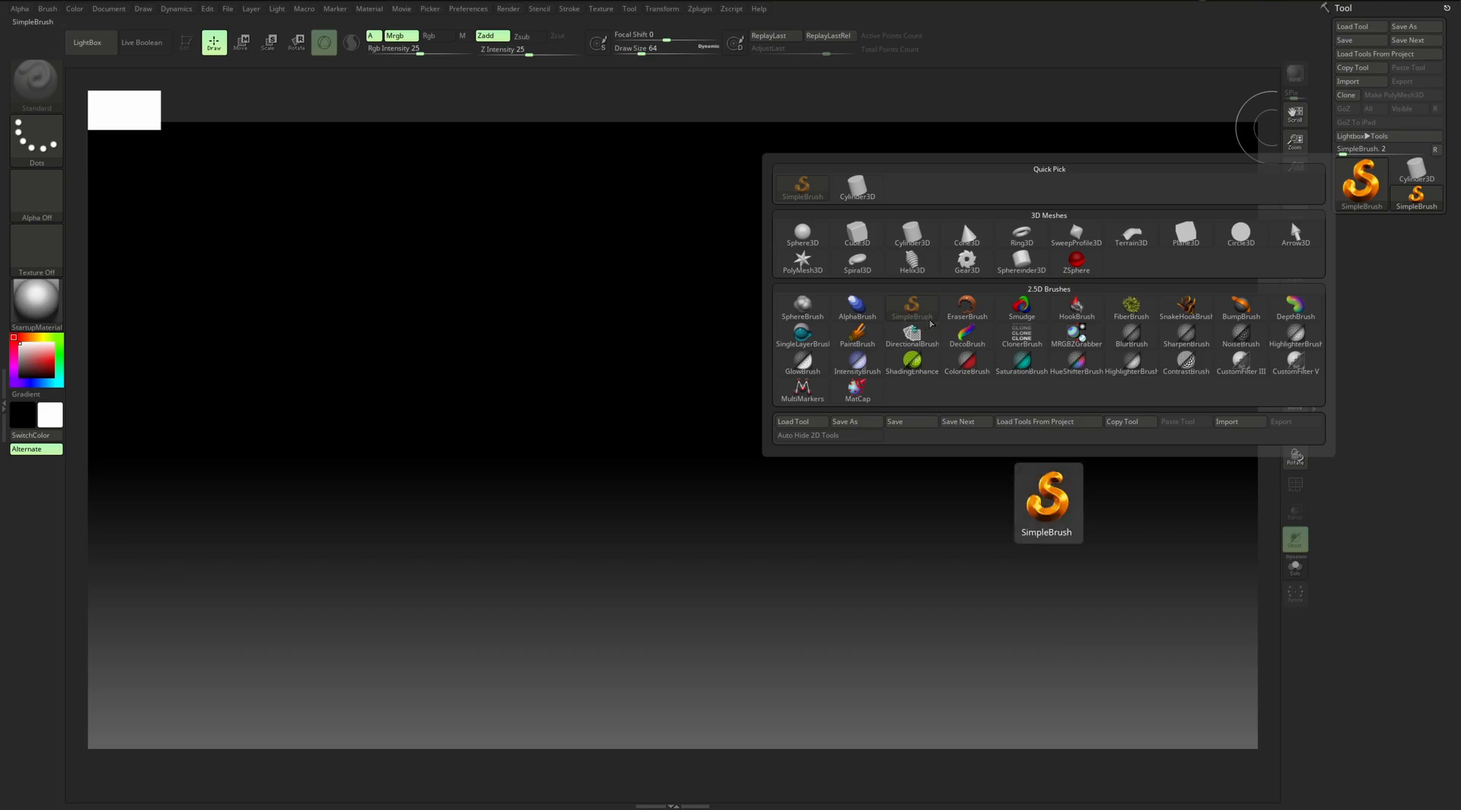
left_click(893, 322)
left_click_drag(512, 395, 770, 459)
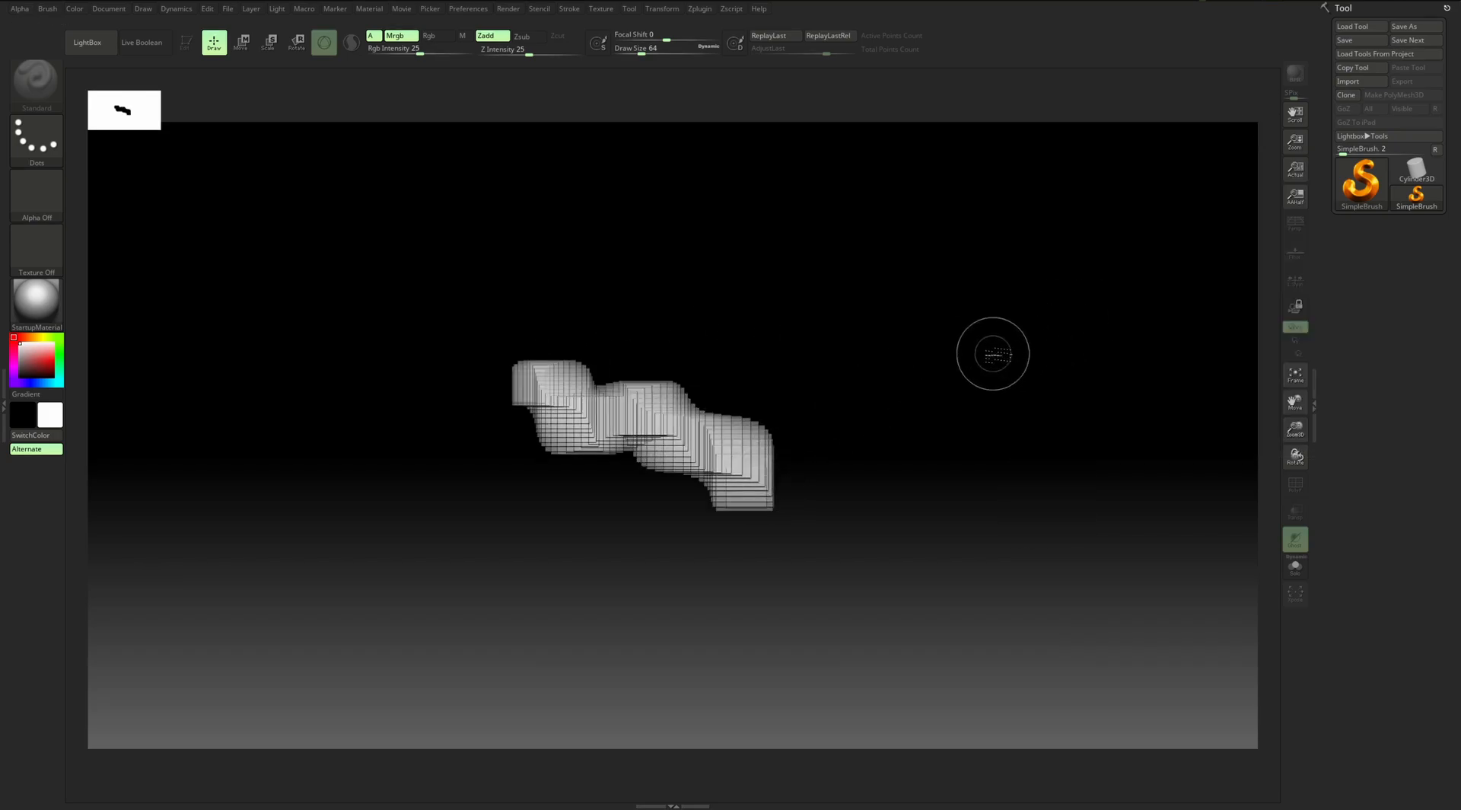
key("ctrl")
key("ctrl+n")
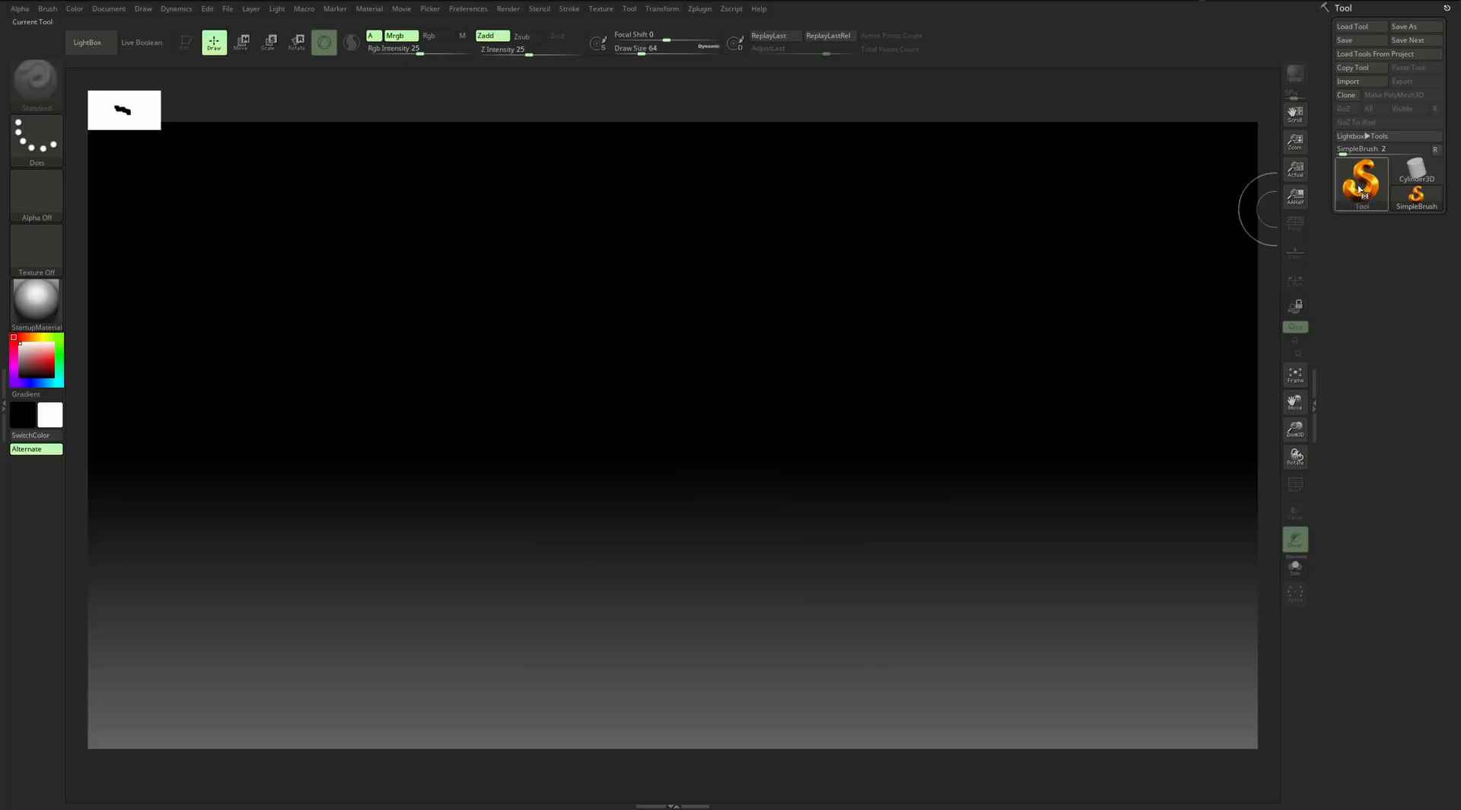
Select the Sphere3D mesh as the current tool and draw one large sphere mid-canvas
left_click(1361, 182)
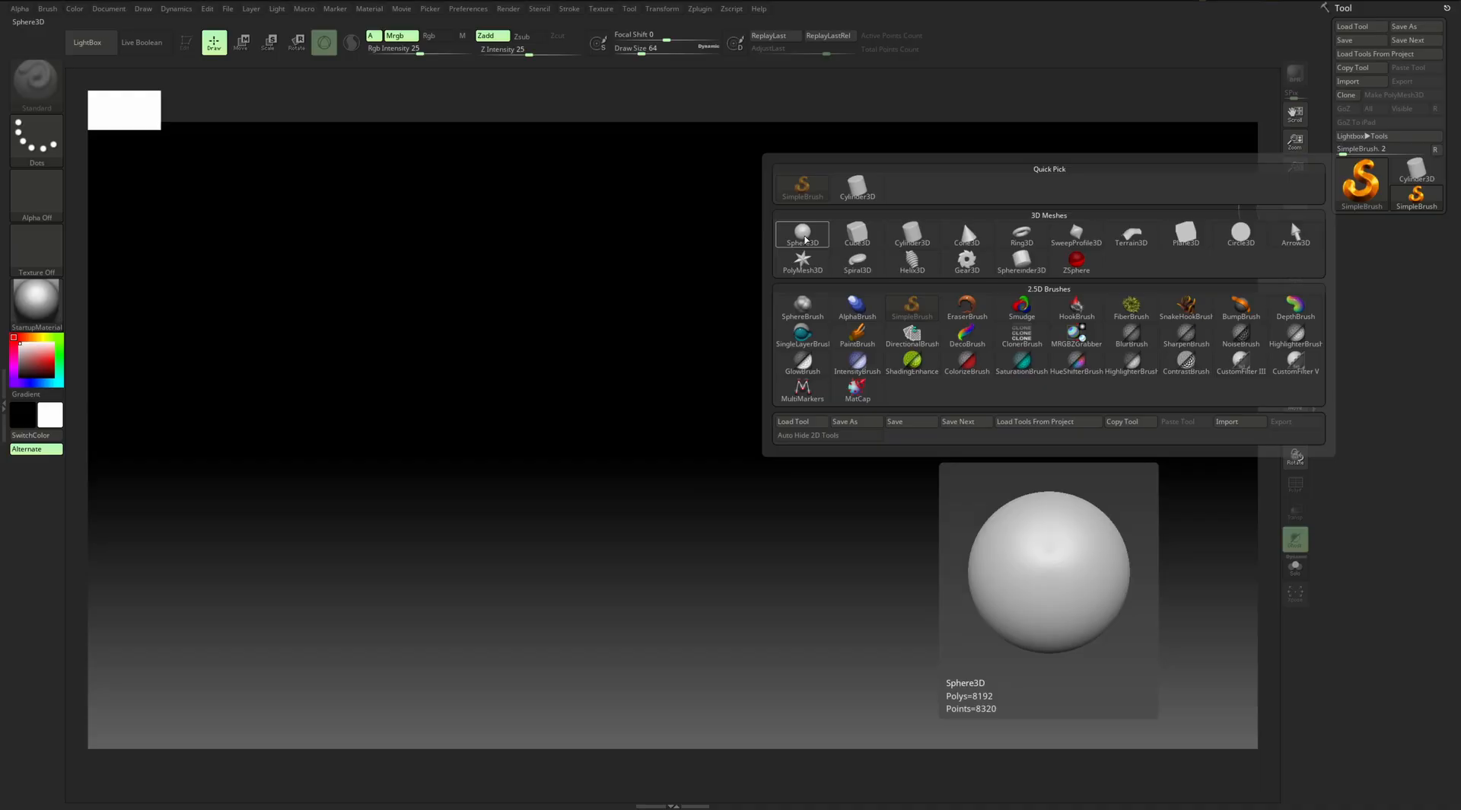
left_click(804, 237)
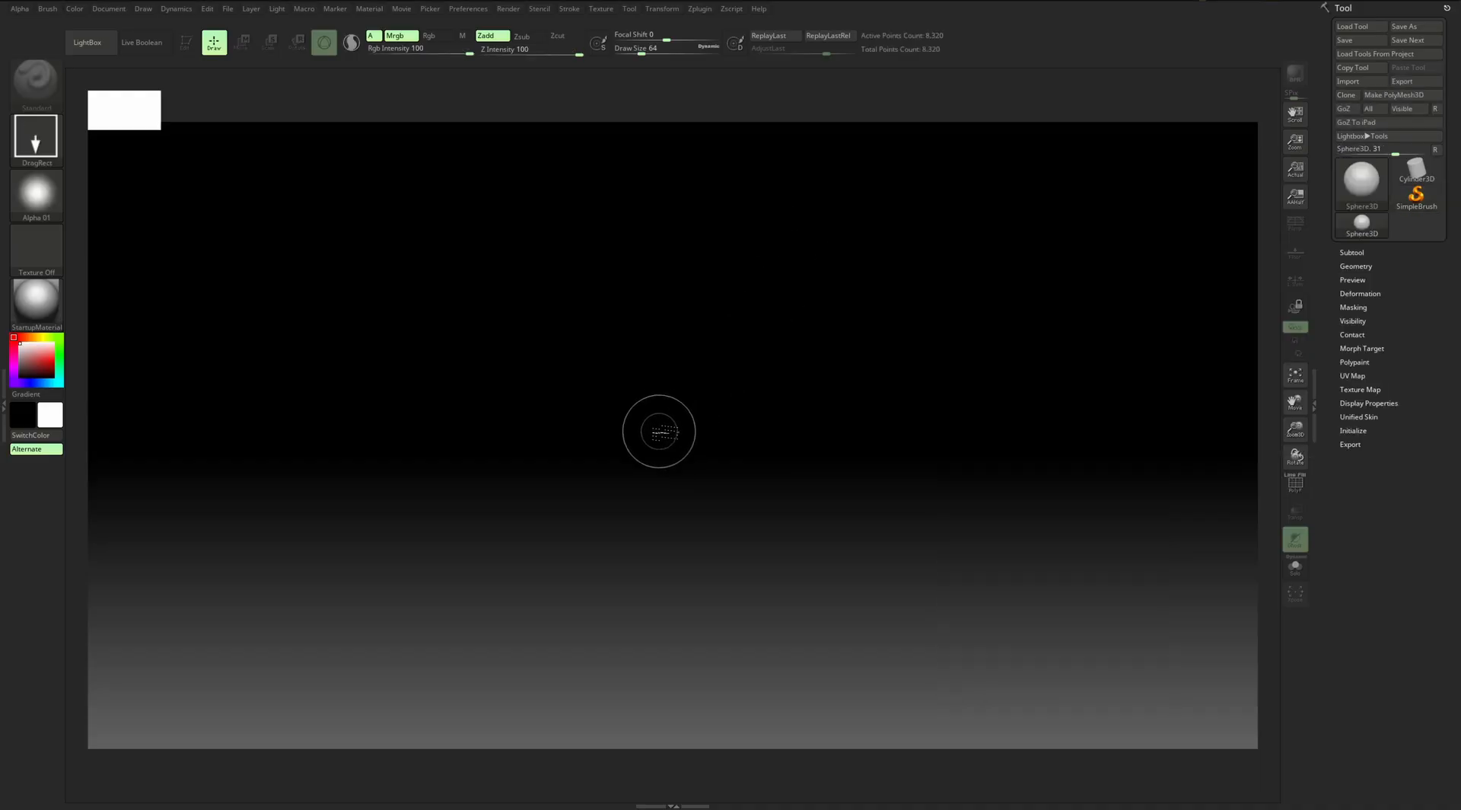
left_click_drag(626, 388, 724, 538)
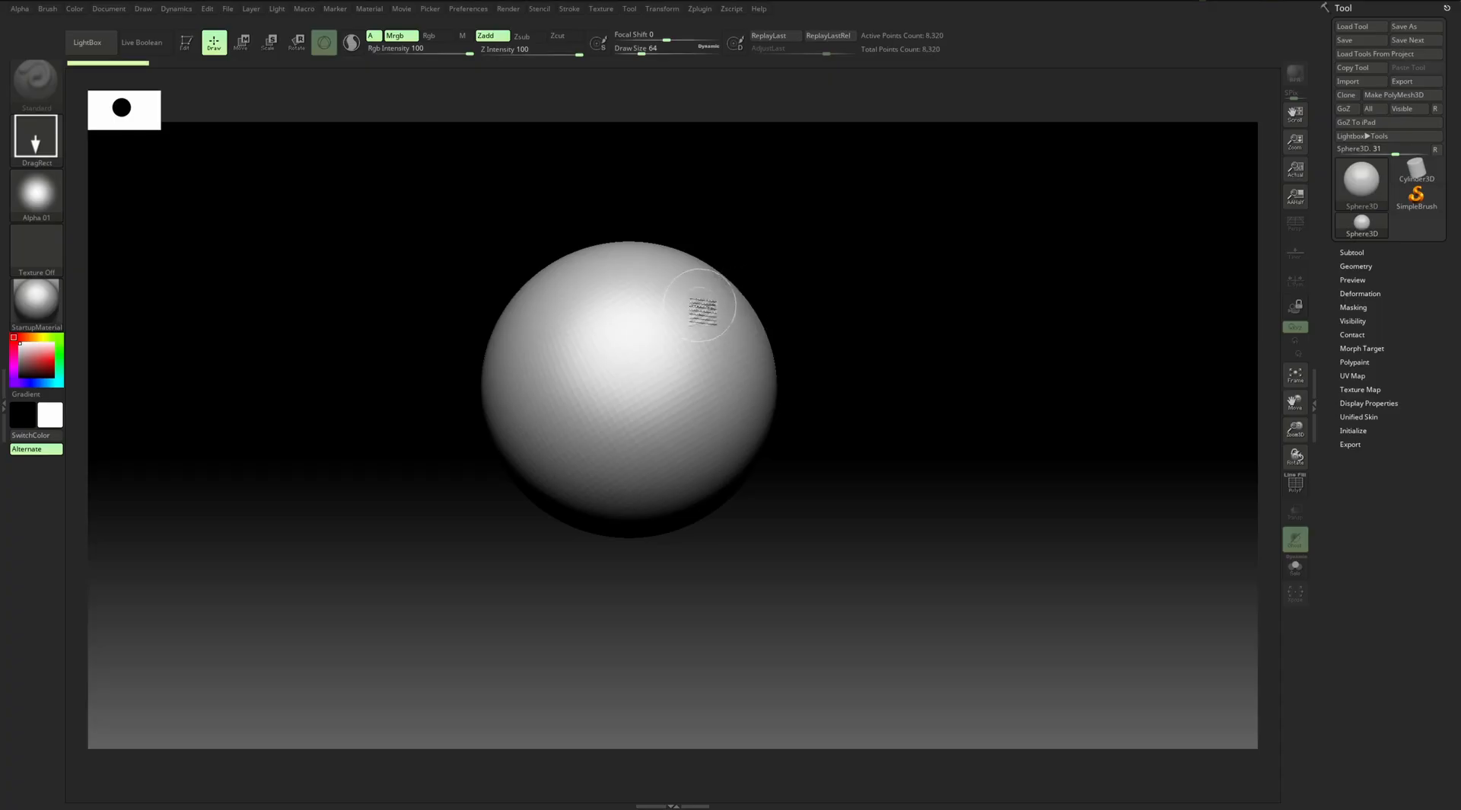
Draw seven smaller spheres on and around the large sphere and clear them all from the canvas
mouse_move(705, 320)
left_mouse_down()
mouse_move(725, 383)
mouse_move(669, 418)
left_mouse_up()
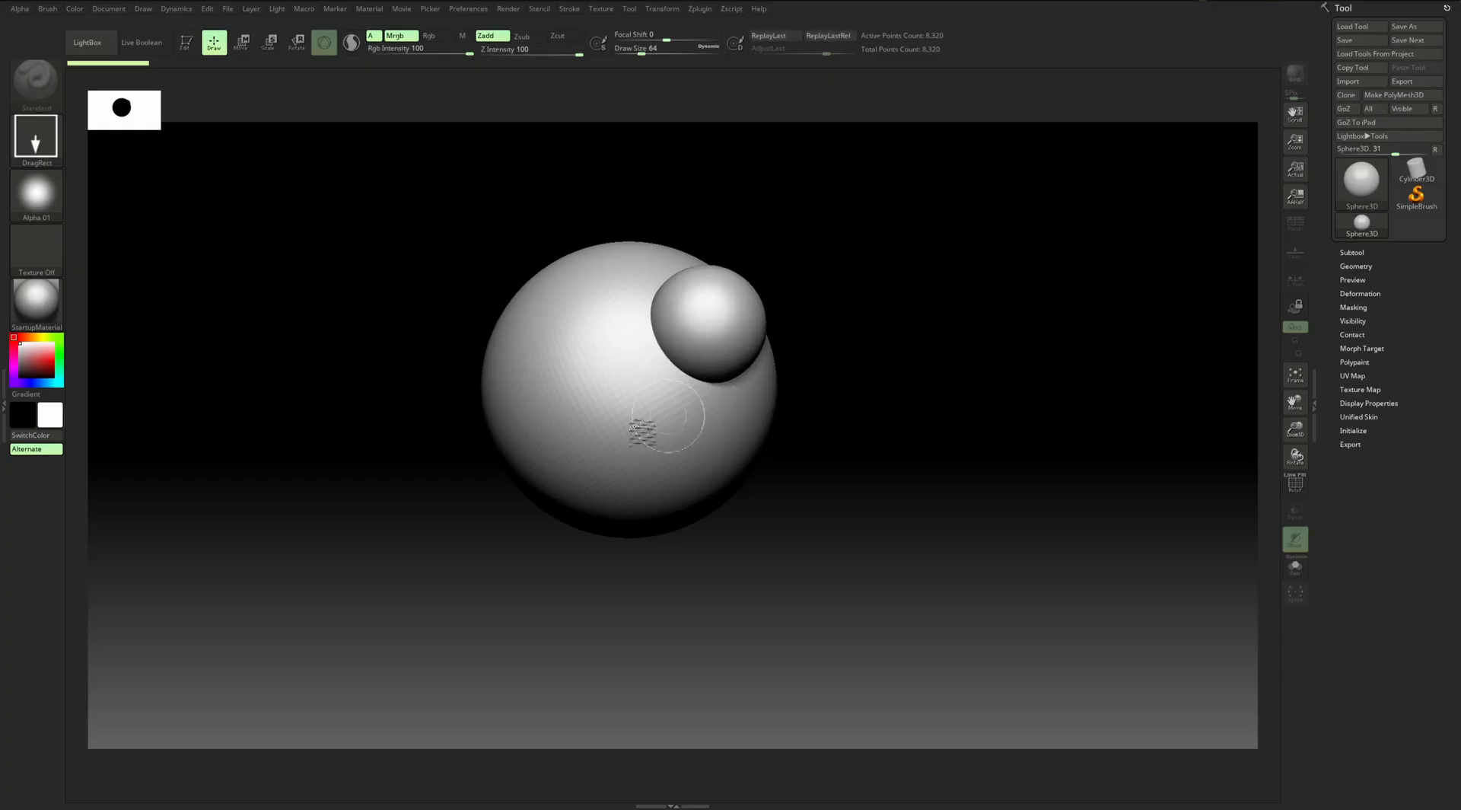
left_click_drag(537, 412, 601, 502)
left_click_drag(672, 469, 724, 525)
left_click_drag(890, 355, 929, 461)
left_click_drag(1077, 238, 1089, 375)
left_click_drag(902, 214, 915, 293)
left_click_drag(759, 212, 774, 291)
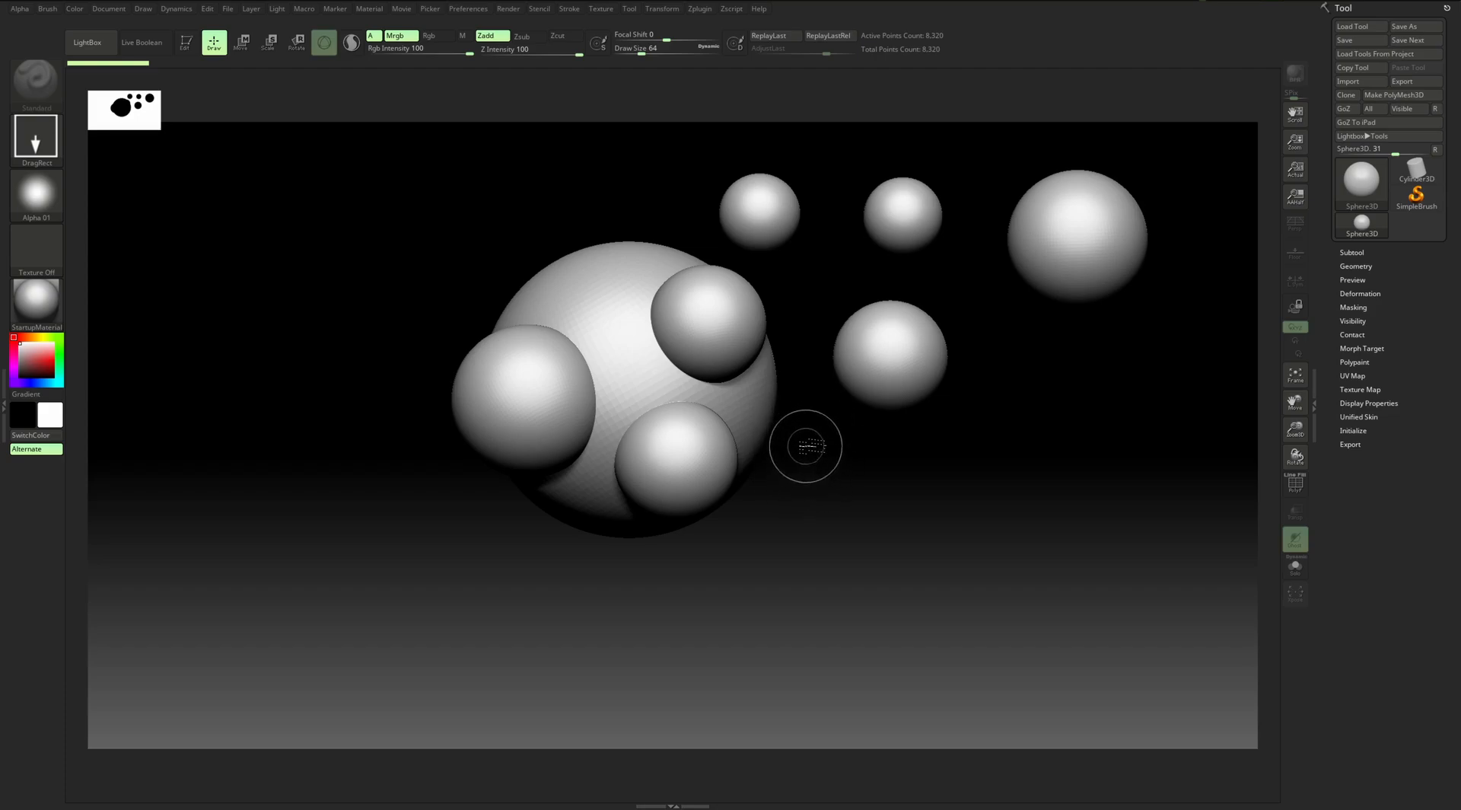
key("ctrl")
key("ctrl+n")
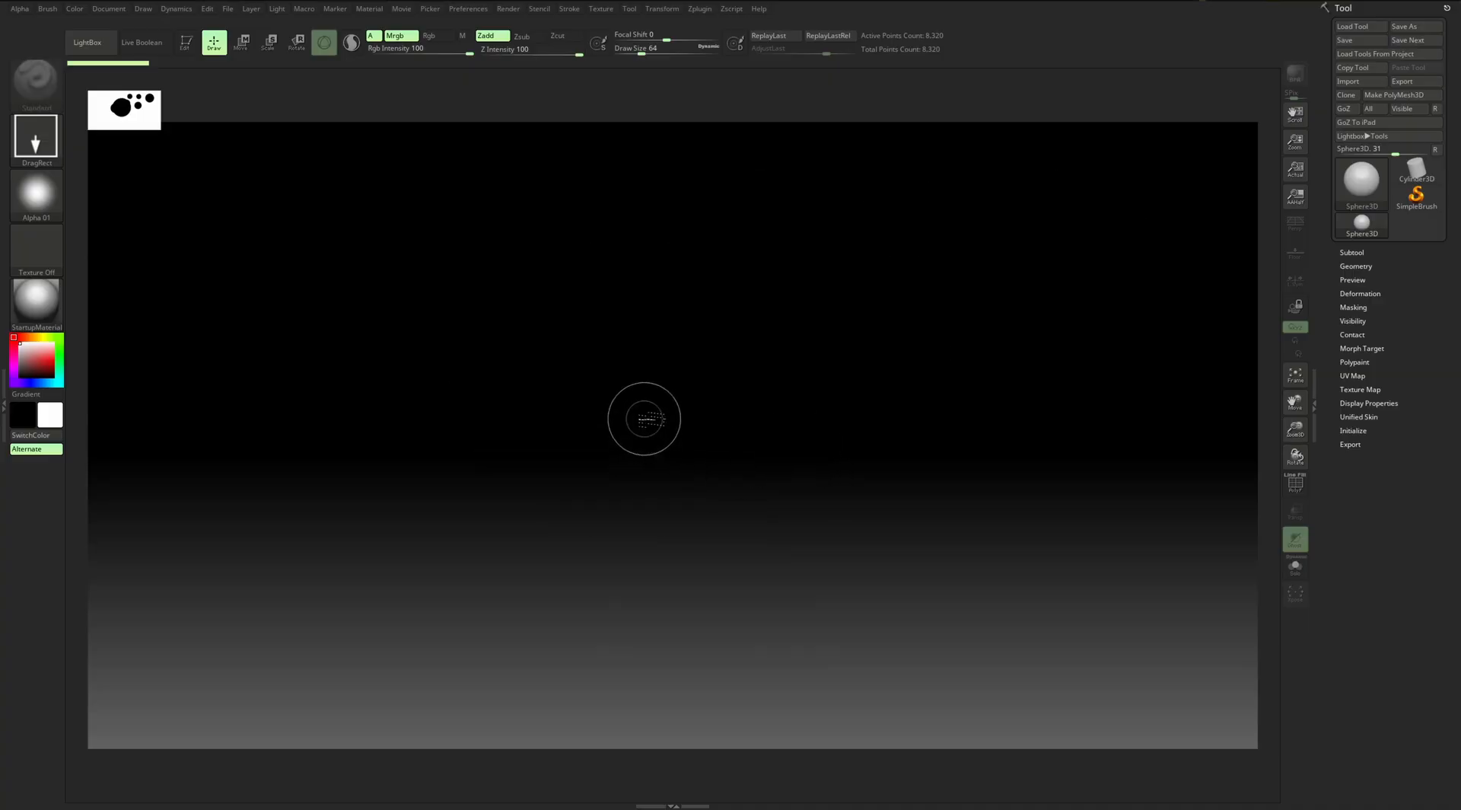
Draw a single large sphere mid-canvas in Edit mode and convert it to a PolyMesh3D
left_click_drag(656, 408, 750, 601)
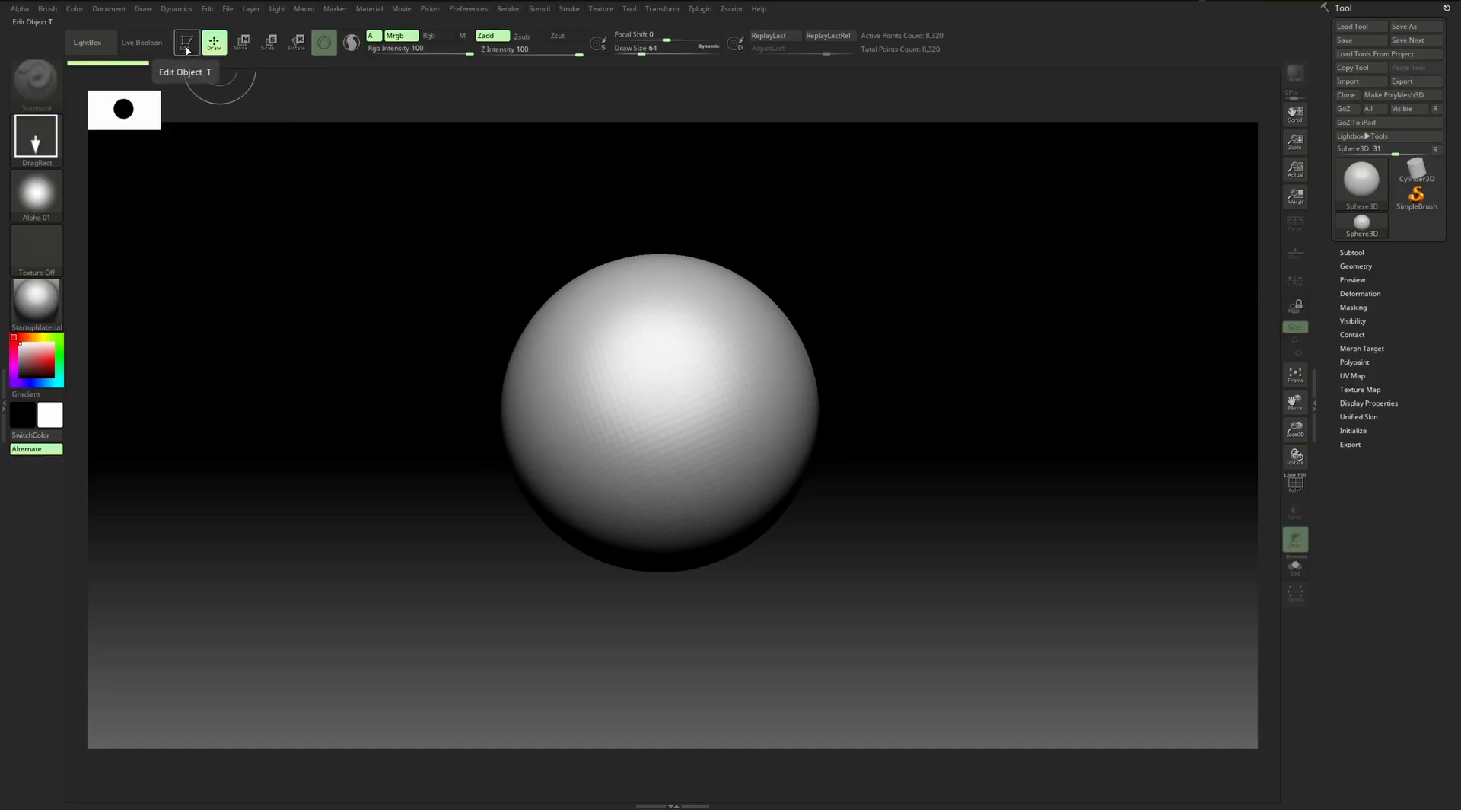
left_click(185, 43)
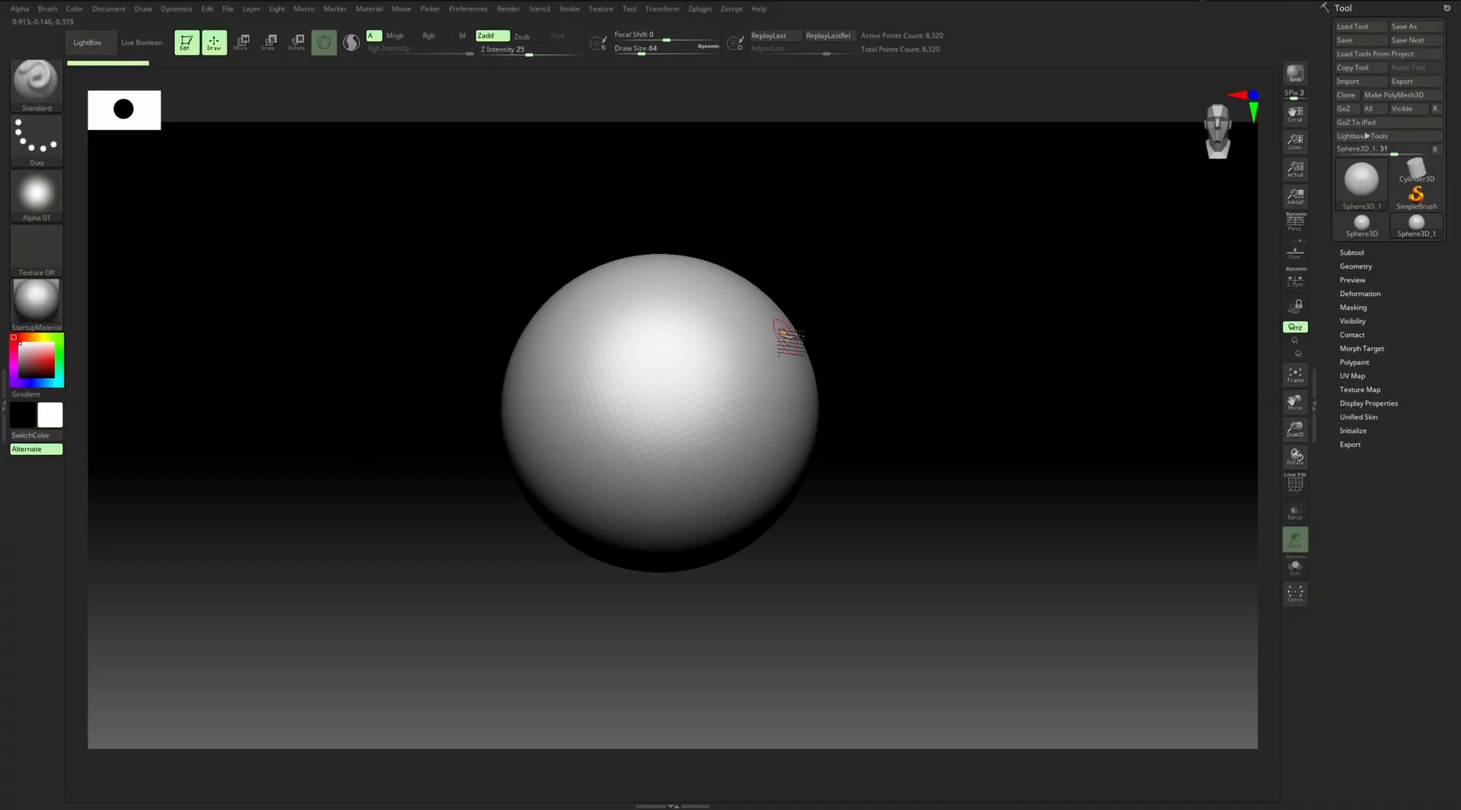
left_click(754, 308)
left_click(1388, 97)
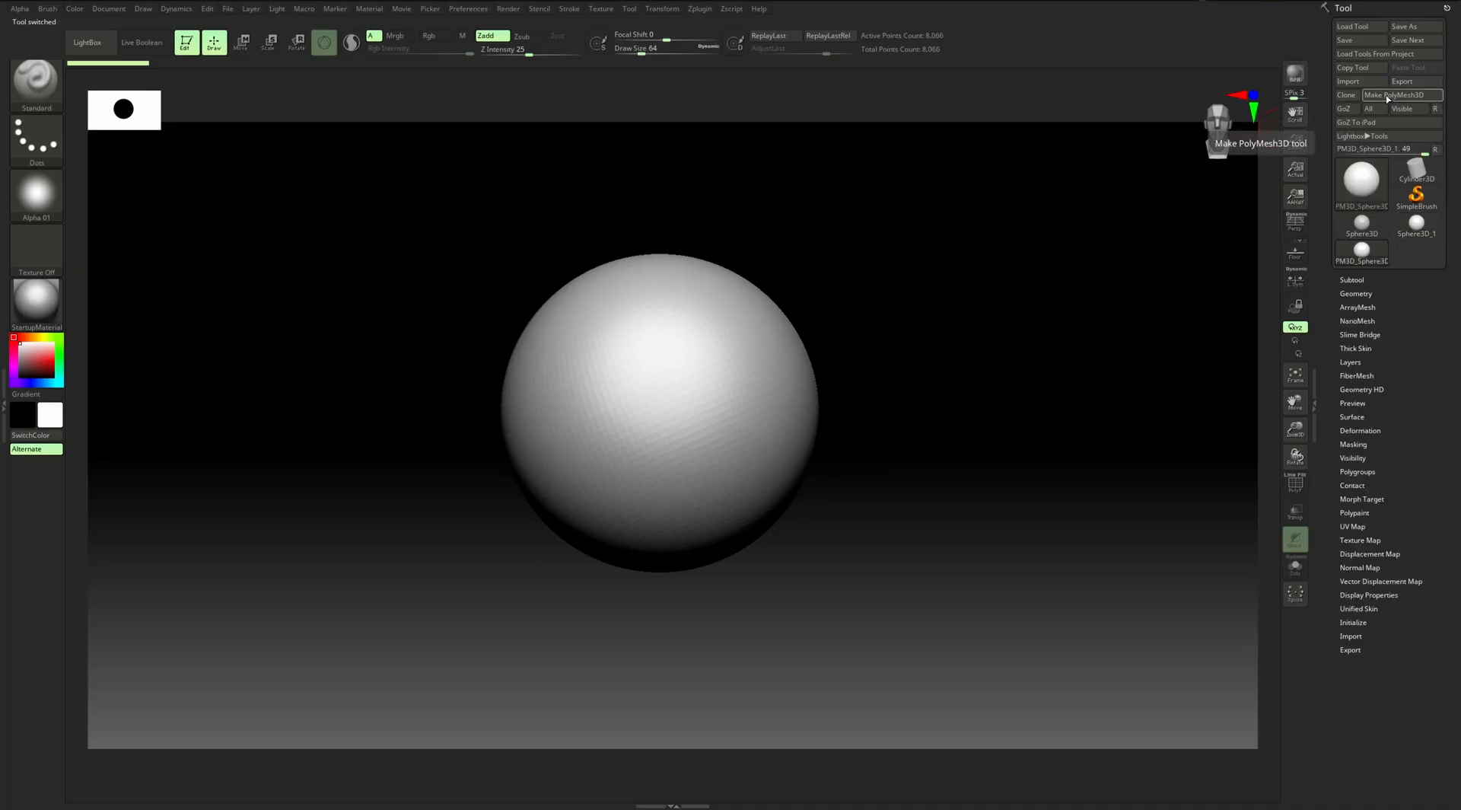
Sculpt looping strokes on the front of the sphere with the Standard brush and undo them
mouse_move(703, 380)
left_mouse_down()
mouse_move(654, 478)
mouse_move(757, 426)
mouse_move(618, 401)
mouse_move(663, 330)
mouse_move(727, 361)
mouse_move(666, 437)
mouse_move(711, 432)
left_mouse_up()
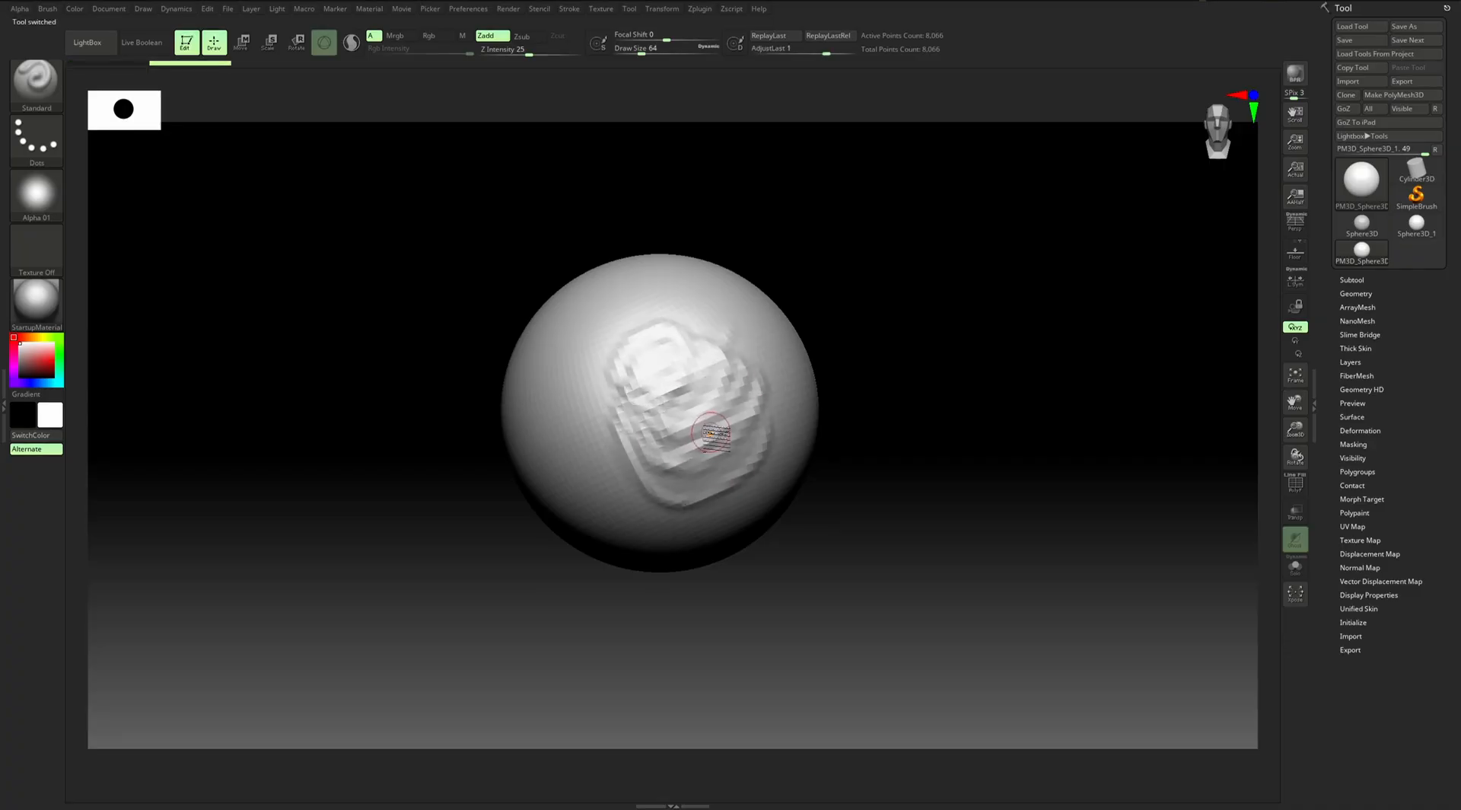
key("ctrl")
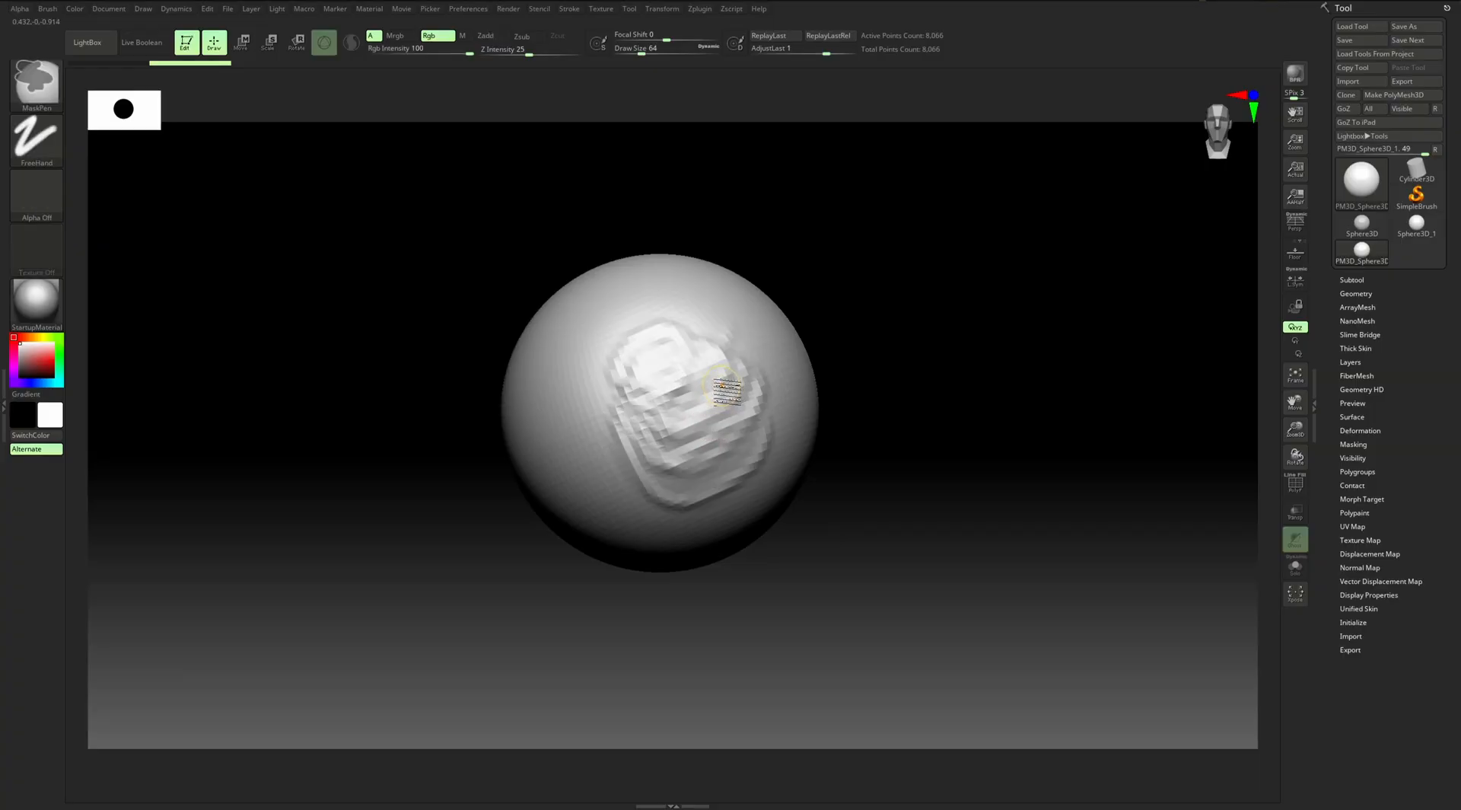
key("ctrl+z")
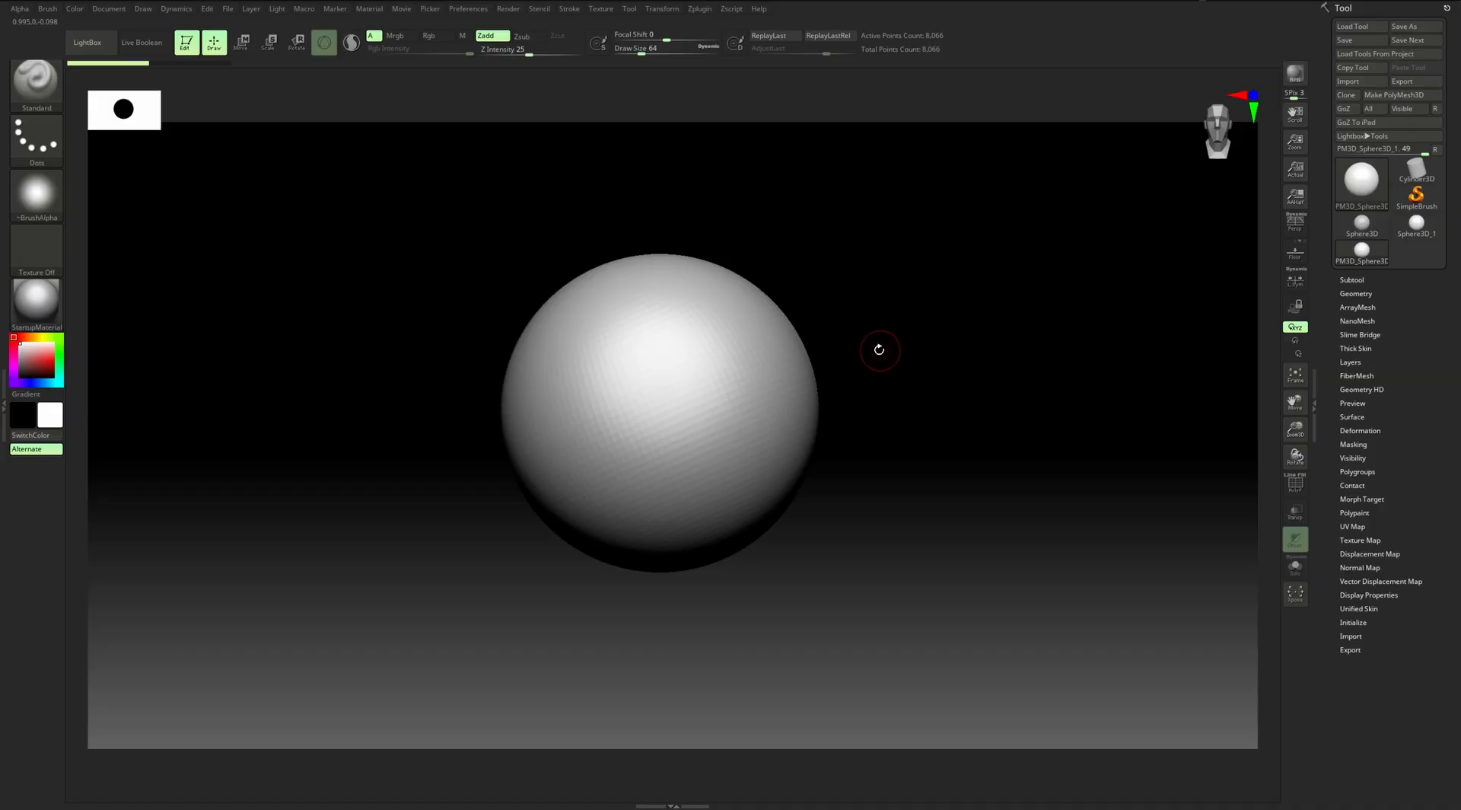
Examine the sphere by panning, rotating and zooming, ending with the view snapped to a straight side
left_click_drag(887, 353, 871, 355, "alt")
mouse_move(871, 355)
right_mouse_down("alt")
mouse_move(903, 350)
mouse_move(756, 372)
mouse_move(857, 369)
mouse_move(905, 347)
mouse_move(879, 332)
right_mouse_up("alt")
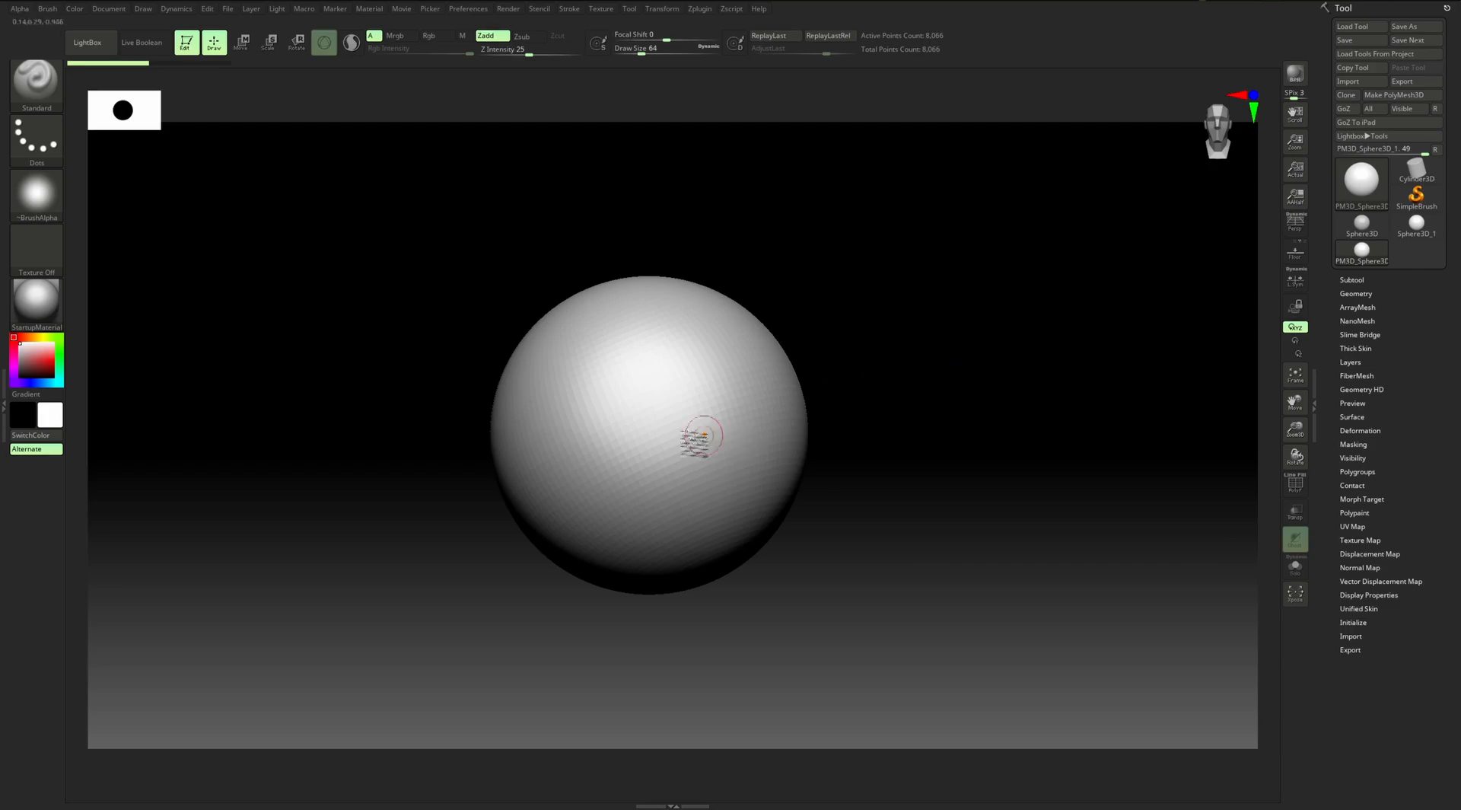
mouse_move(910, 368)
left_mouse_down("alt")
mouse_move(845, 355)
mouse_move(1030, 353)
mouse_move(864, 350)
mouse_move(971, 356)
mouse_move(881, 300)
mouse_move(960, 373)
mouse_move(989, 349)
mouse_move(929, 357)
mouse_move(939, 326)
mouse_move(921, 348)
mouse_move(959, 336)
mouse_move(865, 333)
mouse_move(802, 398)
mouse_move(937, 367)
mouse_move(885, 374)
left_mouse_up("alt")
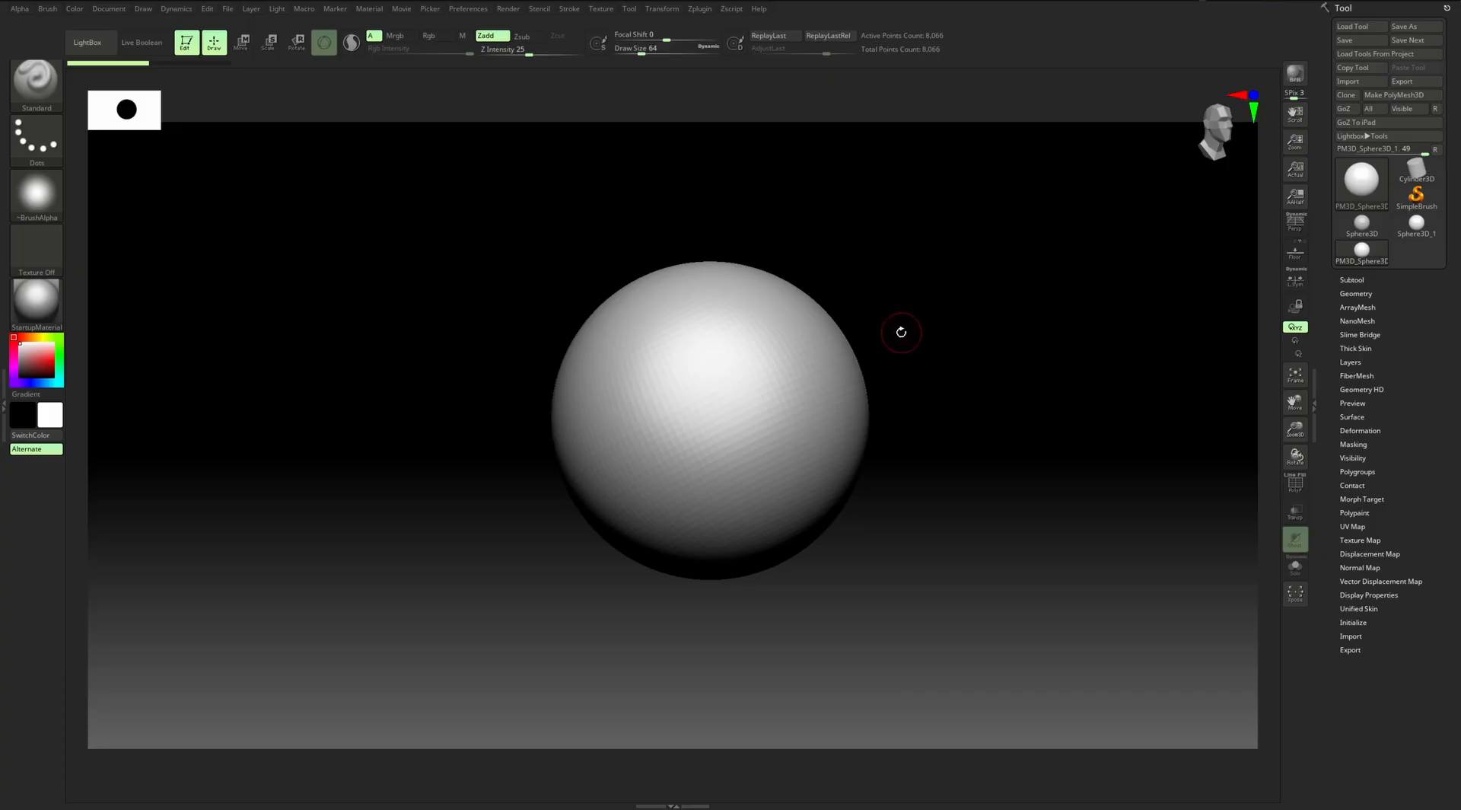
mouse_move(910, 335)
left_mouse_down()
mouse_move(851, 322)
mouse_move(916, 333)
mouse_move(907, 323)
mouse_move(933, 346)
mouse_move(906, 333)
mouse_move(979, 350)
mouse_move(913, 340)
mouse_move(975, 350)
mouse_move(949, 340)
mouse_move(938, 355)
mouse_move(965, 343)
mouse_move(923, 350)
mouse_move(874, 323)
mouse_move(979, 307)
mouse_move(903, 329)
mouse_move(946, 344)
mouse_move(854, 358)
mouse_move(956, 339)
mouse_move(841, 381)
mouse_move(933, 355)
left_mouse_up()
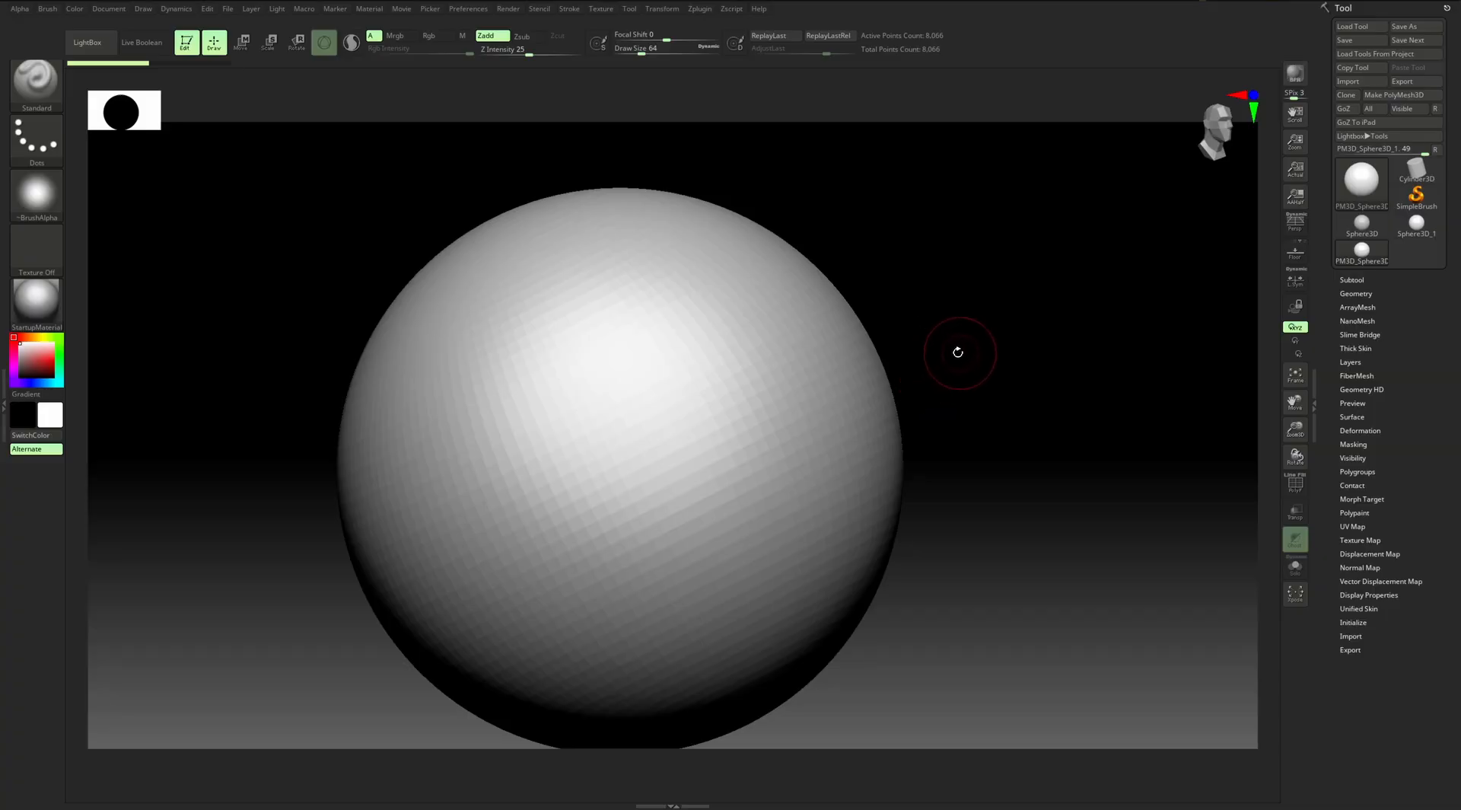
mouse_move(976, 310)
left_mouse_down()
mouse_move(971, 411)
mouse_move(982, 394)
mouse_move(959, 368)
left_mouse_up()
key("shift")
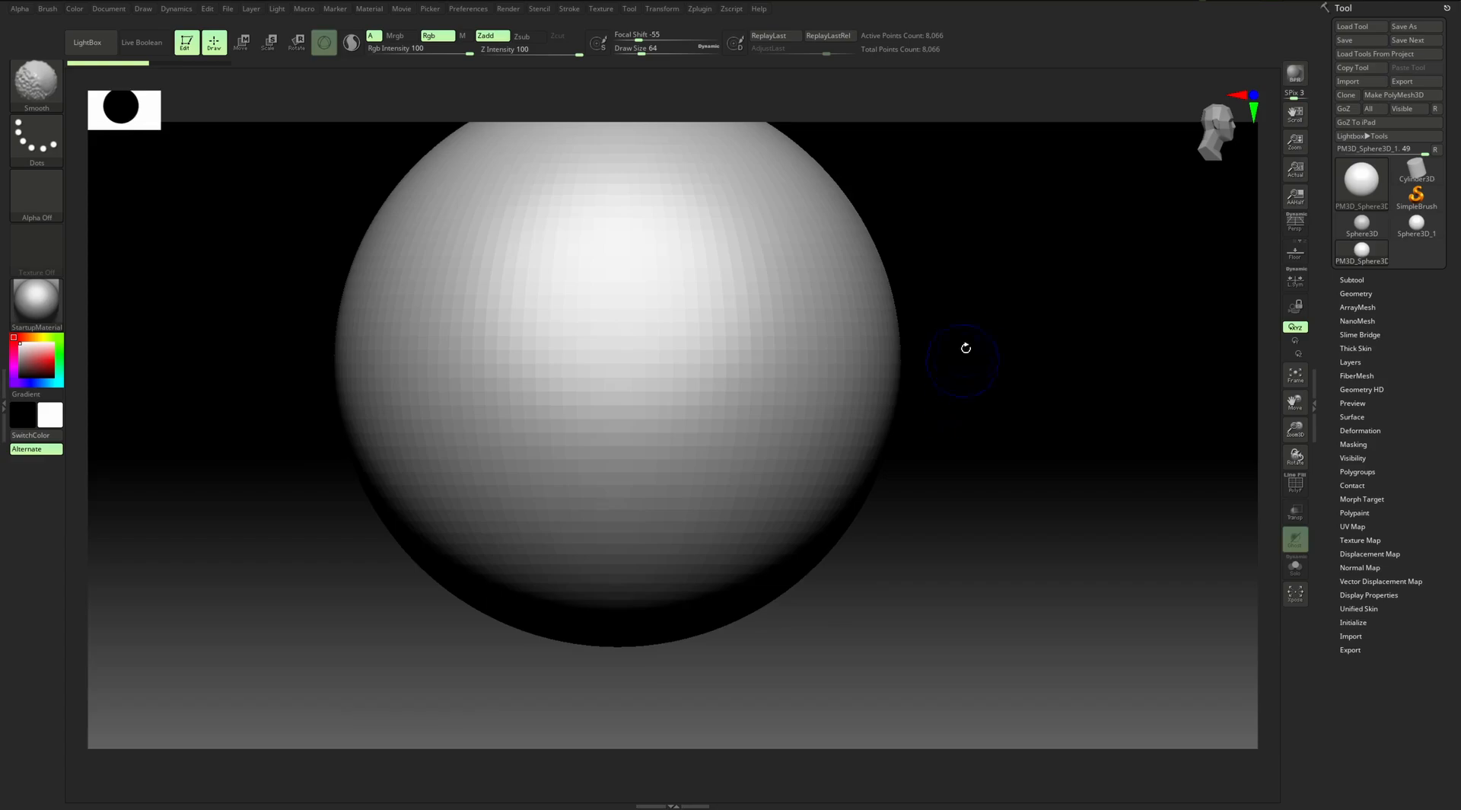
Sculpt a short zigzag stroke on the side of the sphere with the Standard brush and undo it
mouse_move(969, 295)
left_mouse_down("alt")
mouse_move(967, 372)
mouse_move(942, 368)
left_mouse_up("alt")
mouse_move(701, 391)
left_mouse_down()
mouse_move(733, 346)
mouse_move(789, 397)
mouse_move(676, 397)
mouse_move(714, 431)
left_mouse_up()
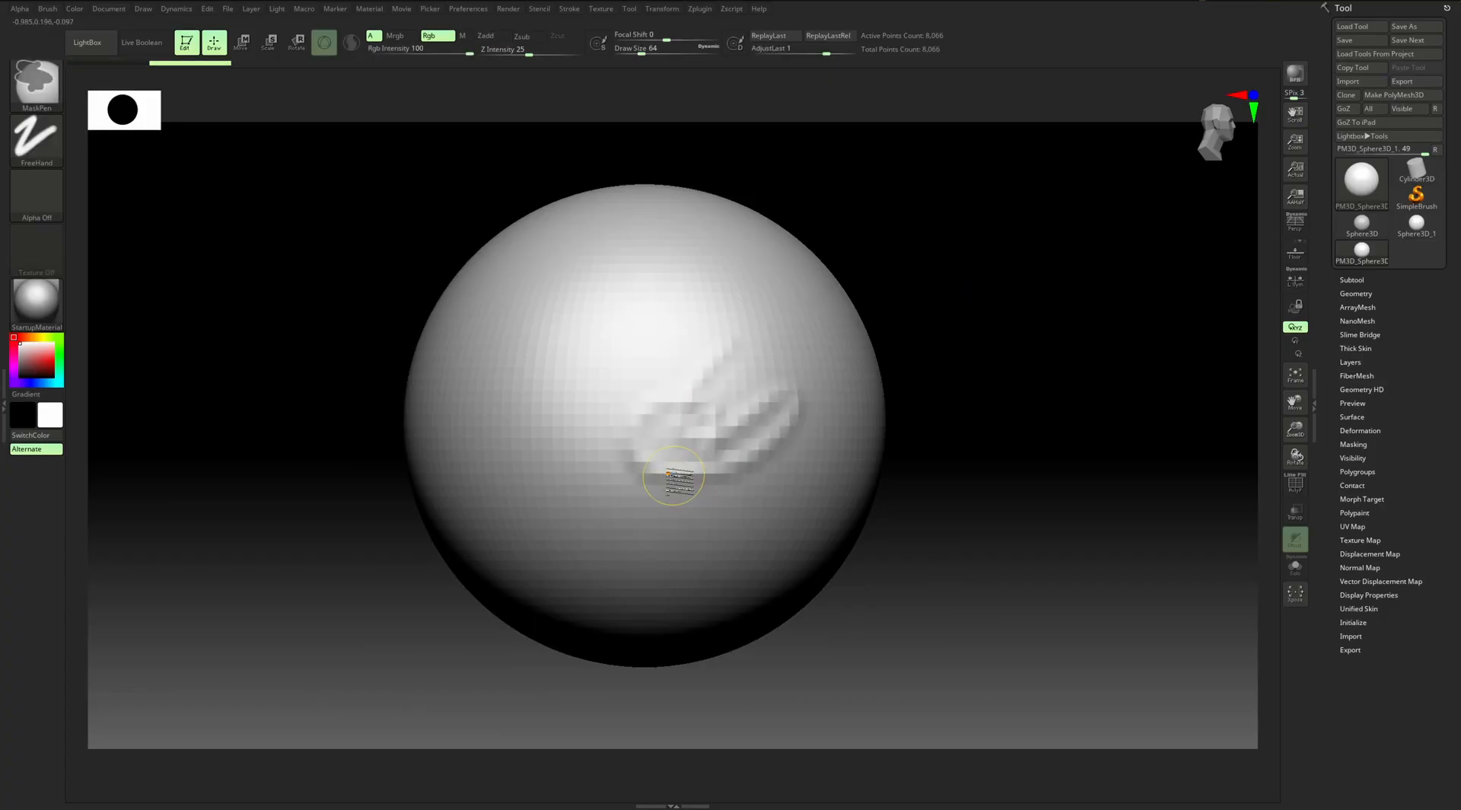
key("ctrl+z")
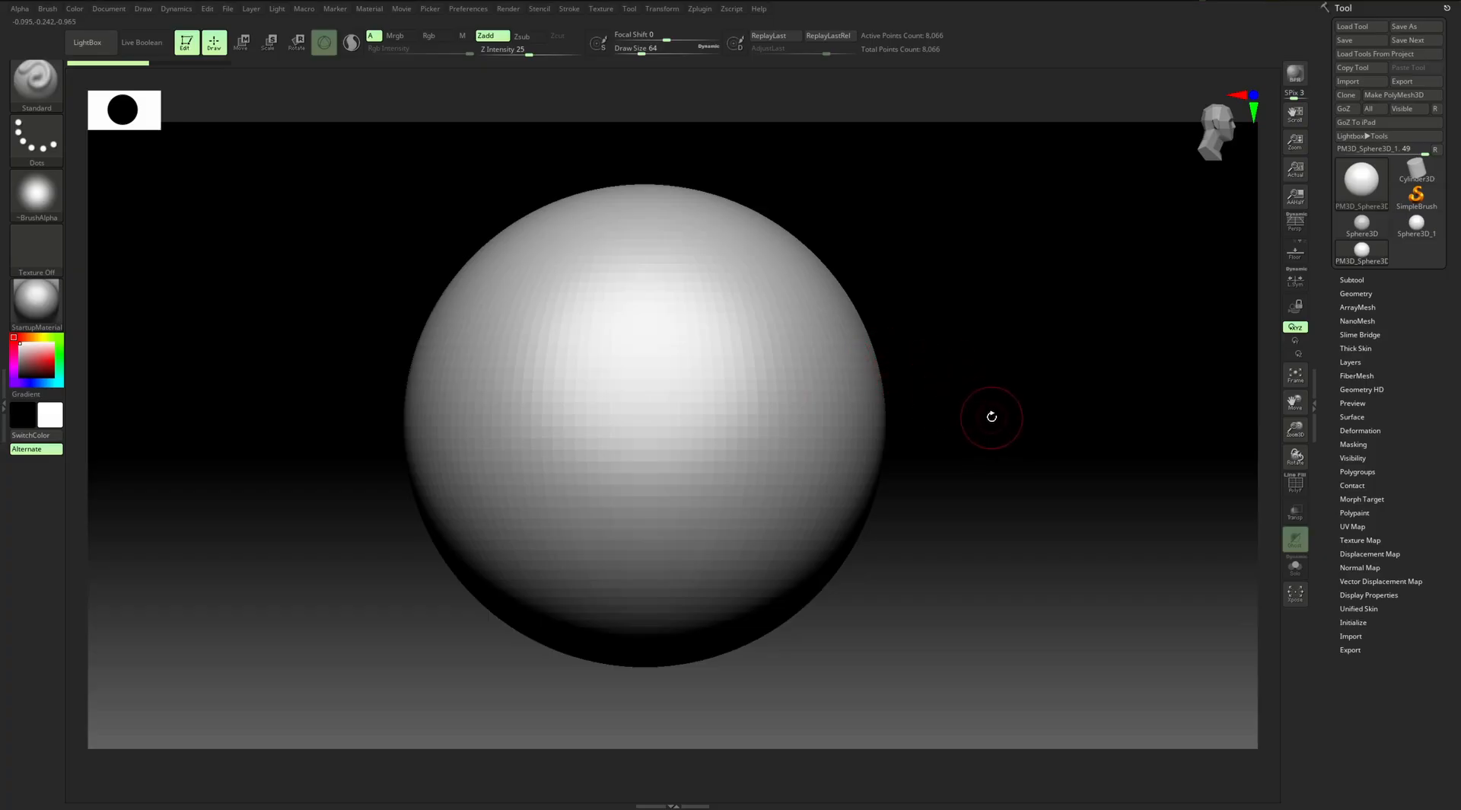
Enlarge the Standard brush's Draw Size to about 94
left_click_drag(999, 416, 929, 369, "alt")
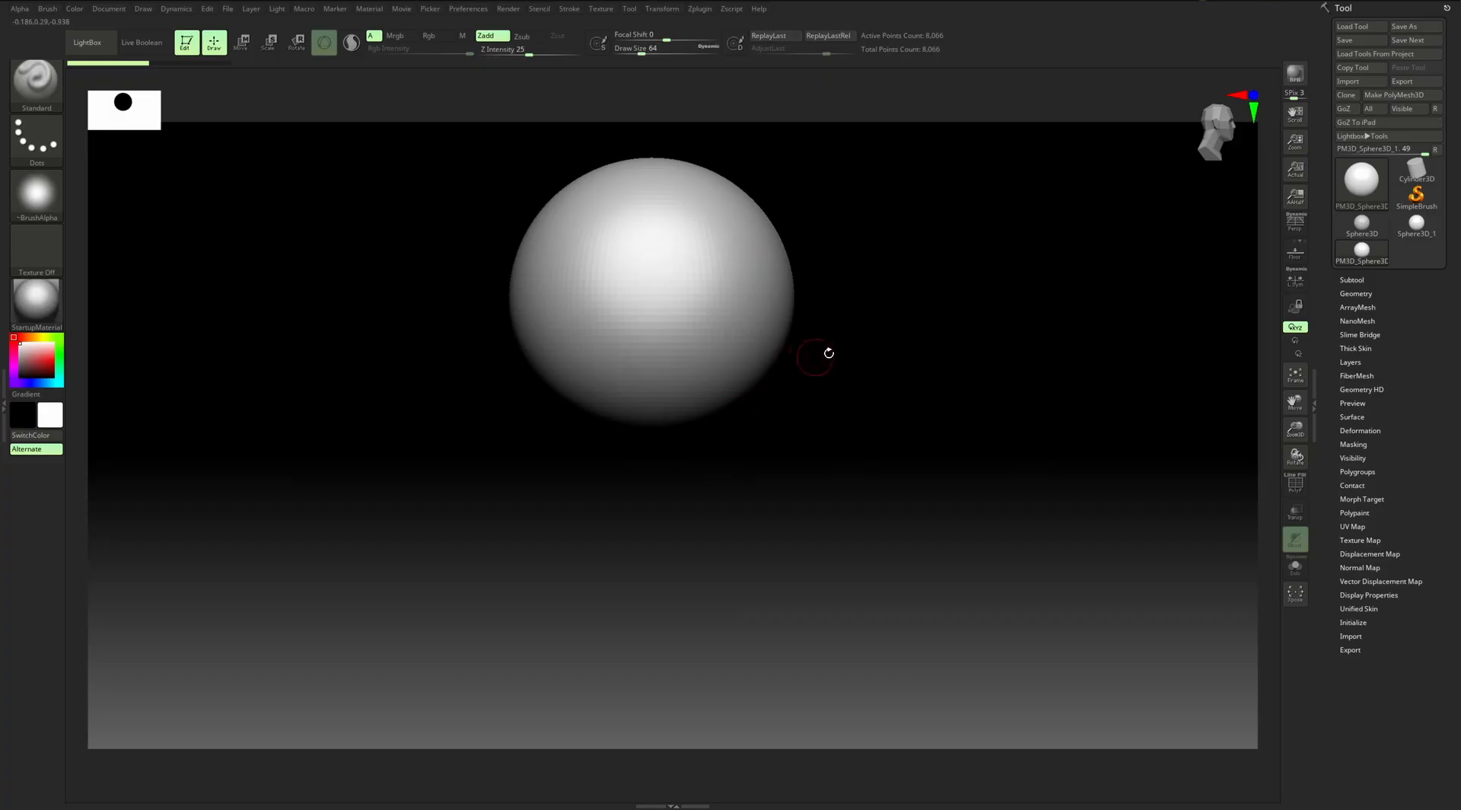
left_click_drag(871, 313, 907, 377, "alt")
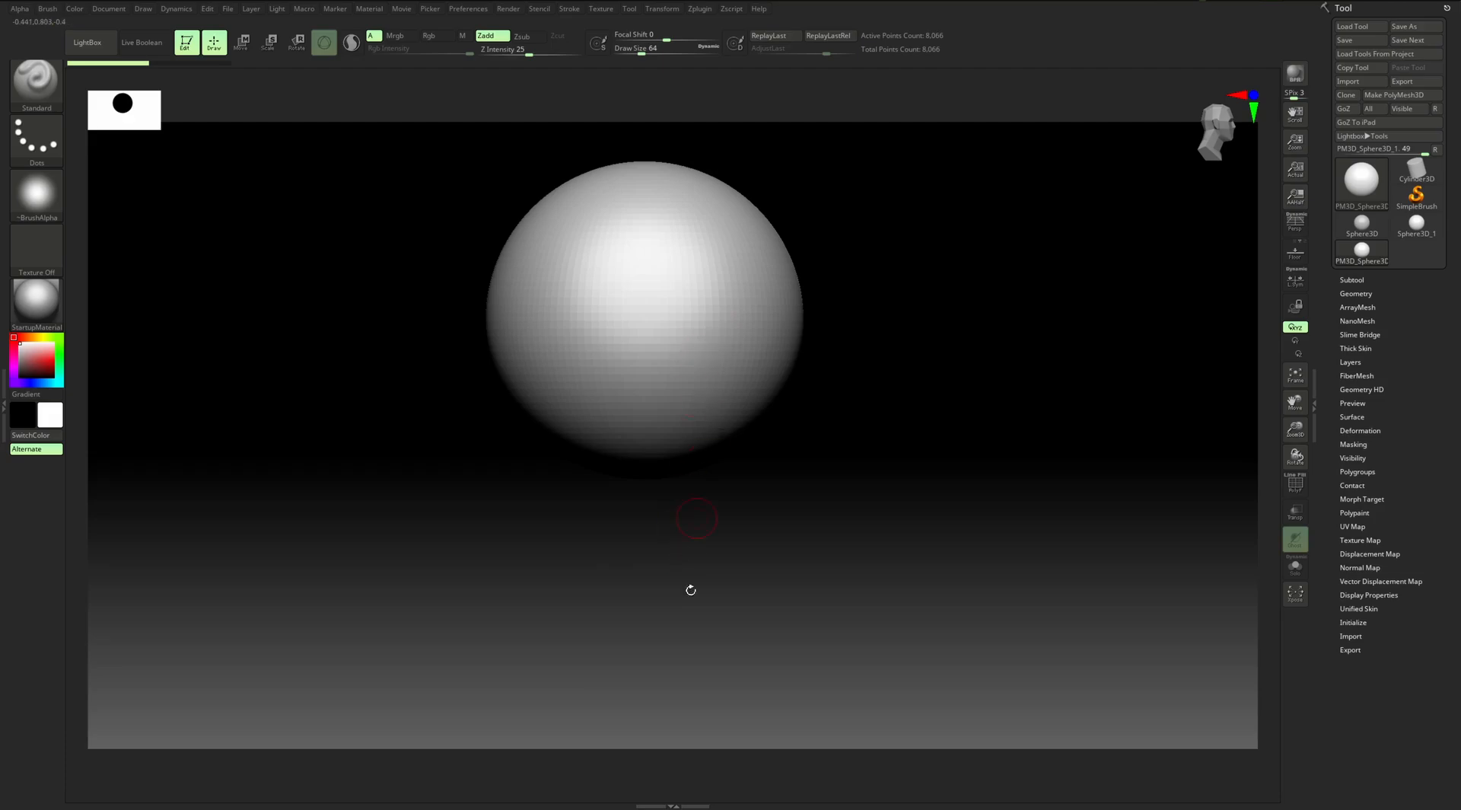
left_click_drag(886, 428, 874, 403, "alt")
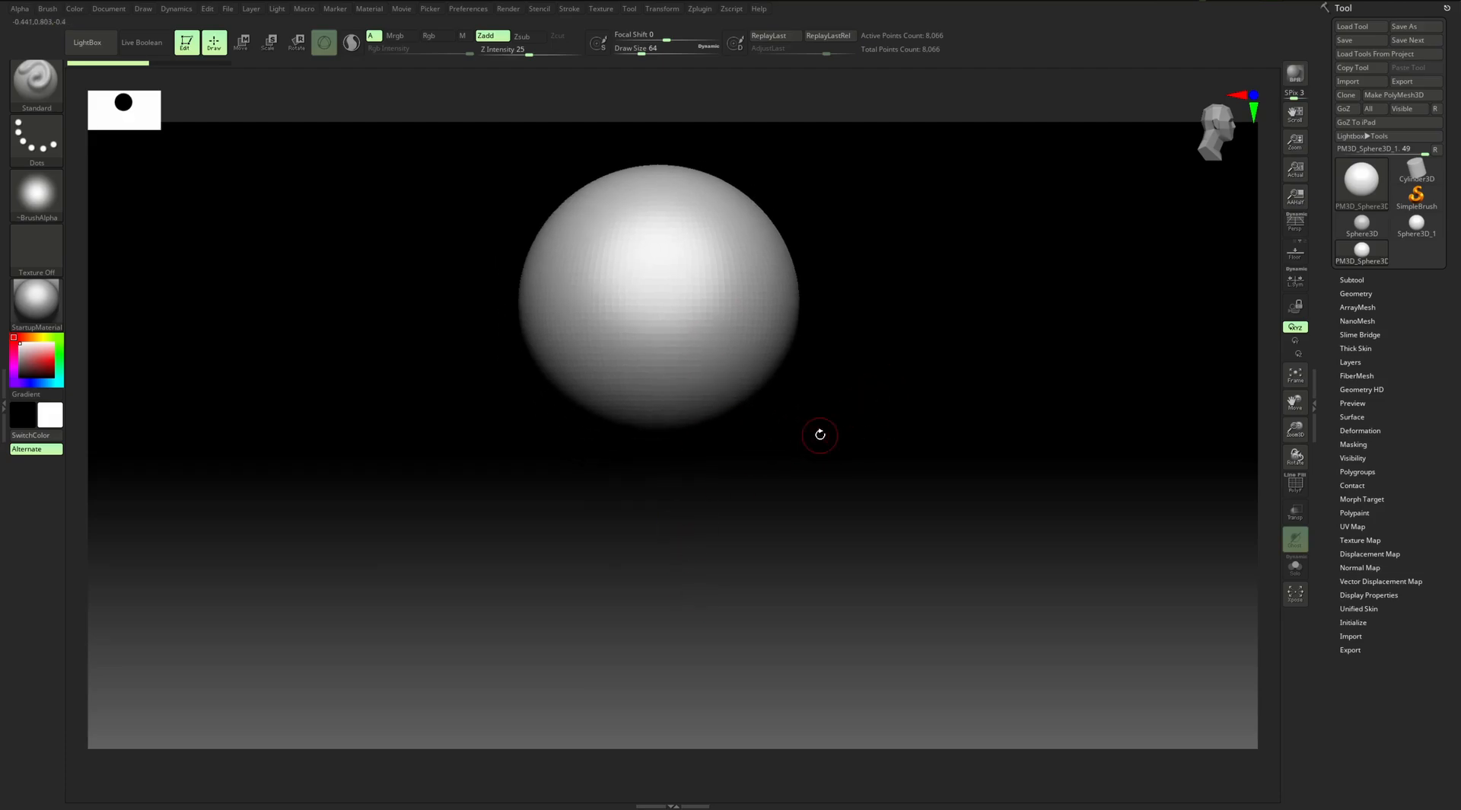
left_click_drag(900, 343, 894, 347, "alt")
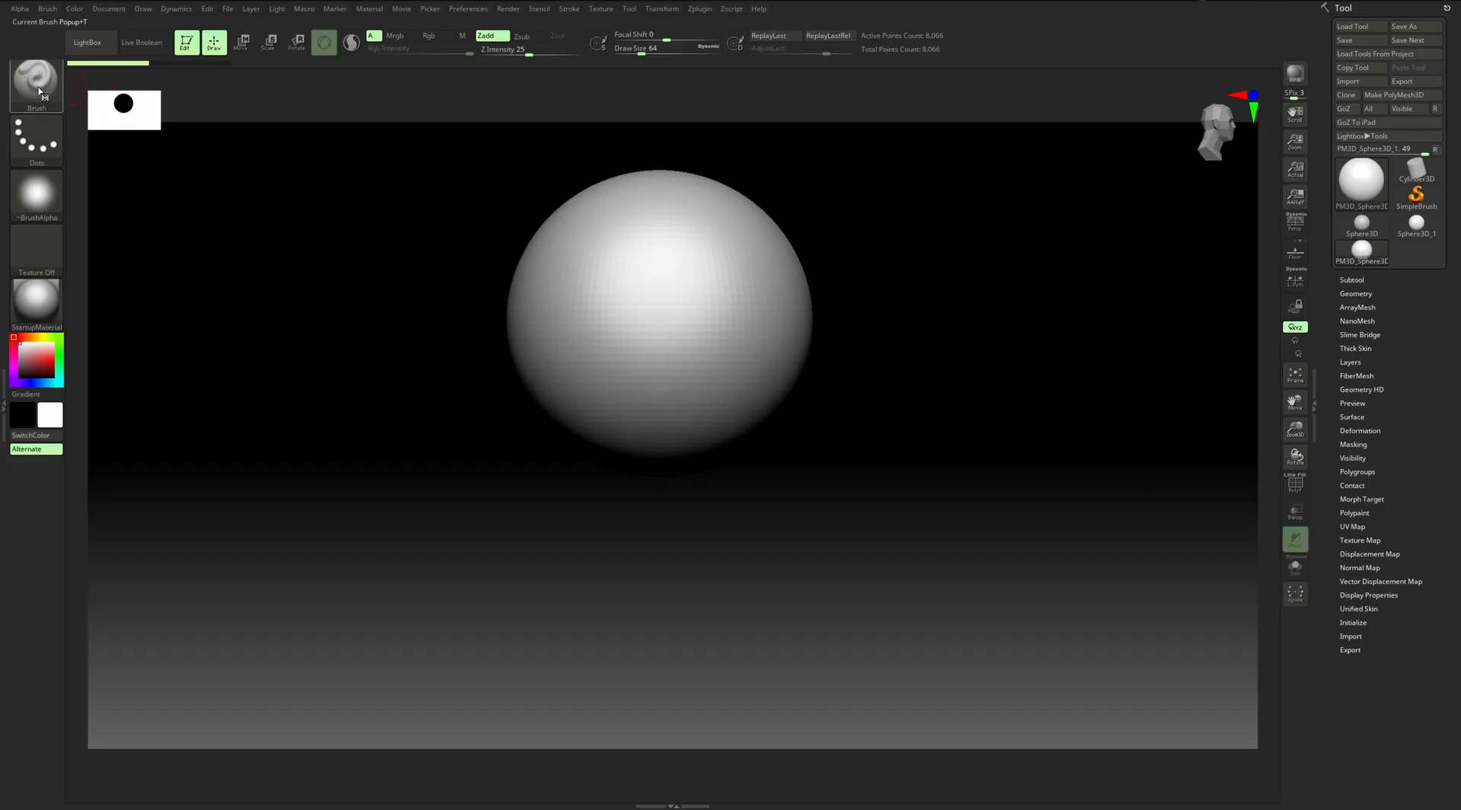
left_click(43, 89)
key("s")
mouse_move(679, 274)
left_mouse_down()
mouse_move(688, 300)
mouse_move(669, 352)
left_mouse_up()
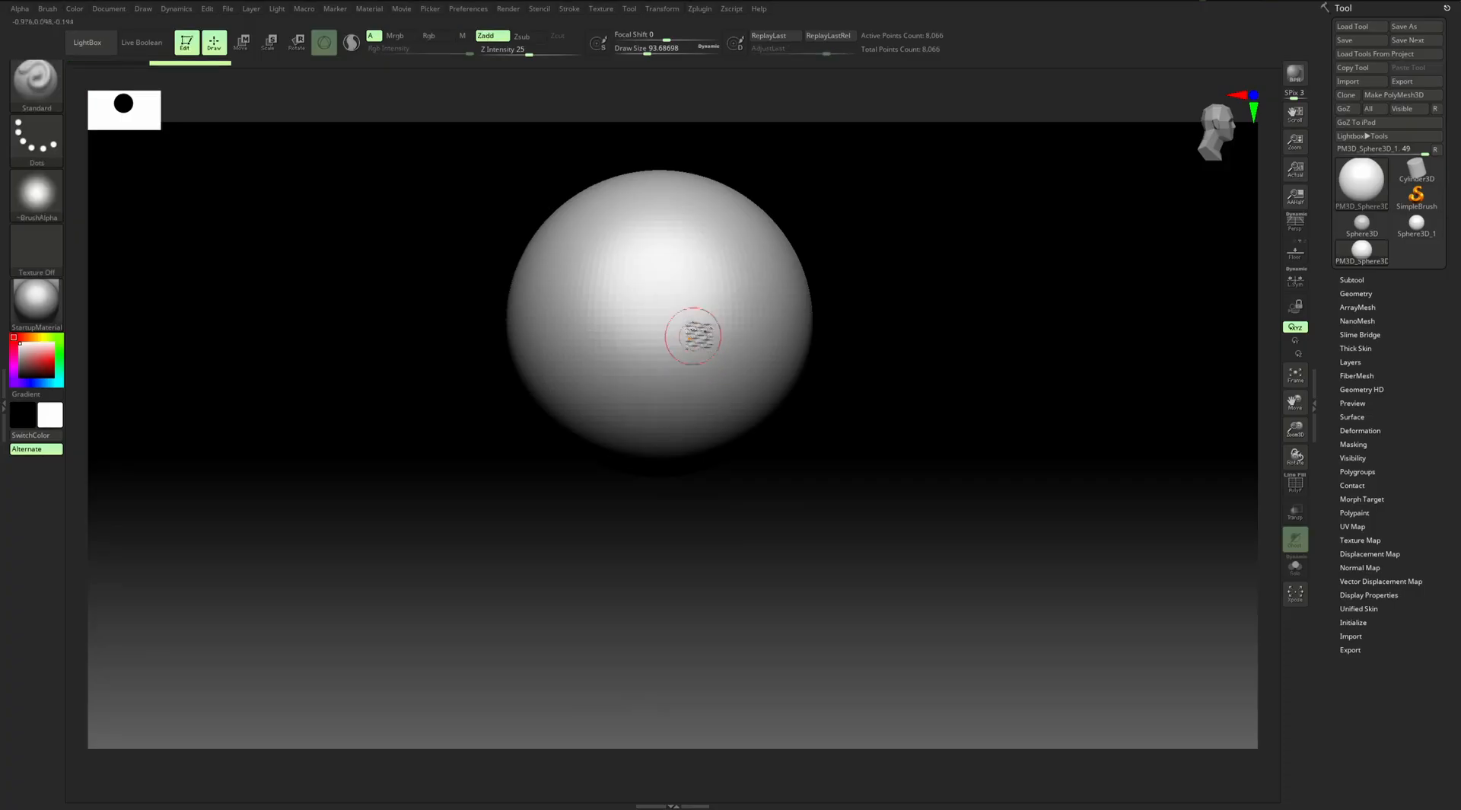
Browse the sculpting brush library, filter it to the brushes beginning with M and choose the Move brush
left_click(35, 81)
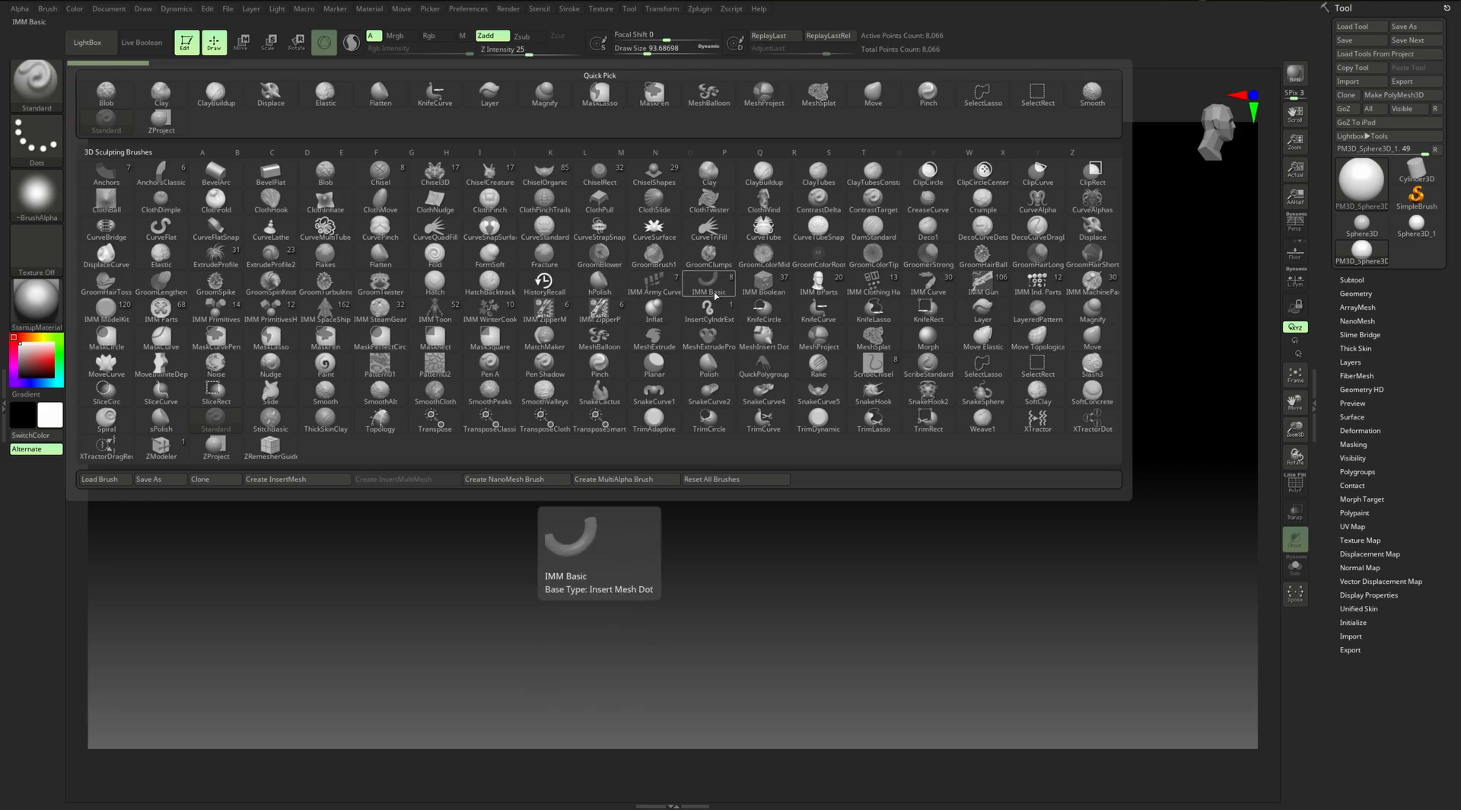
left_click(709, 288)
key("b")
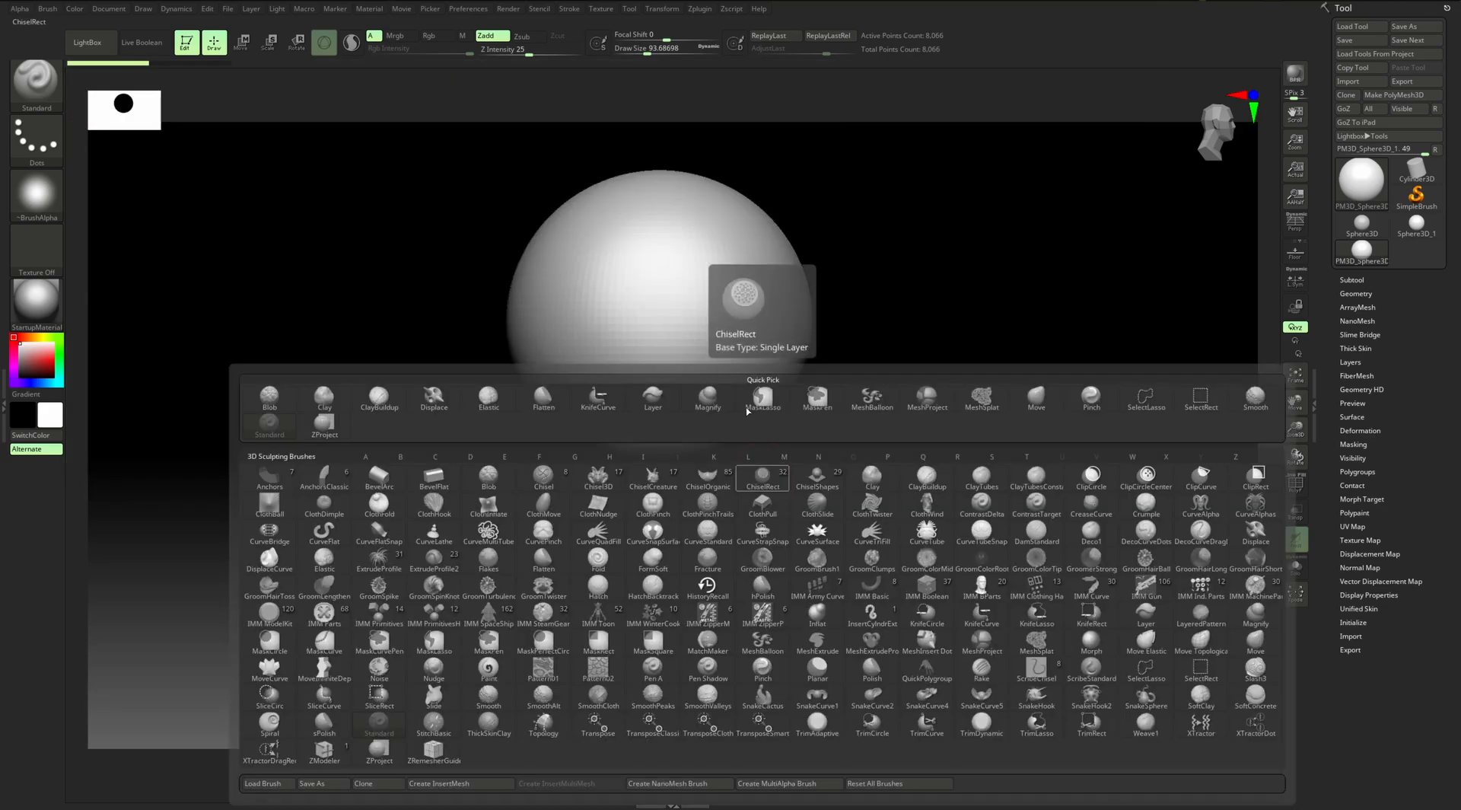
key("b")
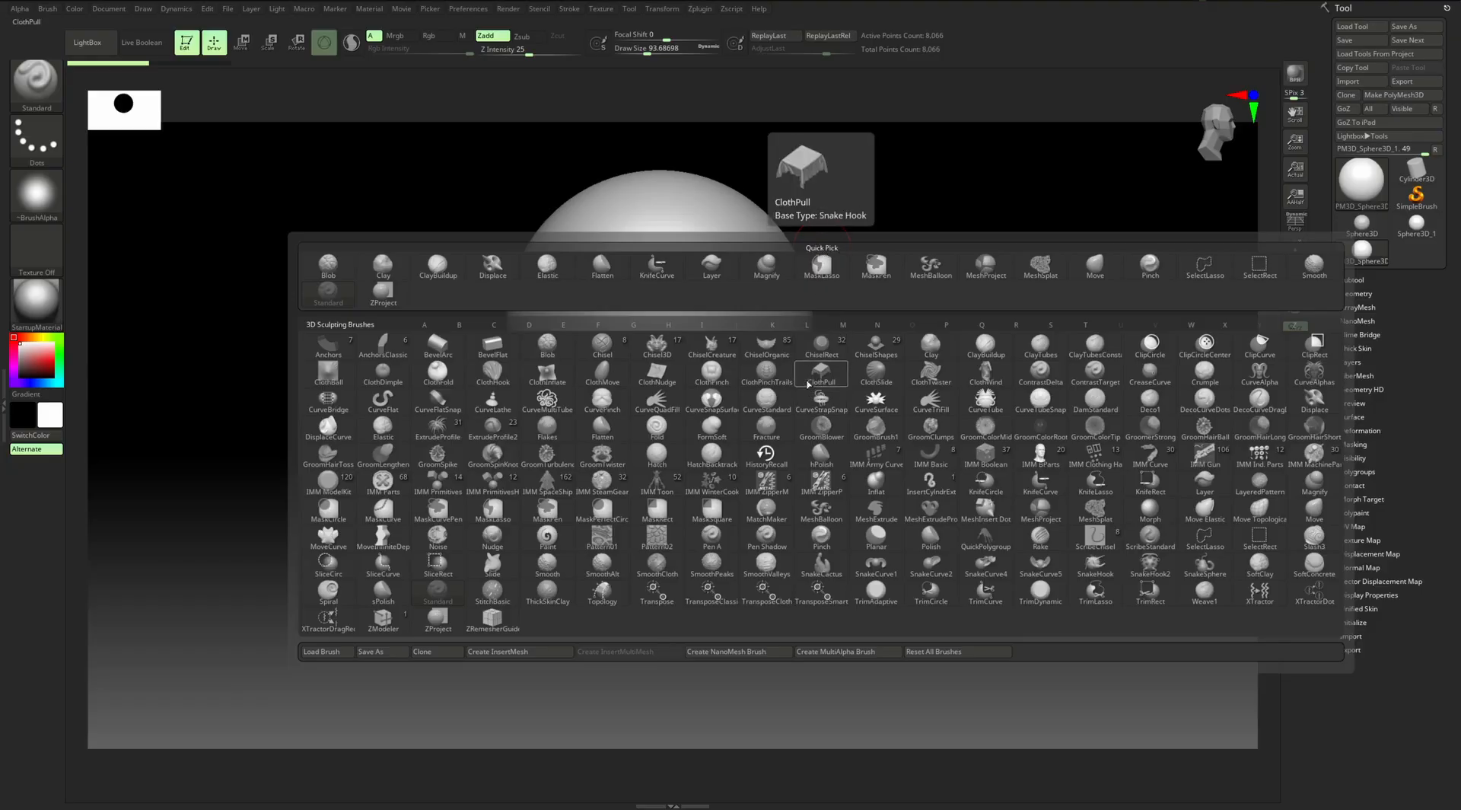
key("m")
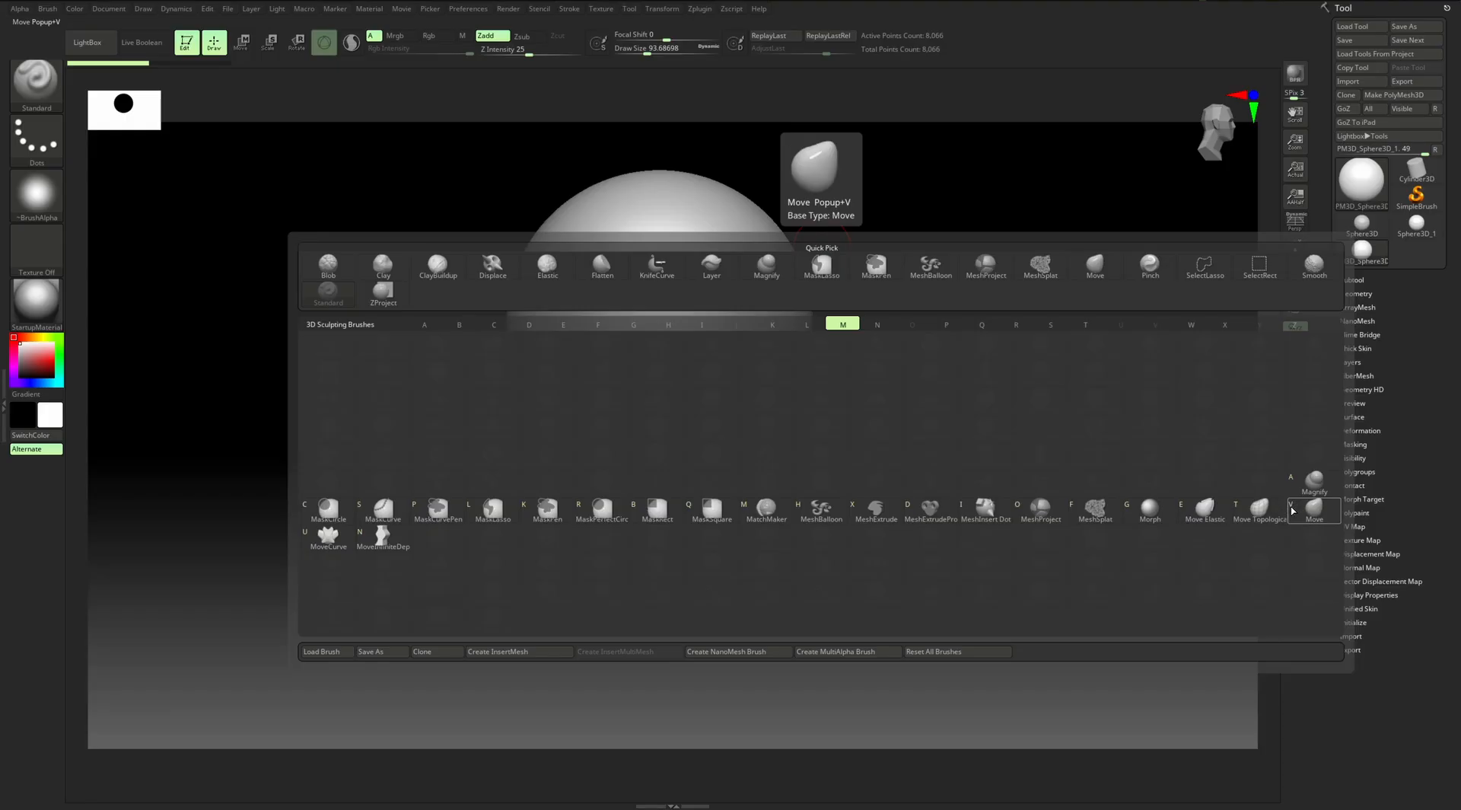
left_click(1292, 512)
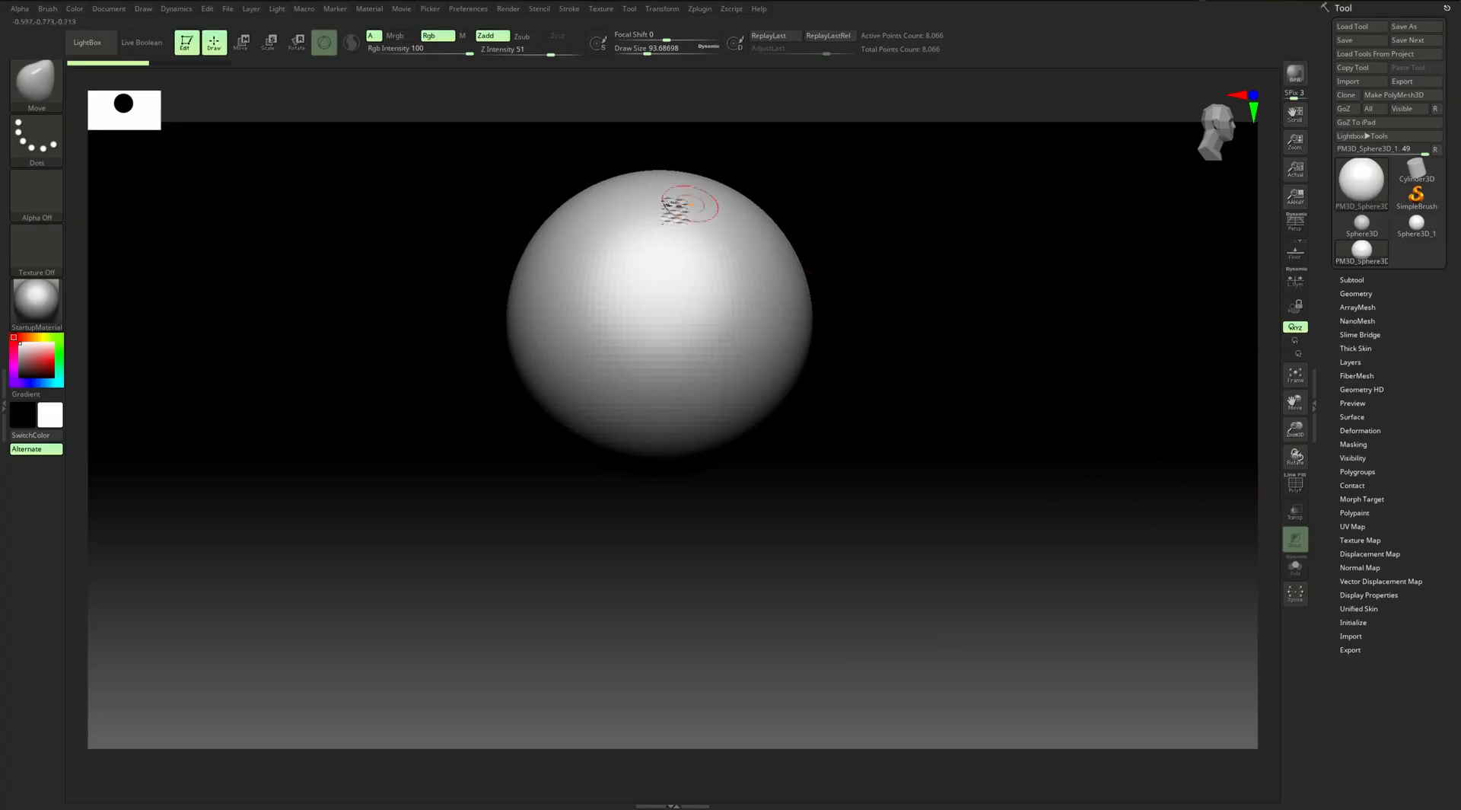
Pull the sphere's side and its upper edge outward with the Move brush, undoing each pull
left_click_drag(752, 331, 940, 317)
key("ctrl+z")
left_click_drag(739, 280, 885, 195)
key("ctrl+z")
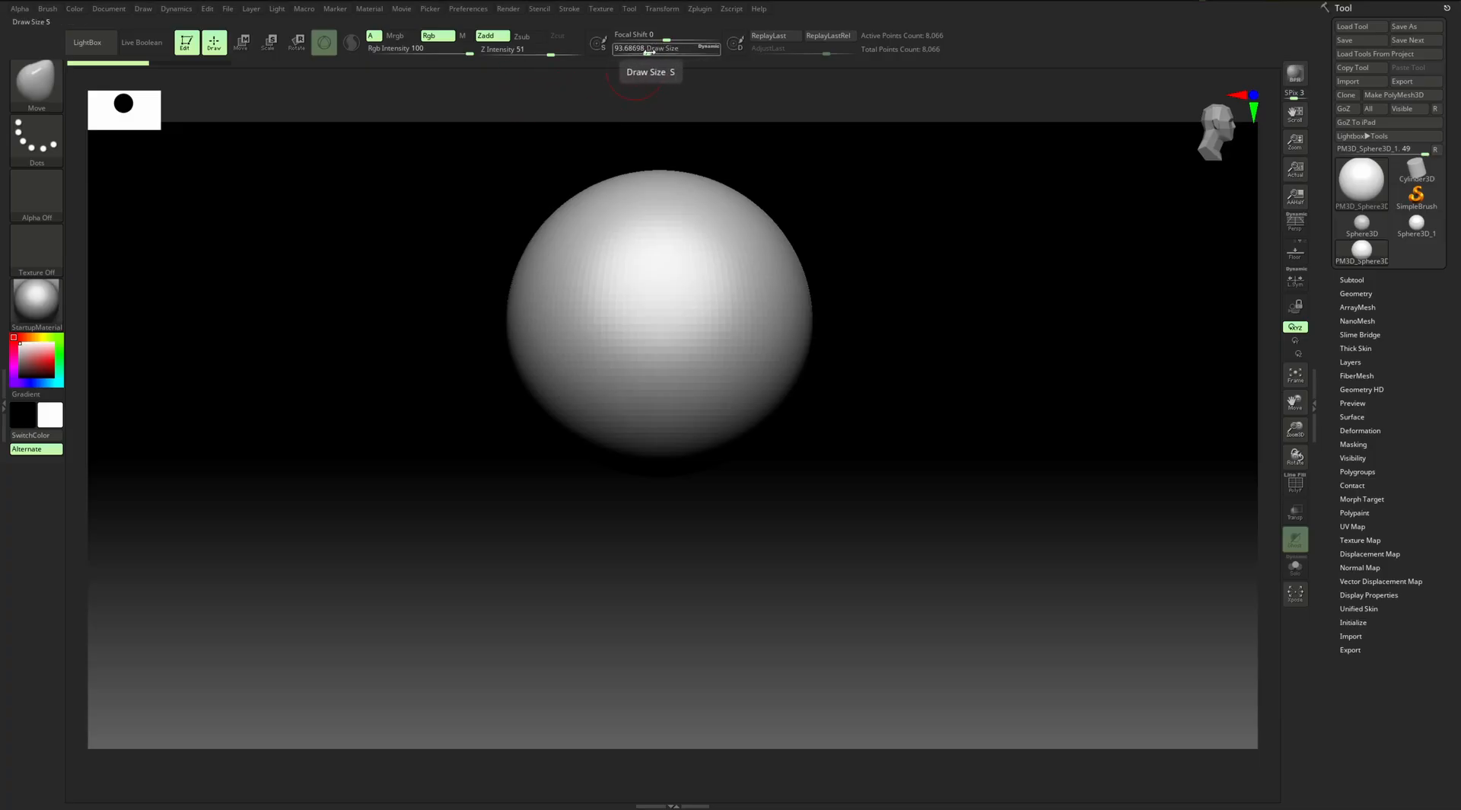
Enlarge the Move brush's Draw Size to about 182 and further to about 324
left_click_drag(647, 51, 656, 56)
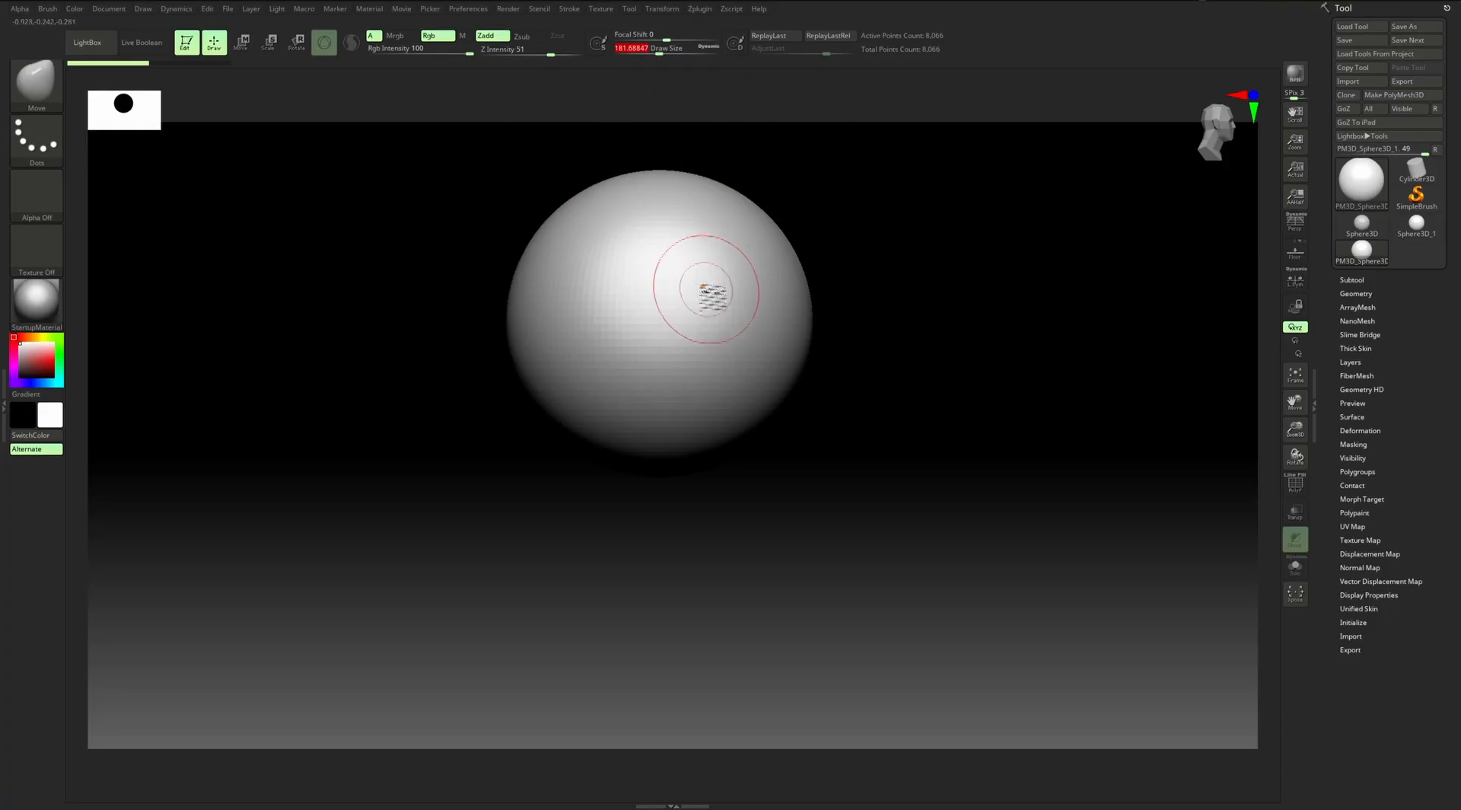
key("s")
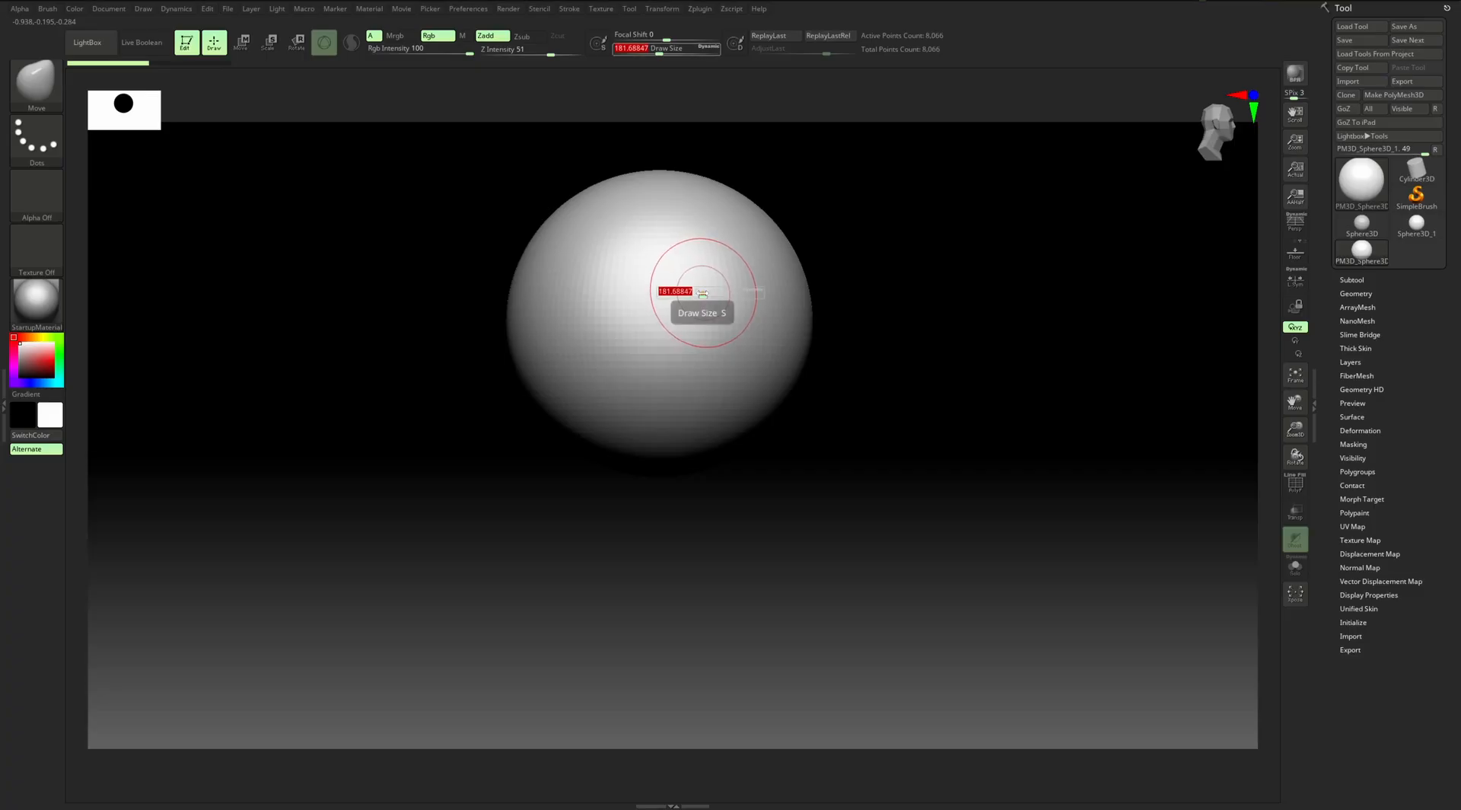
key("s")
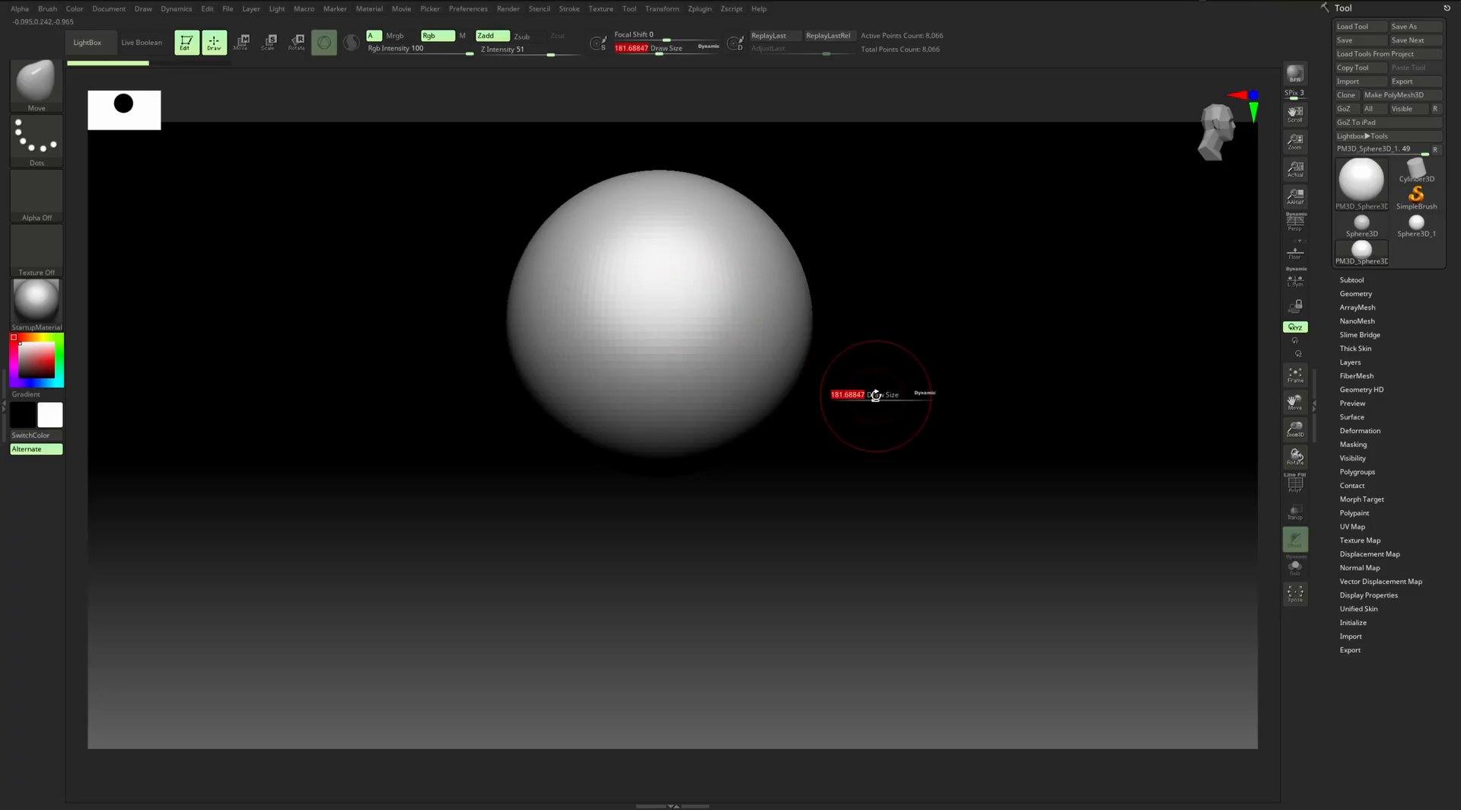
mouse_move(878, 399)
left_mouse_down()
mouse_move(901, 399)
mouse_move(884, 398)
left_mouse_up()
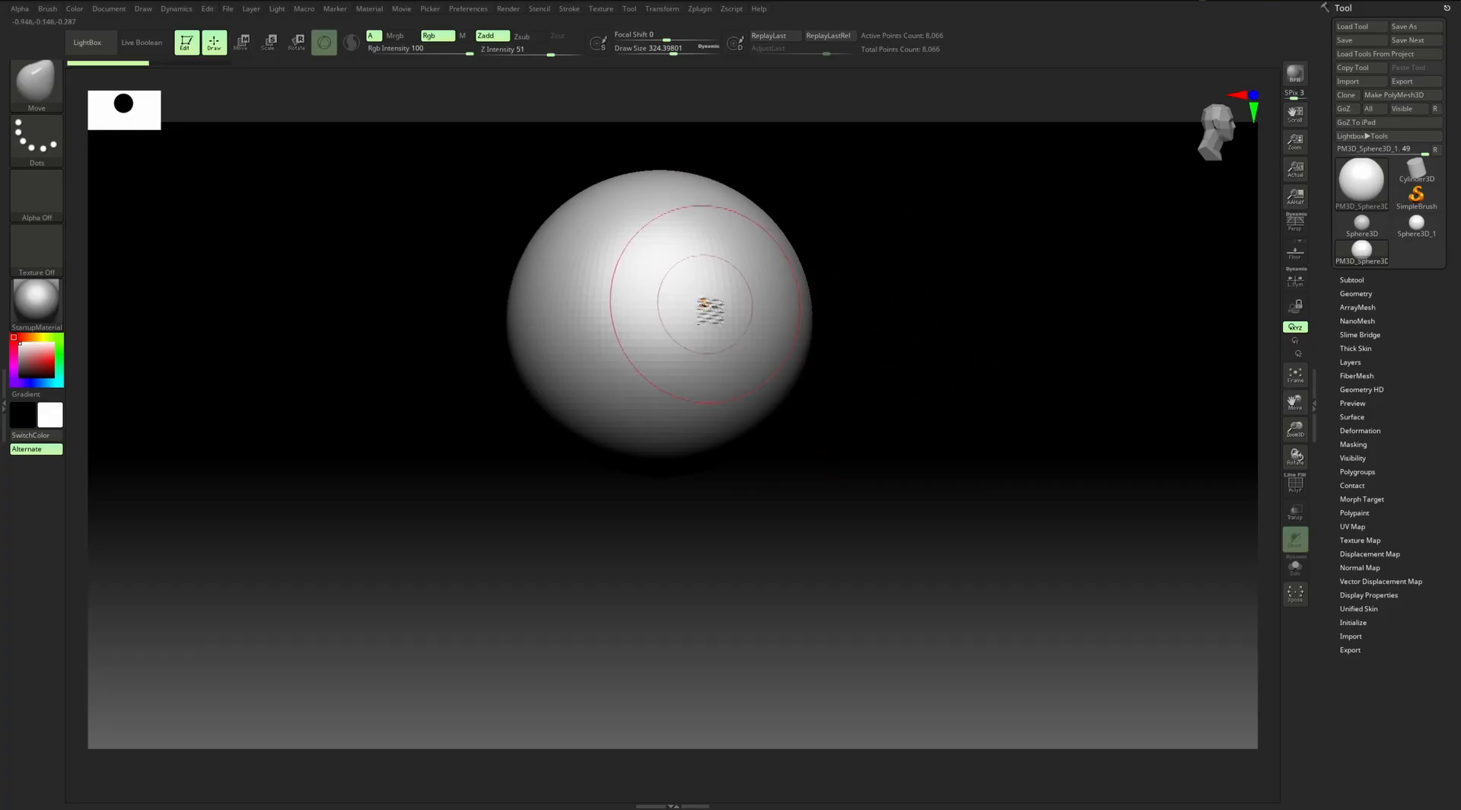
Choose the ClayBuildup brush and reduce its Draw Size to about 197
left_click(37, 80)
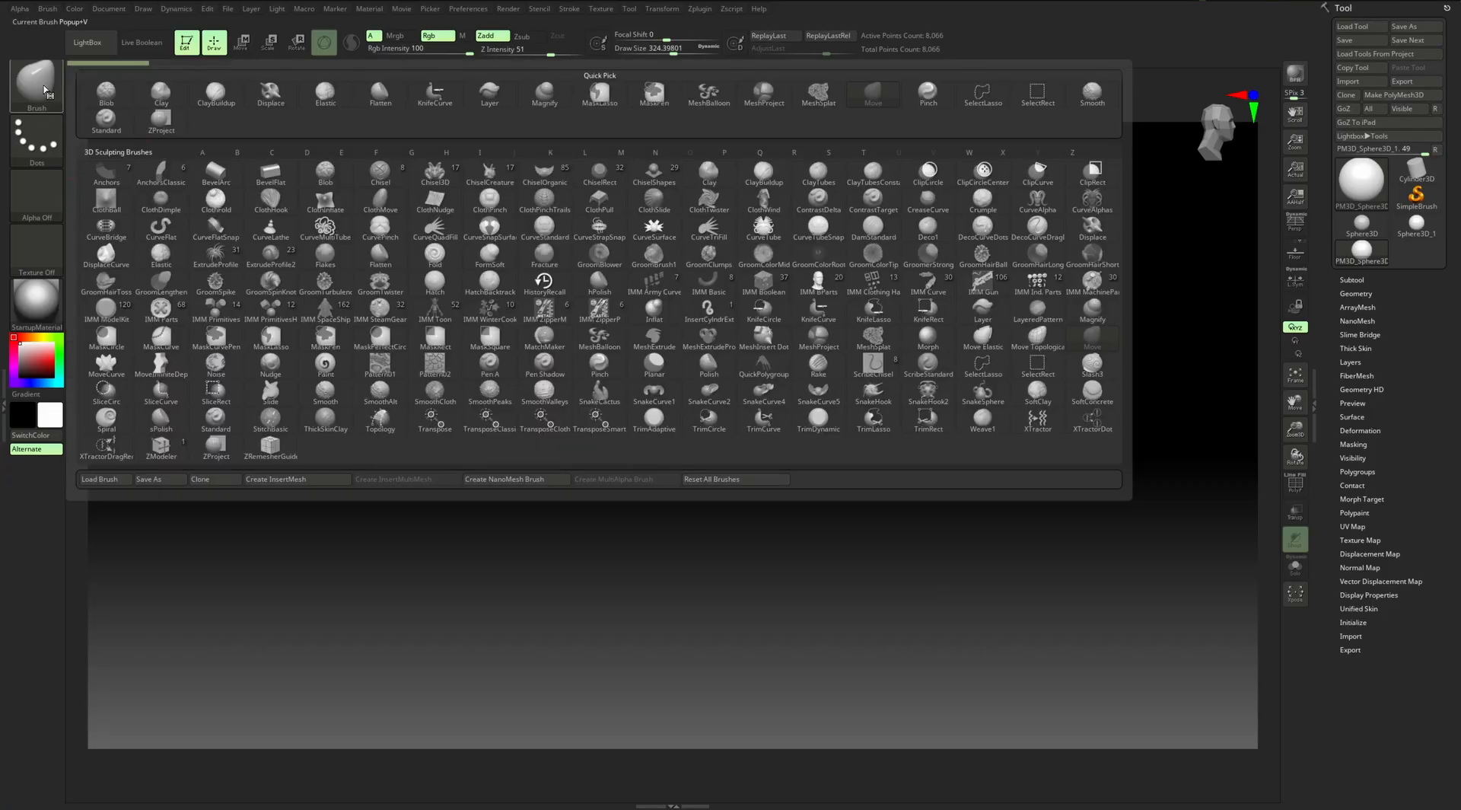
left_click(760, 176)
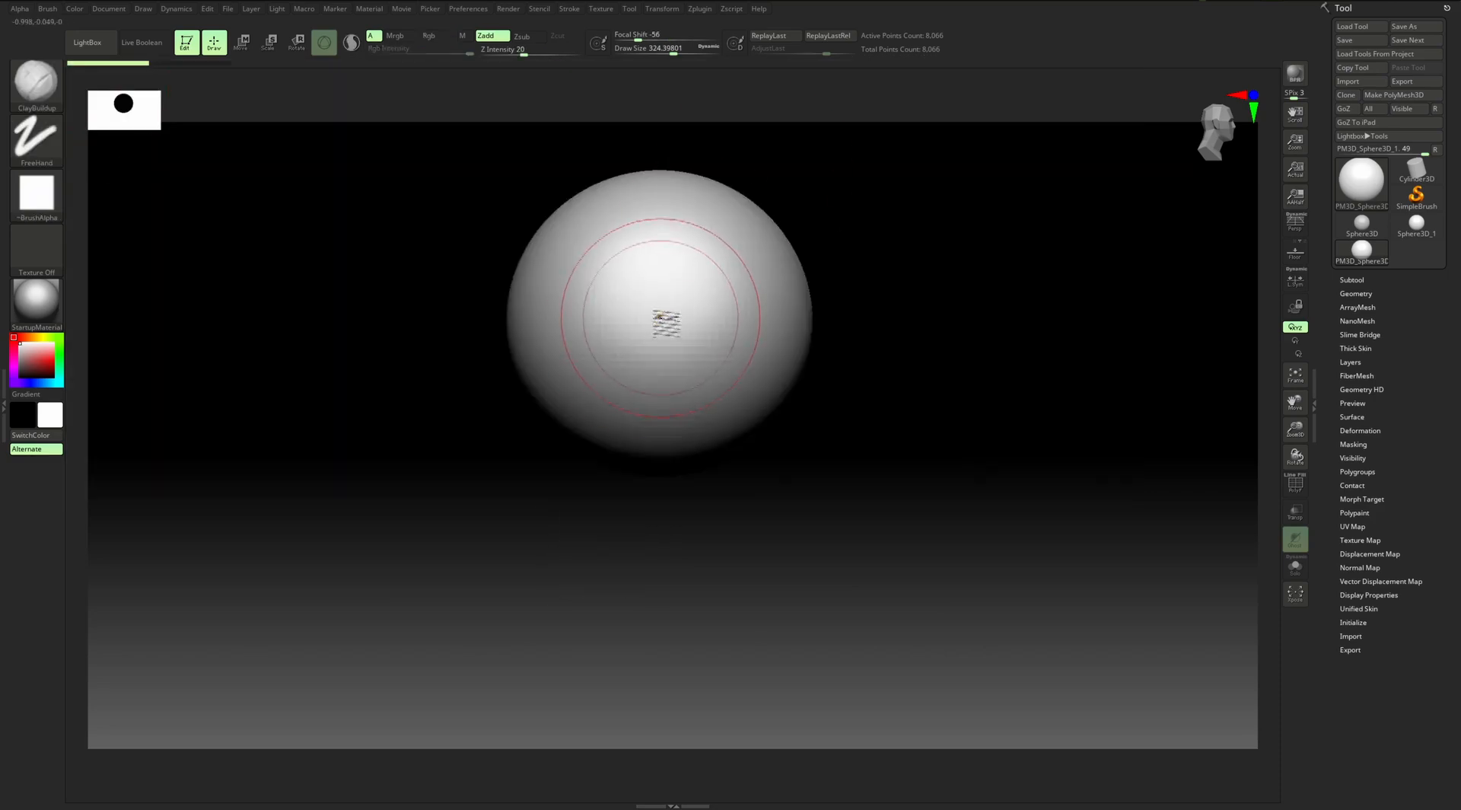
key("s")
Sculpt zigzag strokes on the front of the sphere with the ClayBuildup brush and undo them
left_click_drag(690, 290, 628, 323)
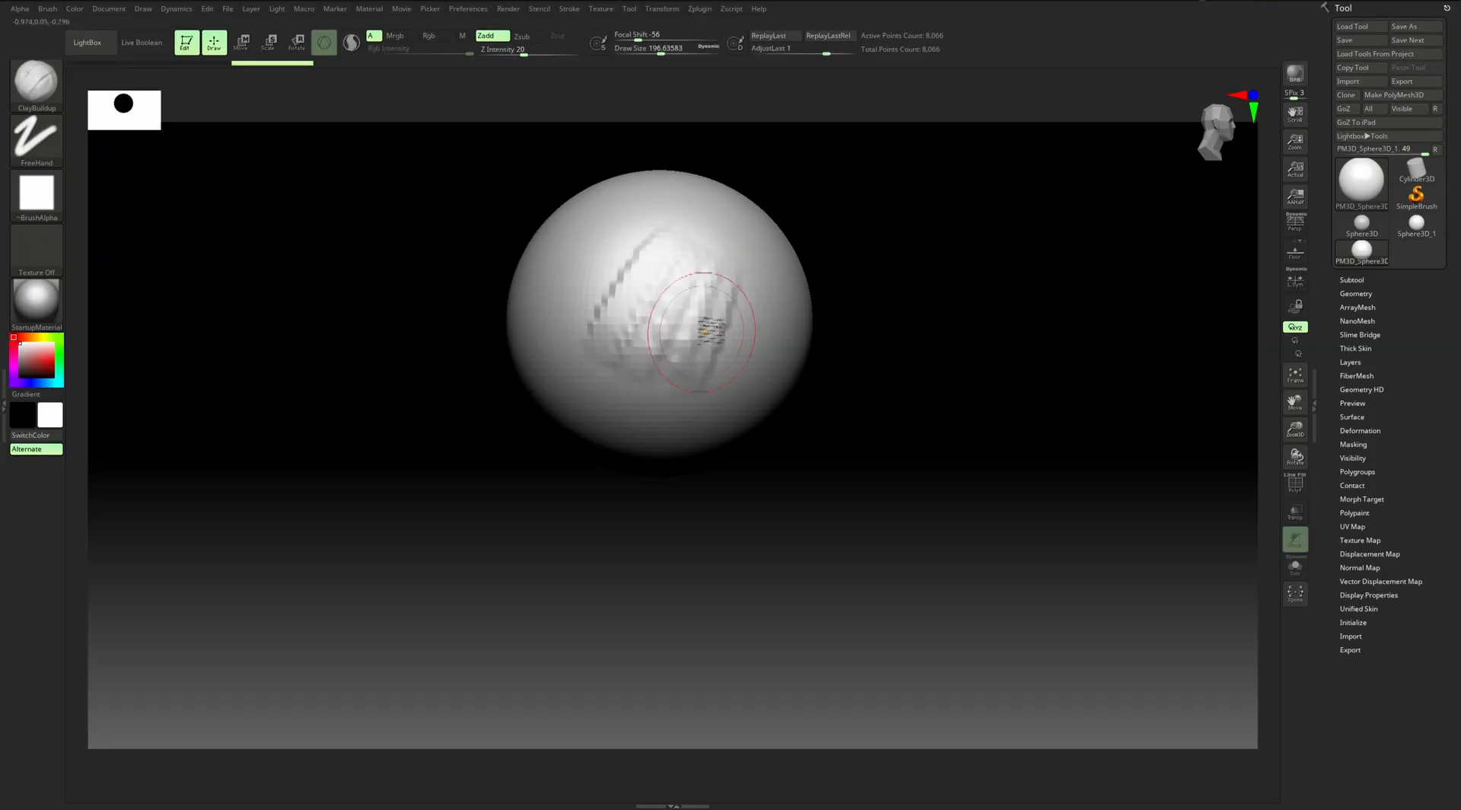
key("ctrl")
key("ctrl+z")
Raise the ClayBuildup brush's Z Intensity to about 56, sculpt a test stroke on the sphere and undo it
left_click_drag(531, 51, 560, 53)
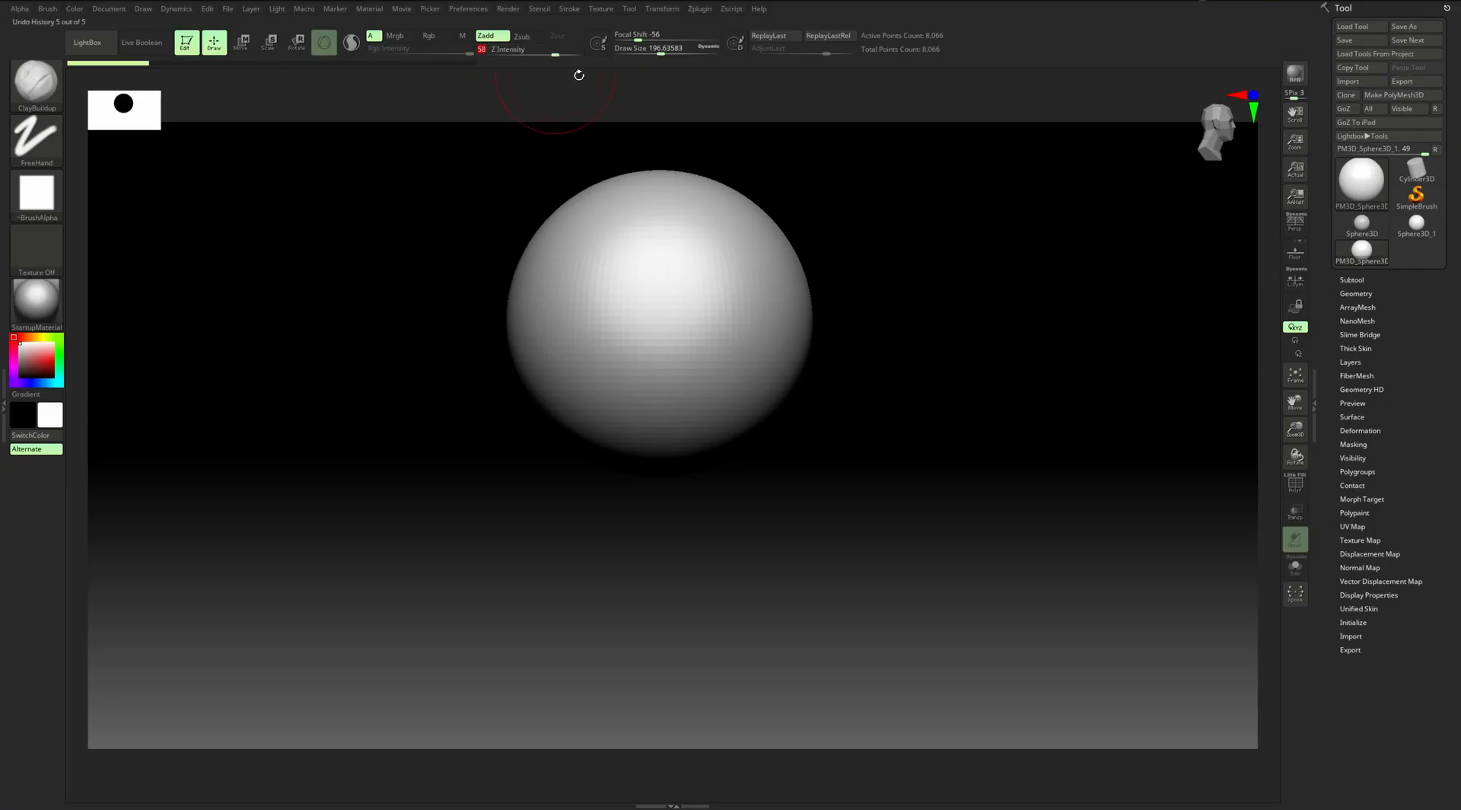
mouse_move(664, 235)
left_mouse_down()
mouse_move(606, 348)
mouse_move(636, 373)
left_mouse_up()
key("ctrl")
key("ctrl+z")
Set the Z Intensity to 20, sculpt downward ClayBuildup strokes across the sphere's front and undo them
left_click_drag(530, 51, 549, 51)
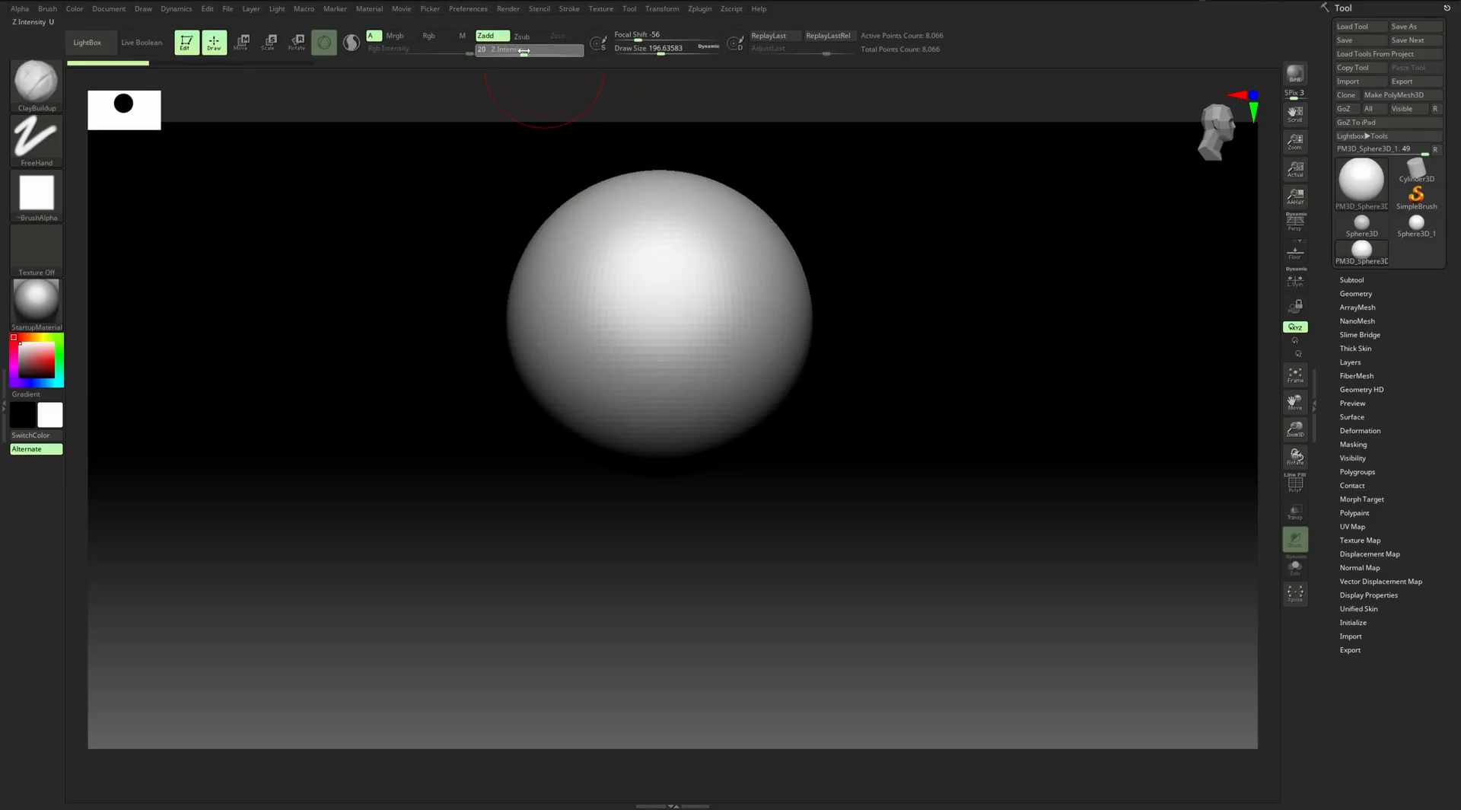
mouse_move(659, 251)
left_mouse_down()
mouse_move(626, 369)
mouse_move(668, 381)
left_mouse_up()
left_click_drag(739, 288, 717, 392)
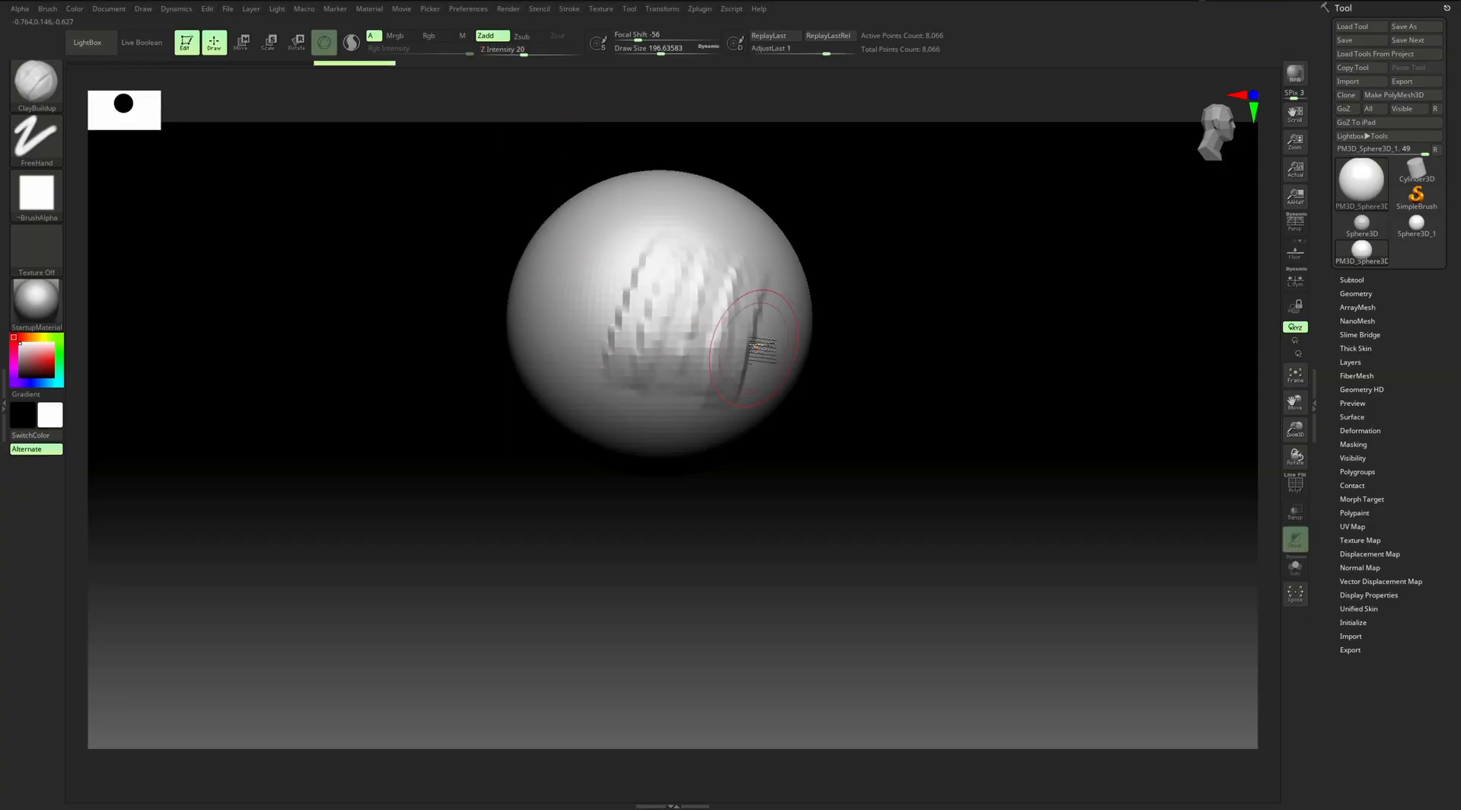
key("ctrl")
key("ctrl+z")
Build up vertical ClayBuildup strokes on the front of the sphere and smooth them out with the Smooth brush
mouse_move(656, 228)
left_mouse_down()
mouse_move(590, 365)
mouse_move(632, 384)
left_mouse_up()
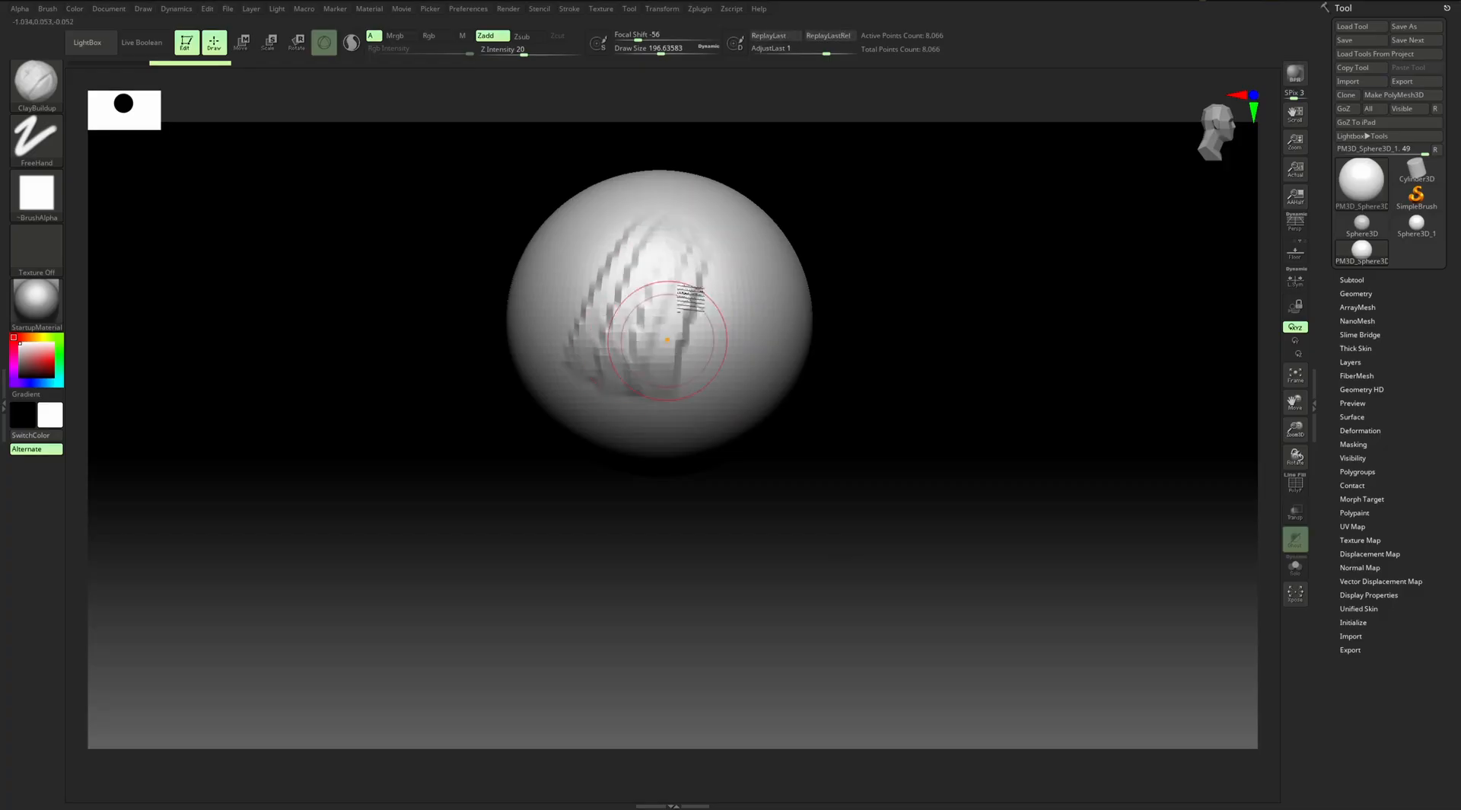
left_click_drag(685, 251, 696, 394)
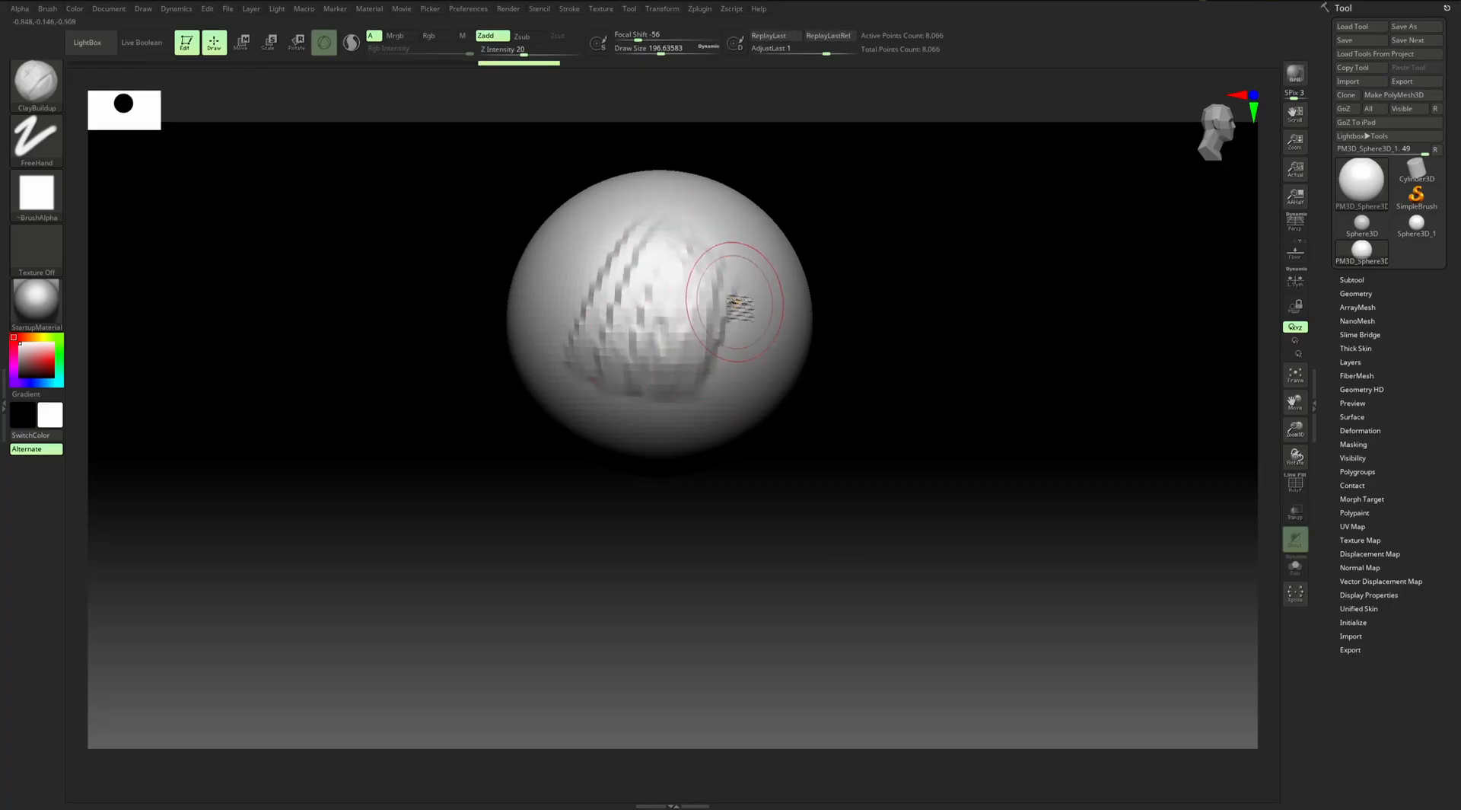
key("shift")
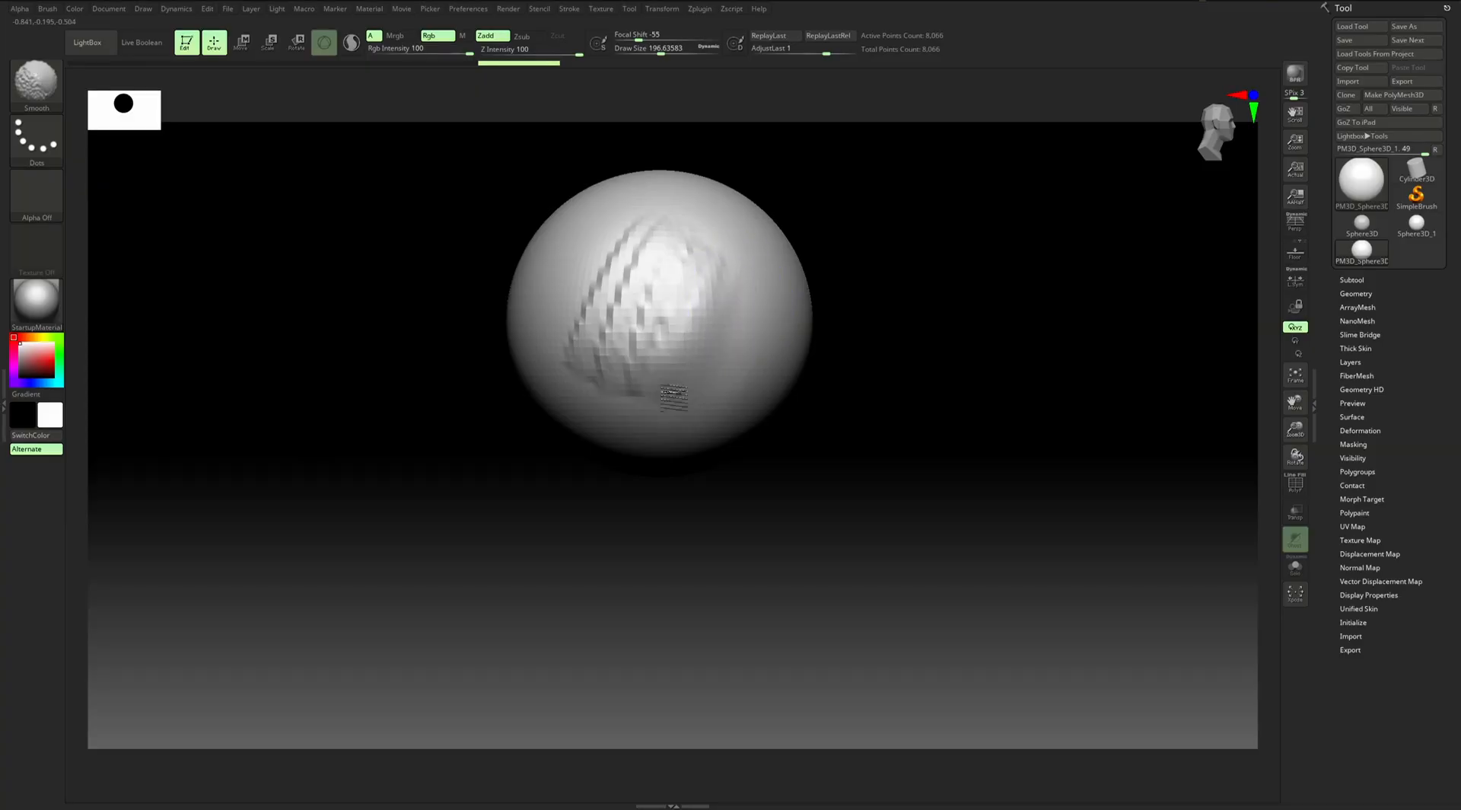
left_click_drag(610, 380, 656, 236, "shift")
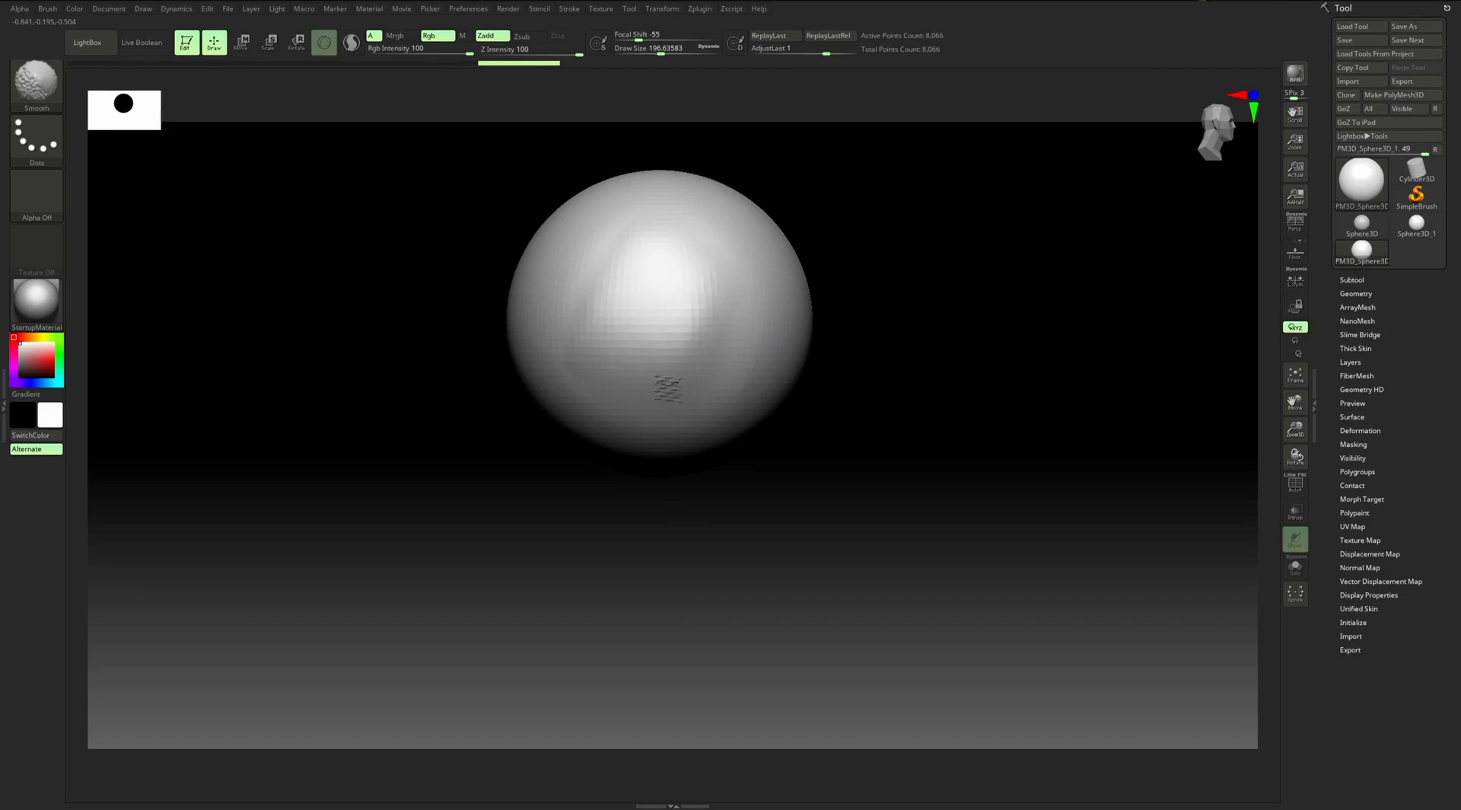
Undo the smoothing and the ClayBuildup strokes to restore the clean sphere
key("ctrl")
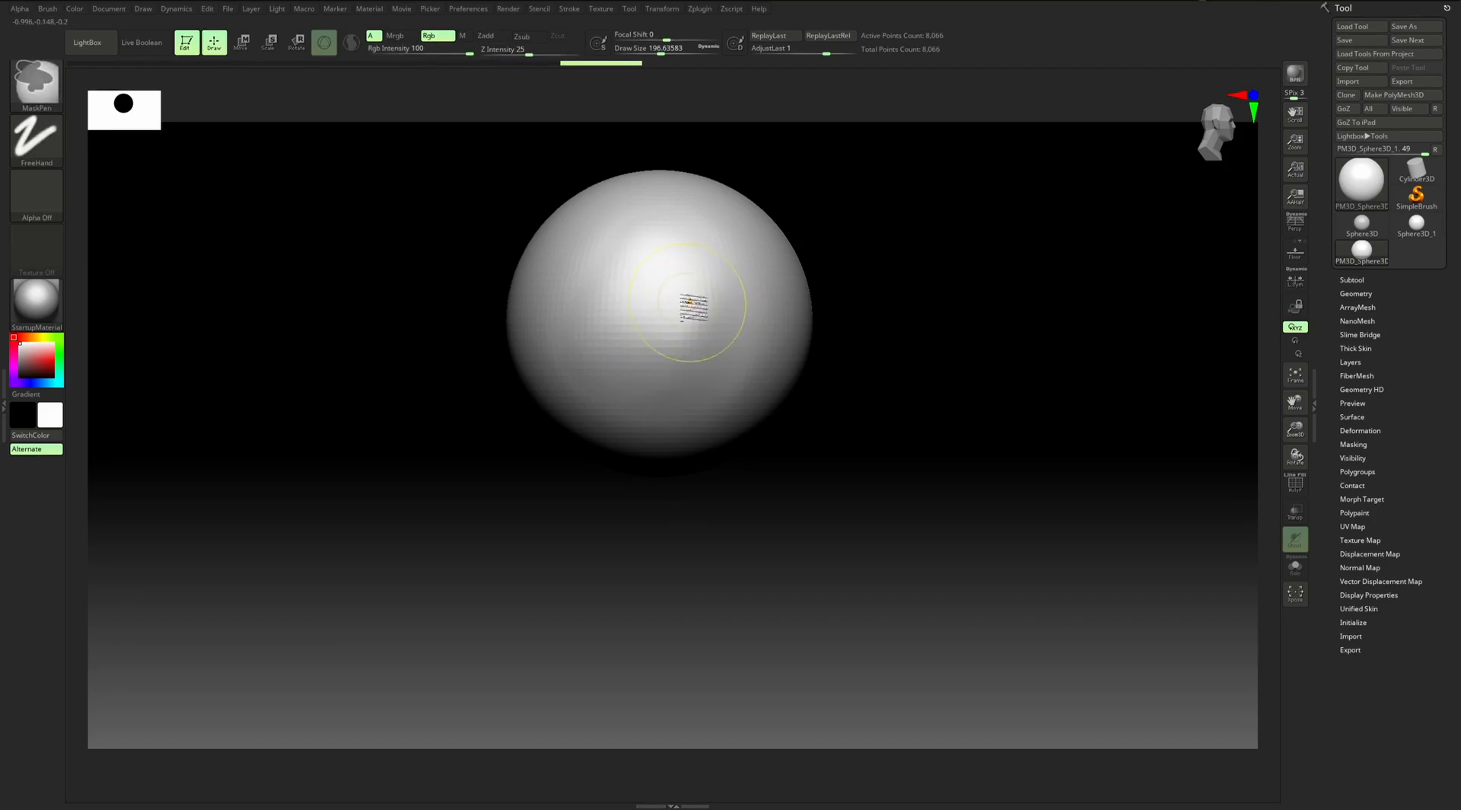
key("ctrl+z")
key("ctrl+z")
key("ctrl+z")
key("ctrl+z")
key("ctrl+z")
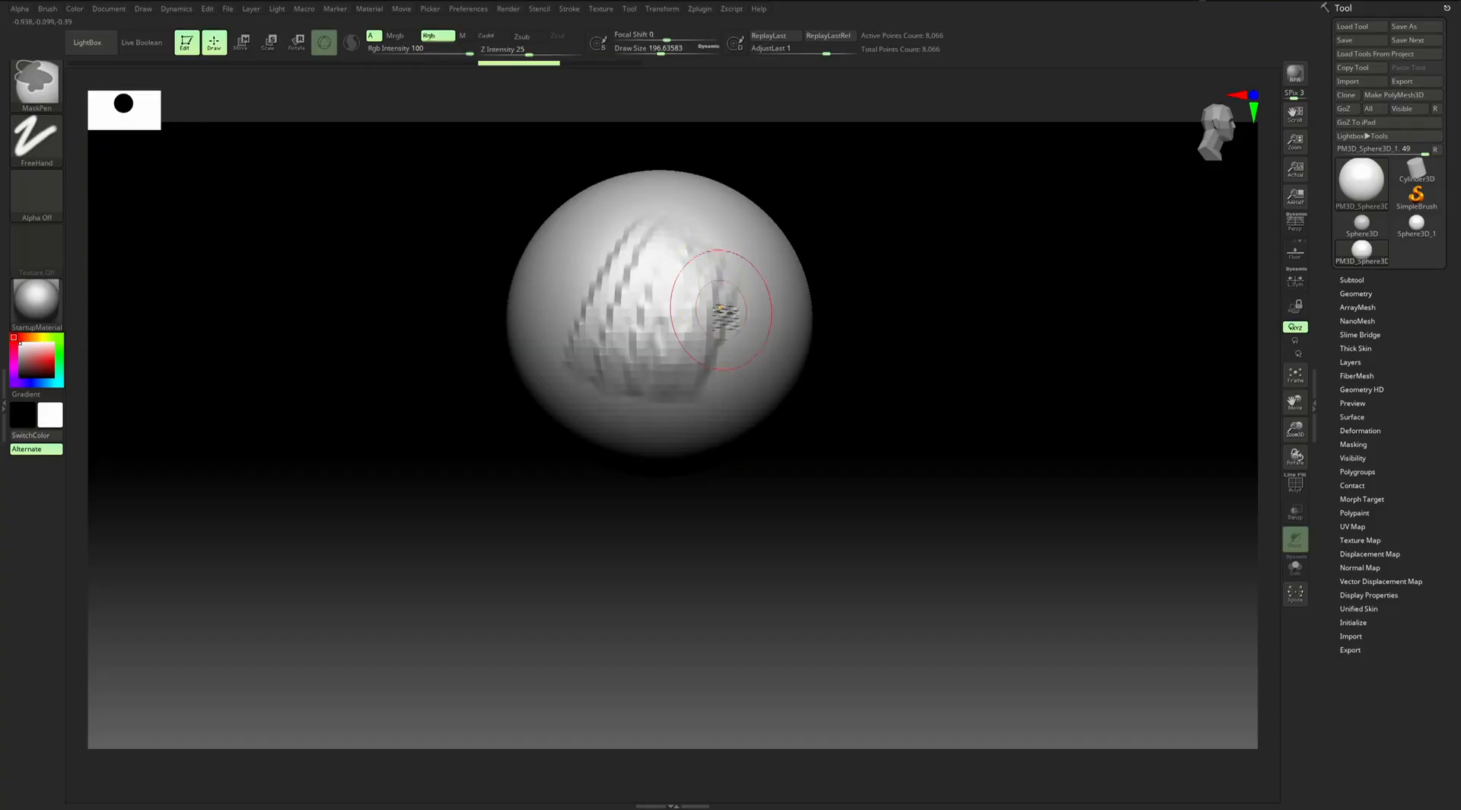
key("ctrl+z")
key("ctrl+z")
key("ctrl+z")
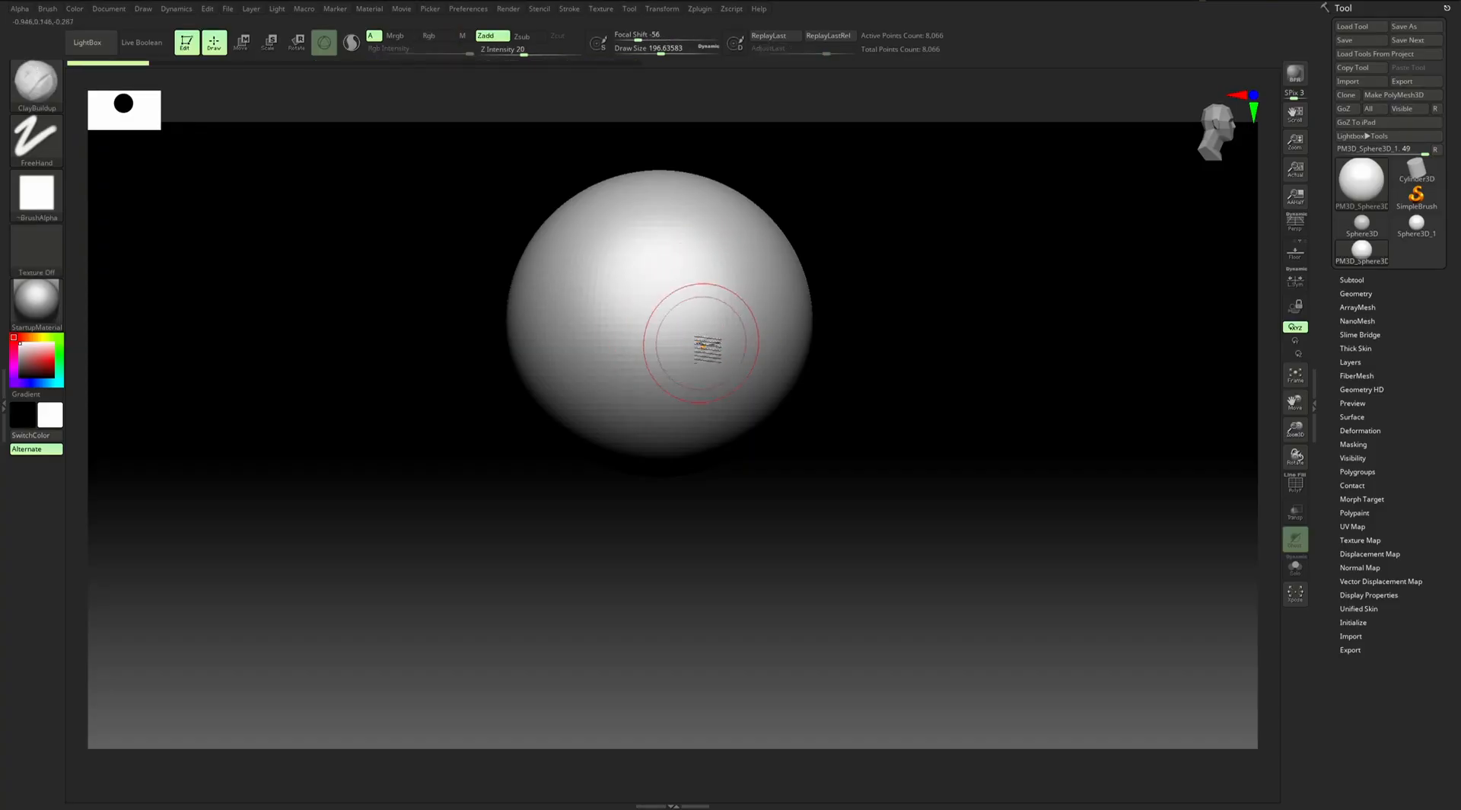
Filter the brush library to the brushes beginning with S and switch to the Standard brush
left_click(35, 93)
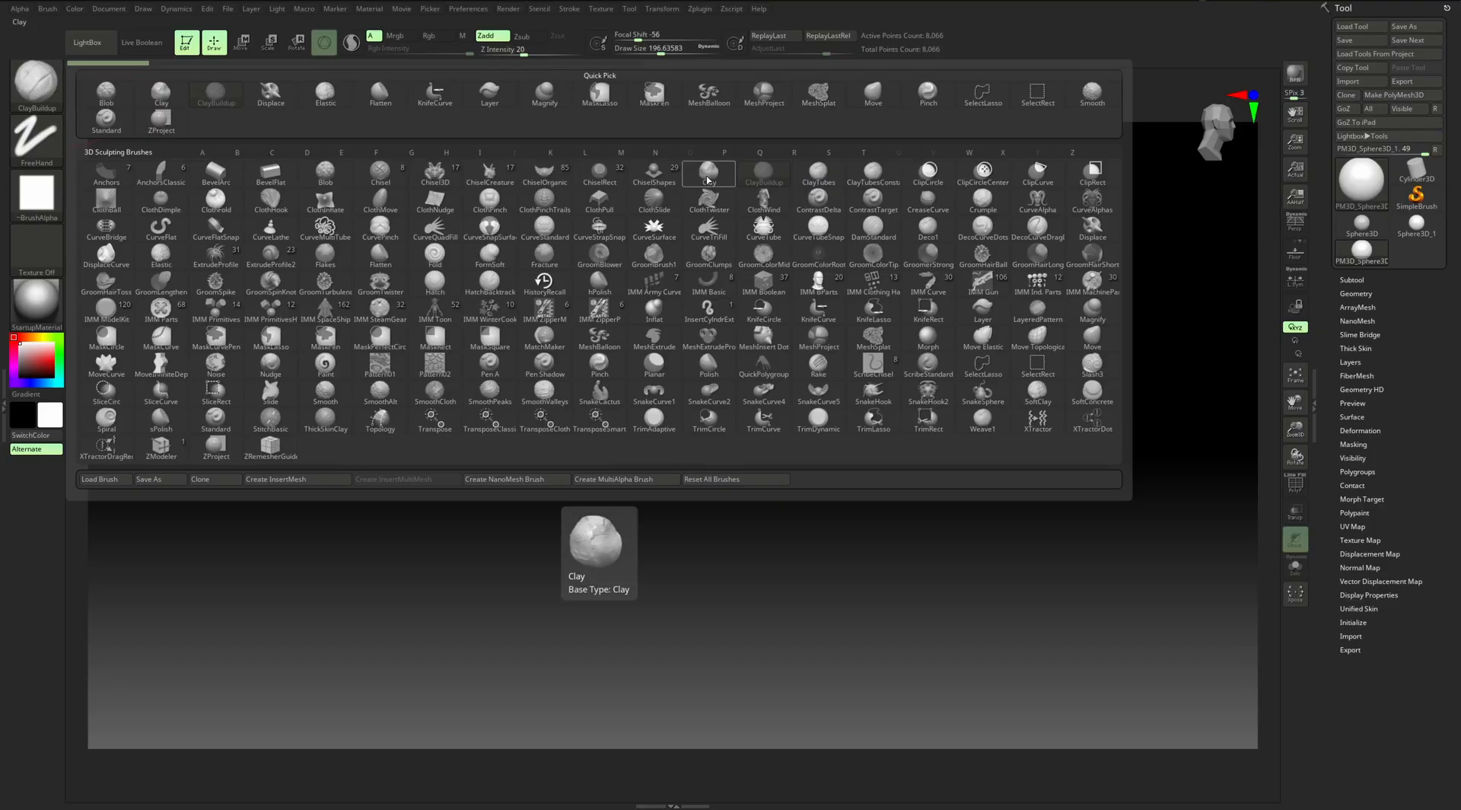
key("b")
key("s")
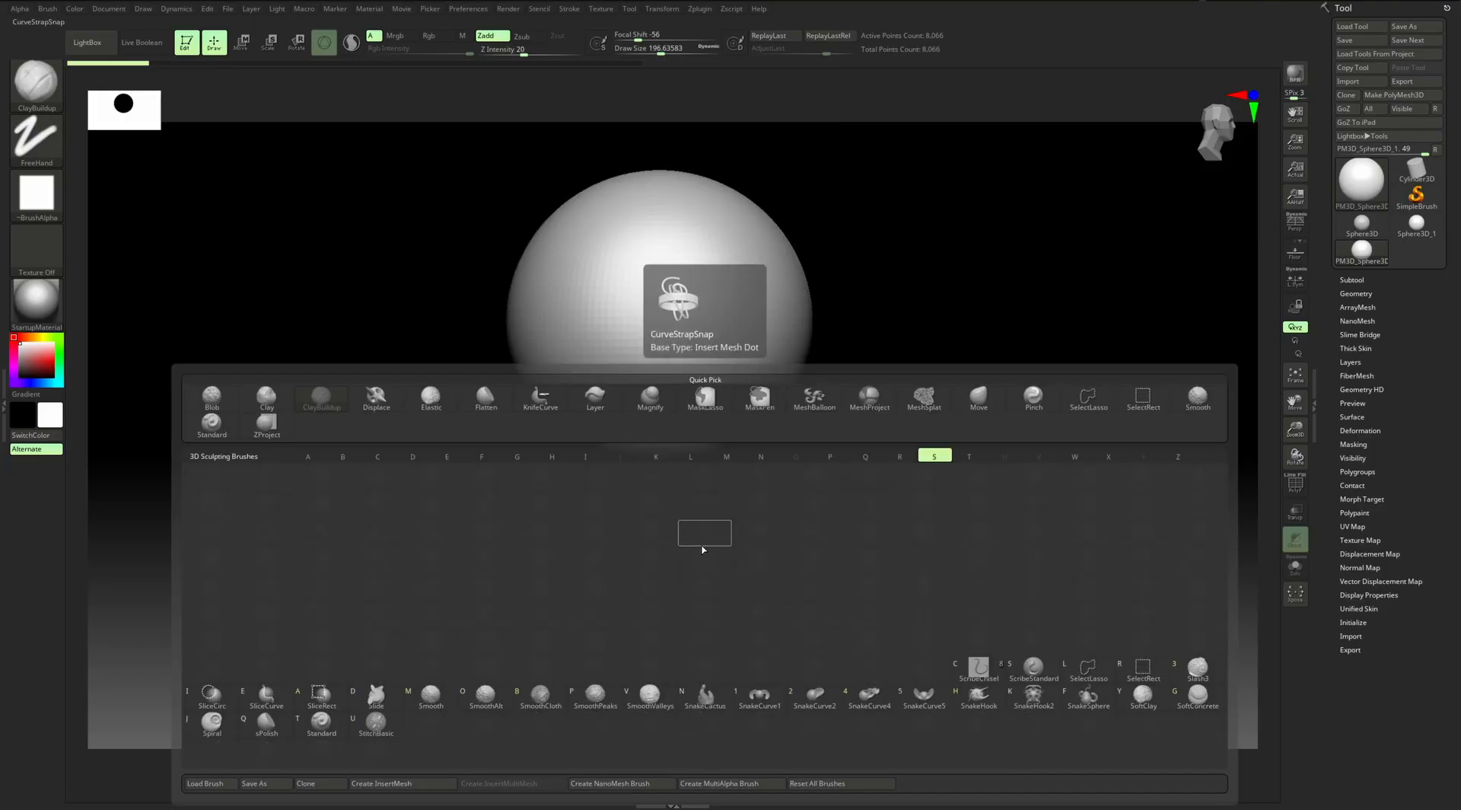
key("t")
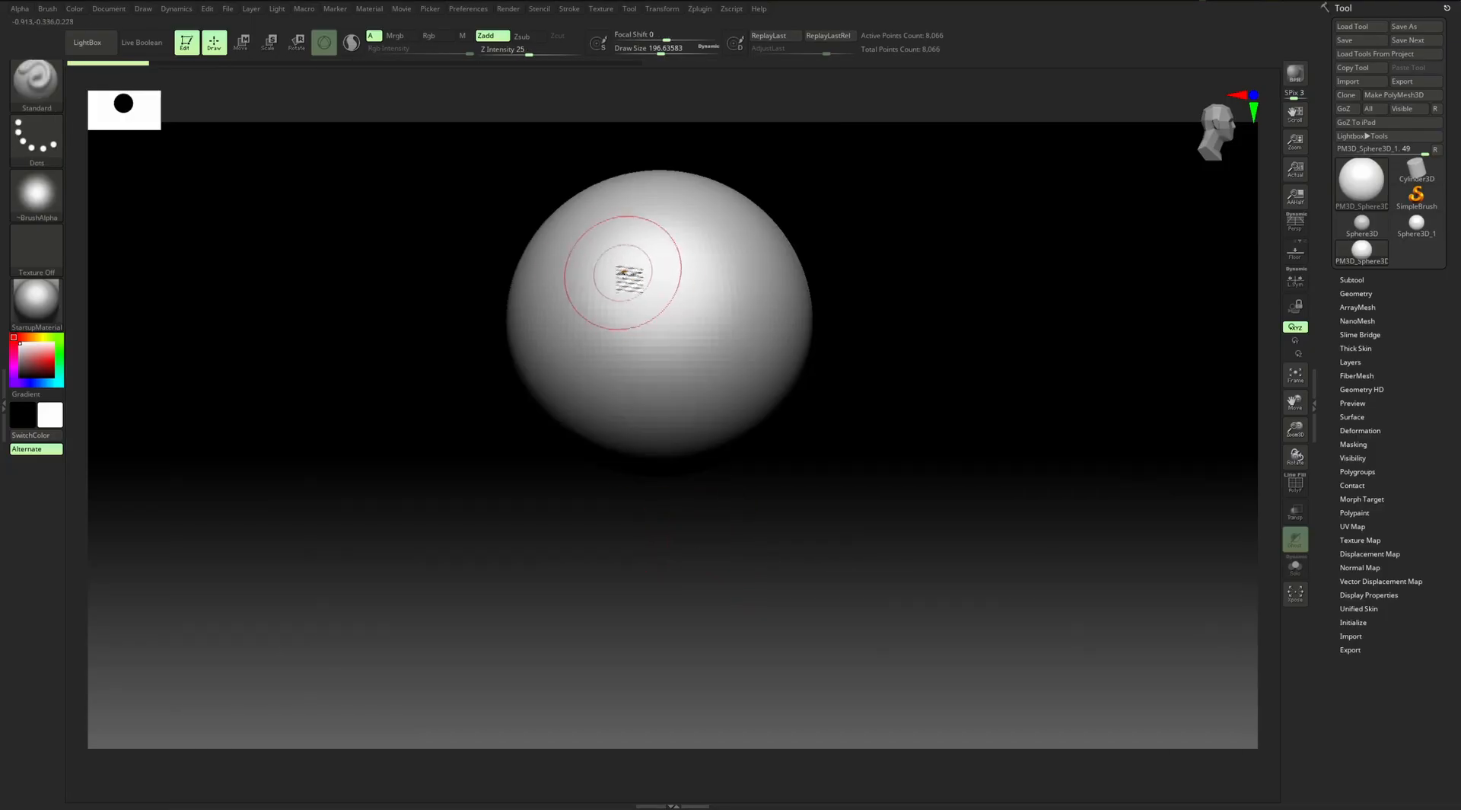
Filter the brush library to the brushes beginning with C and choose ClayBuildup
key("b")
key("c")
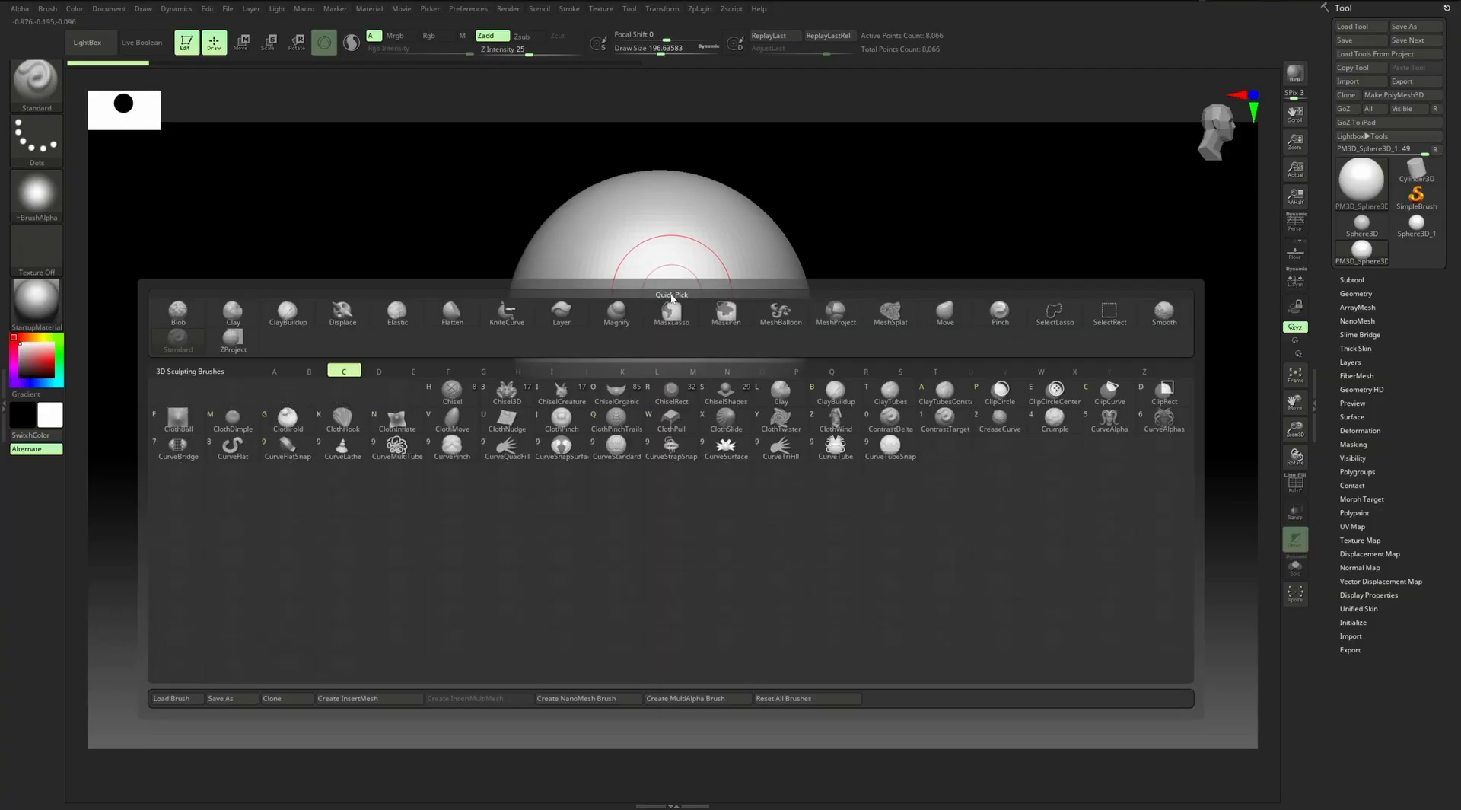
left_click(836, 392)
Adjust the ClayBuildup brush's Draw Size to about 145 and back up to about 202
left_click_drag(876, 293, 913, 332, "alt")
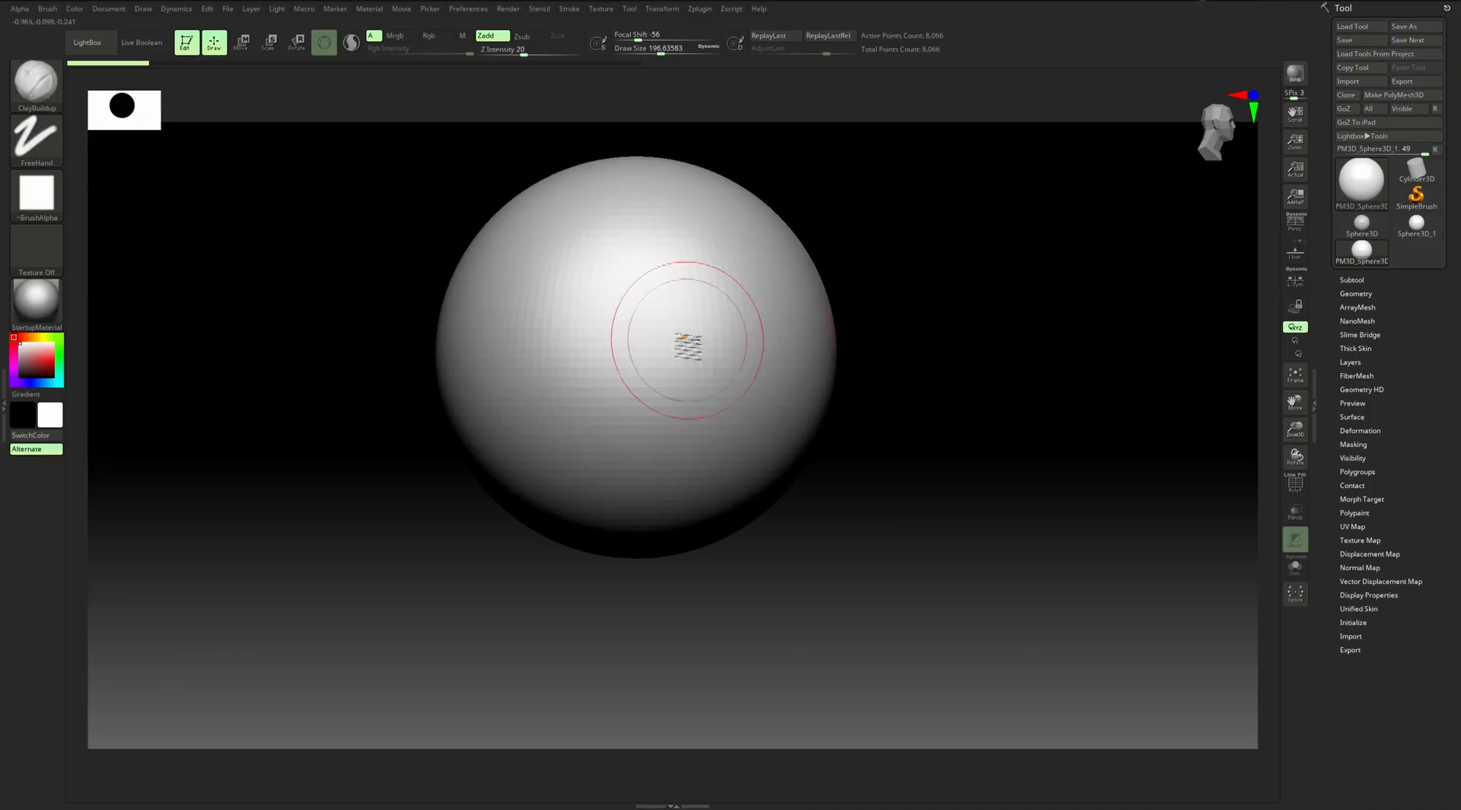
key("s")
left_click_drag(869, 326, 861, 327)
key("shift")
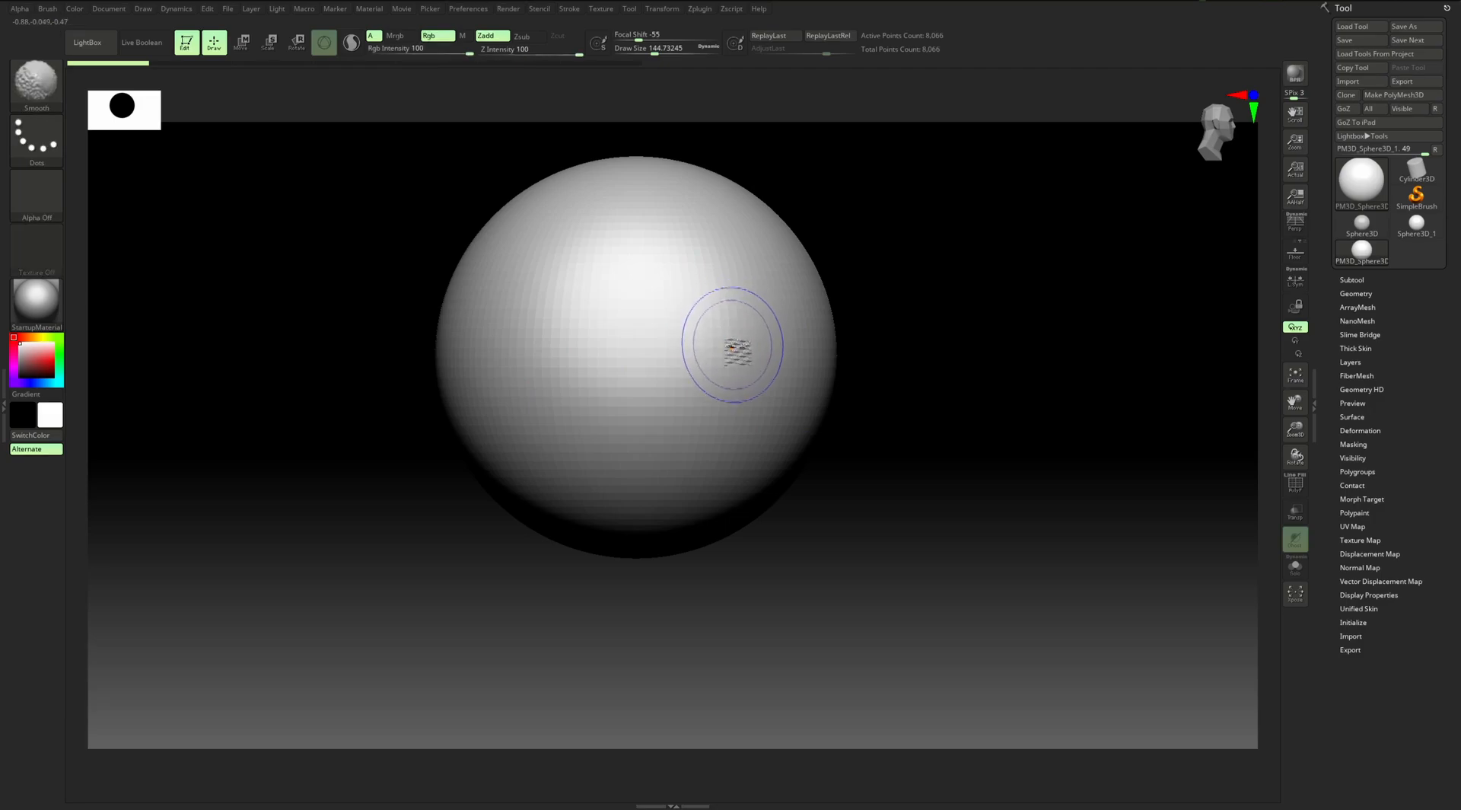
mouse_move(844, 357)
left_mouse_down()
mouse_move(891, 326)
mouse_move(852, 320)
left_mouse_up()
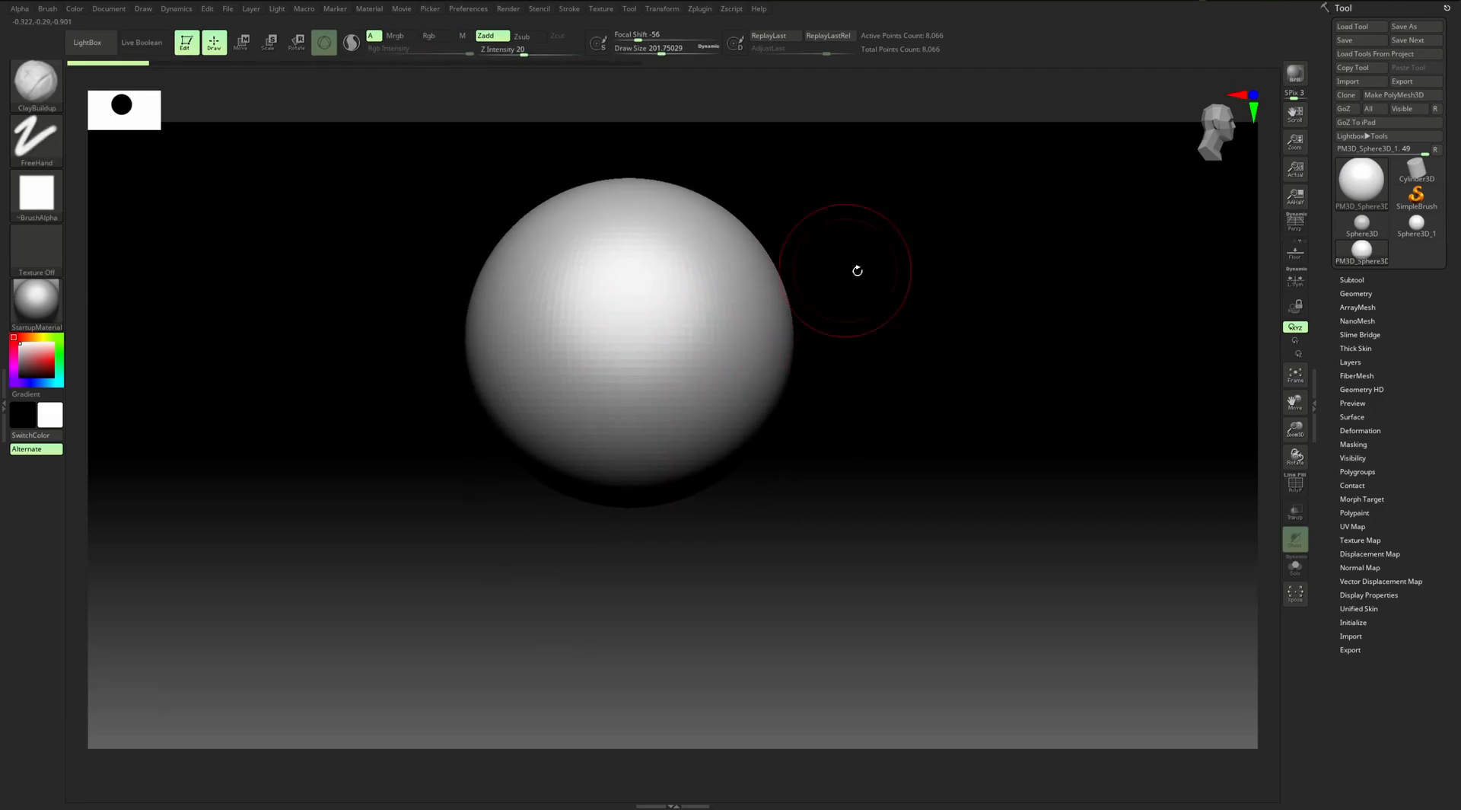
Mask the lower half of the sphere with a rectangular mask selection
left_click_drag(848, 268, 754, 331)
key("ctrl")
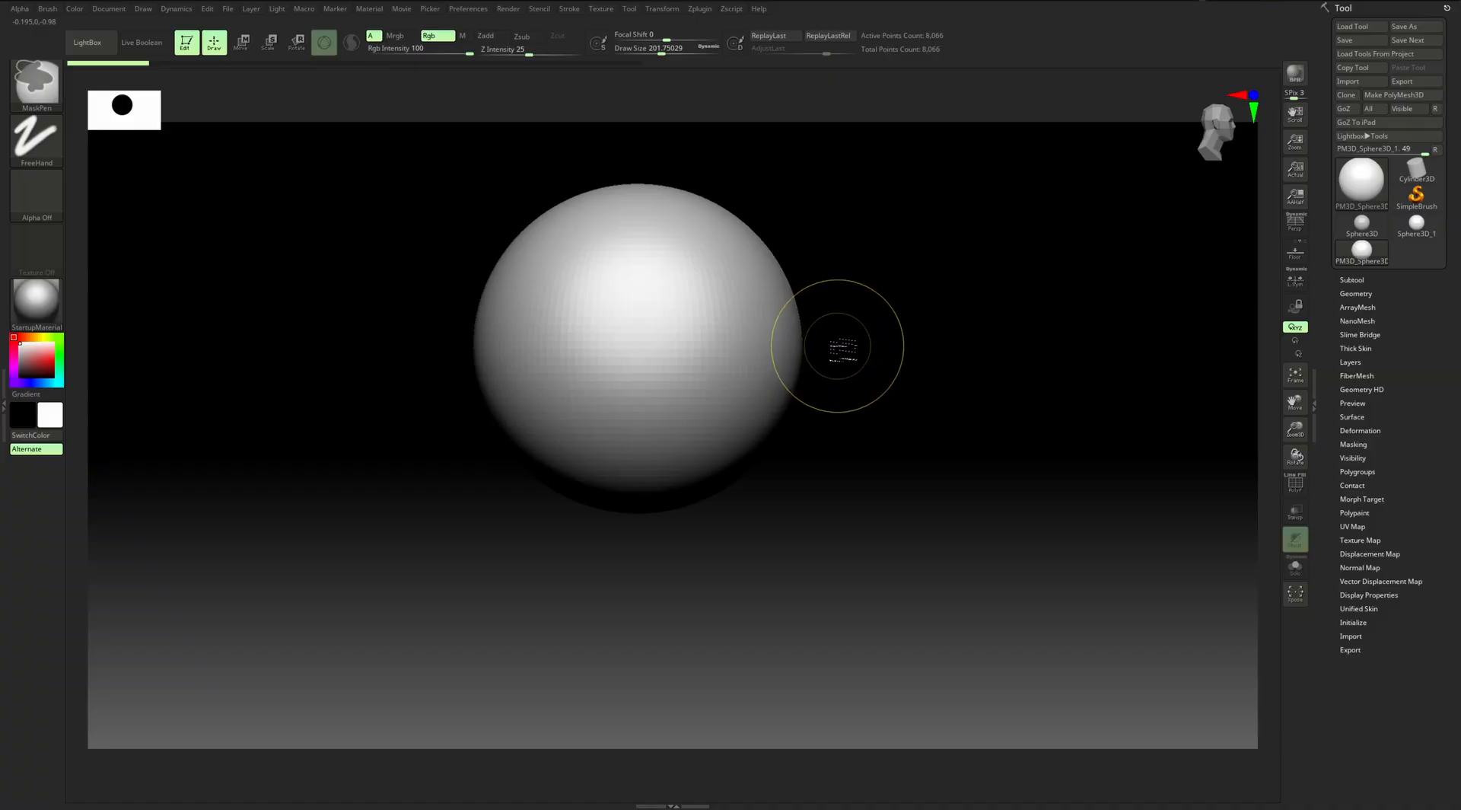
left_click_drag(853, 339, 427, 597, "ctrl")
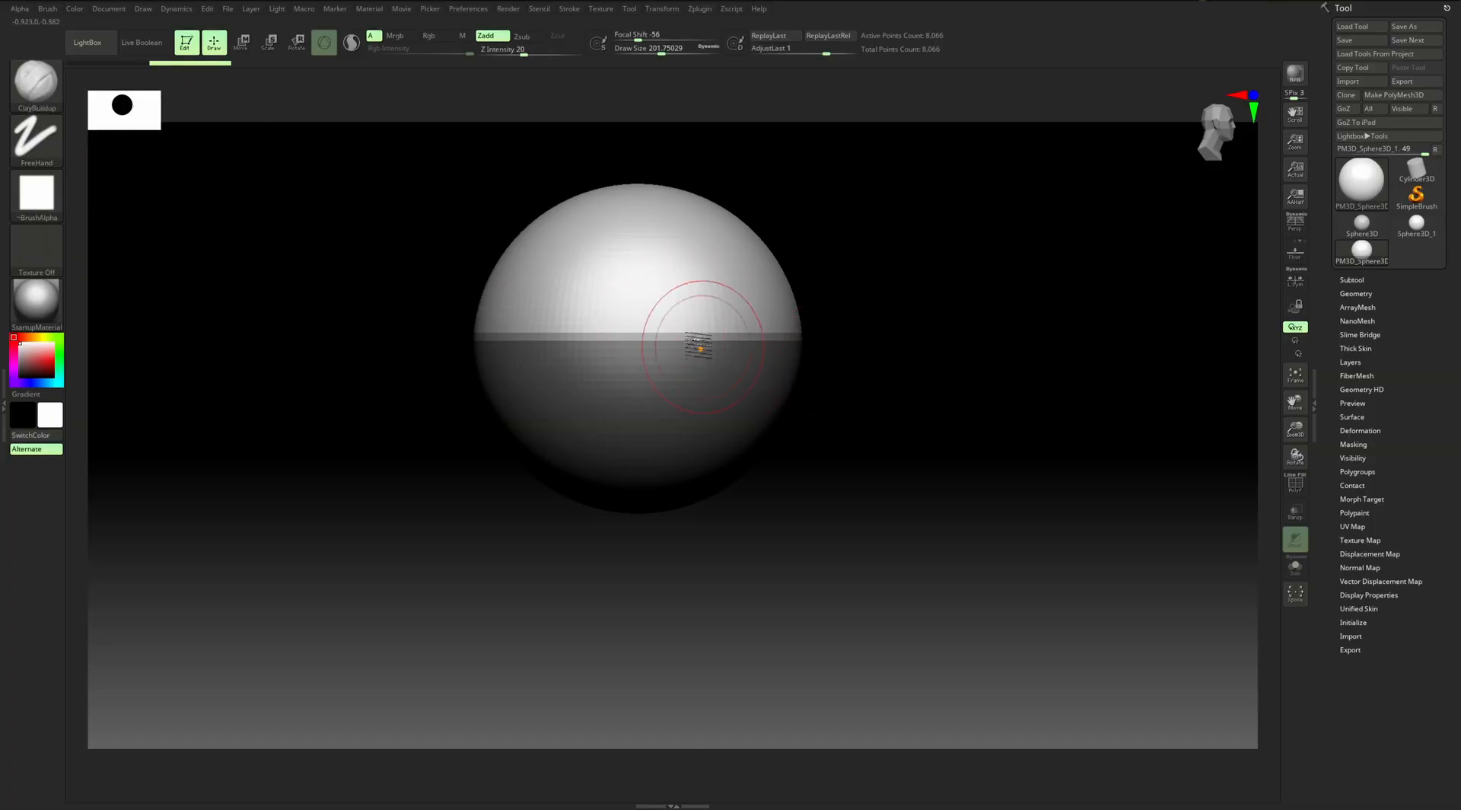
Sculpt a ClayBuildup stroke across the mask's edge, undo it and clear the mask from the sphere
mouse_move(687, 283)
left_mouse_down()
mouse_move(731, 266)
mouse_move(699, 345)
mouse_move(614, 378)
left_mouse_up()
key("ctrl+z")
key("ctrl+z")
key("ctrl+z")
left_click_drag(861, 291, 861, 388, "ctrl")
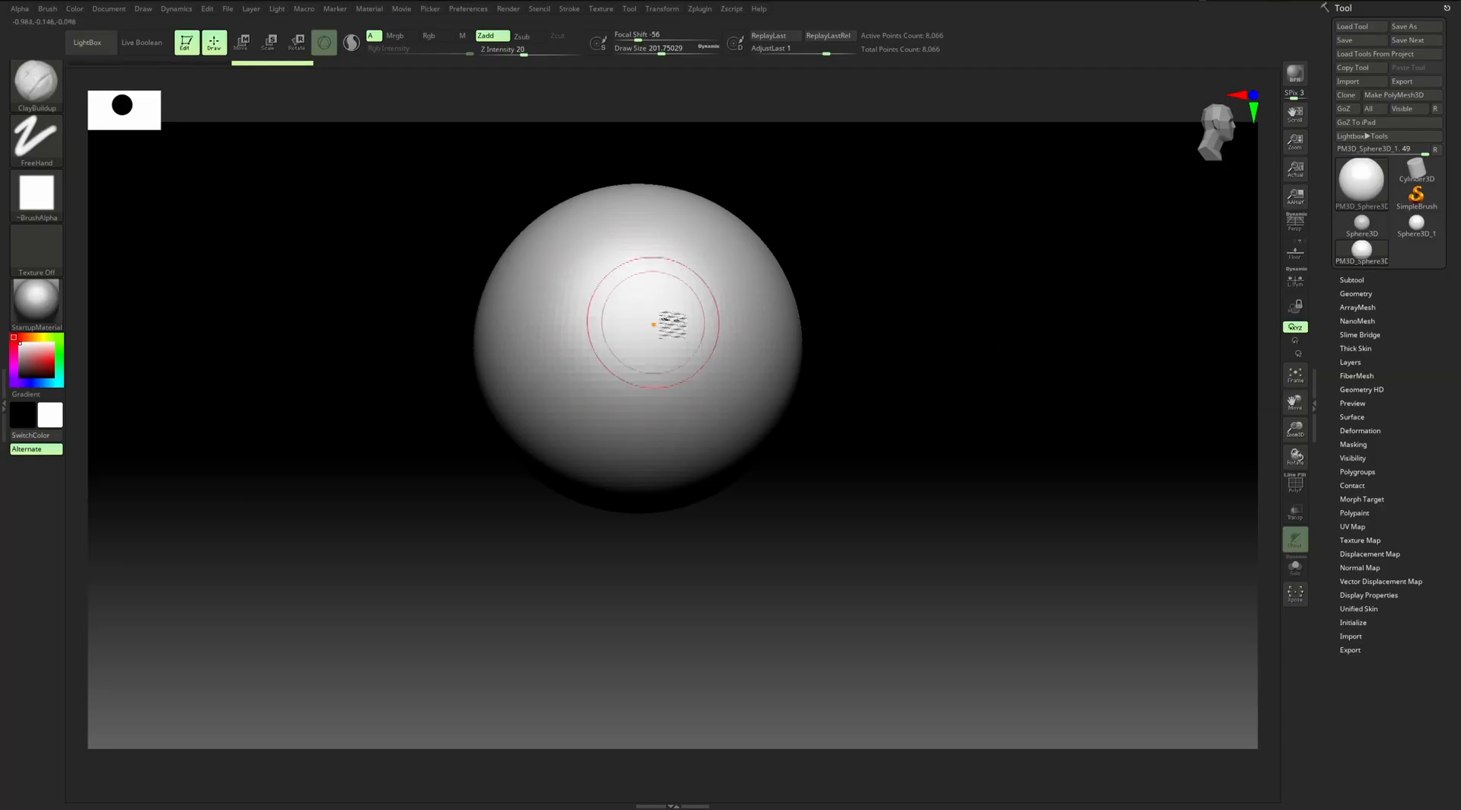
Switch through the Move and Scale modes to Rotate mode, bringing up the transform gizmo on the sphere
mouse_move(898, 312)
left_mouse_down()
mouse_move(868, 329)
mouse_move(903, 313)
left_mouse_up()
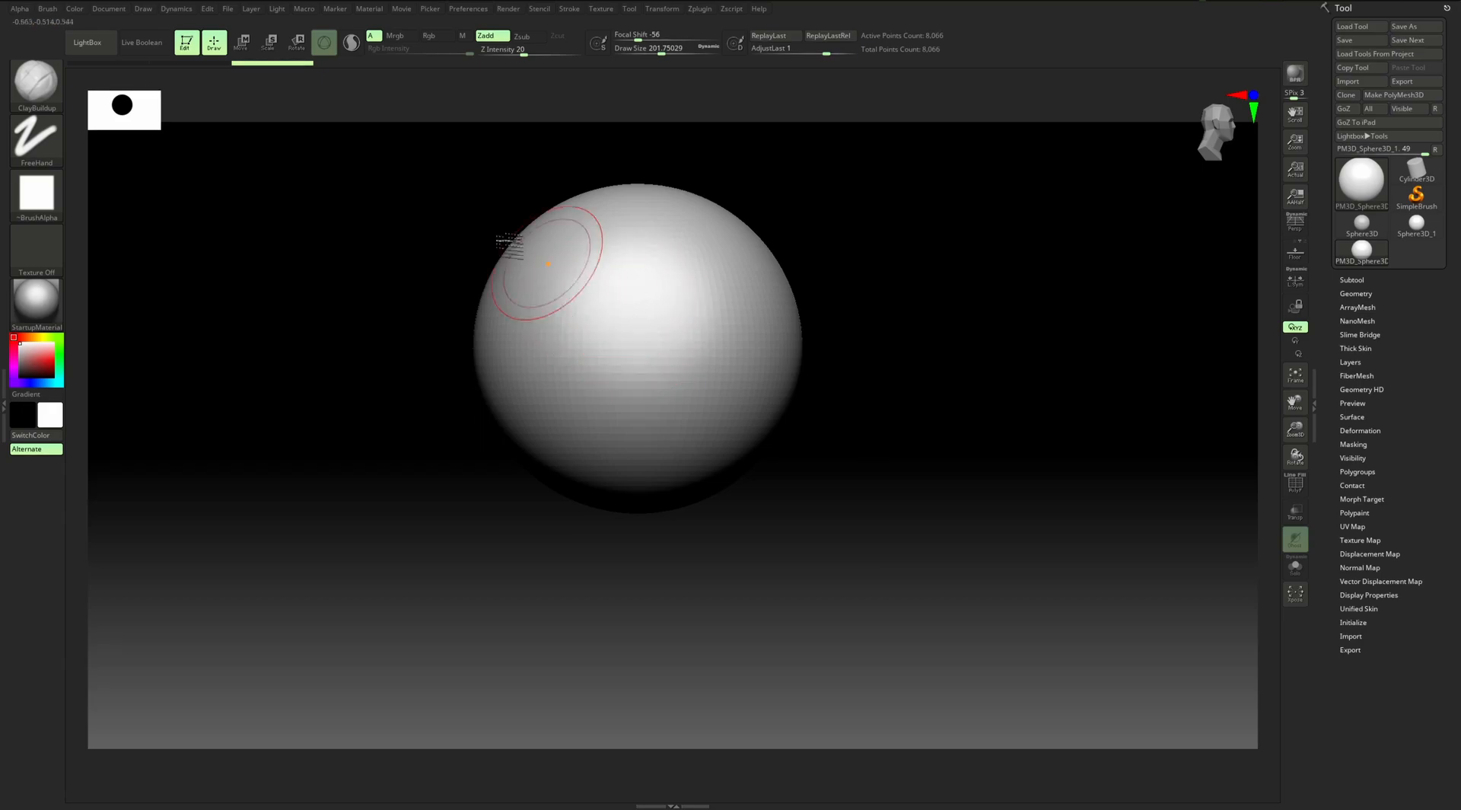
left_click(240, 42)
left_click(262, 46)
left_click(295, 44)
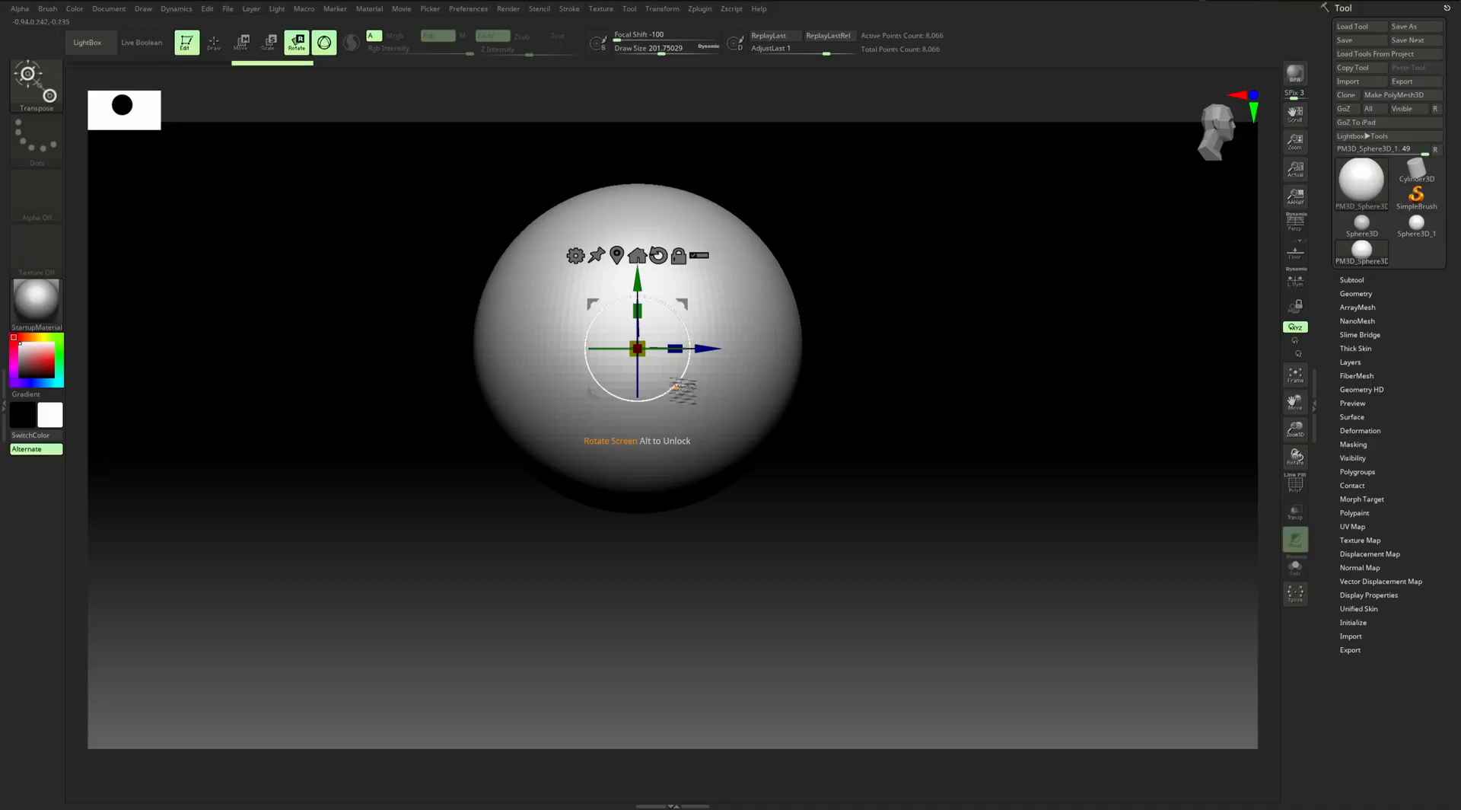
Return to Draw mode, sculpt ClayBuildup strokes on the sphere's front and undo them
key("q")
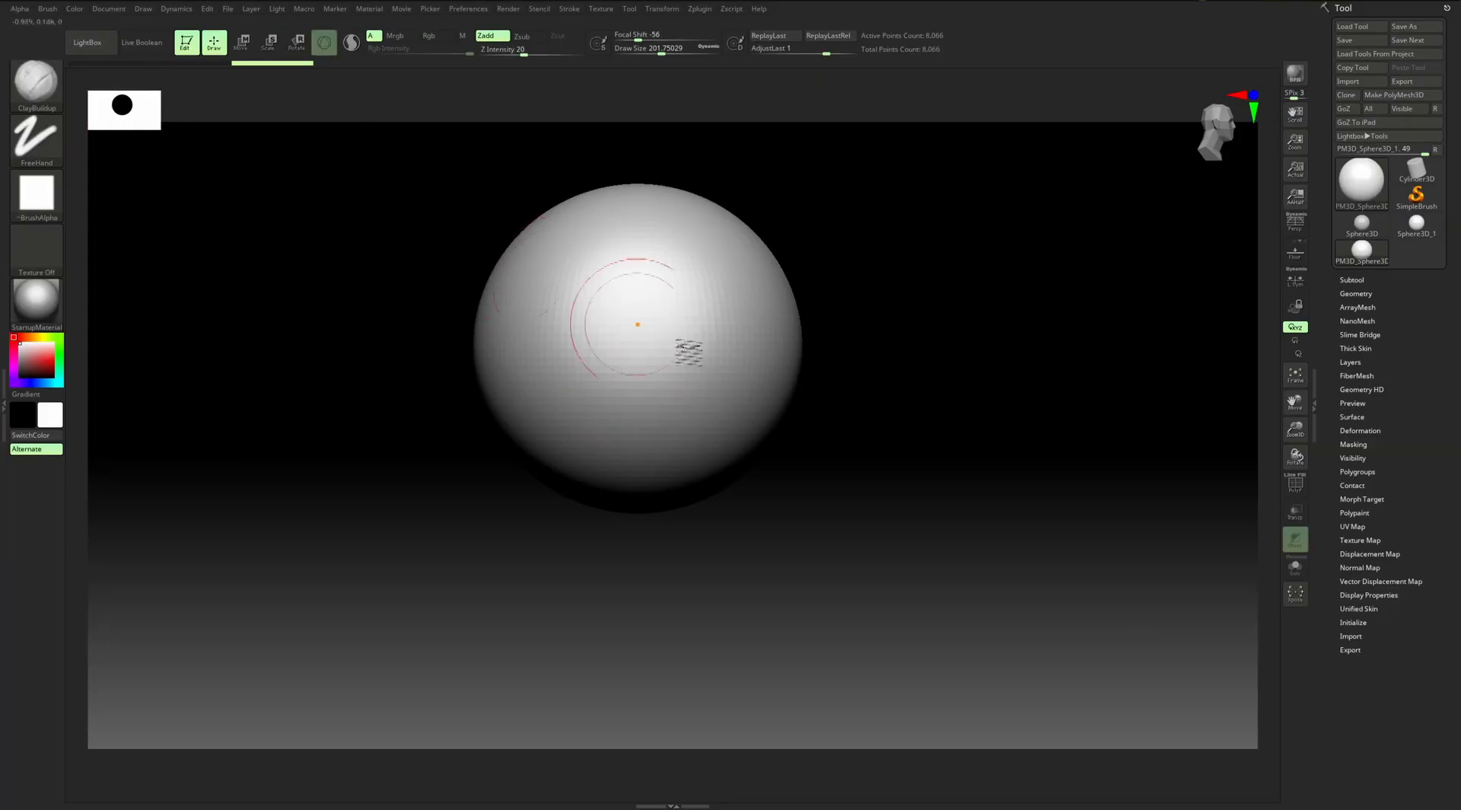
left_click_drag(715, 281, 613, 381)
left_click_drag(628, 314, 680, 345)
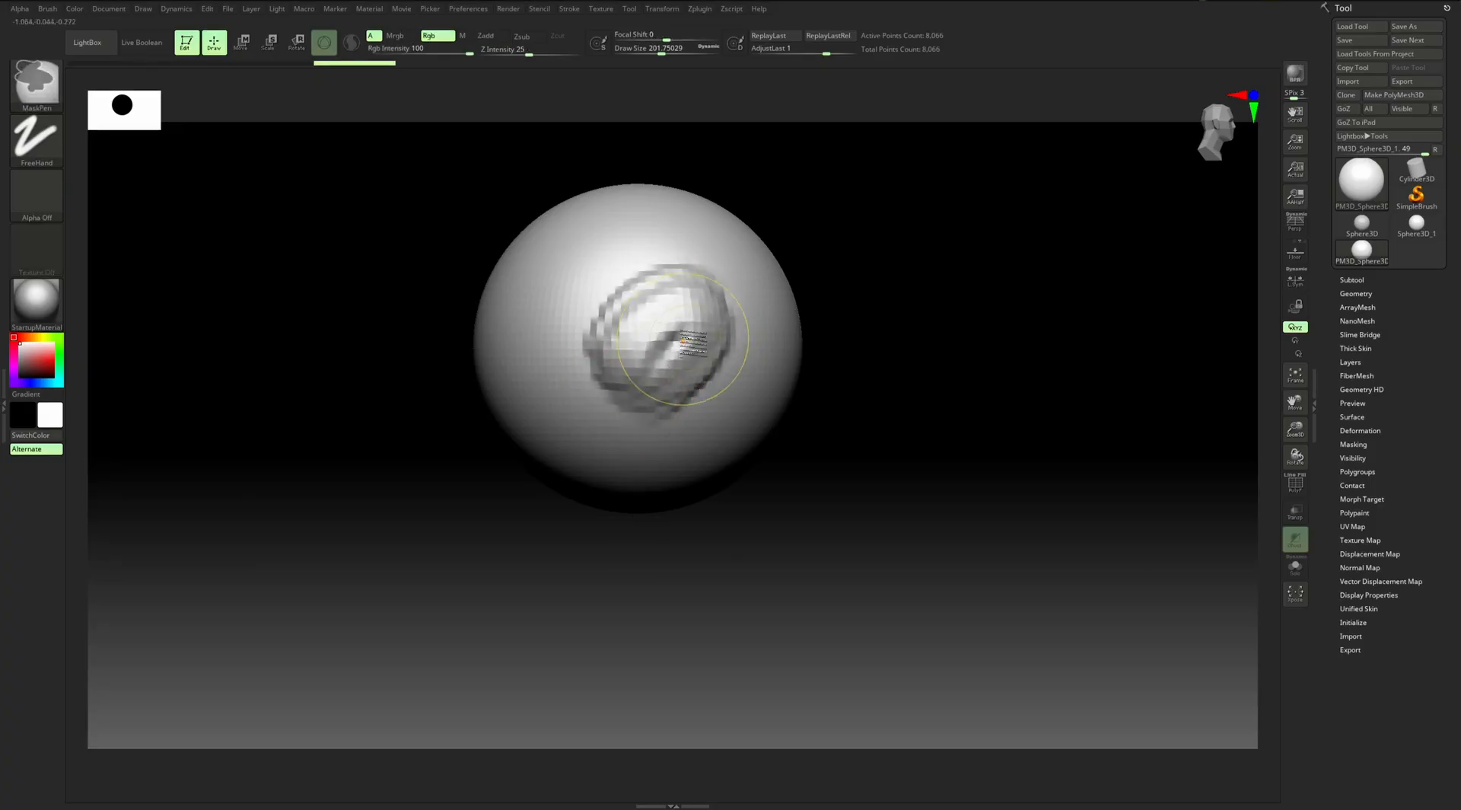
key("ctrl+z")
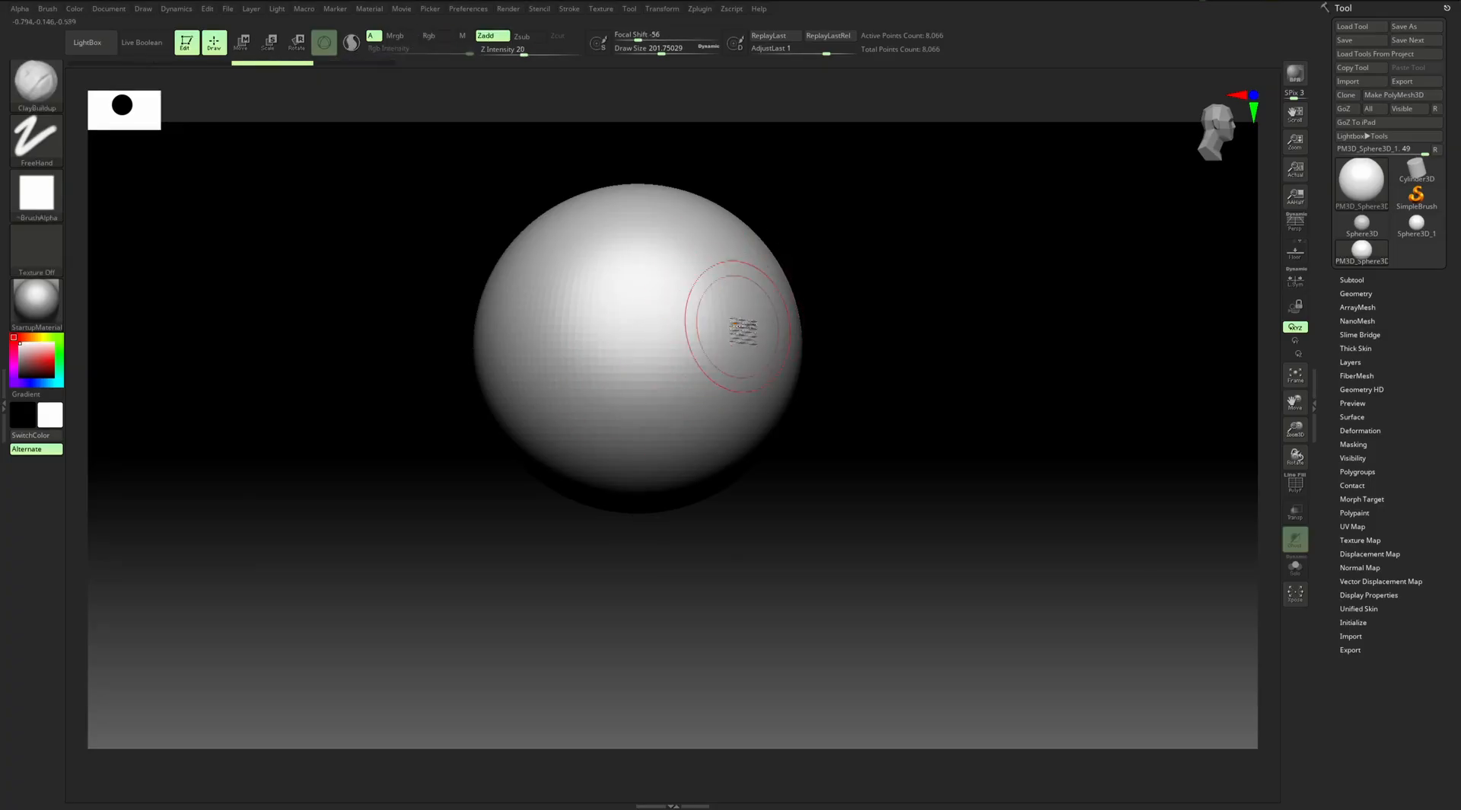
Choose the Move brush, pull the sphere's side outward with it and undo the pull
key("b")
key("m")
key("v")
left_click_drag(704, 297, 843, 305)
key("ctrl+z")
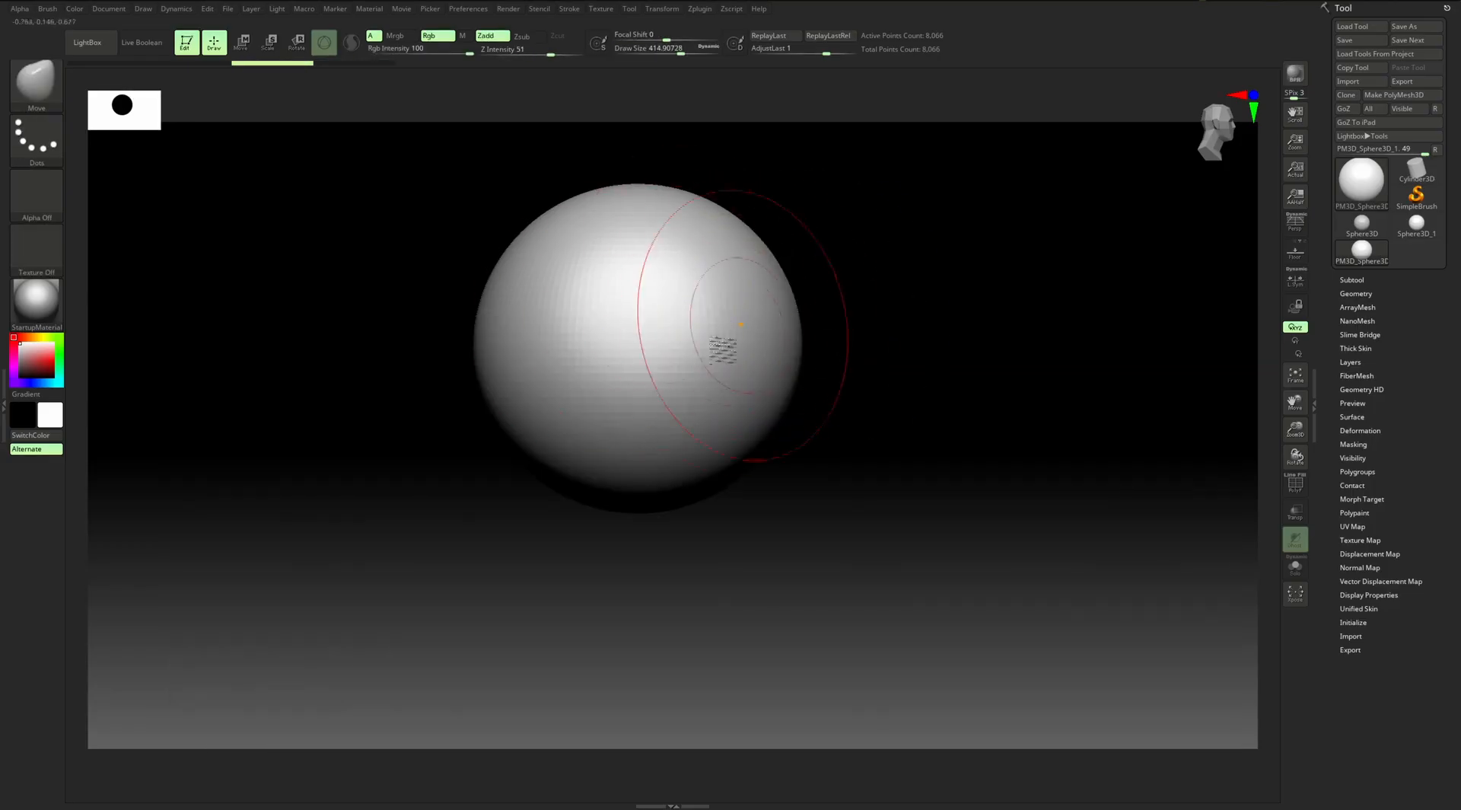
Try stretching the sphere with the Move brush at Draw Size 1000, undo it and set the size to about 192
key("s")
left_click_drag(643, 320, 956, 353)
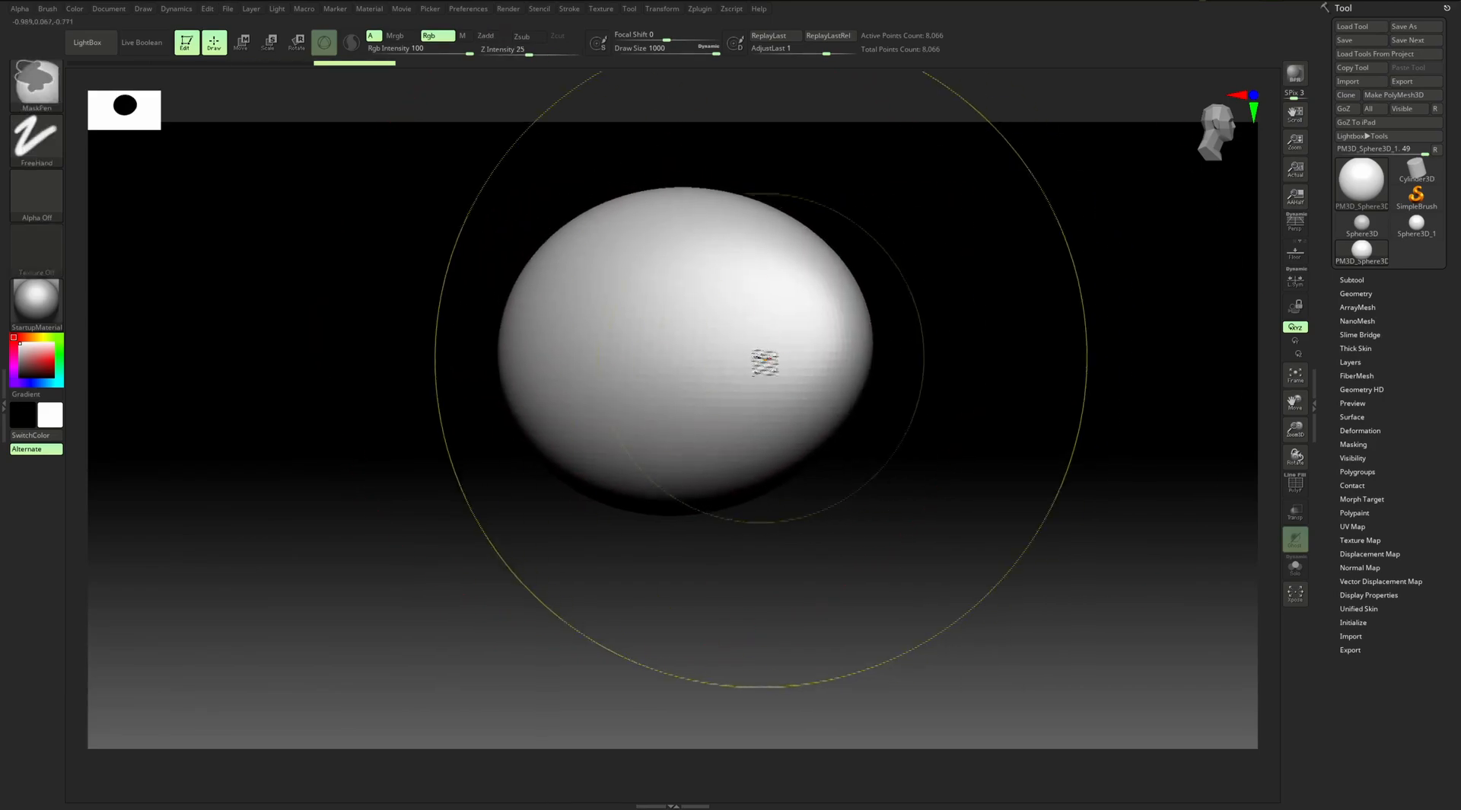
key("ctrl+z")
key("s")
left_click_drag(673, 332, 622, 332)
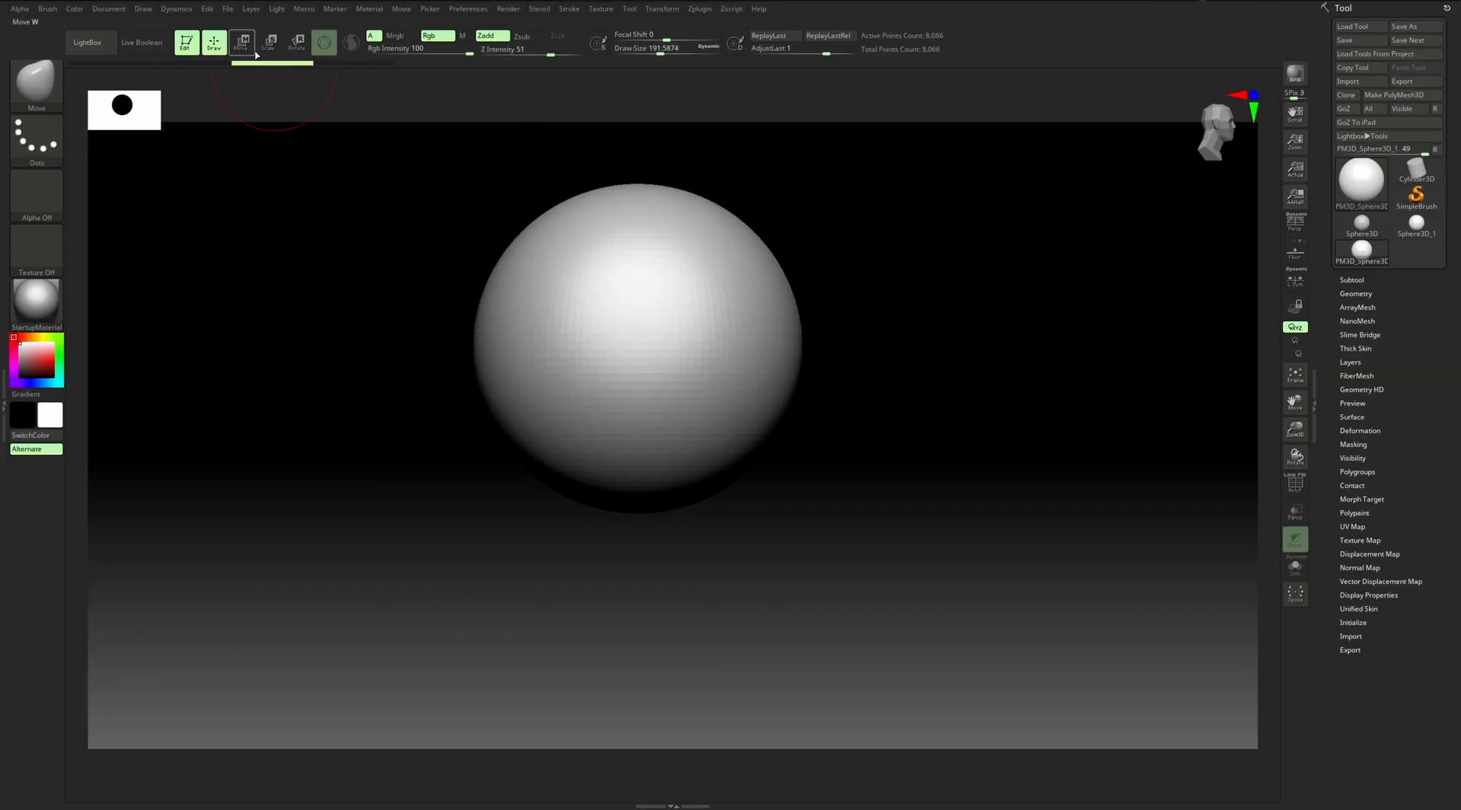
Bring up the Move gizmo on the sphere and return to Draw mode
key("w")
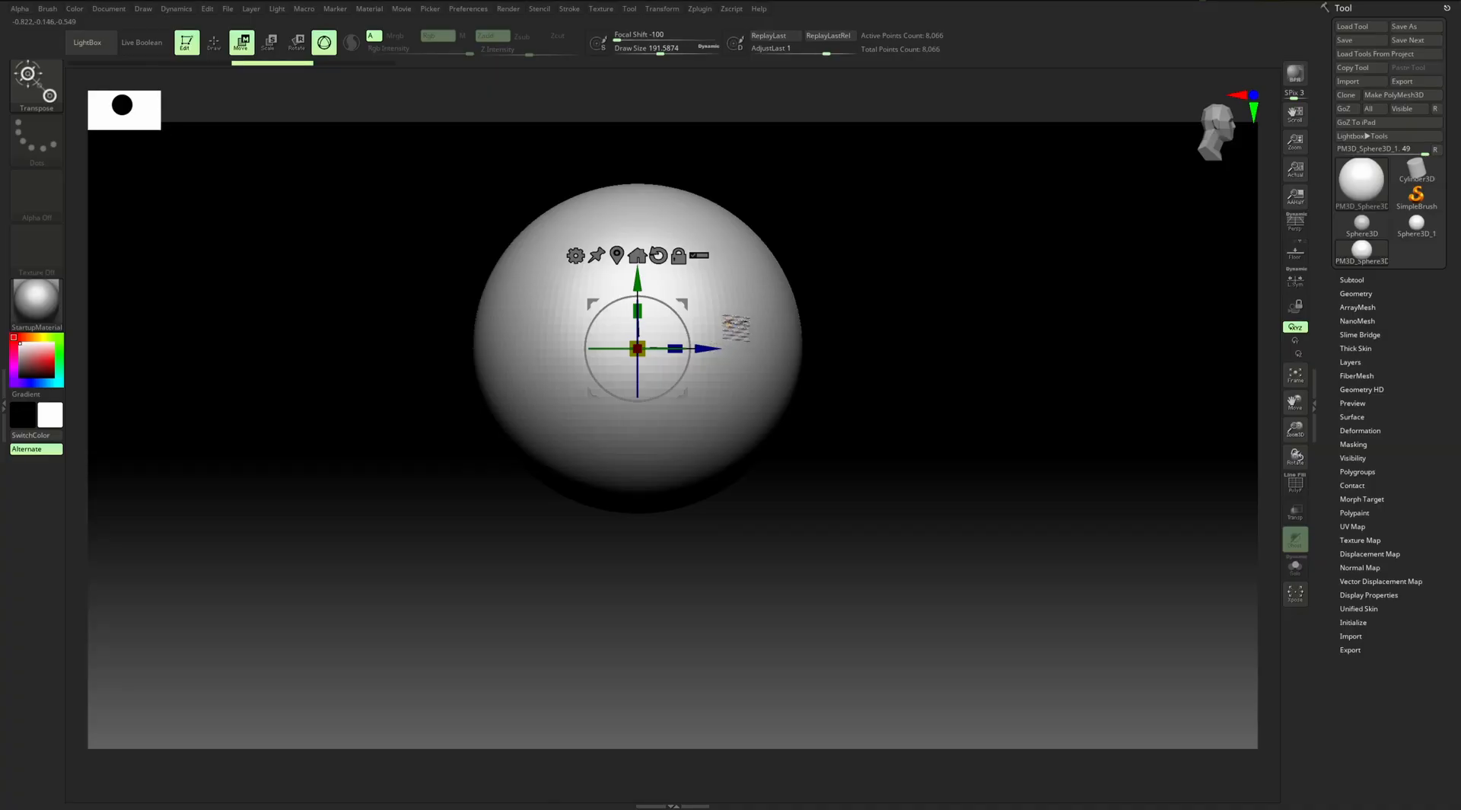
key("q")
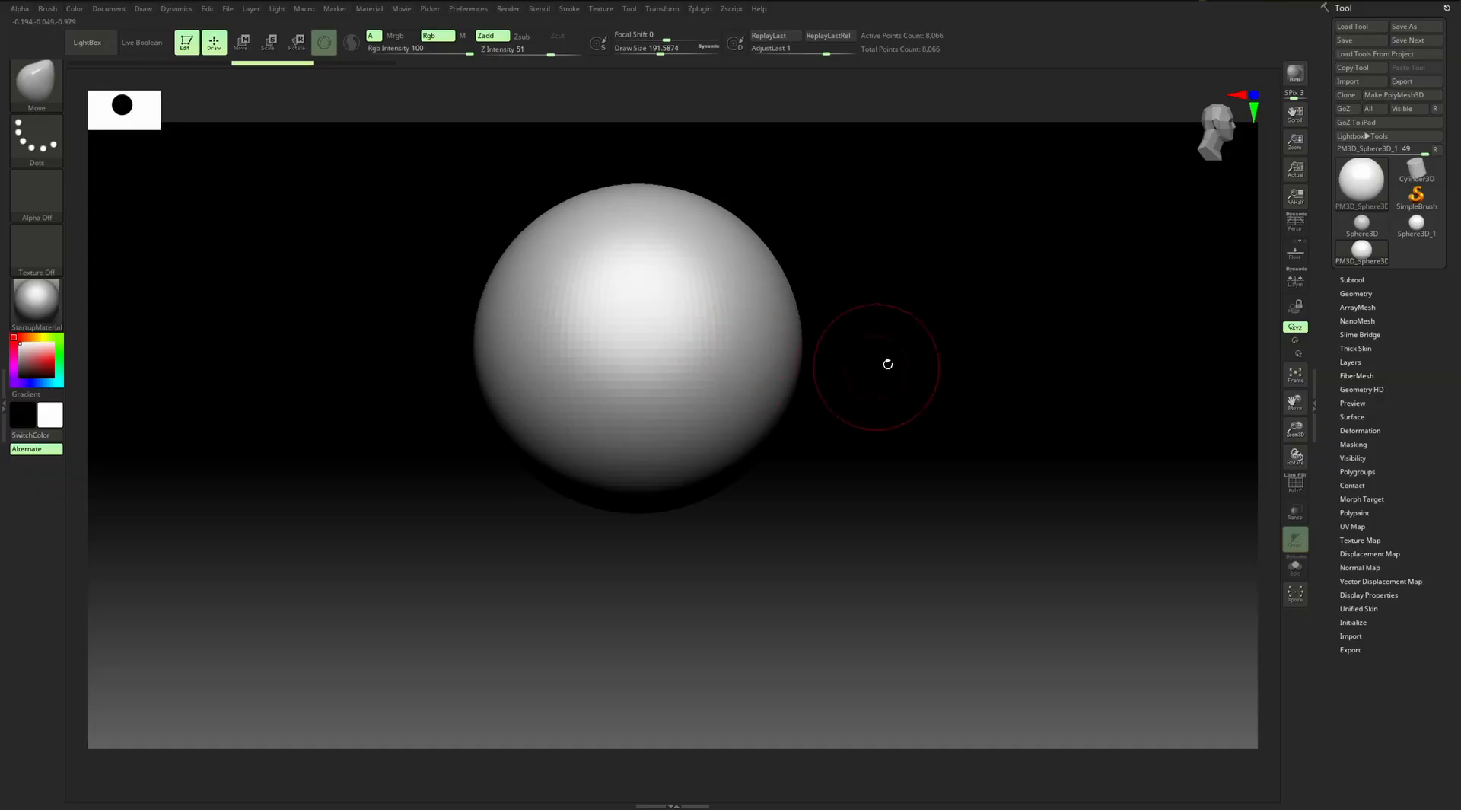
Mask the sphere's lower half, invert the mask and back again, and clear it
mouse_move(910, 365)
left_mouse_down()
mouse_move(462, 567)
mouse_move(896, 302)
mouse_move(856, 371)
mouse_move(868, 338)
left_mouse_up()
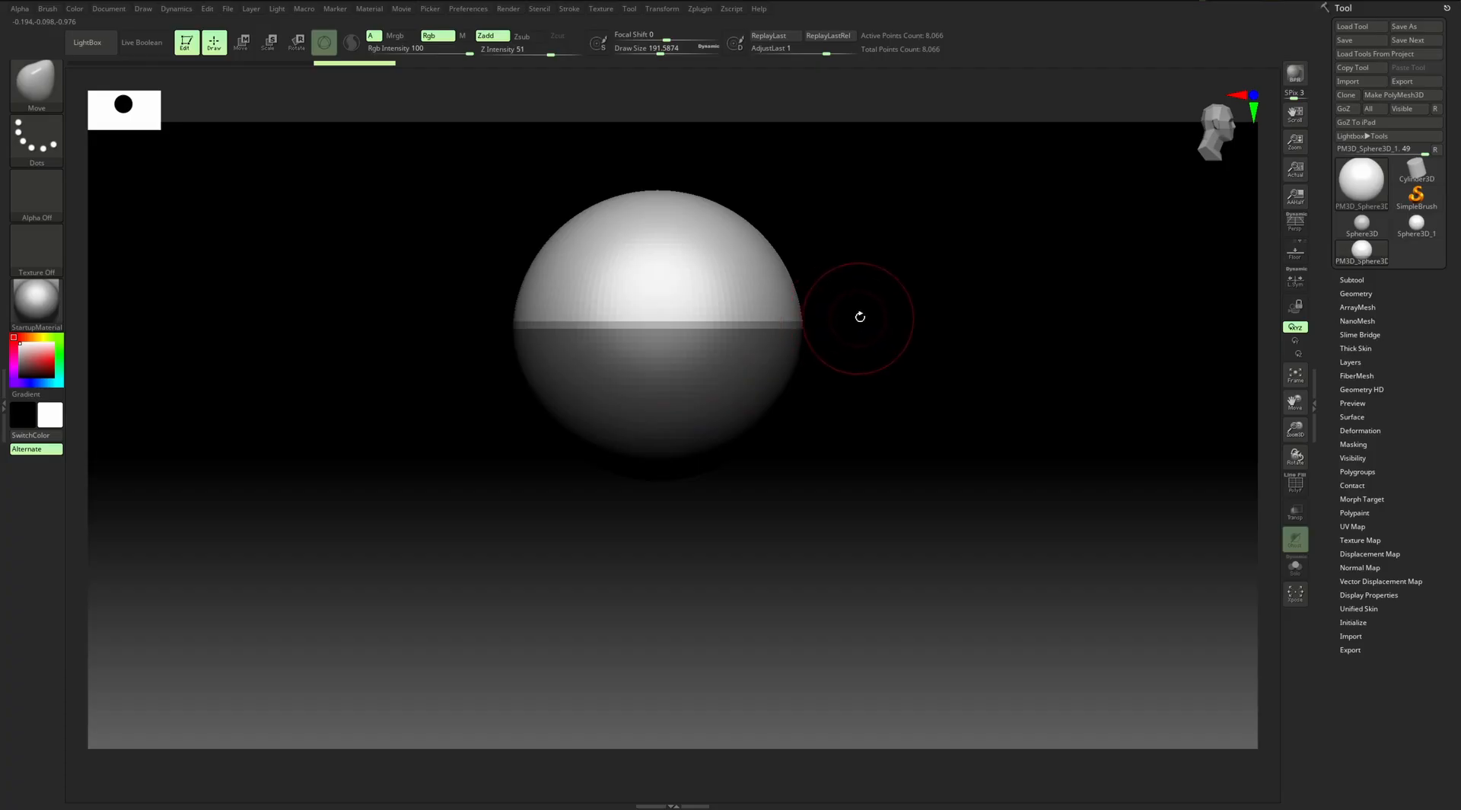
left_click_drag(859, 317, 845, 322, "alt")
key("ctrl")
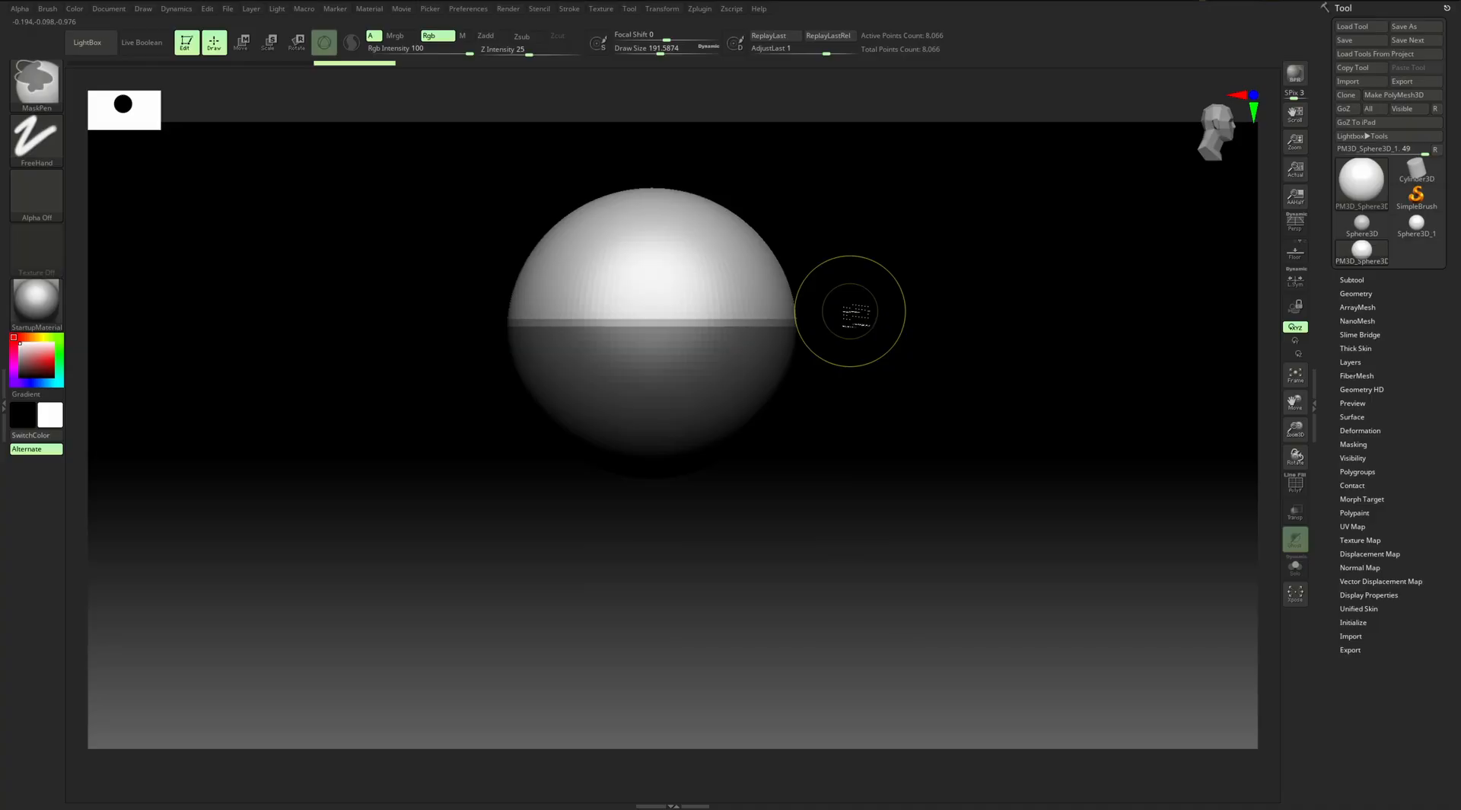
left_click(850, 310, "ctrl")
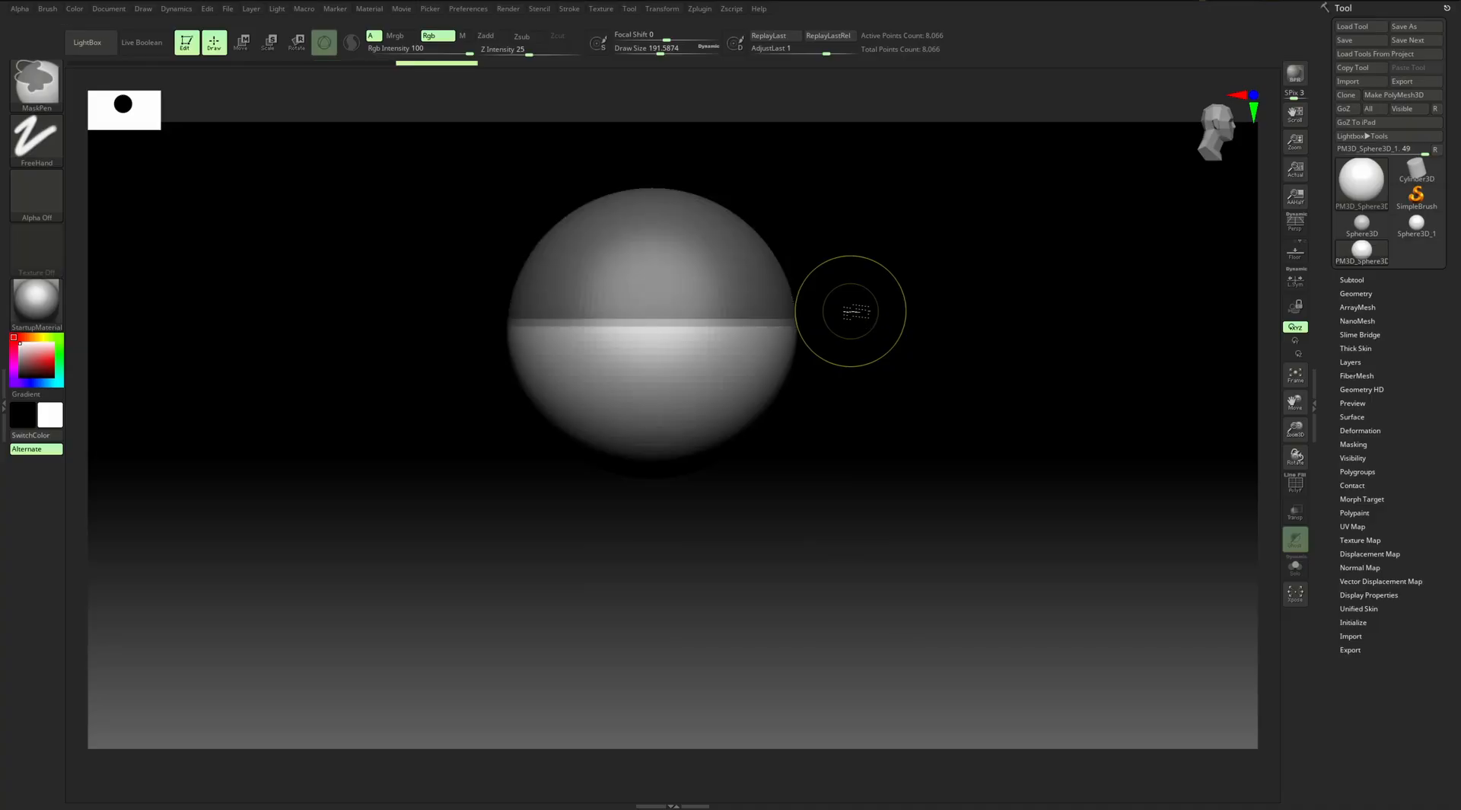
left_click(850, 311, "ctrl")
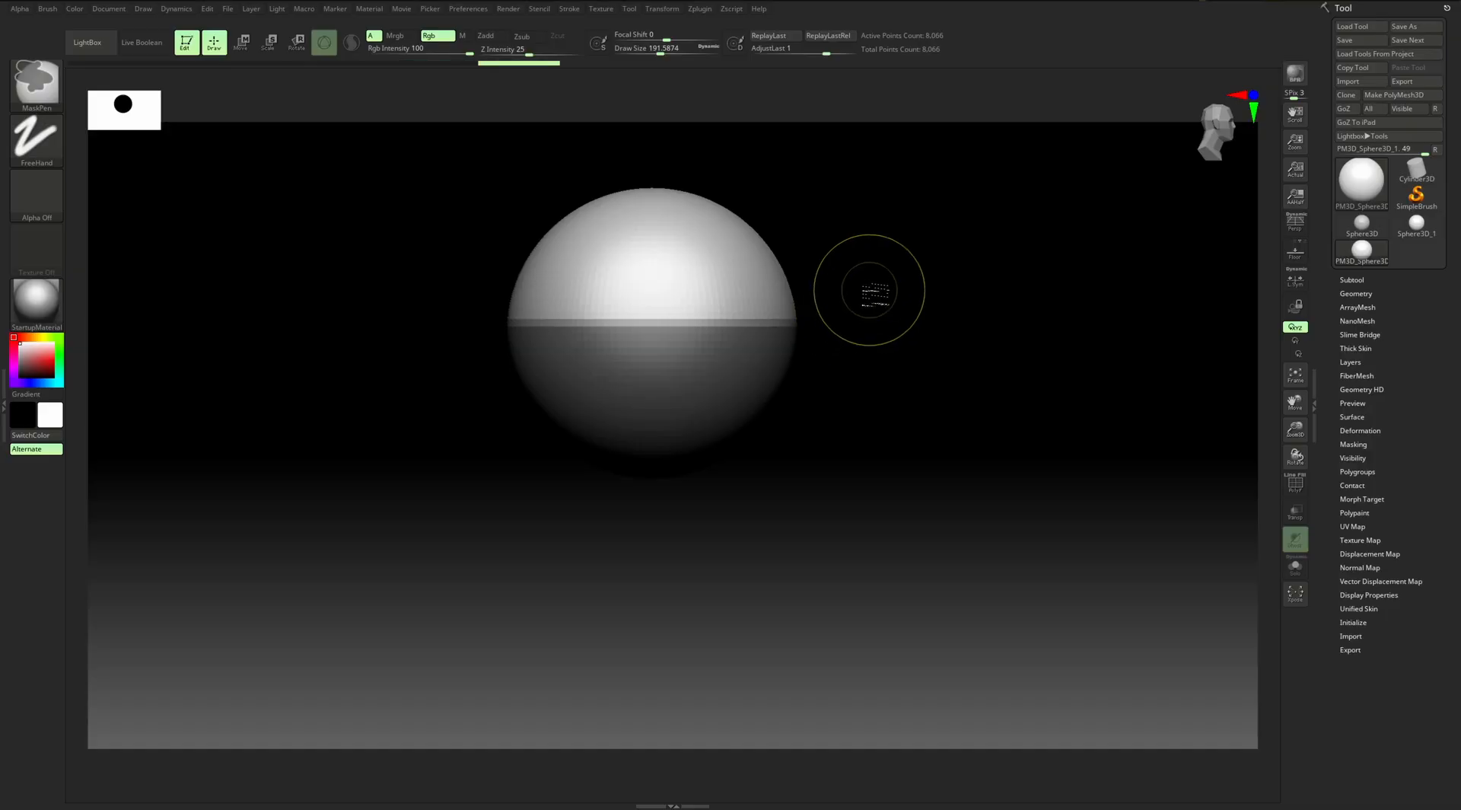
left_click_drag(891, 291, 974, 373, "ctrl")
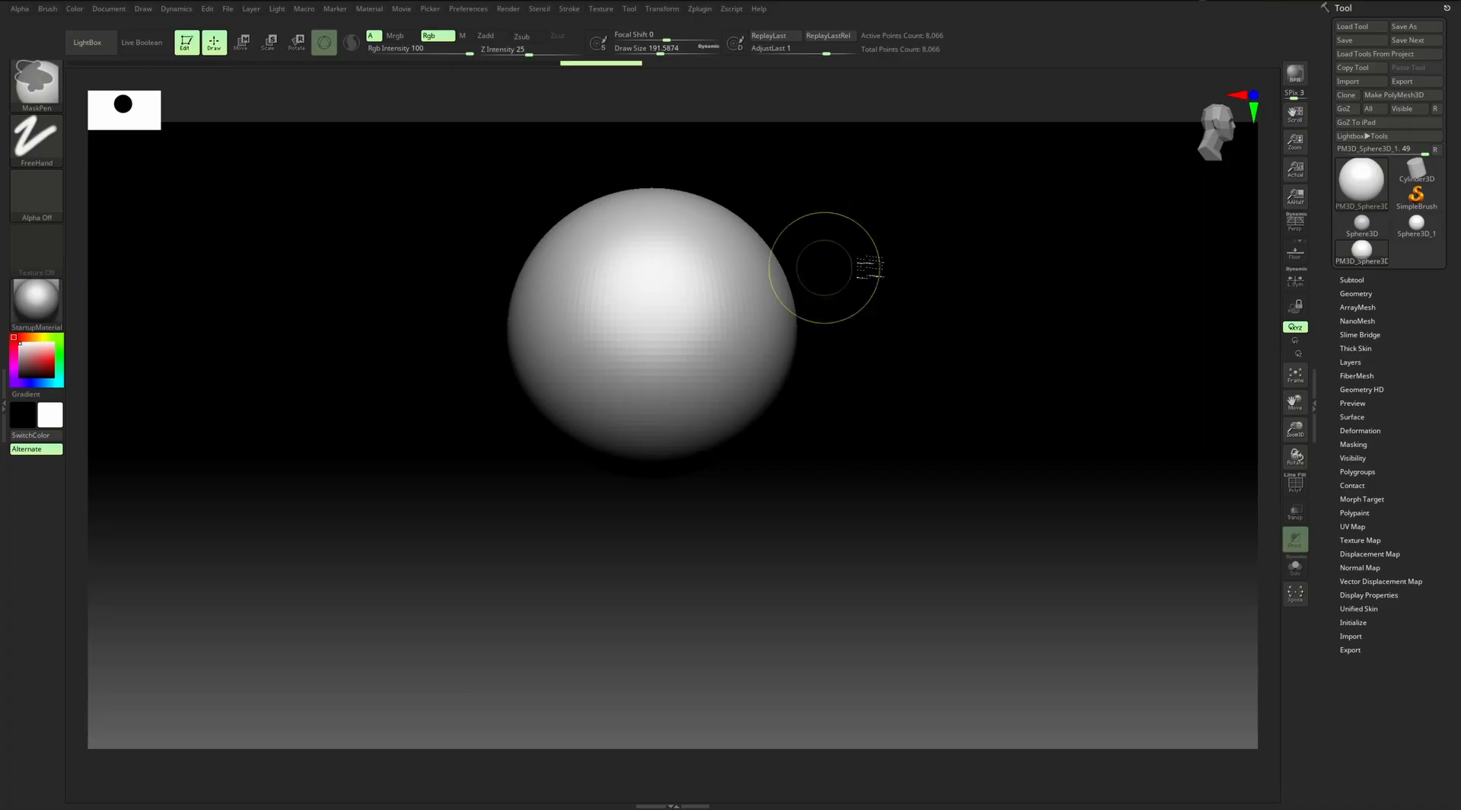
Mask the sphere's upper half by inverting a lower-half mask, and move the unmasked half down to form a long capsule
mouse_move(445, 527)
left_mouse_down("ctrl")
mouse_move(613, 408)
mouse_move(868, 326)
left_mouse_up("ctrl")
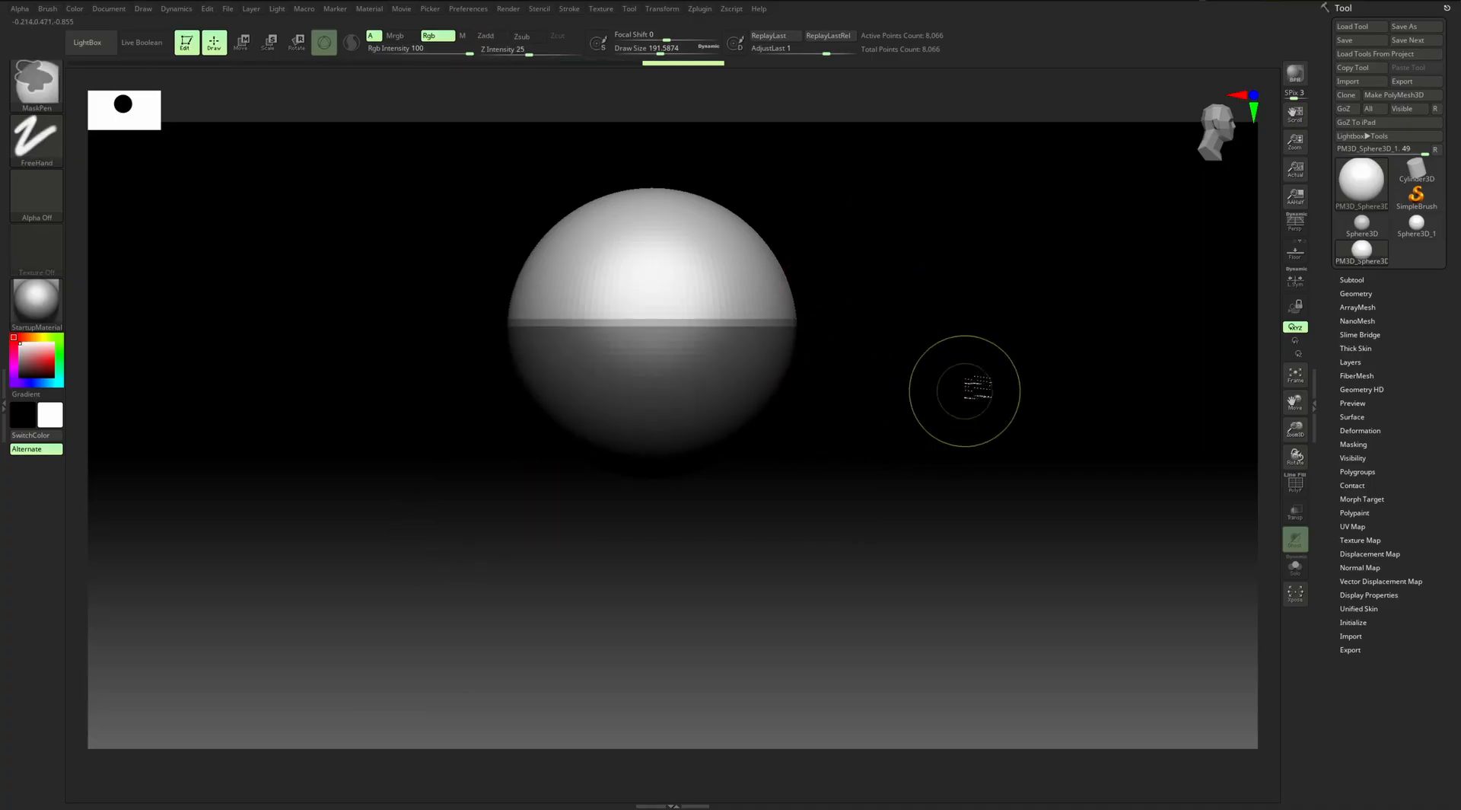
left_click(926, 346, "ctrl")
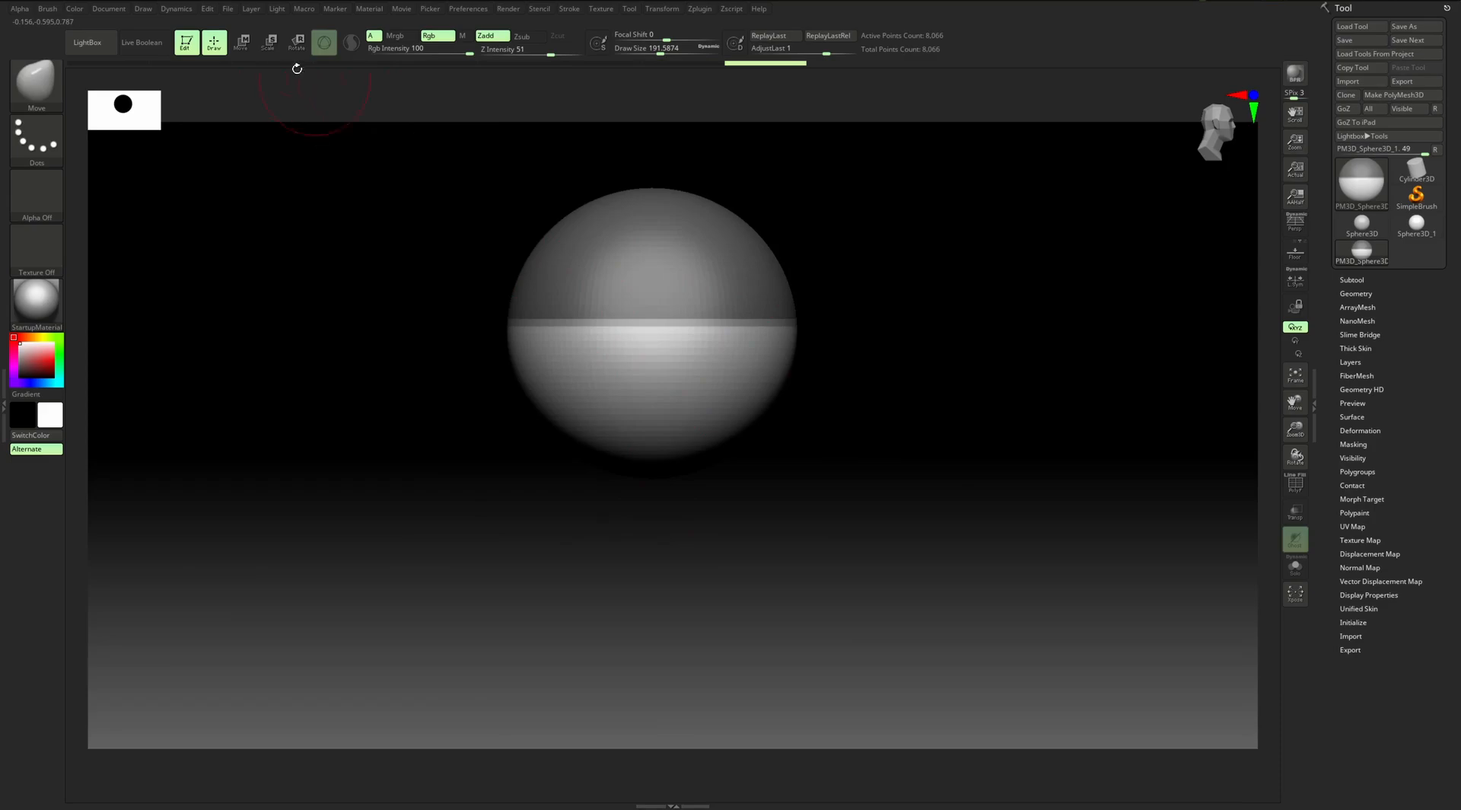
left_click(252, 48)
left_click_drag(653, 270, 653, 595)
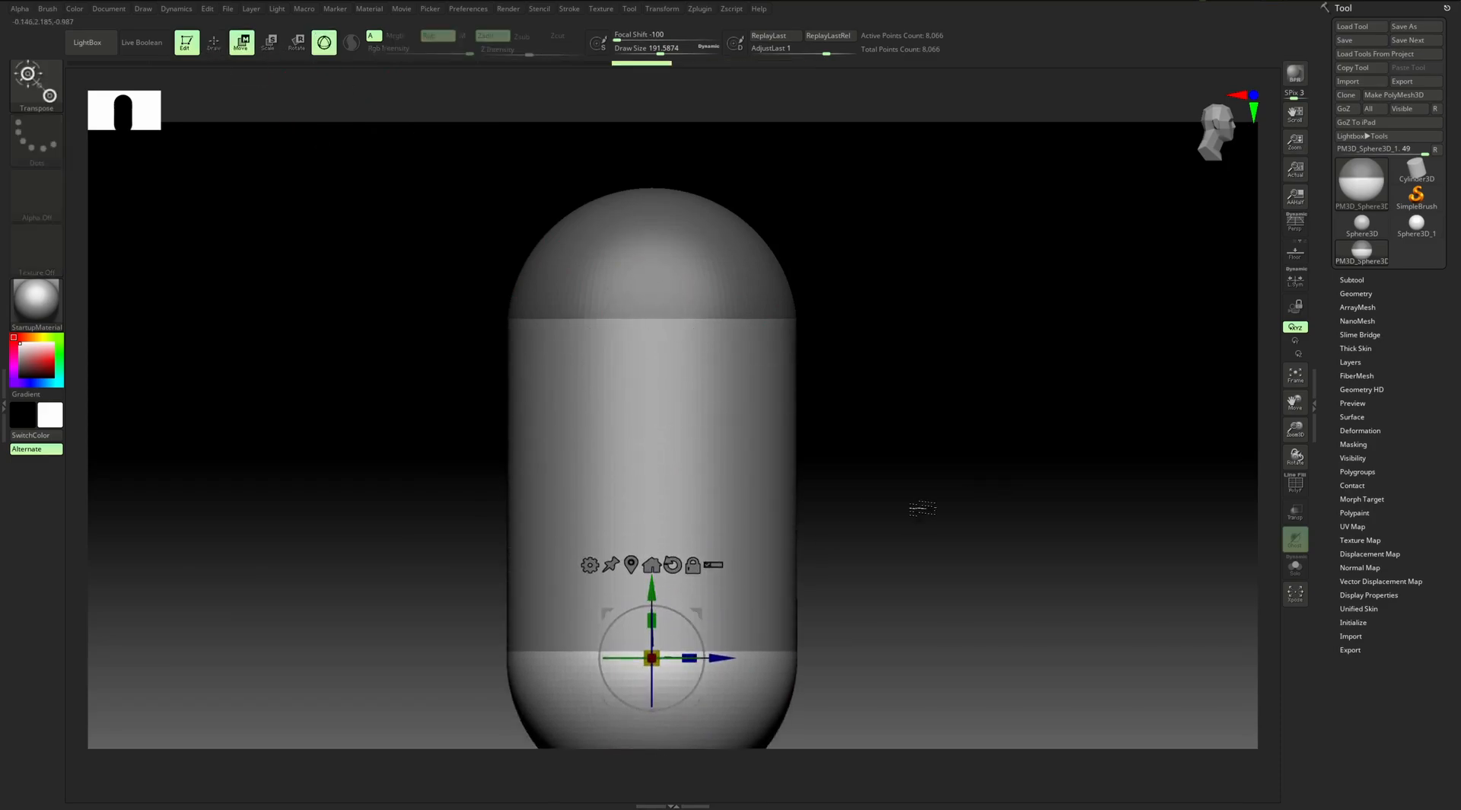
left_click_drag(940, 485, 913, 395, "alt")
left_click_drag(659, 472, 659, 521)
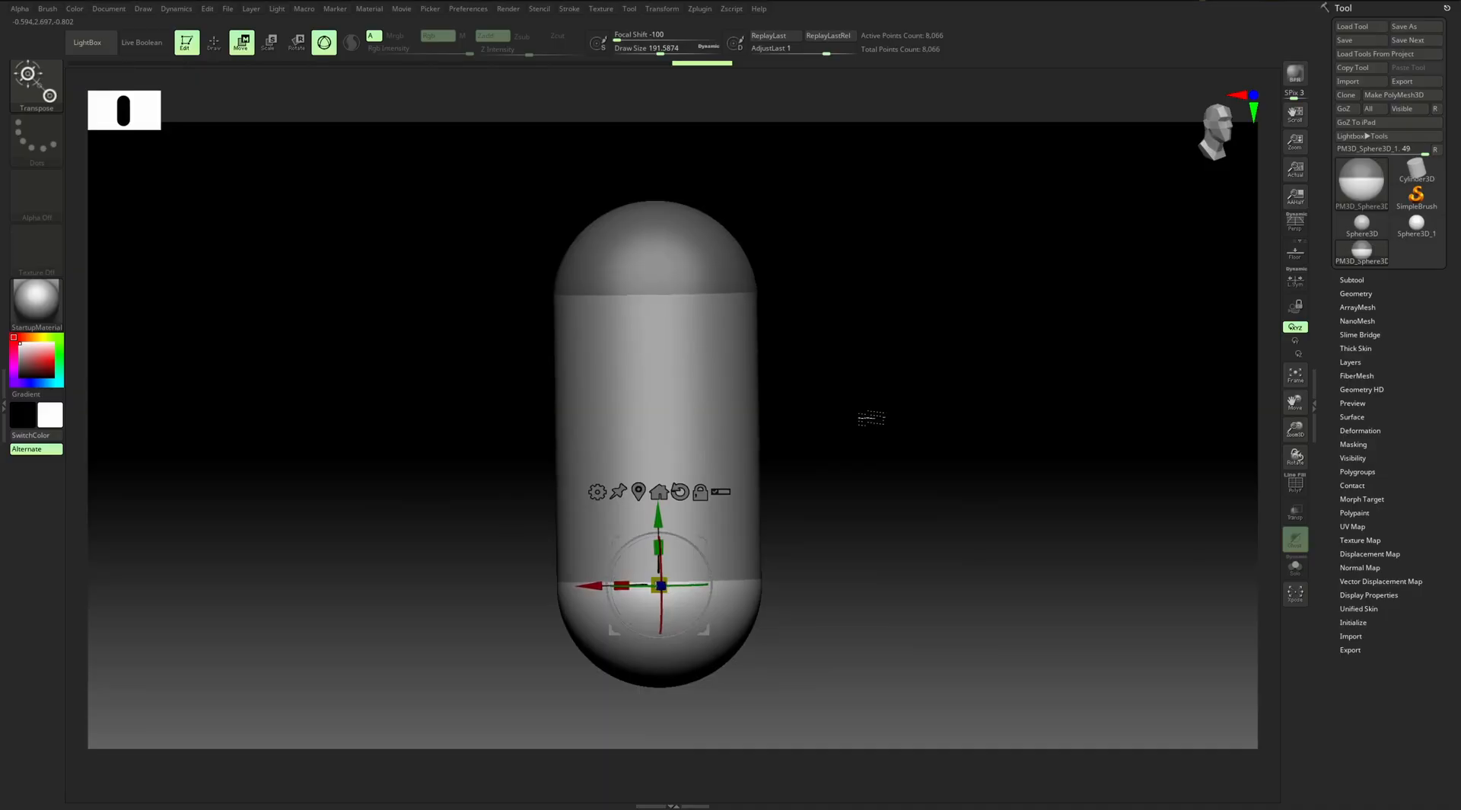
Return to Draw mode and clear the mask from the capsule
key("q")
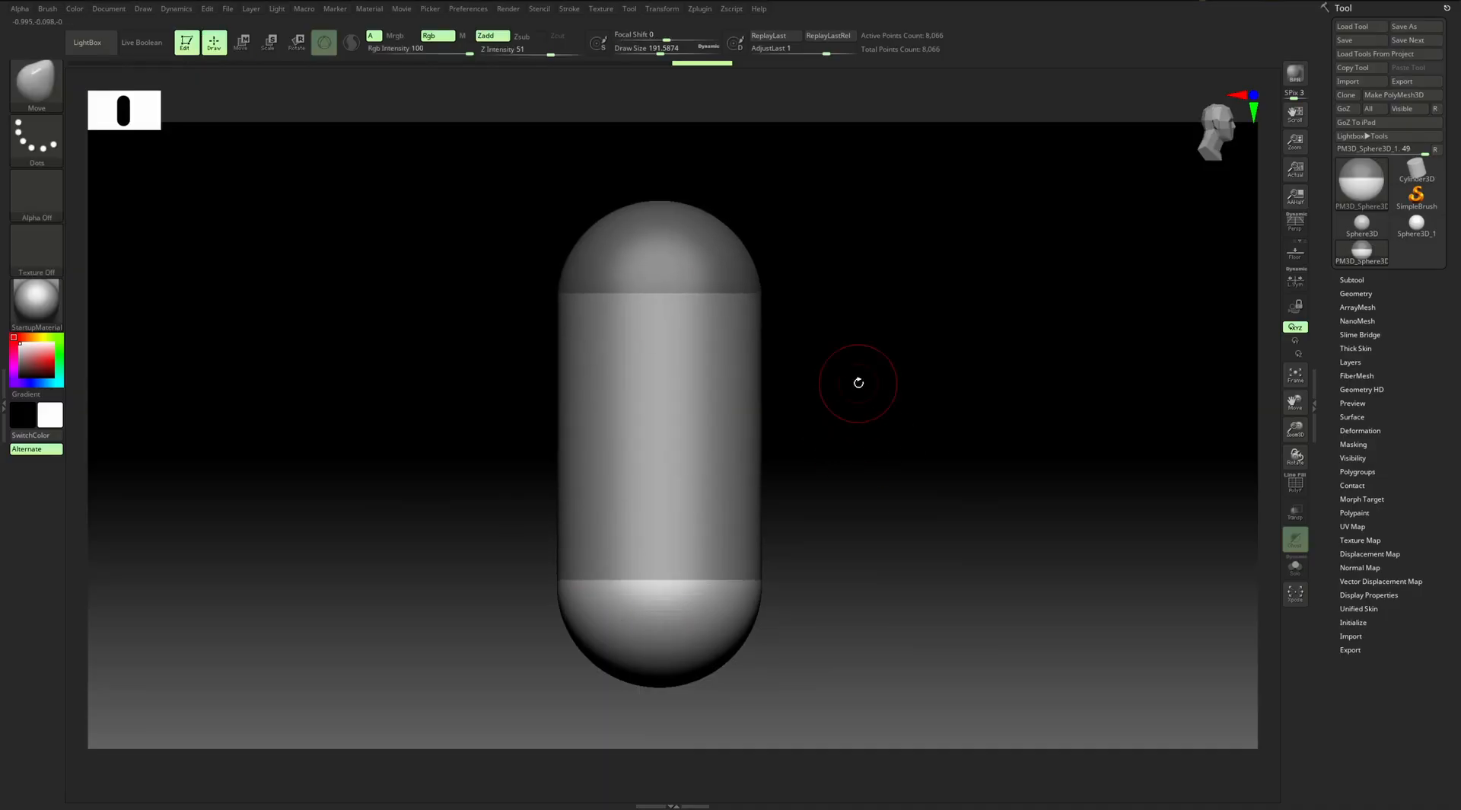
key("ctrl")
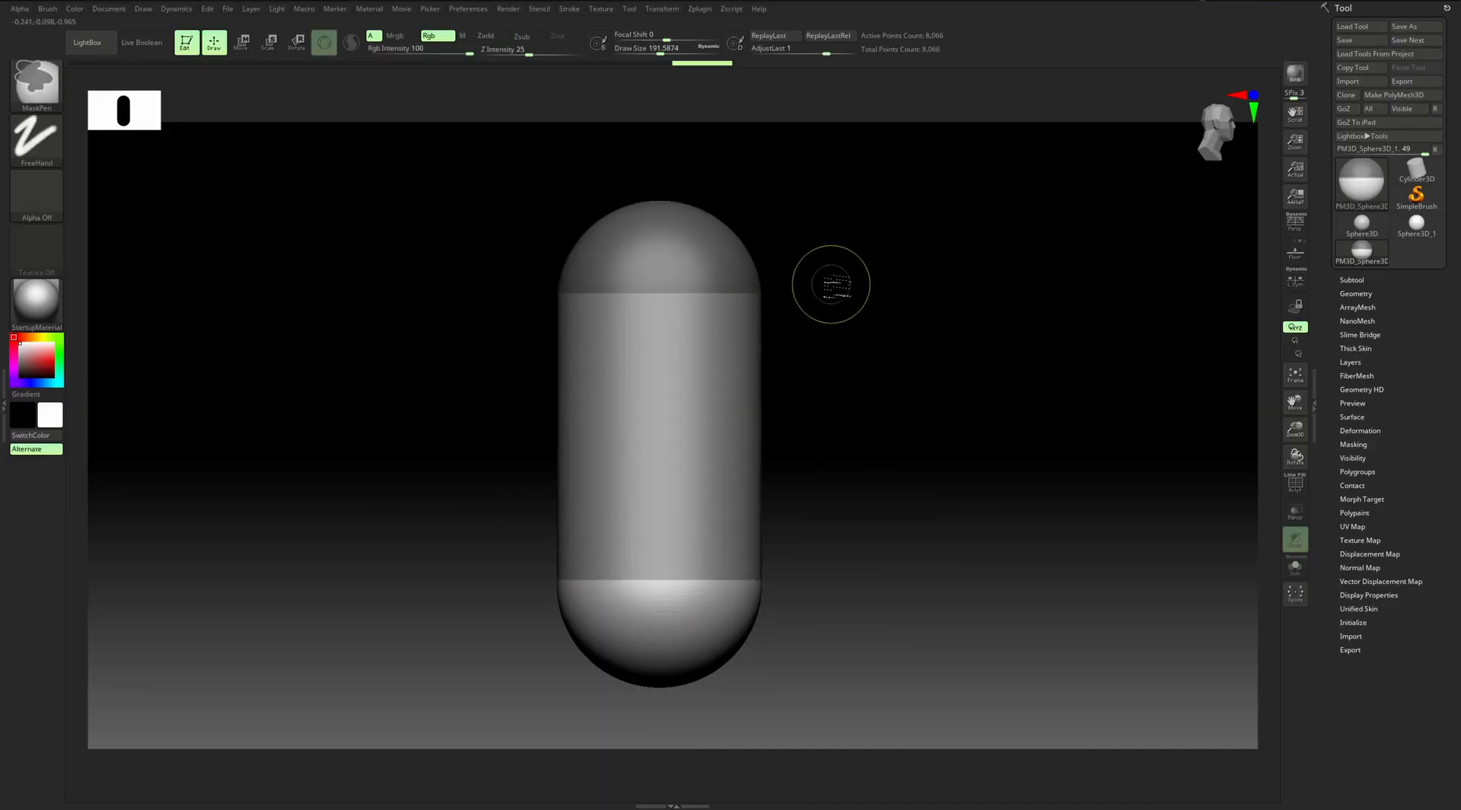
left_click_drag(831, 280, 1002, 445, "ctrl")
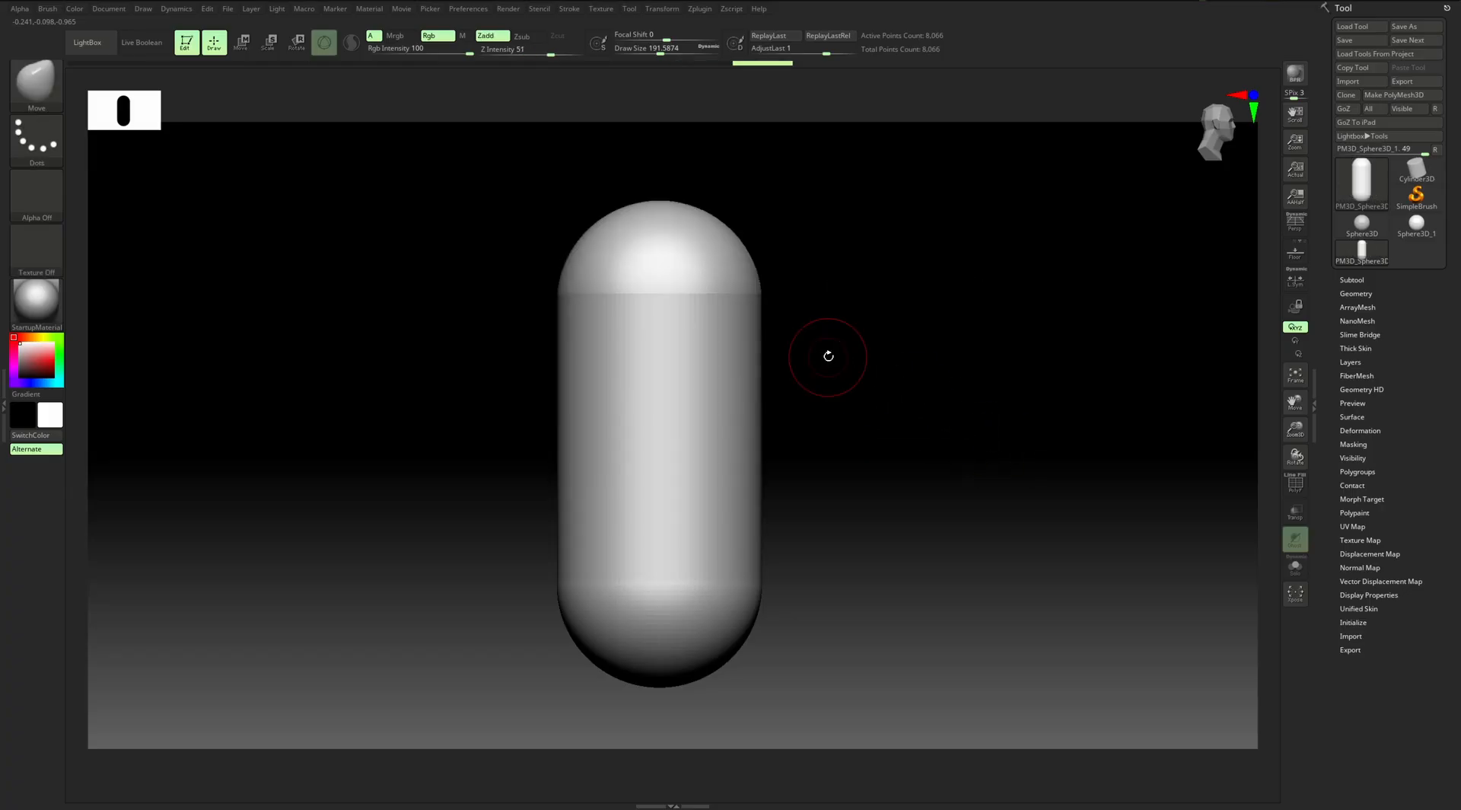
Toggle the Draw Polyframe display to examine the stretched polygons along the capsule's middle, and leave it off
left_click_drag(854, 386, 866, 399)
key("shift+f")
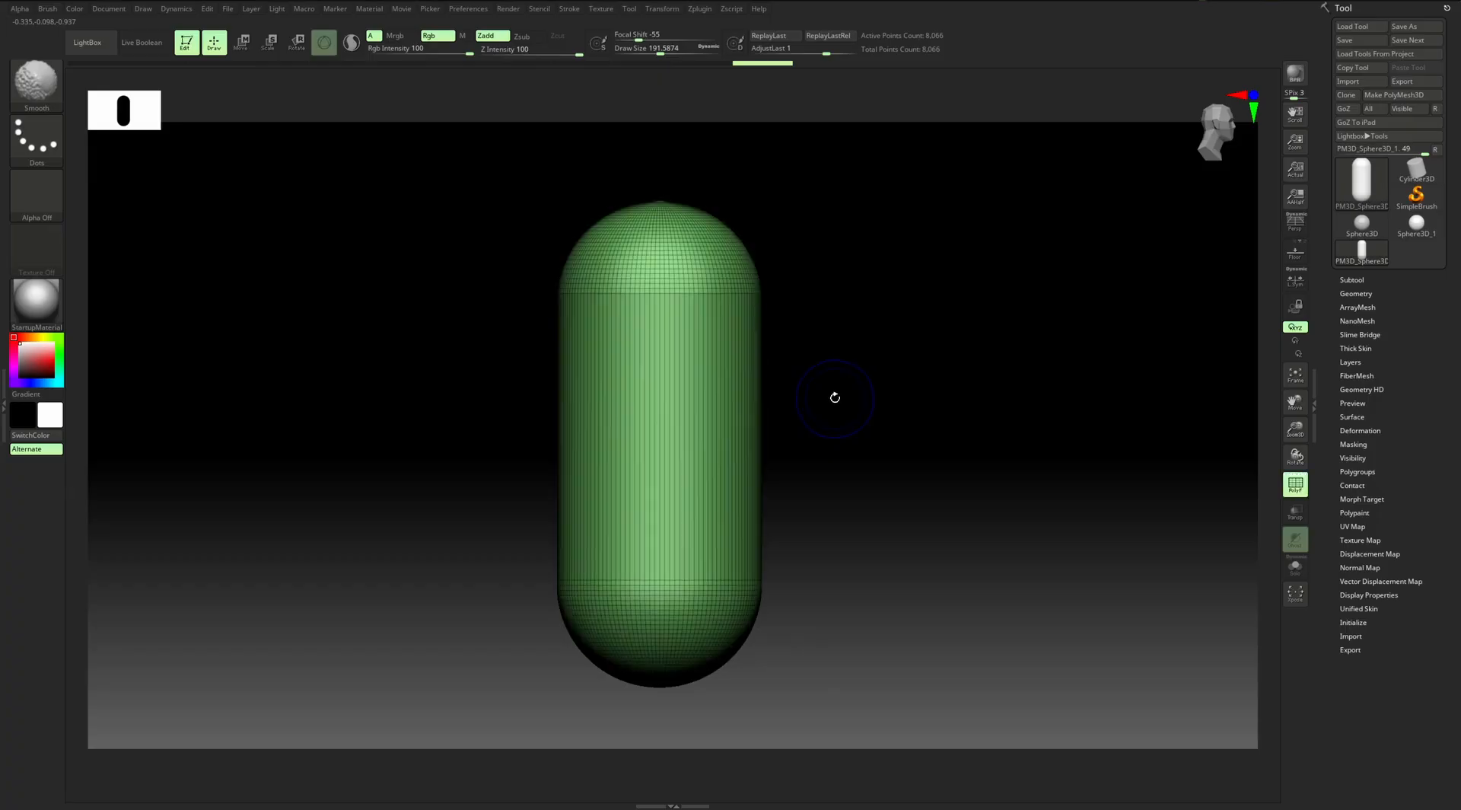
key("shift+f")
left_click_drag(838, 388, 838, 383)
key("shift+f")
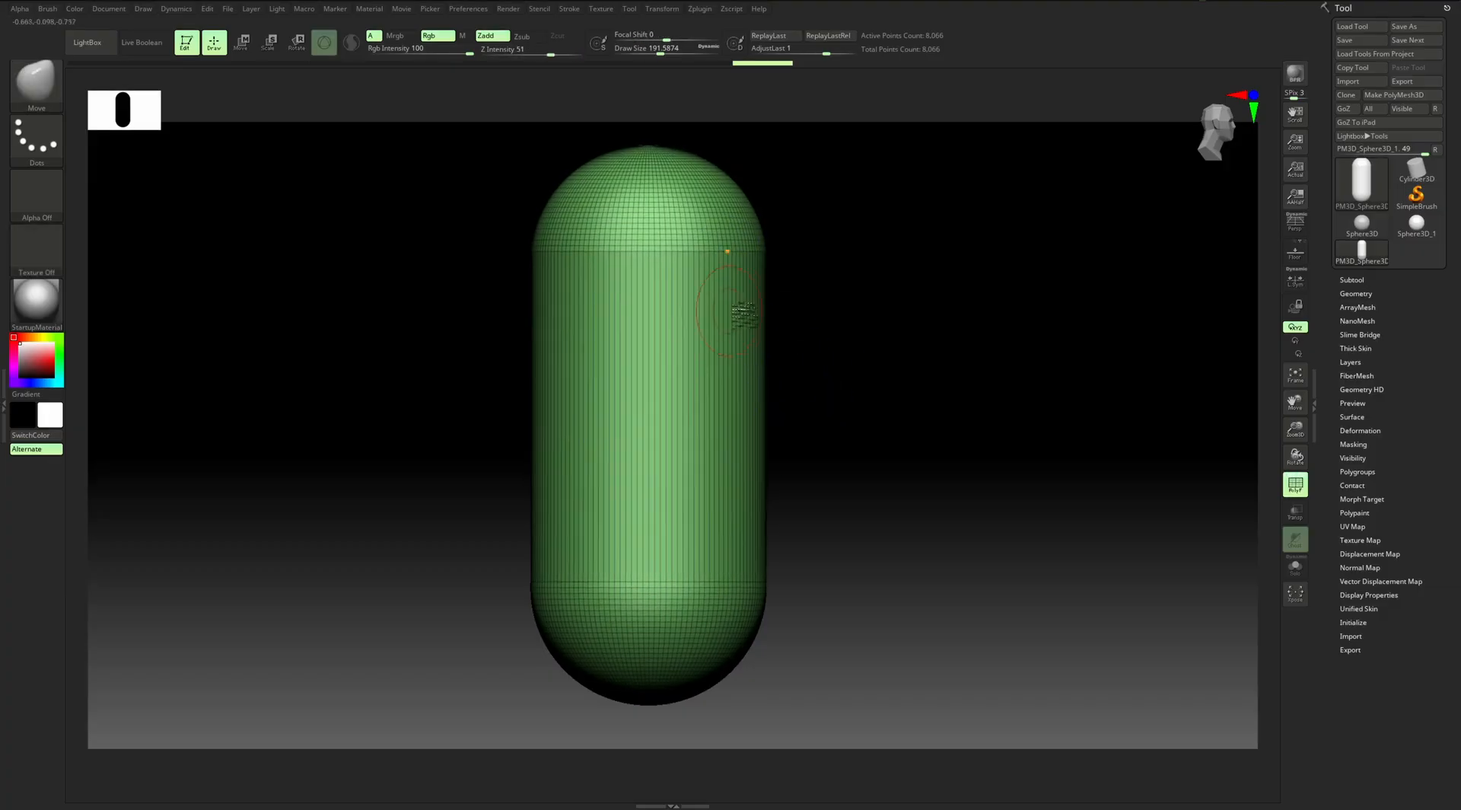
key("shift")
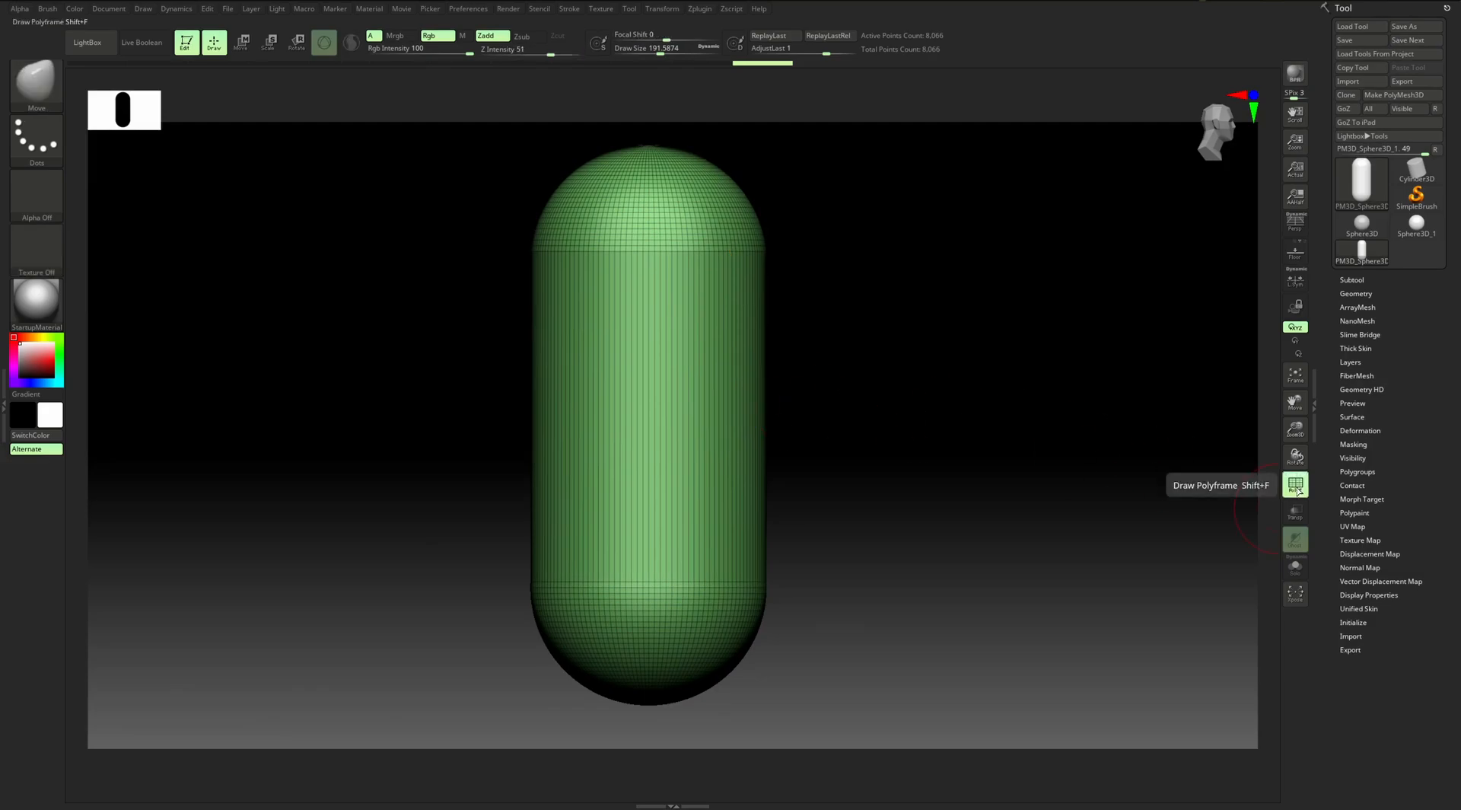
left_click(1296, 485)
left_click(1296, 485)
left_click(1296, 486)
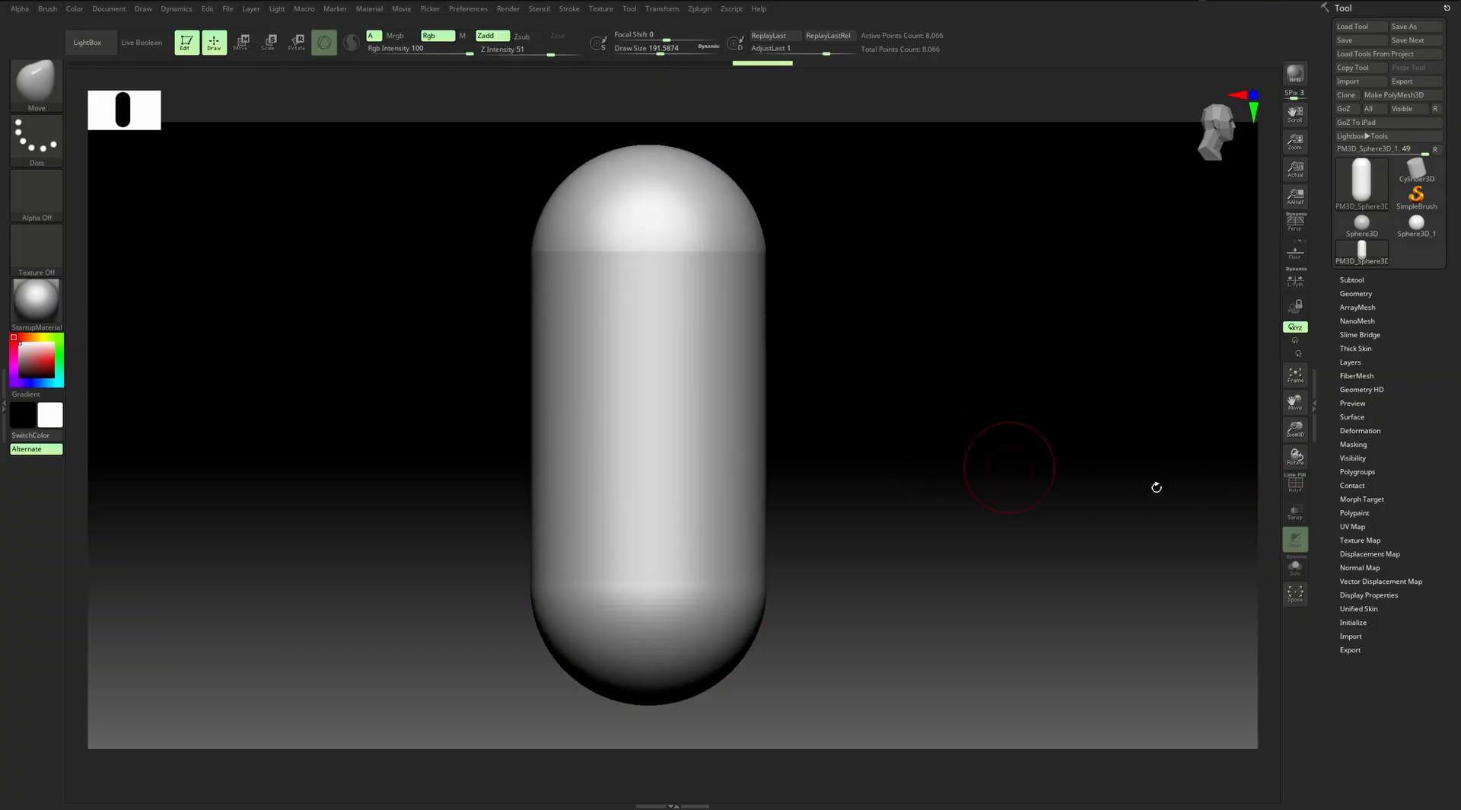
key("shift+f")
key("shift+f")
Choose the Move brush and enlarge its Draw Size to about 518
key("b")
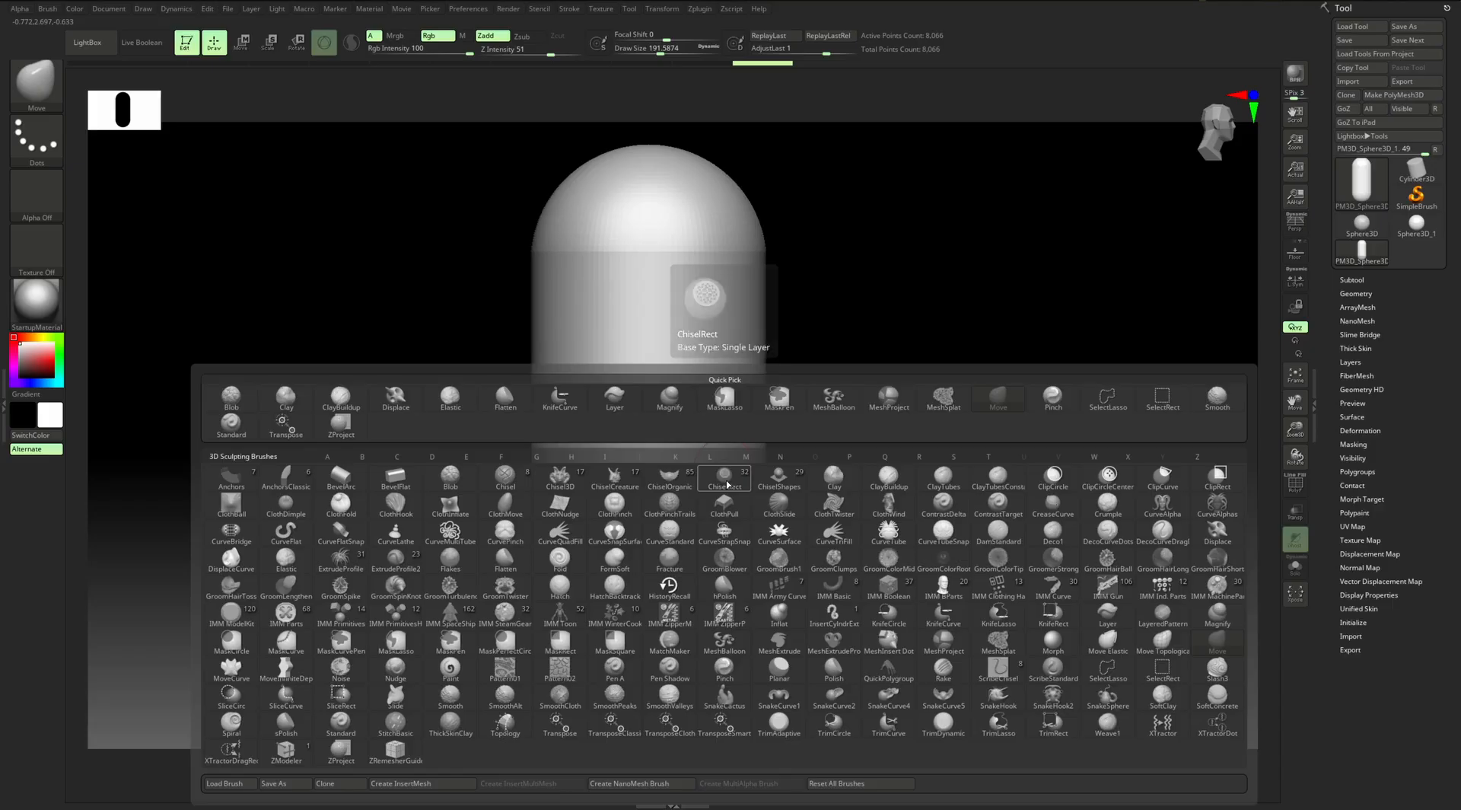
key("m")
key("v")
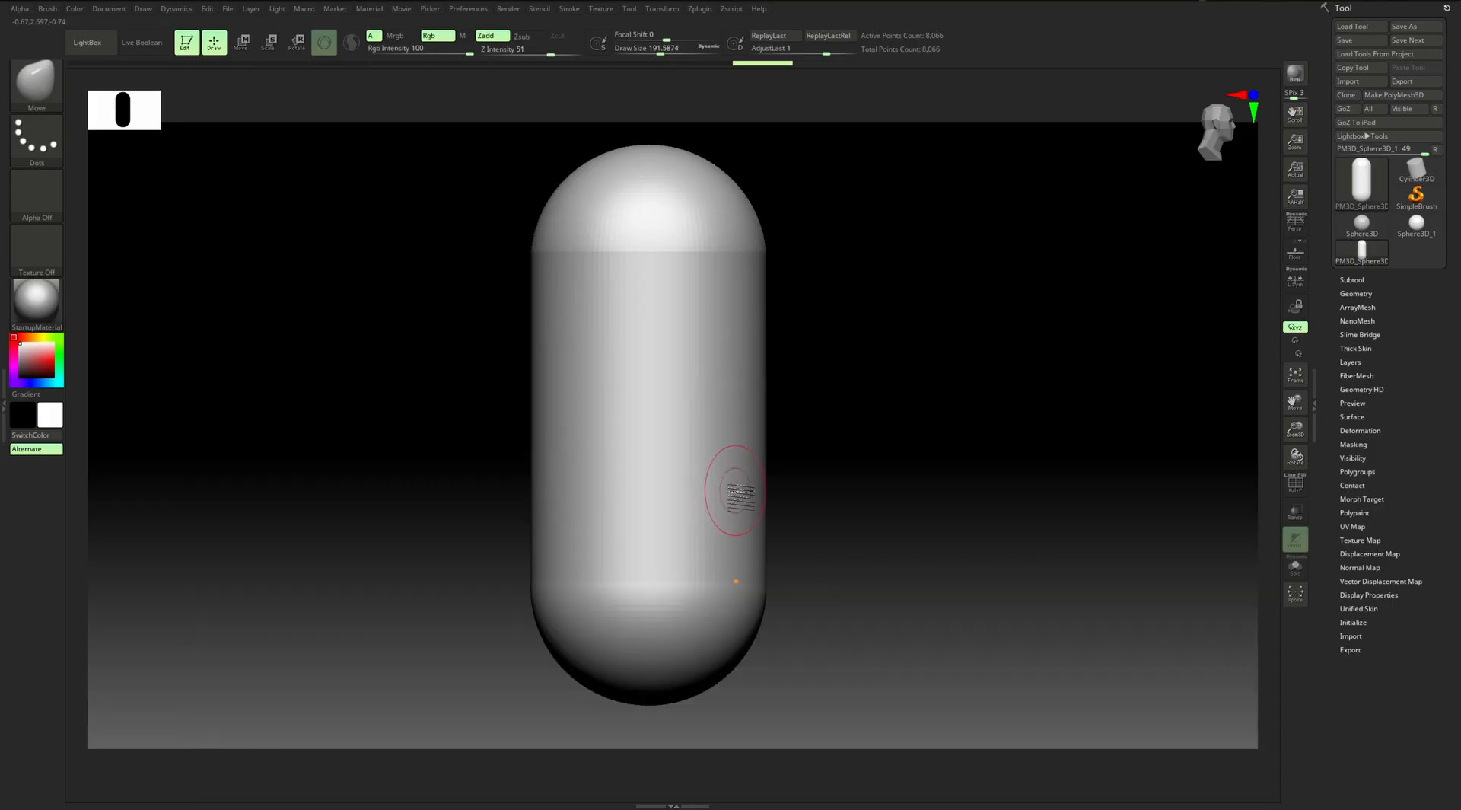
key("s")
left_click_drag(740, 482, 750, 483)
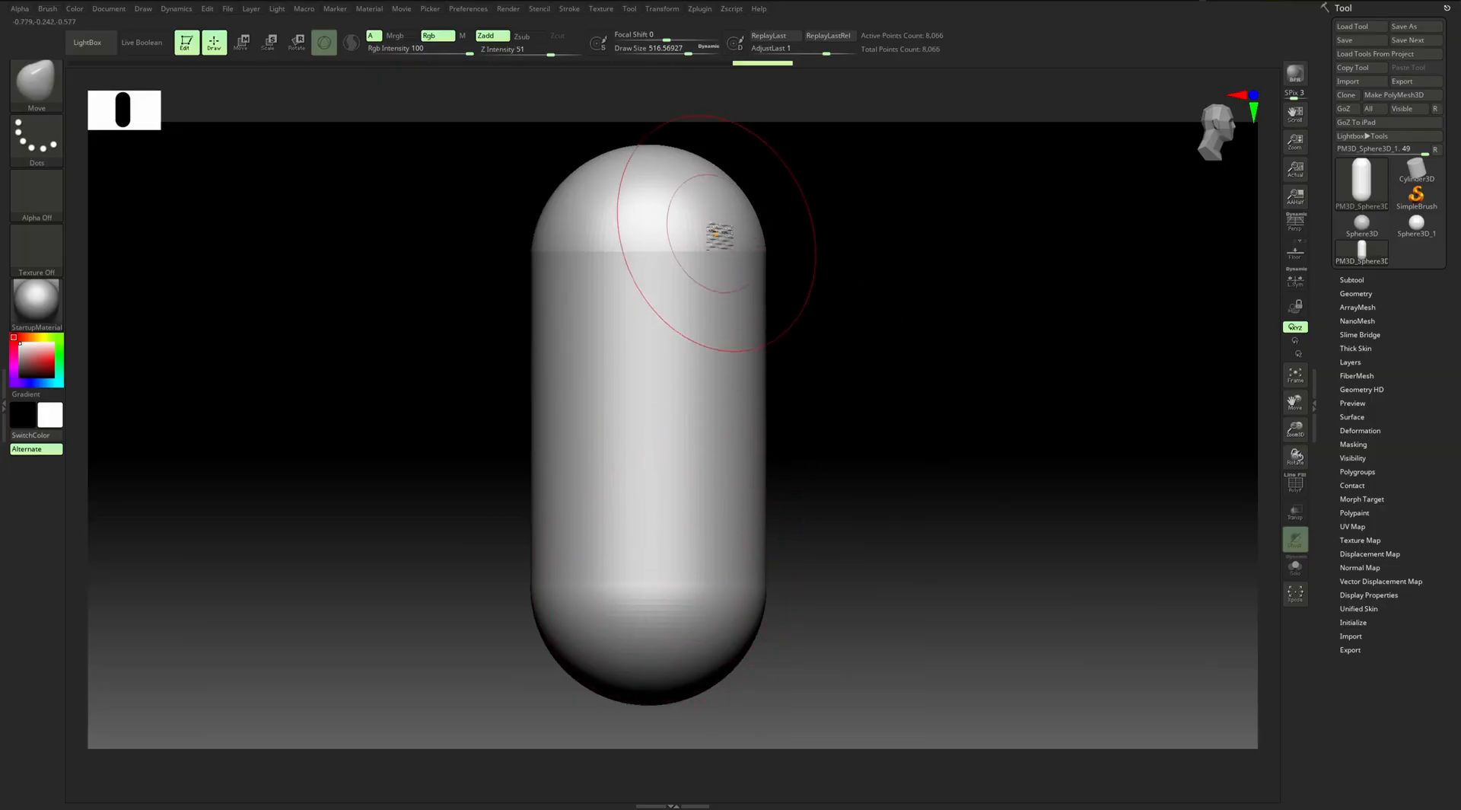
Pull the sides of the capsule's lower end outward one at a time with the Move brush and undo the pulls
left_click_drag(825, 470, 832, 347, "shift")
left_click_drag(813, 401, 846, 334, "alt")
mouse_move(727, 374)
left_mouse_down()
mouse_move(619, 426)
mouse_move(765, 451)
mouse_move(898, 347)
left_mouse_up()
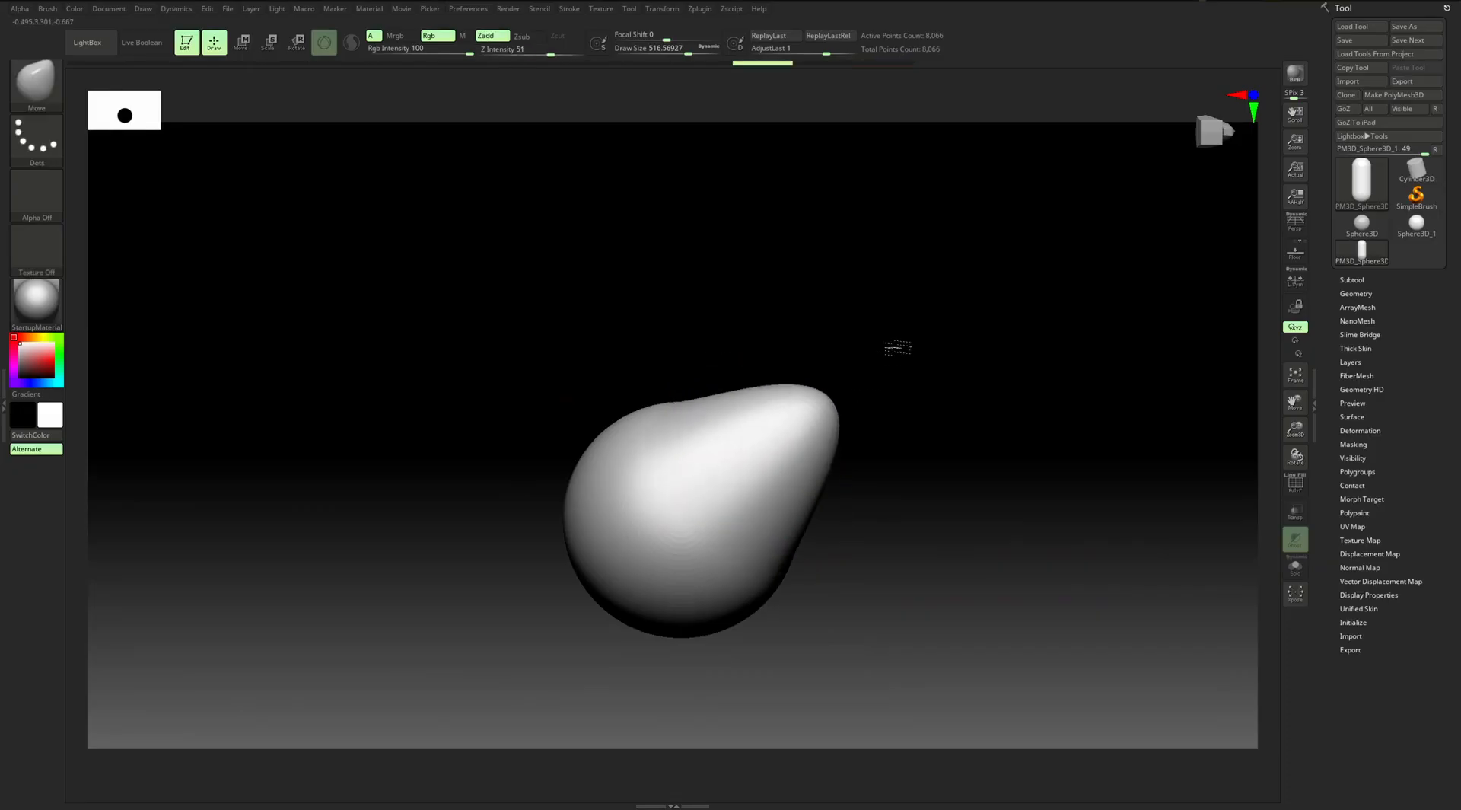
left_click_drag(601, 491, 483, 381)
left_click_drag(858, 306, 874, 433)
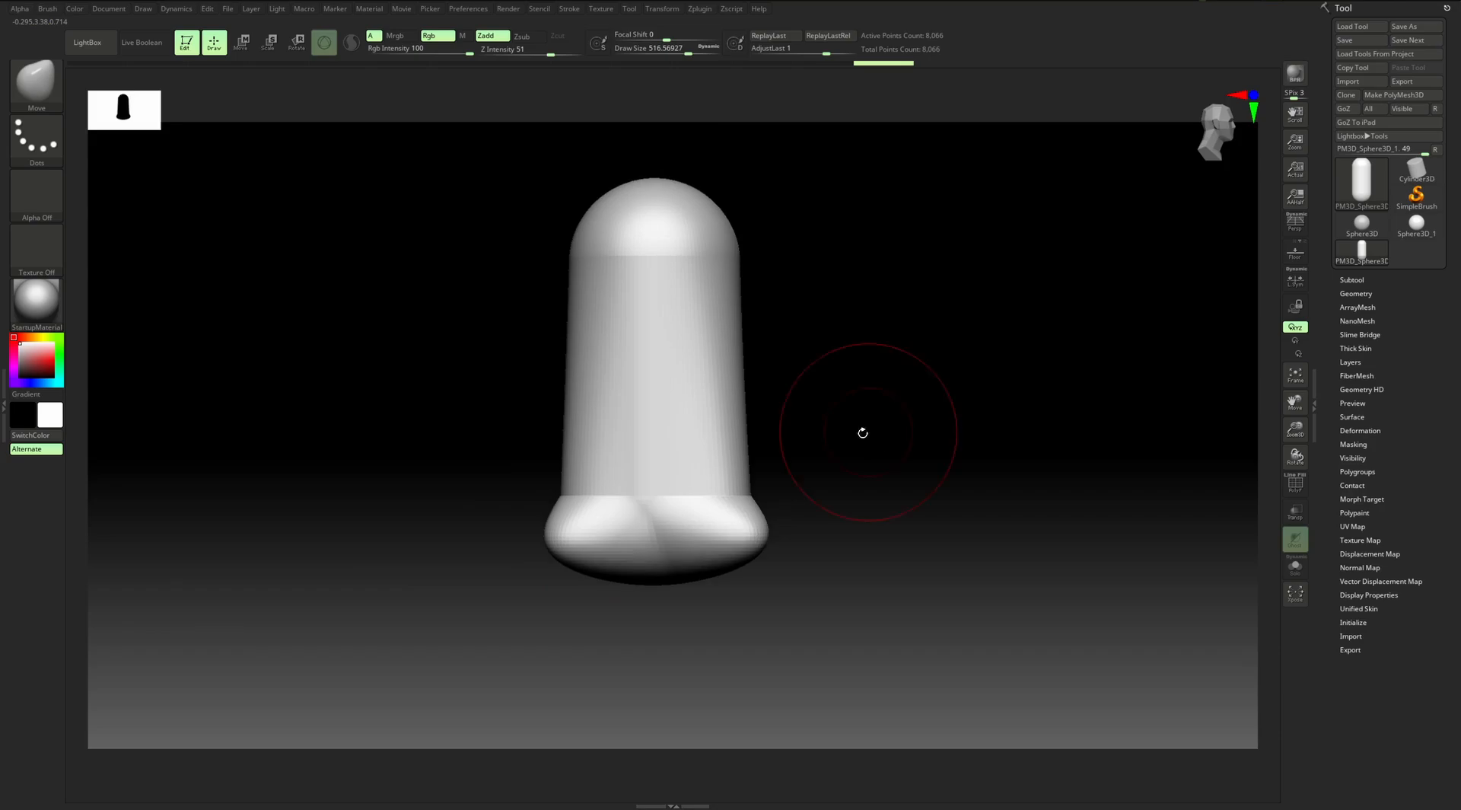
key("ctrl+z")
left_click_drag(722, 533, 824, 555)
mouse_move(577, 522)
left_mouse_down()
mouse_move(522, 532)
mouse_move(532, 506)
left_mouse_up()
key("ctrl+z")
key("ctrl+z")
Activate symmetry across the X axis and turn the capsule to its front view
mouse_move(792, 447)
left_mouse_down("alt")
mouse_move(845, 401)
mouse_move(812, 447)
left_mouse_up("alt")
left_click(664, 10)
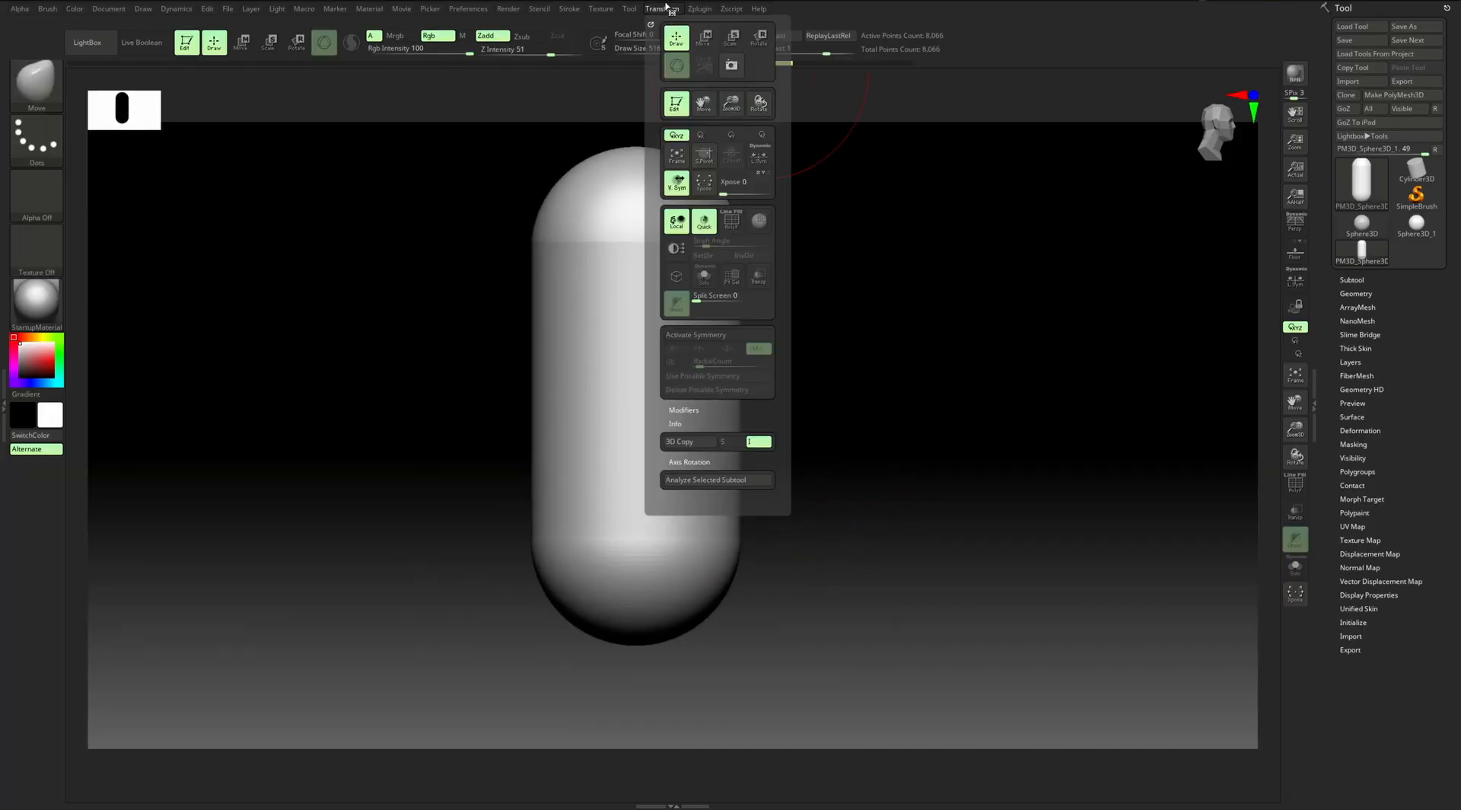
left_click(704, 336)
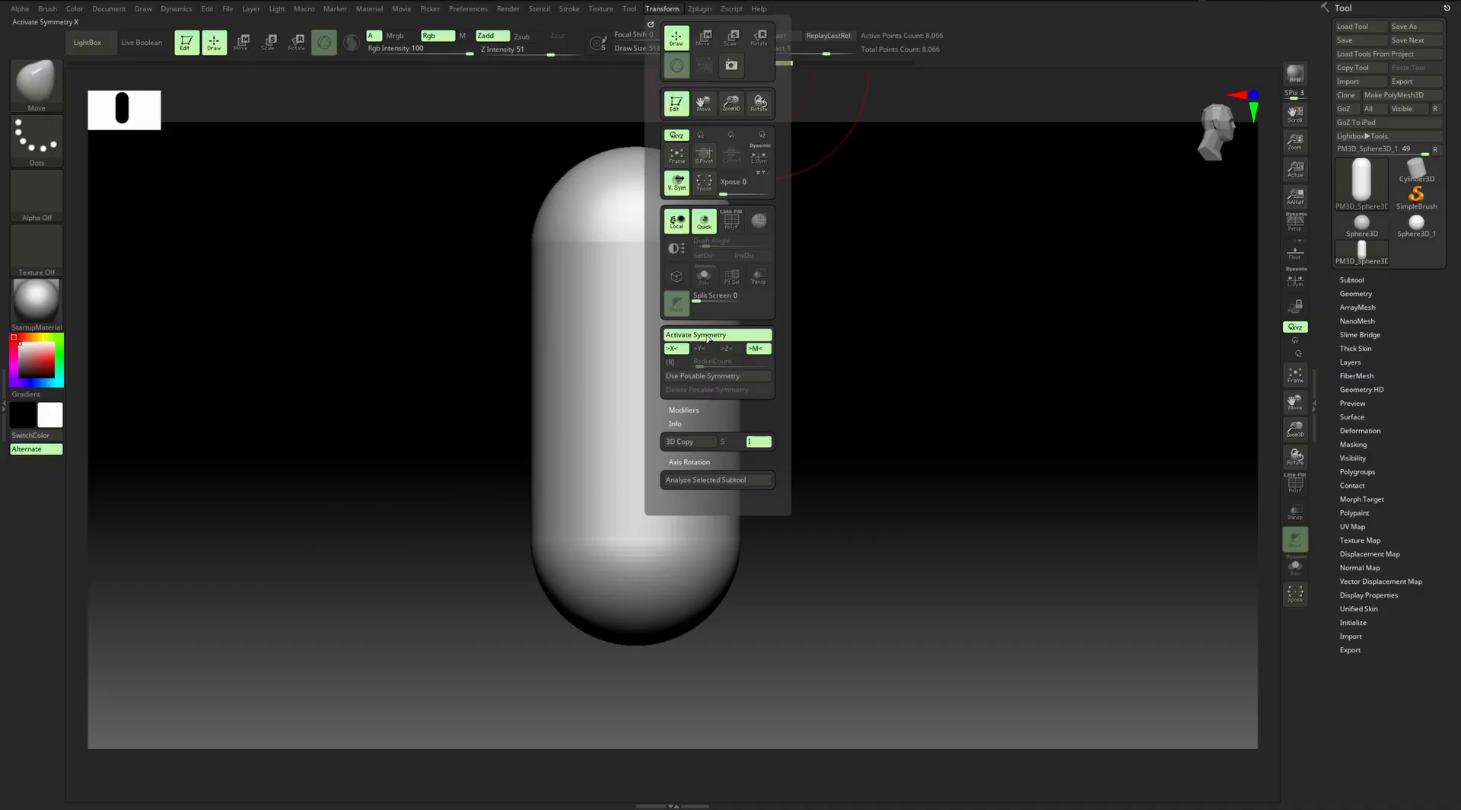
mouse_move(840, 410)
left_mouse_down()
mouse_move(789, 415)
mouse_move(789, 398)
mouse_move(674, 571)
left_mouse_up()
mouse_move(776, 481)
left_mouse_down("alt")
mouse_move(842, 437)
mouse_move(821, 447)
left_mouse_up("alt")
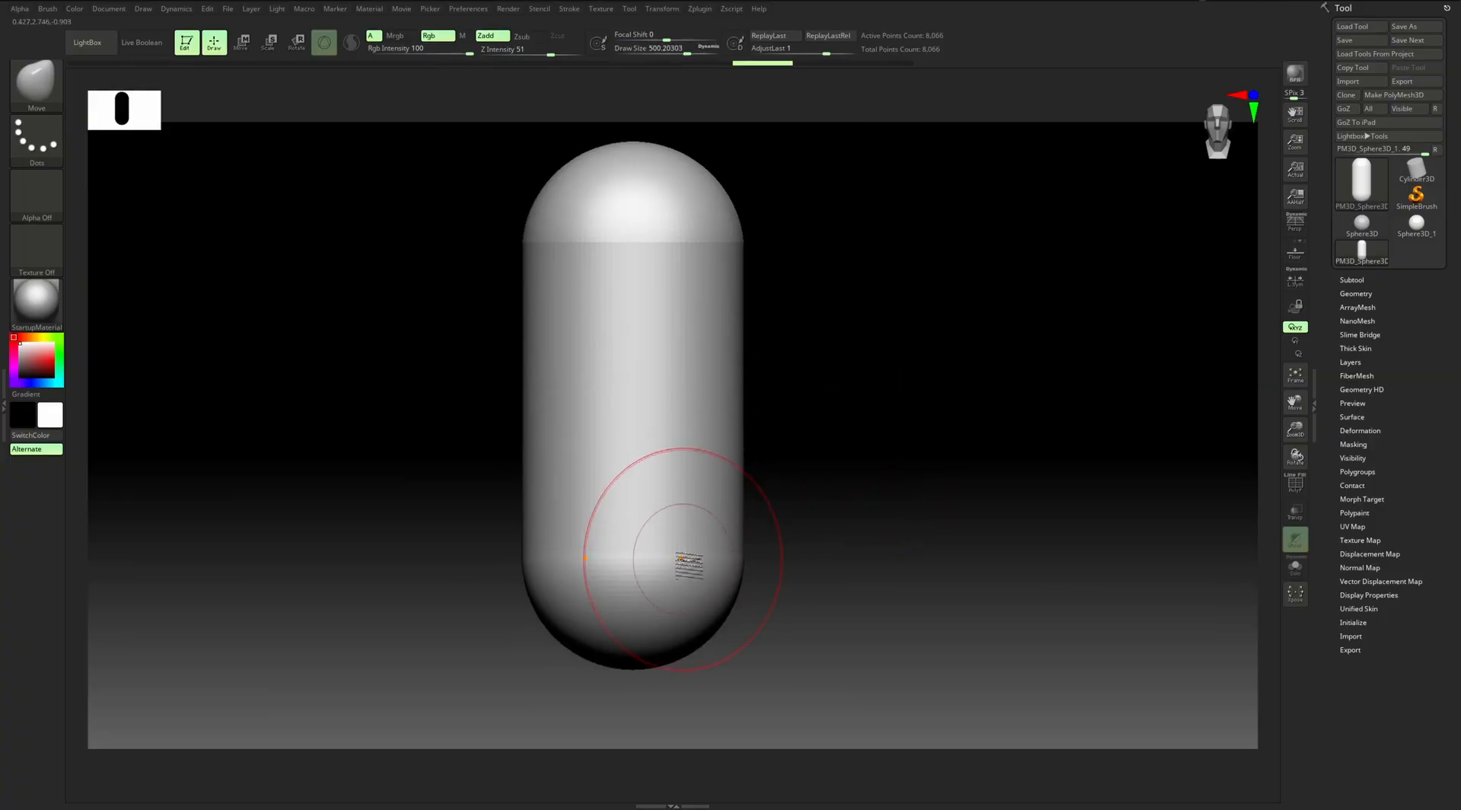
left_click(672, 9)
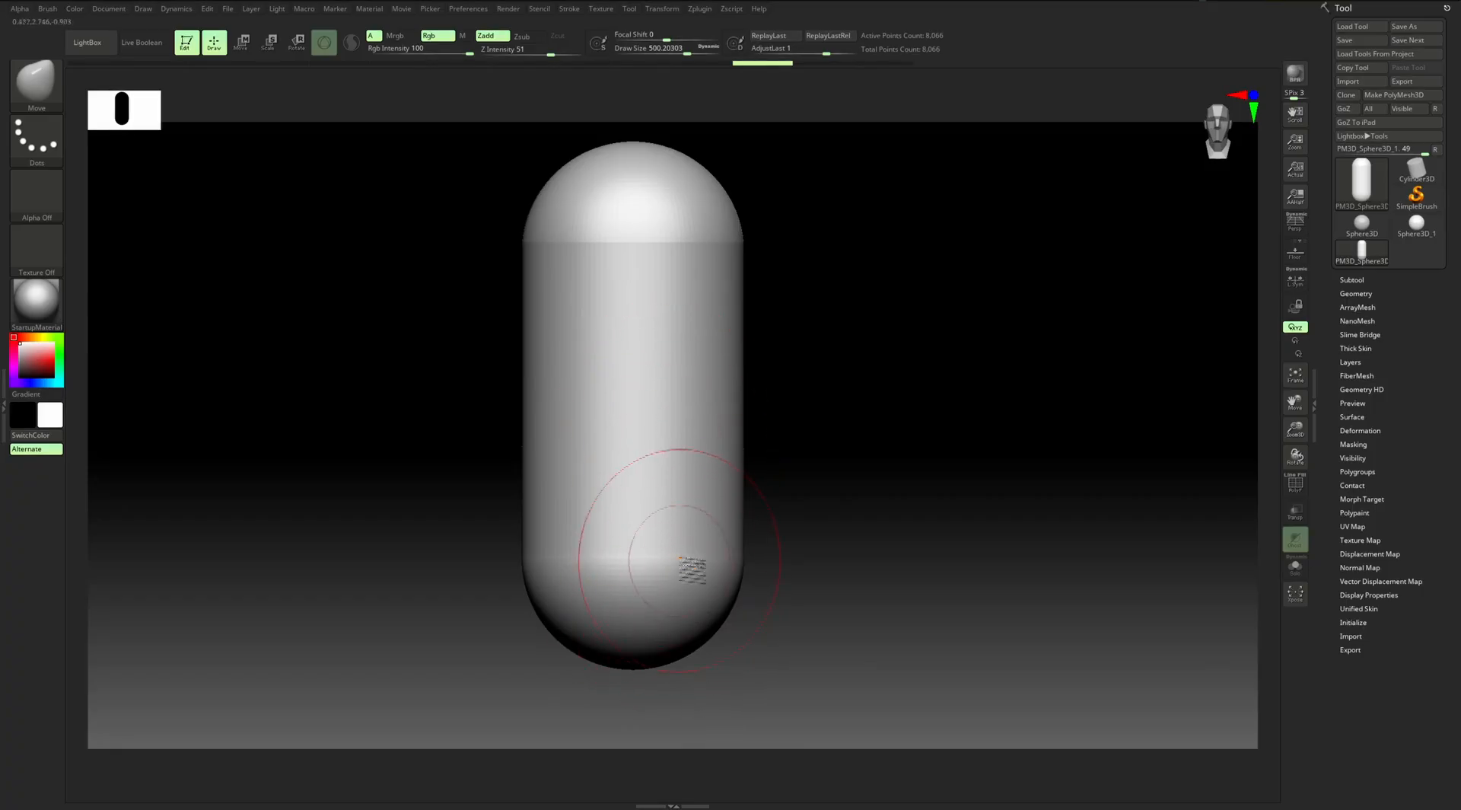
Flare the capsule's lower end outward symmetrically with the Move brush to form a wide base, and check it with the polyframe
left_click_drag(817, 545, 825, 431, "shift")
mouse_move(708, 403)
left_mouse_down()
mouse_move(739, 350)
mouse_move(677, 362)
mouse_move(760, 417)
mouse_move(685, 582)
mouse_move(647, 588)
mouse_move(581, 581)
mouse_move(517, 544)
mouse_move(559, 430)
mouse_move(639, 352)
mouse_move(538, 411)
mouse_move(515, 577)
mouse_move(580, 653)
mouse_move(597, 635)
mouse_move(535, 571)
left_mouse_up()
left_click_drag(852, 356, 857, 482)
key("shift+f")
left_click_drag(783, 372, 808, 414, "alt")
key("shift+f")
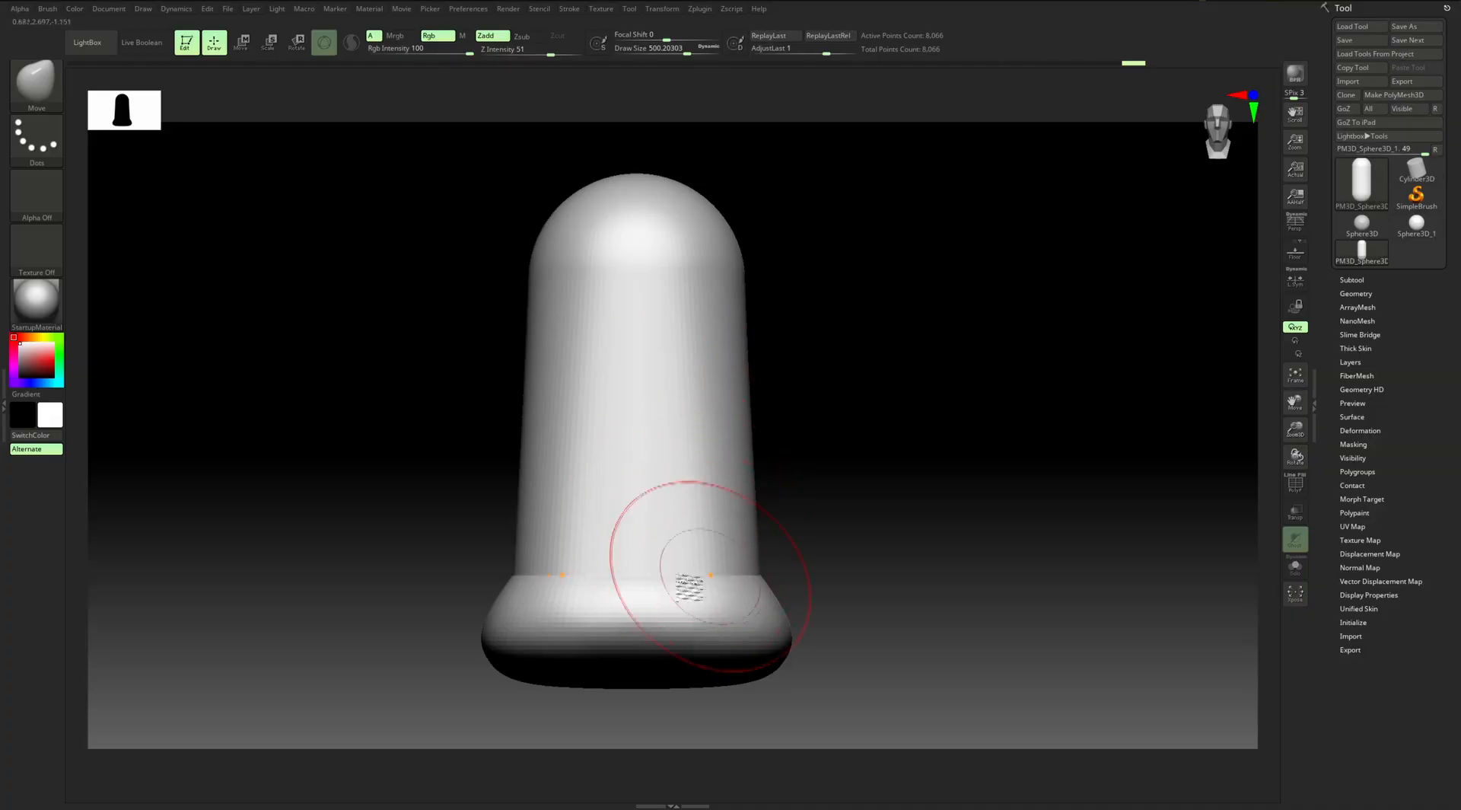
Reduce the Move brush's Draw Size to about 445 and display the model's polyframe
key("[")
key("shift")
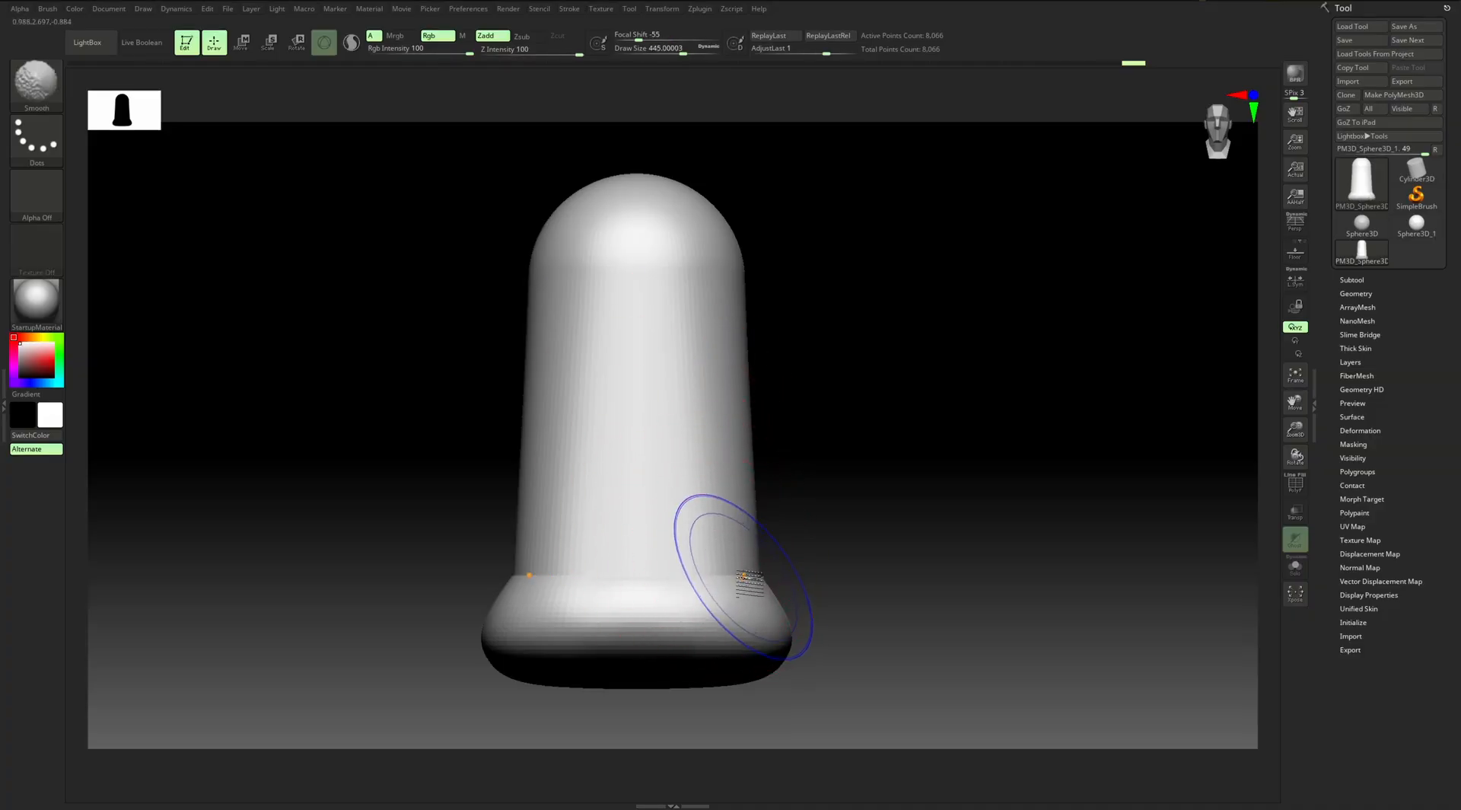
key("shift")
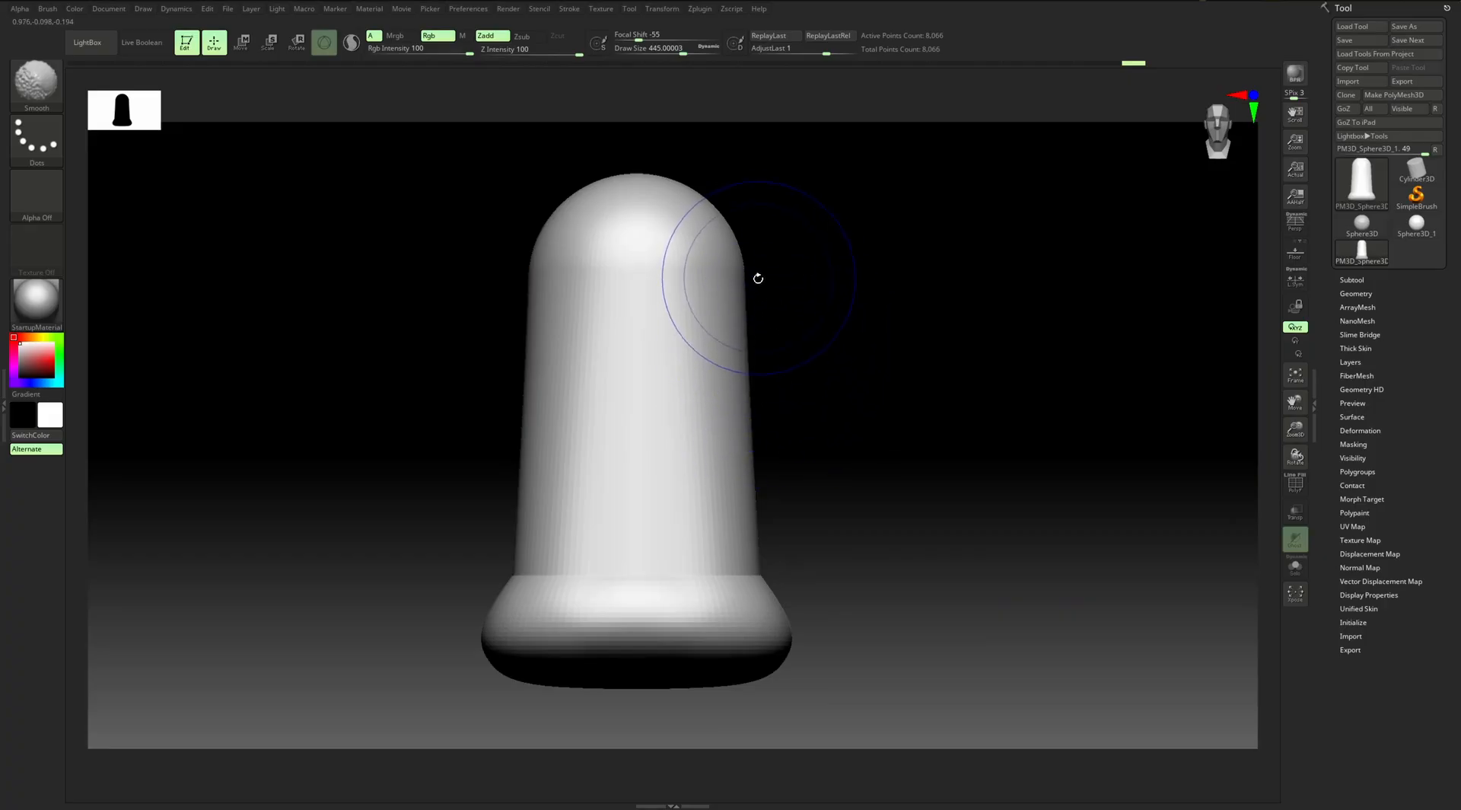
key("shift+f")
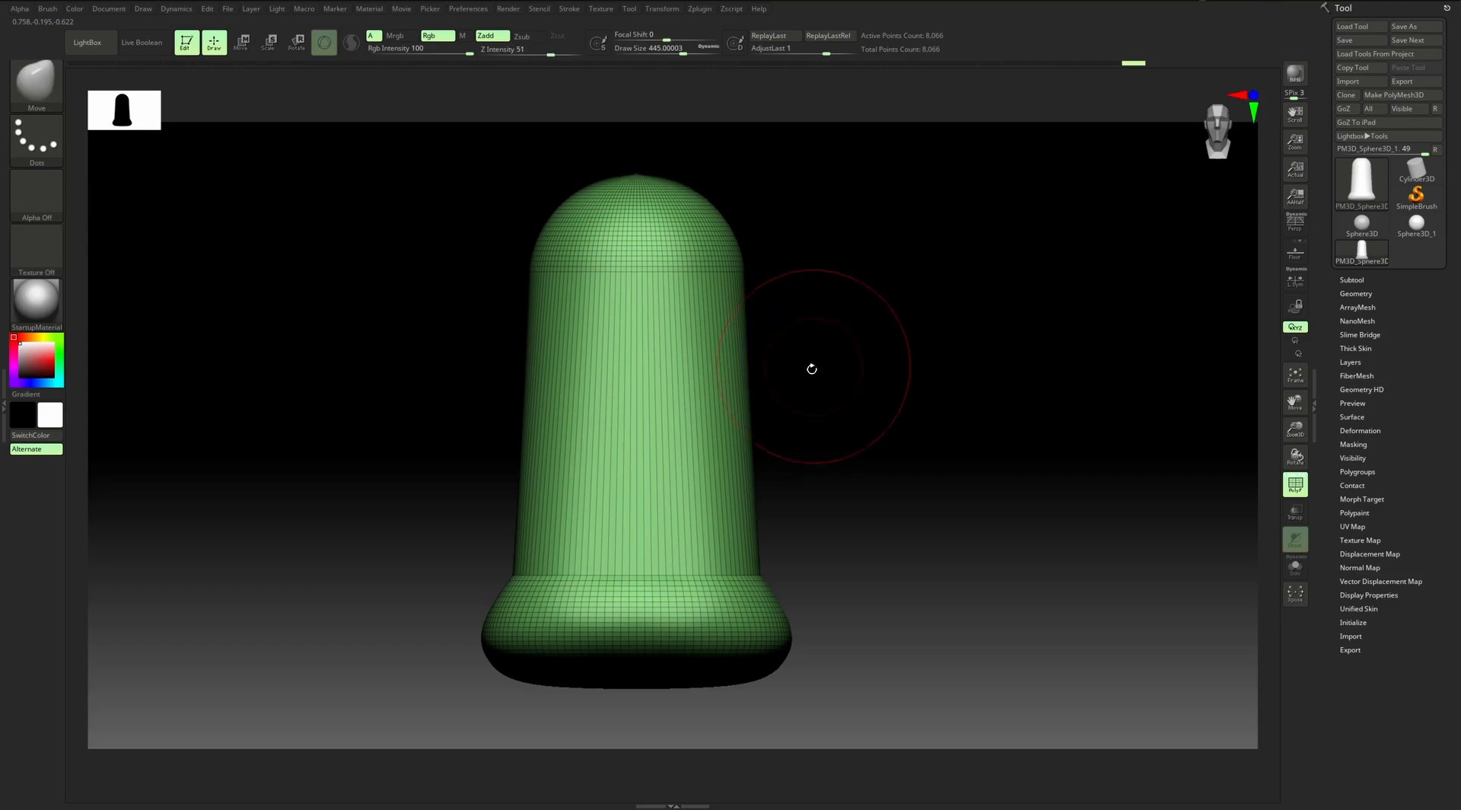
Pull the sides of the model's domed upper end outward with the Move brush and undo the pull
mouse_move(814, 361)
left_mouse_down()
mouse_move(796, 375)
mouse_move(847, 379)
left_mouse_up()
left_click_drag(735, 205, 933, 215)
key("ctrl+z")
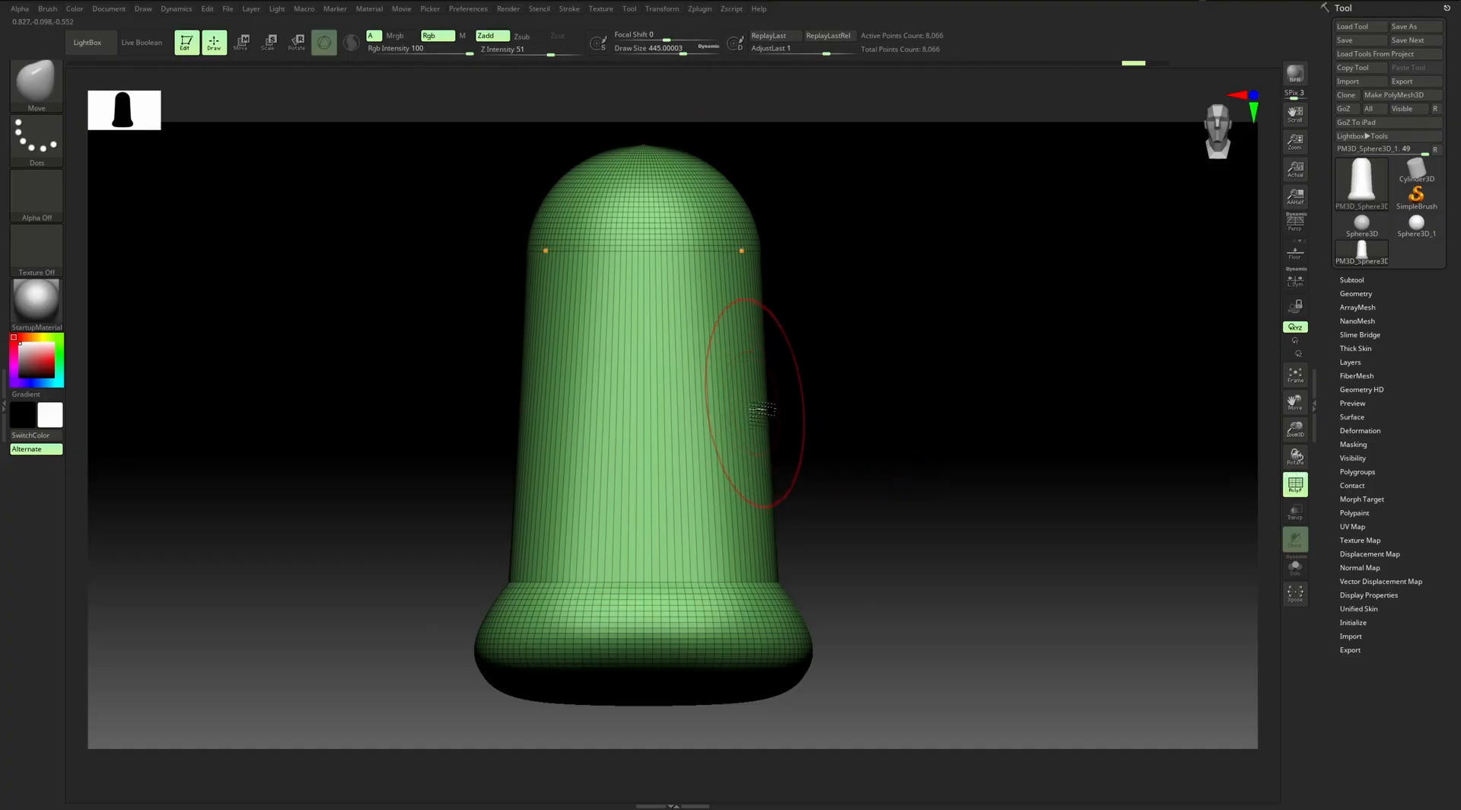
mouse_move(861, 426)
left_mouse_down()
mouse_move(887, 375)
mouse_move(880, 415)
left_mouse_up()
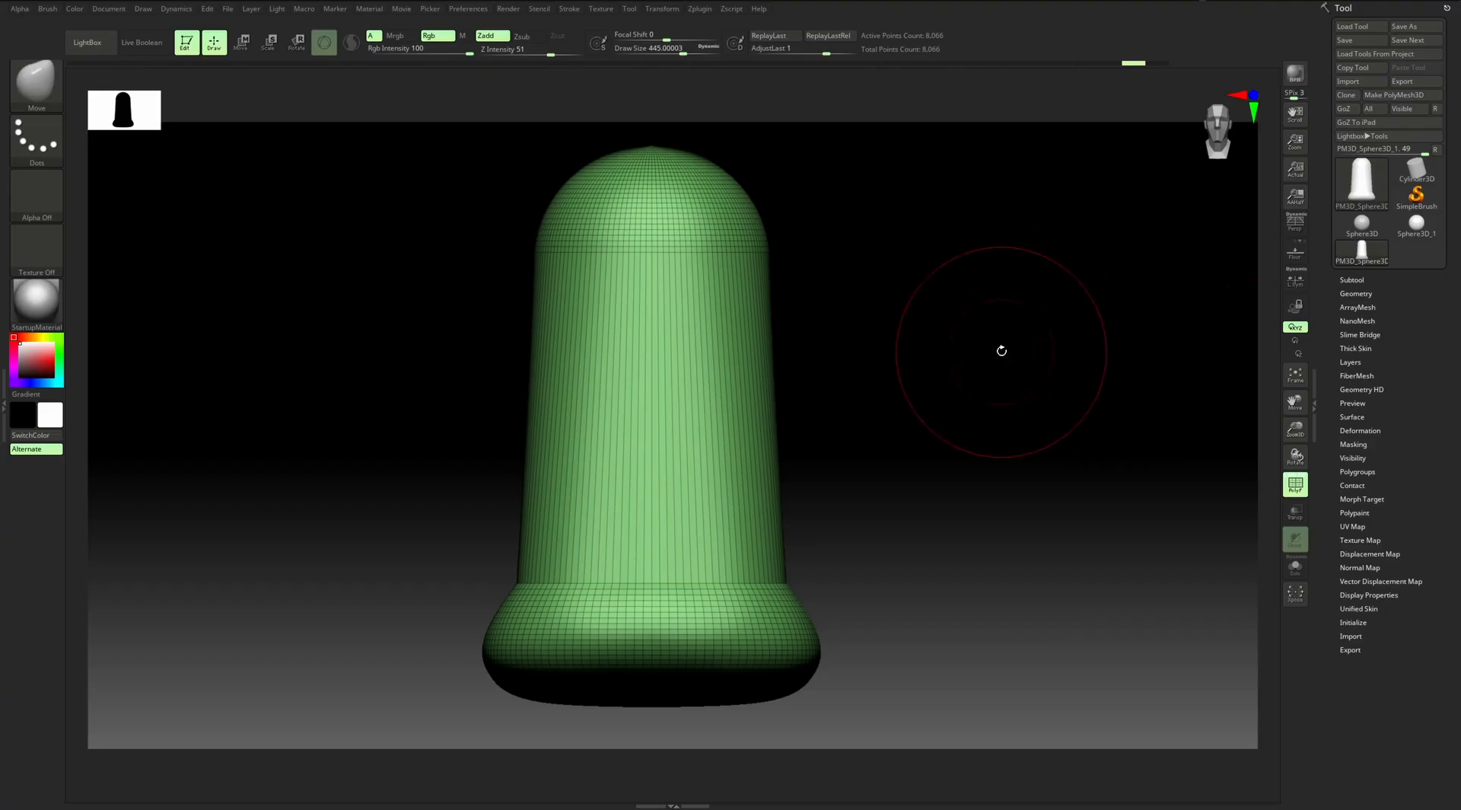
Remesh the model with DynaMesh at resolution 128, examine the dense wireframe and undo the remesh
left_click(1355, 293)
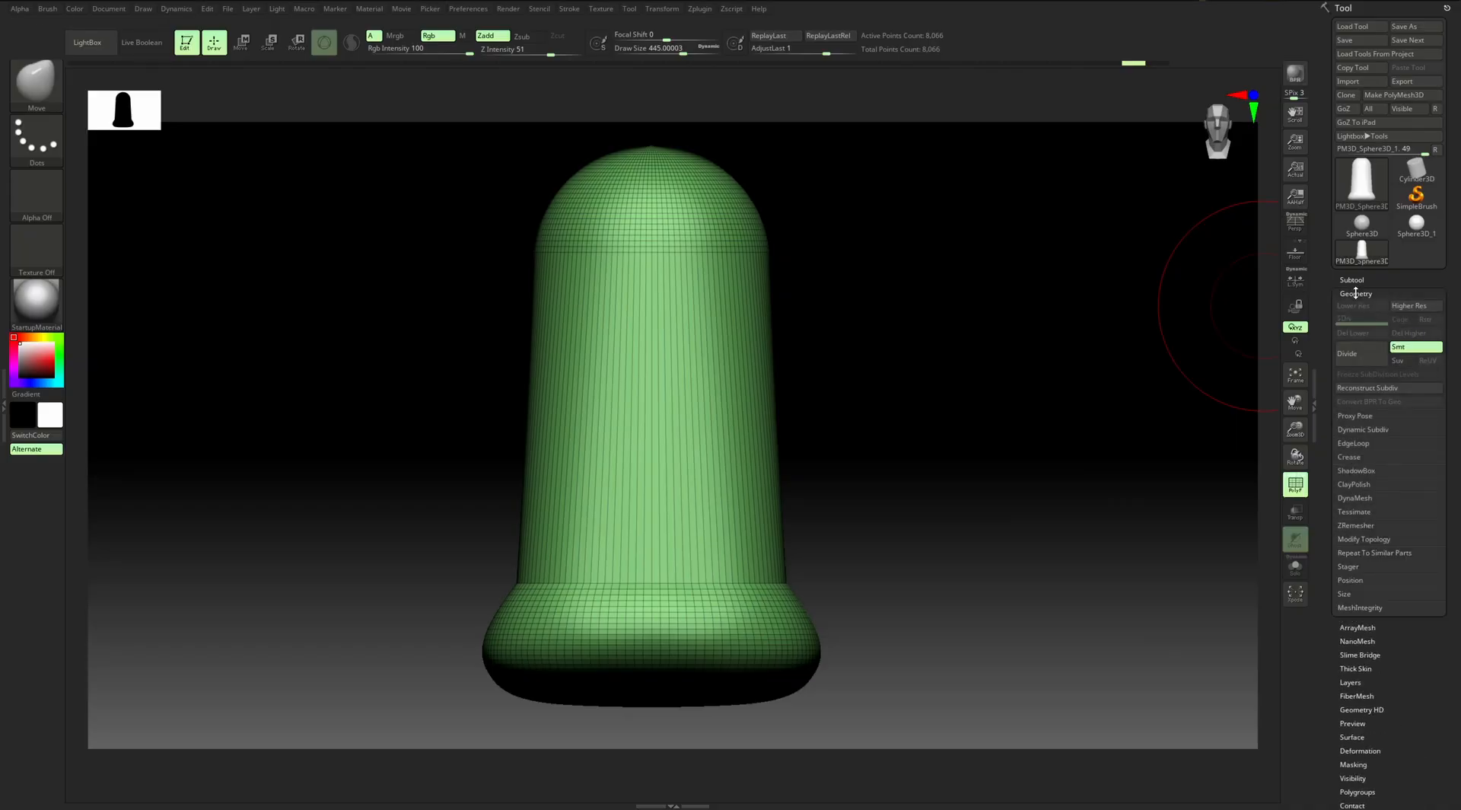
left_click(1355, 499)
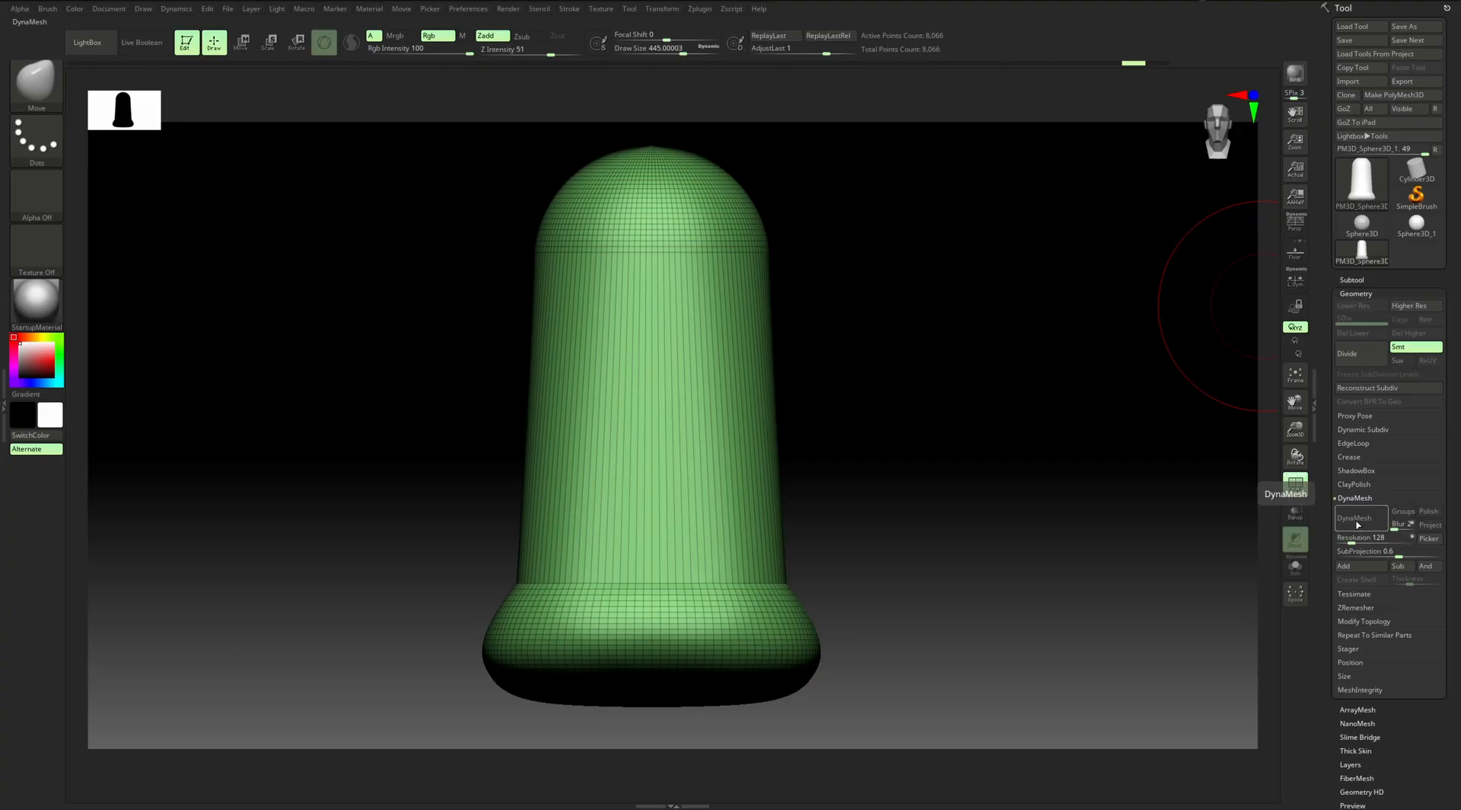
left_click(1354, 520)
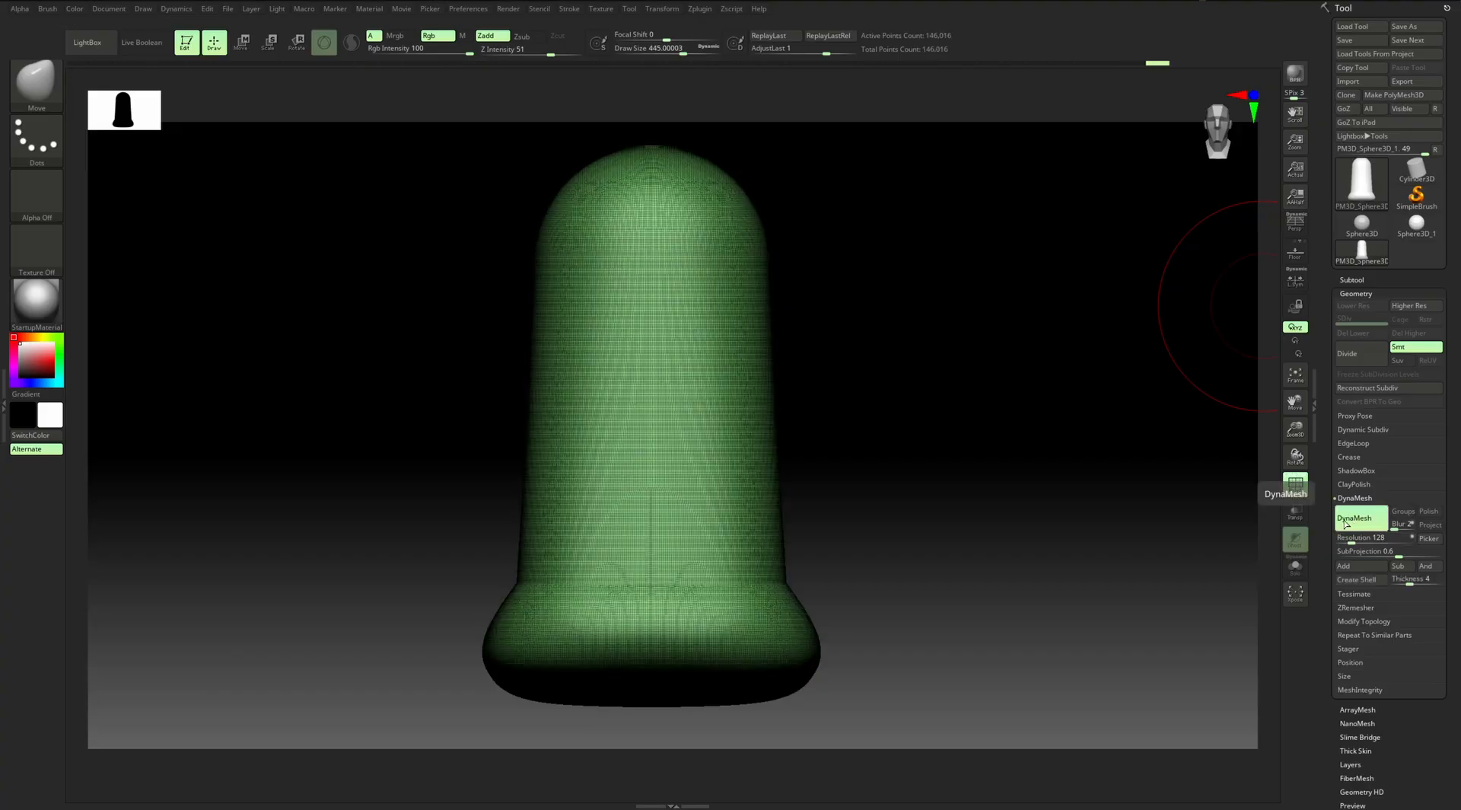
key("s")
left_click_drag(691, 352, 687, 353)
key("shift+f")
key("shift+f")
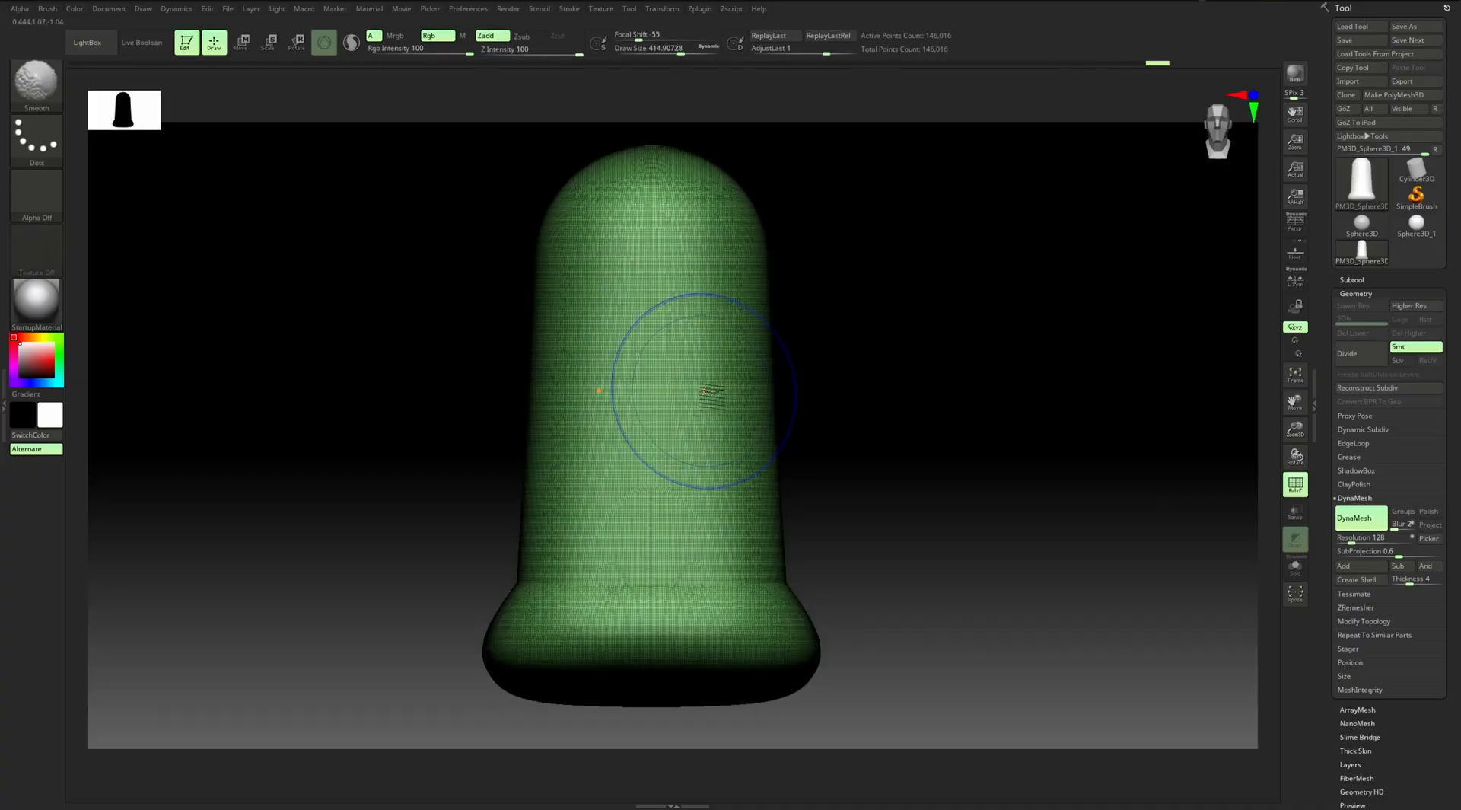
key("shift+f")
key("shift+f")
key("ctrl+z")
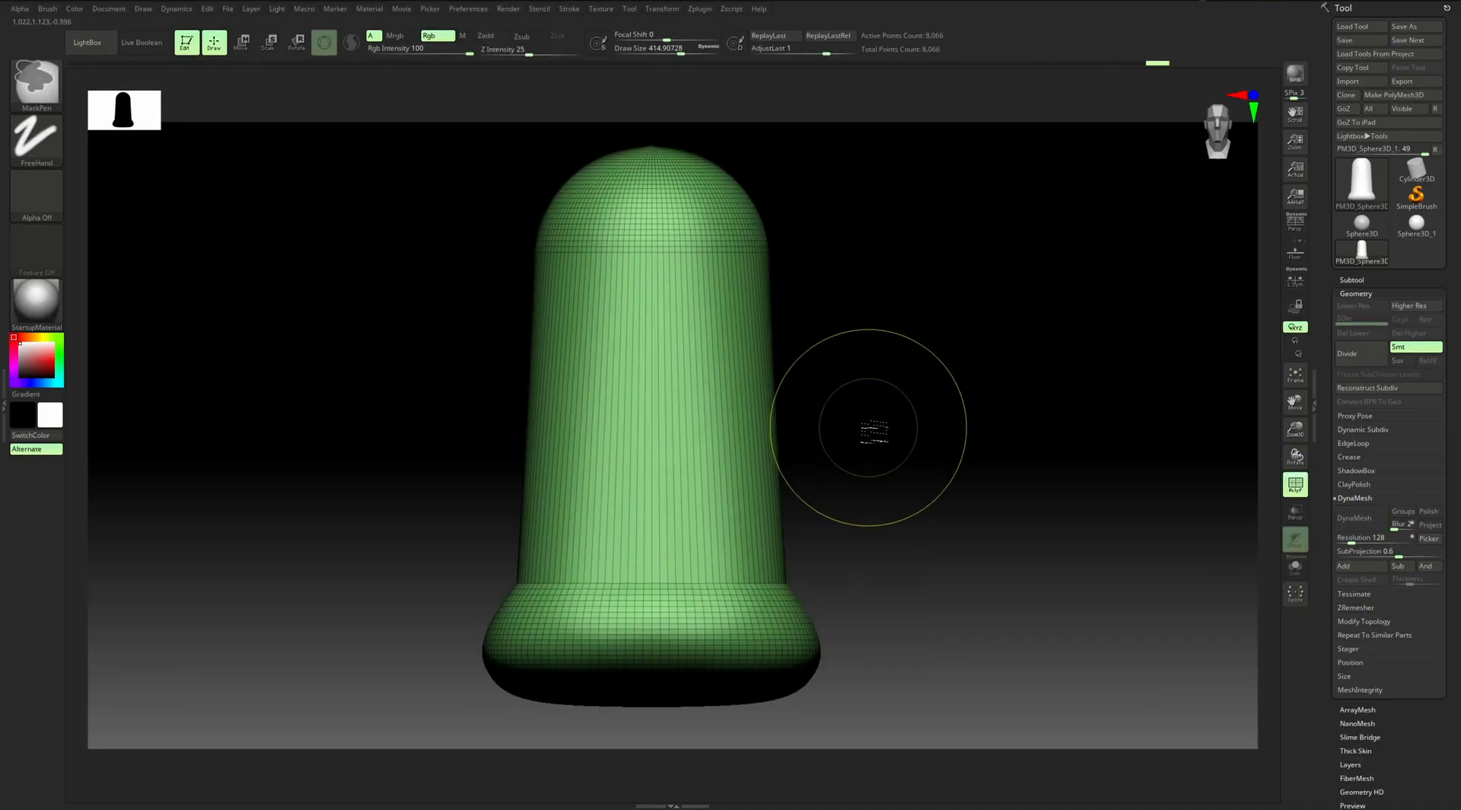
Remesh the model with DynaMesh at resolution 16 and hide the polyframe
left_click_drag(1352, 541, 1355, 539)
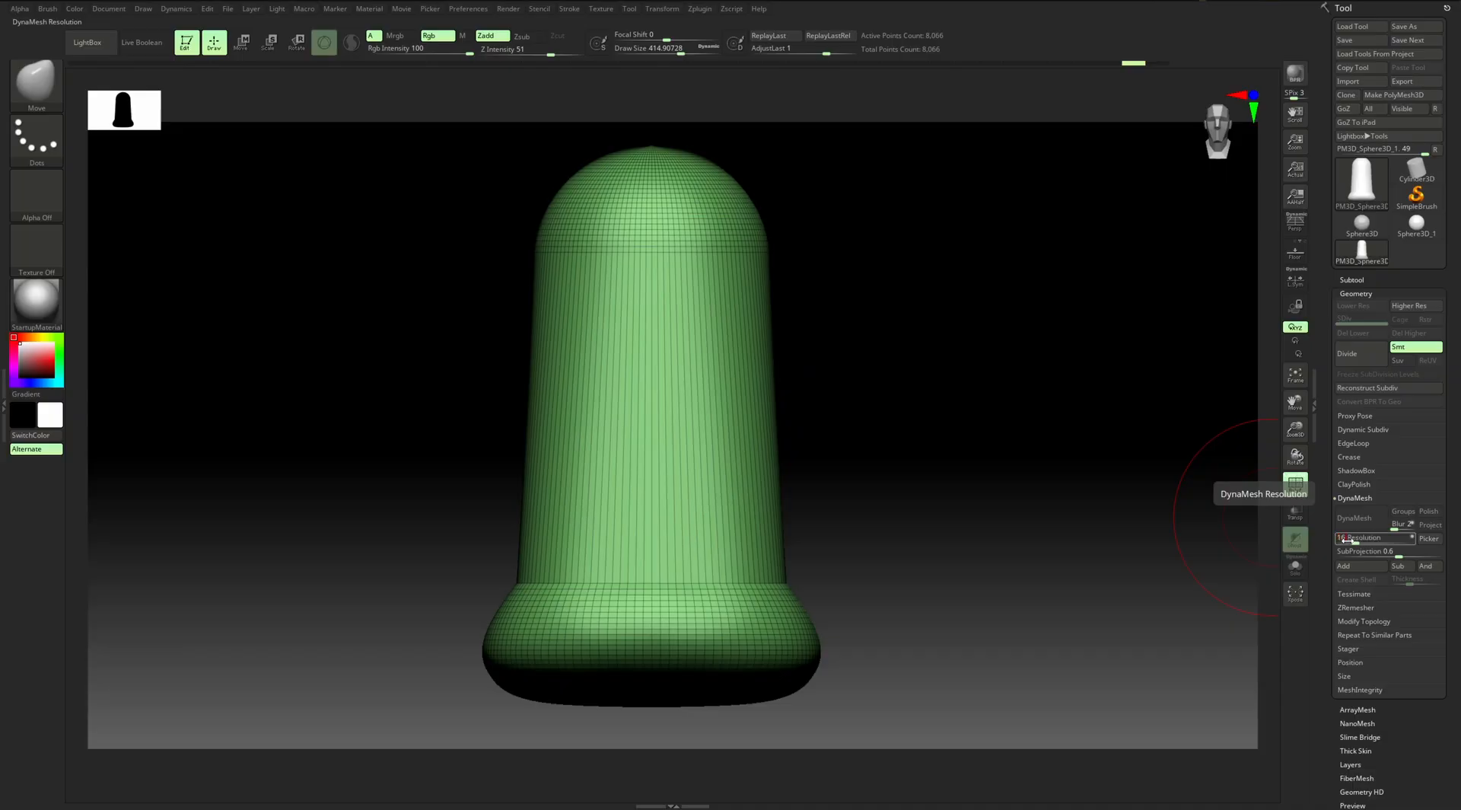
left_click(1362, 517)
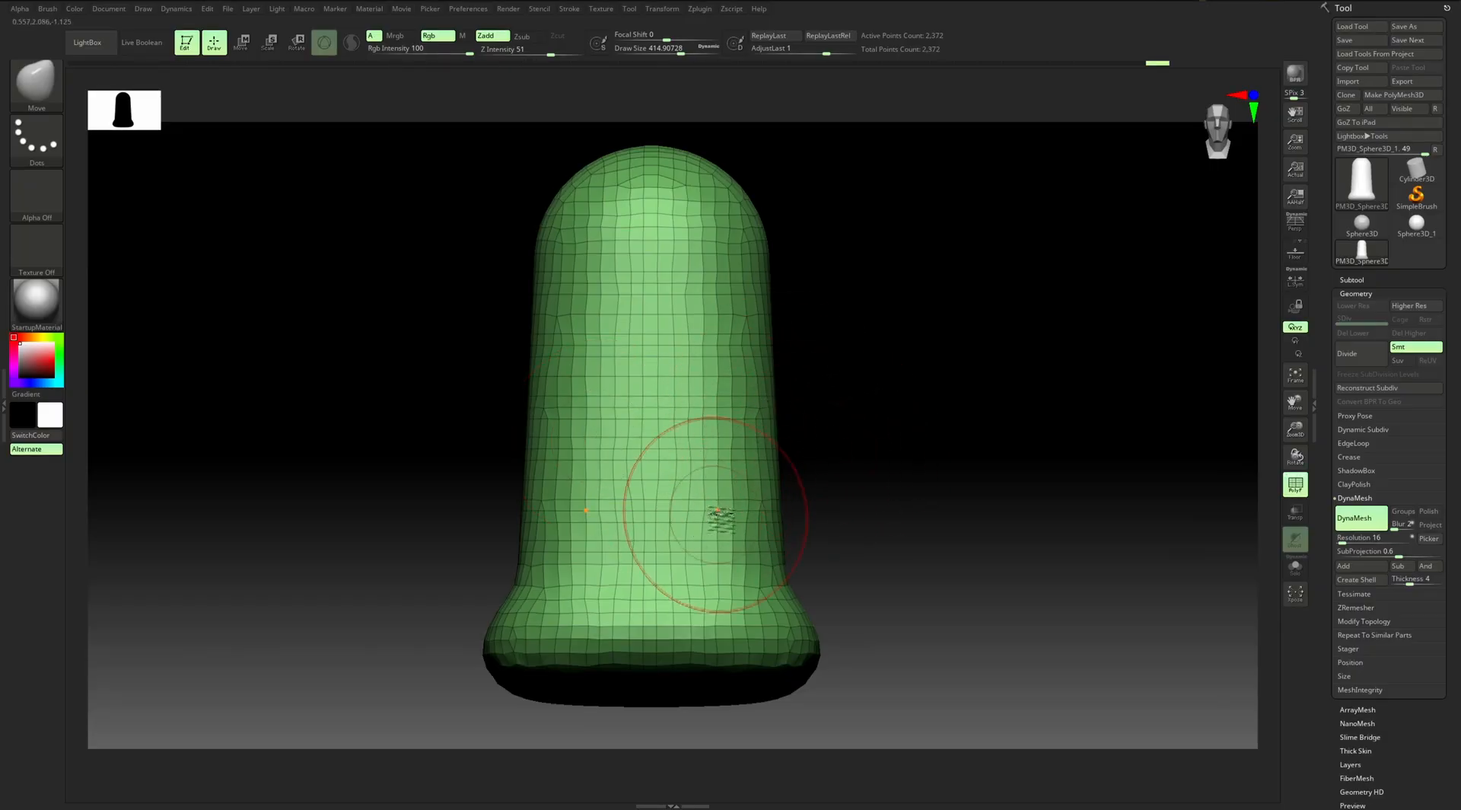
key("shift+f")
Enlarge the Draw Size to about 518 and push the model's sides inward with the Move brush to form a waist
key("s")
left_click_drag(769, 418, 747, 428)
left_click_drag(765, 331, 753, 335)
left_click_drag(769, 415, 729, 427)
left_click_drag(775, 481, 759, 485)
mouse_move(940, 456)
left_mouse_down()
mouse_move(811, 428)
mouse_move(829, 432)
left_mouse_up()
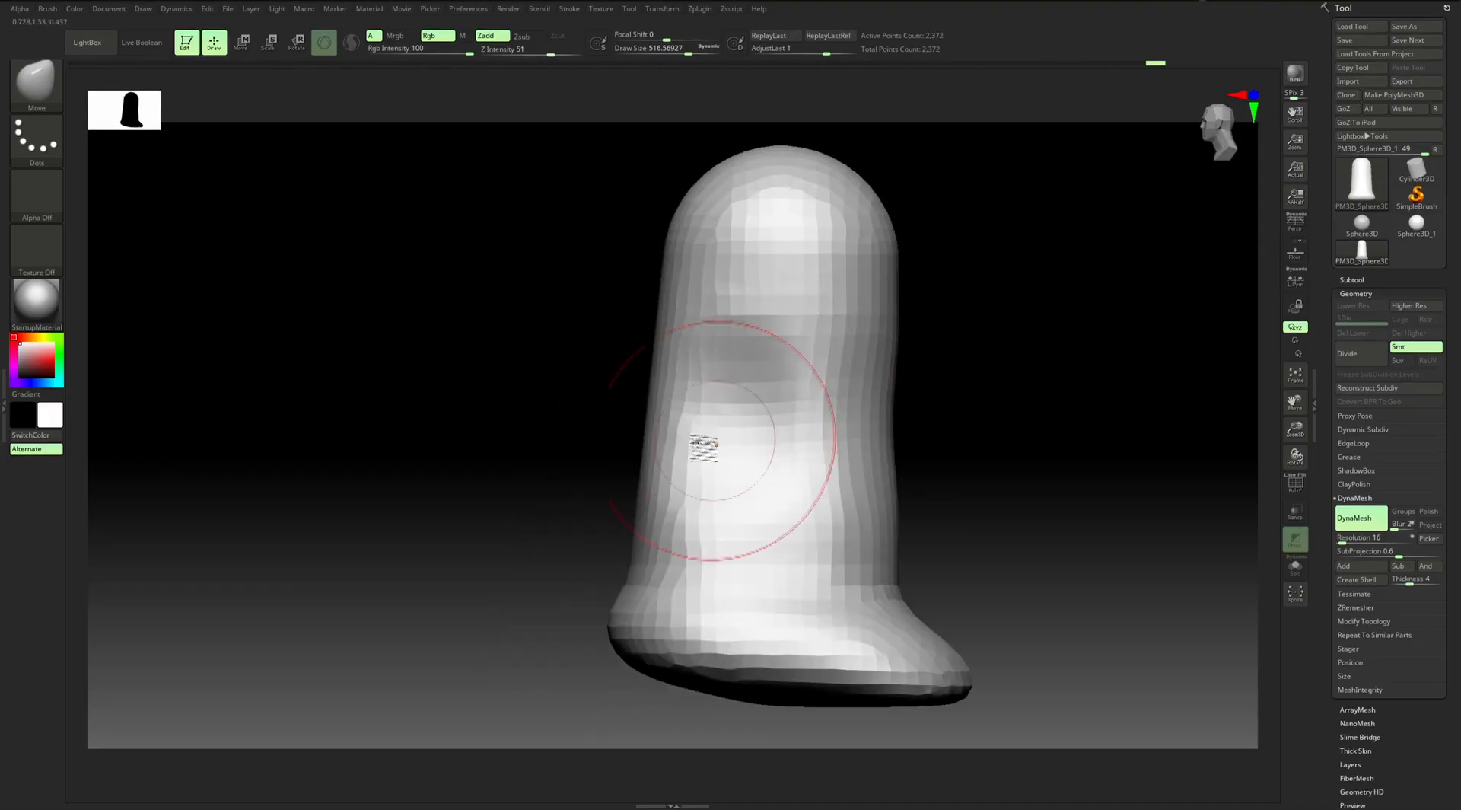
Narrow the waist in side view by pushing its front and back inward with the Move brush
left_click_drag(649, 432, 677, 429)
left_click_drag(901, 436, 869, 434)
left_click_drag(889, 374, 871, 385)
left_click_drag(875, 444, 867, 445)
left_click_drag(885, 487, 875, 492)
Reshape the outline of the flared base with the Move brush and return to the front view
mouse_move(952, 574)
left_mouse_down()
mouse_move(603, 587)
mouse_move(618, 628)
mouse_move(565, 618)
mouse_move(620, 633)
left_mouse_up()
left_click_drag(508, 530, 639, 346)
mouse_move(705, 446)
left_mouse_down()
mouse_move(783, 385)
mouse_move(865, 381)
mouse_move(750, 359)
mouse_move(670, 395)
left_mouse_up()
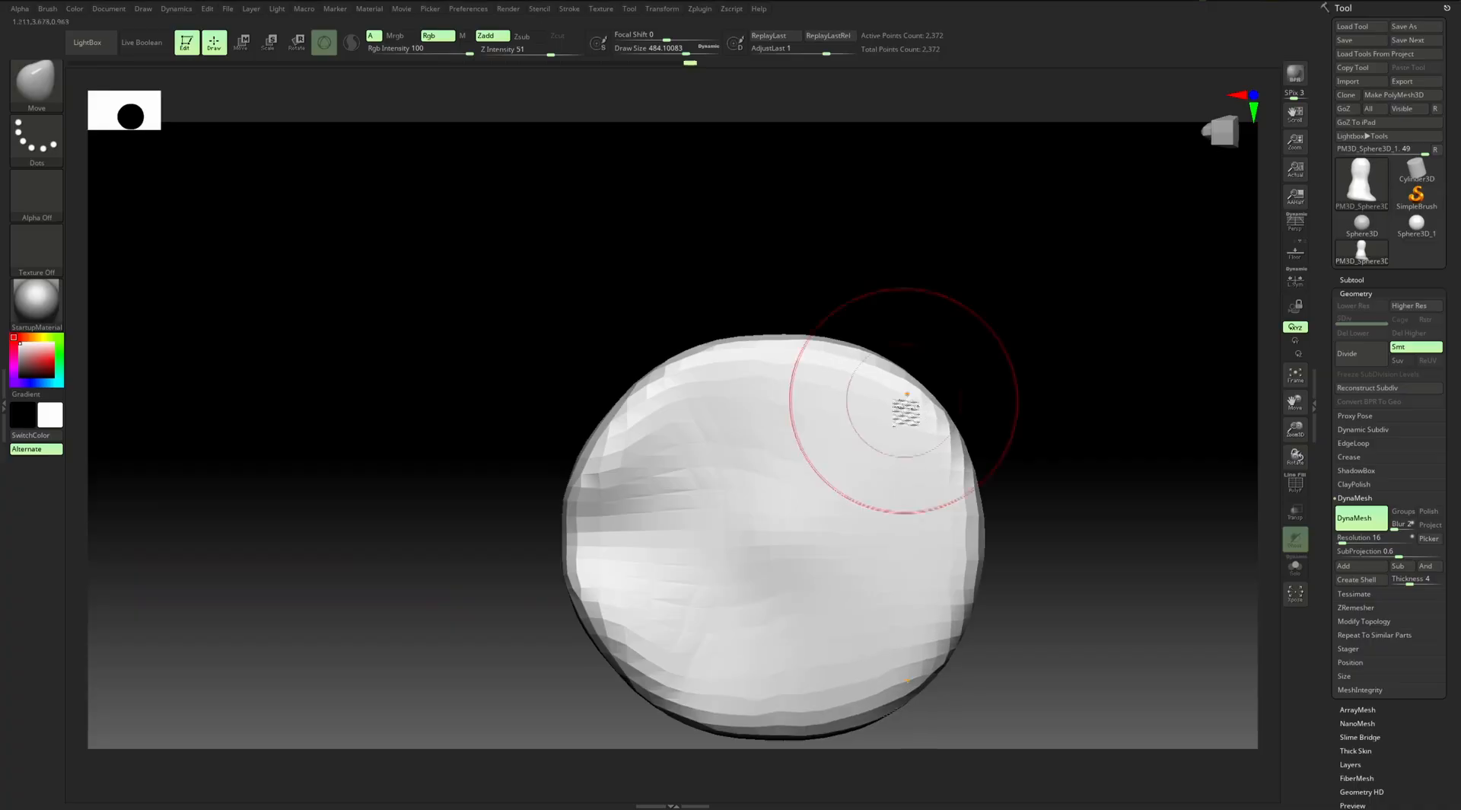
mouse_move(1119, 312)
left_mouse_down()
mouse_move(1015, 287)
mouse_move(1052, 428)
mouse_move(1093, 467)
mouse_move(848, 457)
left_mouse_up()
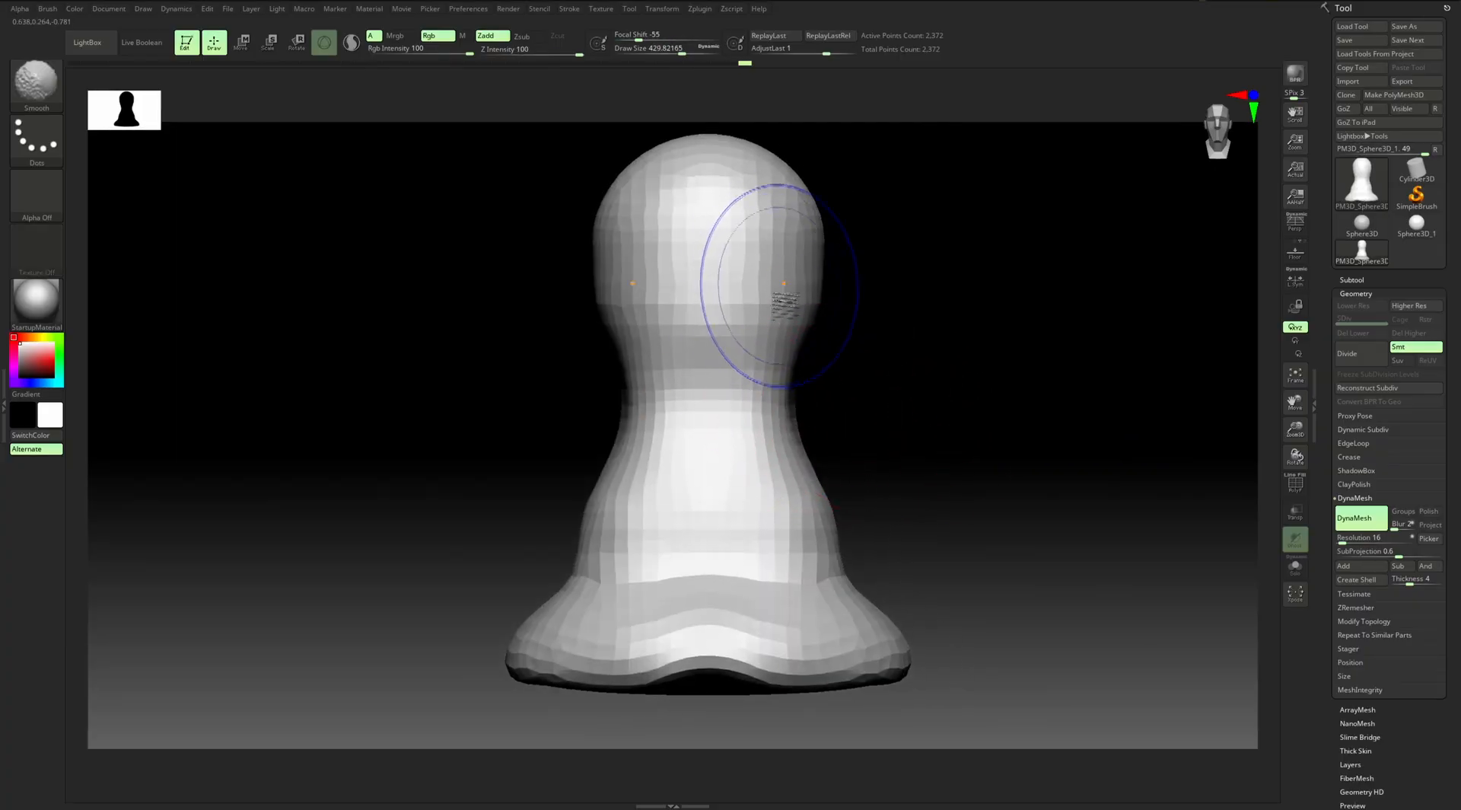
Smooth the body, waist and flared base from the front and side views with the Smooth brush
mouse_move(799, 516)
left_mouse_down("shift")
mouse_move(841, 570)
mouse_move(738, 645)
mouse_move(811, 633)
mouse_move(818, 537)
left_mouse_up("shift")
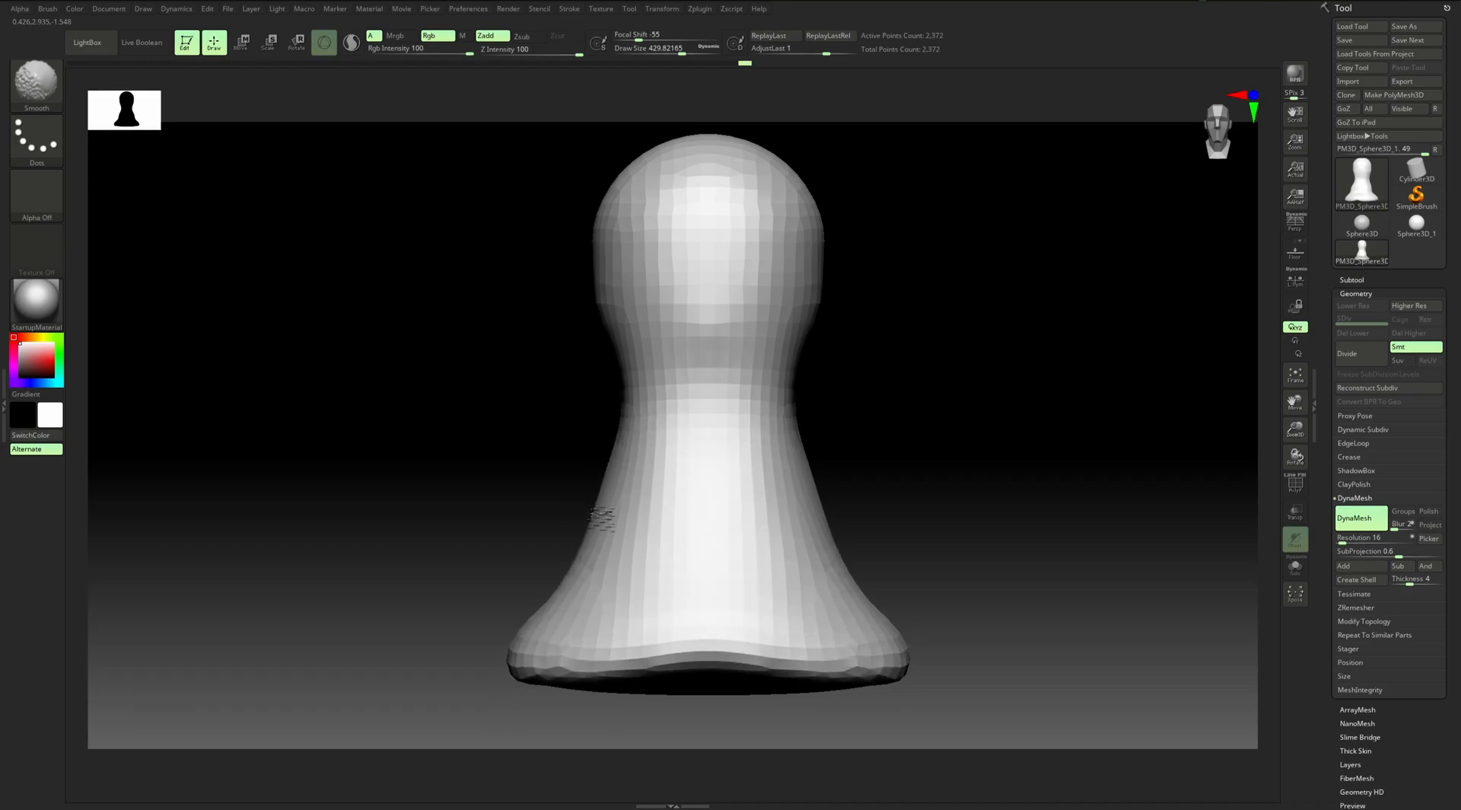
mouse_move(571, 577)
left_mouse_down("shift")
mouse_move(594, 667)
mouse_move(620, 673)
left_mouse_up("shift")
mouse_move(930, 490)
left_mouse_down()
mouse_move(848, 505)
mouse_move(533, 498)
left_mouse_up()
mouse_move(723, 570)
left_mouse_down("shift")
mouse_move(750, 614)
mouse_move(832, 620)
mouse_move(801, 548)
mouse_move(766, 303)
mouse_move(723, 207)
left_mouse_up("shift")
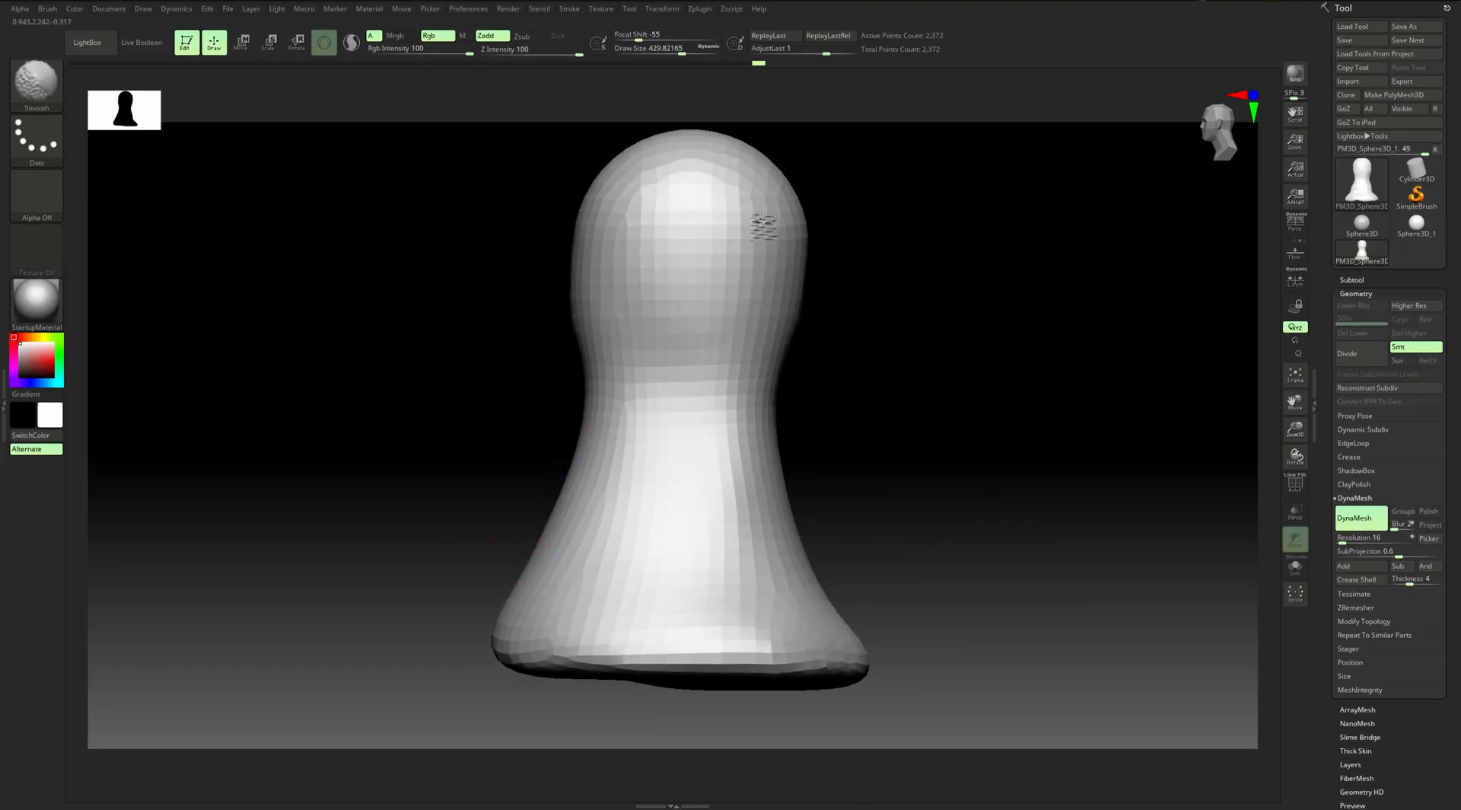
mouse_move(756, 524)
left_mouse_down("shift")
mouse_move(791, 654)
mouse_move(750, 630)
left_mouse_up("shift")
mouse_move(898, 457)
left_mouse_down()
mouse_move(968, 472)
mouse_move(830, 580)
left_mouse_up()
mouse_move(767, 369)
left_mouse_down("shift")
mouse_move(764, 303)
mouse_move(636, 218)
left_mouse_up("shift")
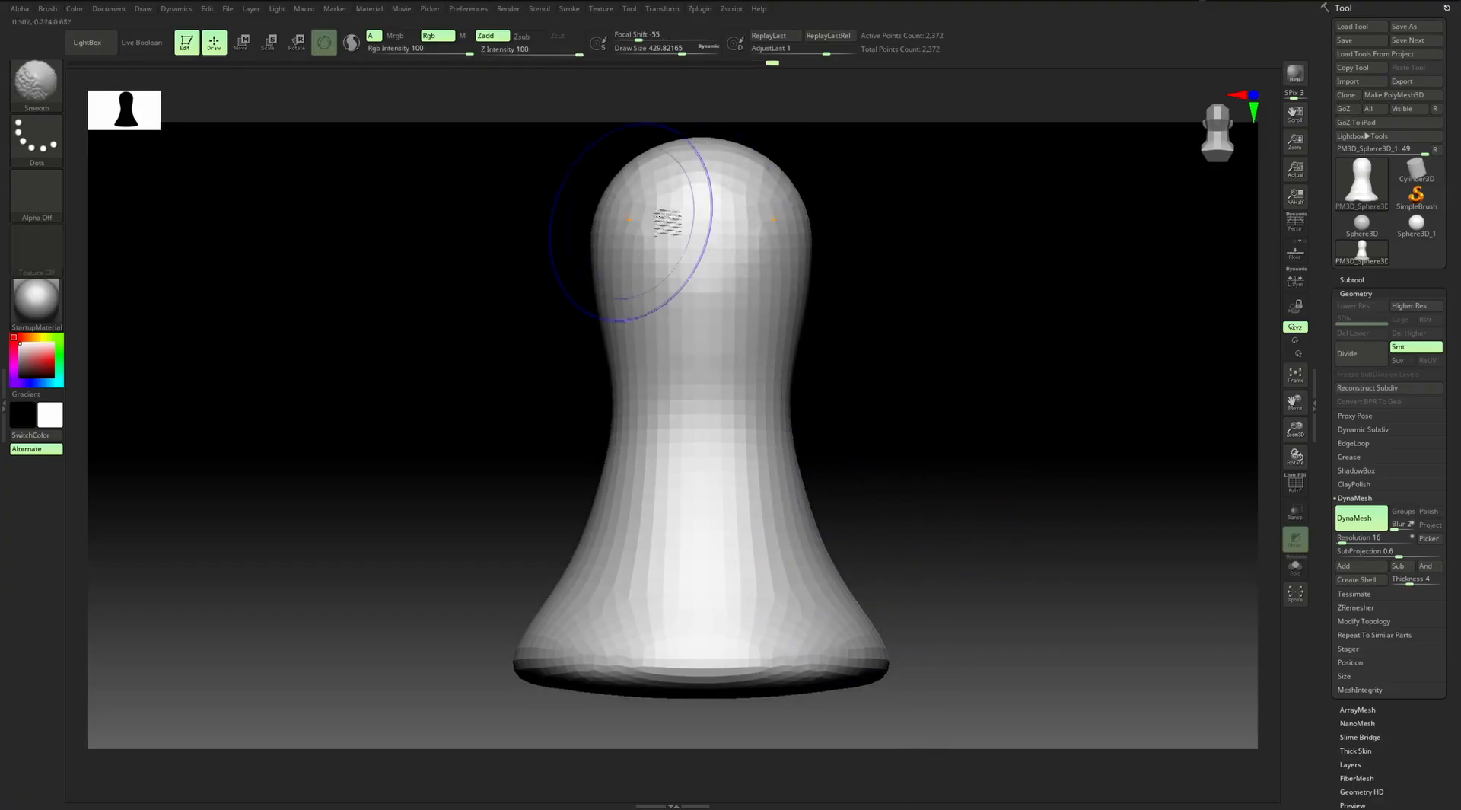
left_click_drag(902, 339, 858, 500)
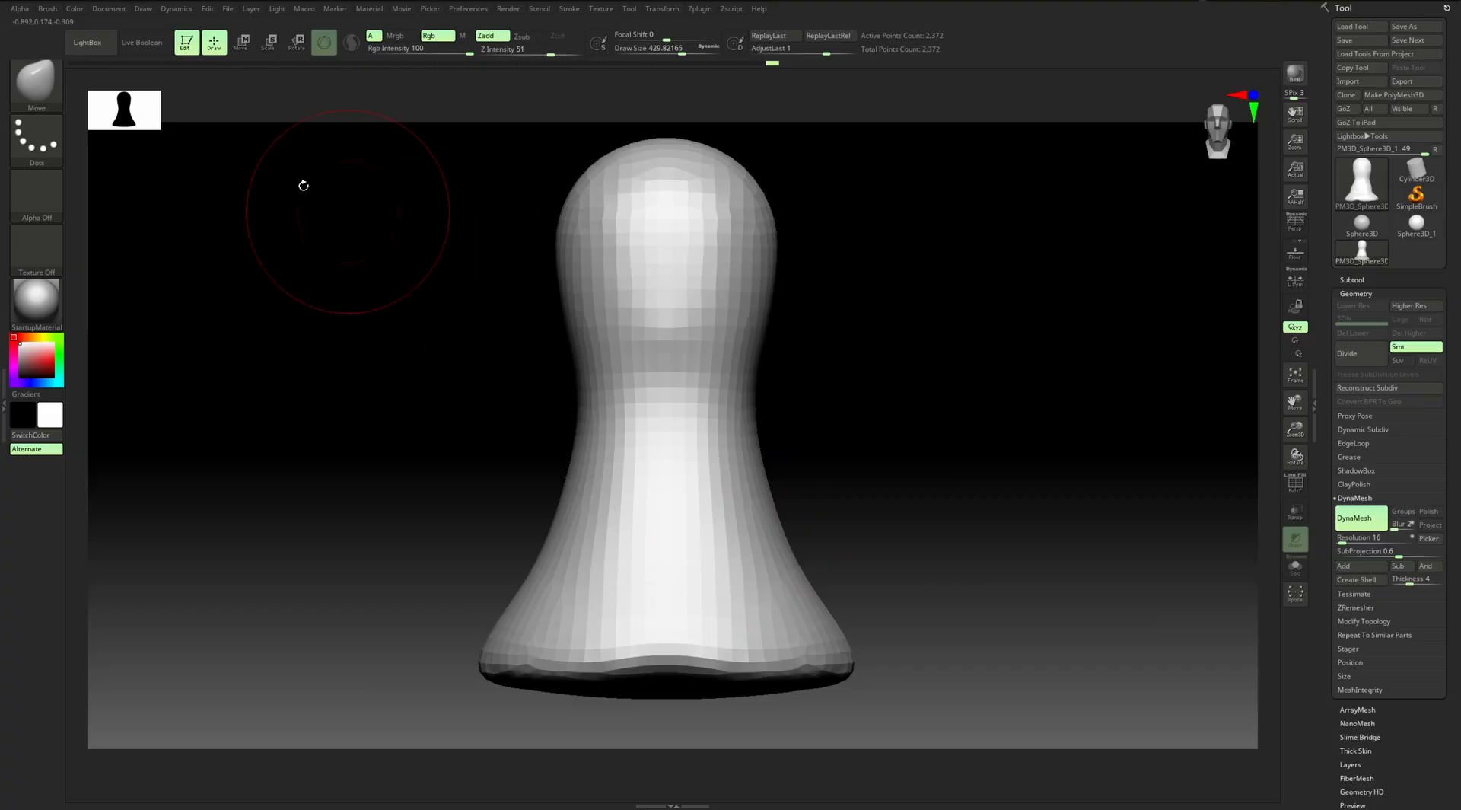
Choose the ClayBuildup brush and reduce its Draw Size to about 234
left_click(38, 91)
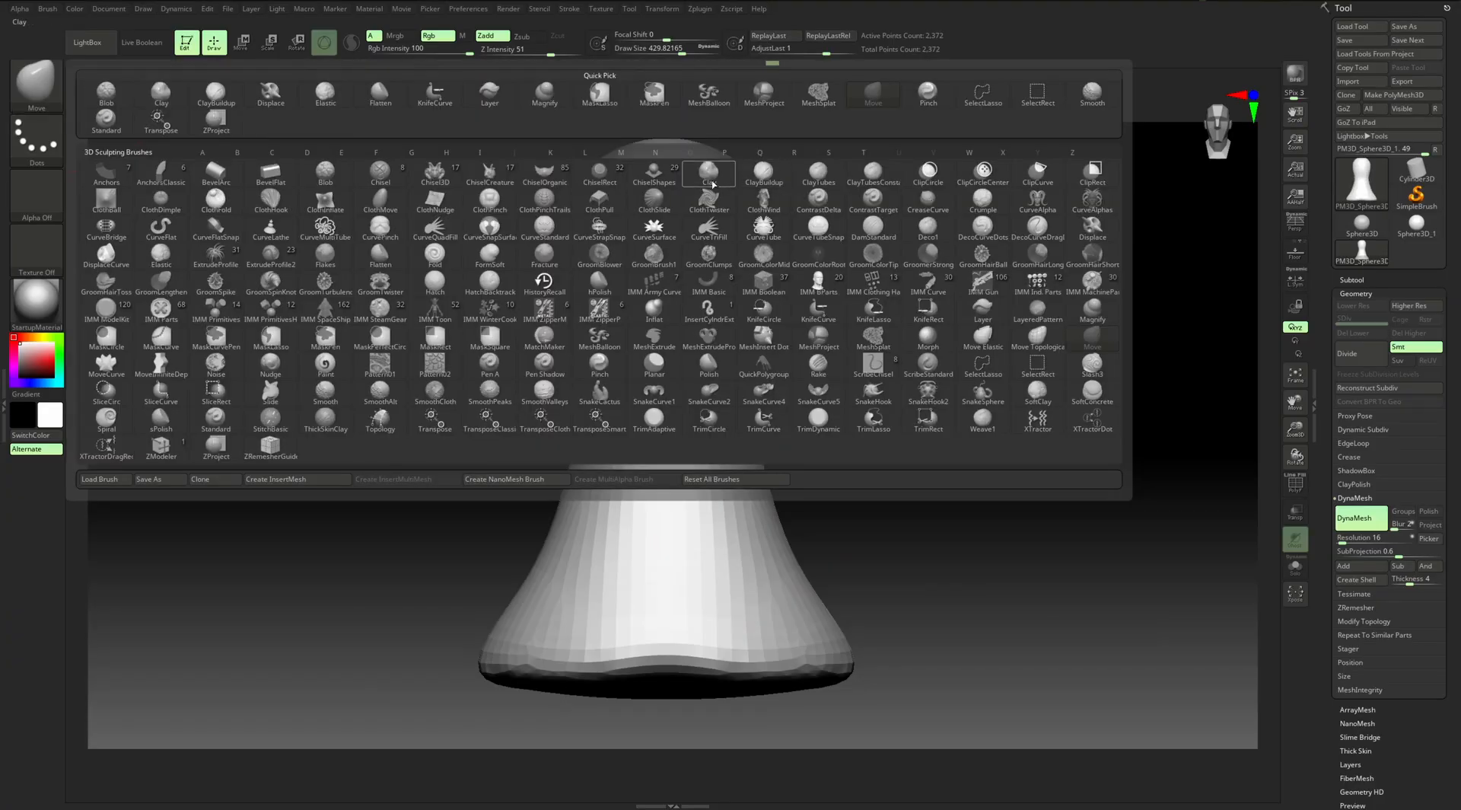
left_click(759, 173)
key("s")
left_click_drag(704, 495, 688, 498)
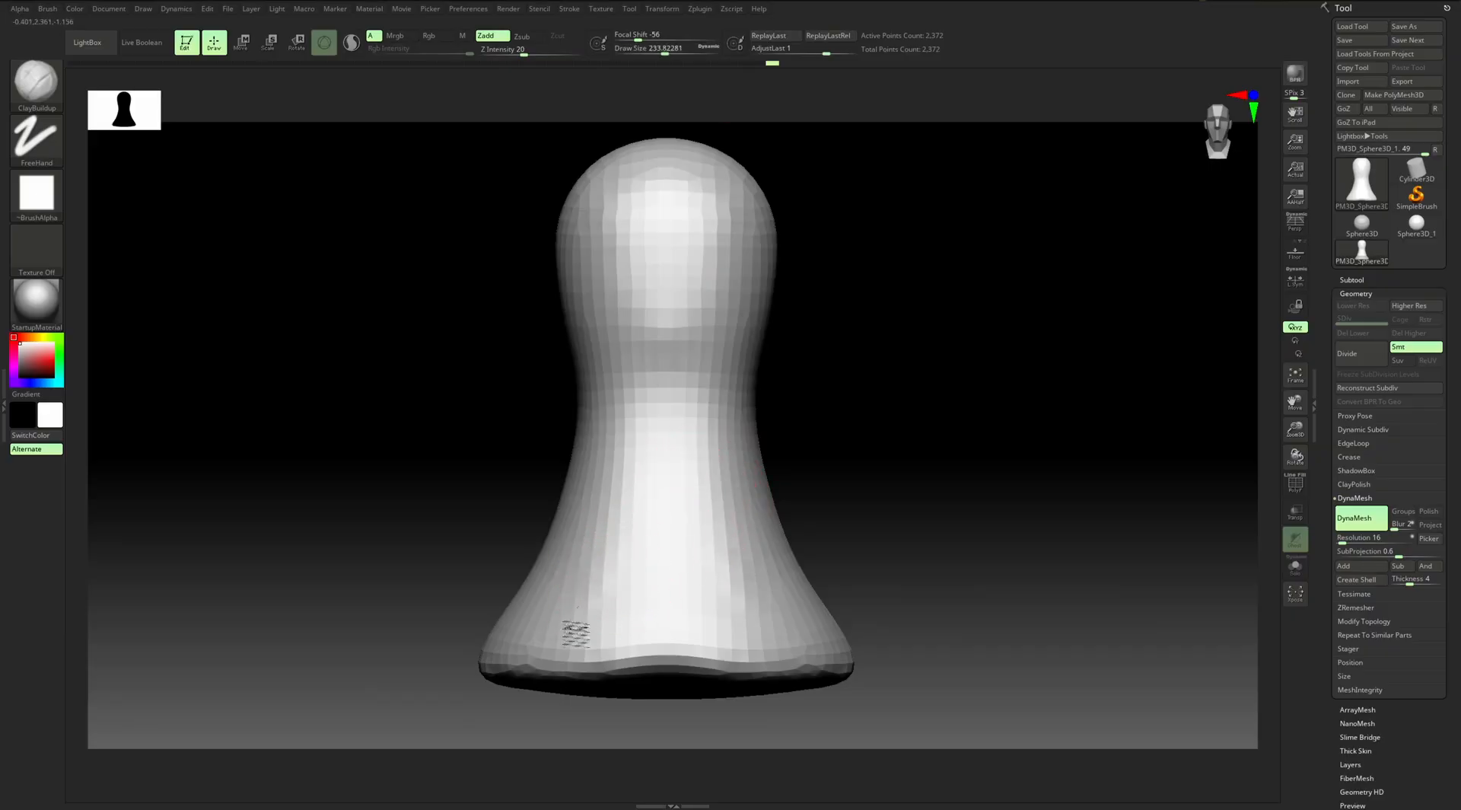
Build up clay strokes over the front and sides of the flared base with the ClayBuildup brush
mouse_move(753, 580)
left_mouse_down()
mouse_move(795, 609)
mouse_move(763, 541)
left_mouse_up()
mouse_move(676, 519)
left_mouse_down()
mouse_move(597, 526)
mouse_move(567, 571)
left_mouse_up()
right_click_drag(533, 565, 567, 589)
mouse_move(551, 598)
left_mouse_down()
mouse_move(545, 540)
mouse_move(430, 613)
left_mouse_up()
mouse_move(533, 578)
right_mouse_down()
mouse_move(753, 424)
mouse_move(861, 434)
right_mouse_up()
mouse_move(580, 588)
left_mouse_down()
mouse_move(561, 516)
mouse_move(503, 529)
mouse_move(489, 493)
left_mouse_up()
mouse_move(456, 487)
right_mouse_down()
mouse_move(935, 467)
mouse_move(1005, 481)
right_mouse_up()
Add more ClayBuildup strokes around the remaining sides and lower edge of the base
mouse_move(669, 522)
left_mouse_down()
mouse_move(554, 528)
mouse_move(533, 496)
mouse_move(711, 495)
mouse_move(563, 517)
mouse_move(532, 502)
mouse_move(669, 597)
mouse_move(602, 573)
mouse_move(667, 552)
mouse_move(791, 556)
left_mouse_up()
left_click_drag(891, 516, 845, 458)
mouse_move(704, 437)
left_mouse_down()
mouse_move(659, 558)
mouse_move(819, 467)
mouse_move(867, 532)
left_mouse_up()
right_click_drag(1018, 456, 921, 457, "alt")
left_click_drag(921, 457, 882, 459)
mouse_move(860, 578)
left_mouse_down()
mouse_move(807, 525)
mouse_move(822, 559)
mouse_move(793, 443)
mouse_move(777, 491)
left_mouse_up()
left_click_drag(728, 605, 679, 587)
mouse_move(903, 637)
left_mouse_down()
mouse_move(865, 604)
mouse_move(994, 457)
mouse_move(868, 502)
left_mouse_up()
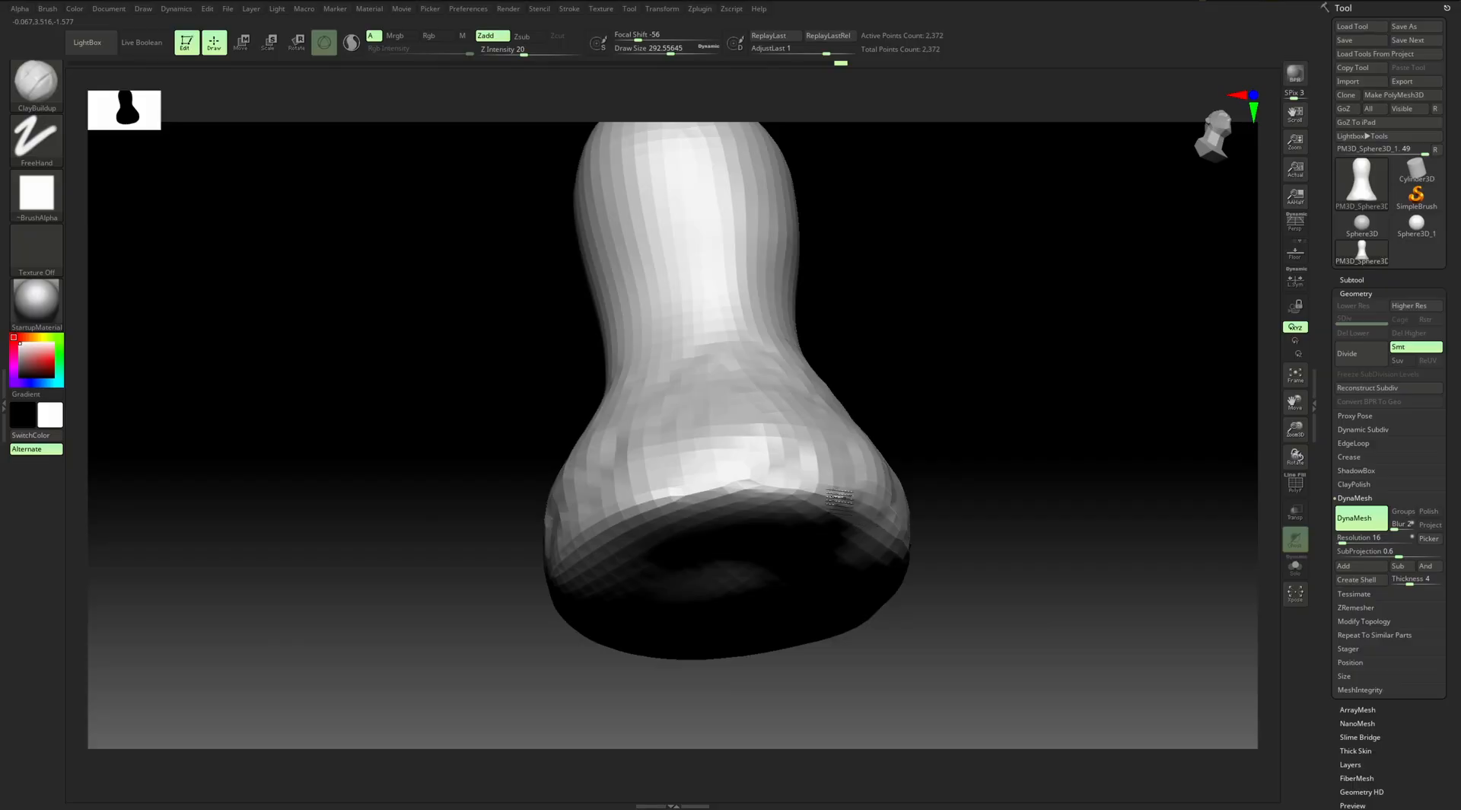
Try a ClayBuildup stroke down the front of the waist and undo it
left_click_drag(951, 457, 921, 442)
left_click_drag(722, 301, 718, 373)
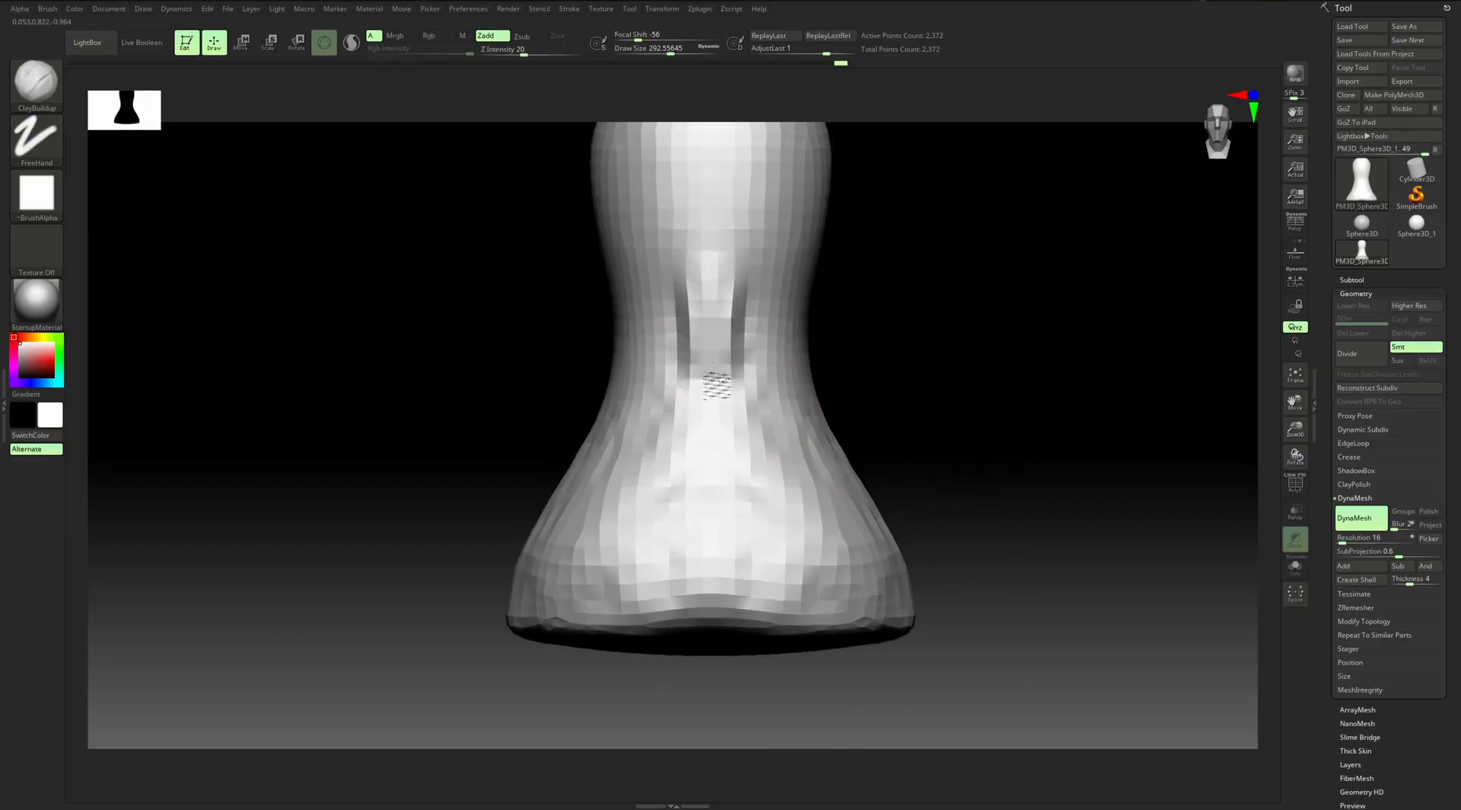
left_click_drag(846, 329, 917, 303)
key("ctrl+z")
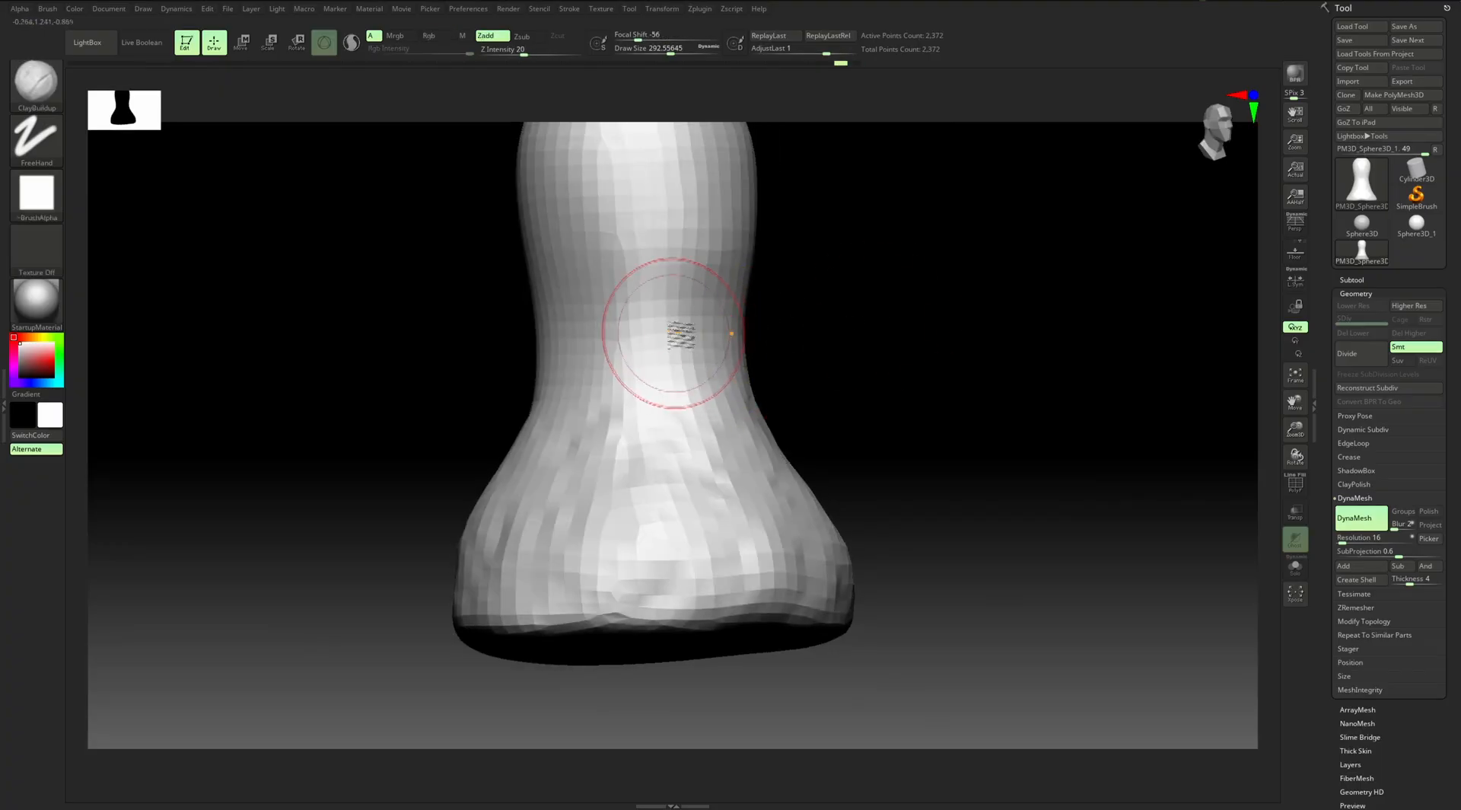
Try carving and building up strokes around the waist with the ClayBuildup brush and undo them
left_click_drag(682, 442, 684, 464, "alt")
left_click_drag(866, 338, 831, 359)
key("ctrl+z")
left_click_drag(543, 357, 678, 448)
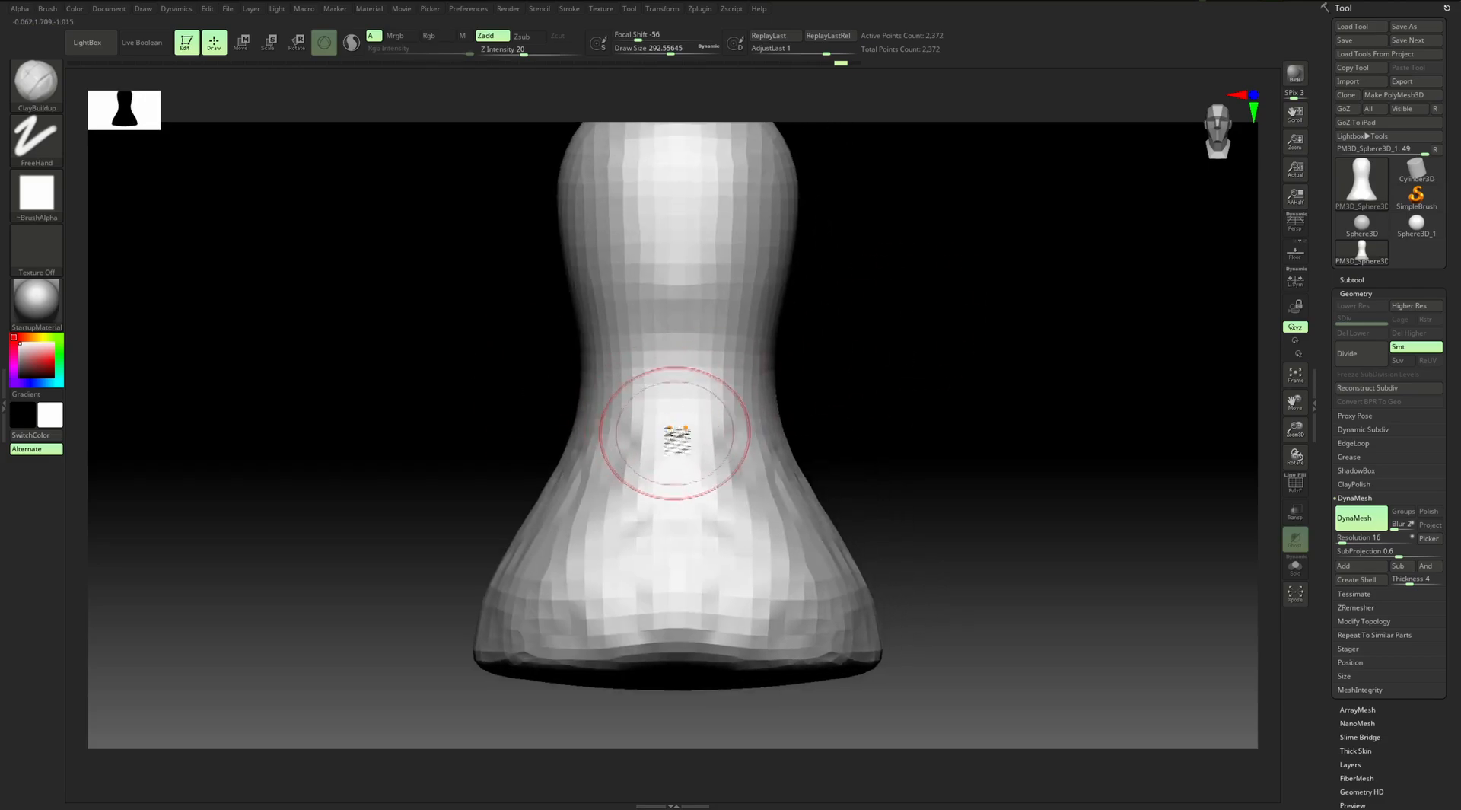
left_click_drag(845, 364, 833, 379)
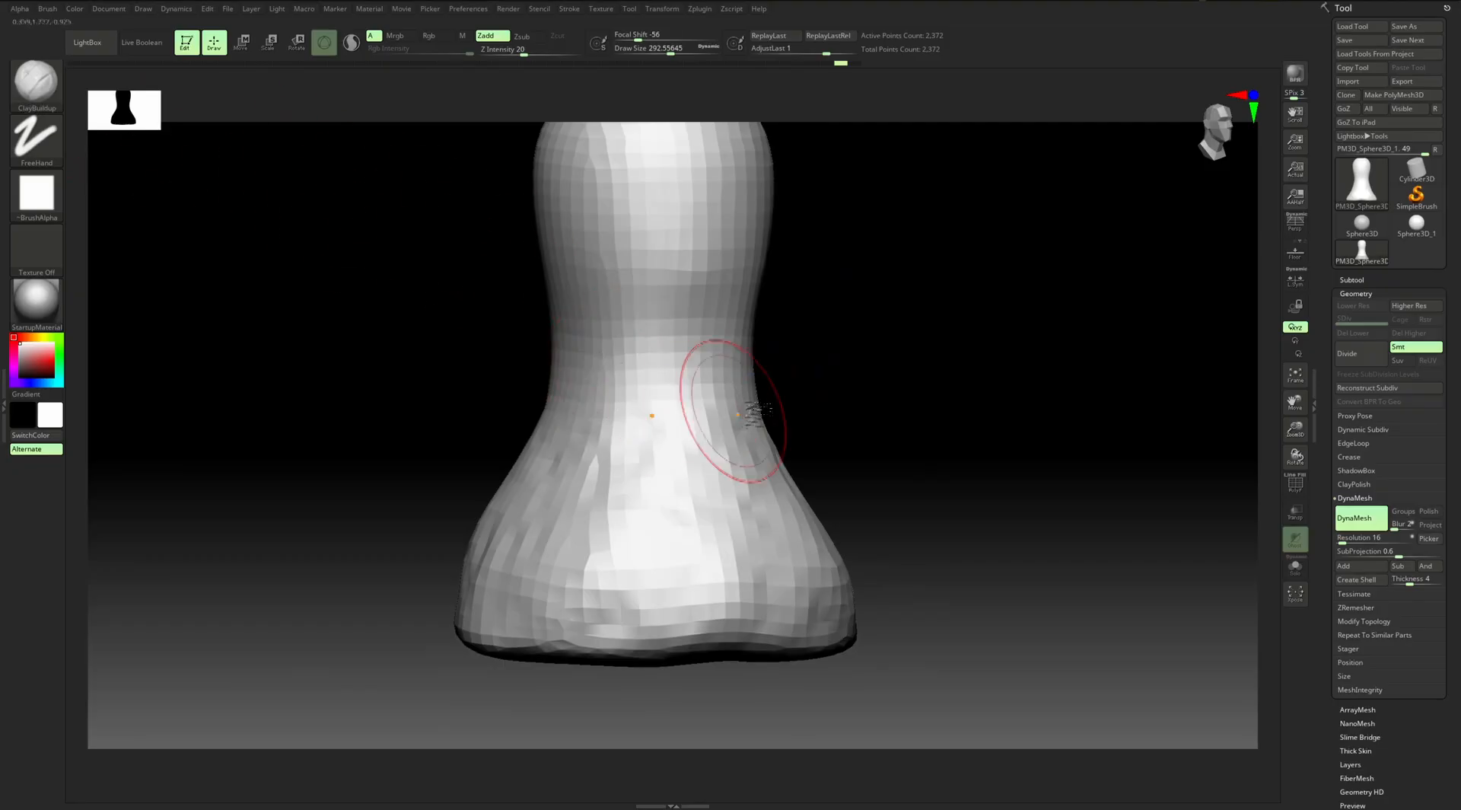
key("ctrl")
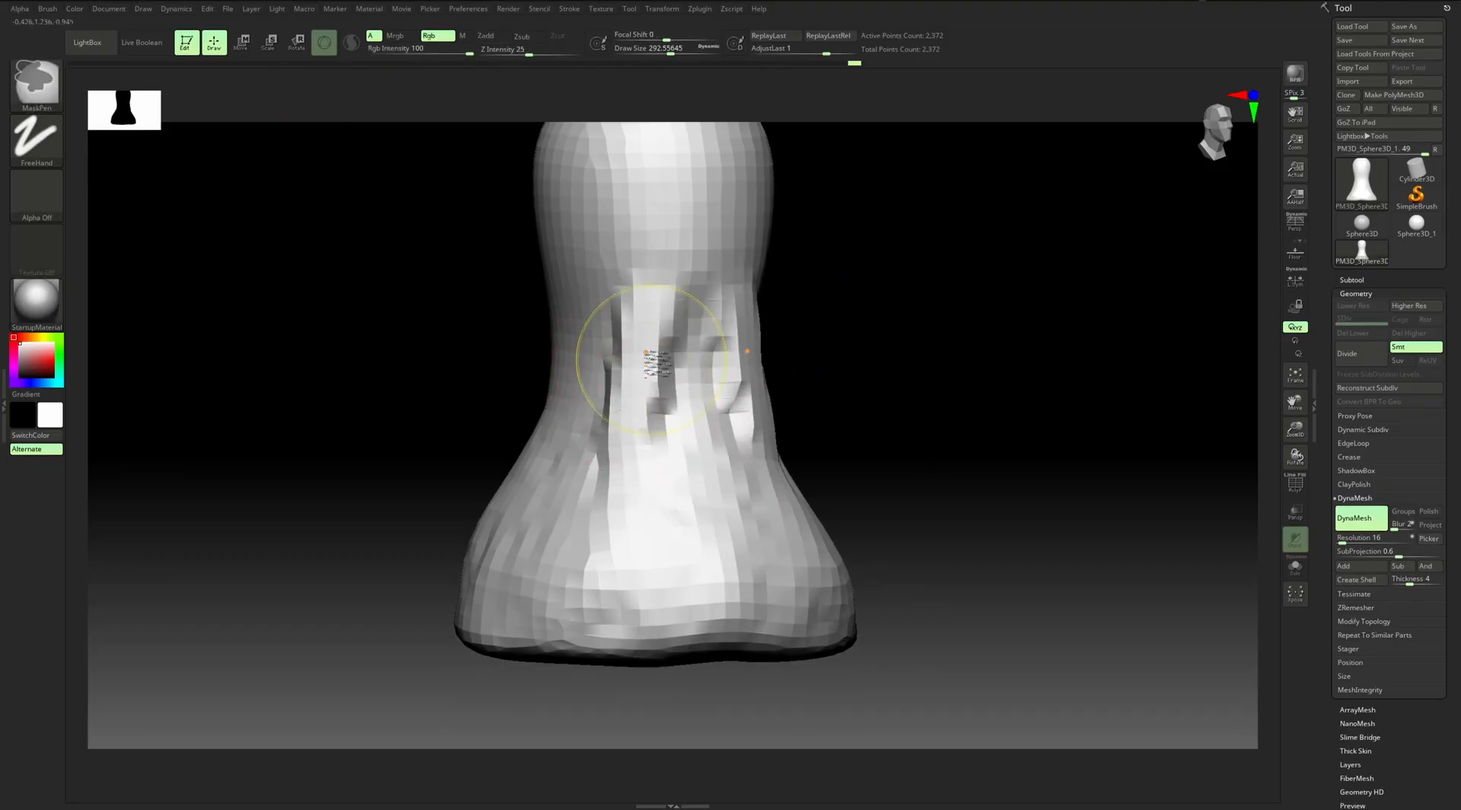
key("ctrl+z")
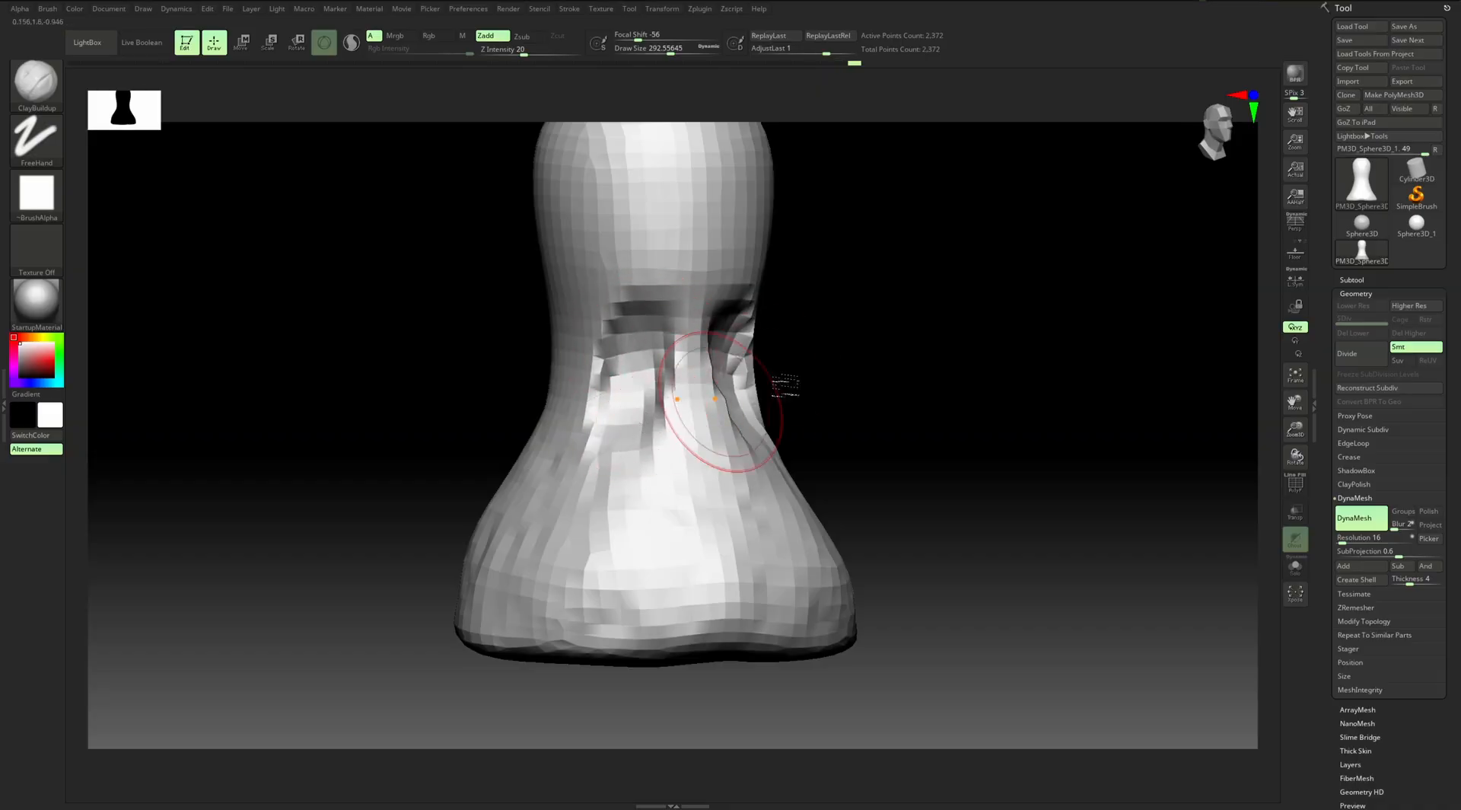
Thicken the lower rim of the base with ClayBuildup strokes while viewing it from below
left_click_drag(861, 417, 788, 456)
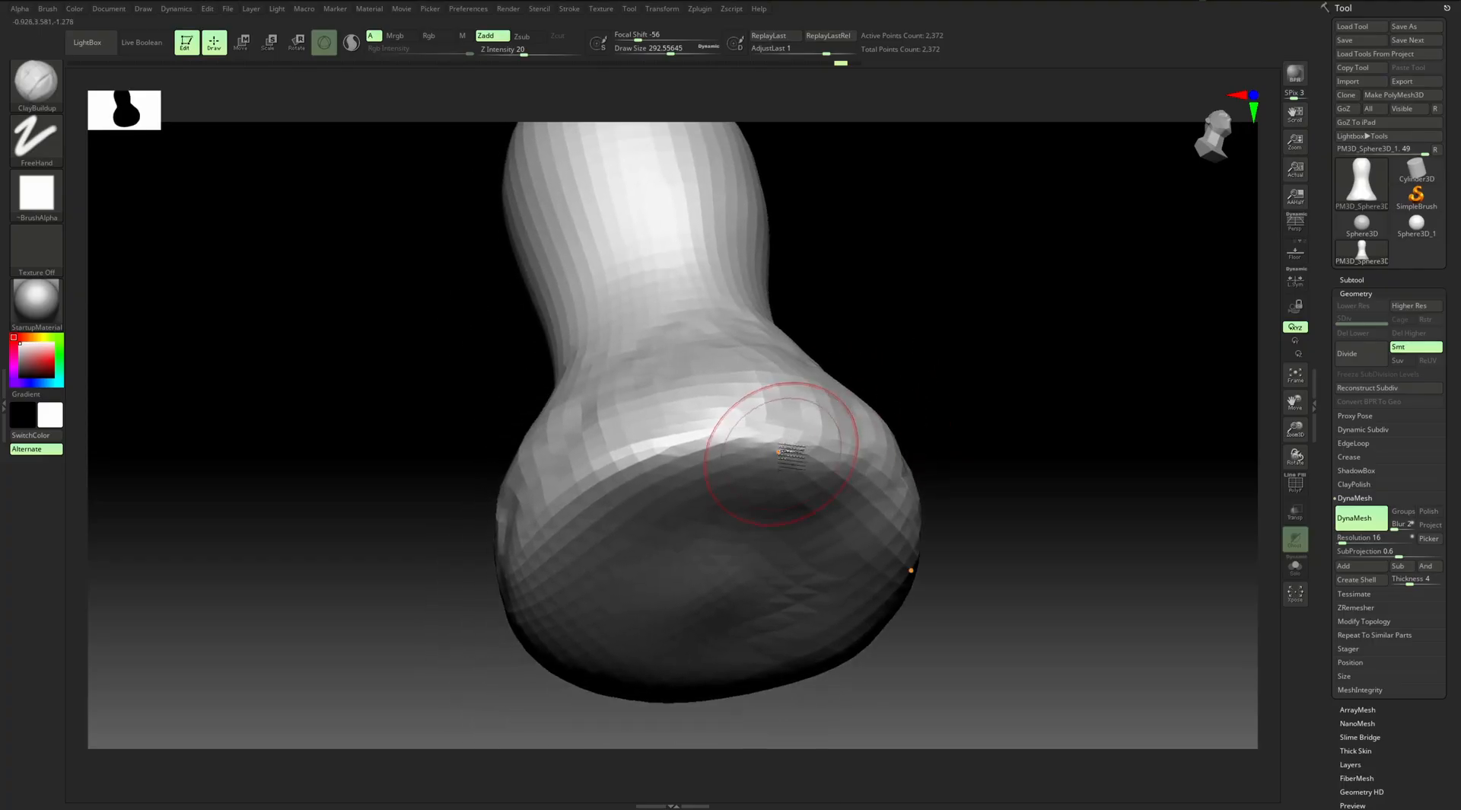
left_click_drag(853, 401, 776, 436)
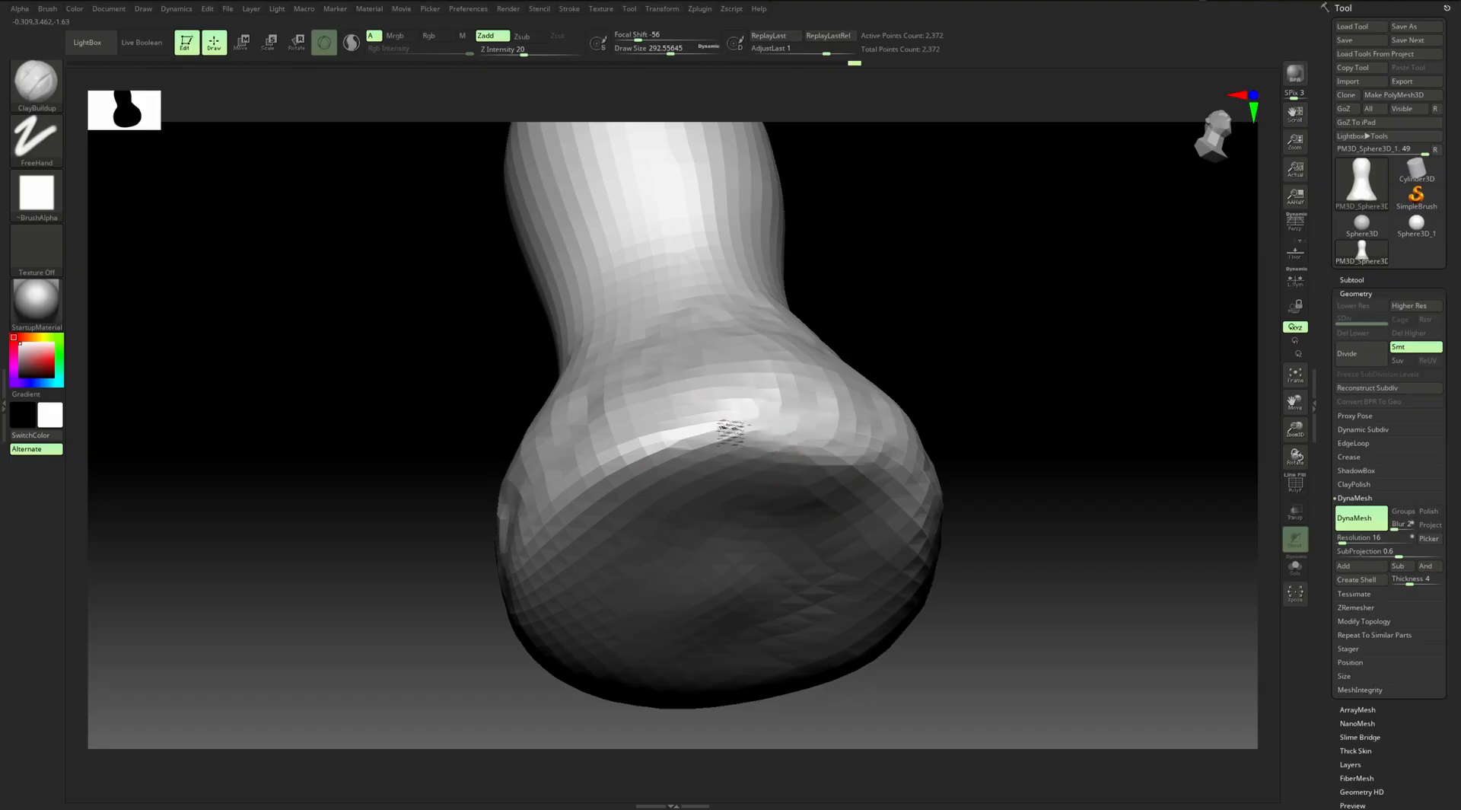
left_click_drag(587, 504, 562, 519)
mouse_move(887, 357)
left_mouse_down()
mouse_move(949, 306)
mouse_move(883, 343)
left_mouse_up()
left_click_drag(528, 560, 550, 544)
left_click_drag(898, 351, 822, 345)
mouse_move(561, 561)
left_mouse_down()
mouse_move(597, 518)
mouse_move(585, 484)
left_mouse_up()
left_click_drag(598, 435, 609, 426)
Continue the ClayBuildup strokes along the rest of the base's rim and outer sides
mouse_move(837, 381)
left_mouse_down()
mouse_move(761, 358)
mouse_move(704, 369)
left_mouse_up()
left_click_drag(954, 309, 860, 335)
mouse_move(746, 380)
left_mouse_down()
mouse_move(647, 438)
mouse_move(581, 571)
left_mouse_up()
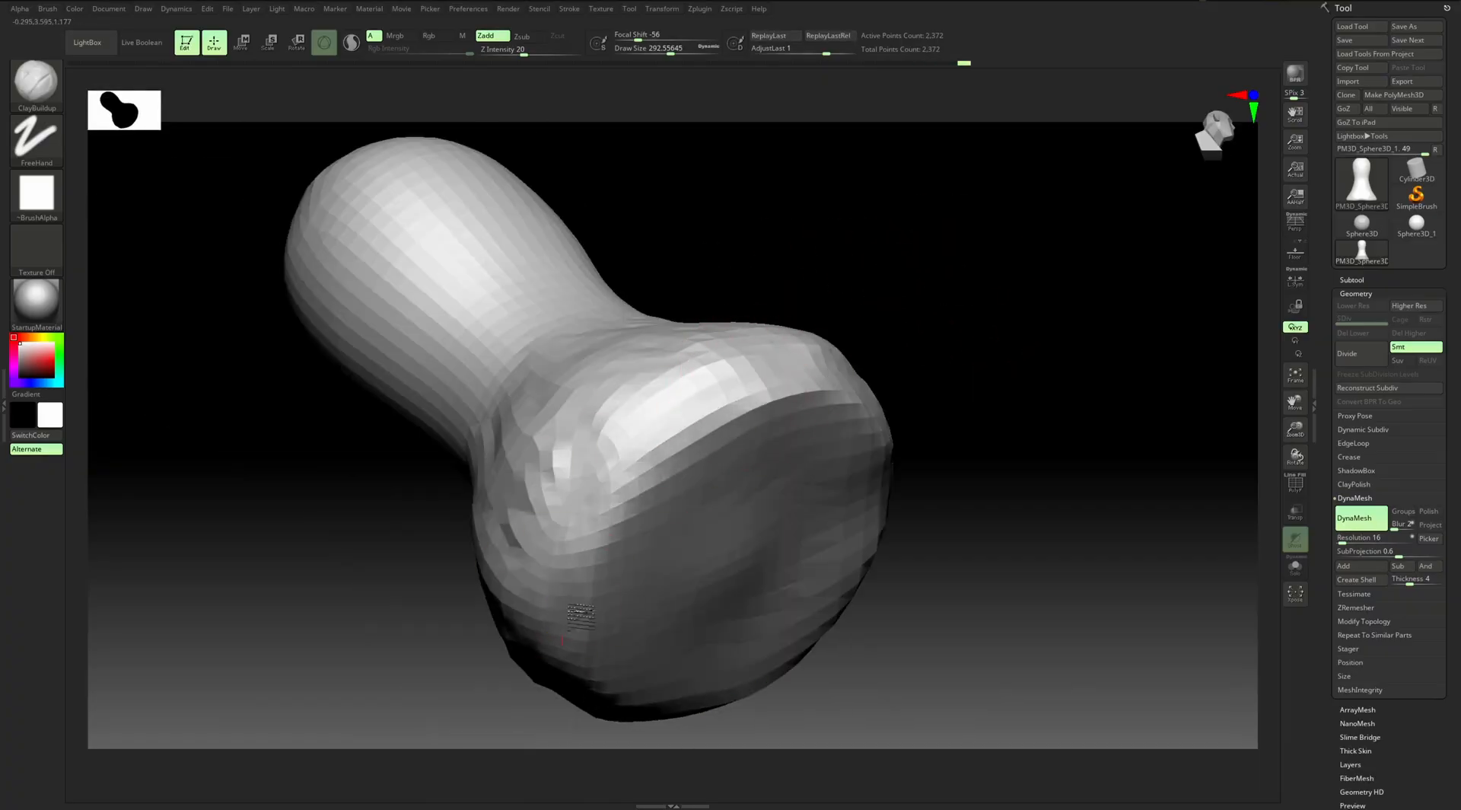
left_click_drag(933, 309, 867, 354)
left_click_drag(710, 442, 719, 435)
left_click_drag(990, 334, 876, 365)
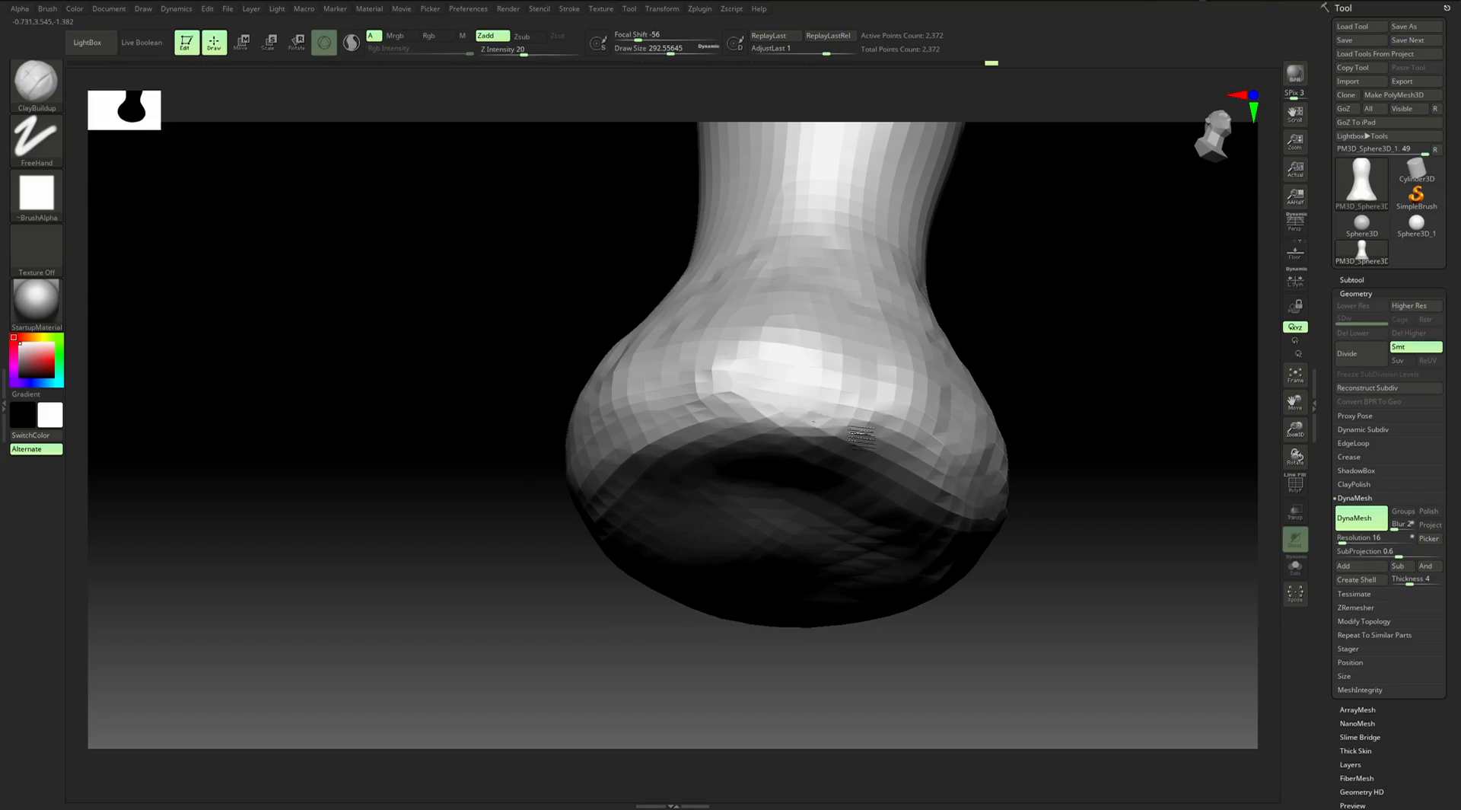
left_click_drag(1035, 355, 966, 388)
left_click_drag(877, 404, 715, 419)
left_click_drag(1058, 319, 982, 327)
mouse_move(731, 396)
left_mouse_down()
mouse_move(639, 428)
mouse_move(483, 427)
left_mouse_up()
mouse_move(951, 316)
left_mouse_down()
mouse_move(896, 360)
mouse_move(936, 401)
mouse_move(834, 380)
mouse_move(836, 419)
mouse_move(816, 432)
left_mouse_up()
Enlarge the Draw Size to about 445 and smooth the clay strokes on the base with the Smooth brush
key("s")
key("s")
left_click(796, 448)
key("s")
left_click(688, 515)
mouse_move(606, 557)
left_mouse_down("shift")
mouse_move(580, 526)
mouse_move(681, 529)
mouse_move(784, 565)
left_mouse_up("shift")
left_click_drag(943, 526, 855, 506)
mouse_move(712, 487)
left_mouse_down("shift")
mouse_move(685, 559)
mouse_move(704, 544)
left_mouse_up("shift")
left_click_drag(845, 504, 678, 487)
mouse_move(679, 487)
left_mouse_down("alt")
mouse_move(822, 469)
mouse_move(766, 548)
mouse_move(864, 529)
left_mouse_up("alt")
left_click_drag(1005, 460, 930, 457)
left_click_drag(829, 542, 805, 555, "shift")
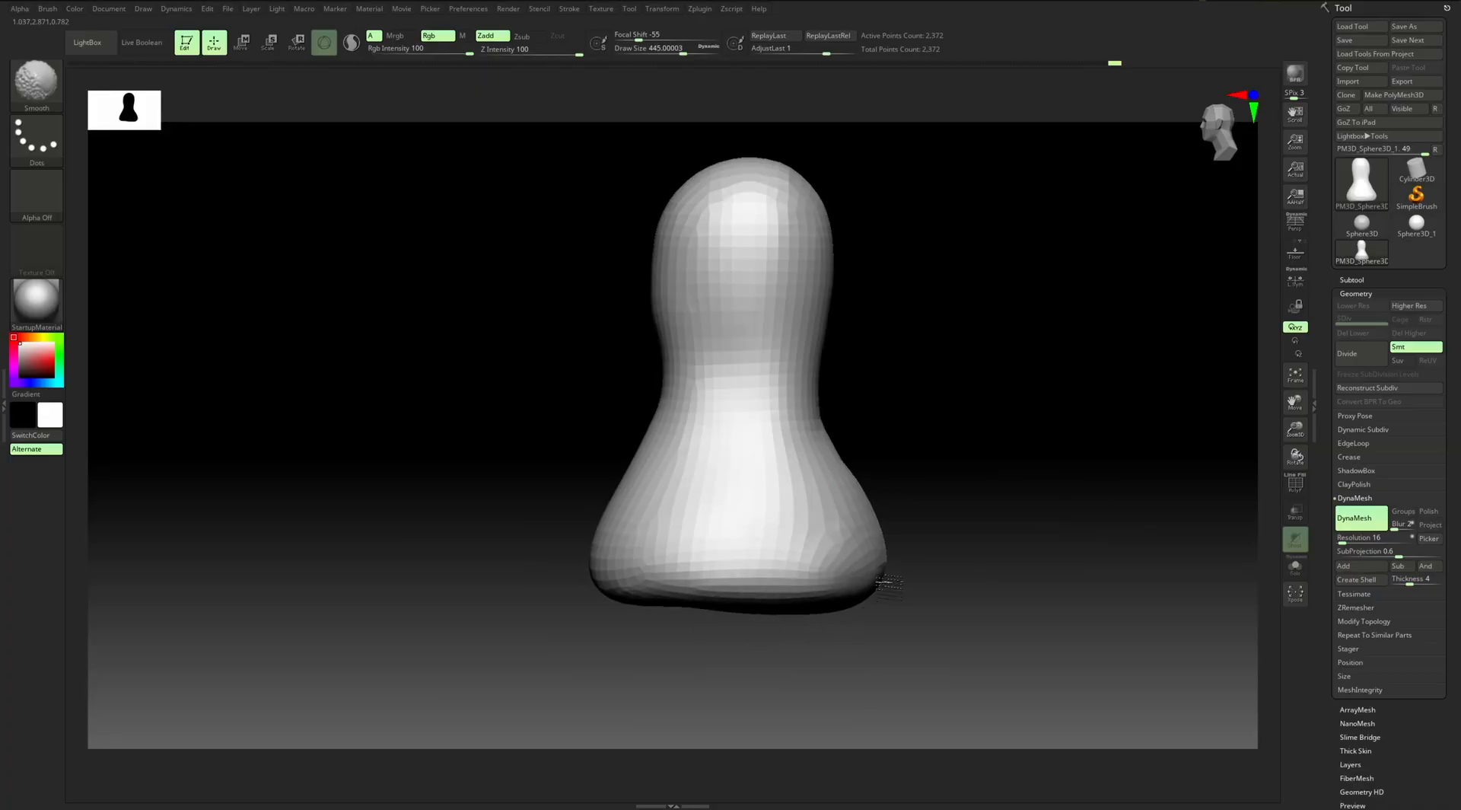
Smooth the remaining sides of the base and the waist from all around, finishing in front view
left_click_drag(946, 441, 711, 449, "alt")
mouse_move(818, 494)
left_mouse_down("shift")
mouse_move(822, 538)
mouse_move(926, 561)
left_mouse_up("shift")
left_click_drag(1061, 397, 940, 400, "alt")
left_click_drag(940, 399, 863, 426)
left_click_drag(833, 475, 898, 474, "shift")
left_click_drag(898, 473, 851, 472, "alt")
mouse_move(638, 585)
left_mouse_down("shift")
mouse_move(736, 572)
mouse_move(610, 336)
mouse_move(638, 411)
left_mouse_up("shift")
left_click_drag(812, 343, 806, 332, "shift")
left_click_drag(630, 381, 609, 577, "shift")
left_click_drag(826, 548, 815, 454)
mouse_move(633, 658)
left_mouse_down("shift")
mouse_move(628, 713)
mouse_move(535, 620)
left_mouse_up("shift")
mouse_move(761, 472)
left_mouse_down()
mouse_move(774, 512)
mouse_move(841, 479)
mouse_move(890, 476)
left_mouse_up()
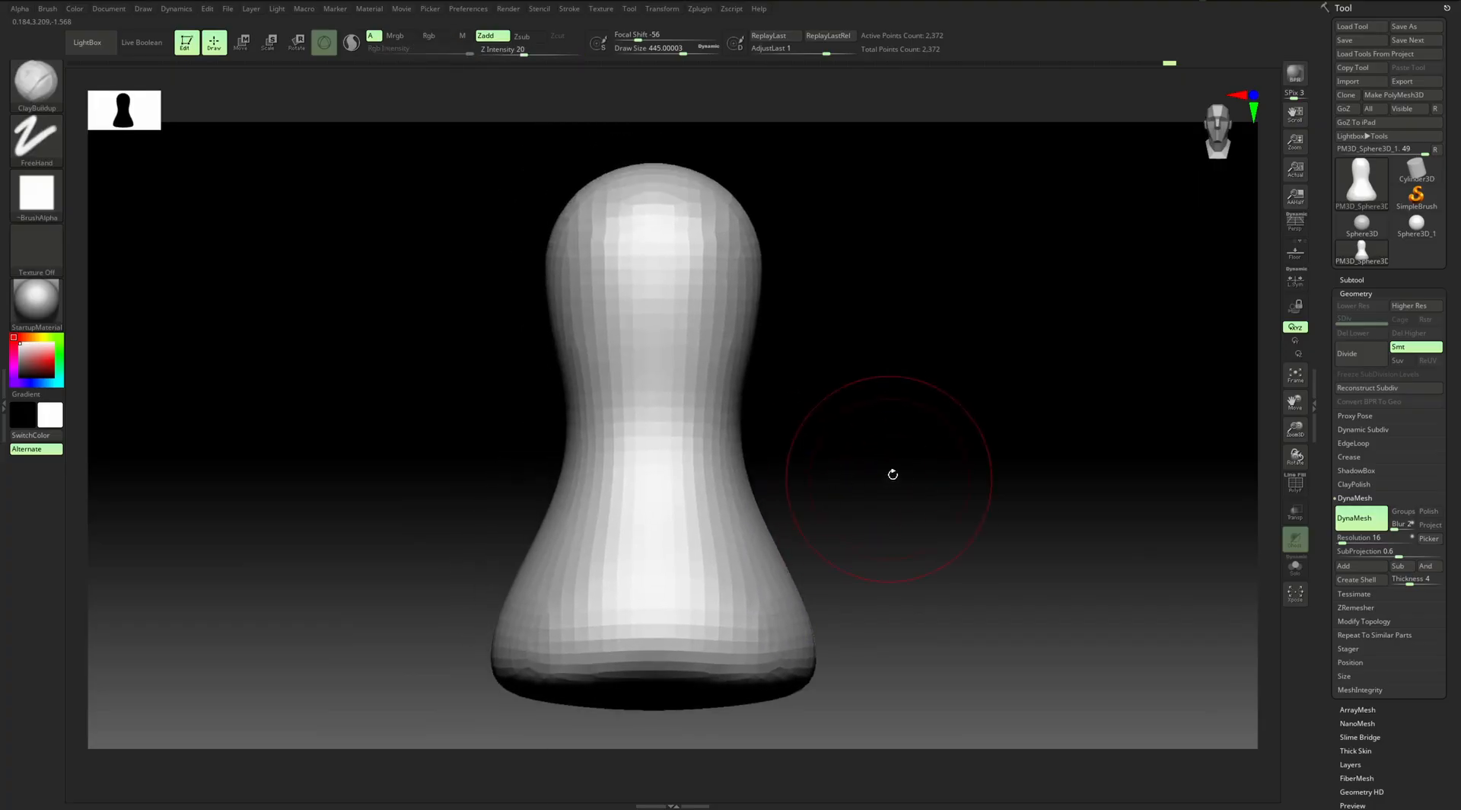
Reduce the Draw Size to about 318 and briefly check the model's polyframe
key("s")
left_click_drag(850, 433, 853, 433)
left_click_drag(801, 429, 813, 439, "alt")
key("s")
left_click_drag(792, 388, 787, 388)
key("shift+f")
key("shift+f")
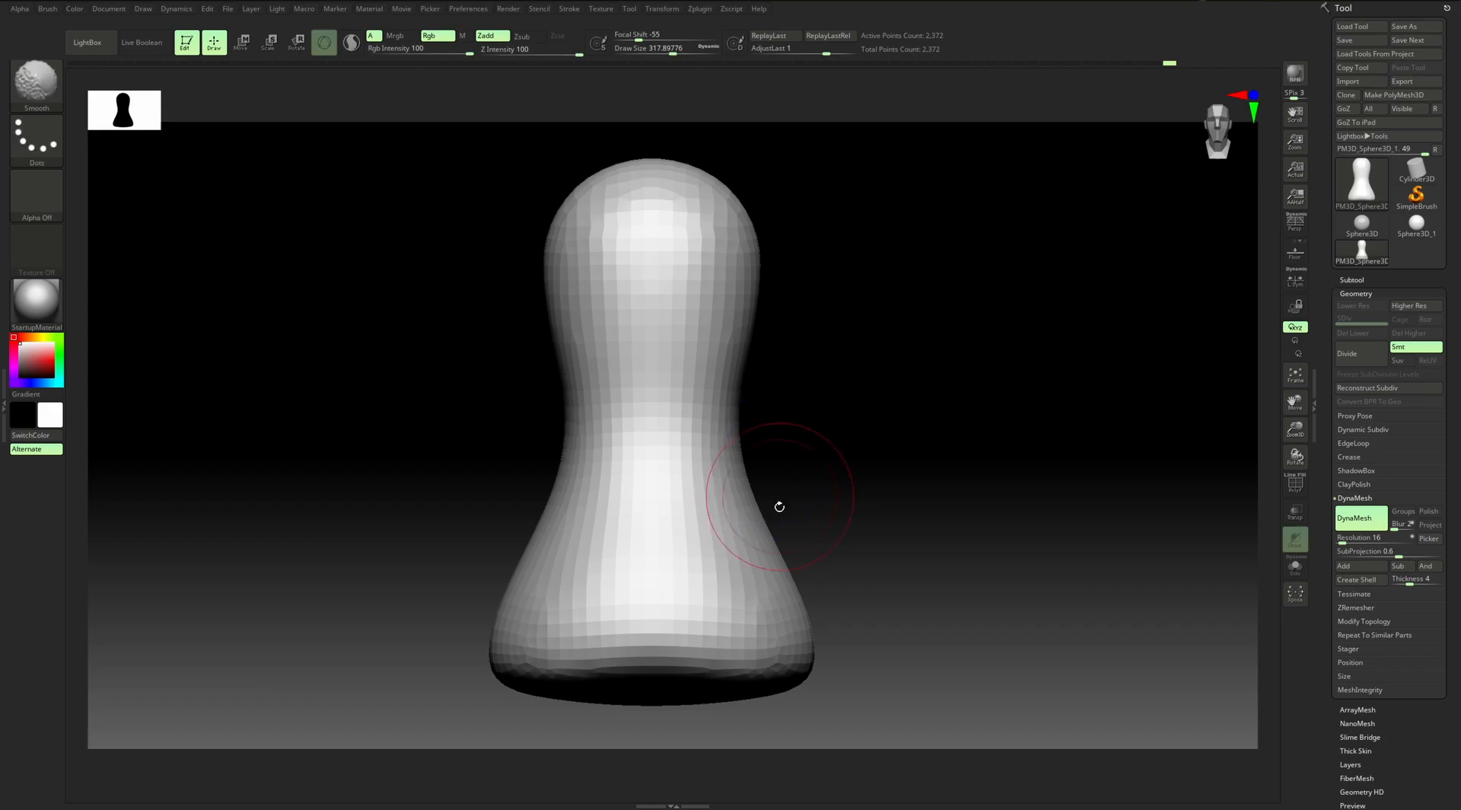
Set the DynaMesh resolution to 128 and reduce the Draw Size to about 286
left_click_drag(881, 450, 887, 445, "alt")
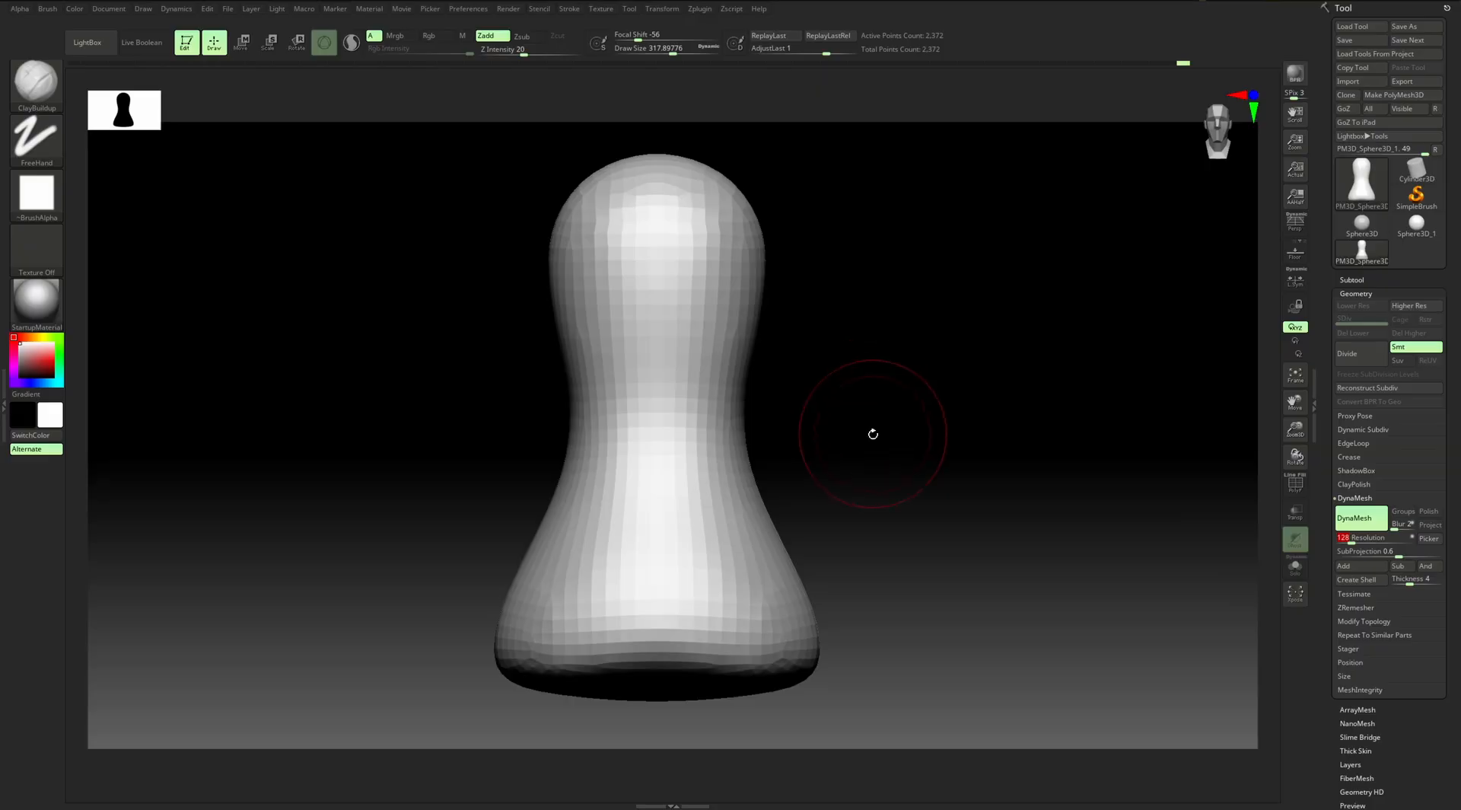
left_click_drag(883, 427, 831, 417)
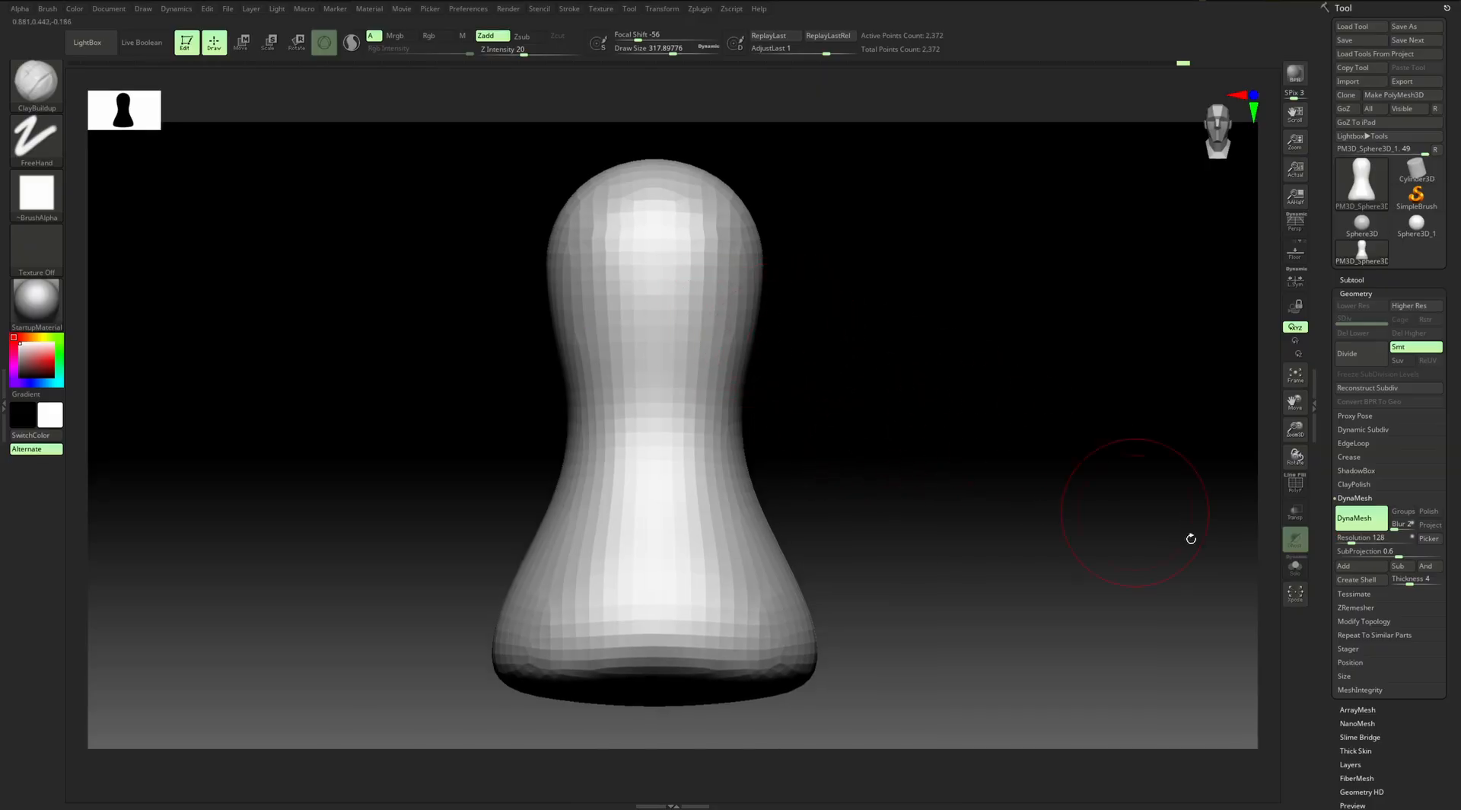
mouse_move(891, 418)
left_mouse_down()
mouse_move(867, 427)
mouse_move(831, 405)
mouse_move(899, 392)
mouse_move(876, 409)
left_mouse_up()
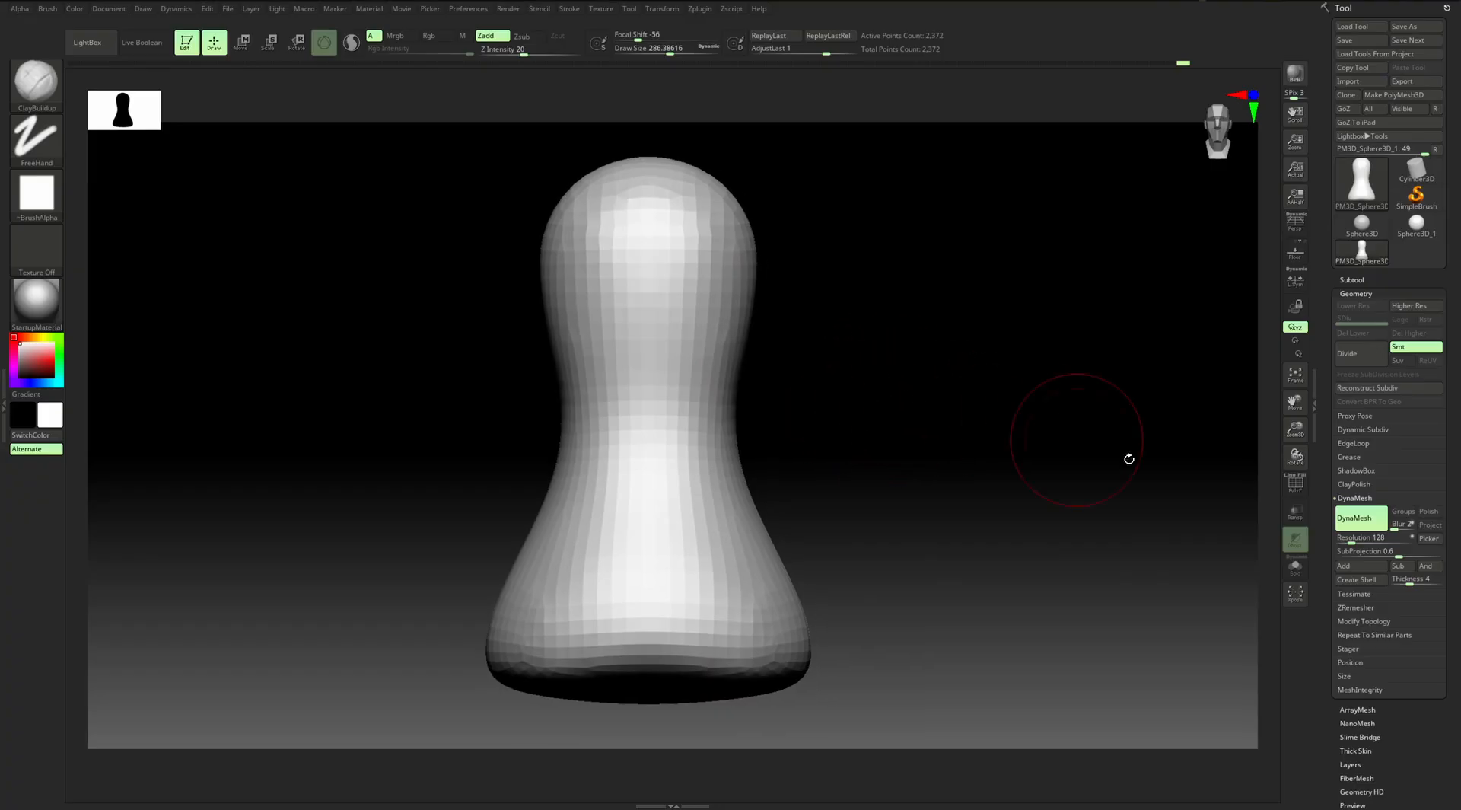
Try reapplying DynaMesh directly from its settings at resolution 128 and check the mesh density with the polyframe
left_click(1361, 519)
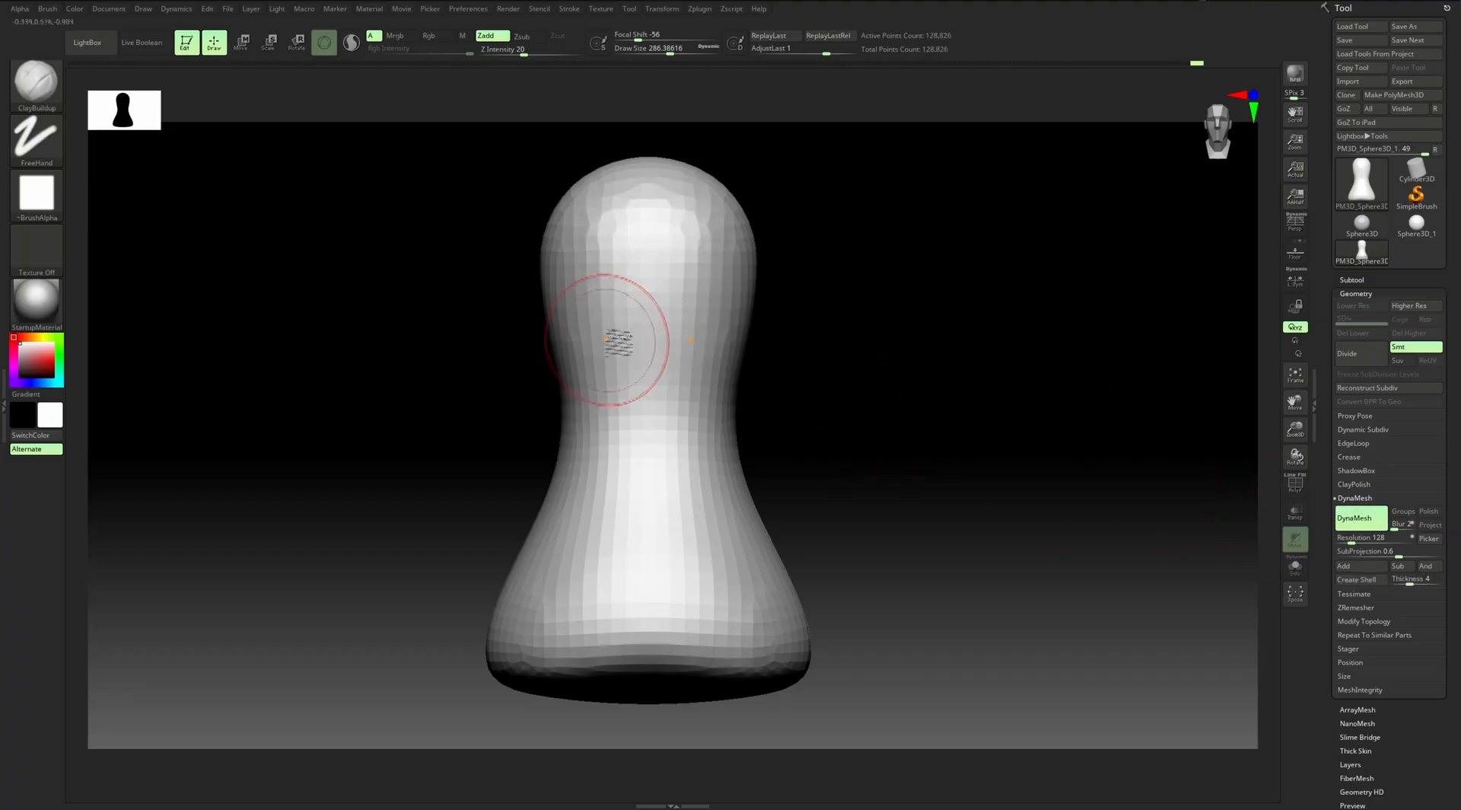
key("shift")
key("shift+f")
mouse_move(844, 393)
left_mouse_down()
mouse_move(860, 395)
mouse_move(829, 407)
left_mouse_up()
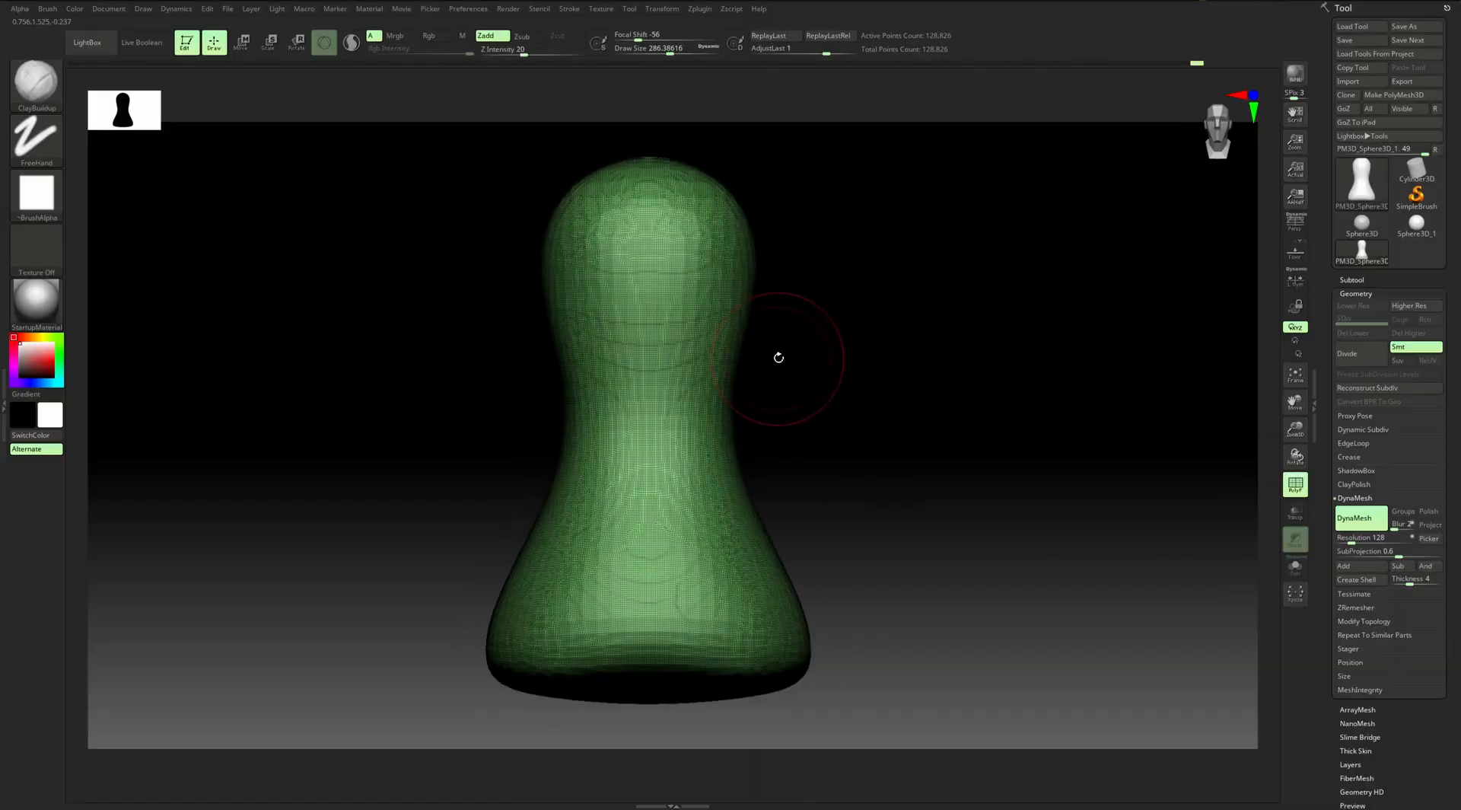
Undo the DynaMesh remesh and hide the polyframe
key("ctrl+z")
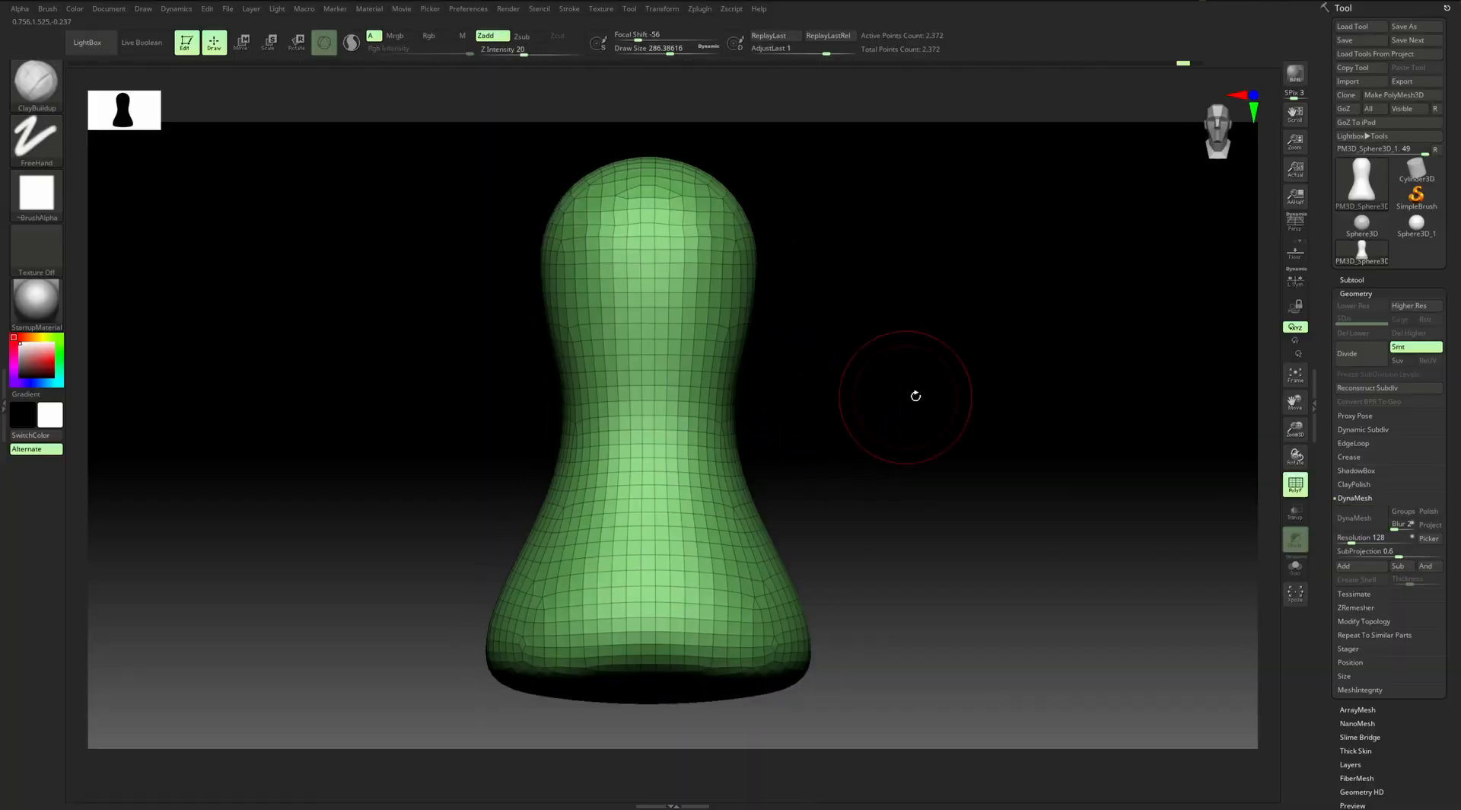
key("ctrl+z")
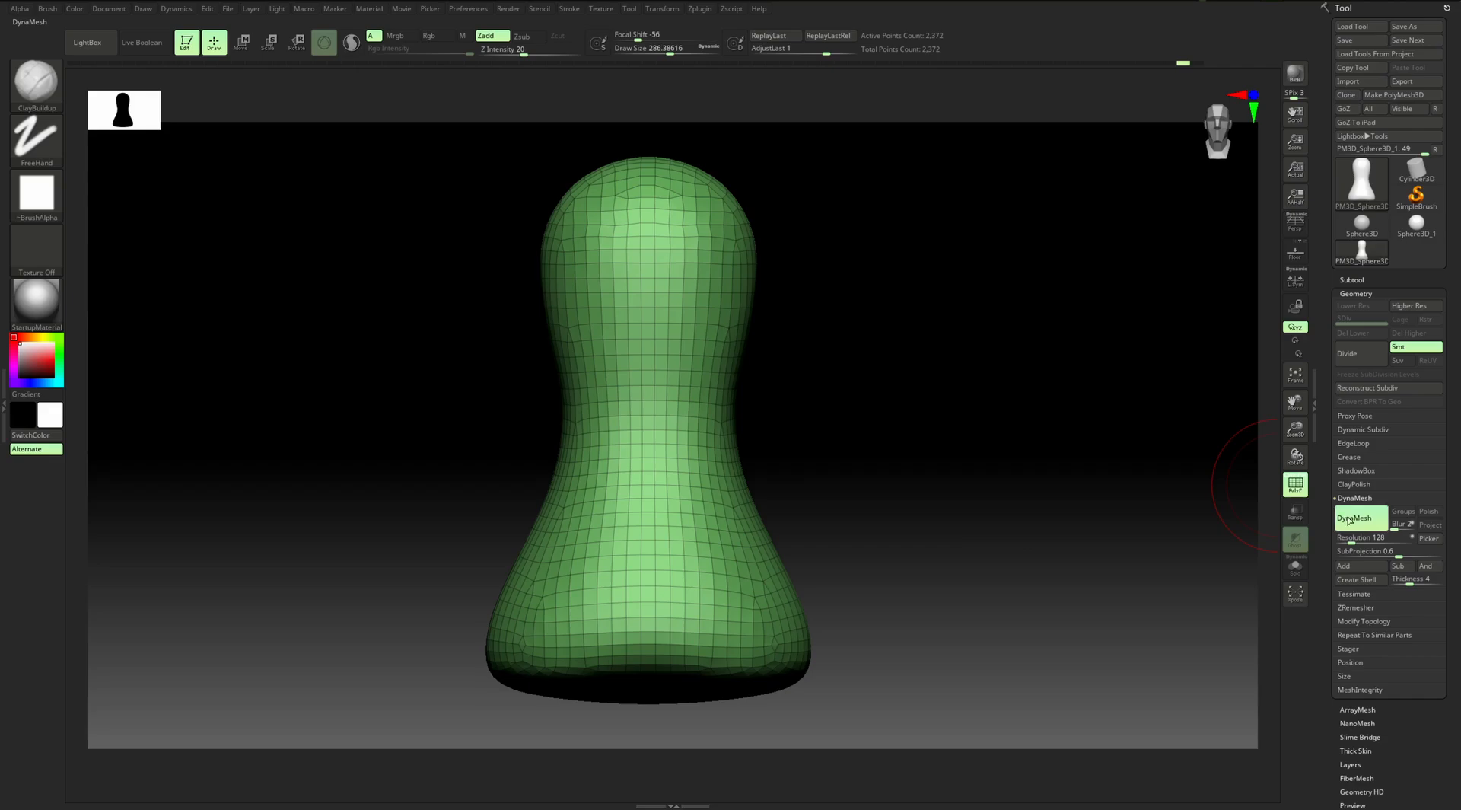
key("shift+f")
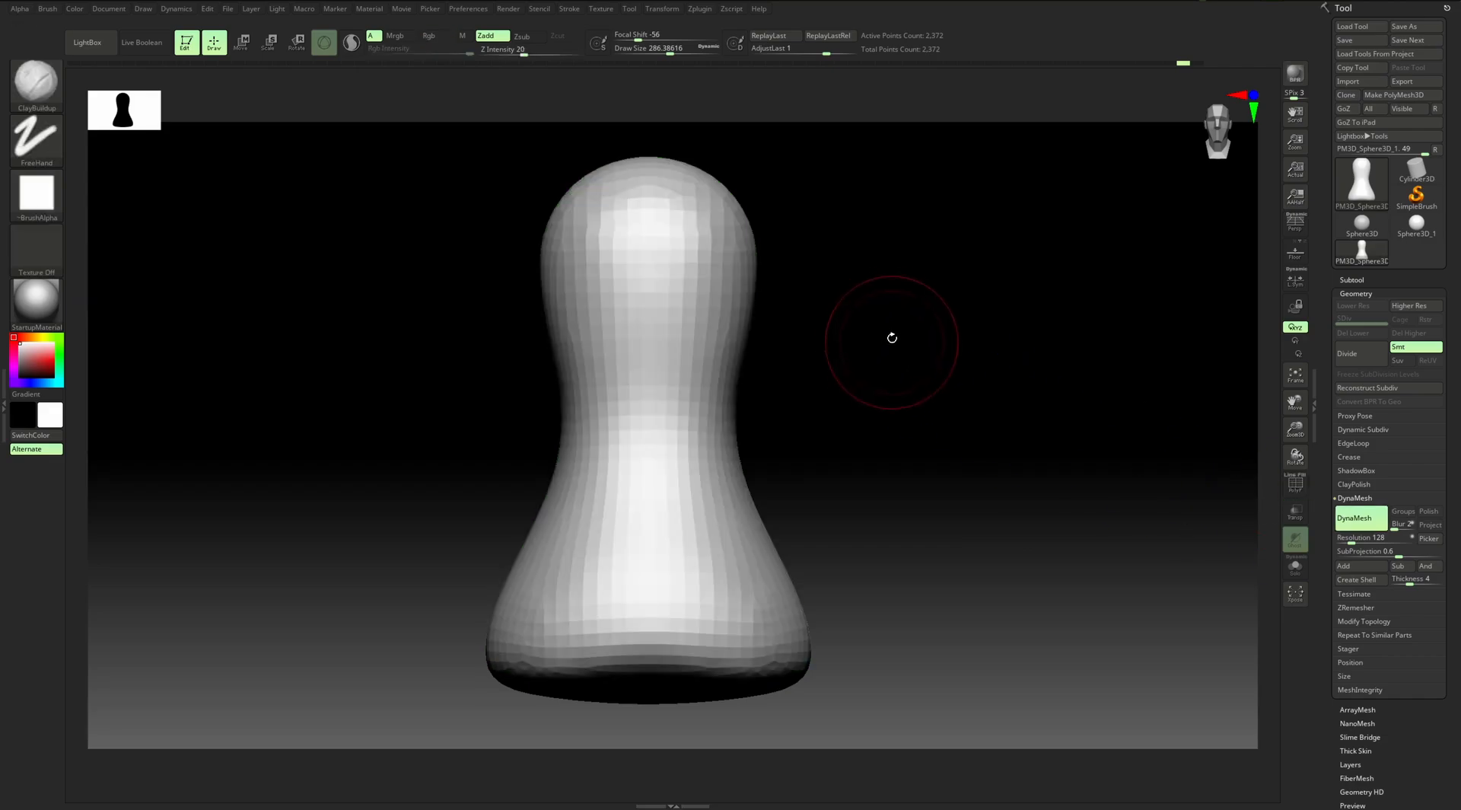
Remesh the model at DynaMesh resolution 128 with the empty-canvas gesture and check the mesh with the polyframe
key("ctrl")
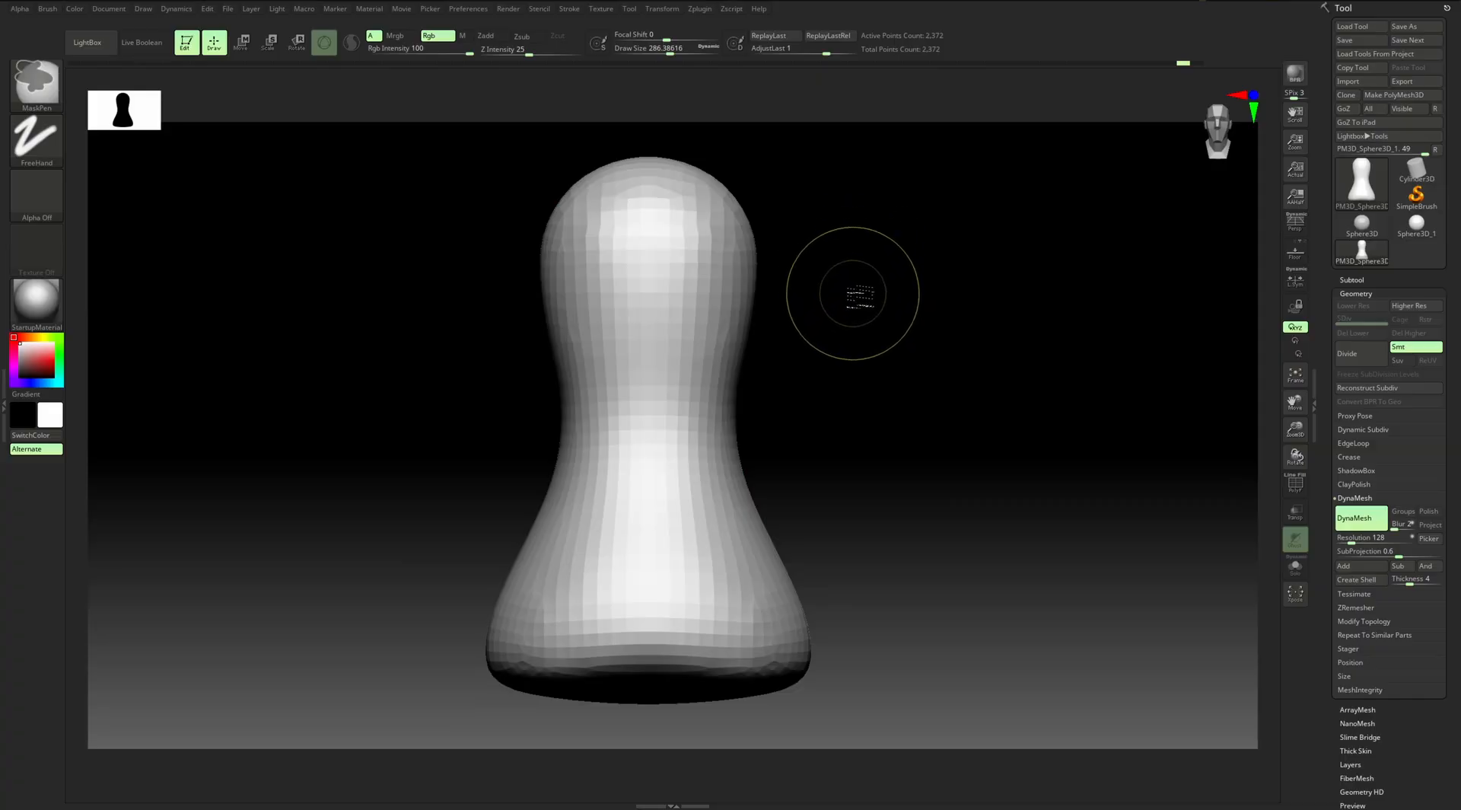
mouse_move(898, 314)
left_mouse_down("ctrl")
mouse_move(1090, 481)
mouse_move(1069, 486)
left_mouse_up("ctrl")
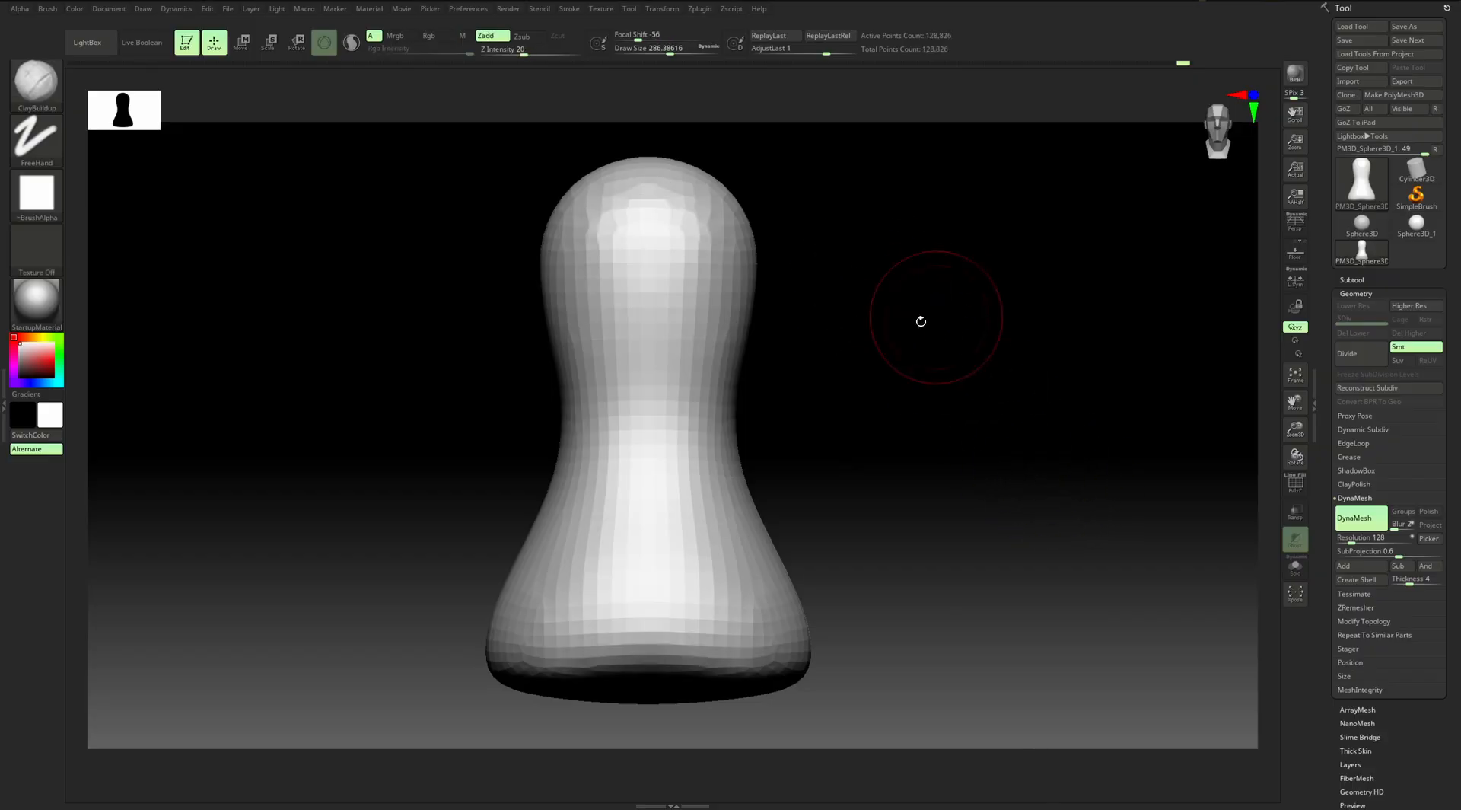
key("shift+f")
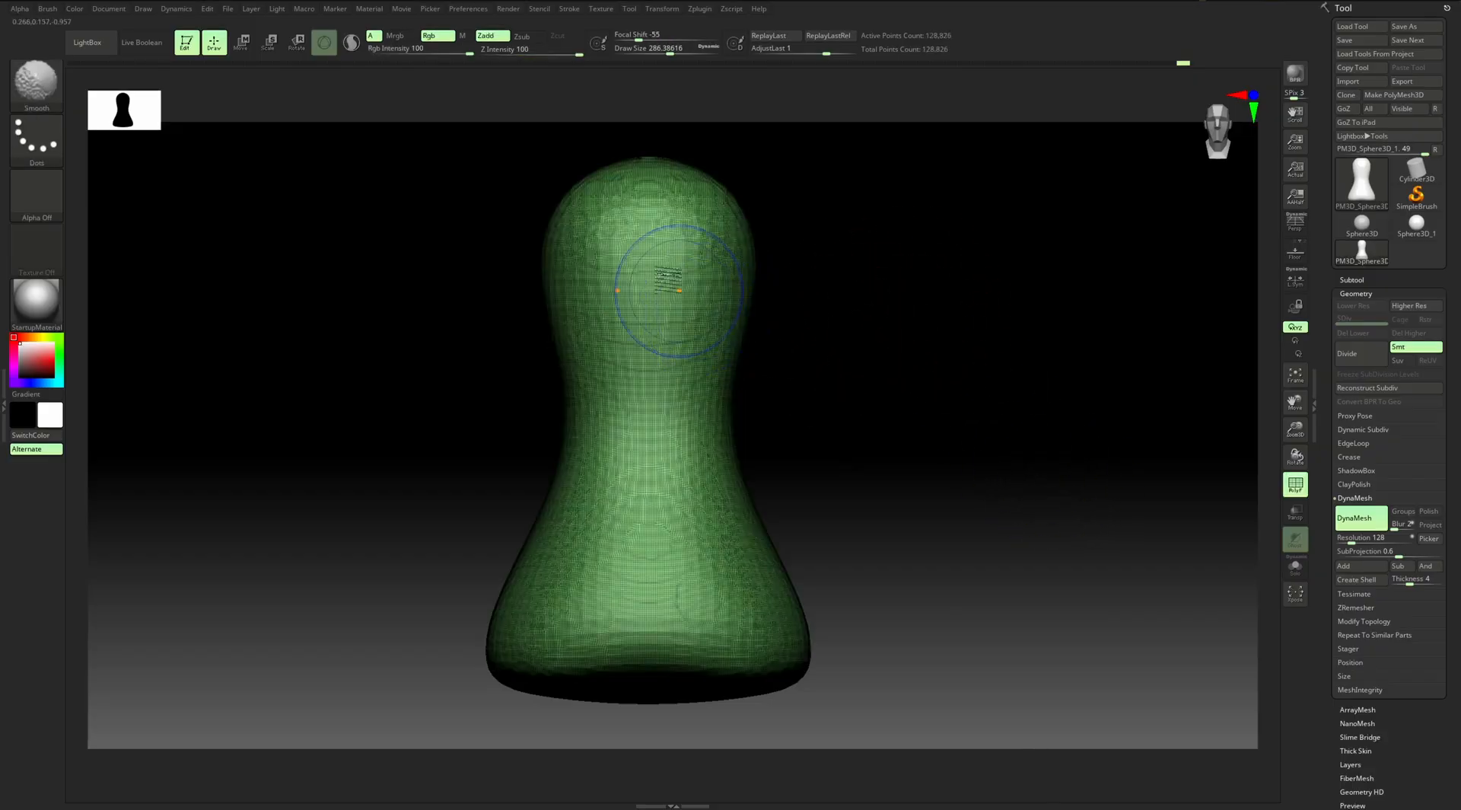
key("shift+f")
Enlarge the Draw Size to about 576 and smooth the faceted front of the model with the Smooth brush
key("s")
left_click_drag(684, 293, 697, 292)
key("shift+f")
key("shift+f")
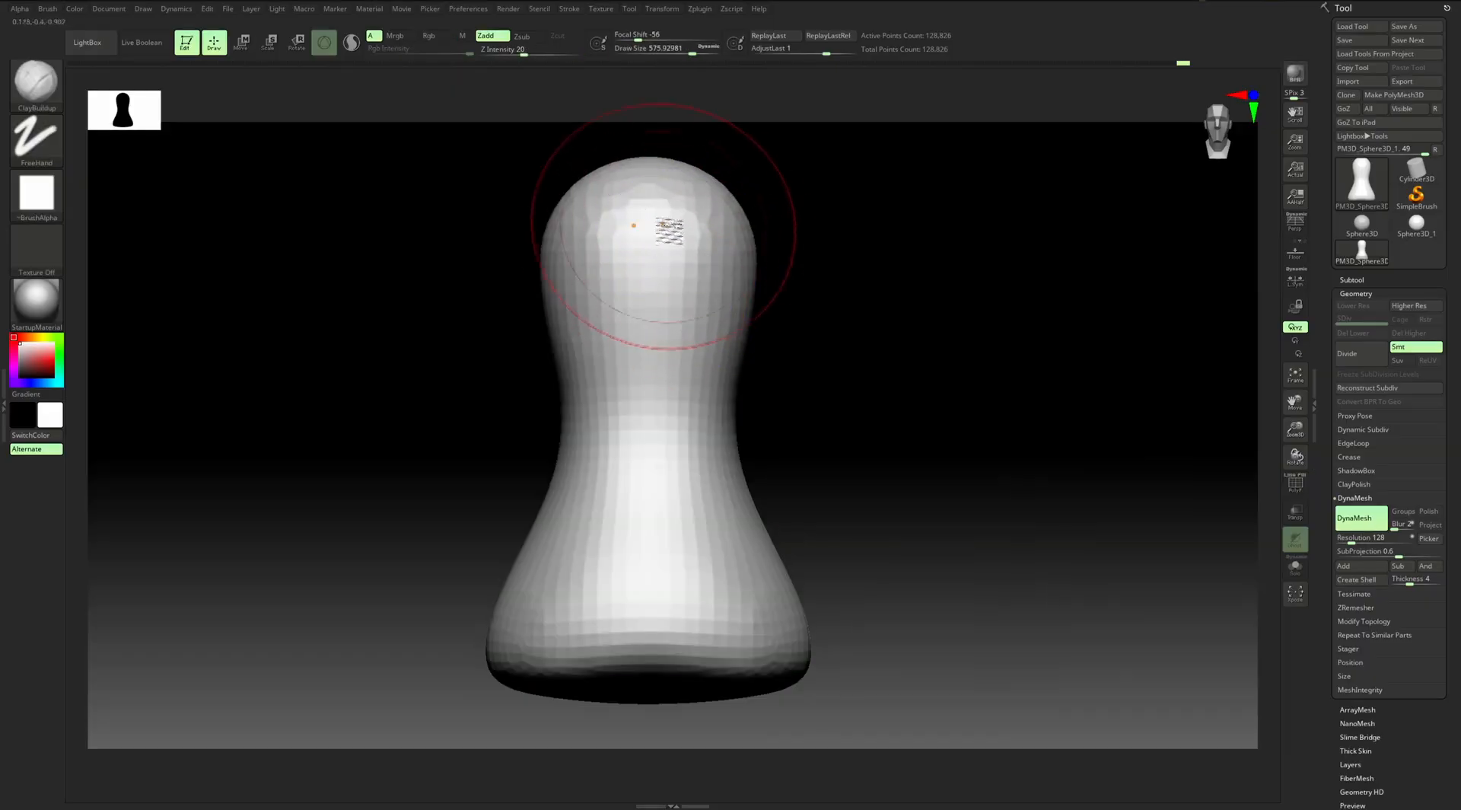
key("shift+f")
key("shift+f")
mouse_move(785, 278)
left_mouse_down("alt")
mouse_move(799, 271)
mouse_move(787, 302)
left_mouse_up("alt")
key("shift")
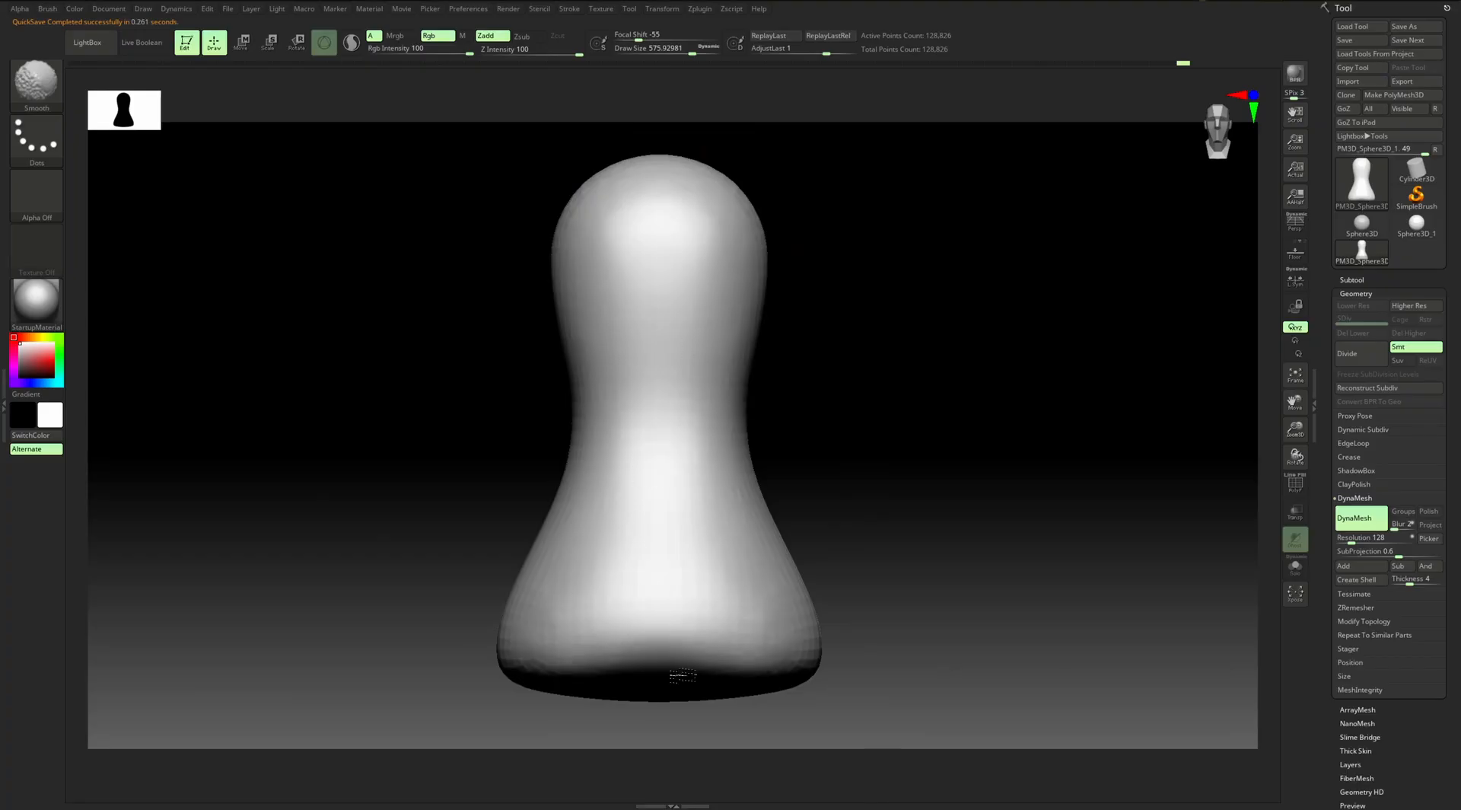
left_click_drag(516, 604, 533, 571, "shift")
Smooth the faceting on the sides and back of the model from all around, finishing in front view
left_click_drag(860, 415, 878, 432)
left_click_drag(877, 432, 951, 418, "alt")
left_click_drag(627, 525, 626, 601, "shift")
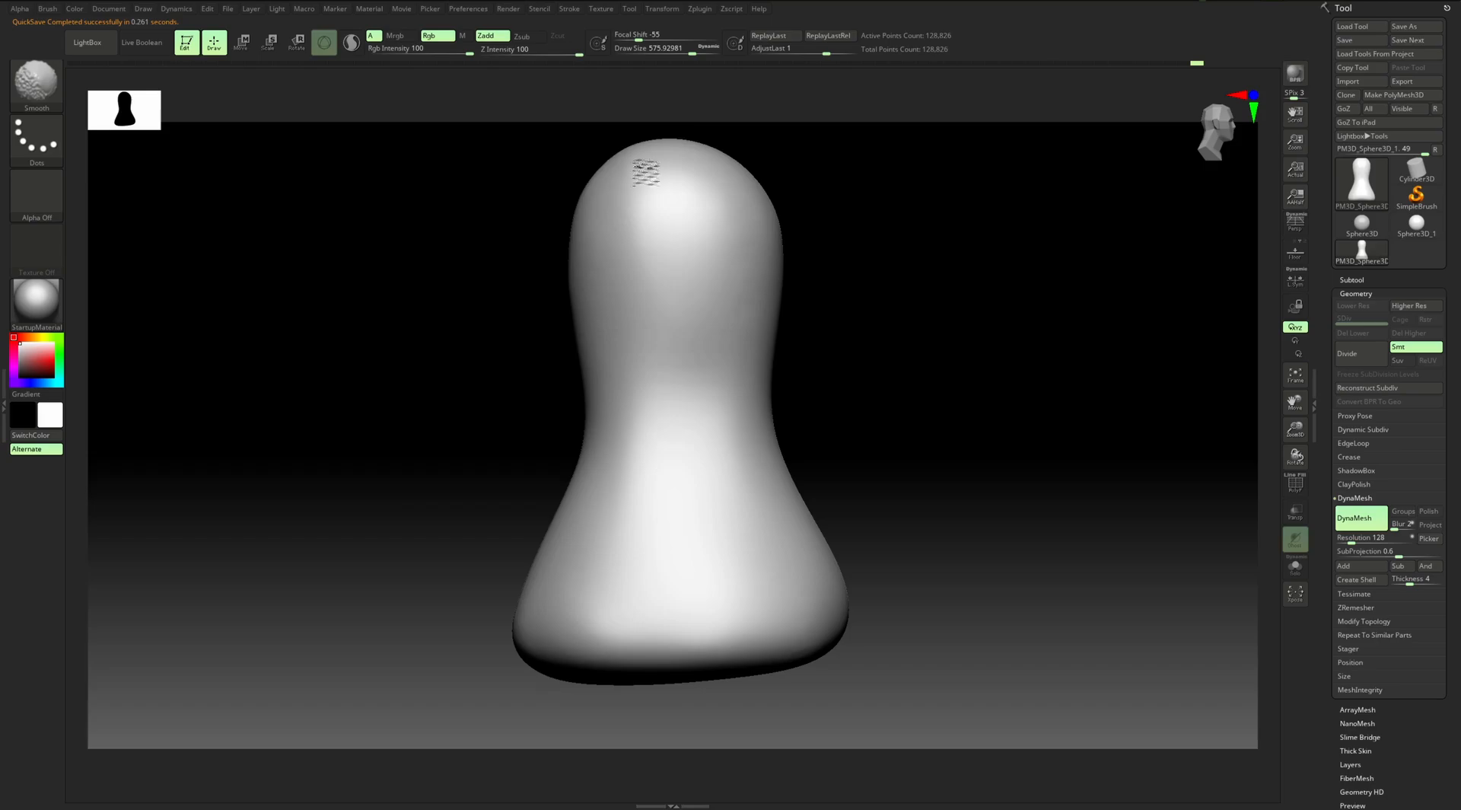
left_click_drag(581, 603, 580, 613, "shift")
left_click_drag(898, 426, 1065, 417)
left_click_drag(716, 601, 694, 631, "shift")
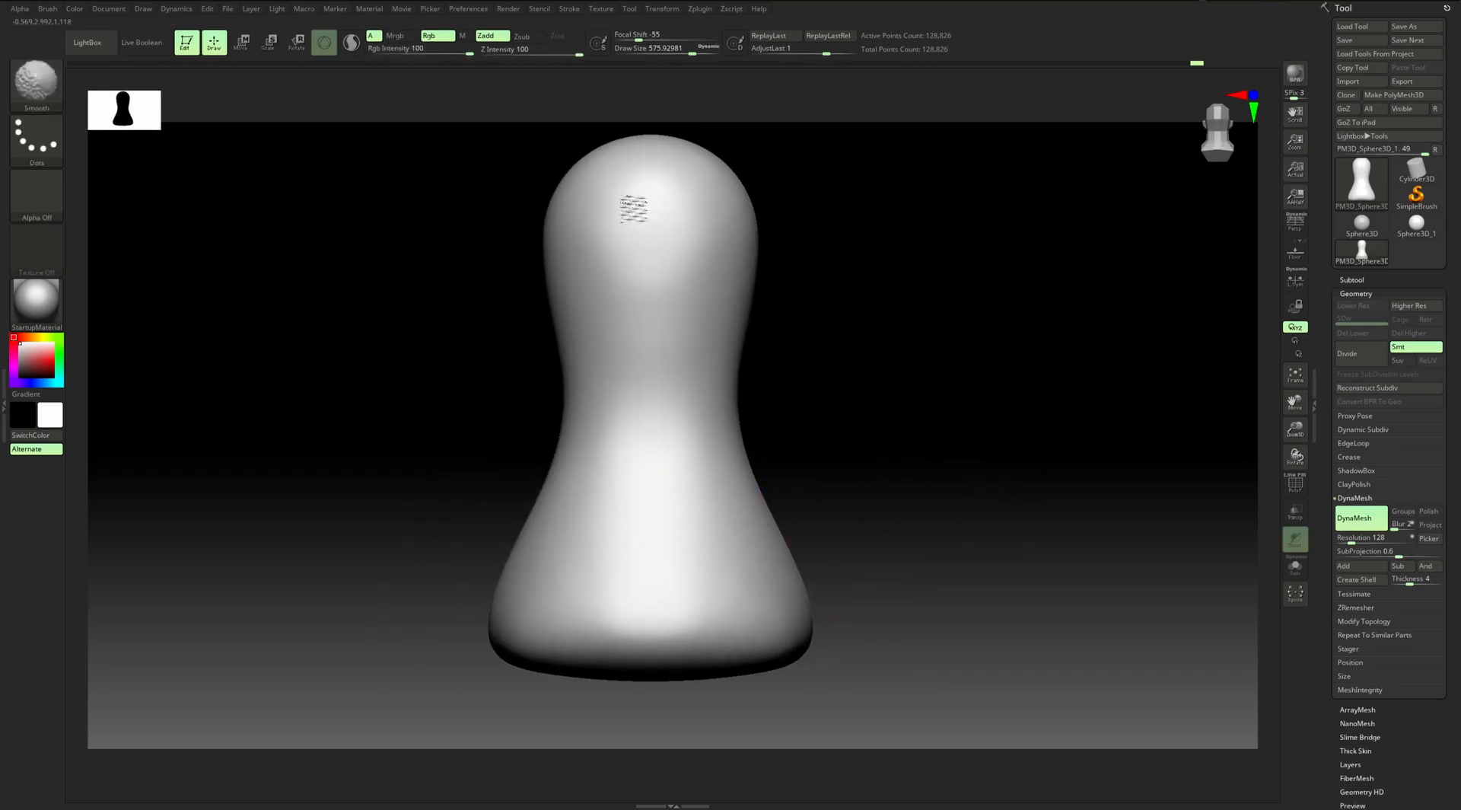
left_click_drag(787, 611, 728, 651, "shift")
left_click_drag(936, 403, 978, 405)
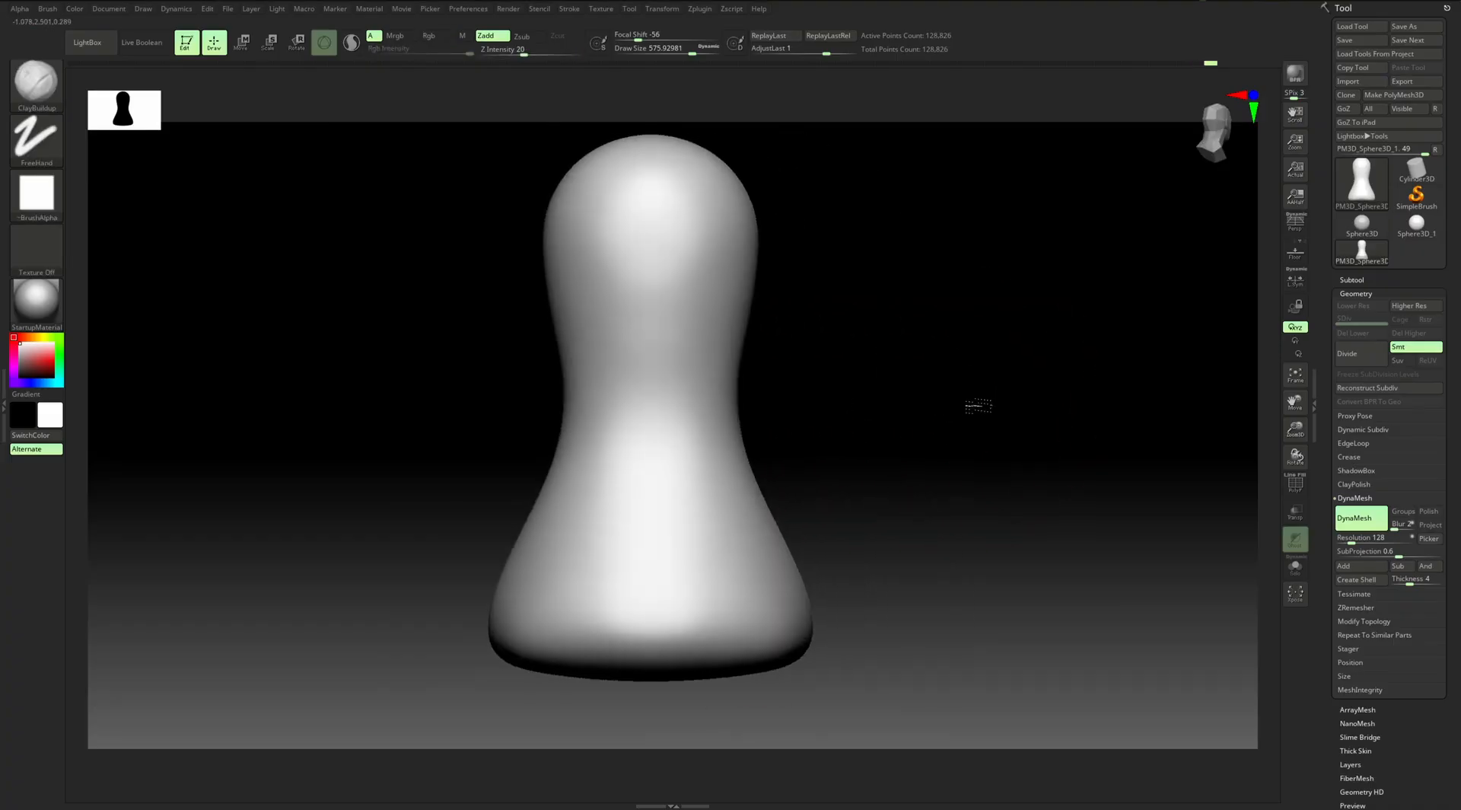
left_click_drag(851, 406, 892, 421, "alt")
mouse_move(917, 418)
left_mouse_down()
mouse_move(815, 418)
mouse_move(1034, 352)
mouse_move(890, 359)
mouse_move(799, 385)
left_mouse_up()
Reduce the Draw Size to about 251 and carve two symmetric round eye sockets into the head with ClayBuildup
key("s")
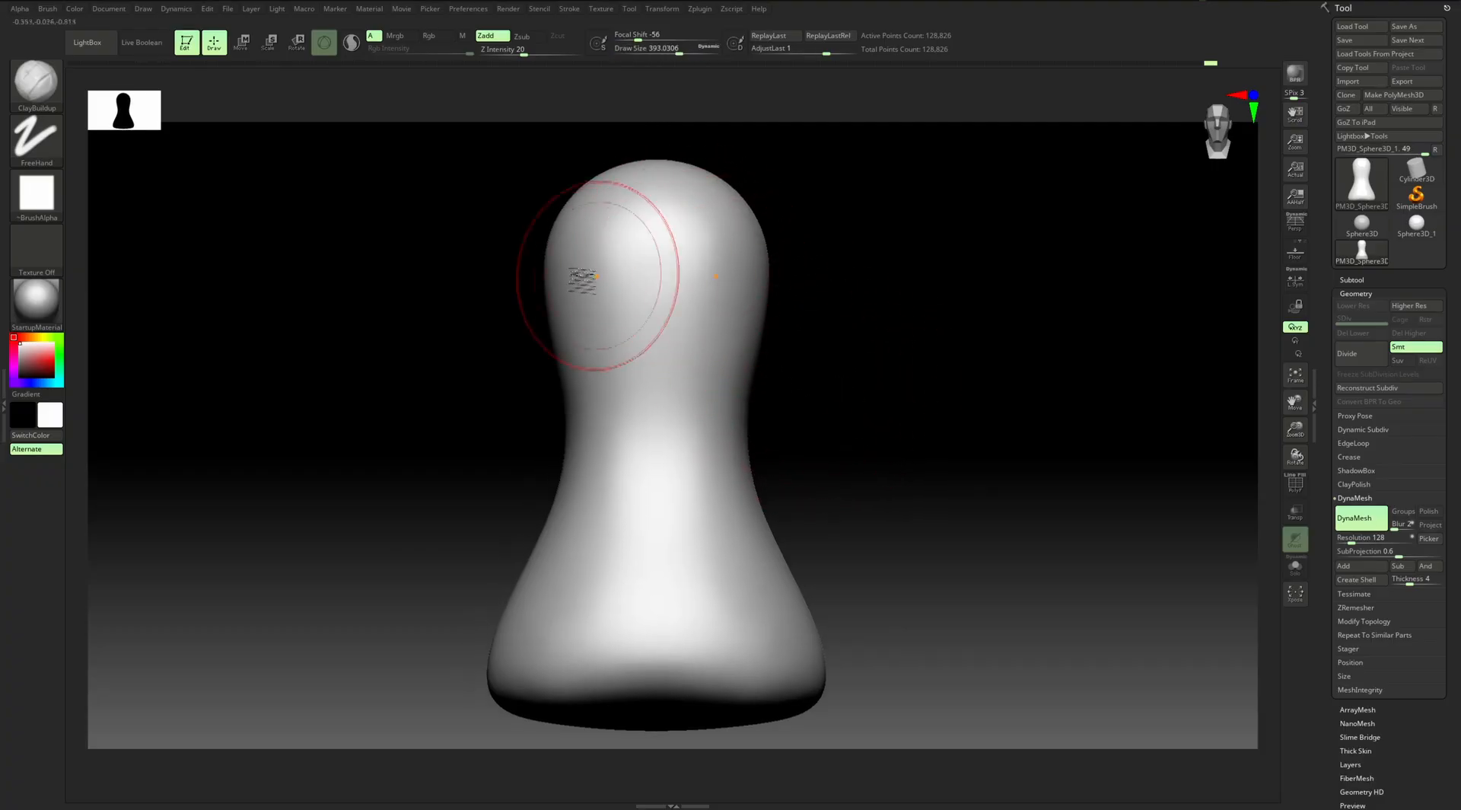
key("s")
left_click_drag(694, 253, 685, 258)
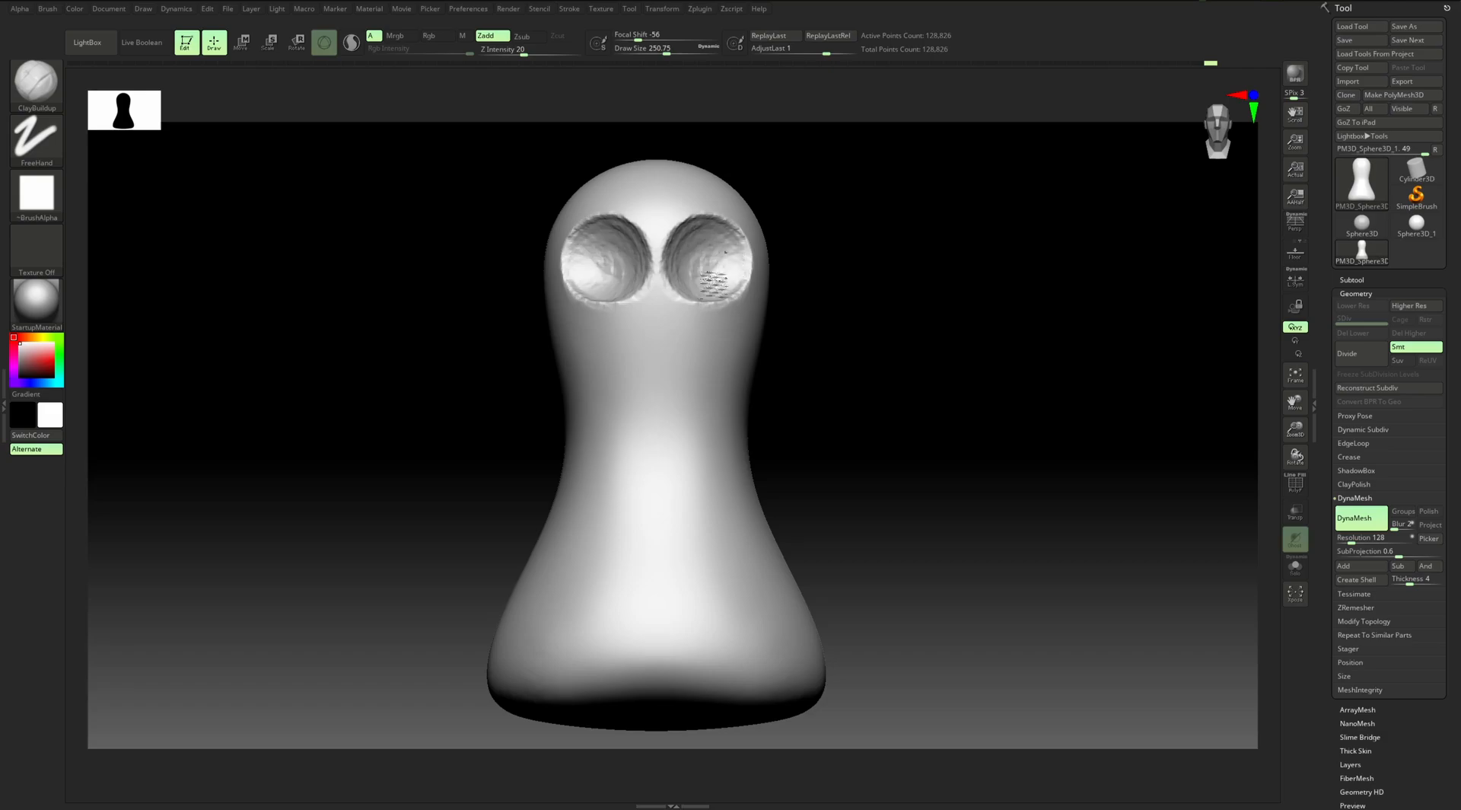
Remesh the model with DynaMesh and smooth the inside and rims of the eye sockets
left_click_drag(847, 258, 873, 271, "ctrl")
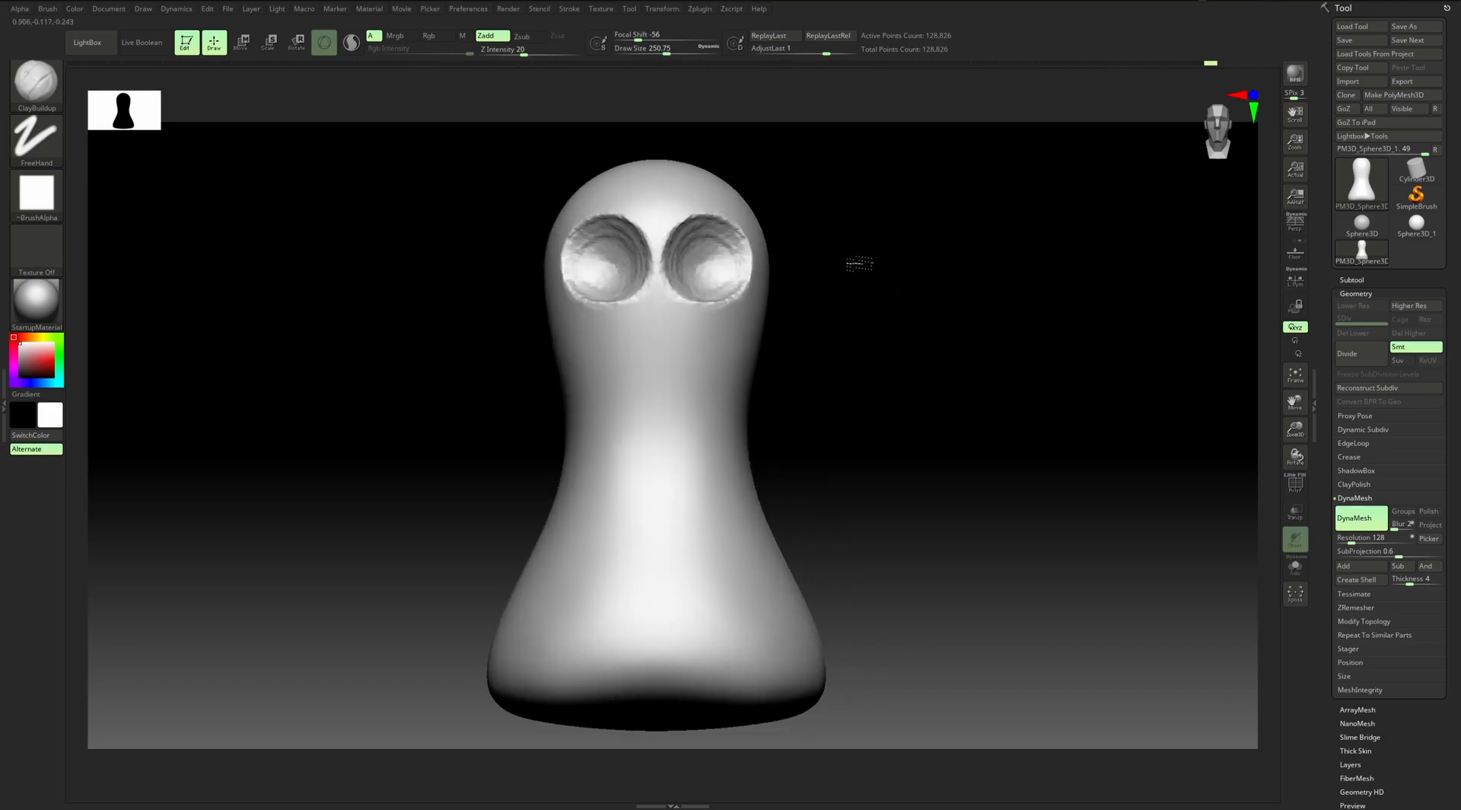
key("shift")
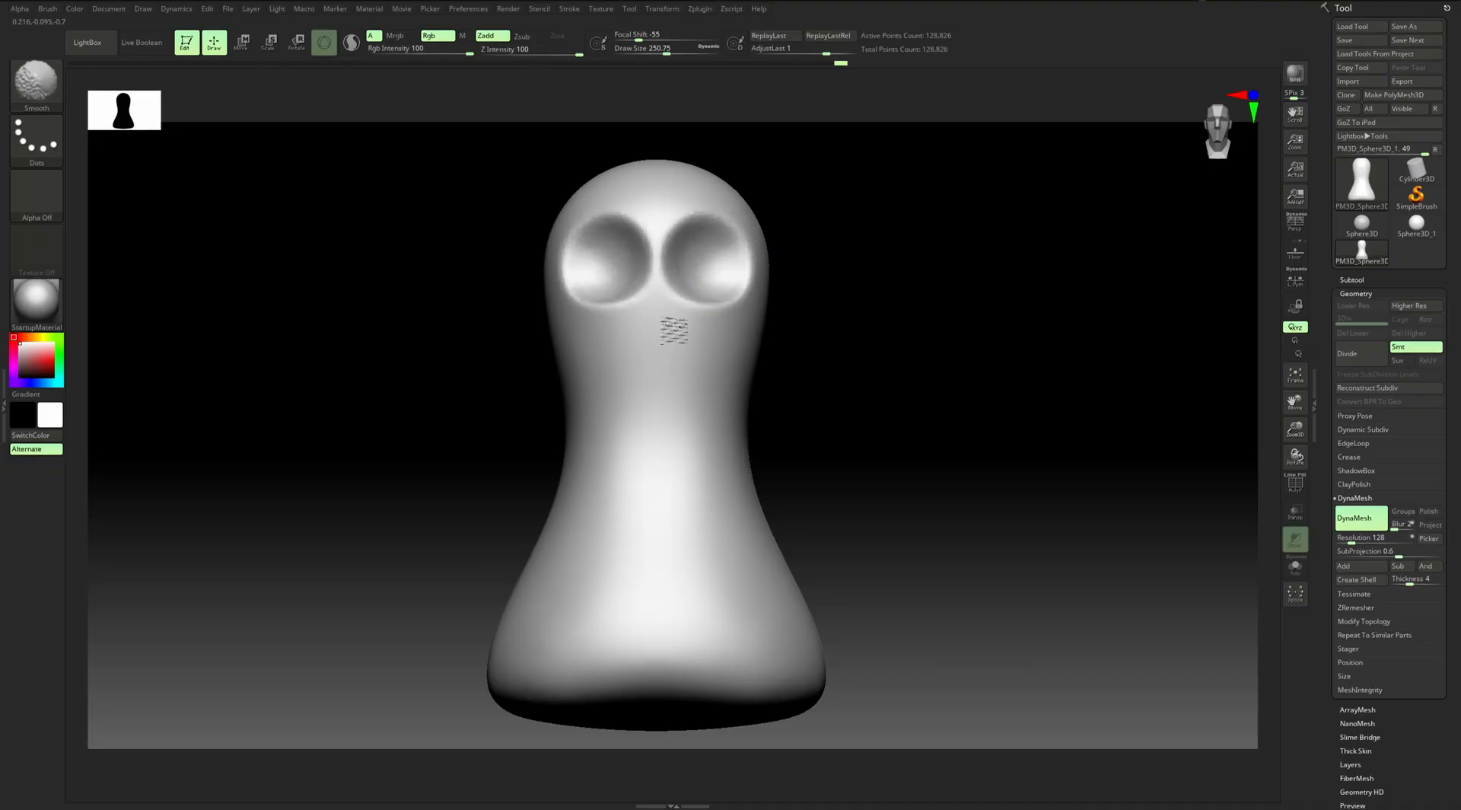
left_click_drag(838, 324, 847, 341)
mouse_move(842, 401)
left_mouse_down()
mouse_move(883, 393)
mouse_move(859, 401)
mouse_move(880, 375)
mouse_move(868, 424)
mouse_move(861, 405)
left_mouse_up()
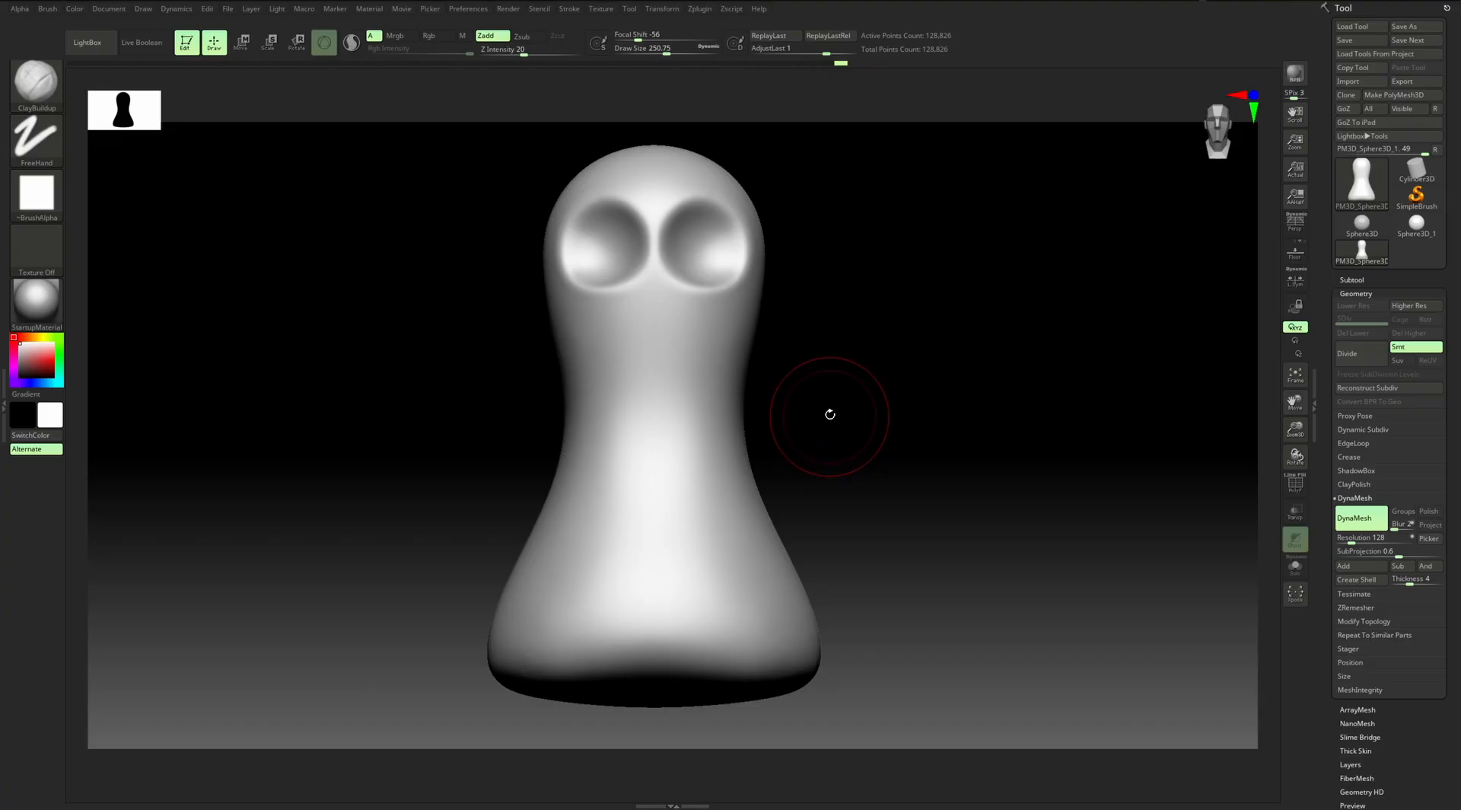
Reduce the Draw Size to about 120
mouse_move(857, 362)
left_mouse_down()
mouse_move(845, 358)
mouse_move(855, 390)
mouse_move(804, 377)
left_mouse_up()
key("s")
left_click_drag(783, 202, 785, 211, "alt")
key("s")
mouse_move(728, 251)
left_mouse_down()
mouse_move(764, 247)
mouse_move(809, 326)
mouse_move(790, 340)
left_mouse_up()
key("s")
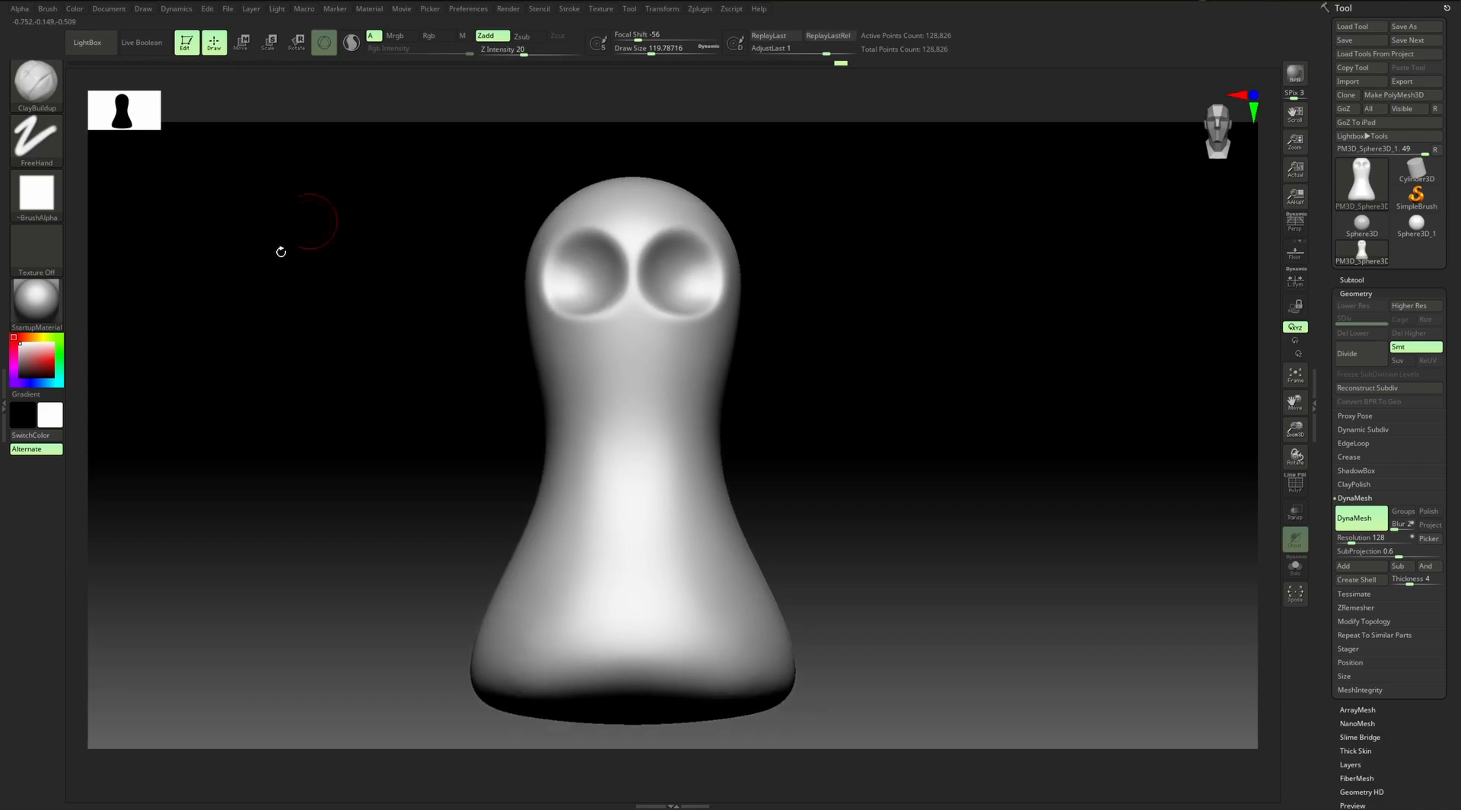
Choose the IMM PrimitivesH brush with the H Cylinder Inner primitive
left_click(53, 108)
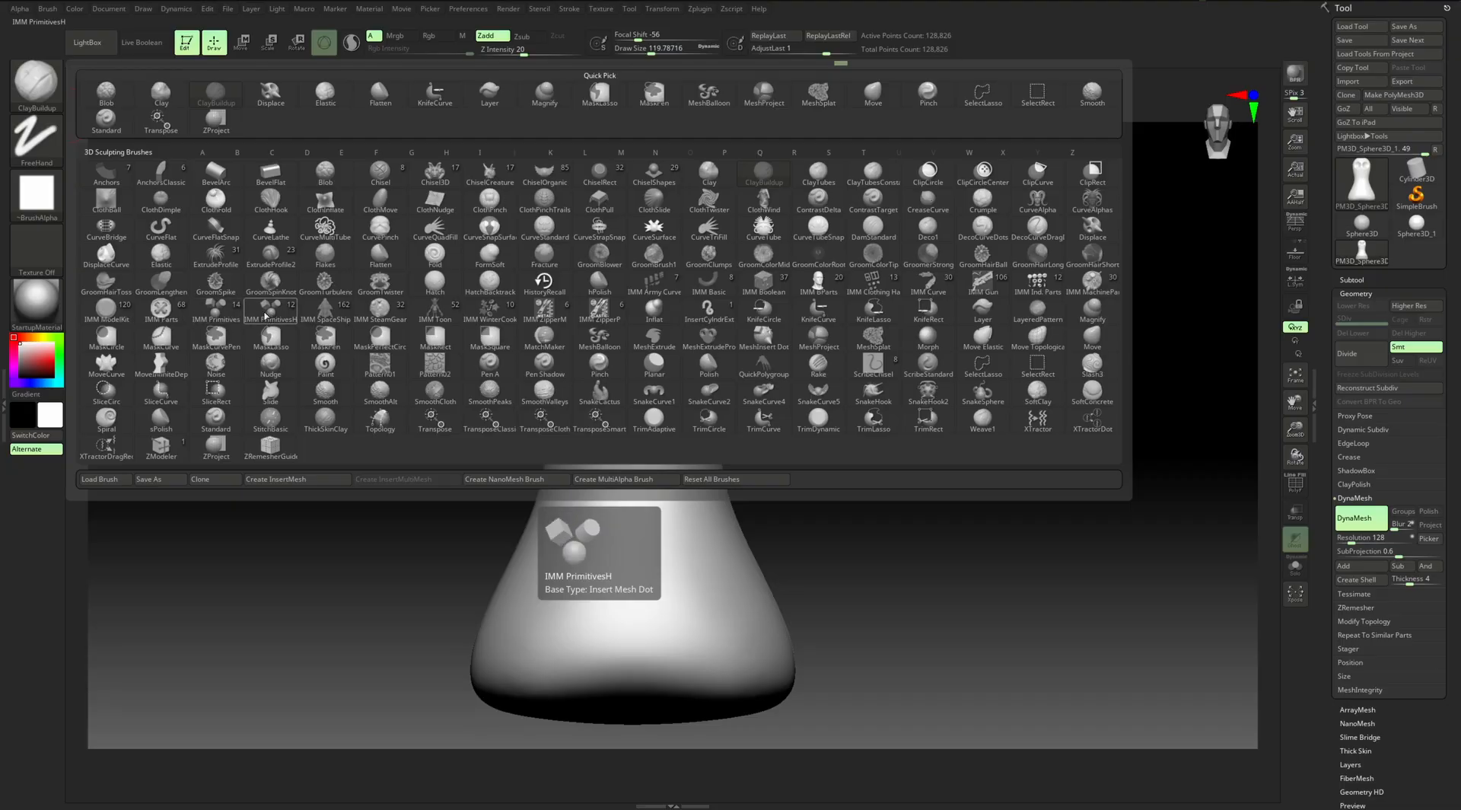
left_click(265, 319)
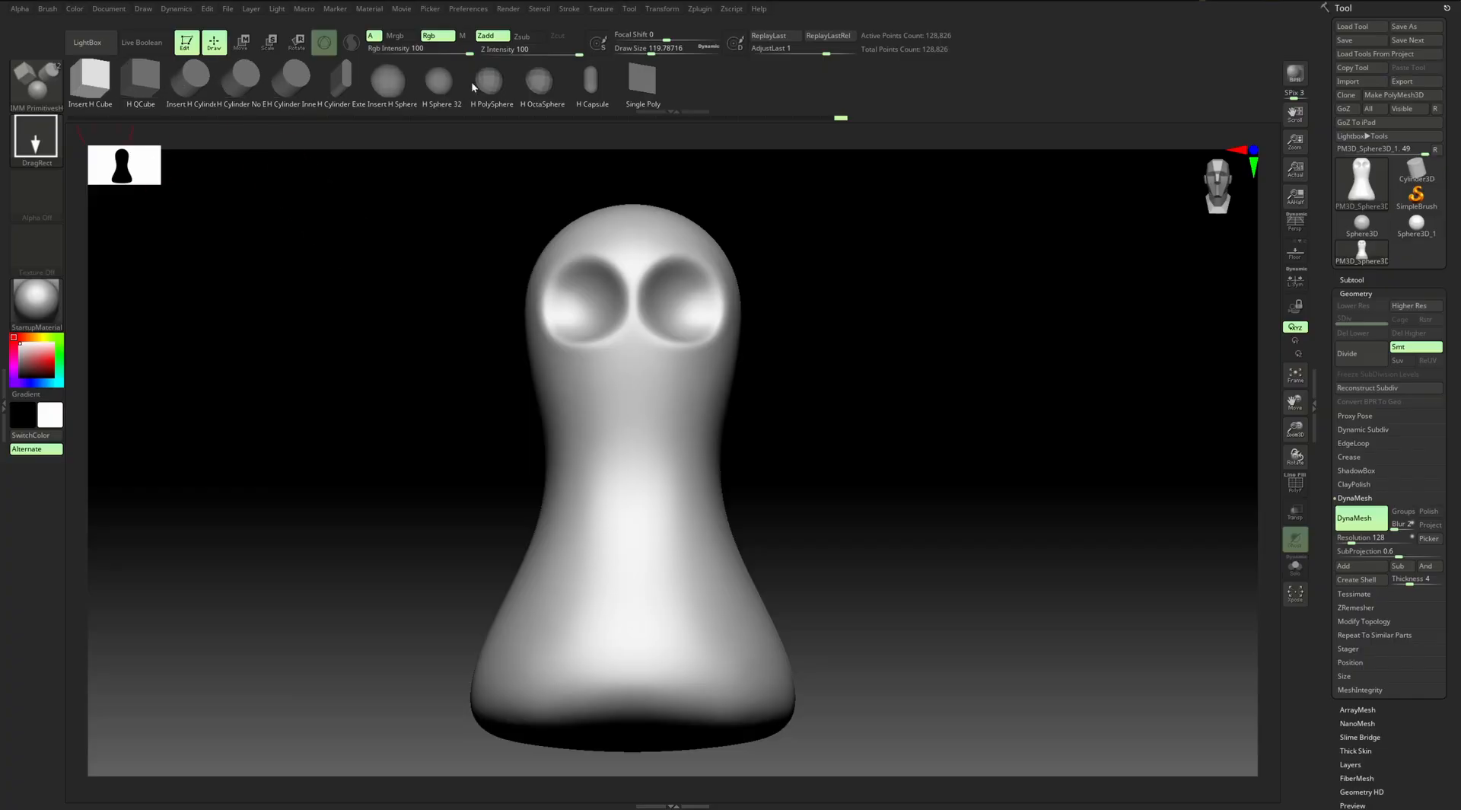
left_click(295, 79)
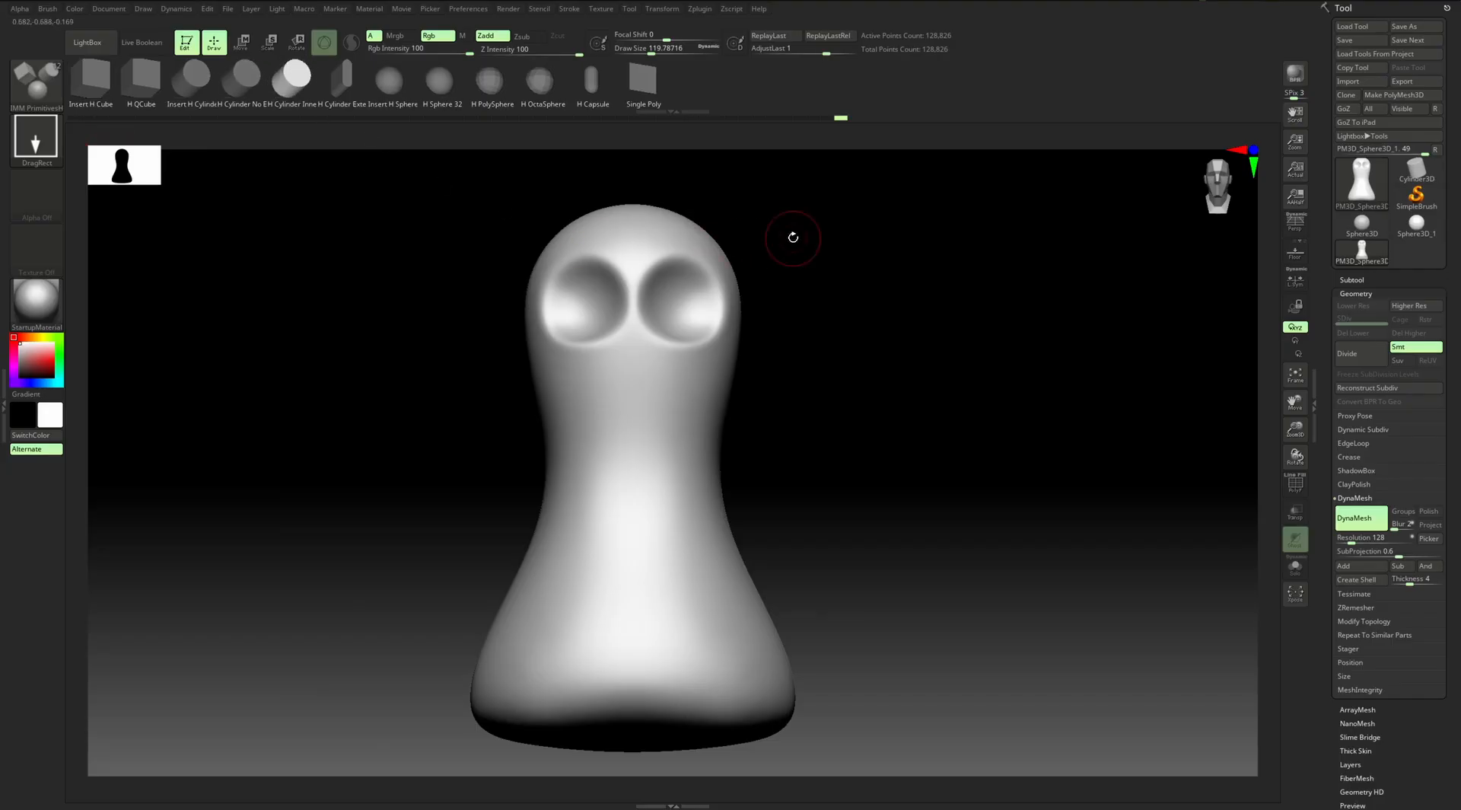
Insert a mirrored pair of small cylinders on top of the head and activate the Move gizmo on them
left_click_drag(793, 235, 802, 330, "alt")
left_click_drag(821, 254, 730, 274)
left_click(826, 295, "ctrl")
key("ctrl+z")
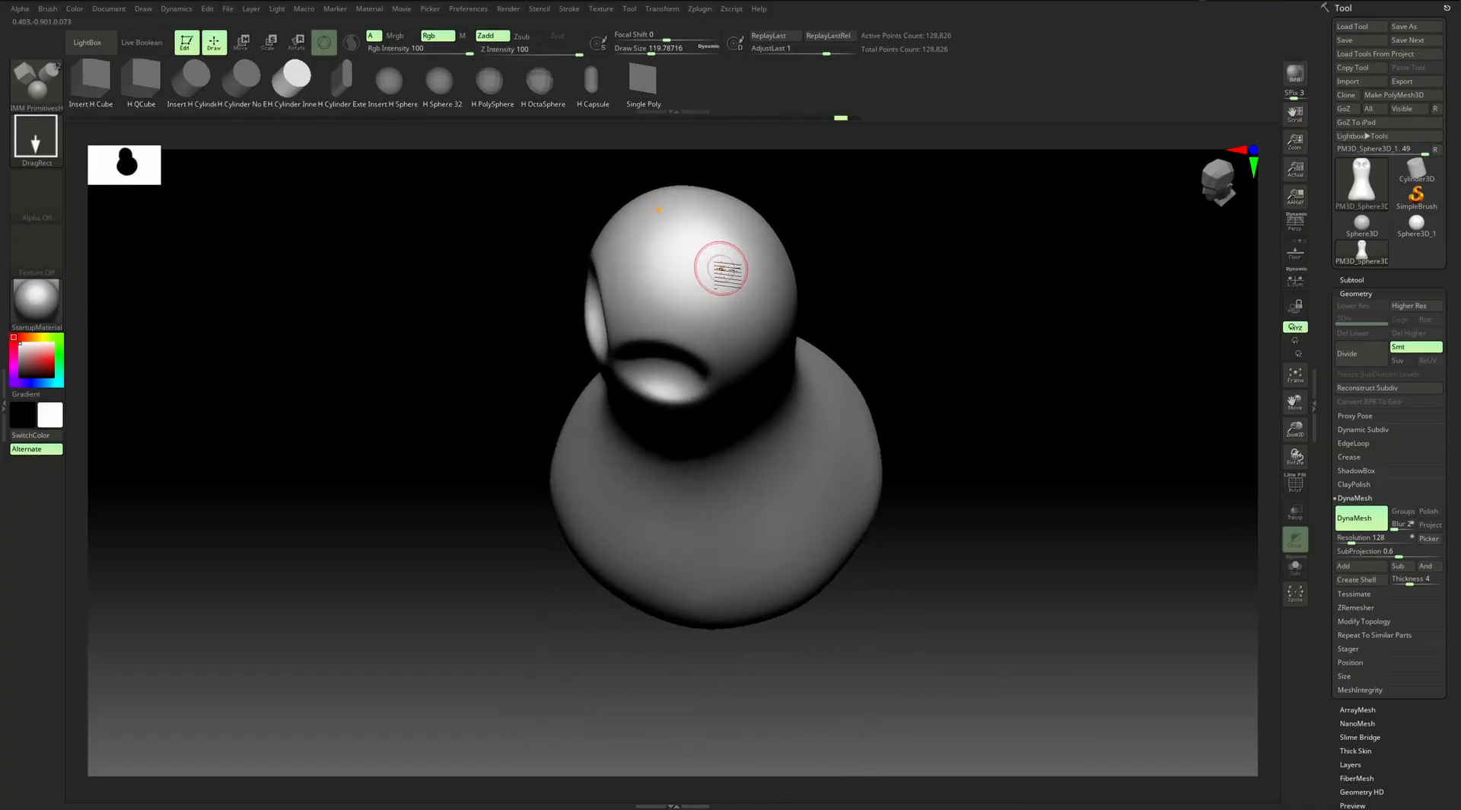
left_click(723, 265)
left_click(865, 300, "ctrl")
left_click_drag(864, 300, 828, 297, "shift")
key("w")
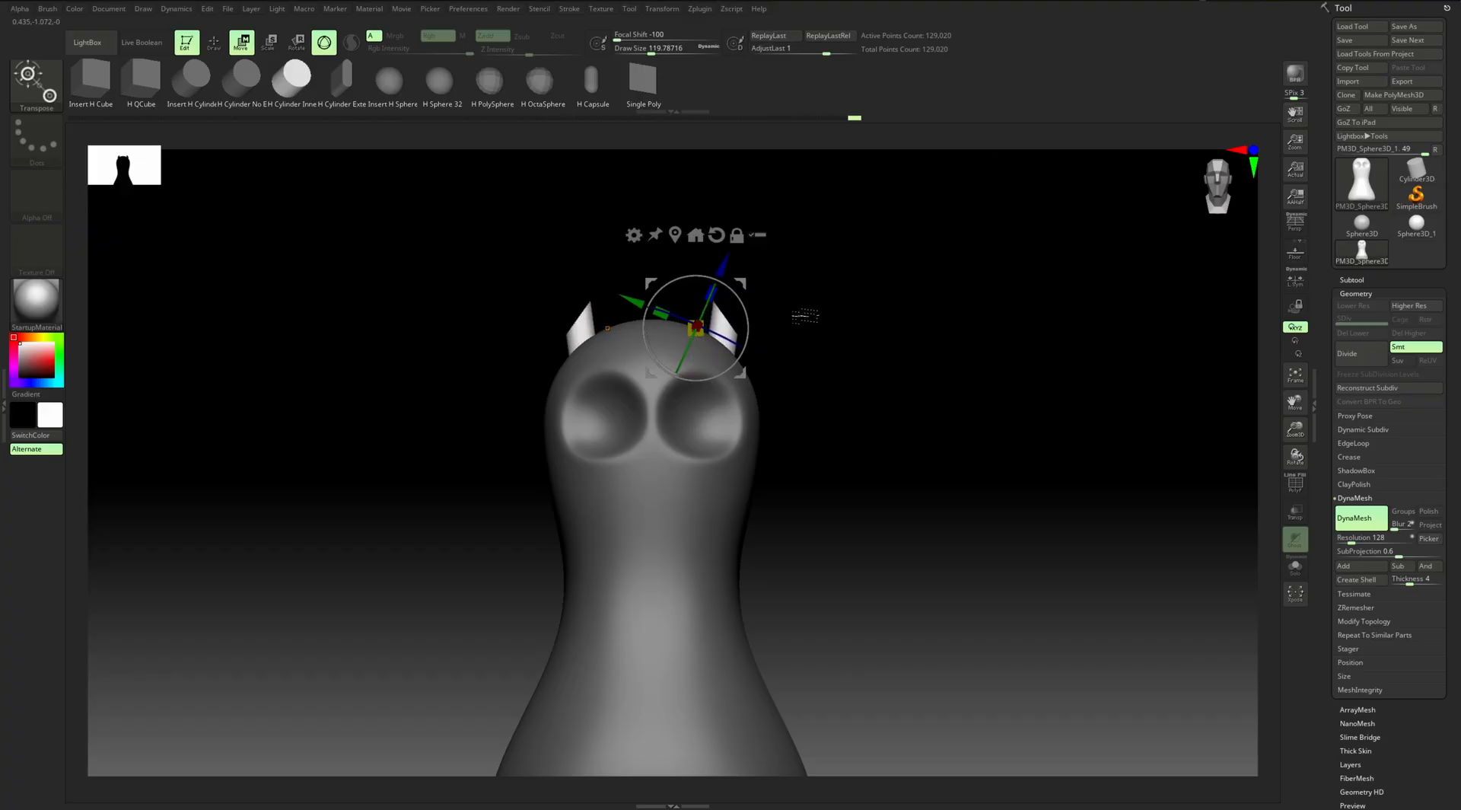
Undo the gizmo transformations that distorted the two cylinders
key("ctrl+z")
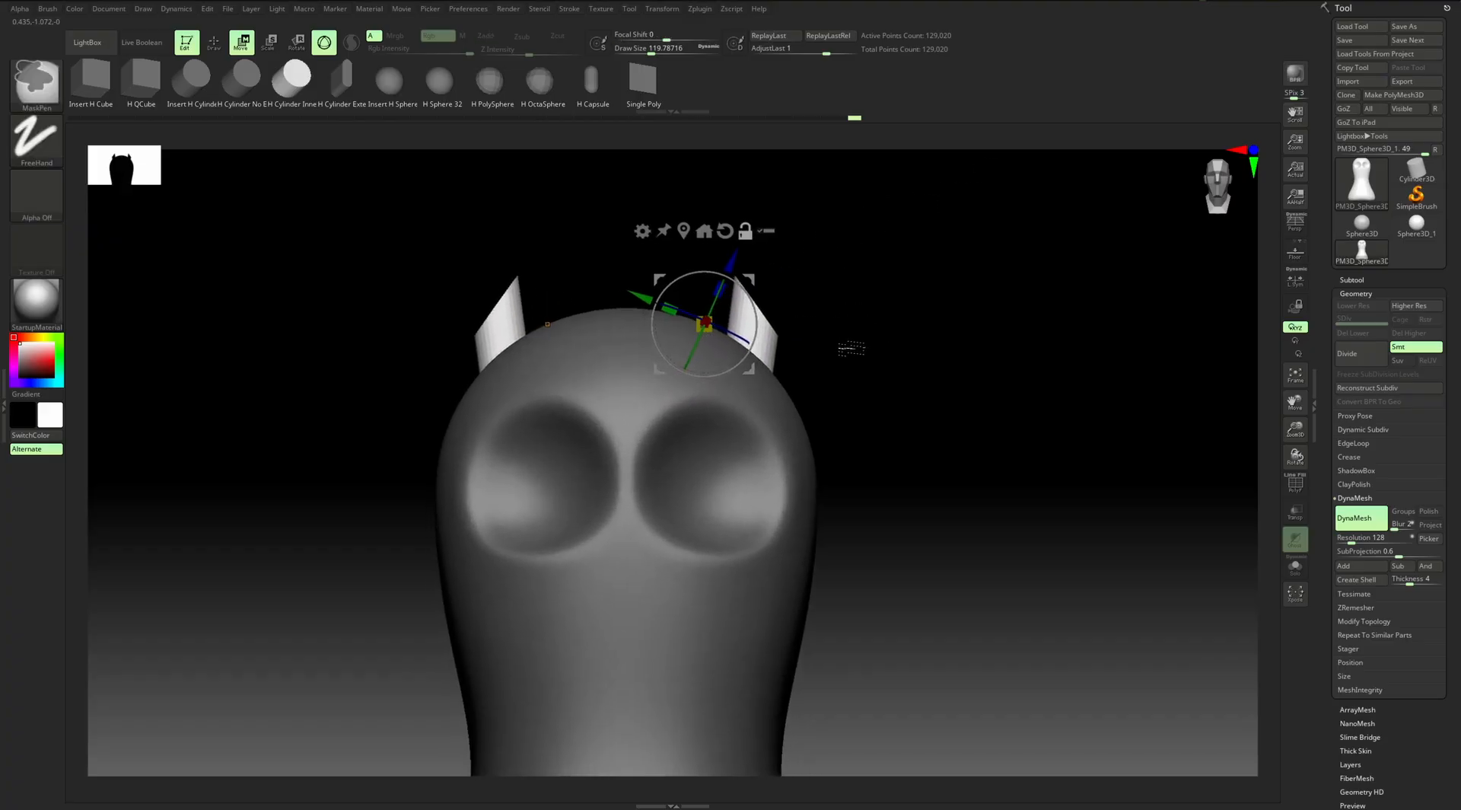
key("ctrl+z")
key("ctrl+z")
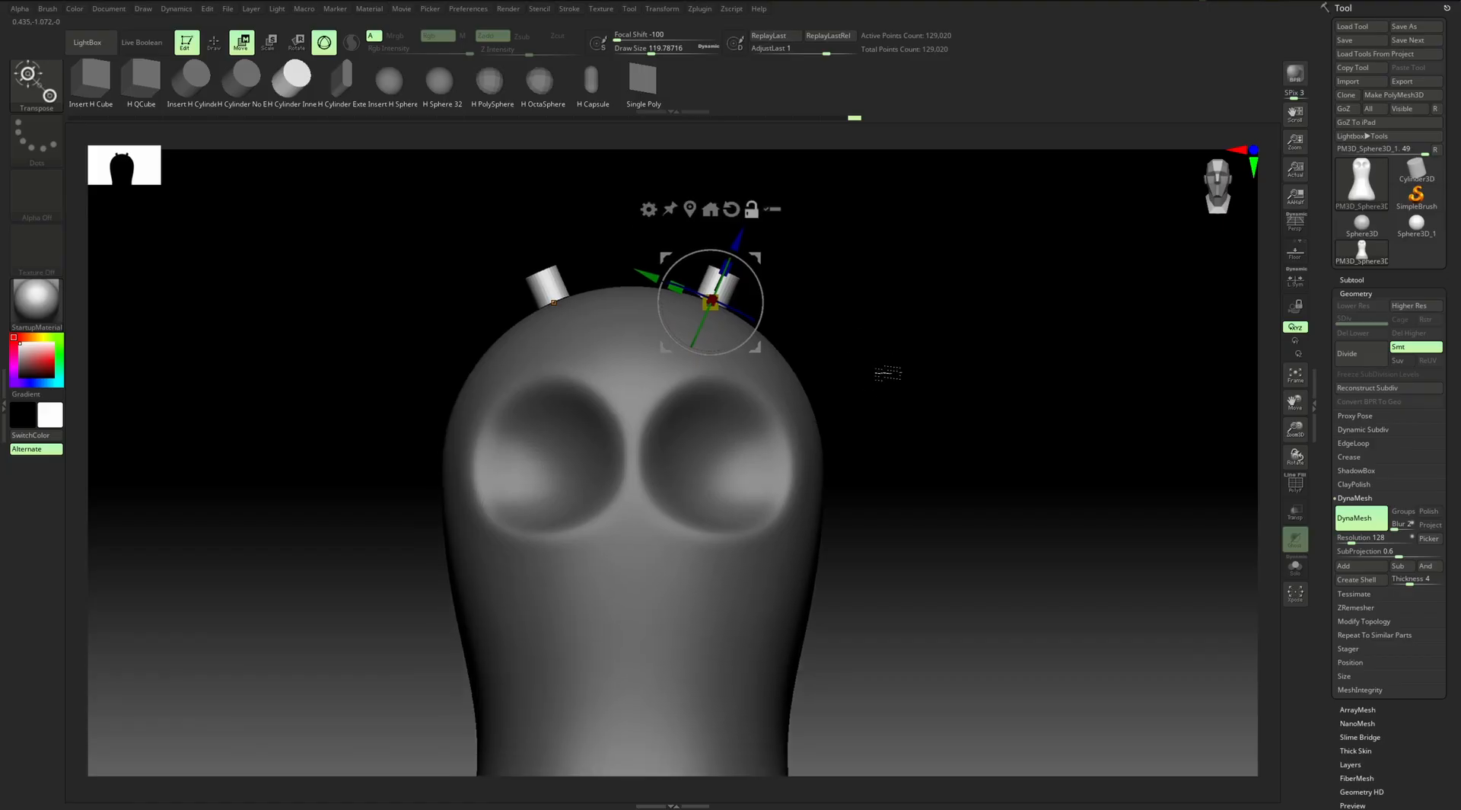
key("ctrl+z")
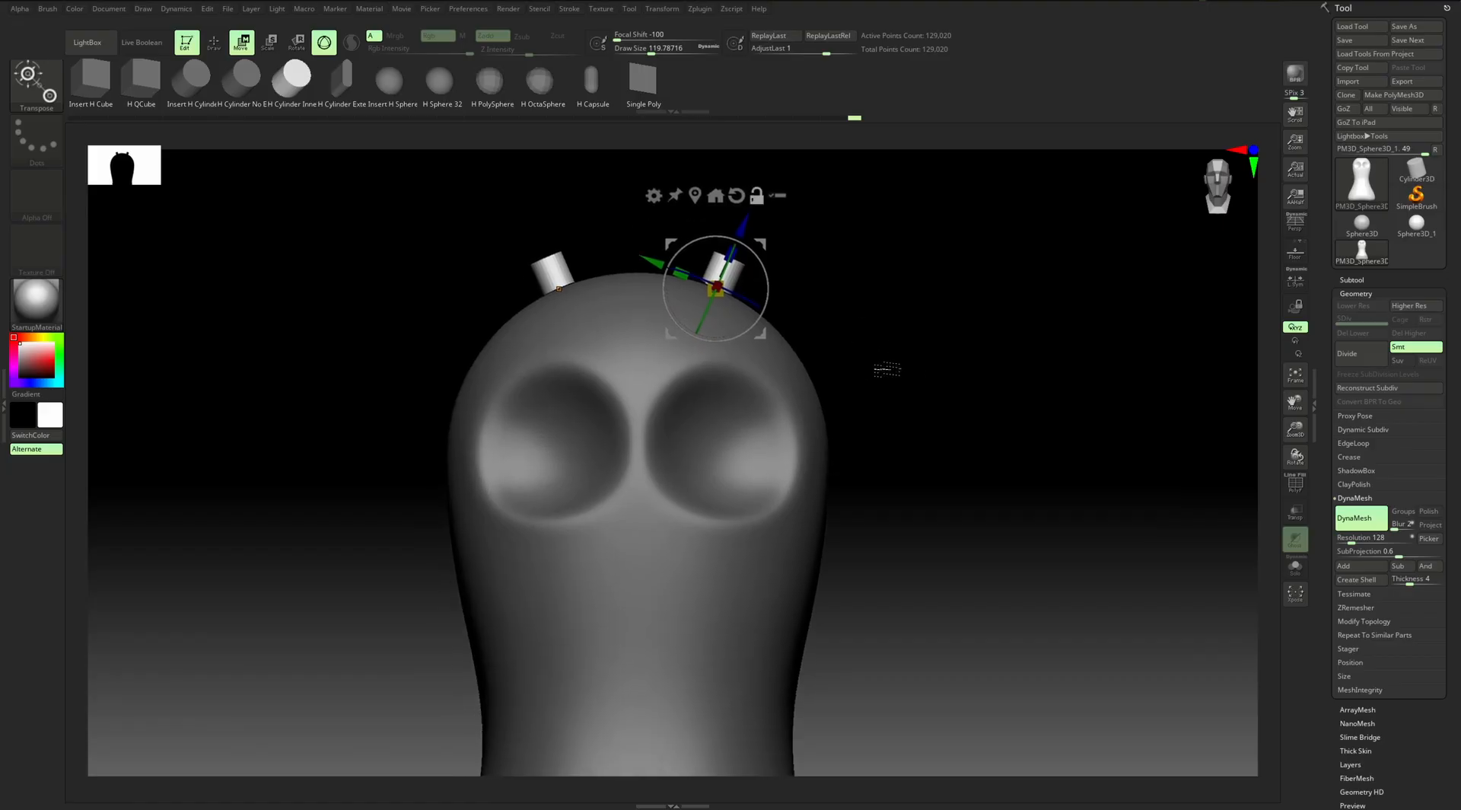
Turn on Local Symmetry and stretch both cylinders along their axis into long antennae with the gizmo
left_click(1294, 284)
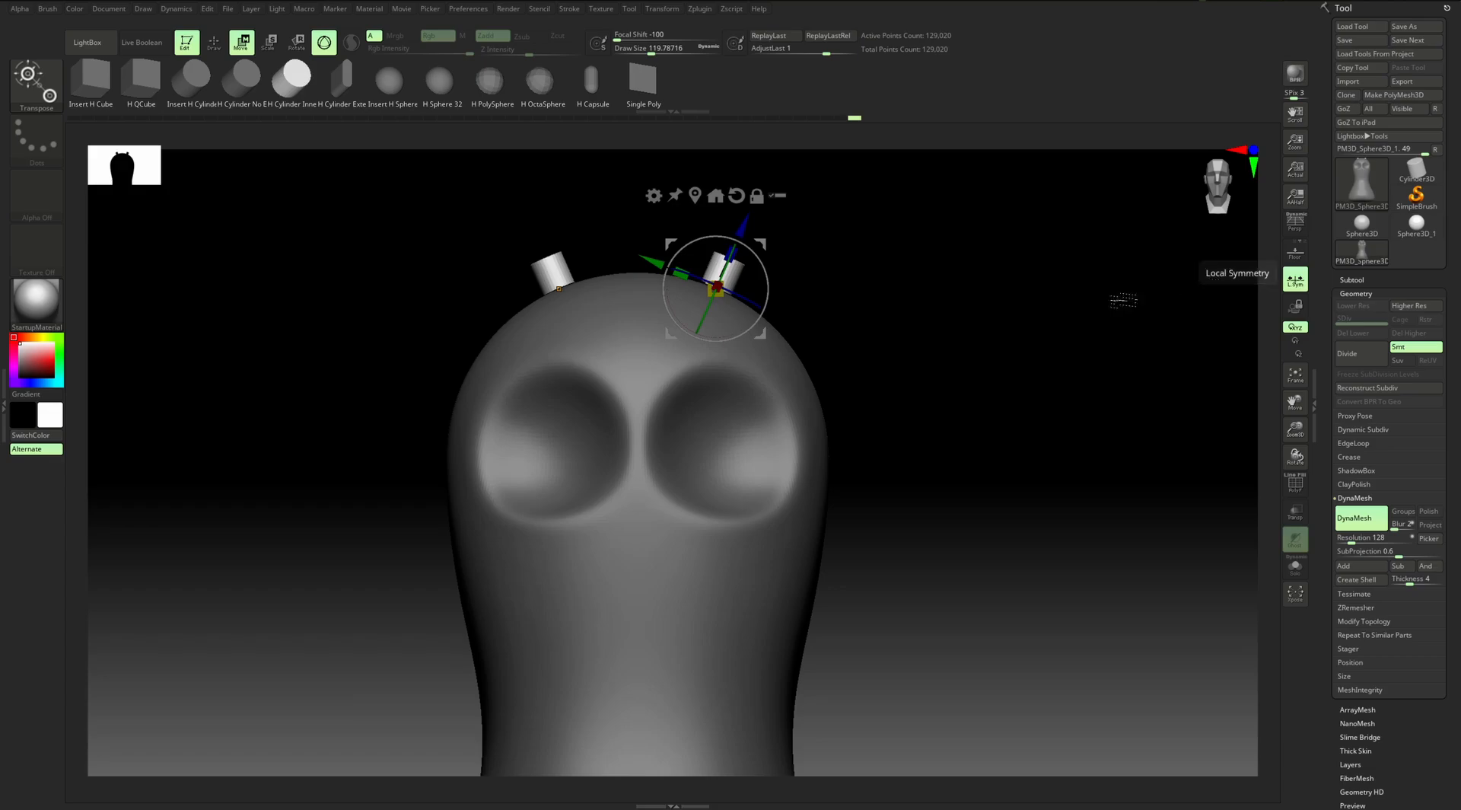
left_click_drag(837, 319, 860, 344)
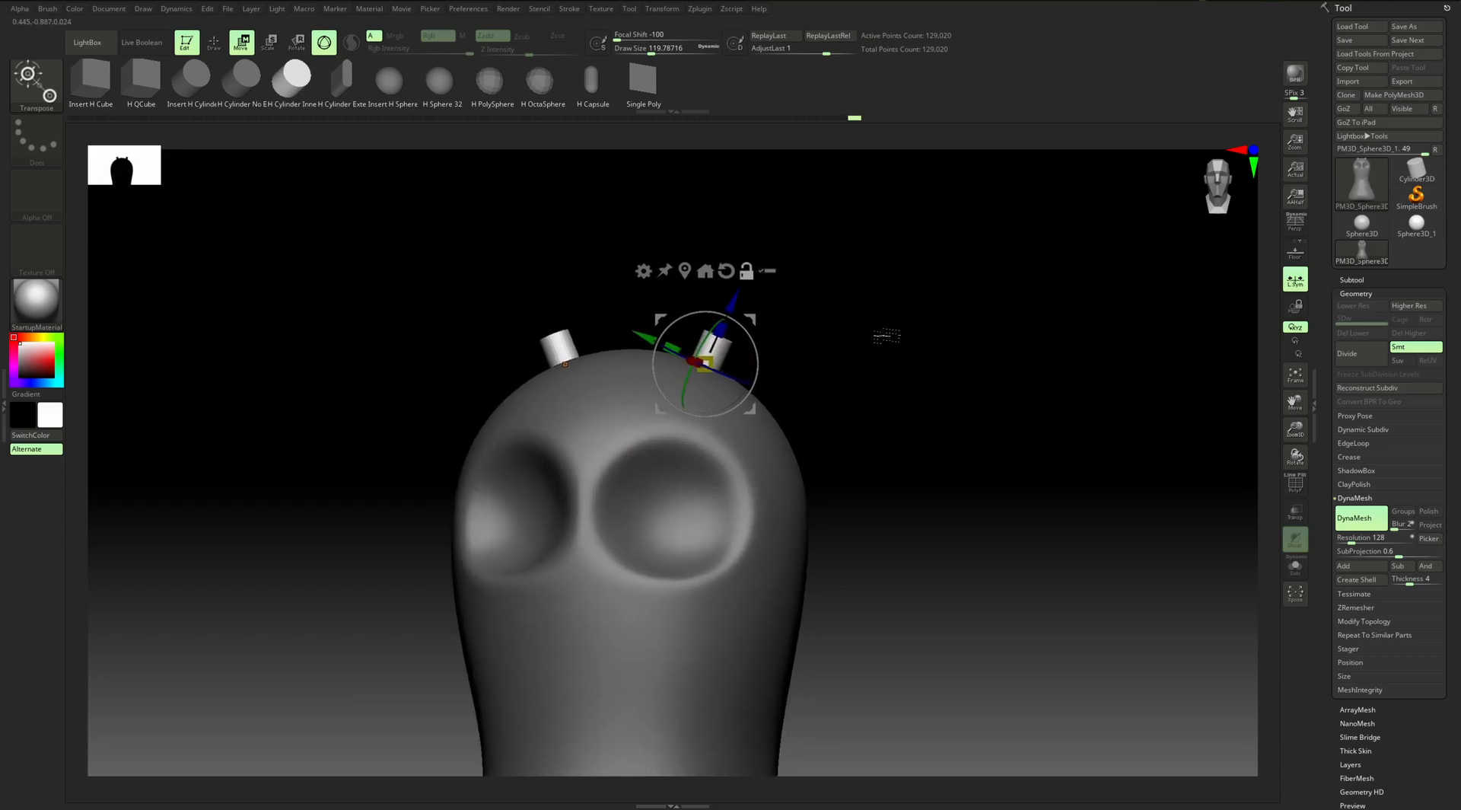
left_click_drag(750, 319, 993, 121)
left_click_drag(916, 280, 844, 362)
left_click_drag(844, 362, 814, 390)
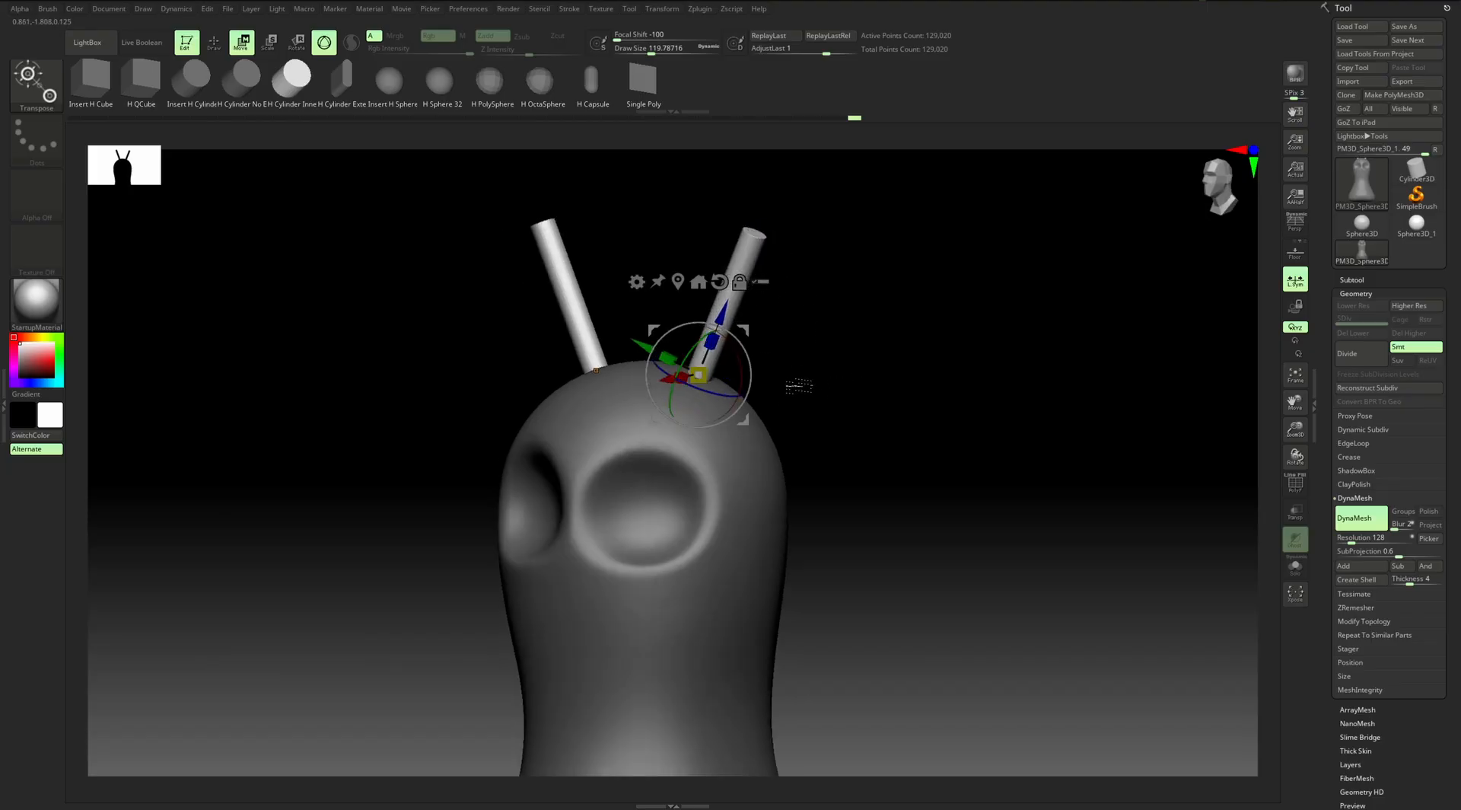
Reposition the mirrored antenna cylinders on top of the head and adjust their length with the gizmo
left_click(576, 299)
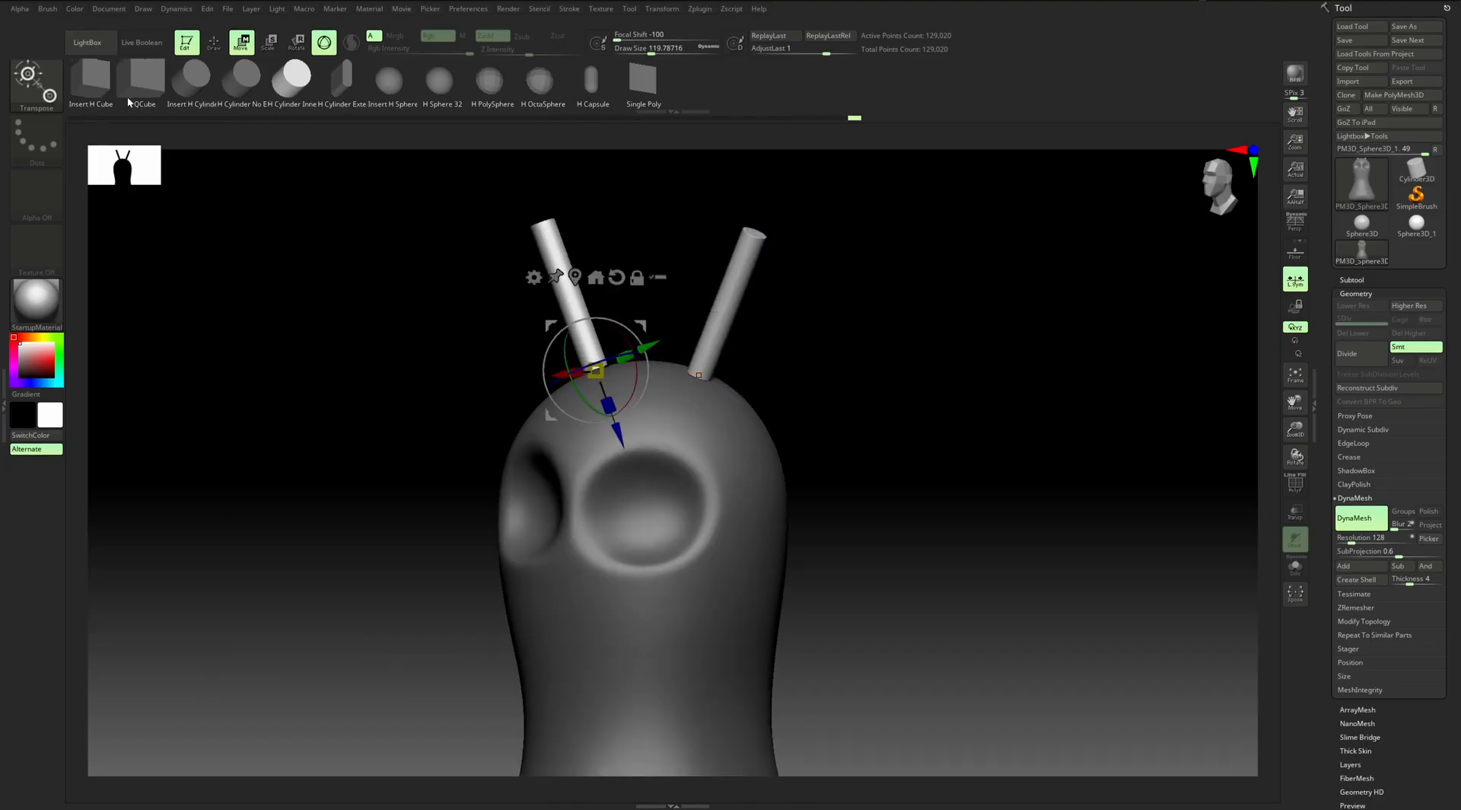
left_click_drag(833, 380, 812, 401)
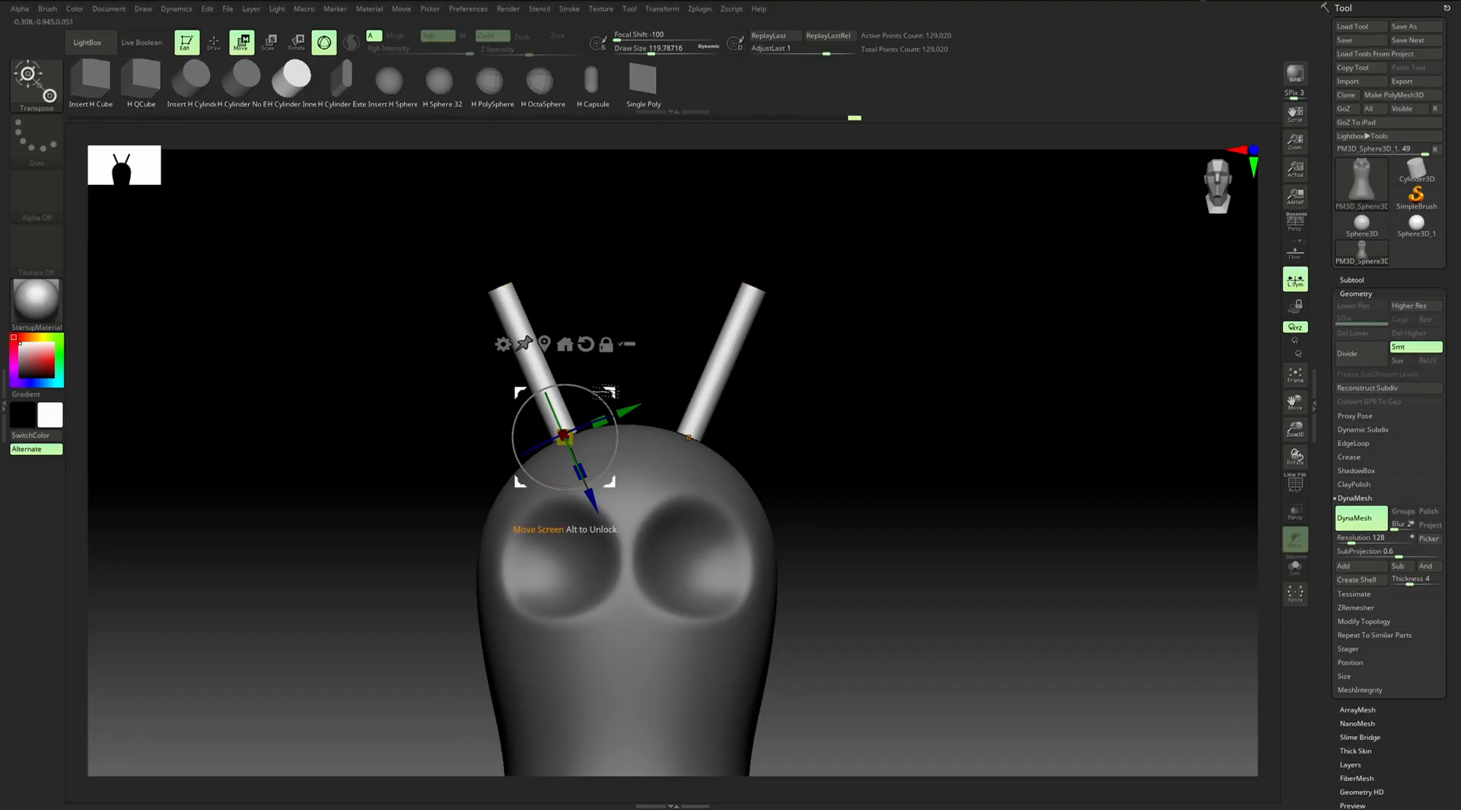
left_click_drag(601, 399, 601, 400)
left_click_drag(591, 501, 595, 511)
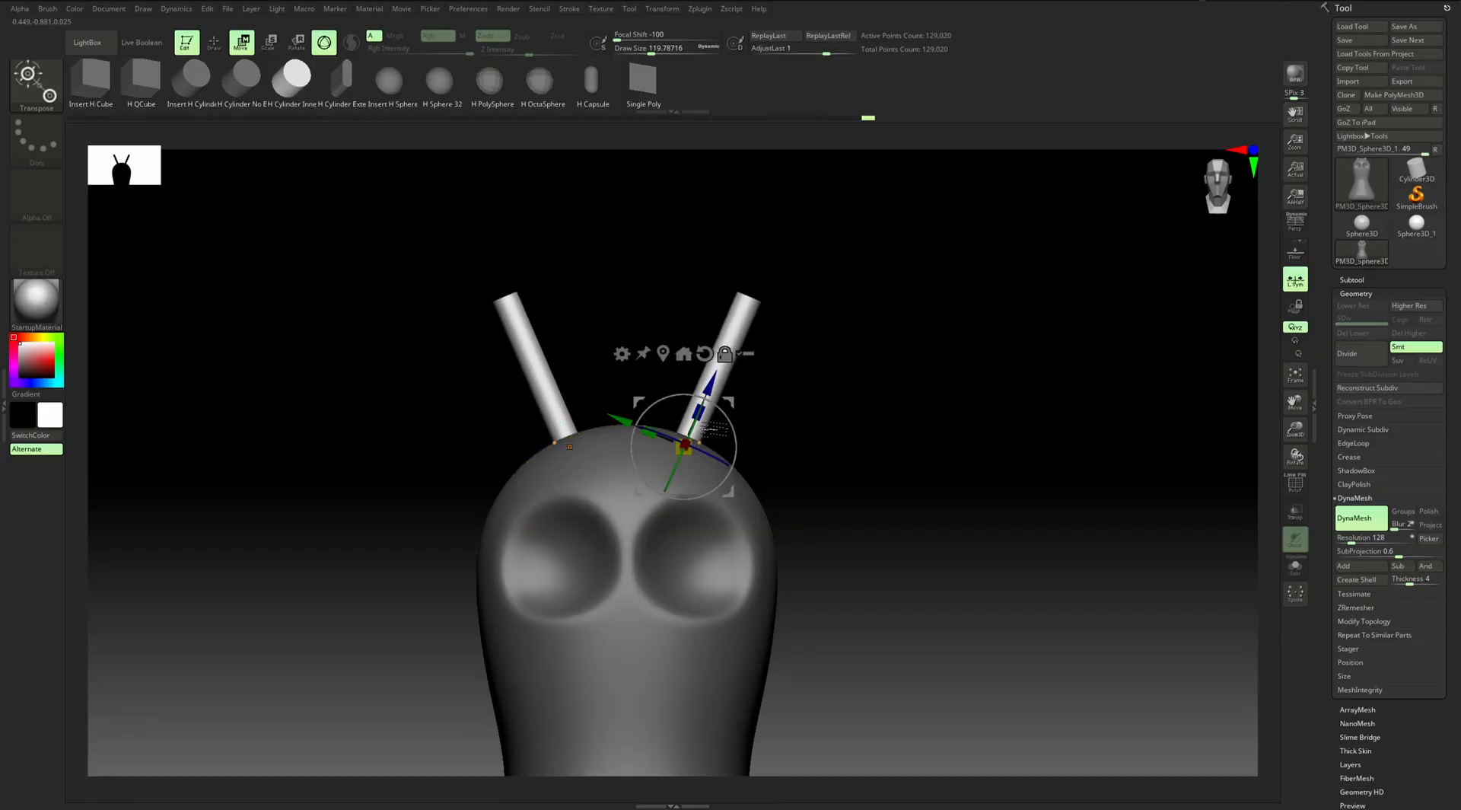
left_click_drag(684, 446, 628, 447)
left_click_drag(711, 414, 728, 386)
mouse_move(825, 392)
left_mouse_down()
mouse_move(778, 411)
mouse_move(838, 405)
left_mouse_up()
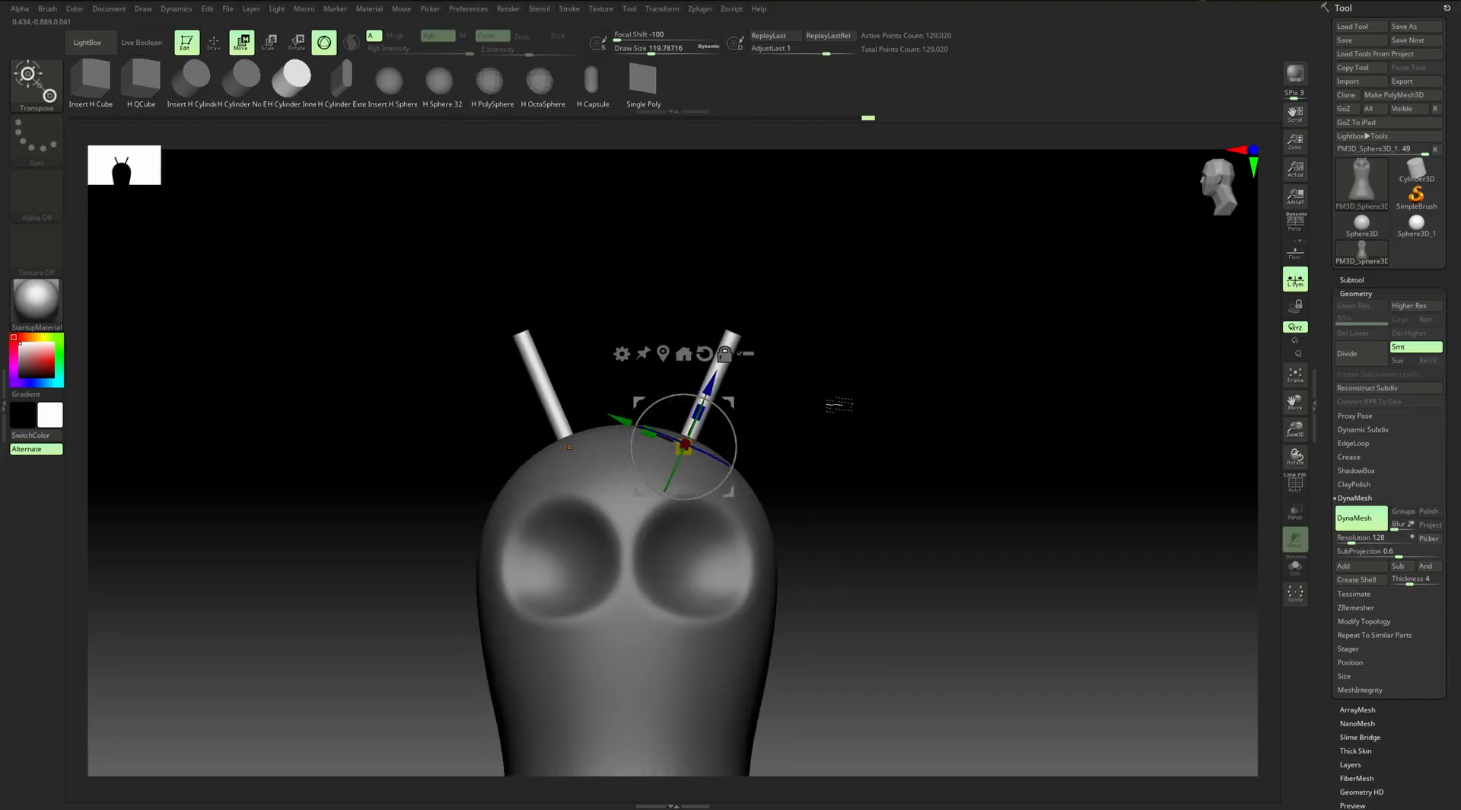
right_click_drag(835, 467, 851, 588, "ctrl")
right_click_drag(822, 418, 791, 396, "alt")
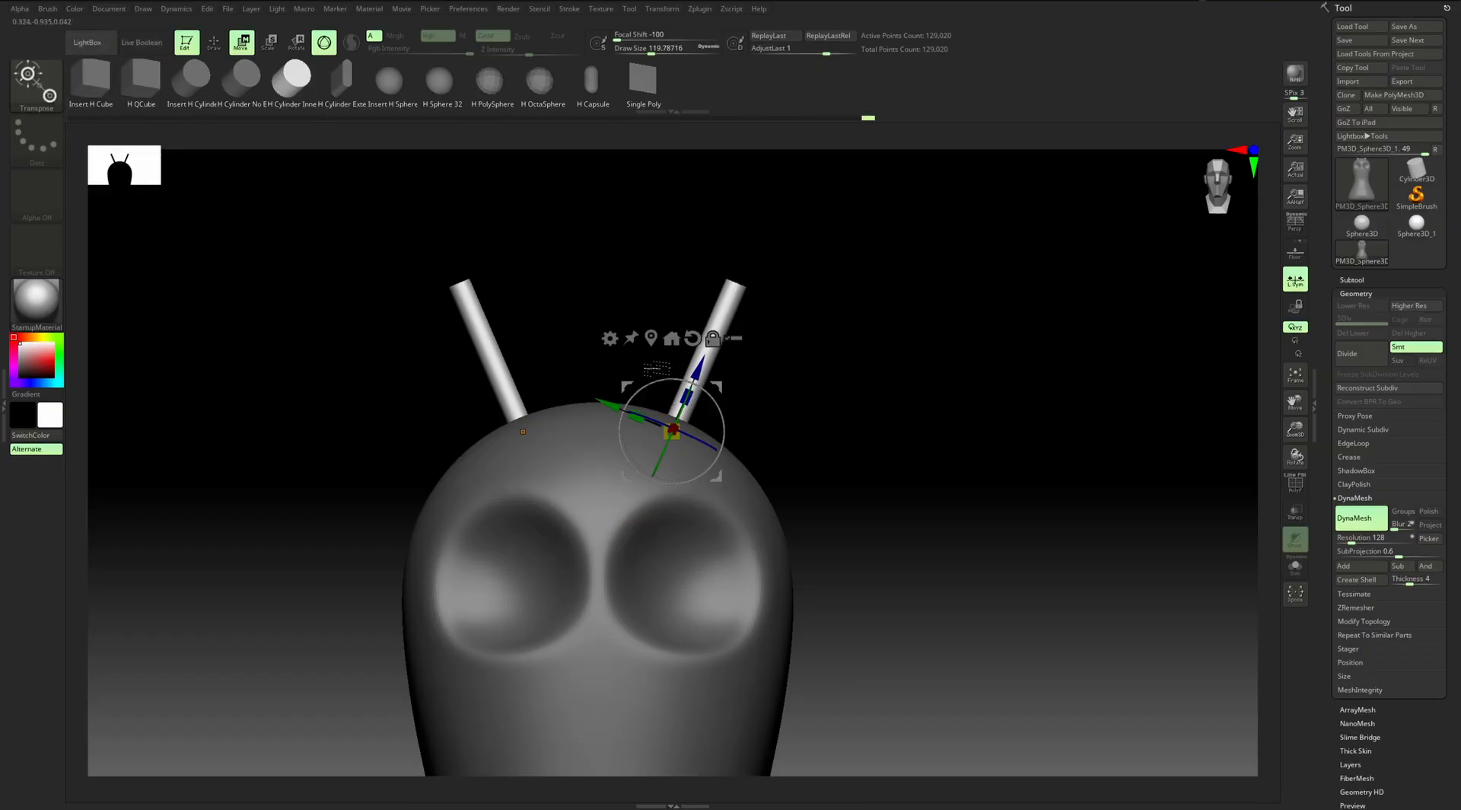
Switch to the Move brush with a draw size of about 167 and try to nudge the antenna tips
key("q")
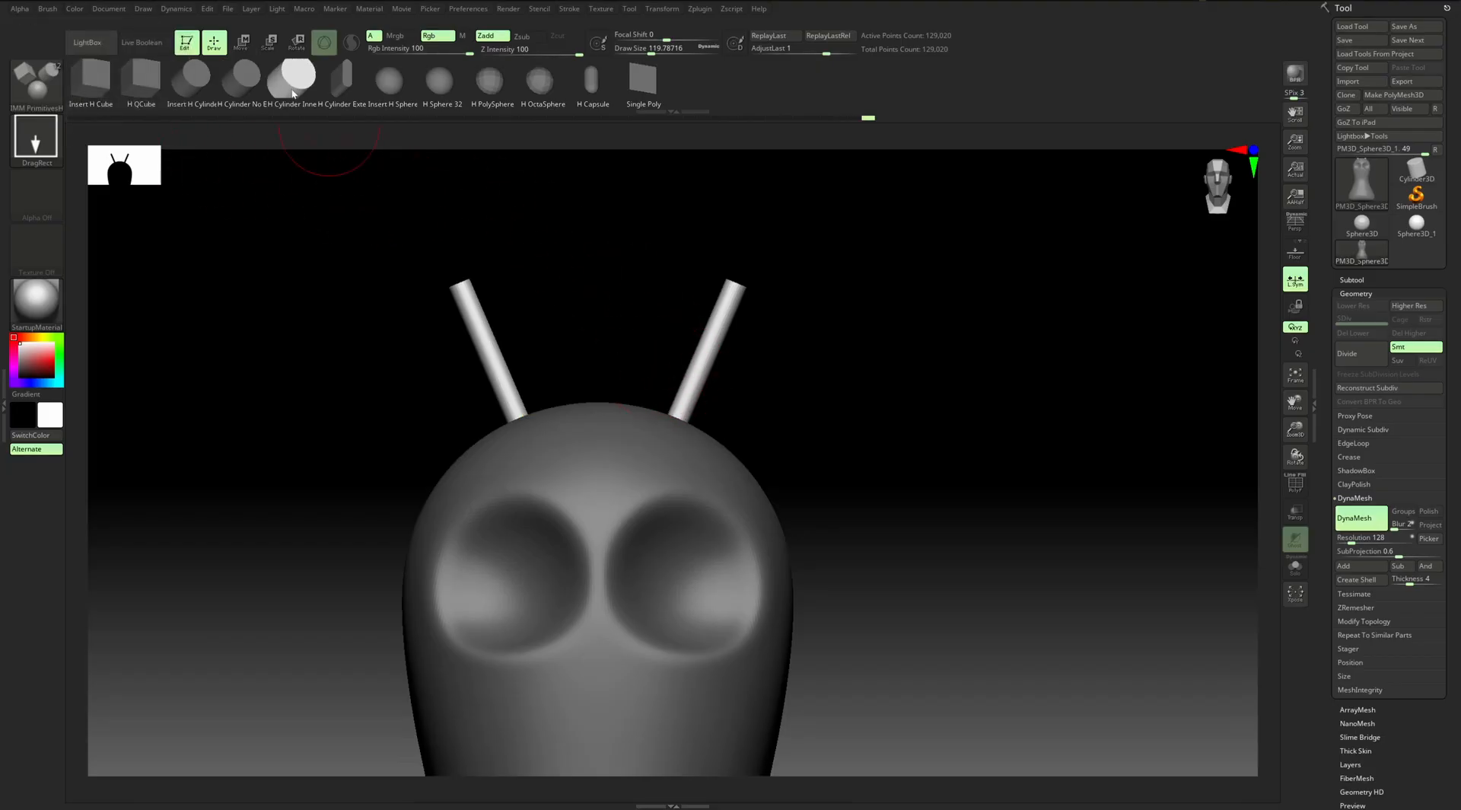
left_click(42, 93)
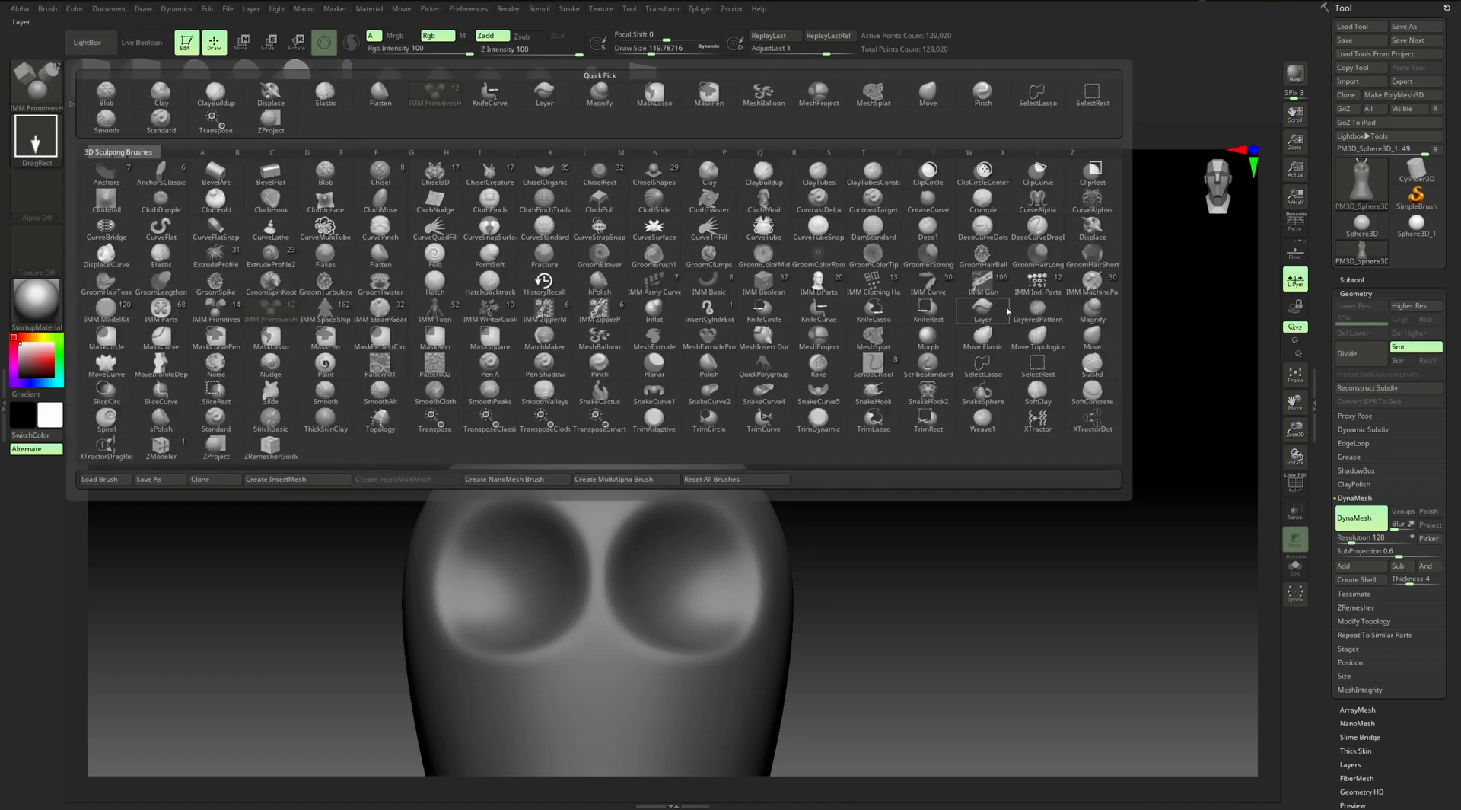
left_click(1092, 337)
key("s")
mouse_move(707, 321)
left_mouse_down()
mouse_move(722, 322)
mouse_move(707, 325)
left_mouse_up()
key("bracketleft")
key("bracketleft")
key("bracketleft")
key("bracketleft")
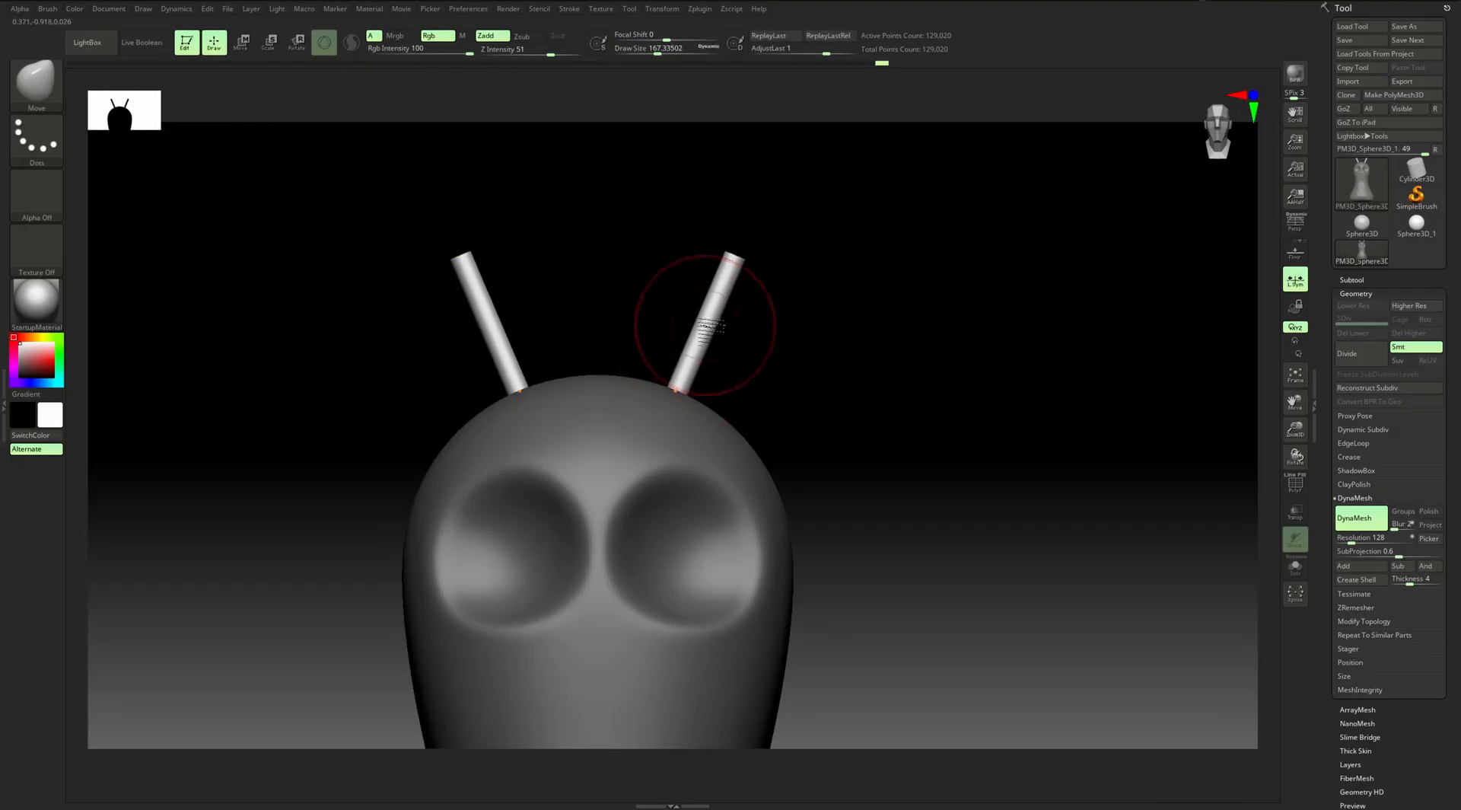
left_click_drag(738, 265, 730, 263)
key("ctrl+z")
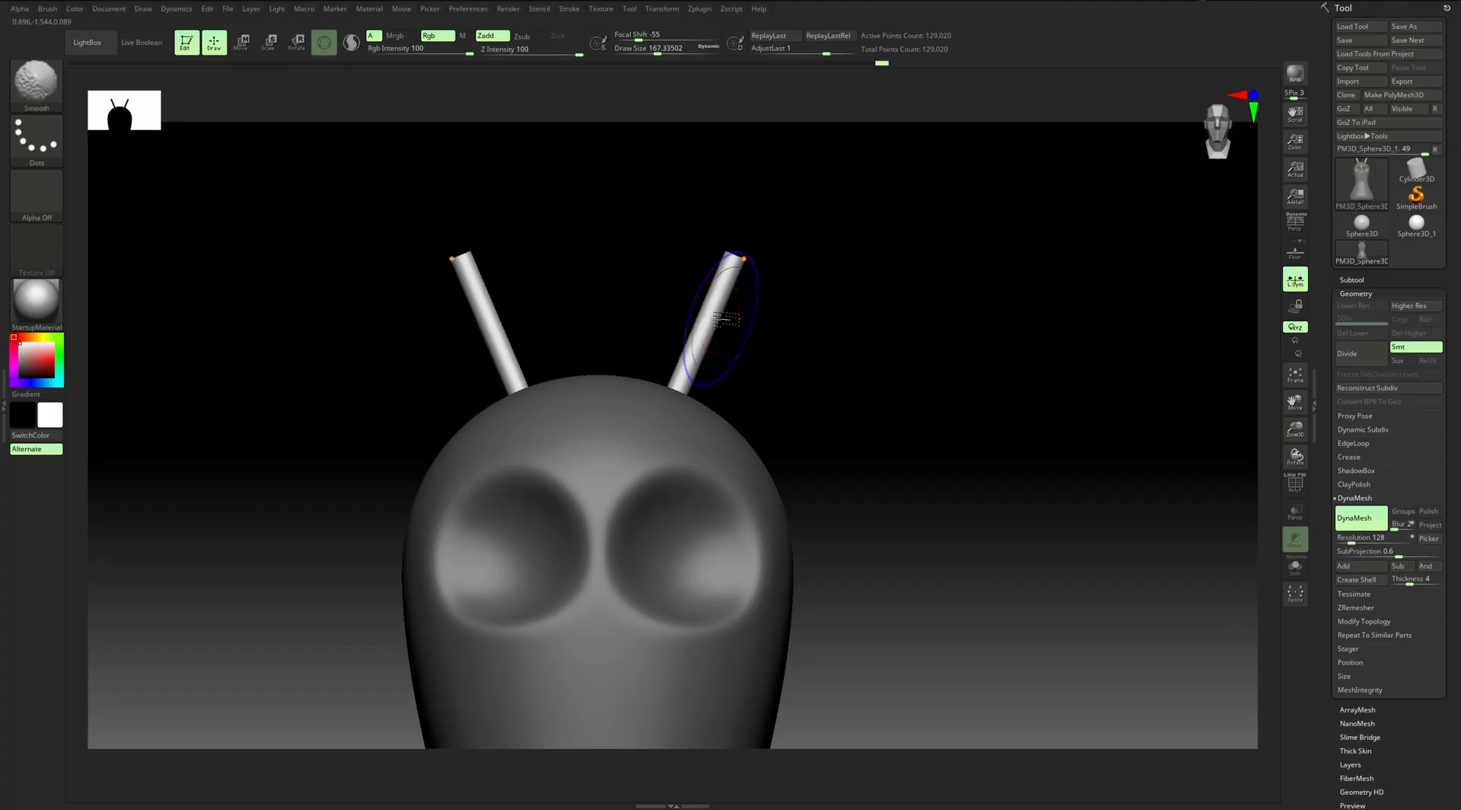
Check the antennae's polygroups in the wireframe display and update the DynaMesh to fuse them with the head
key("shift+f")
mouse_move(774, 330)
right_mouse_down("ctrl")
mouse_move(749, 378)
mouse_move(795, 363)
right_mouse_up("ctrl")
right_click_drag(830, 422, 843, 365, "alt")
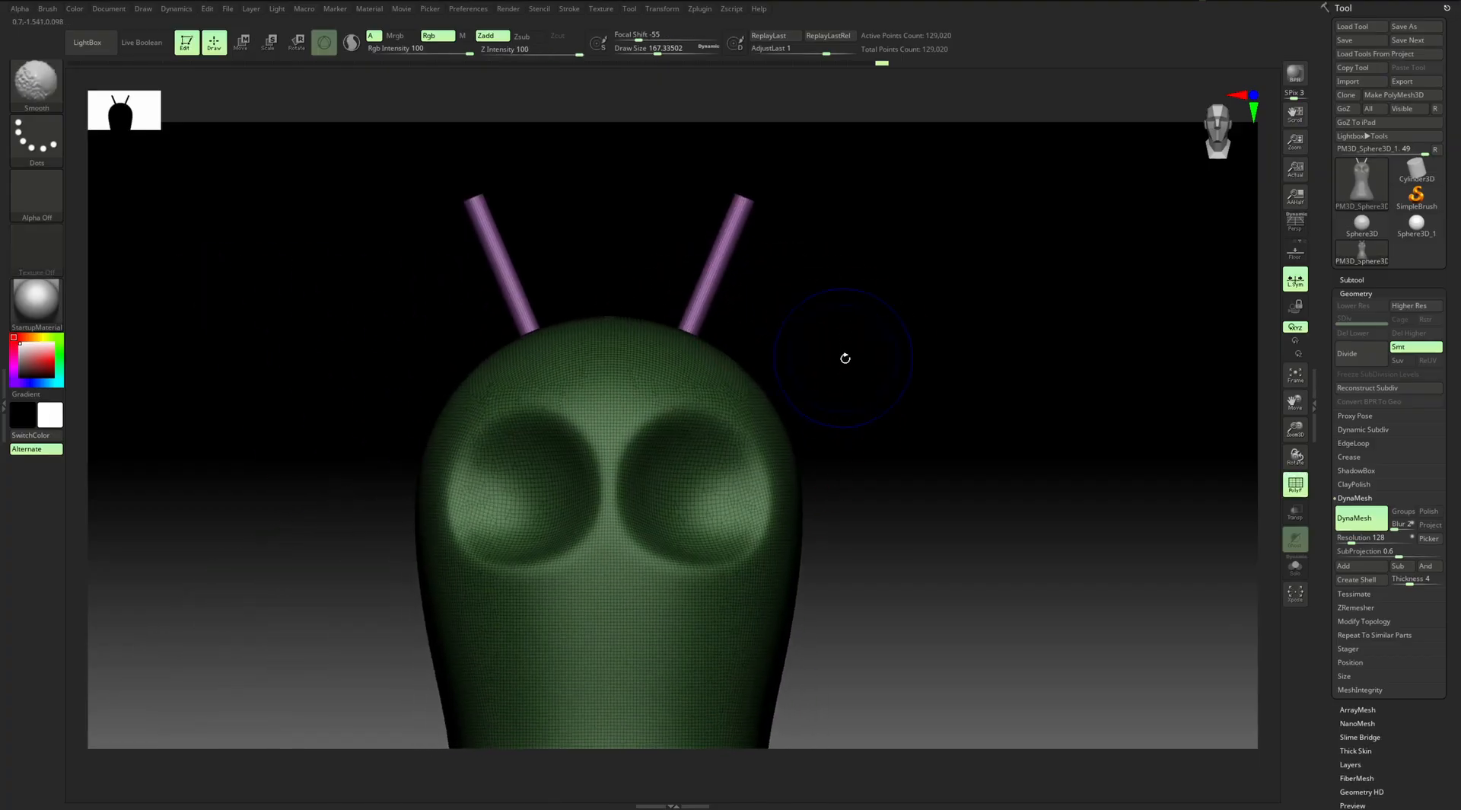
key("shift+f")
right_click_drag(900, 348, 866, 303, "alt")
left_click_drag(849, 251, 1048, 471, "ctrl")
key("shift+f")
key("shift+f")
left_click(791, 360, "ctrl")
left_click_drag(852, 272, 977, 465, "ctrl")
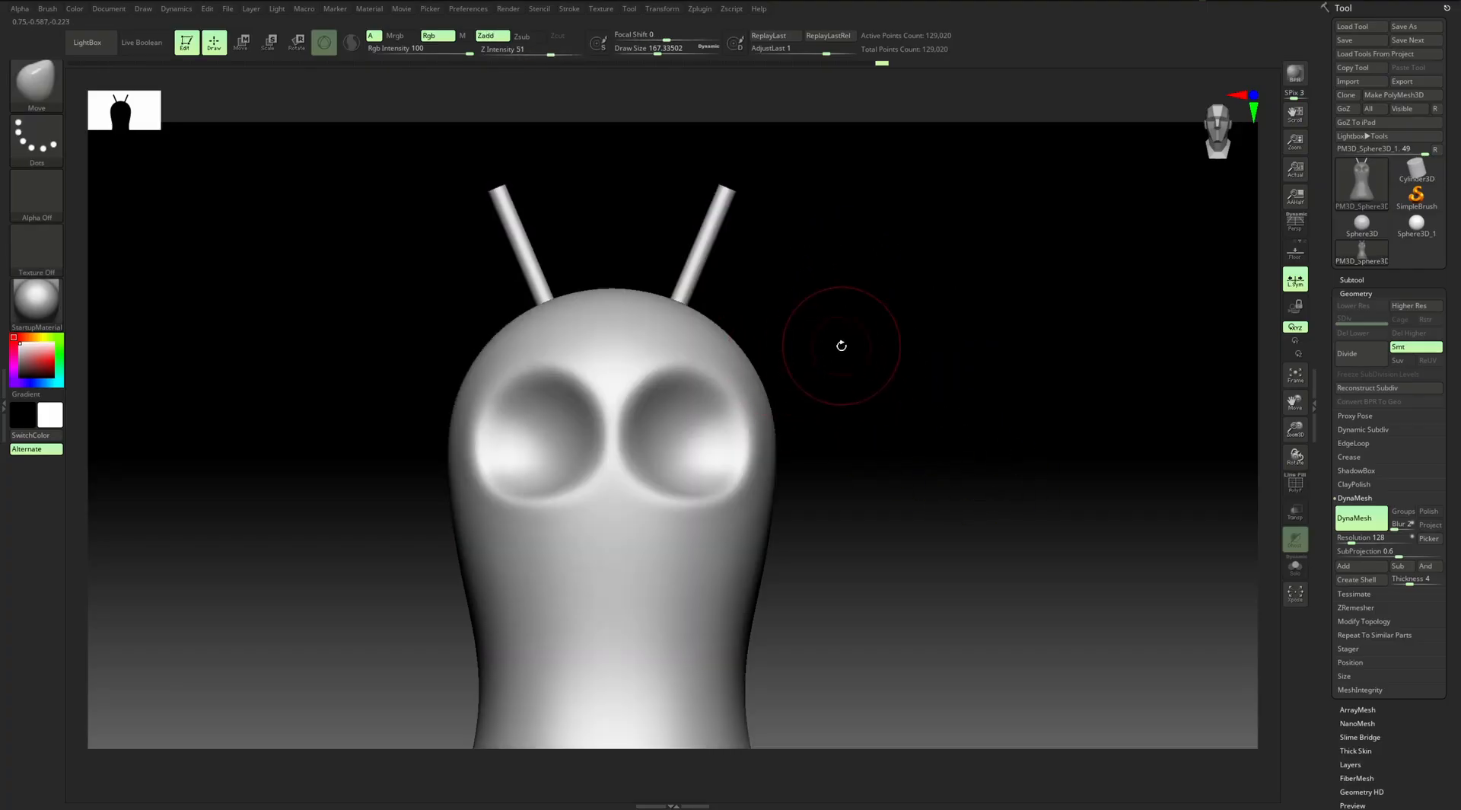
mouse_move(836, 275)
left_mouse_down("ctrl")
mouse_move(898, 367)
mouse_move(1038, 487)
left_mouse_up("ctrl")
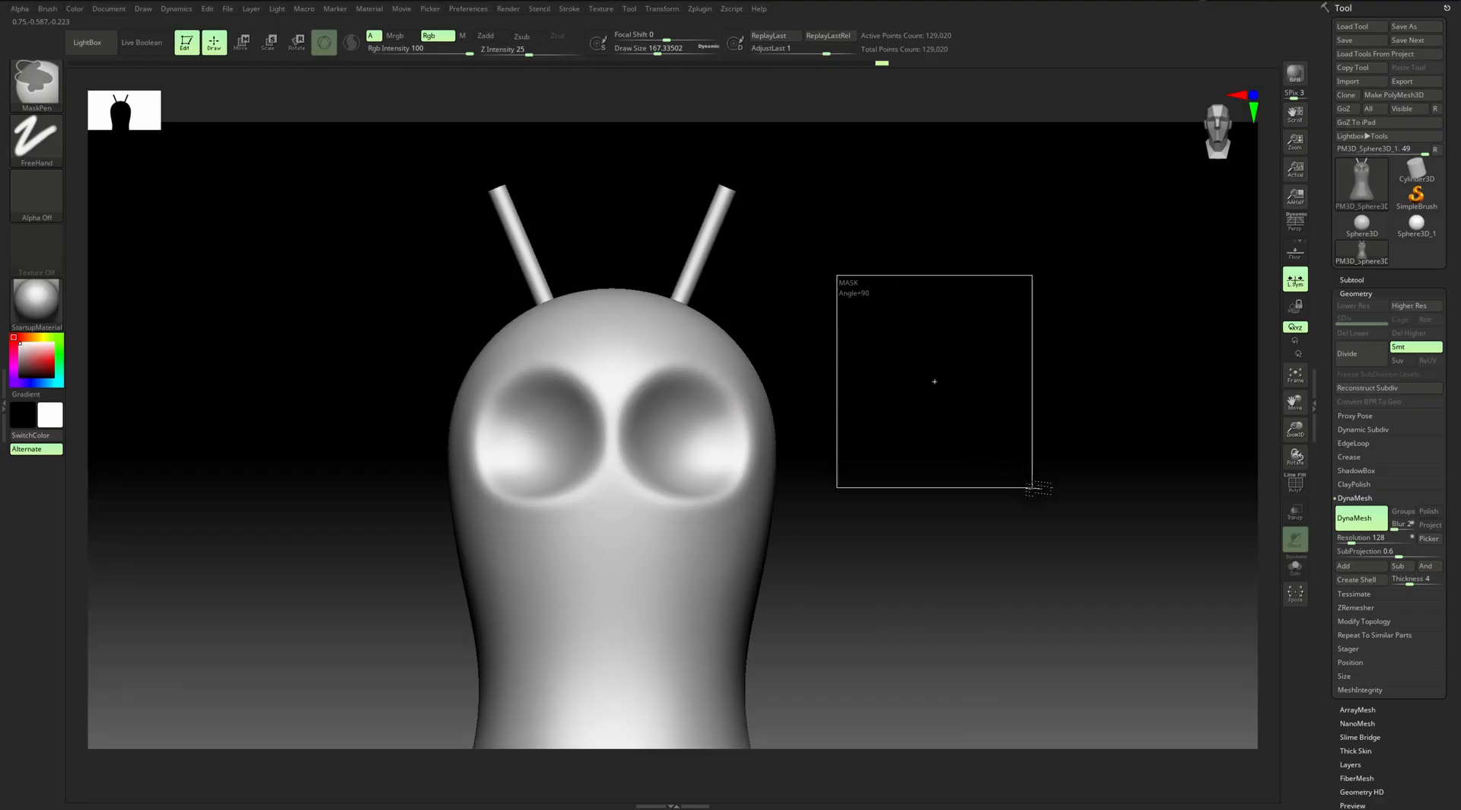
left_click_drag(1032, 487, 1005, 450, "ctrl")
Select the Move brush and inspect the fused antenna bases up close with the wireframe display
key("b")
key("m")
key("v")
mouse_move(867, 362)
left_mouse_down()
mouse_move(854, 330)
mouse_move(753, 295)
left_mouse_up()
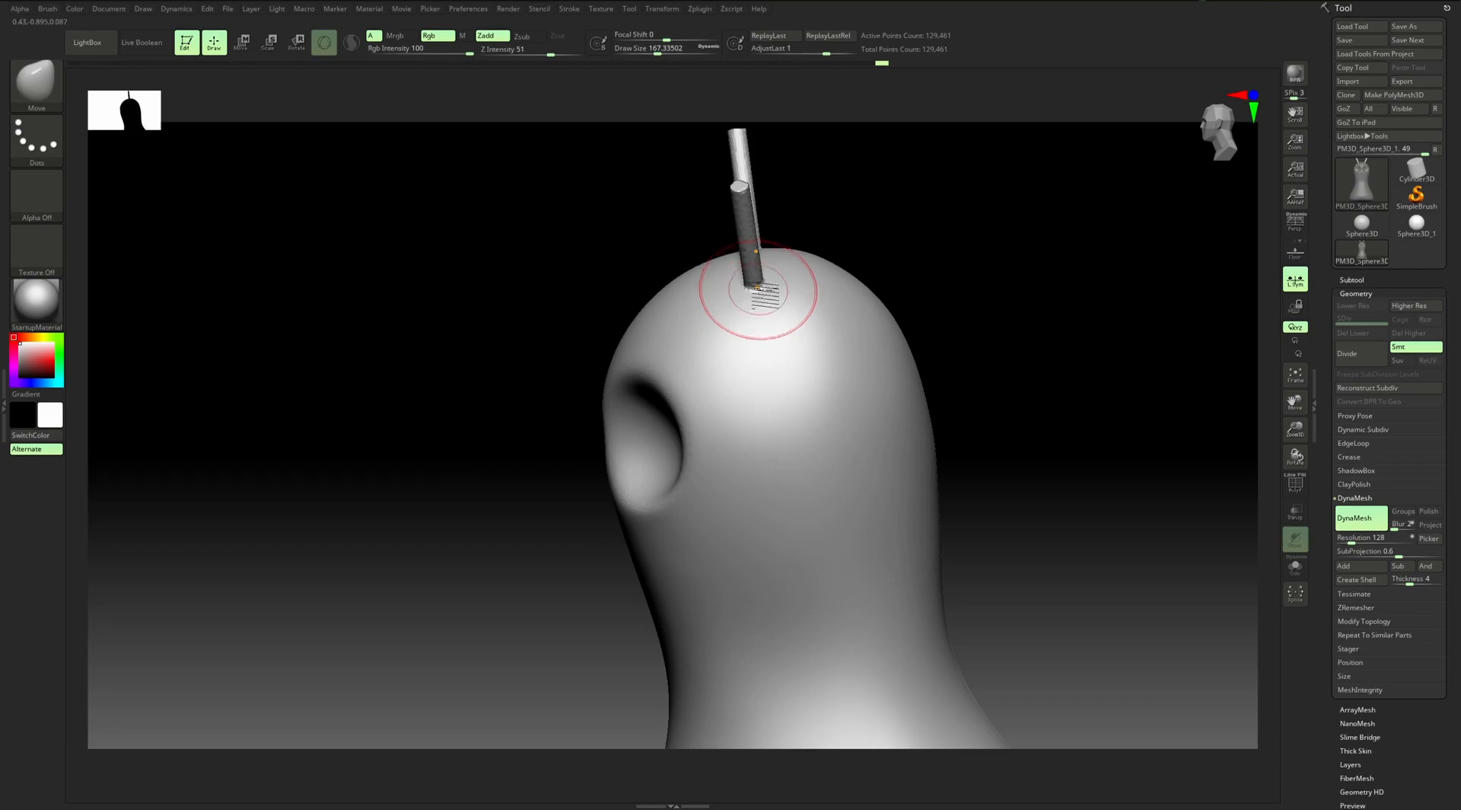
left_click_drag(886, 237, 882, 325)
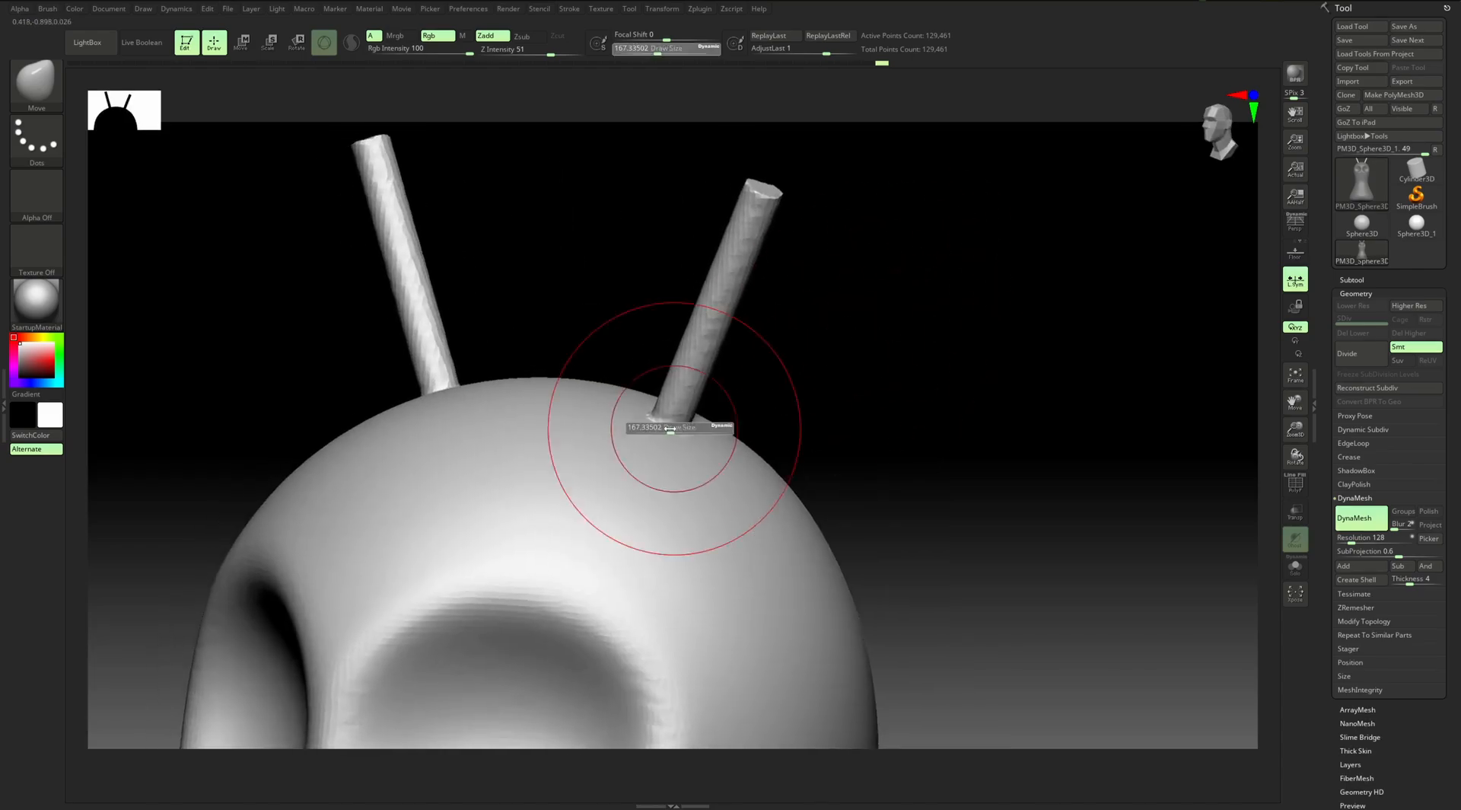
mouse_move(766, 359)
left_mouse_down()
mouse_move(814, 335)
mouse_move(758, 322)
mouse_move(795, 347)
mouse_move(708, 323)
left_mouse_up()
key("shift+f")
key("shift+f")
Bend both antennae into outward curves with the Move brush at a draw size of about 128
key("s")
left_click_drag(713, 381, 706, 381)
left_click_drag(702, 400, 693, 397)
left_click_drag(758, 274, 750, 272)
left_click_drag(780, 216, 791, 222)
left_click_drag(706, 387, 697, 387)
left_click_drag(738, 277, 733, 274)
left_click_drag(836, 324, 819, 363, "alt")
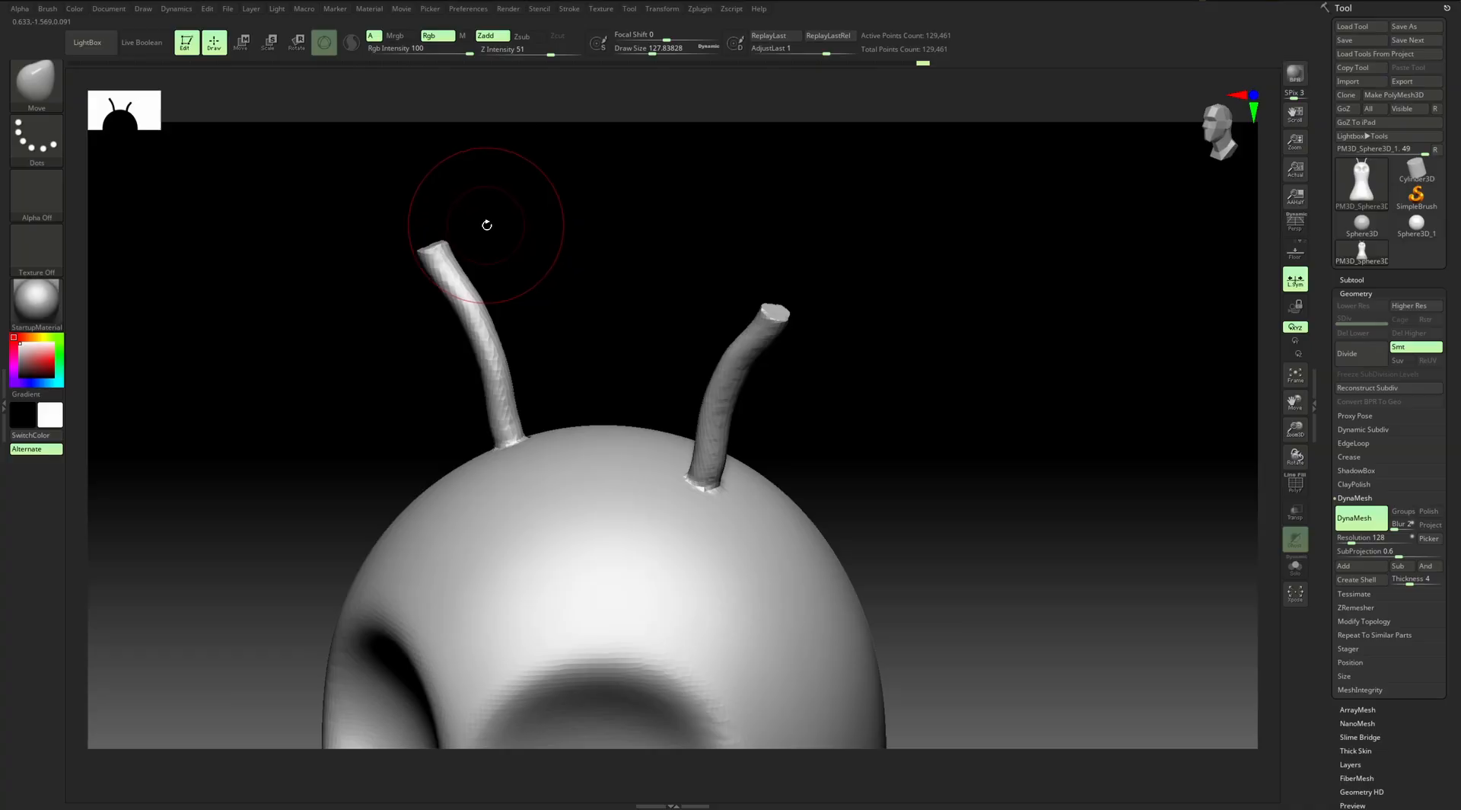
Insert a mirrored pair of spheres at the antenna tips with the IMM Primitives brush's Insert Sphere primitive
key("b")
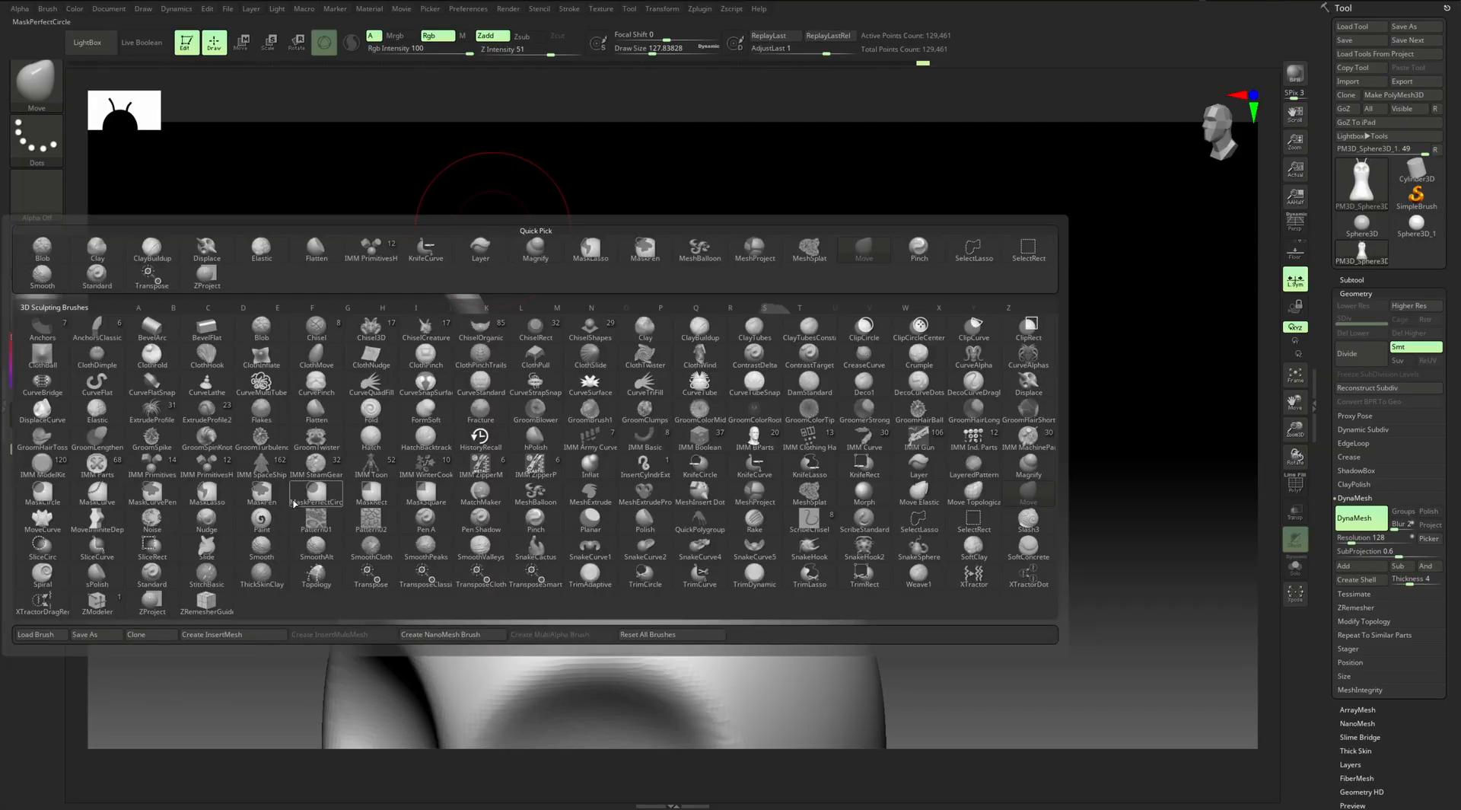
left_click(206, 466)
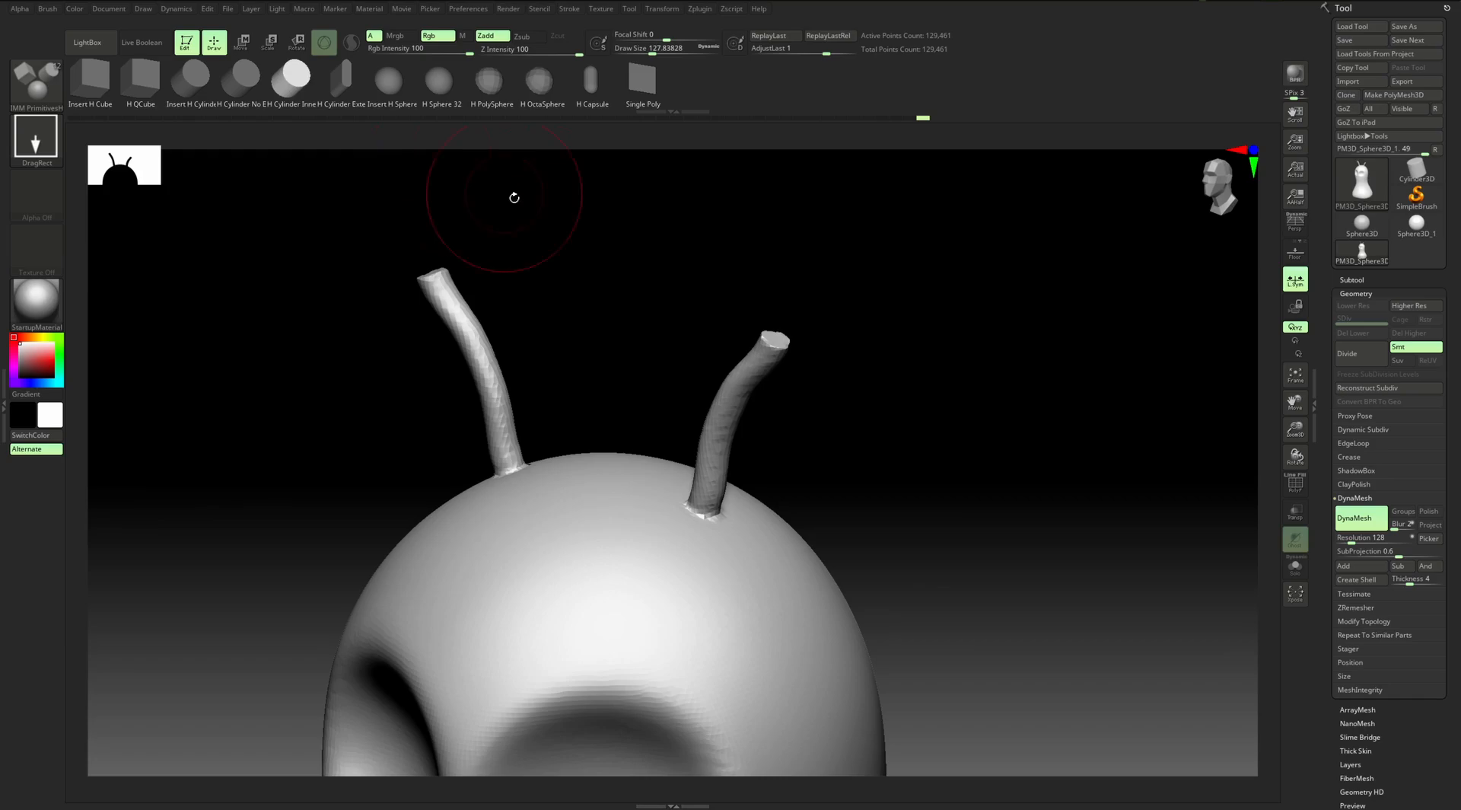
key("b")
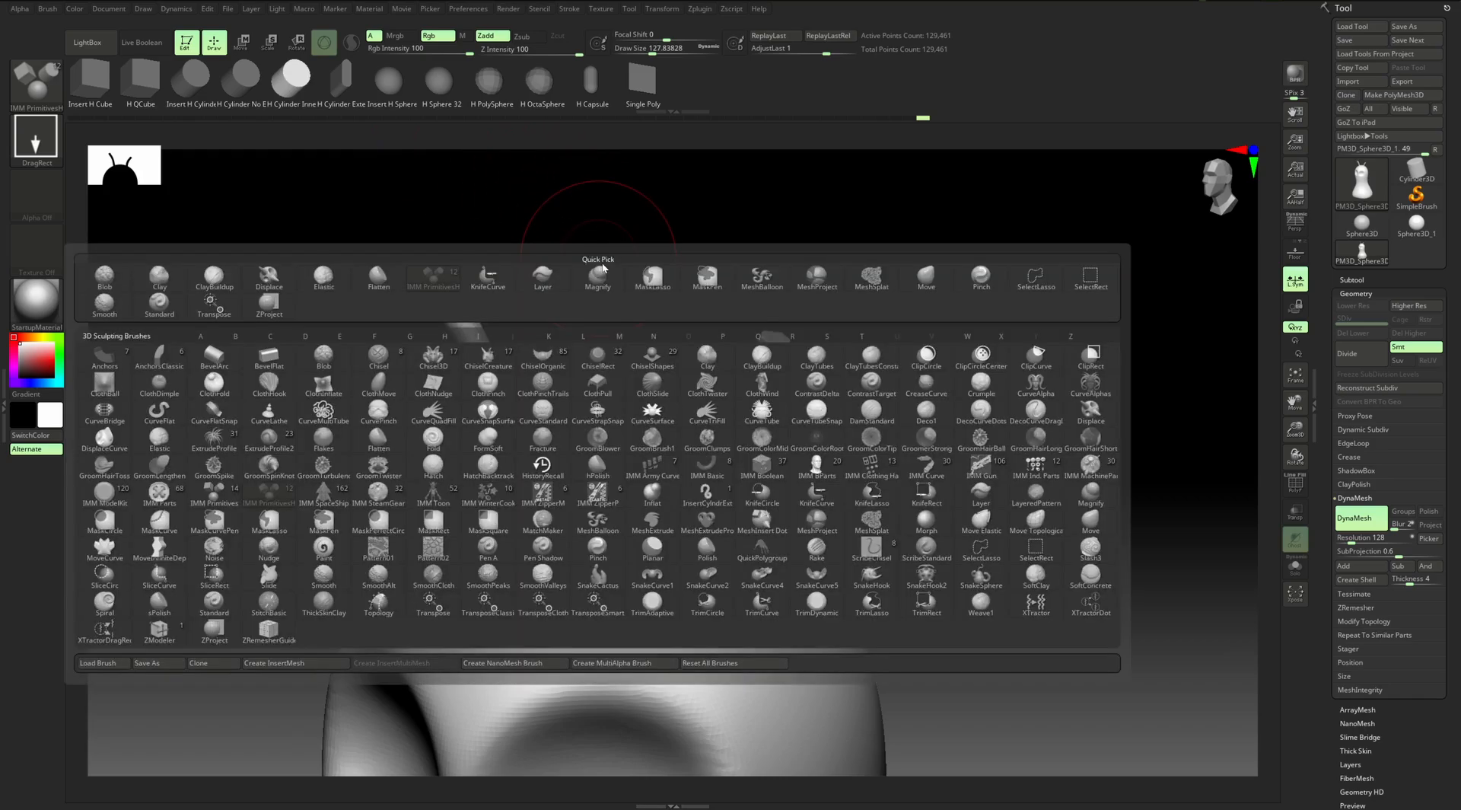
left_click(216, 495)
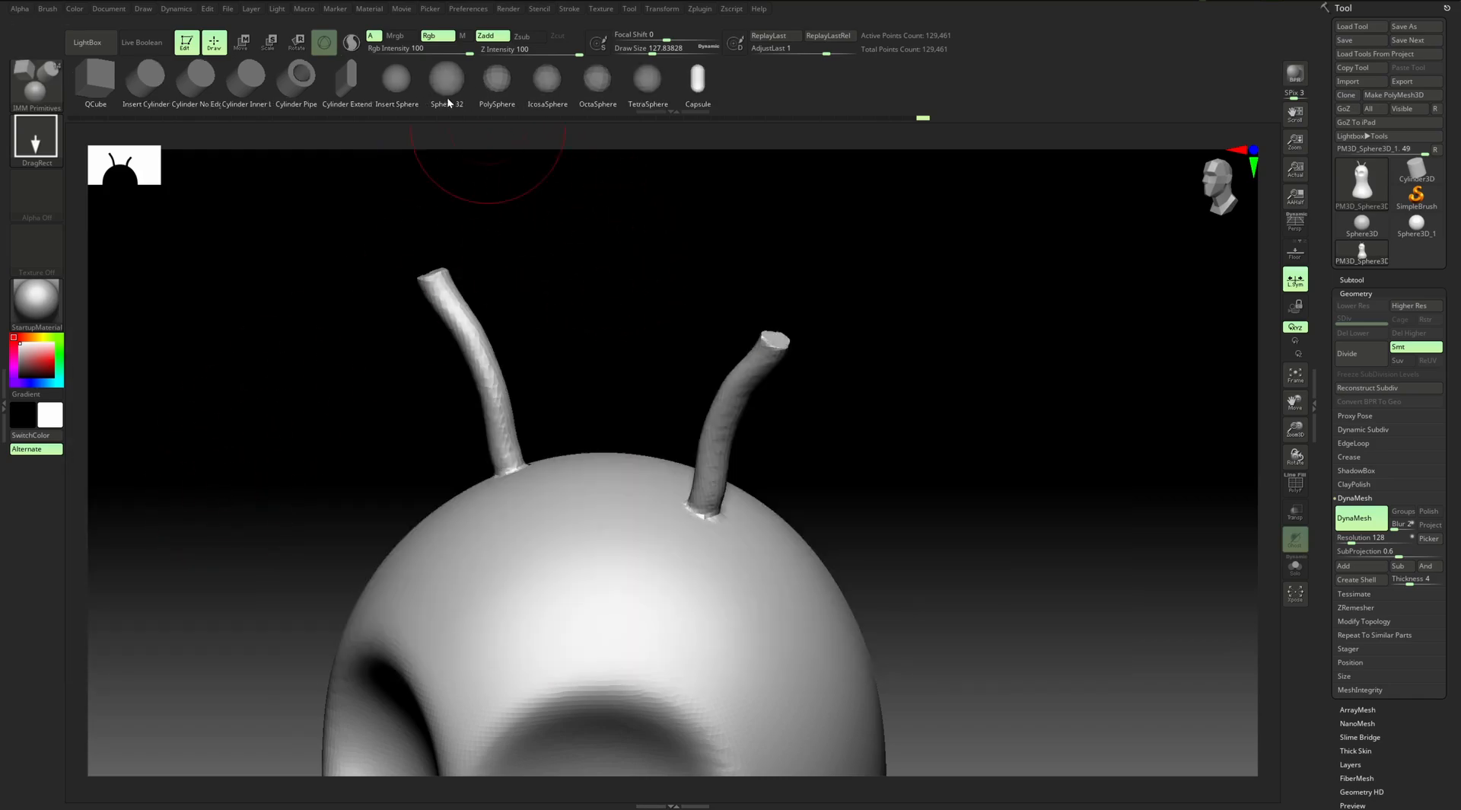
left_click(397, 90)
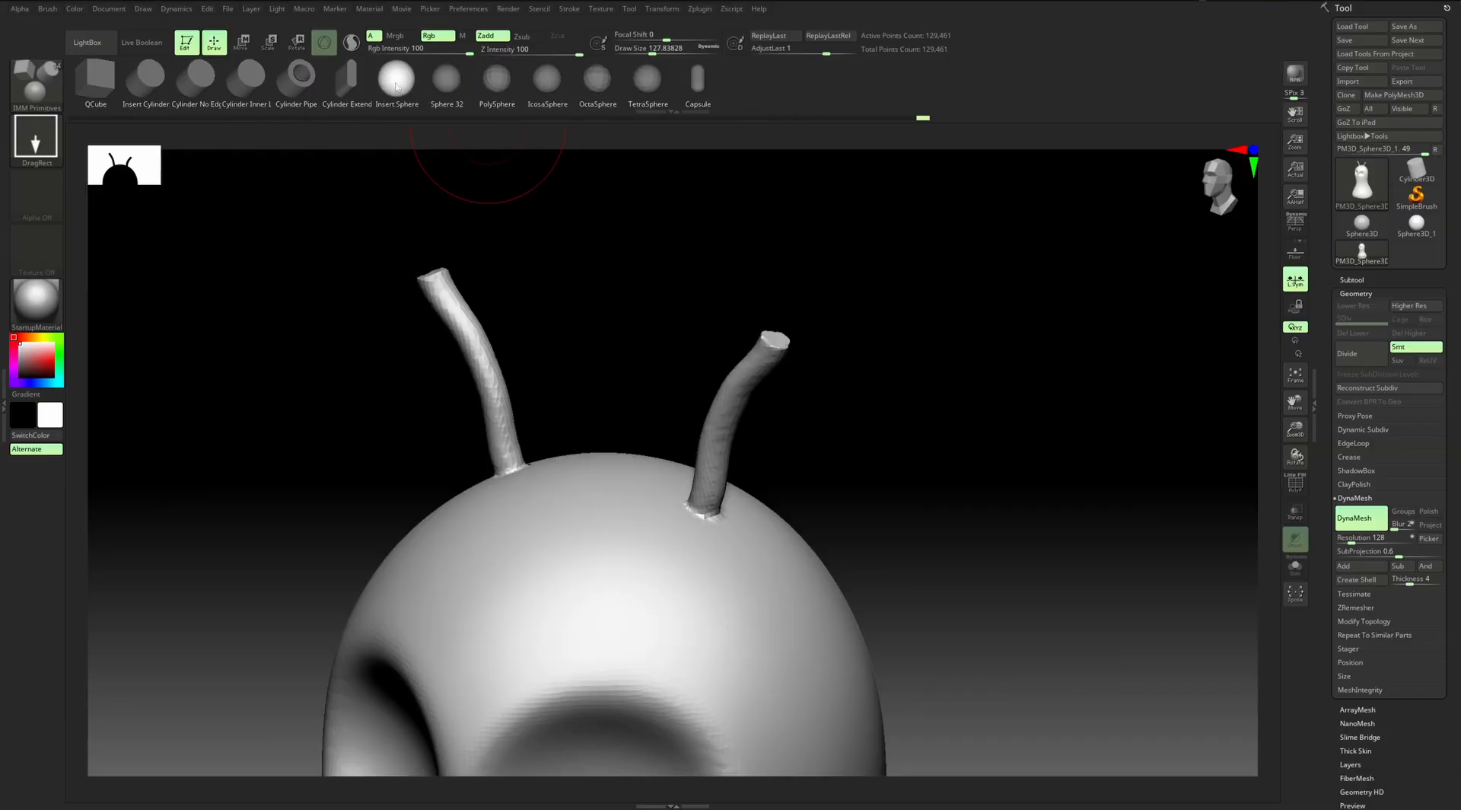
mouse_move(753, 333)
left_mouse_down()
mouse_move(809, 300)
mouse_move(783, 327)
mouse_move(890, 408)
mouse_move(868, 408)
mouse_move(843, 372)
mouse_move(854, 340)
mouse_move(842, 323)
mouse_move(855, 323)
mouse_move(837, 415)
left_mouse_up()
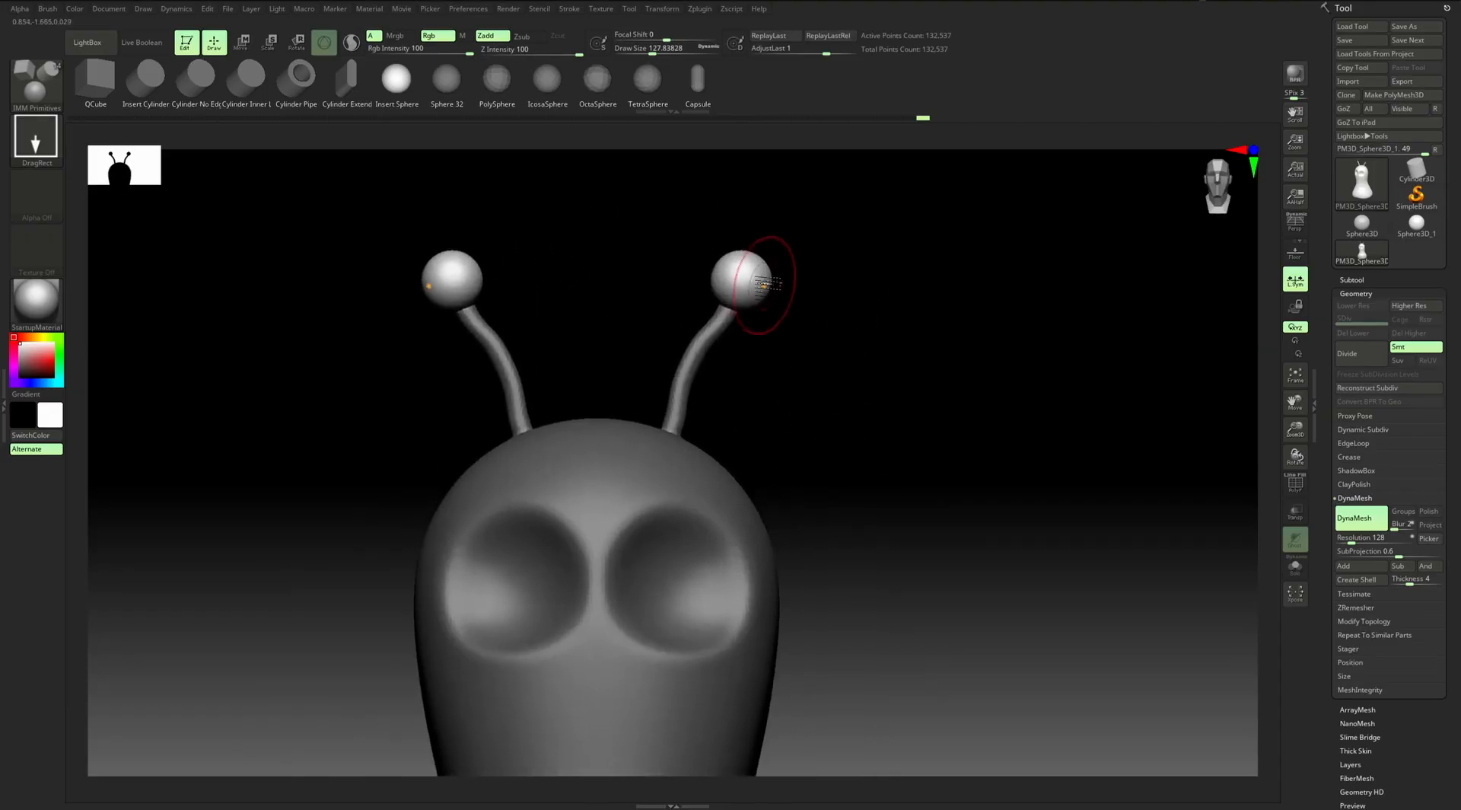
Adjust the spheres on the antenna tips and update the DynaMesh to merge them with the character
key("w")
mouse_move(837, 269)
left_mouse_down()
mouse_move(884, 289)
mouse_move(835, 404)
mouse_move(795, 318)
left_mouse_up()
key("q")
mouse_move(772, 269)
left_mouse_down("ctrl")
mouse_move(834, 383)
mouse_move(883, 403)
left_mouse_up("ctrl")
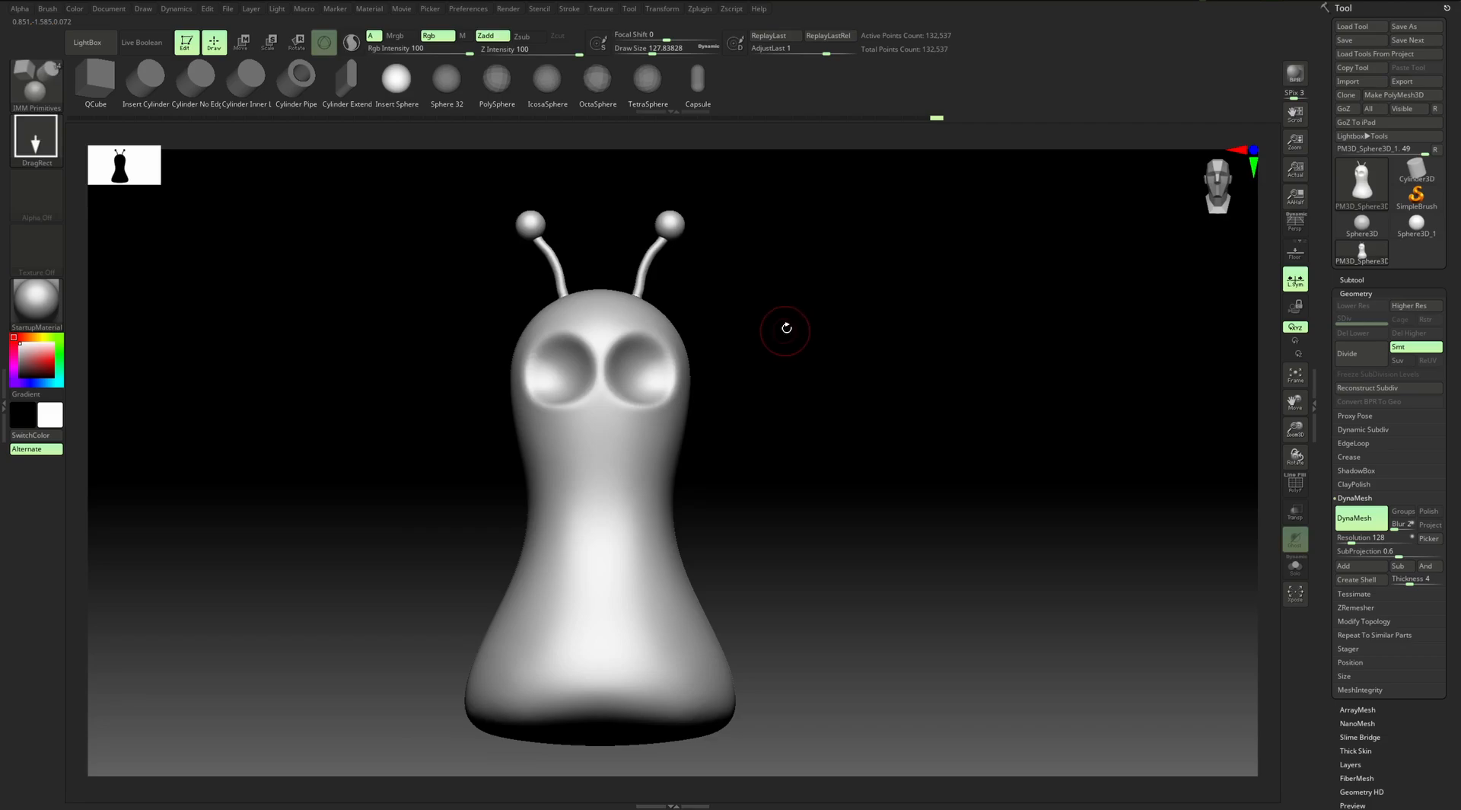
mouse_move(776, 268)
left_mouse_down("ctrl")
mouse_move(902, 398)
mouse_move(829, 372)
mouse_move(818, 427)
mouse_move(868, 373)
left_mouse_up("ctrl")
Insert mirrored Cylinder Inner primitives on the sides of the lower body at a draw size of about 94
key("bracketleft")
left_click_drag(750, 403, 723, 445)
key("shift+f")
key("shift+f")
left_click_drag(763, 394, 799, 415, "alt")
mouse_move(794, 487)
left_mouse_down("alt")
mouse_move(806, 395)
mouse_move(826, 385)
mouse_move(810, 385)
mouse_move(822, 388)
mouse_move(789, 439)
mouse_move(844, 429)
mouse_move(822, 459)
mouse_move(832, 437)
mouse_move(792, 460)
mouse_move(761, 510)
mouse_move(732, 518)
left_mouse_up("alt")
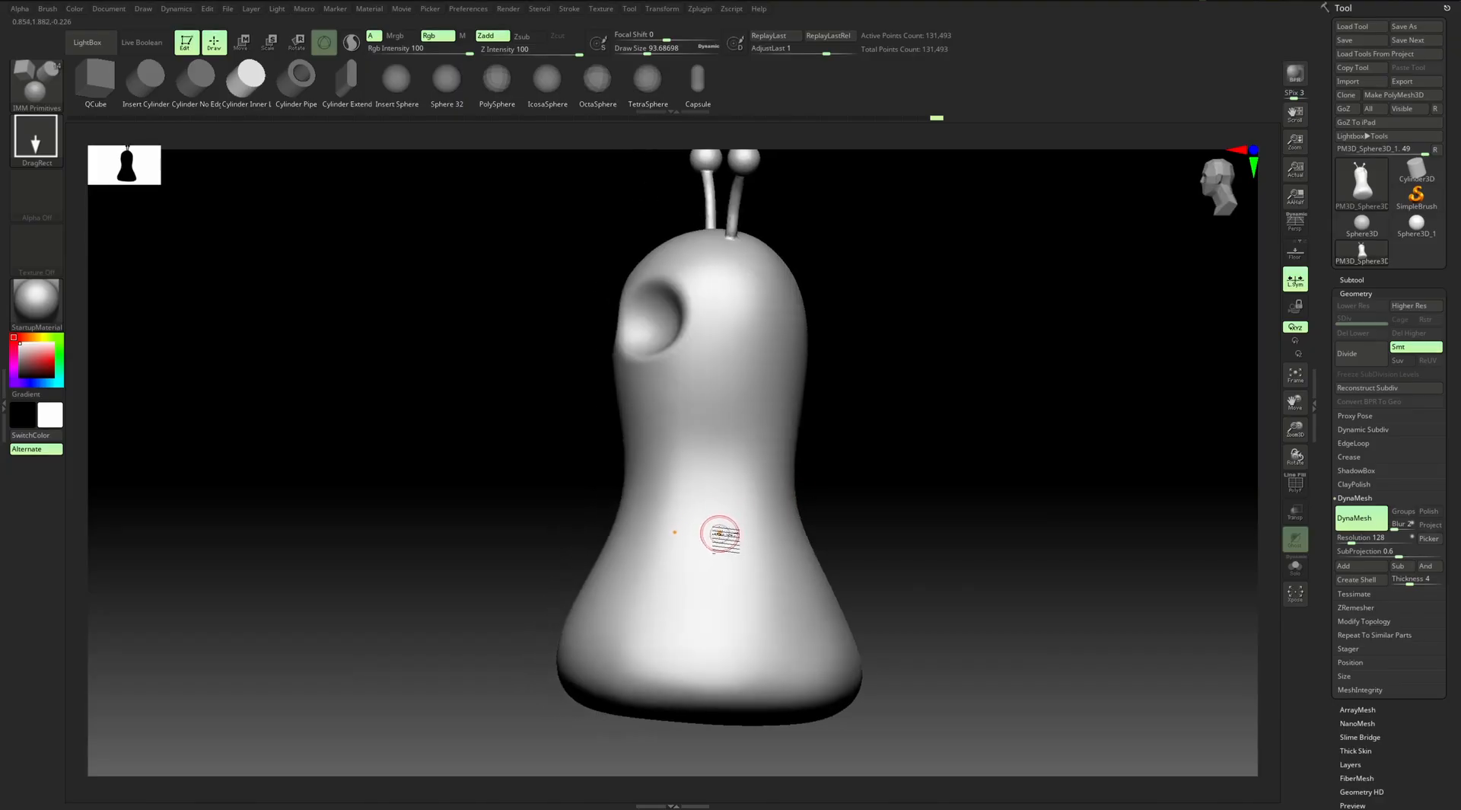
left_click_drag(842, 513, 865, 486)
Place both arm cylinders against the body and lengthen them with the gizmo, toggling Local Symmetry as needed
key("w")
left_click(1296, 282)
left_click_drag(758, 484, 548, 510)
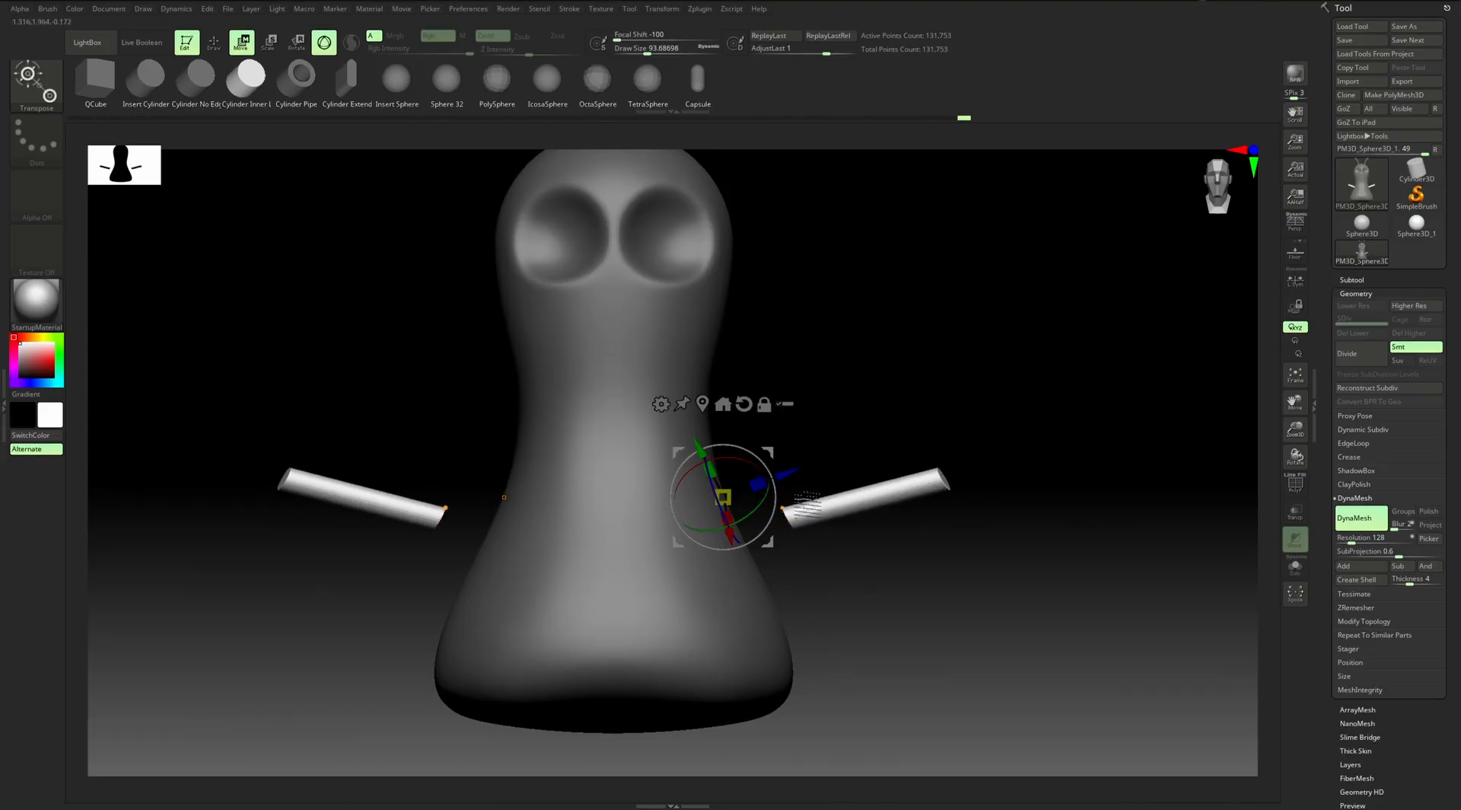
left_click_drag(805, 506, 749, 499)
left_click_drag(1063, 373, 903, 417)
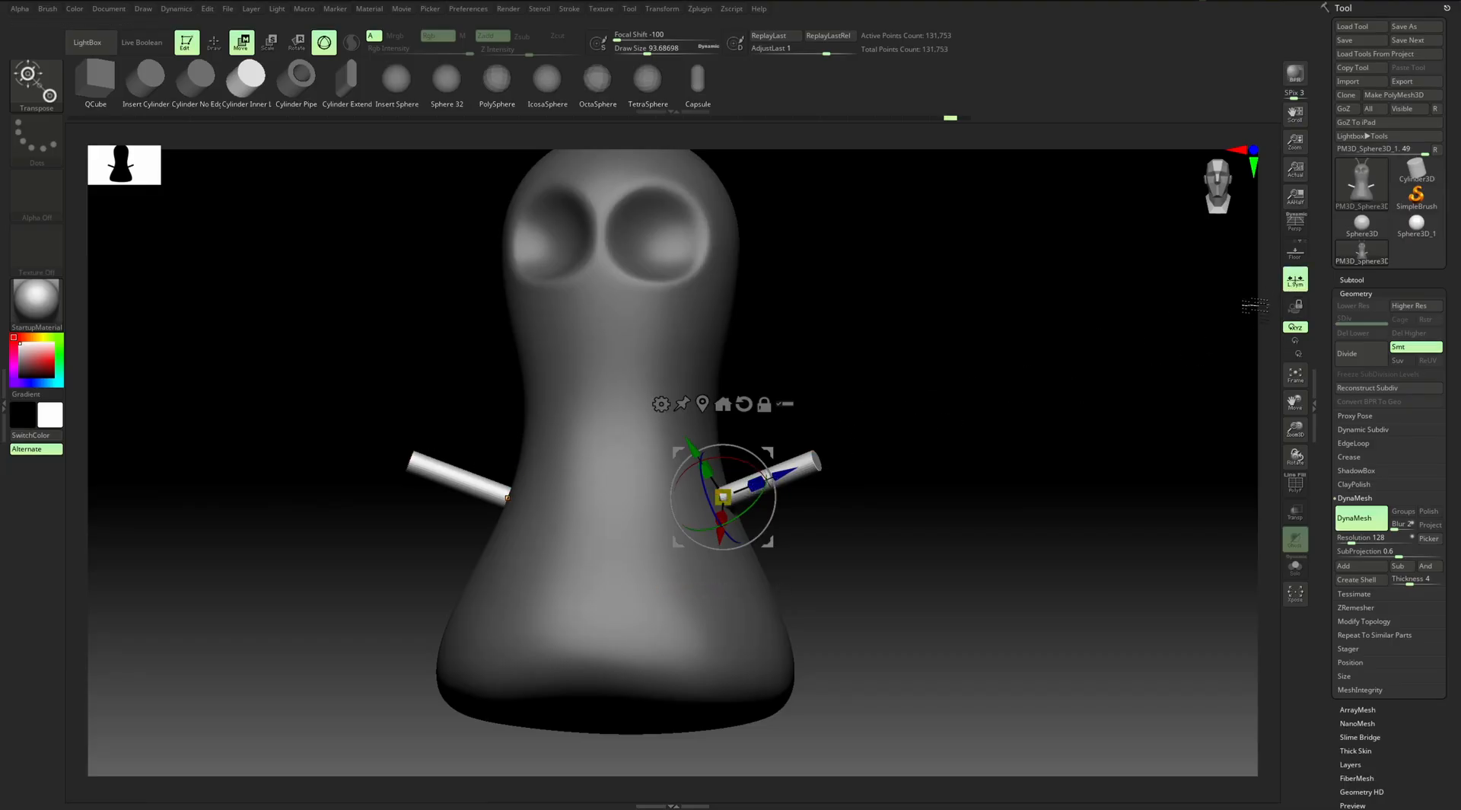
left_click_drag(915, 405, 904, 411, "shift")
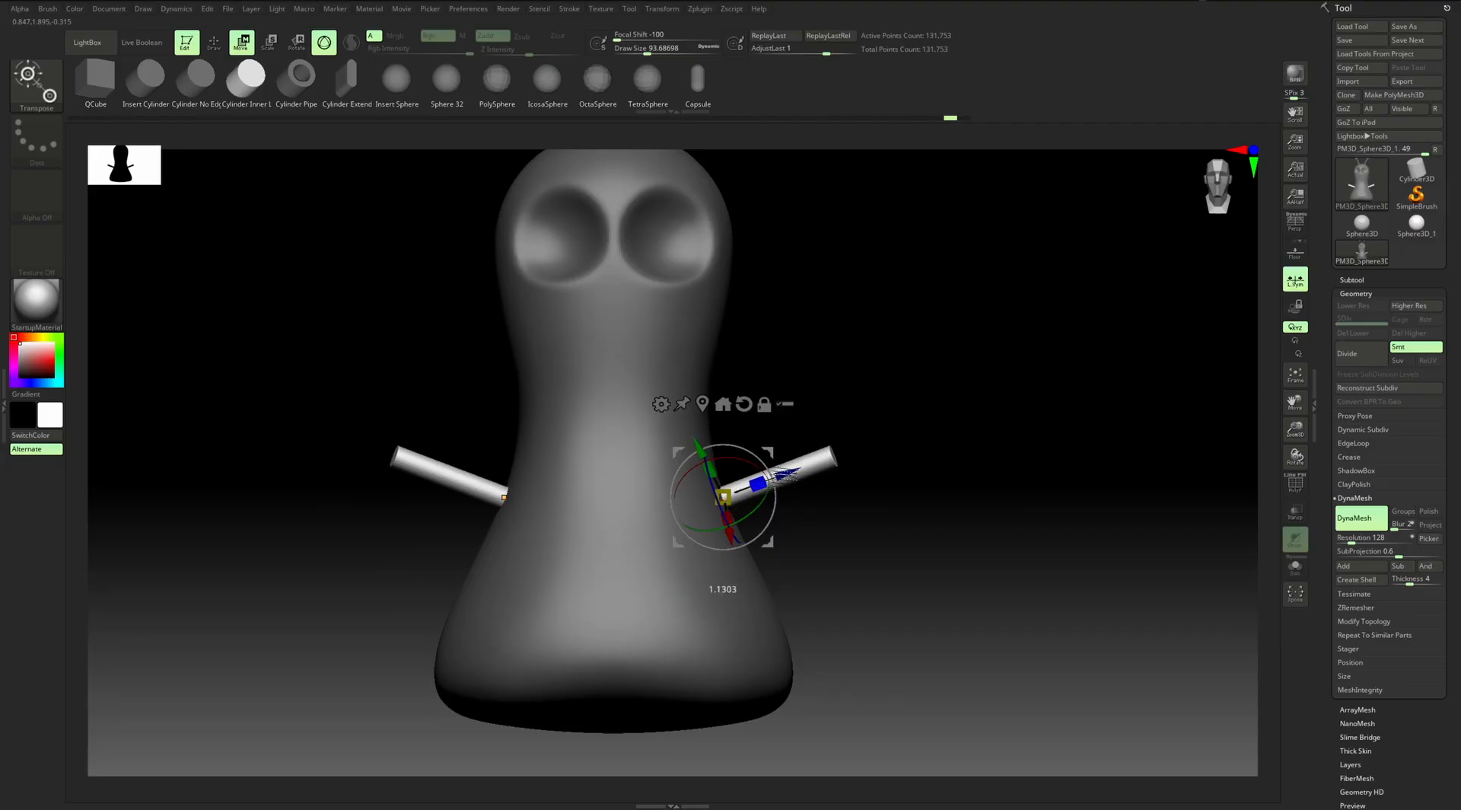
left_click_drag(811, 464, 868, 439)
Rotate both arm cylinders downward along the body and set their upper ends at the shoulders
left_click_drag(748, 460, 769, 518)
left_click_drag(897, 496, 750, 540)
left_click_drag(926, 454, 874, 508)
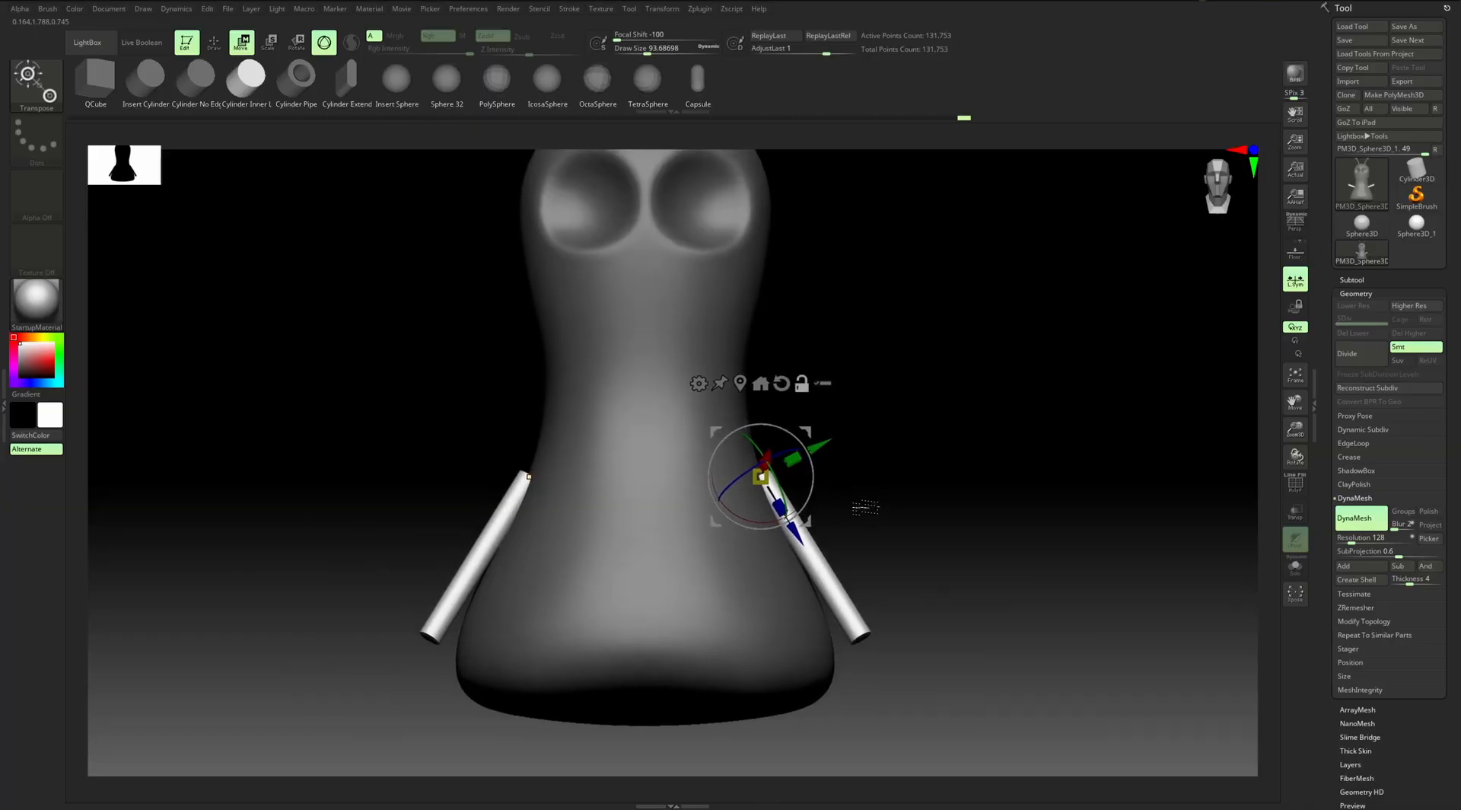
left_click_drag(821, 446, 826, 444)
left_click_drag(776, 526, 780, 525)
mouse_move(888, 479)
left_mouse_down("alt")
mouse_move(893, 455)
mouse_move(885, 478)
left_mouse_up("alt")
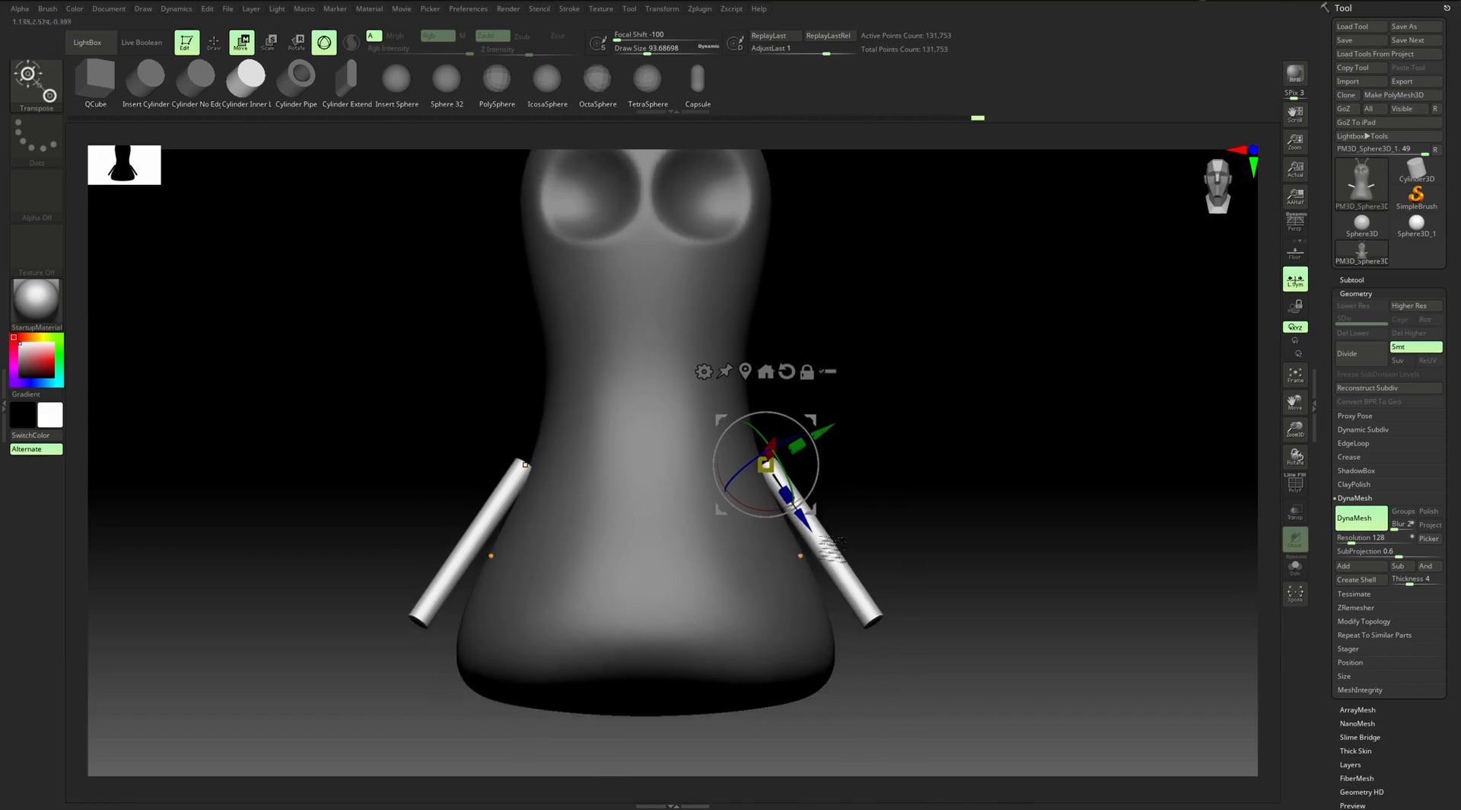
Return to draw mode, choose the Move brush and adjust its draw size for the arms
key("q")
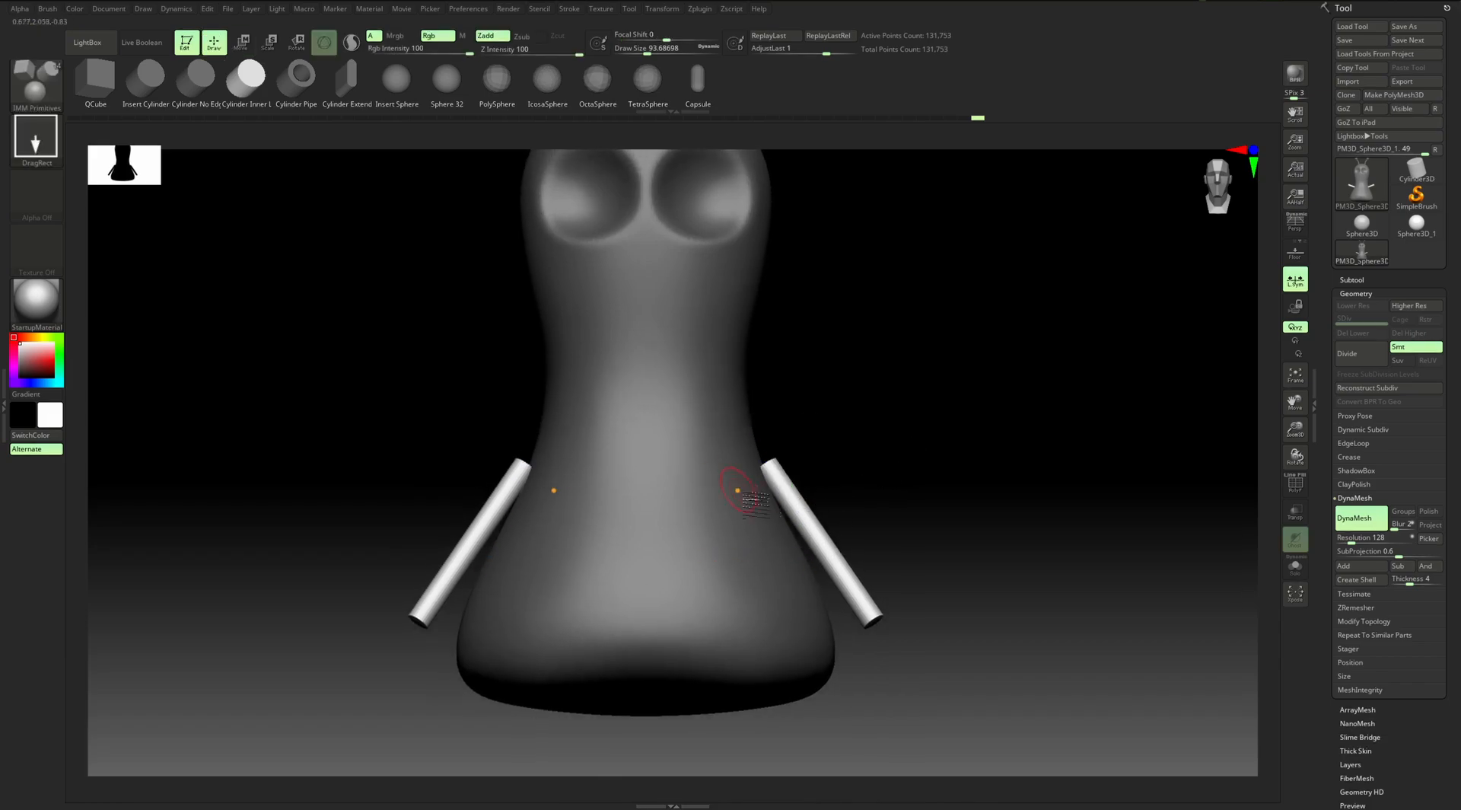
key("b")
key("m")
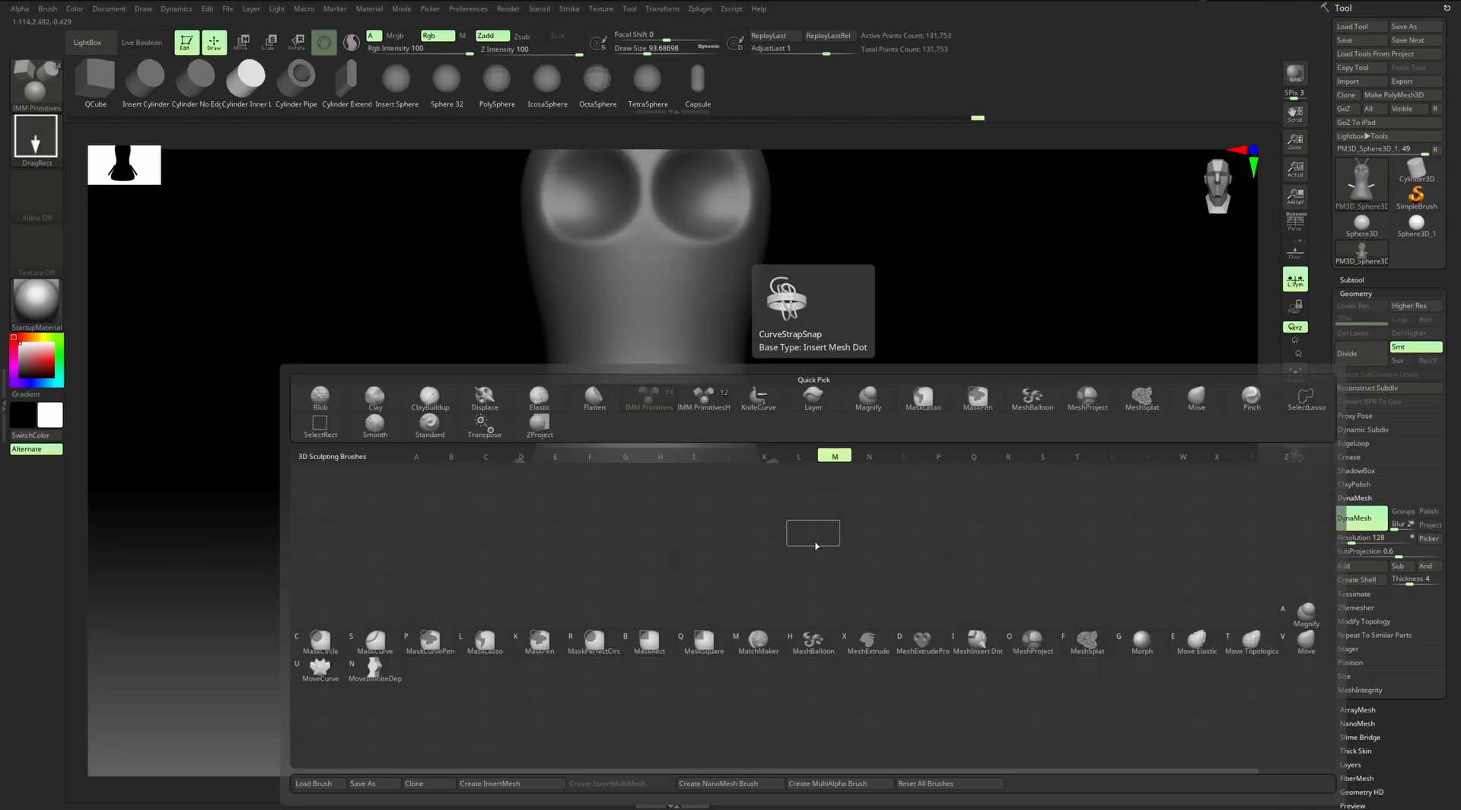
key("v")
key("s")
left_click_drag(839, 527, 863, 527)
Try to bend the arm cylinders with the Move brush, check their wireframe and undo the change
key("s")
left_click_drag(871, 578, 880, 579)
left_click_drag(875, 583, 845, 598)
key("shift+f")
key("shift+f")
left_click_drag(818, 548, 853, 534, "ctrl")
key("shift+f")
key("shift+f")
key("ctrl+z")
Update the DynaMesh to fuse the arm cylinders with the body
left_click_drag(917, 473, 888, 437, "alt")
key("s")
left_click_drag(878, 325, 918, 395, "ctrl")
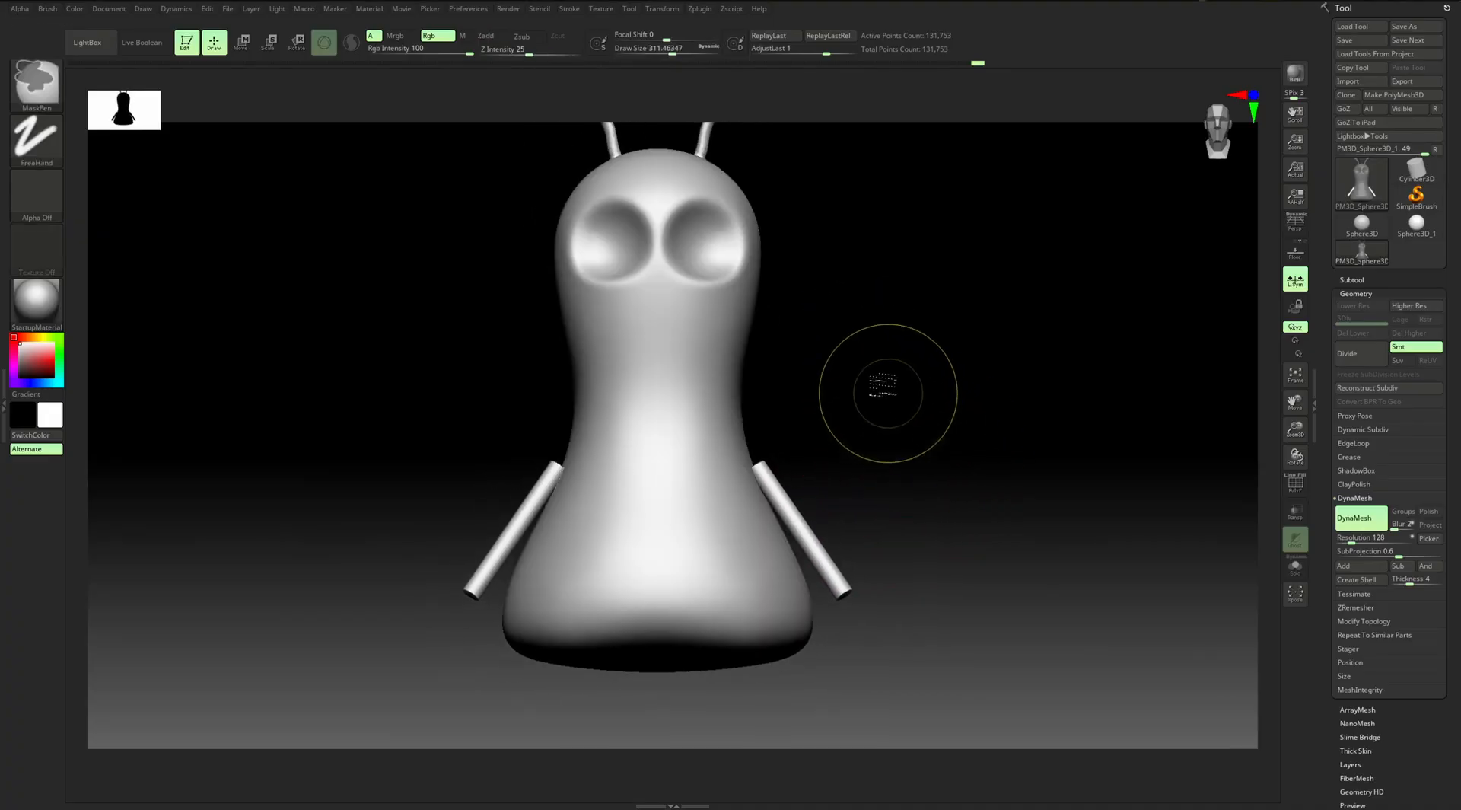
mouse_move(856, 310)
left_mouse_down("ctrl")
mouse_move(952, 418)
mouse_move(887, 456)
mouse_move(822, 456)
left_mouse_up("ctrl")
Curve the lower ends of both arms with the Move brush, reducing the draw size to about 223
left_click_drag(910, 422, 893, 473, "shift")
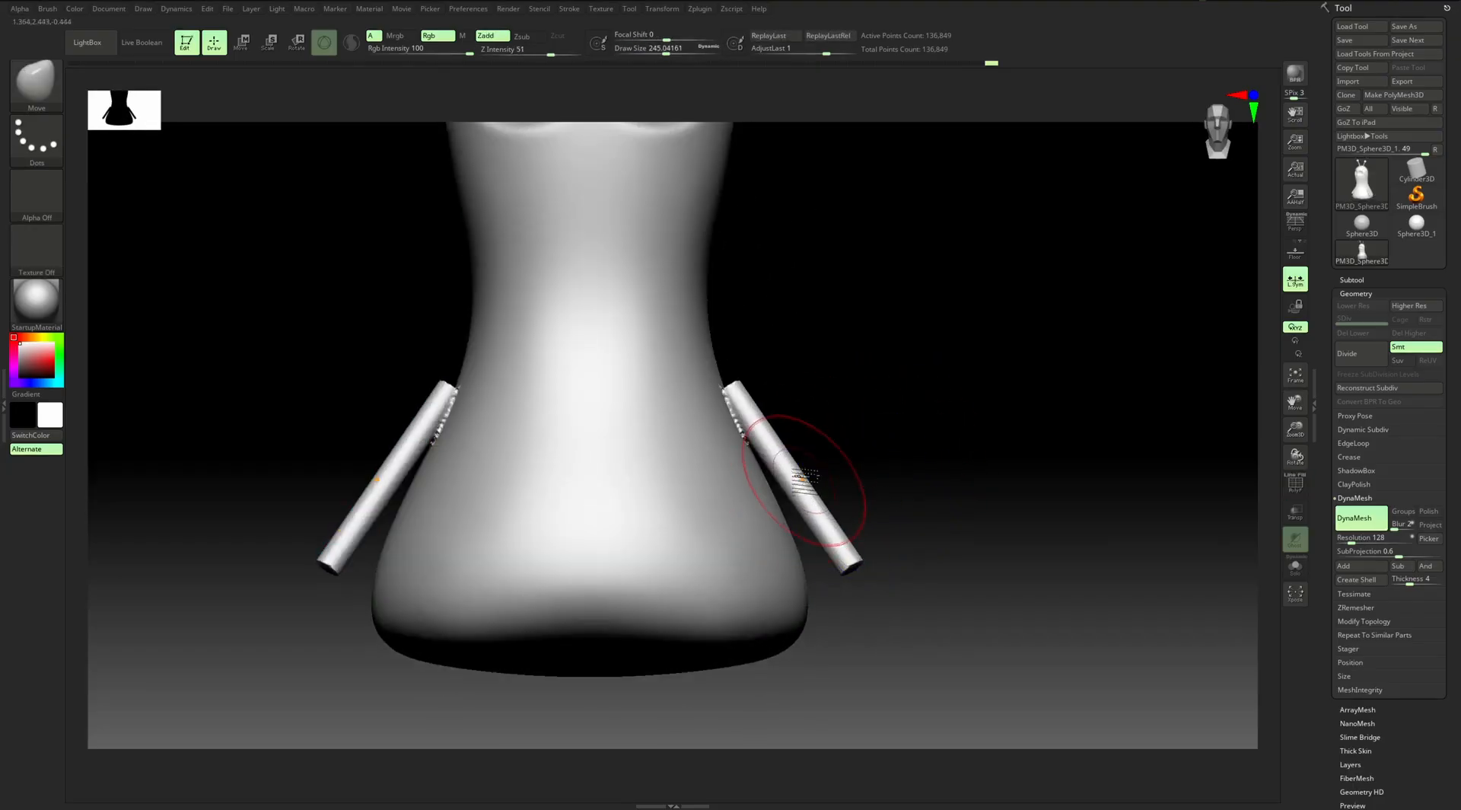
left_click_drag(857, 555, 851, 562)
key("bracketleft")
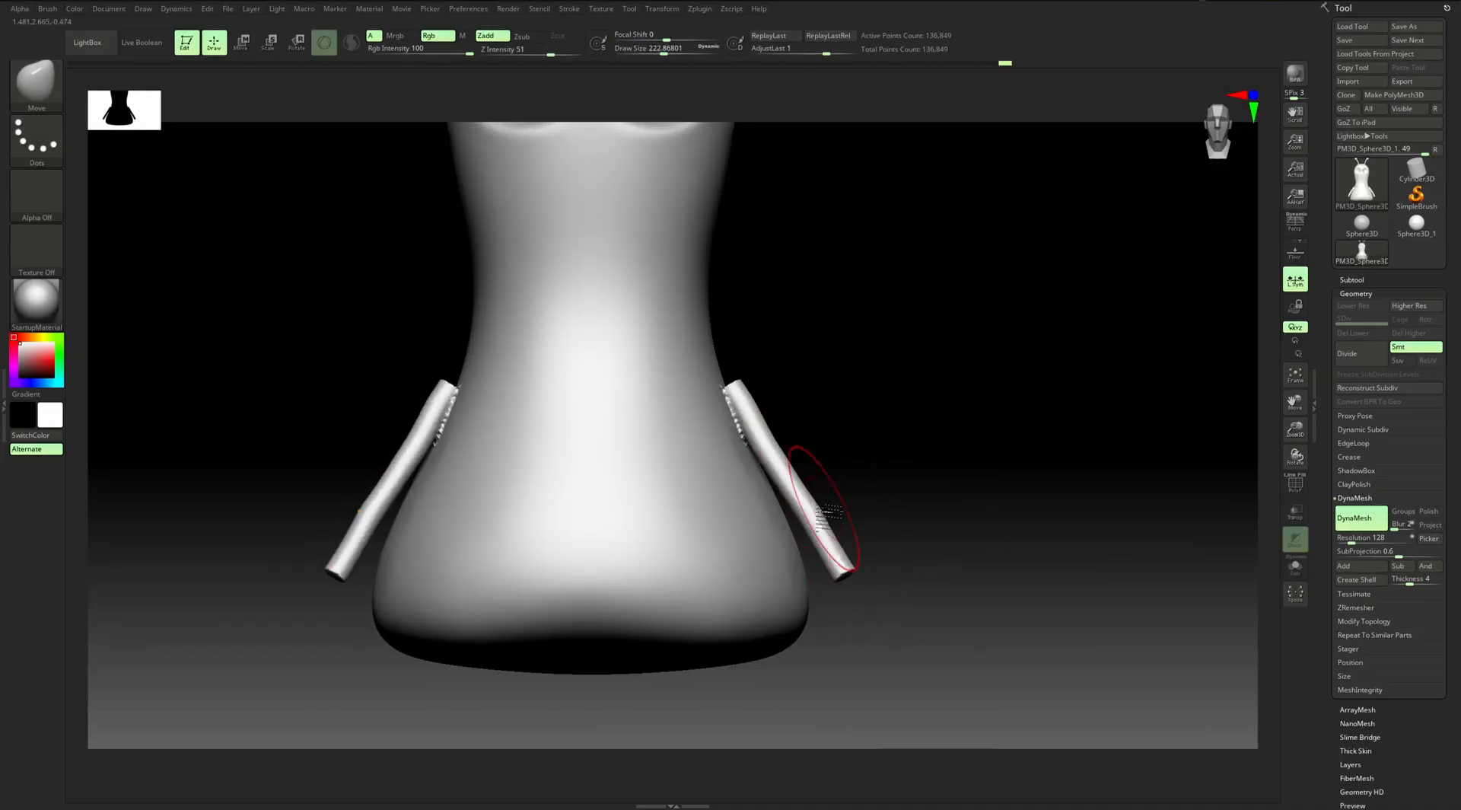
left_click_drag(854, 574, 833, 552)
mouse_move(804, 503)
left_mouse_down()
mouse_move(820, 496)
mouse_move(783, 436)
mouse_move(721, 390)
left_mouse_up()
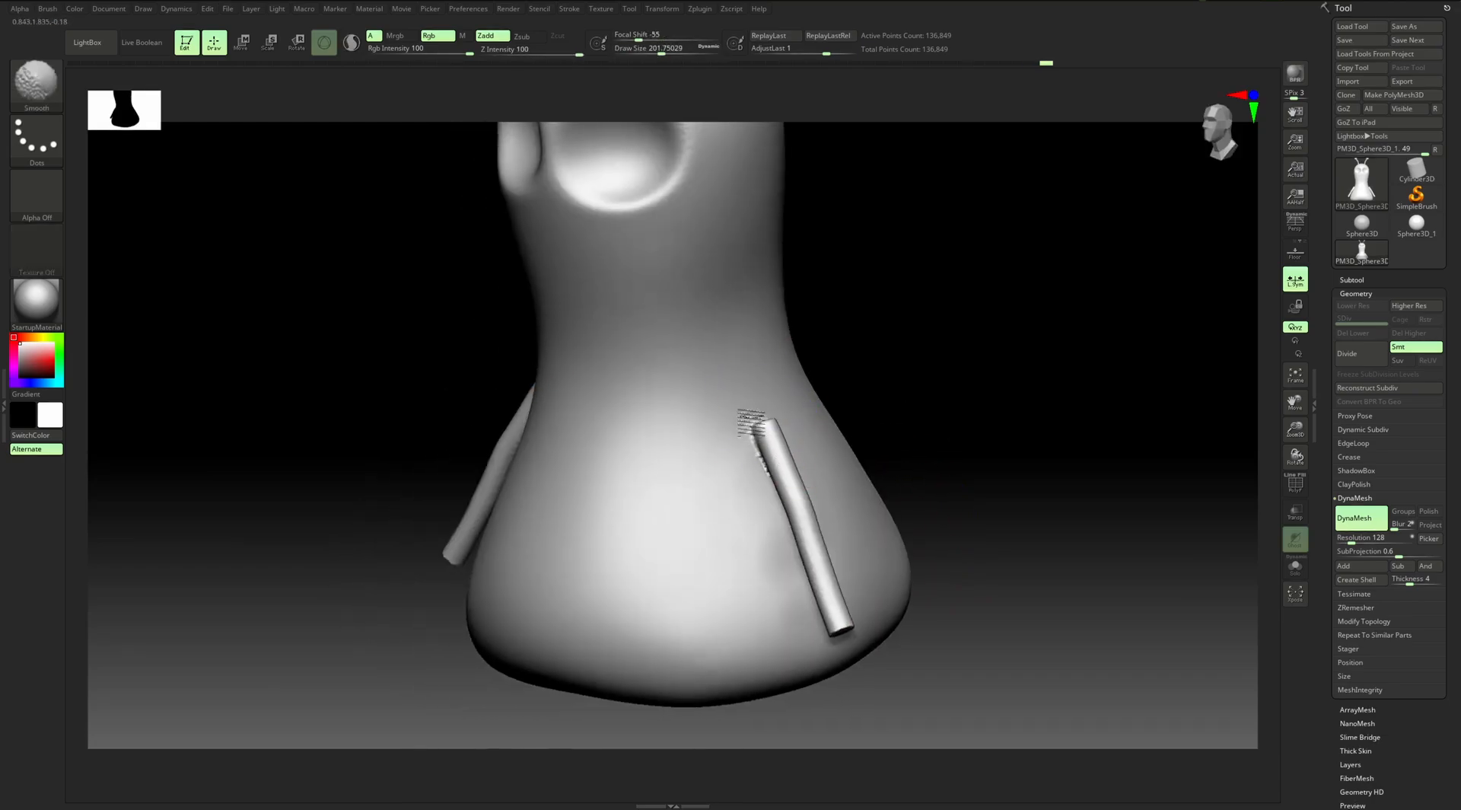
Smooth the joints between the arms and body and shape the arms into rounded shoulders
left_click_drag(754, 443, 761, 430, "shift")
mouse_move(946, 379)
left_mouse_down("shift")
mouse_move(887, 380)
mouse_move(980, 348)
mouse_move(854, 392)
left_mouse_up("shift")
left_click_drag(943, 374, 875, 384)
left_click_drag(851, 387, 846, 392, "shift")
mouse_move(956, 349)
left_mouse_down()
mouse_move(936, 336)
mouse_move(899, 422)
mouse_move(1012, 365)
mouse_move(966, 389)
left_mouse_up()
left_click_drag(366, 525, 383, 515, "alt")
key("s")
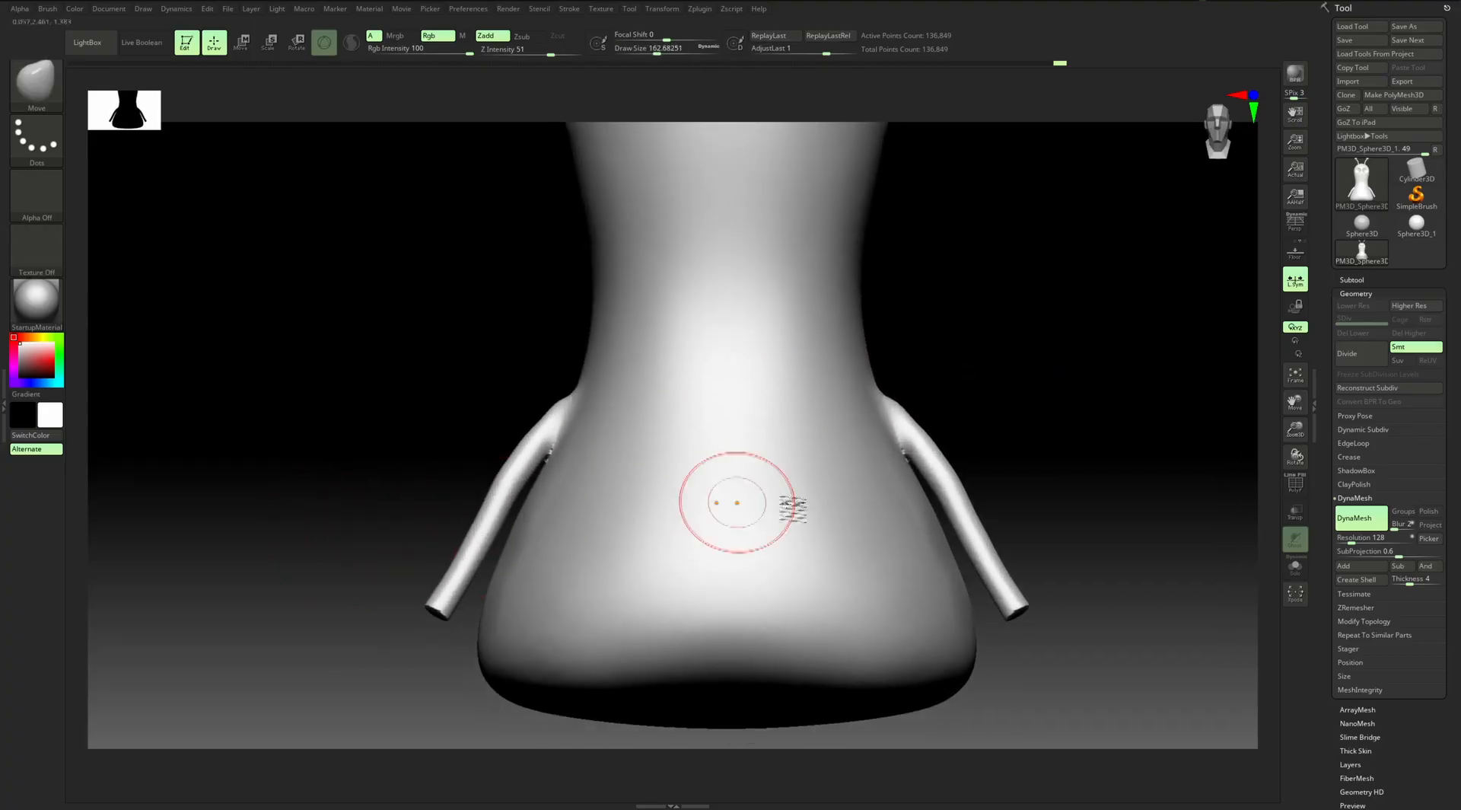
Build up the ends of both arms with the ClayBuildup brush at a draw size of about 56
left_click_drag(996, 400, 981, 418, "alt")
mouse_move(417, 628)
left_mouse_down("alt")
mouse_move(476, 555)
mouse_move(460, 569)
left_mouse_up("alt")
key("s")
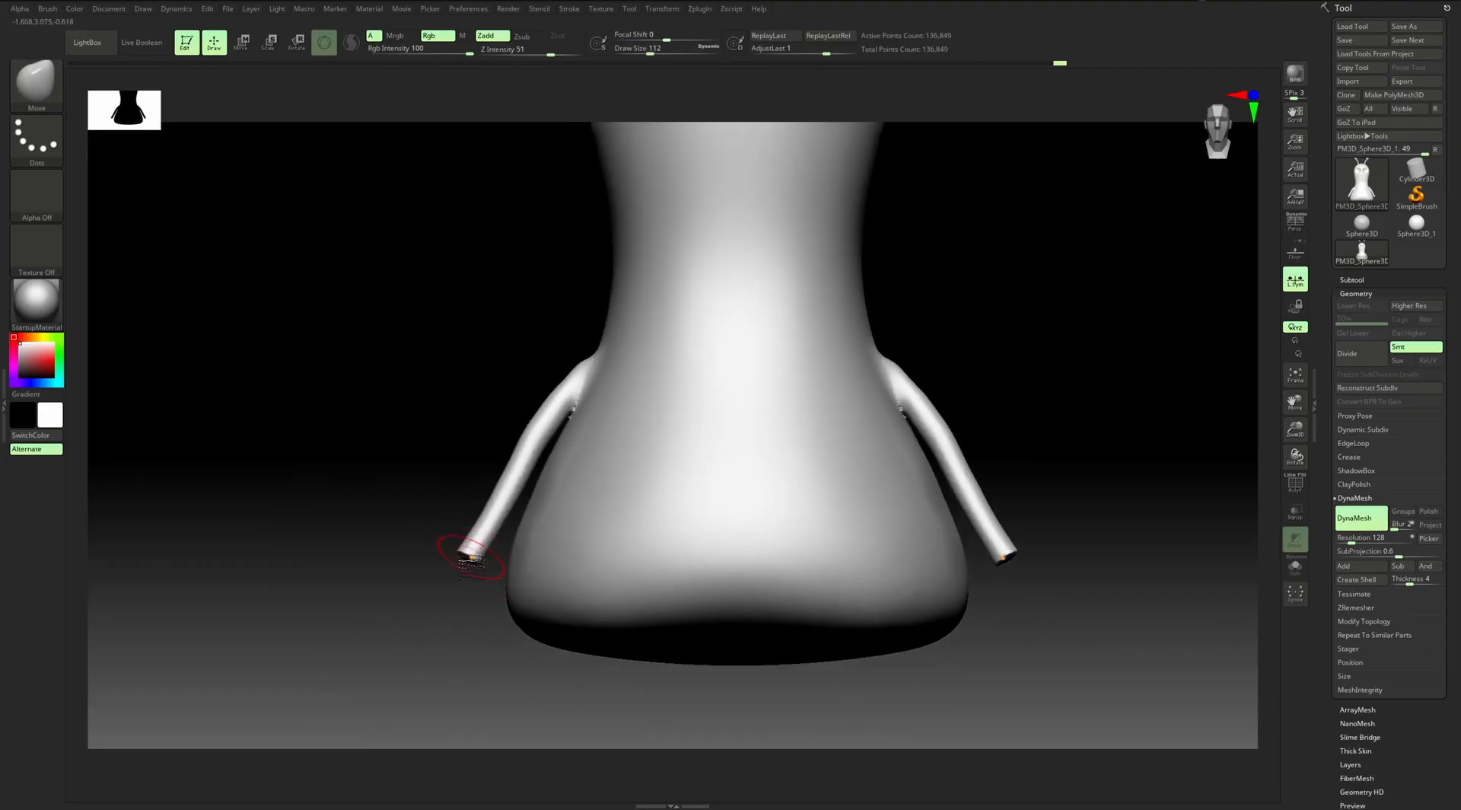
left_click_drag(1015, 478, 896, 440, "alt")
left_click_drag(925, 498, 926, 528, "alt")
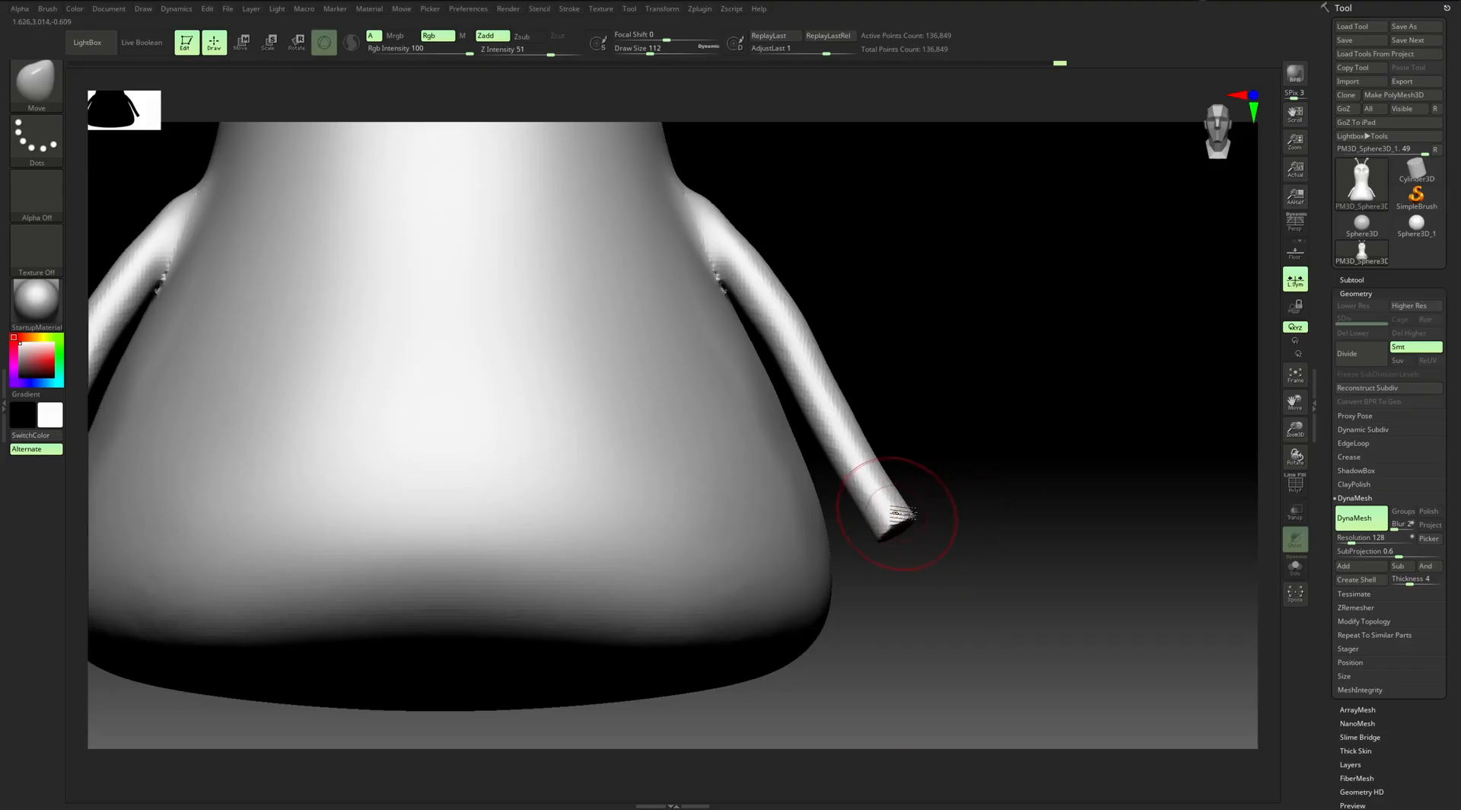
key("b")
key("c")
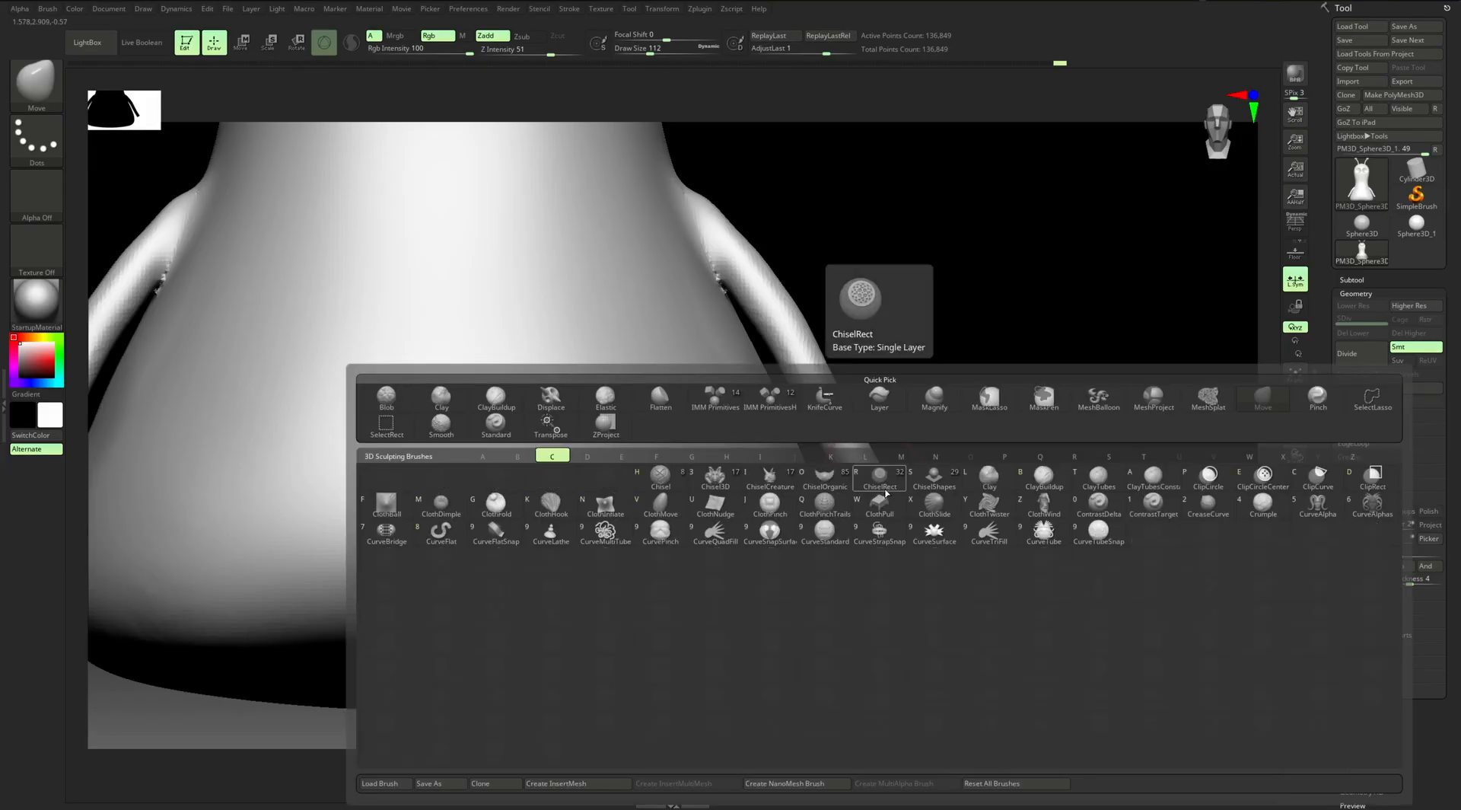
key("b")
key("s")
left_click_drag(884, 509, 867, 515)
left_click_drag(946, 466, 905, 524, "alt")
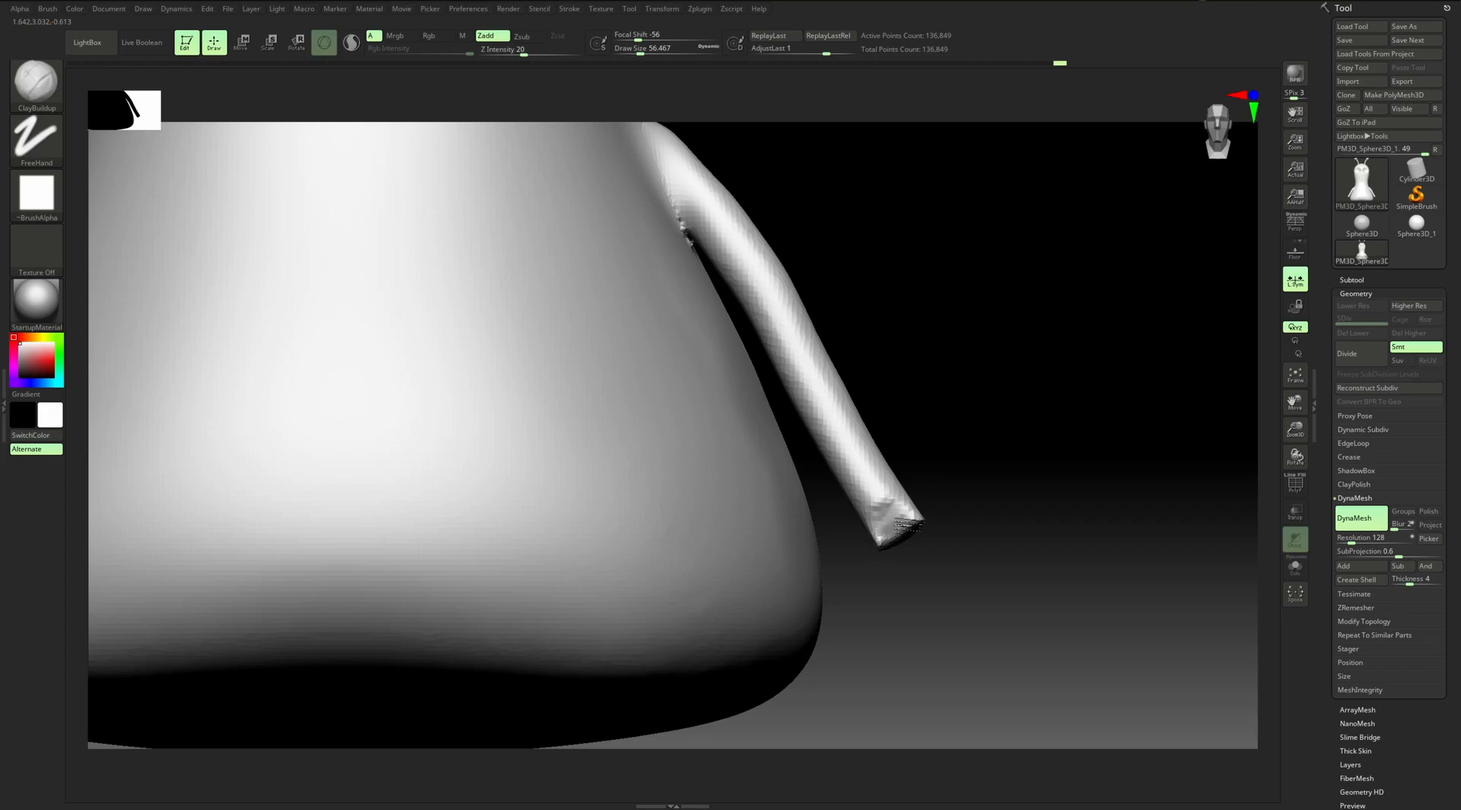
left_click_drag(982, 478, 953, 511)
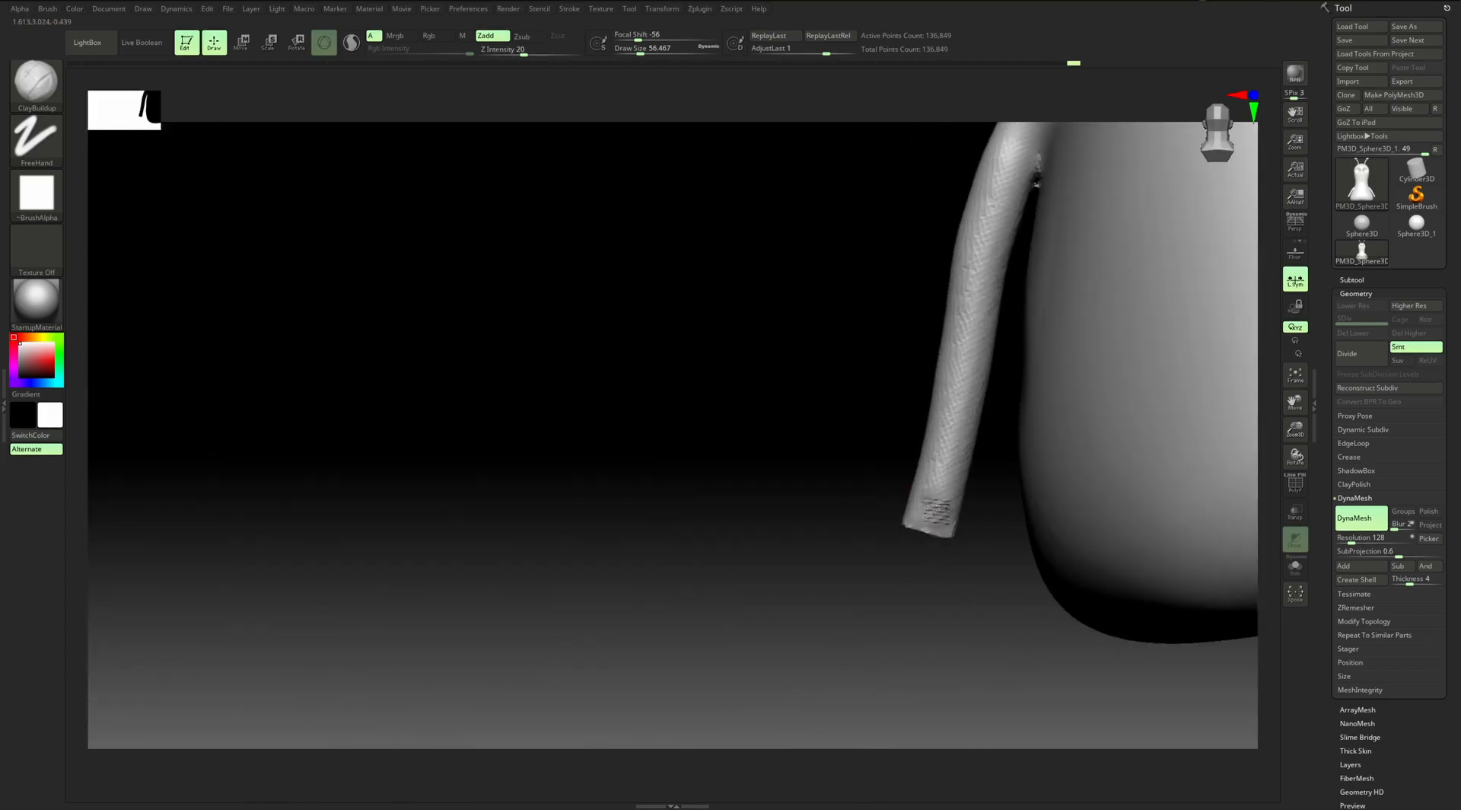
mouse_move(942, 516)
left_mouse_down()
mouse_move(969, 556)
mouse_move(946, 538)
left_mouse_up()
Pull the arm ends into simple hands with a palm and a thumb using the Move brush at a draw size of about 49
key("b")
key("m")
key("v")
key("bracketright")
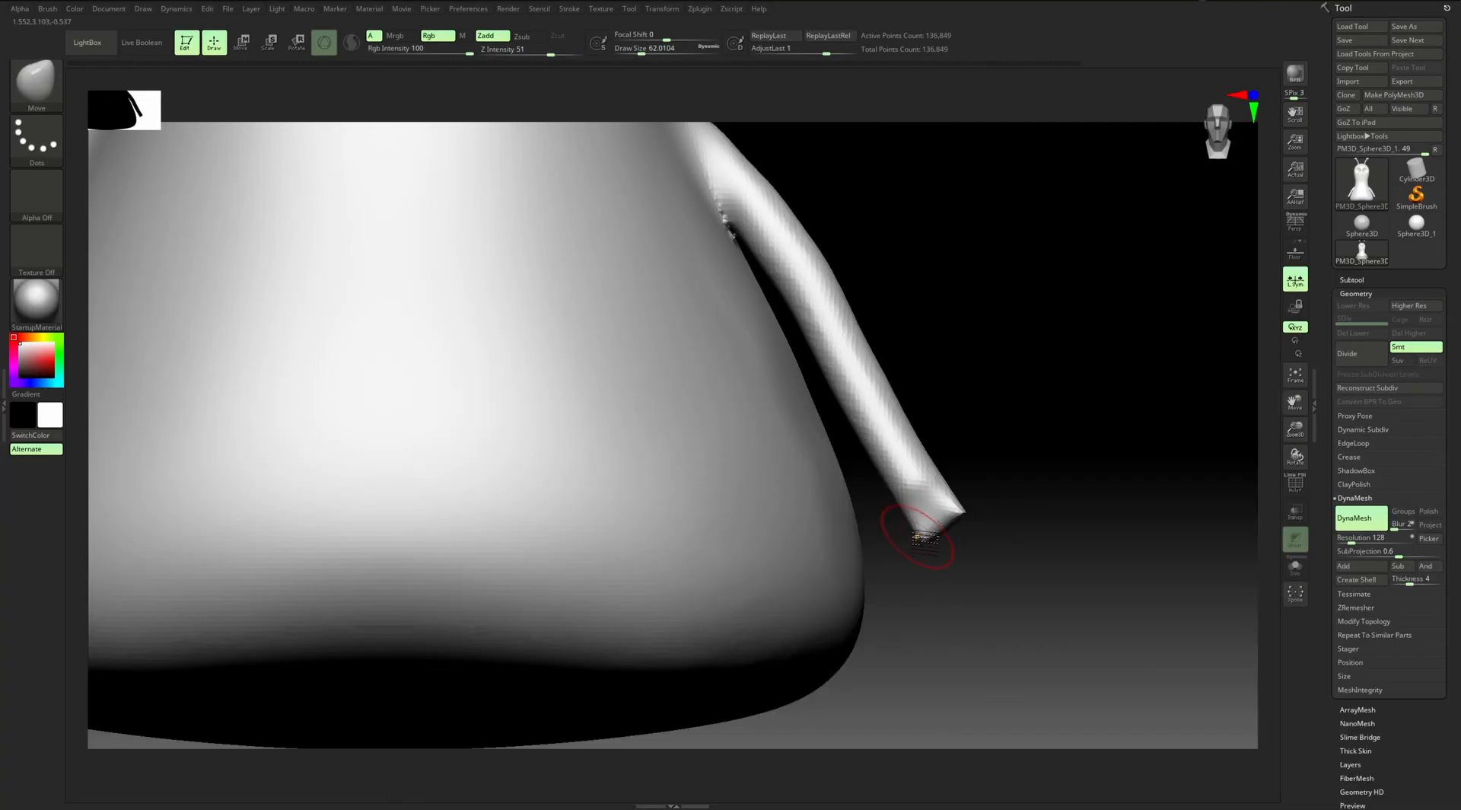
mouse_move(936, 558)
left_mouse_down()
mouse_move(979, 515)
mouse_move(991, 469)
mouse_move(993, 492)
mouse_move(971, 490)
mouse_move(978, 506)
mouse_move(951, 493)
left_mouse_up()
key("bracketleft")
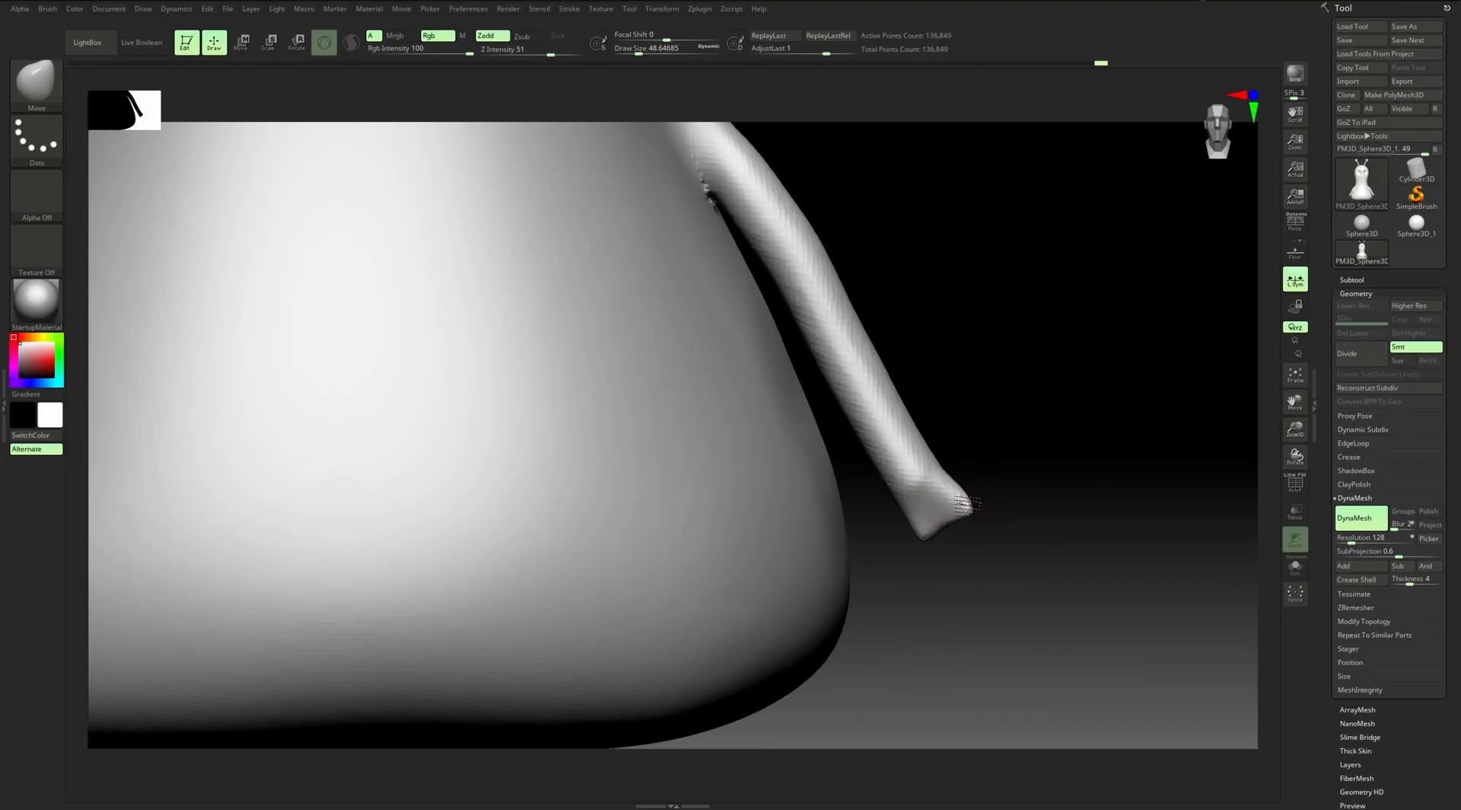
mouse_move(968, 502)
left_mouse_down()
mouse_move(1001, 516)
mouse_move(961, 535)
left_mouse_up()
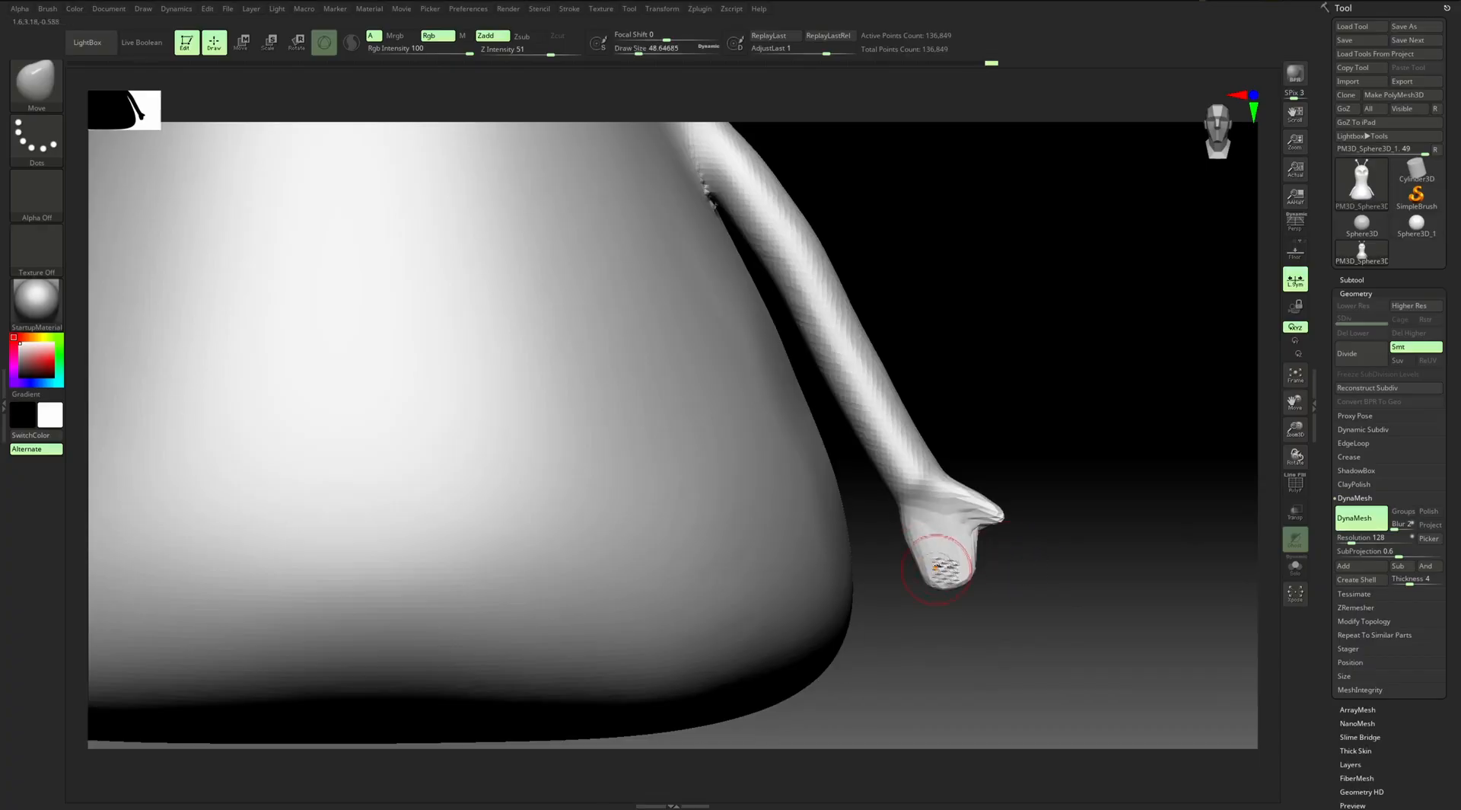
key("f")
scroll(932, 583, "up", 3)
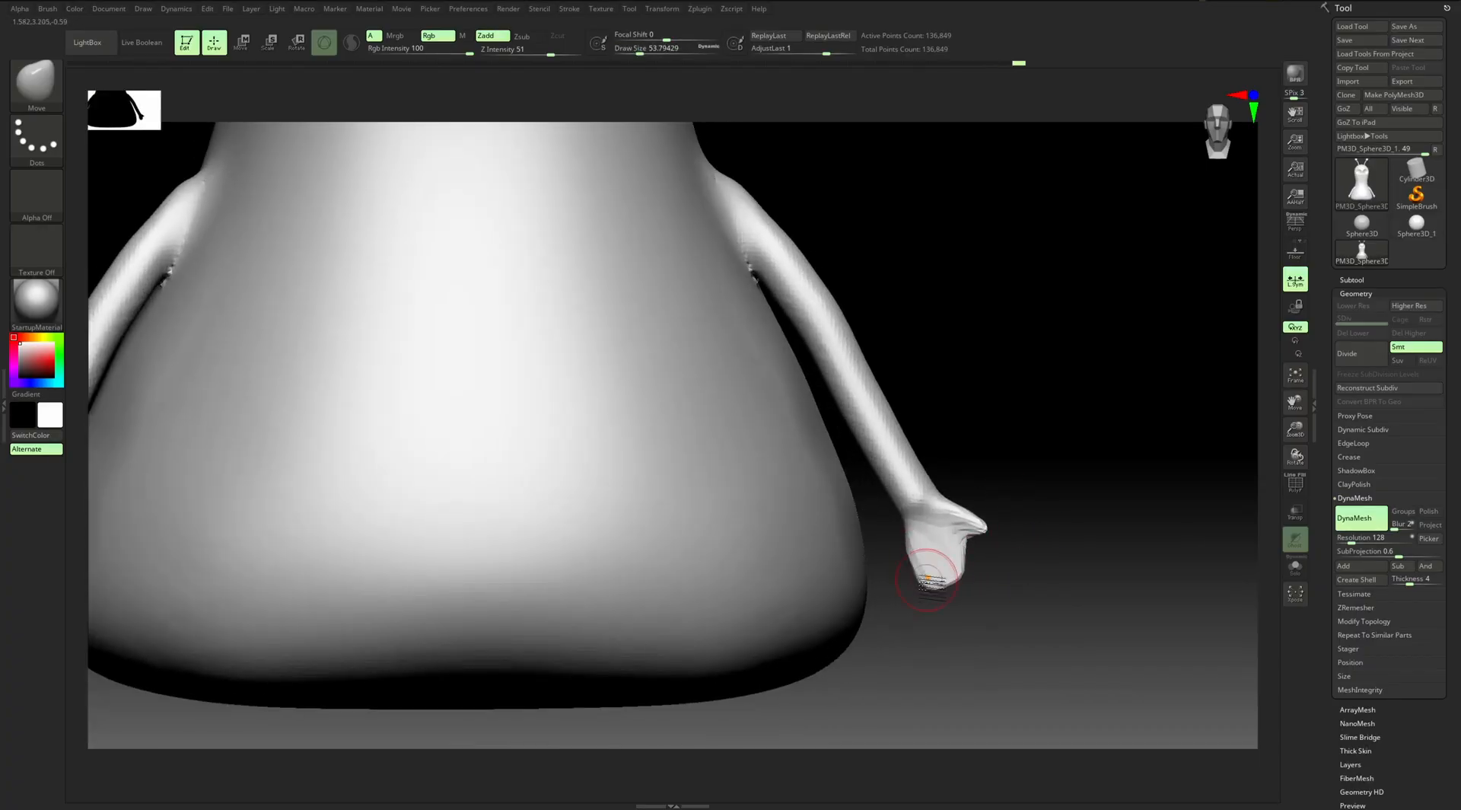
mouse_move(1020, 565)
left_mouse_down()
mouse_move(994, 541)
mouse_move(1018, 538)
mouse_move(993, 566)
left_mouse_up()
Inspect the stretched hand polygons in wireframe, smooth beside the thumb and update the DynaMesh to even out the topology
key("shift+f")
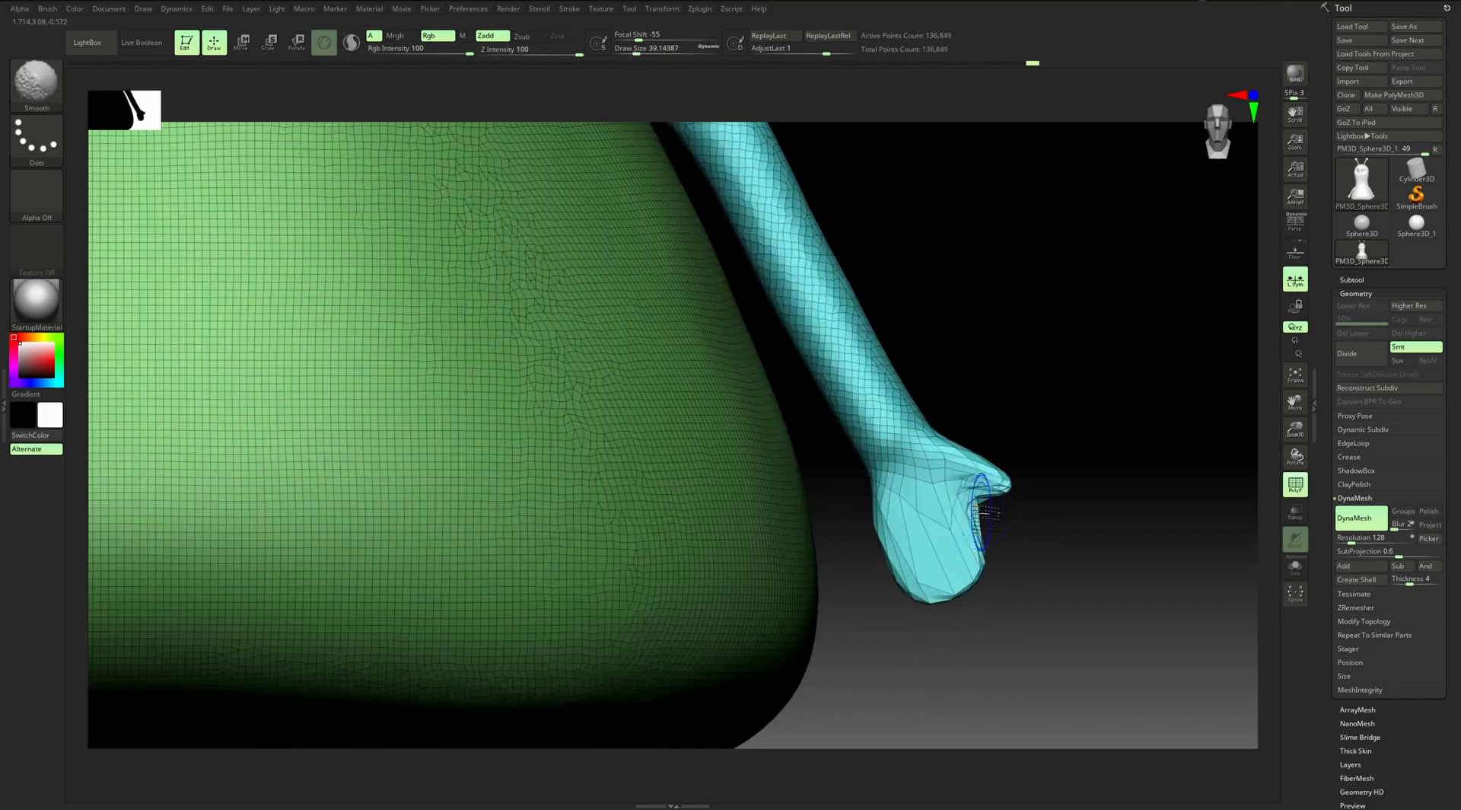
key("shift+f")
mouse_move(991, 512)
left_mouse_down()
mouse_move(974, 531)
mouse_move(1021, 518)
mouse_move(1001, 506)
left_mouse_up()
key("shift+f")
key("shift+f")
key("shift+f")
key("shift+f")
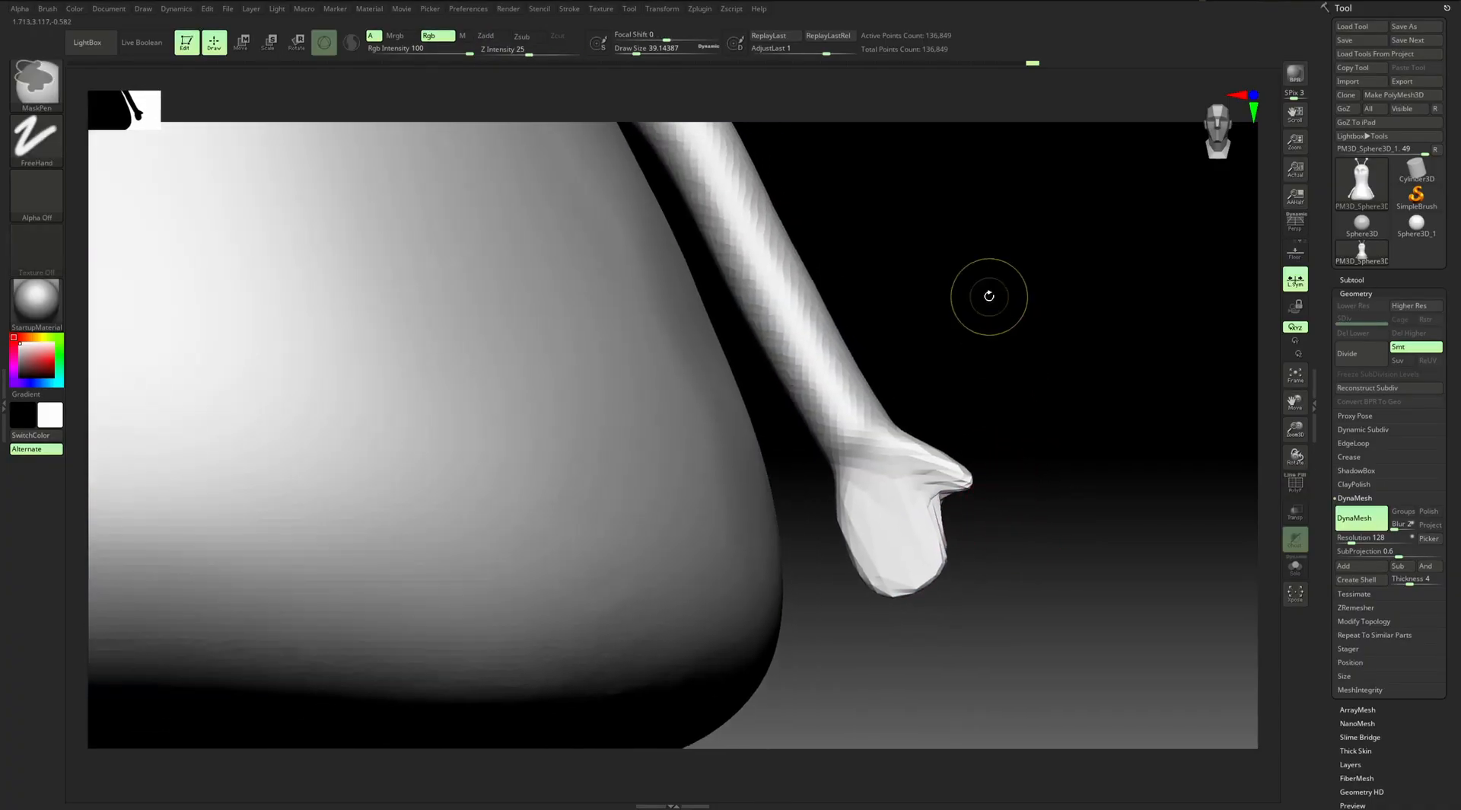
left_click_drag(996, 261, 1004, 282, "ctrl")
left_click_drag(1045, 349, 1100, 423, "ctrl")
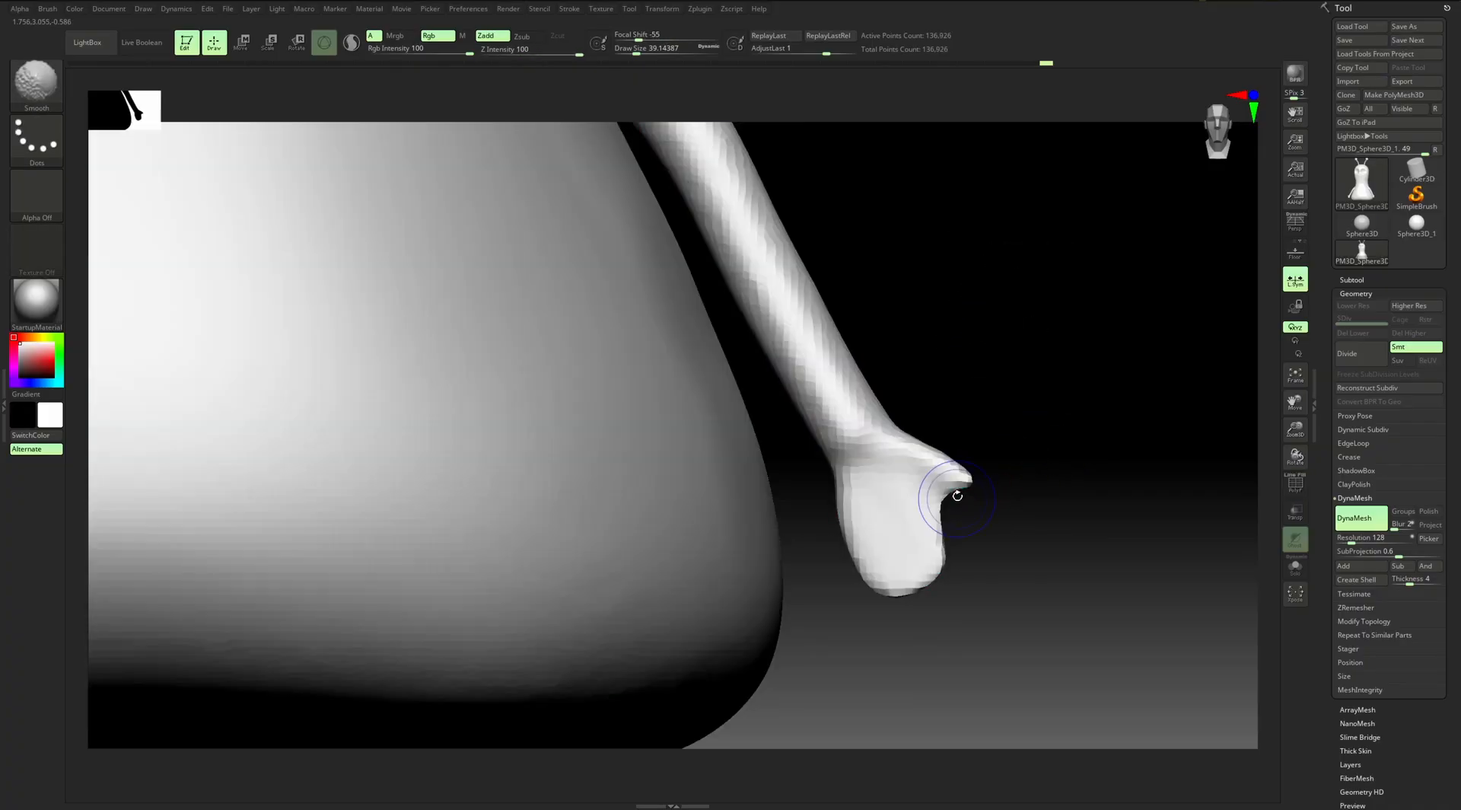
Lengthen and angle the thumbs and reshape the palms with the Move brush, varying the draw size between about 33 and 59
key("s")
left_click_drag(979, 485, 981, 491)
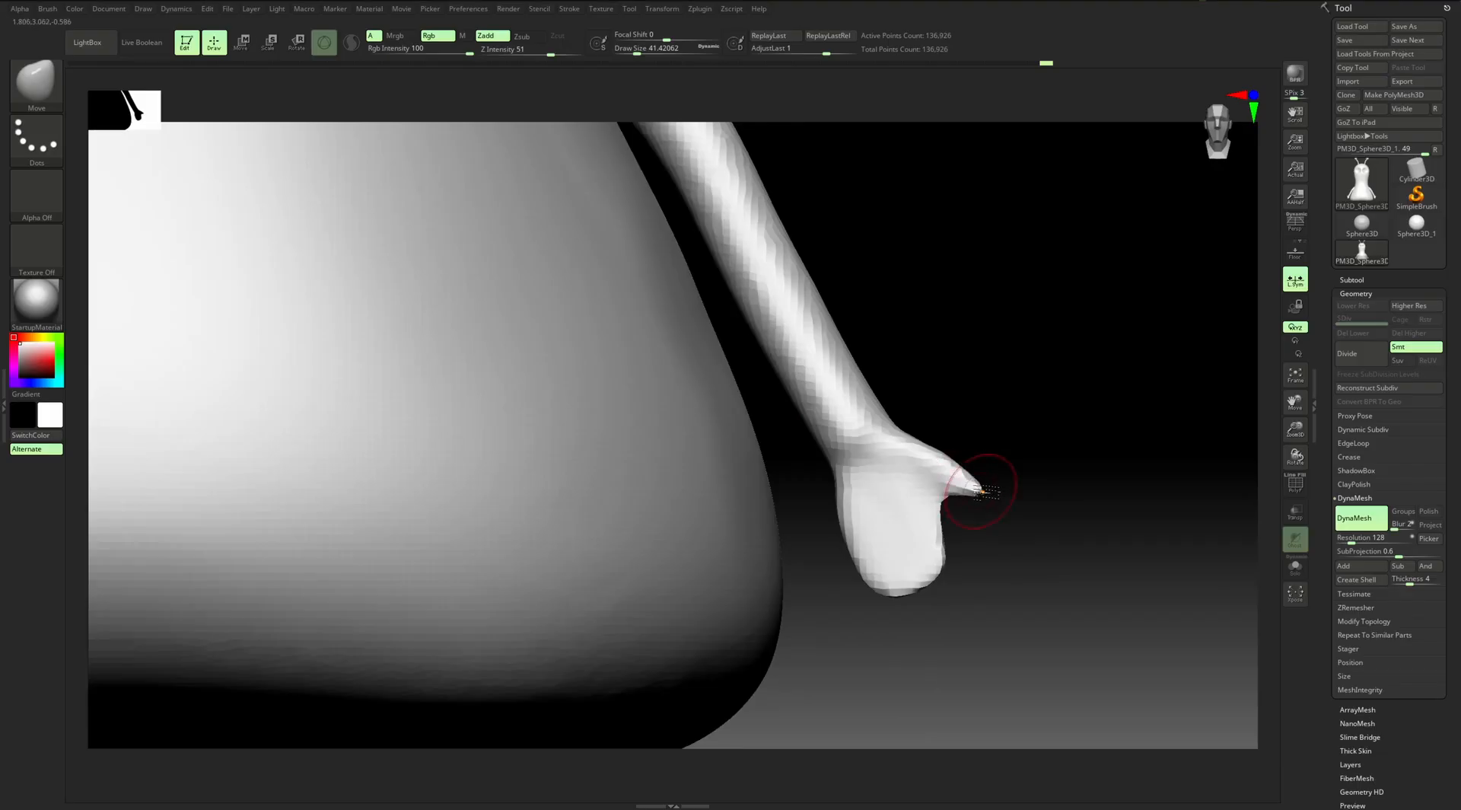
right_click_drag(949, 503, 1027, 463)
key("s")
left_click_drag(1027, 463, 1024, 464)
mouse_move(974, 487)
right_mouse_down()
mouse_move(1134, 468)
mouse_move(988, 505)
right_mouse_up()
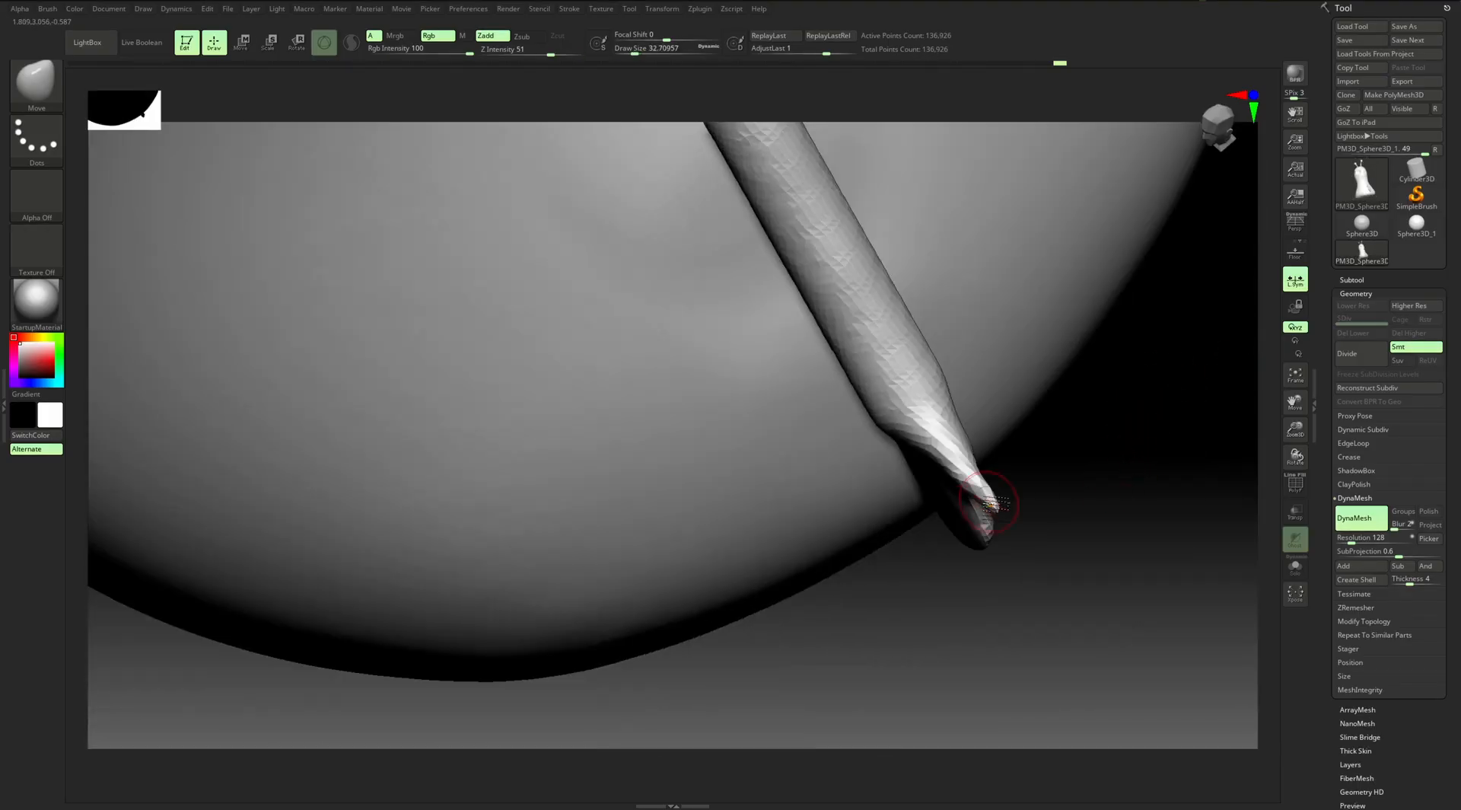
left_click_drag(991, 506, 980, 509)
mouse_move(980, 508)
right_mouse_down()
mouse_move(1047, 473)
mouse_move(940, 525)
right_mouse_up()
mouse_move(928, 603)
left_mouse_down()
mouse_move(897, 597)
mouse_move(835, 537)
left_mouse_up()
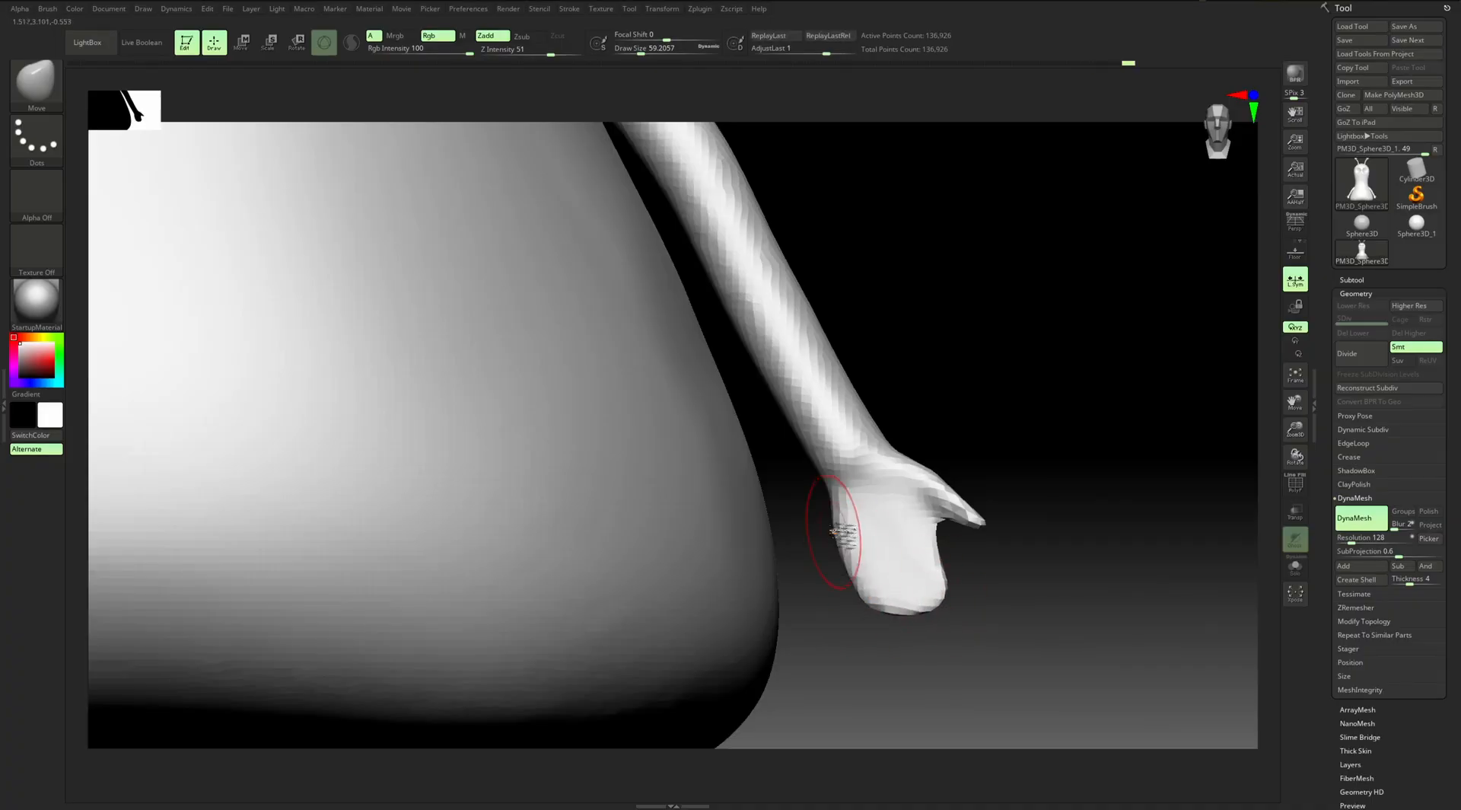
Thicken the wrists with the ClayBuildup brush at a draw size of about 49 and smooth the transition into the hands
key("b")
key("c")
key("b")
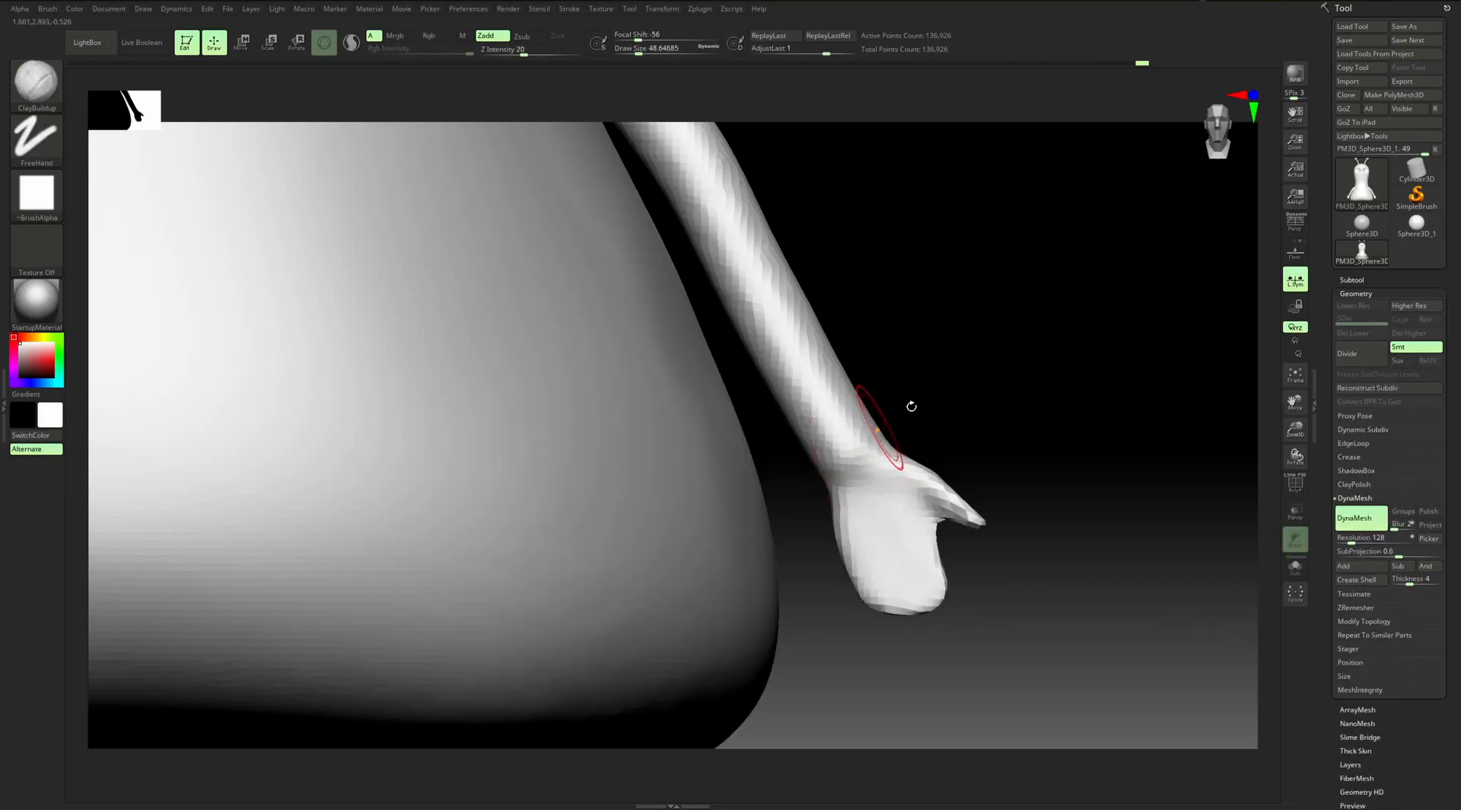
right_click_drag(860, 446, 860, 445)
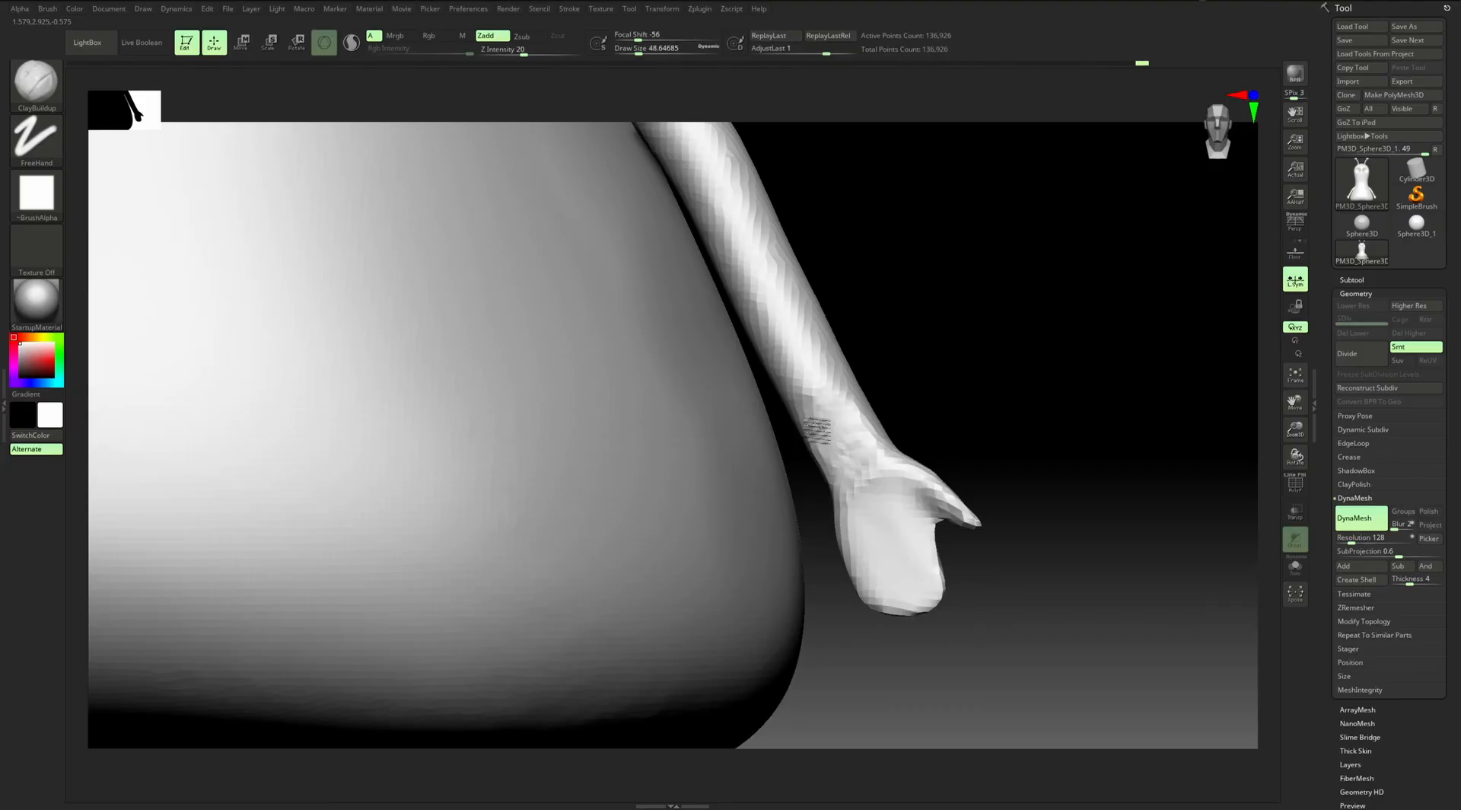
right_click_drag(837, 441, 746, 612)
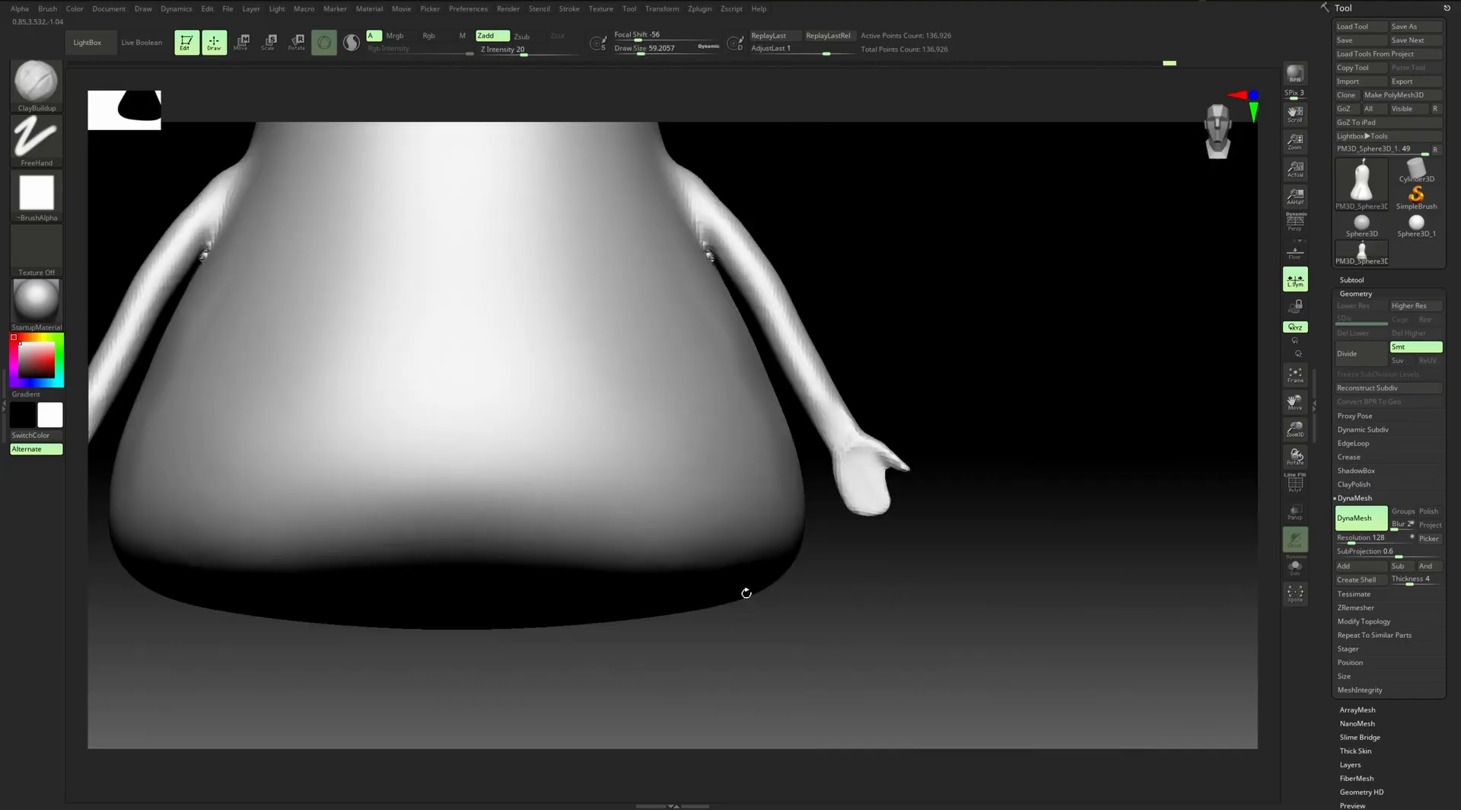
left_click_drag(856, 449, 821, 392, "shift")
Review the arms, hands and overall proportions of the whole character from the front, including its wireframe
mouse_move(955, 353)
right_mouse_down()
mouse_move(903, 320)
mouse_move(1047, 392)
right_mouse_up()
mouse_move(1046, 391)
right_mouse_down("ctrl")
mouse_move(1010, 348)
mouse_move(989, 453)
mouse_move(975, 366)
mouse_move(517, 502)
mouse_move(307, 636)
mouse_move(505, 548)
mouse_move(401, 496)
mouse_move(500, 427)
right_mouse_up("ctrl")
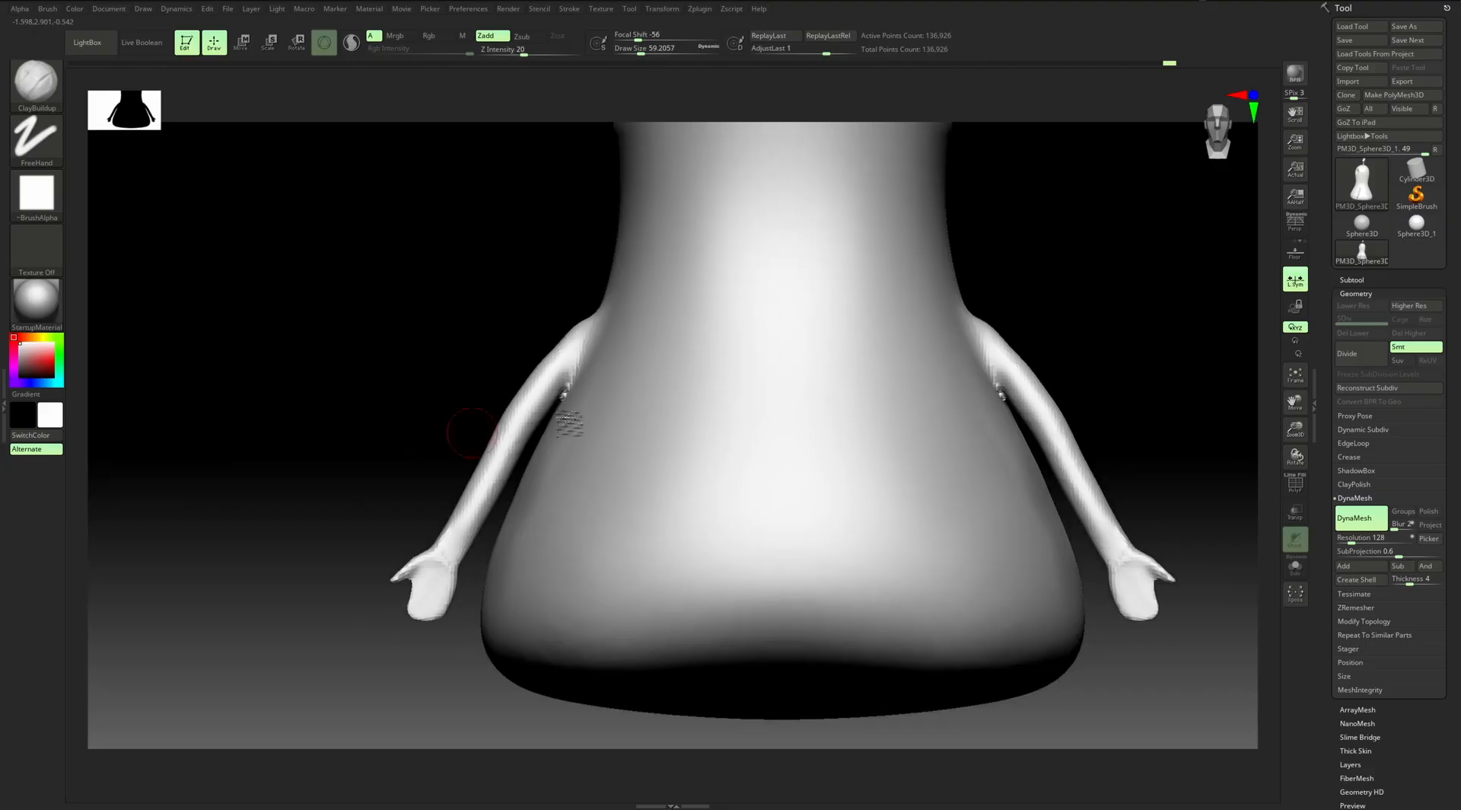
right_click_drag(1059, 456, 975, 438, "alt")
key("s")
left_click_drag(1021, 450, 966, 406)
mouse_move(967, 406)
right_mouse_down("ctrl")
mouse_move(1031, 323)
mouse_move(955, 391)
mouse_move(965, 420)
mouse_move(917, 435)
mouse_move(913, 398)
mouse_move(834, 445)
mouse_move(893, 411)
mouse_move(874, 378)
mouse_move(887, 401)
mouse_move(840, 529)
mouse_move(890, 505)
mouse_move(877, 479)
mouse_move(905, 495)
mouse_move(923, 425)
mouse_move(910, 418)
right_mouse_up("ctrl")
key("shift+f")
key("shift+f")
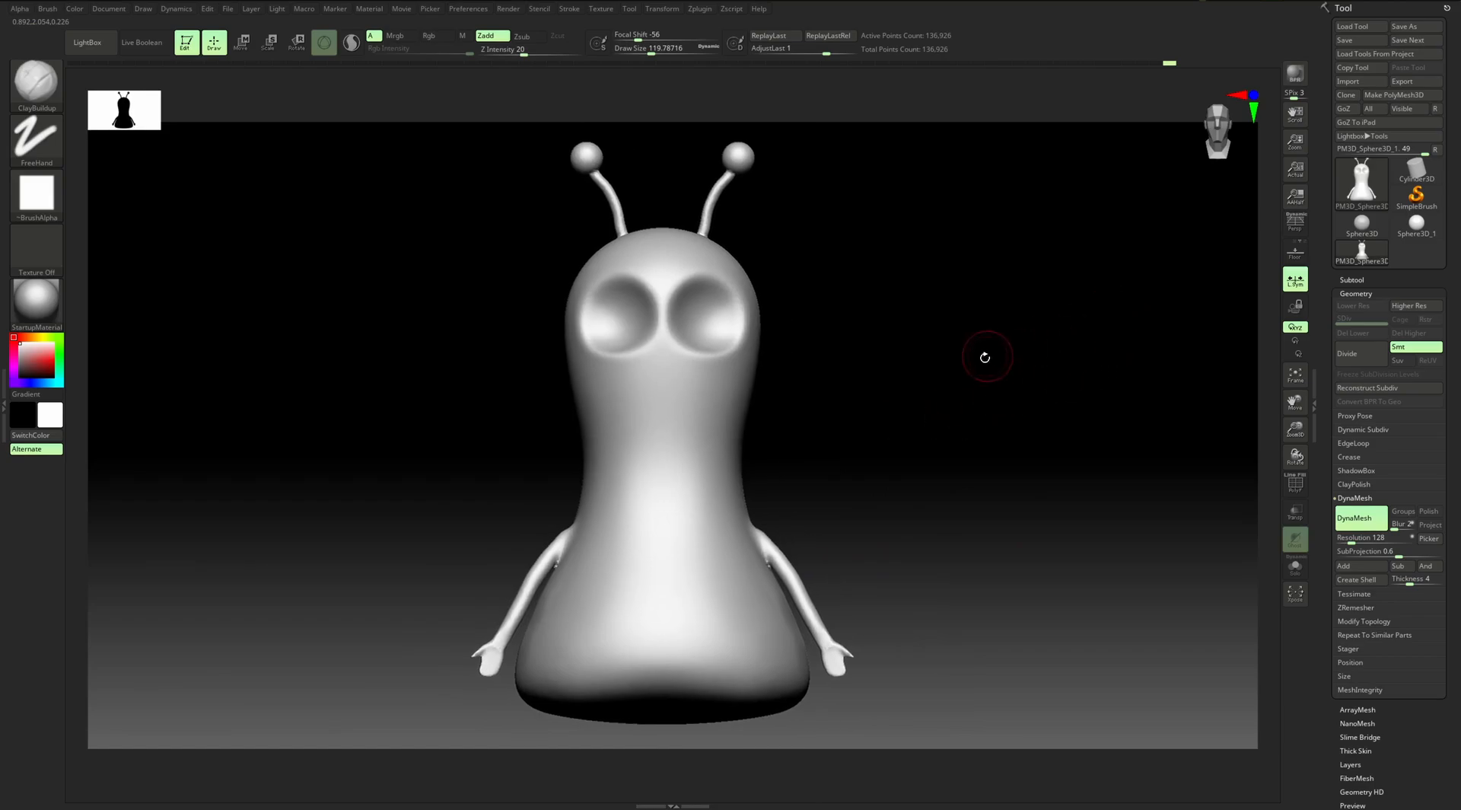
key("s")
left_click_drag(805, 342, 801, 344)
right_click_drag(834, 356, 833, 356)
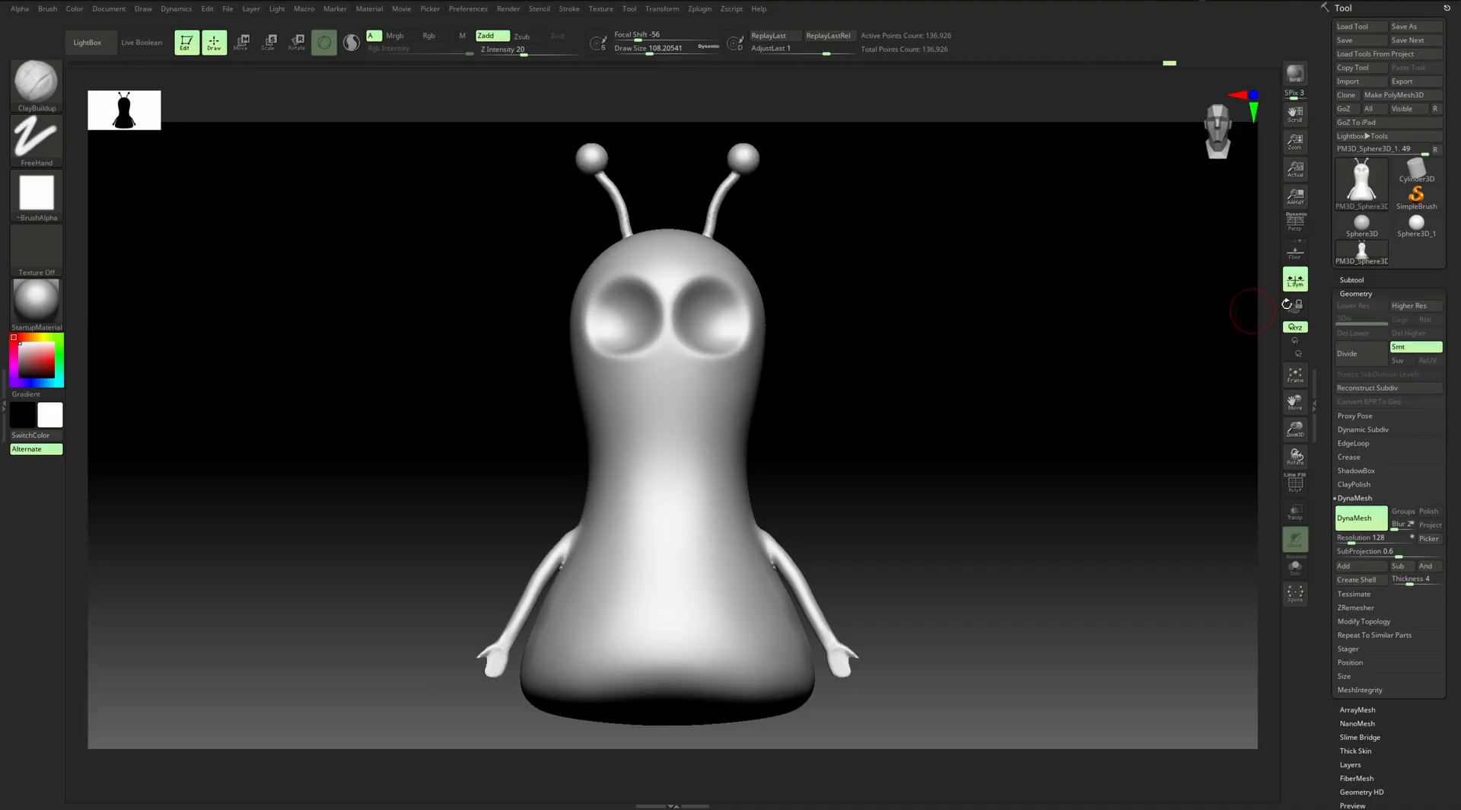
Open the subtool list and examine the character mesh in wireframe and from the front
left_click(1352, 279)
right_click_drag(917, 394, 899, 412, "alt")
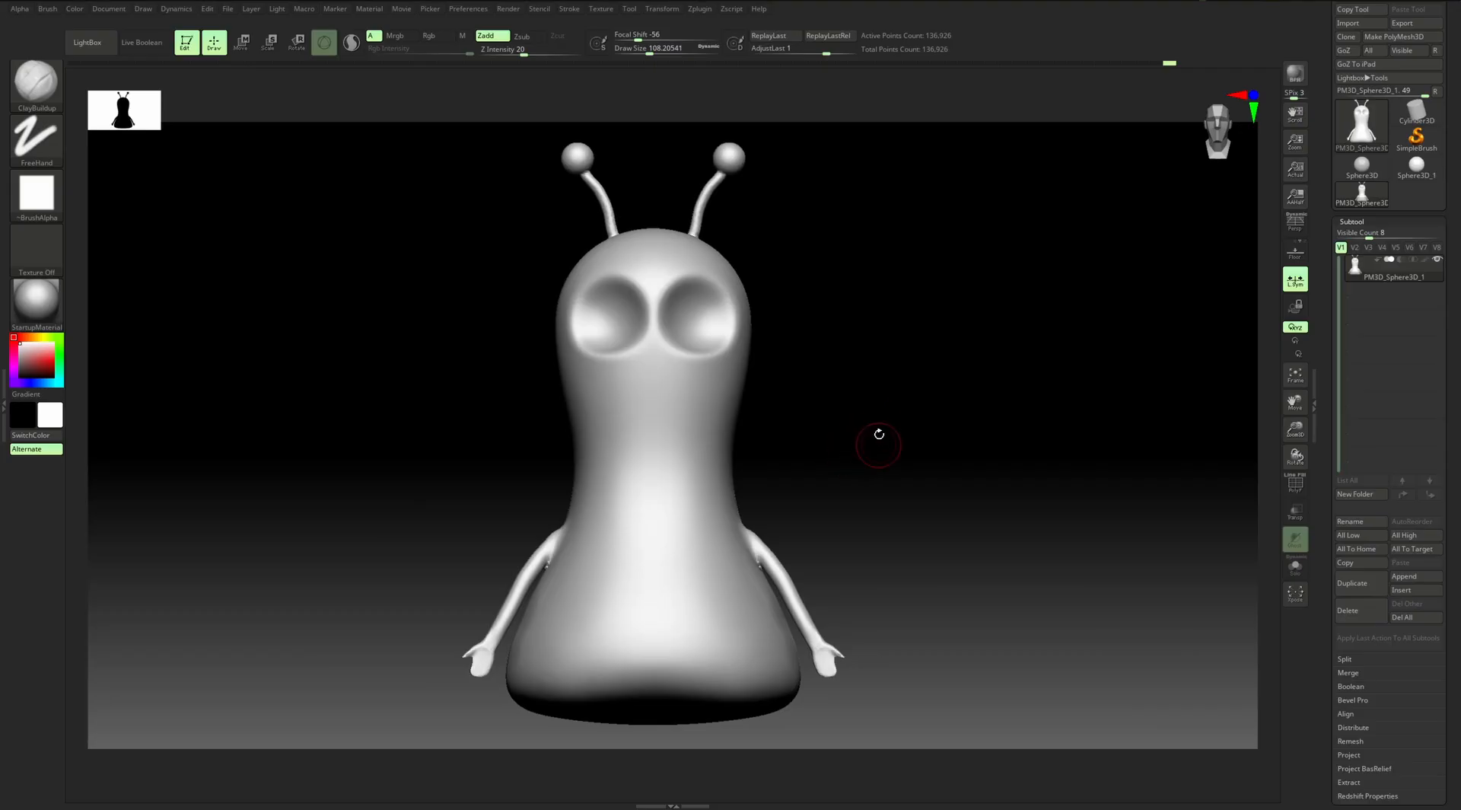
mouse_move(862, 367)
left_mouse_down()
mouse_move(852, 375)
mouse_move(878, 375)
left_mouse_up()
key("shift+f")
left_click_drag(939, 415, 906, 418)
key("shift+f")
mouse_move(1362, 280)
left_click_drag(946, 335, 937, 350)
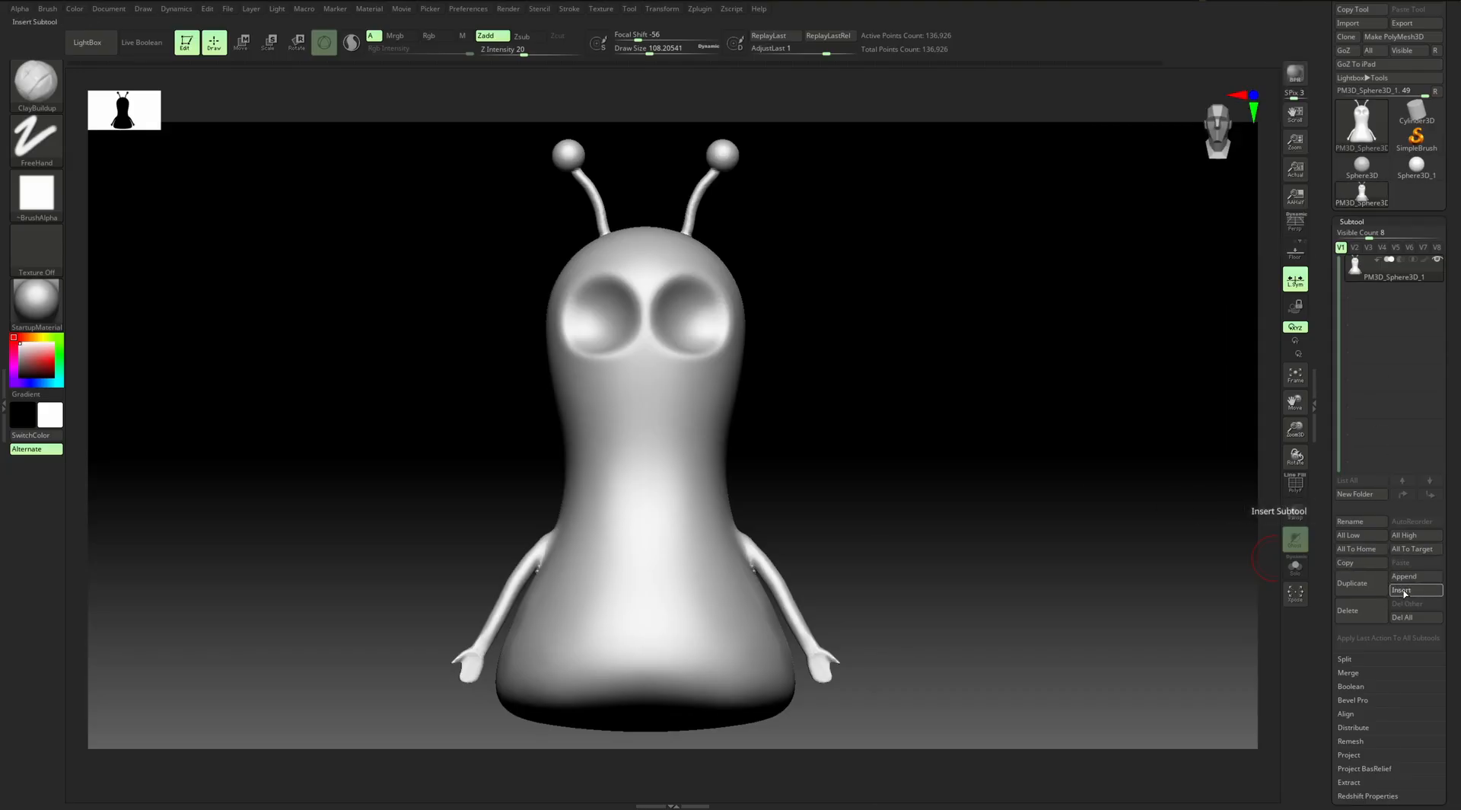
Insert a Sphere3D mesh as a new subtool below the character's body
left_click(1404, 591)
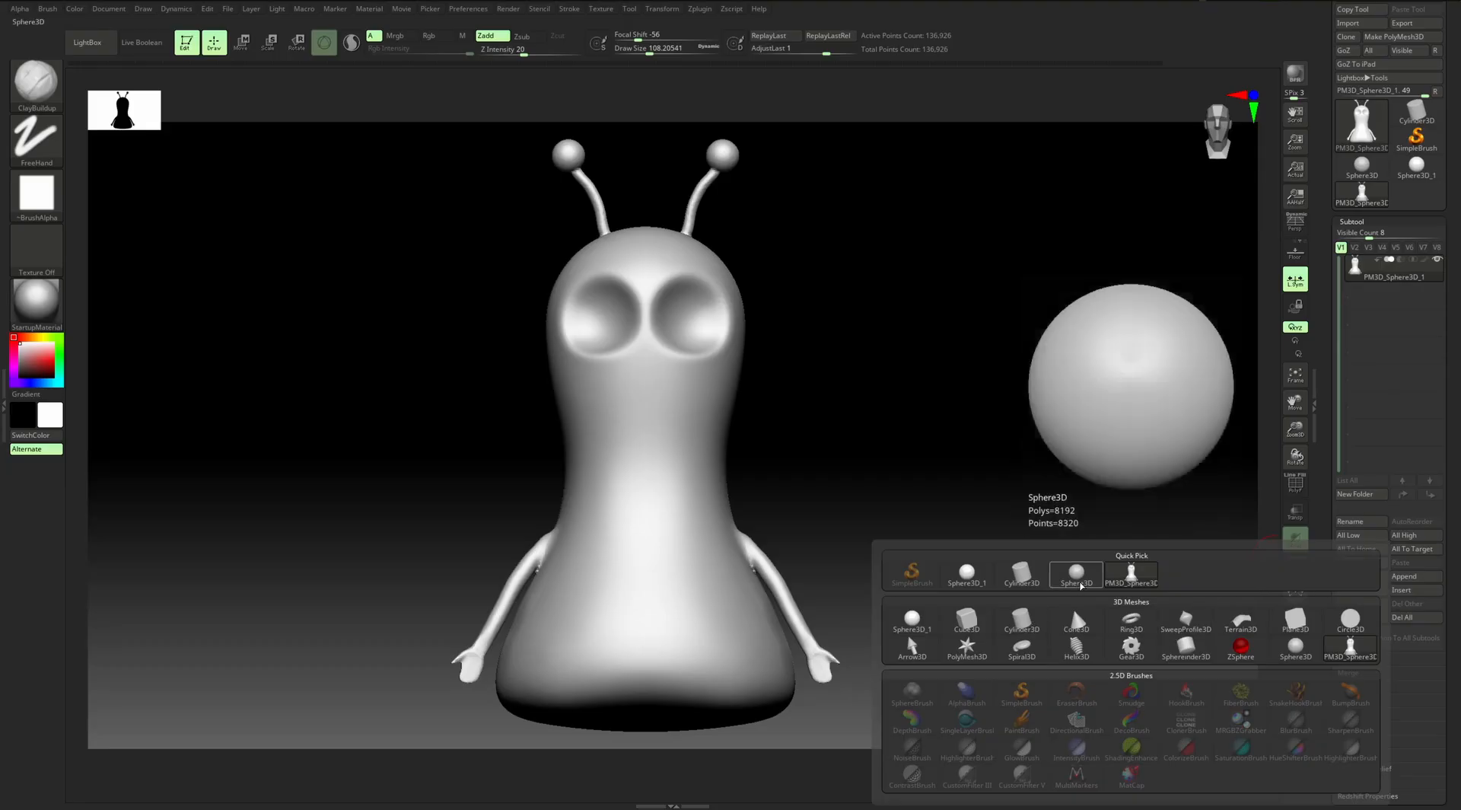
left_click(1076, 577)
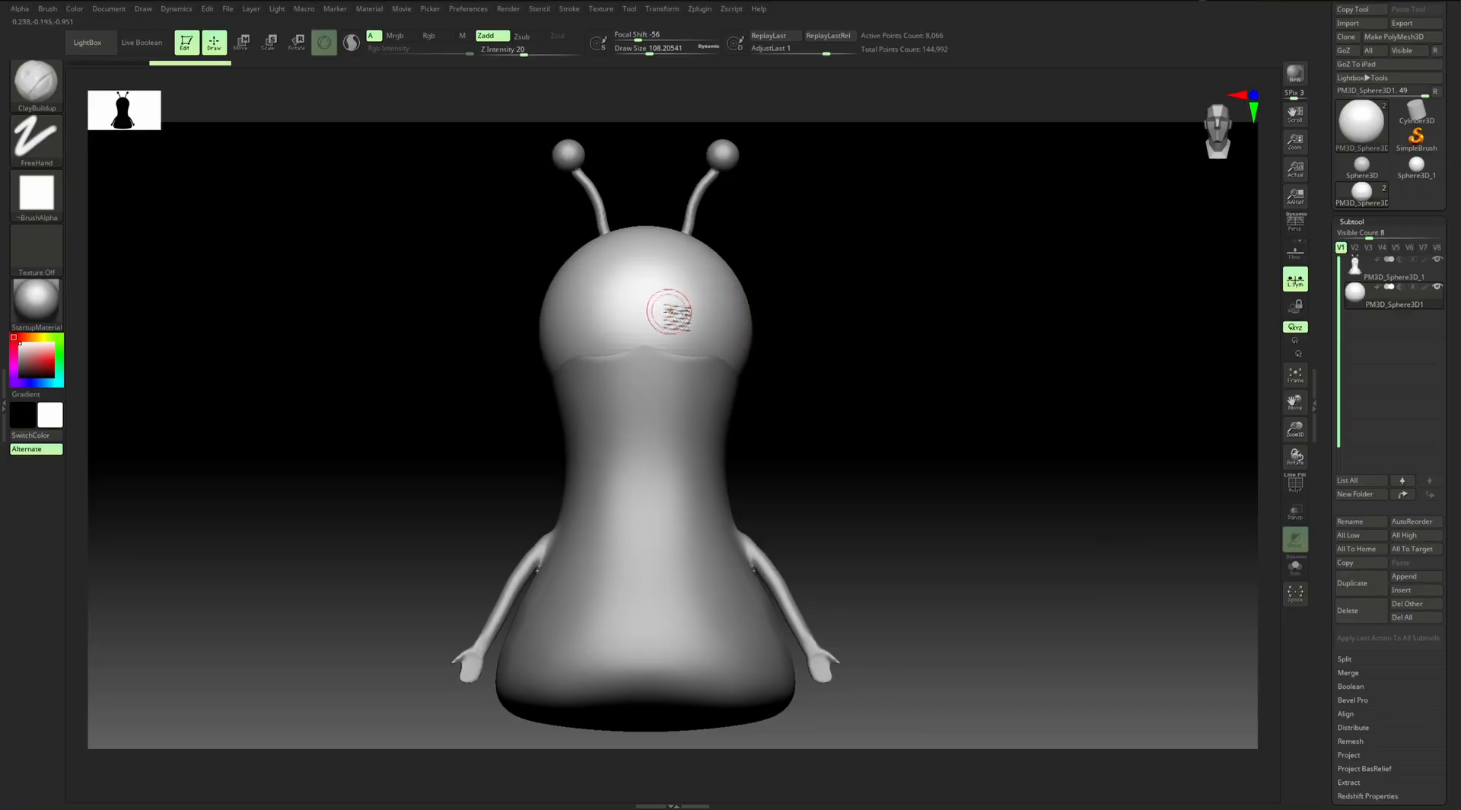
Try a ClayBuildup stroke on the inserted sphere and undo it
mouse_move(683, 290)
left_mouse_down()
mouse_move(654, 323)
mouse_move(702, 329)
mouse_move(705, 303)
left_mouse_up()
key("ctrl+z")
key("ctrl+z")
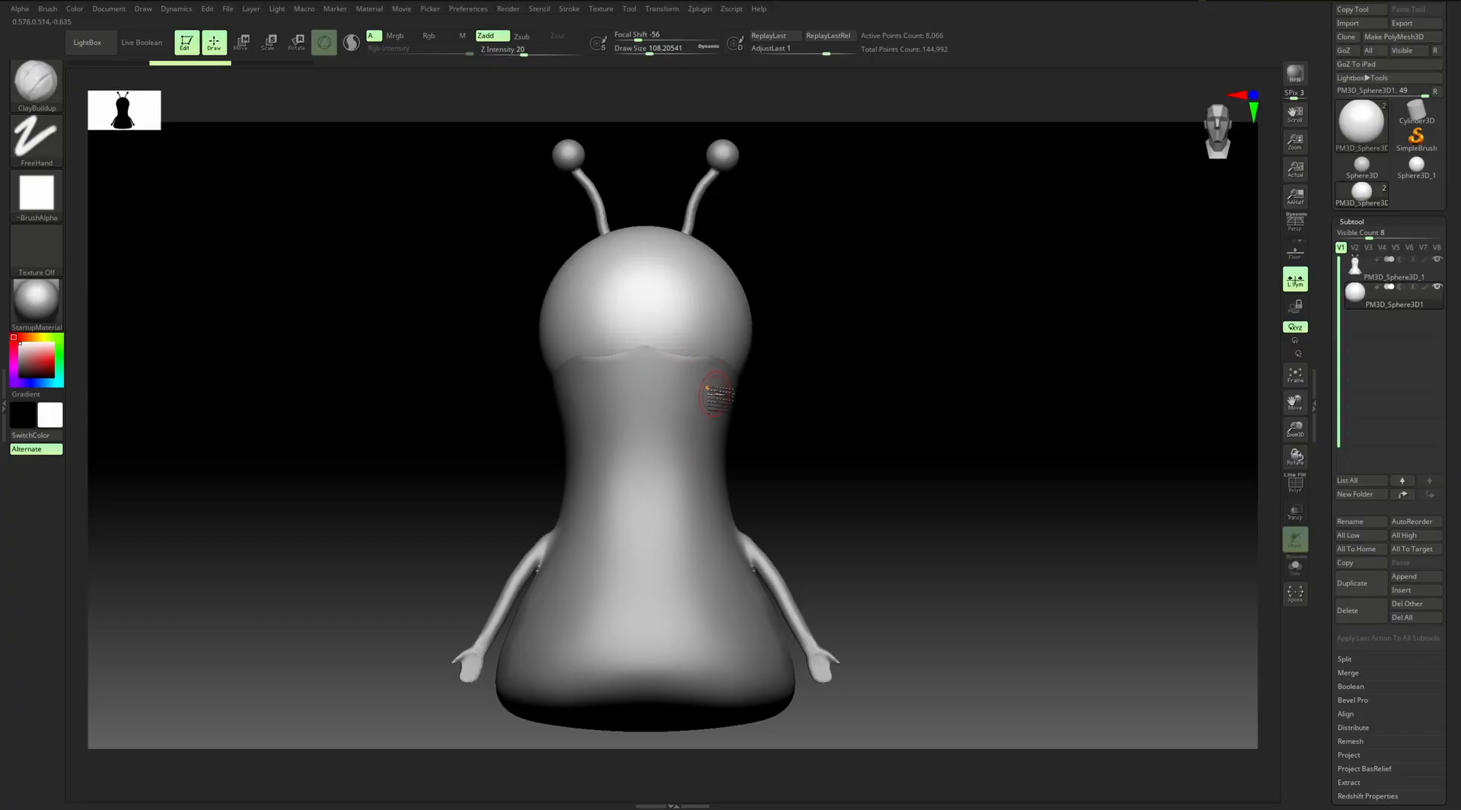
Try sculpting and masking strokes on the body subtool, undo them, and reselect the sphere subtool
left_click(1420, 273)
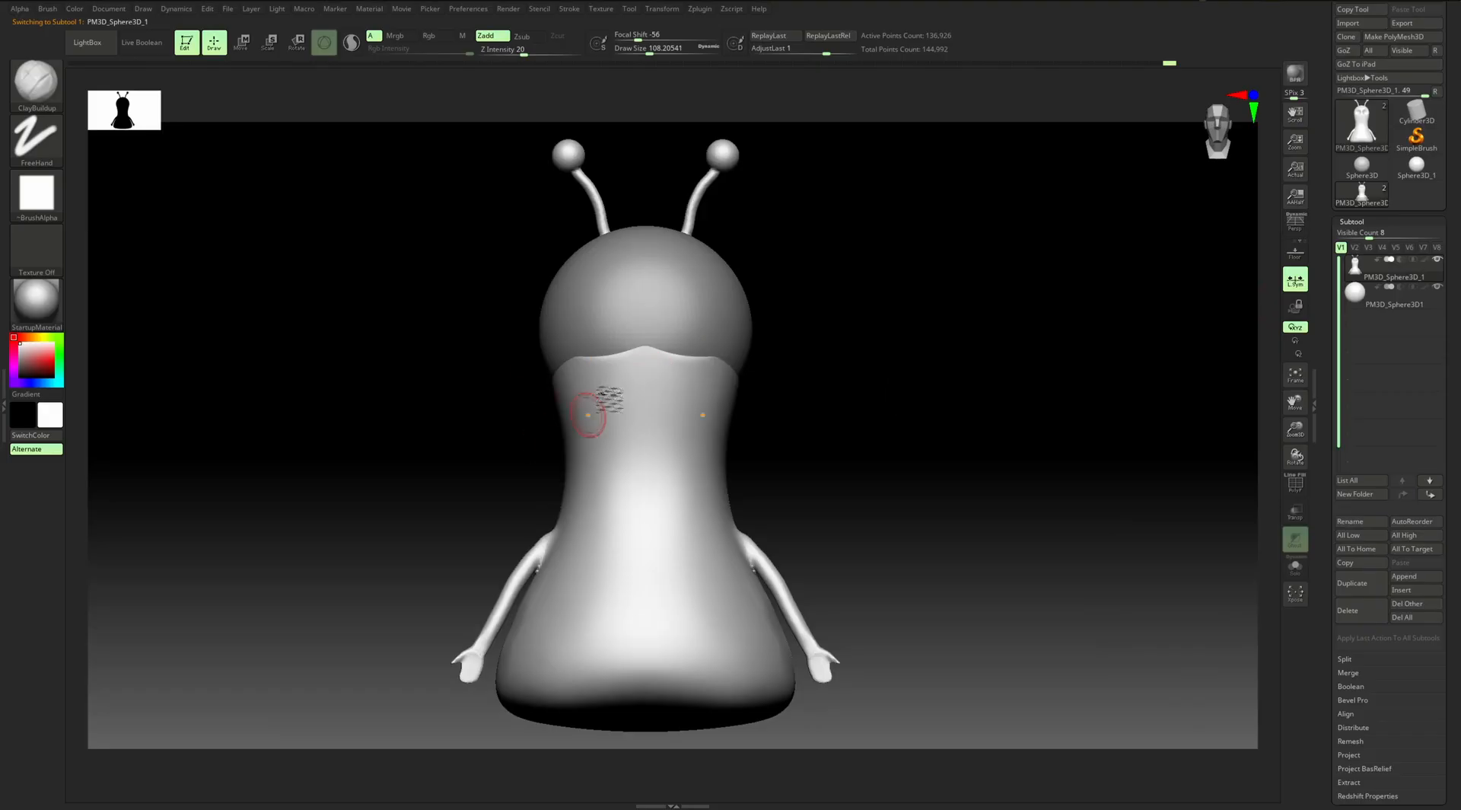
left_click_drag(670, 429, 679, 506)
key("ctrl+z")
left_click_drag(658, 285, 649, 301)
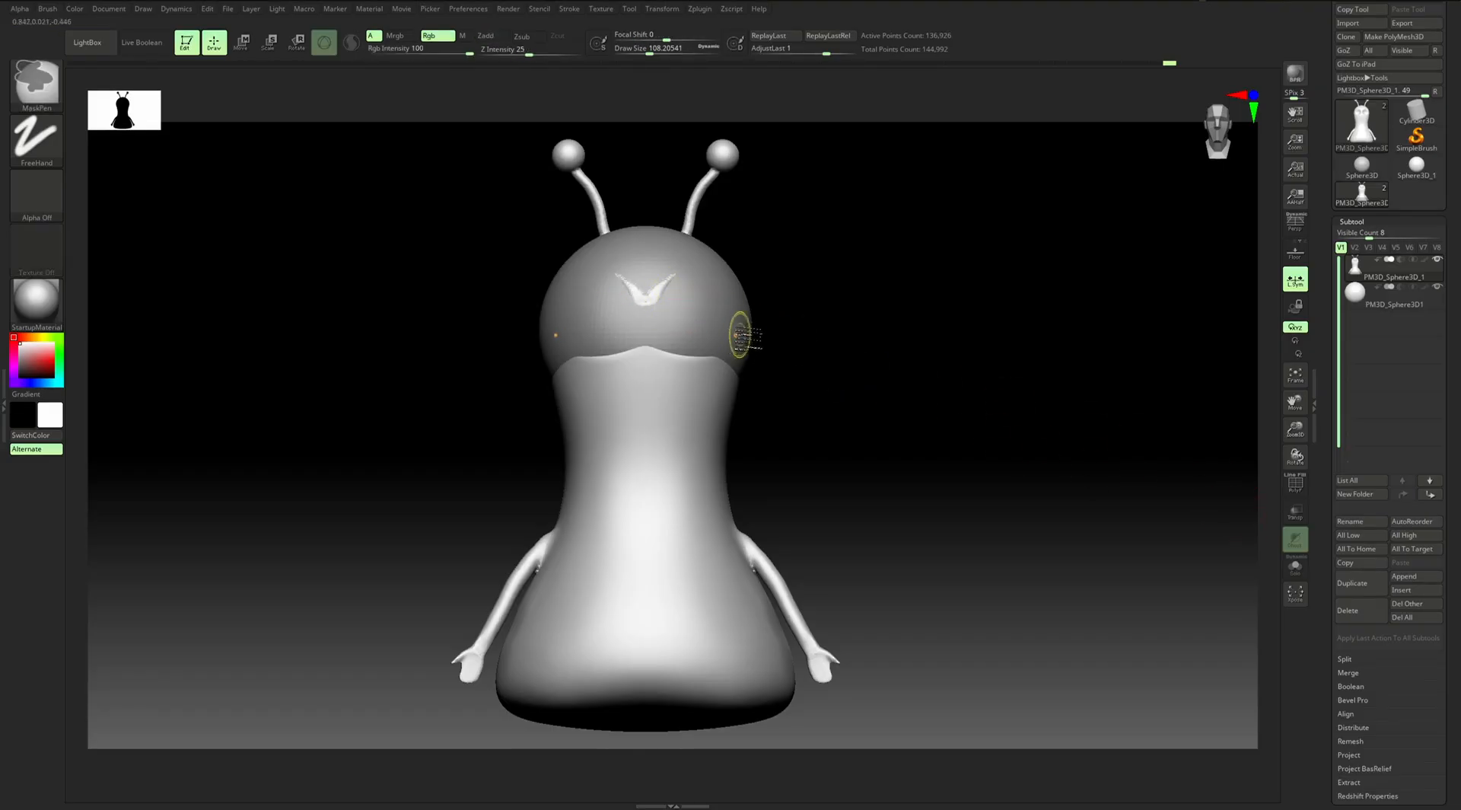
key("ctrl+z")
left_click_drag(846, 311, 774, 314)
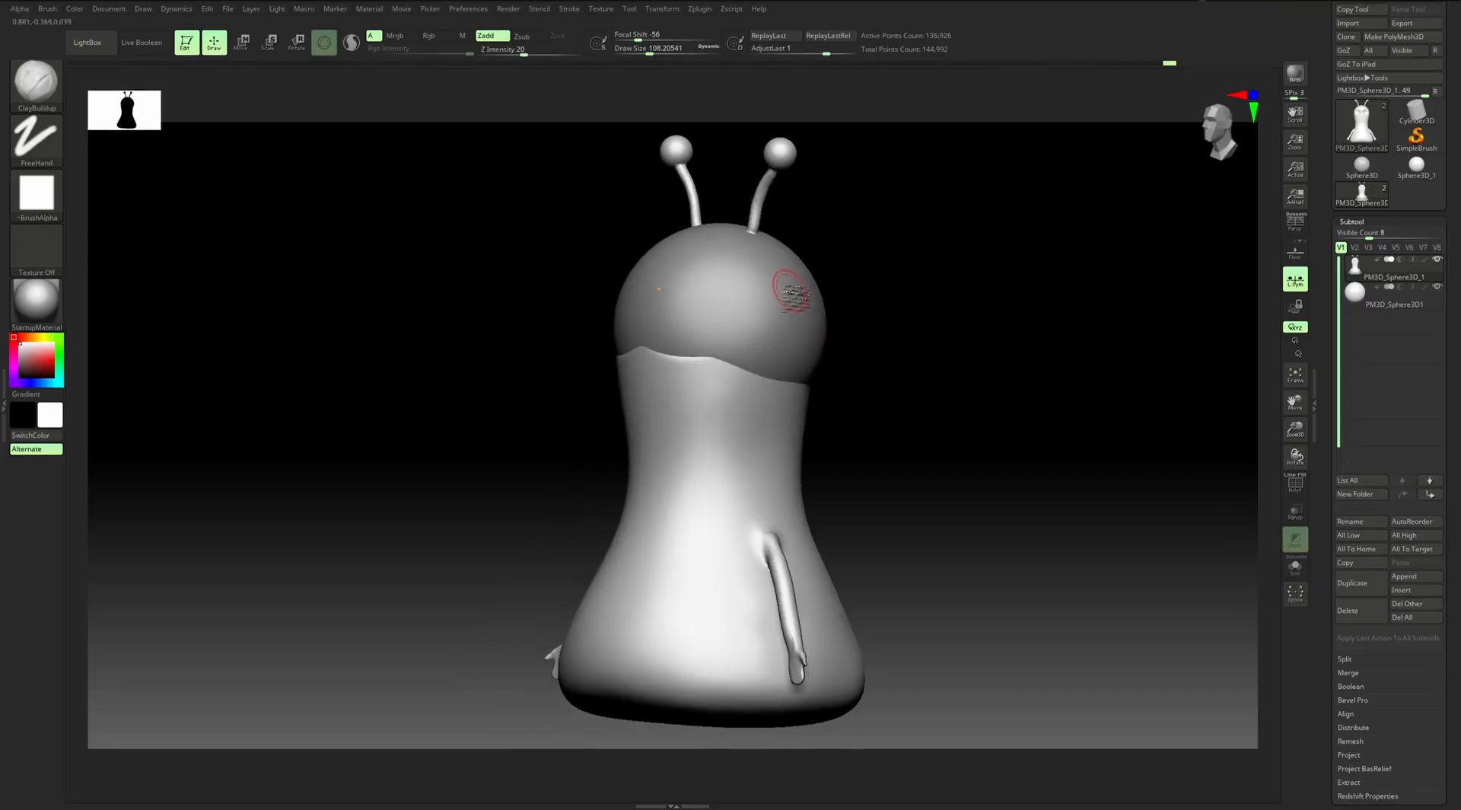
left_click_drag(893, 261, 894, 287, "shift")
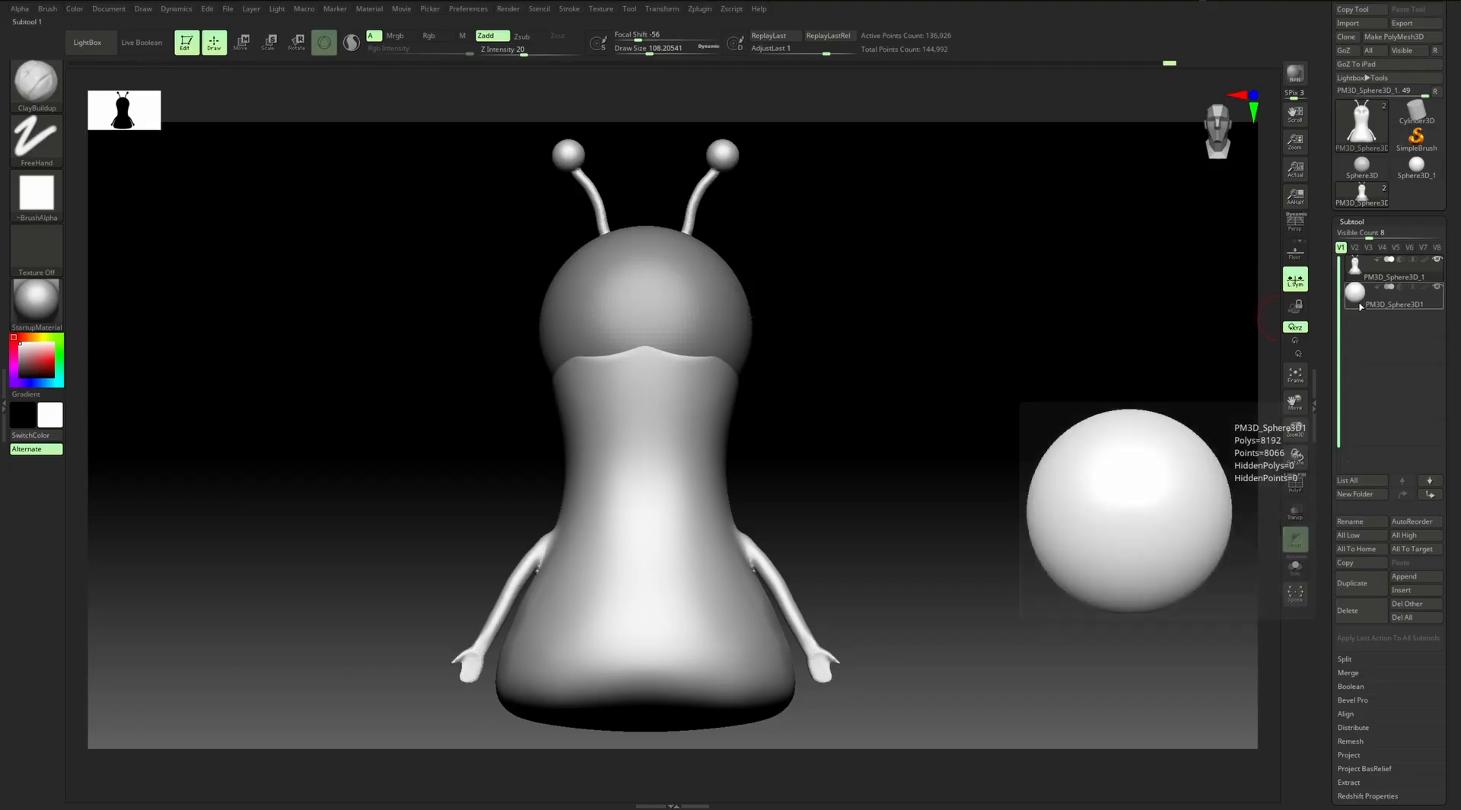
left_click(1385, 297)
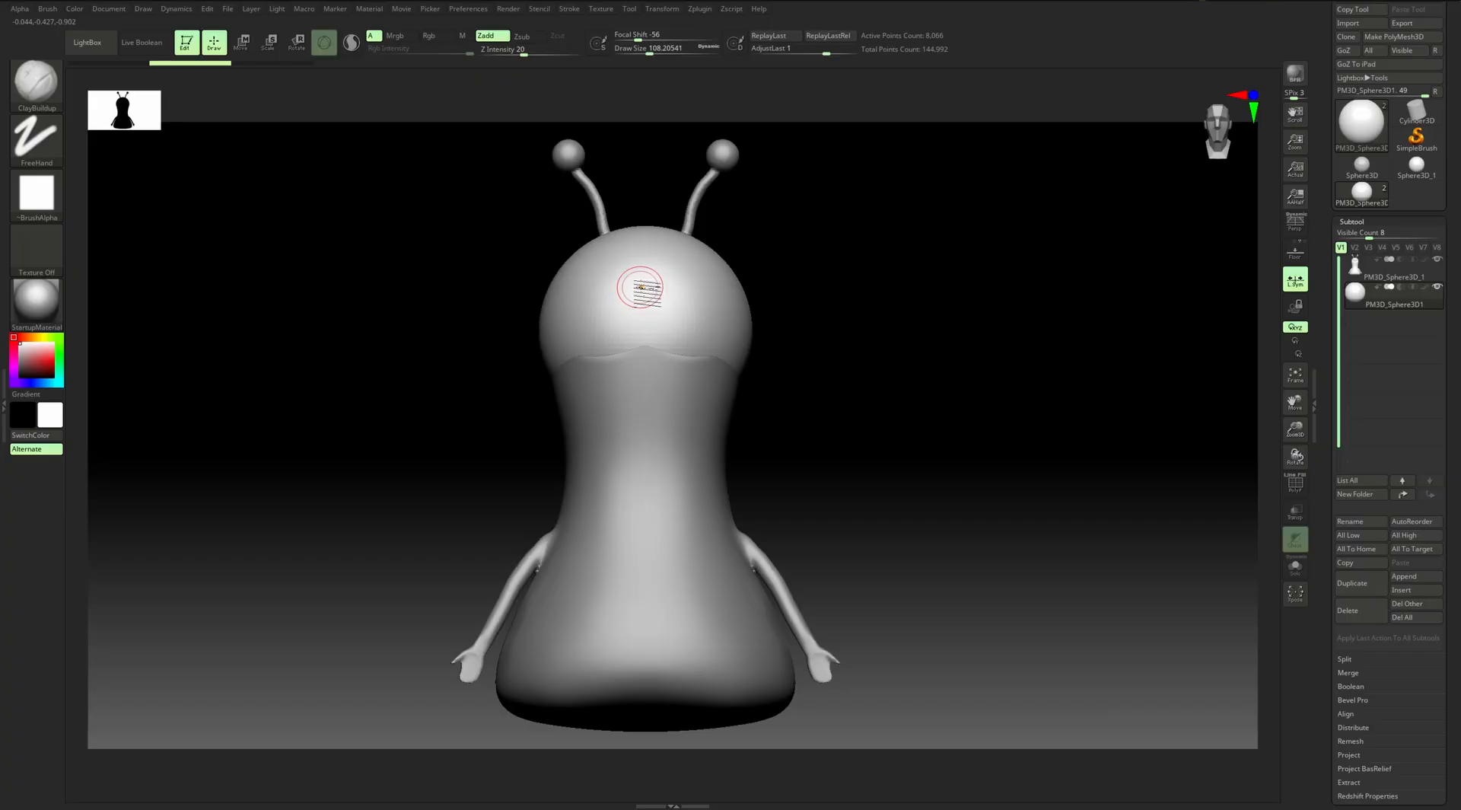
Examine the sphere's polygon wireframe and the direction its pole faces relative to the transform gizmo
key("w")
left_click_drag(651, 367, 650, 453)
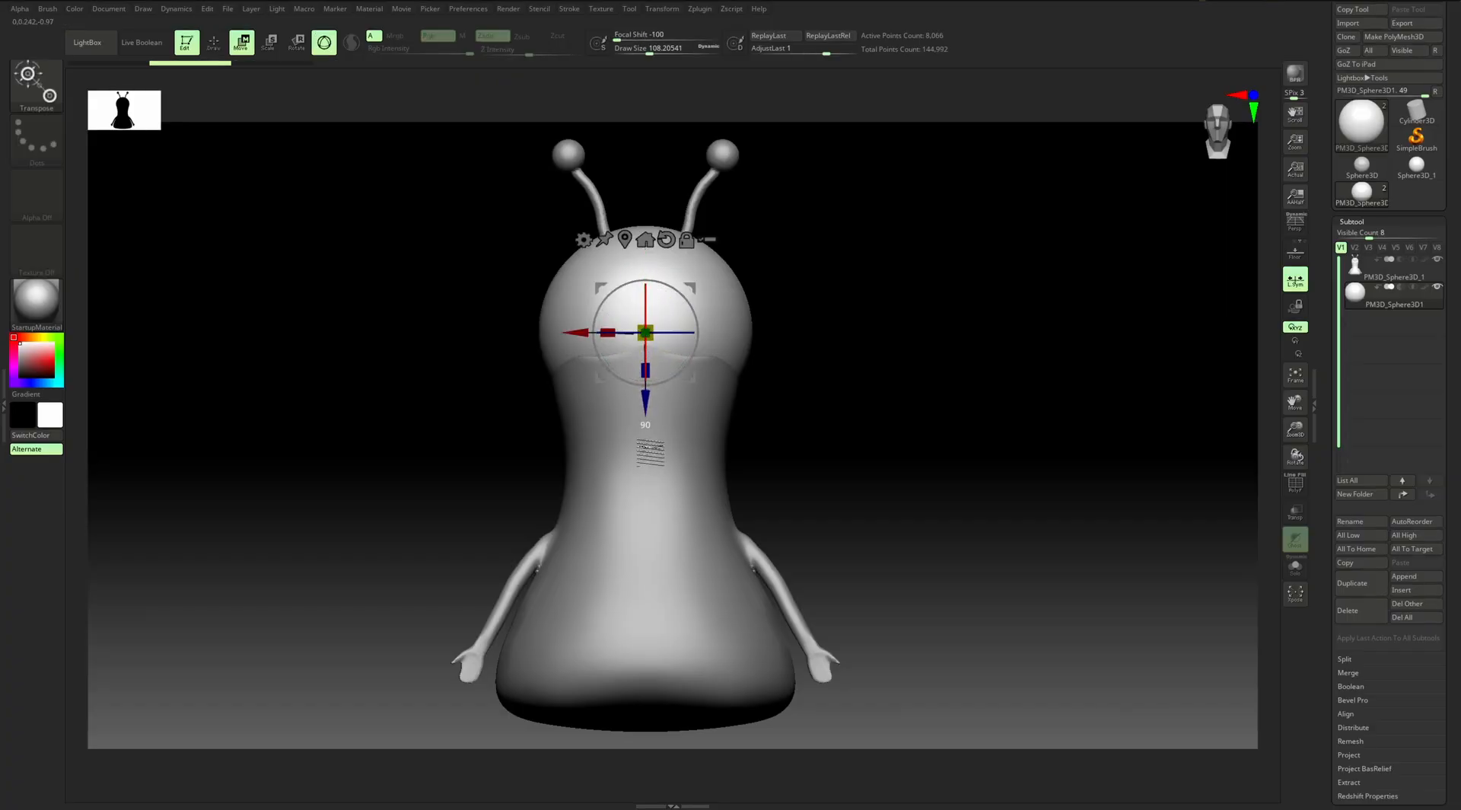
left_click(1297, 492)
right_click_drag(855, 322, 679, 343, "ctrl")
key("q")
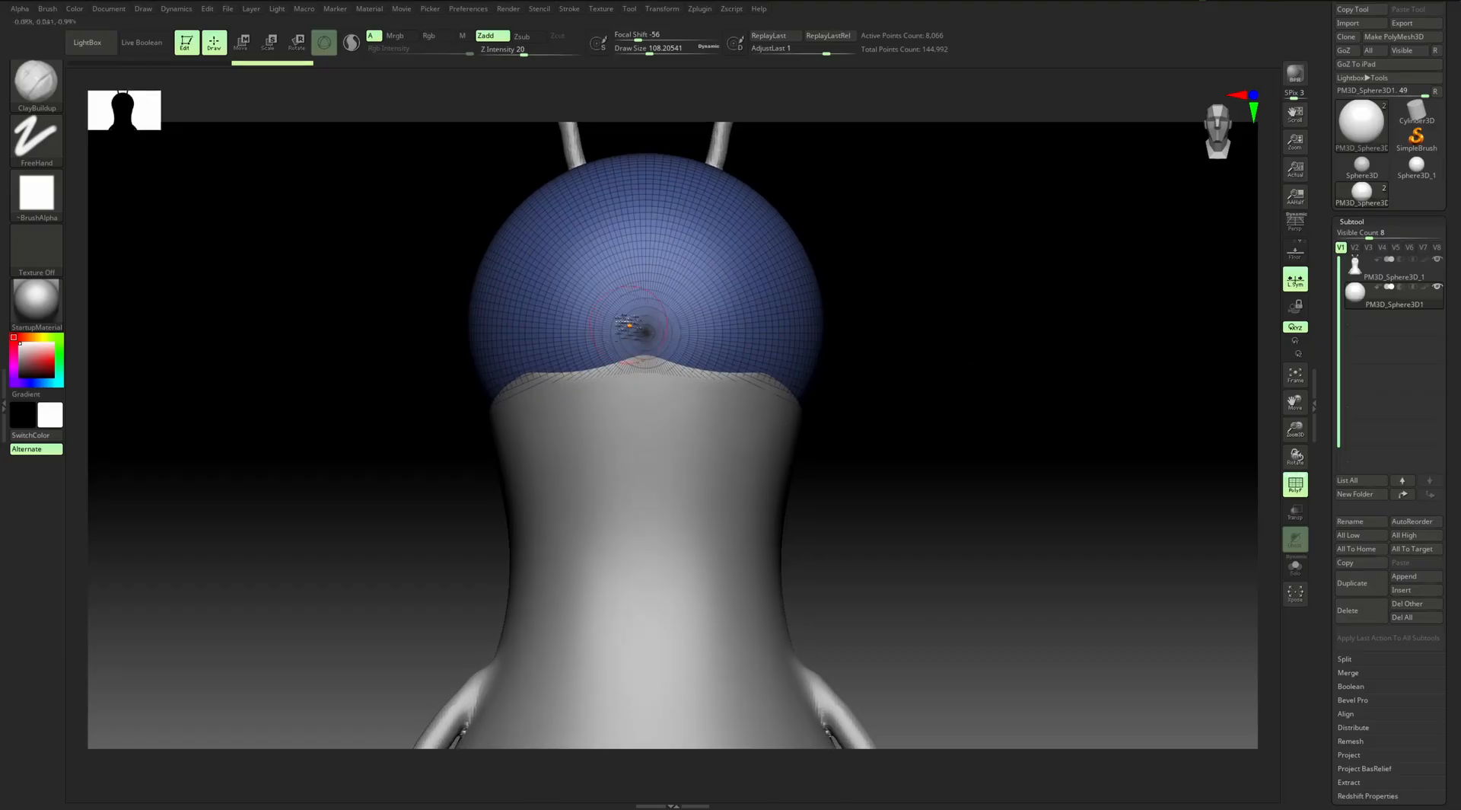
right_click_drag(875, 392, 907, 396, "ctrl")
key("w")
left_click_drag(647, 364, 648, 259)
key("q")
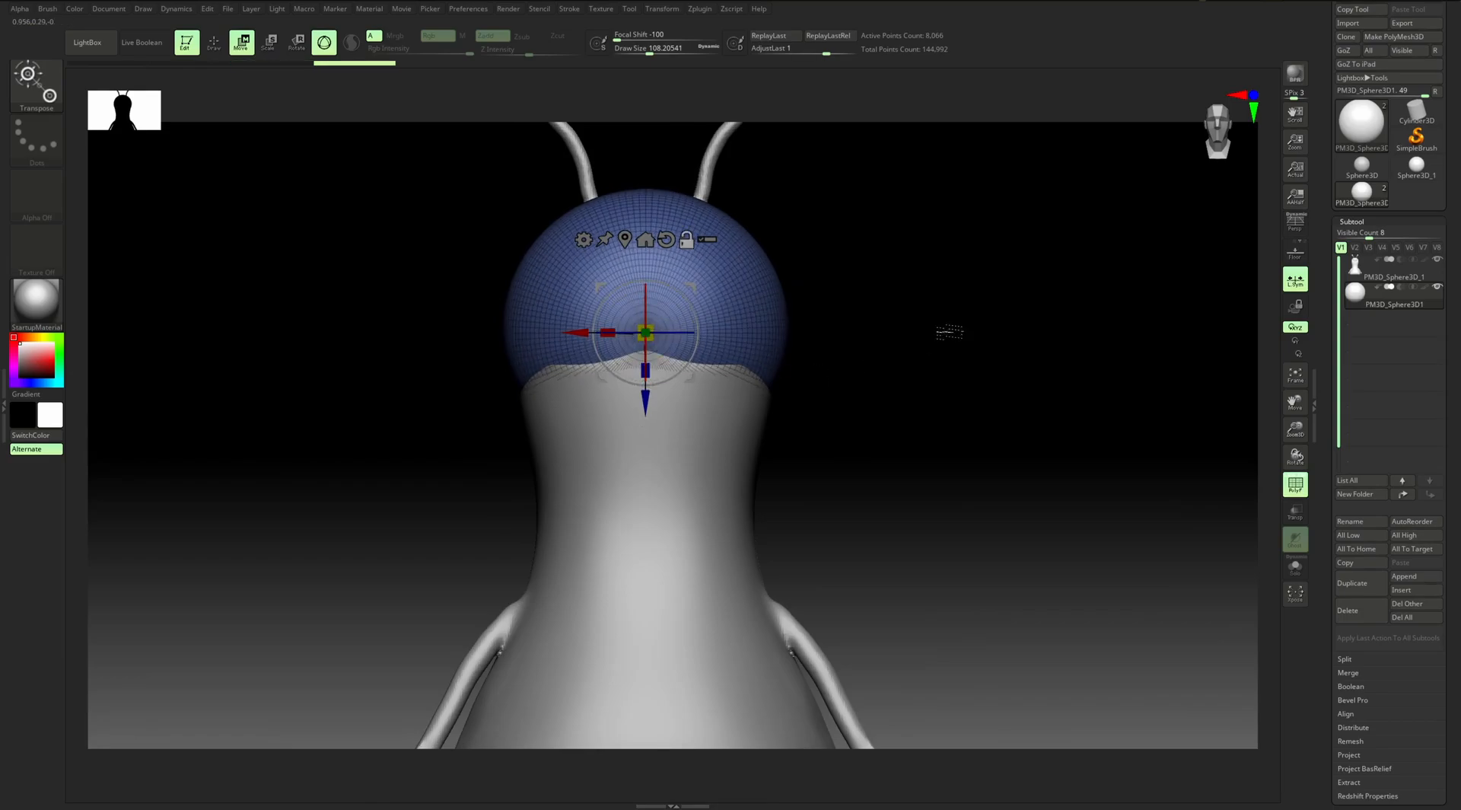
right_click_drag(946, 330, 645, 333, "ctrl")
mouse_move(981, 401)
right_mouse_down("ctrl")
mouse_move(926, 365)
mouse_move(871, 379)
mouse_move(865, 353)
right_mouse_up("ctrl")
key("shift")
key("shift+f")
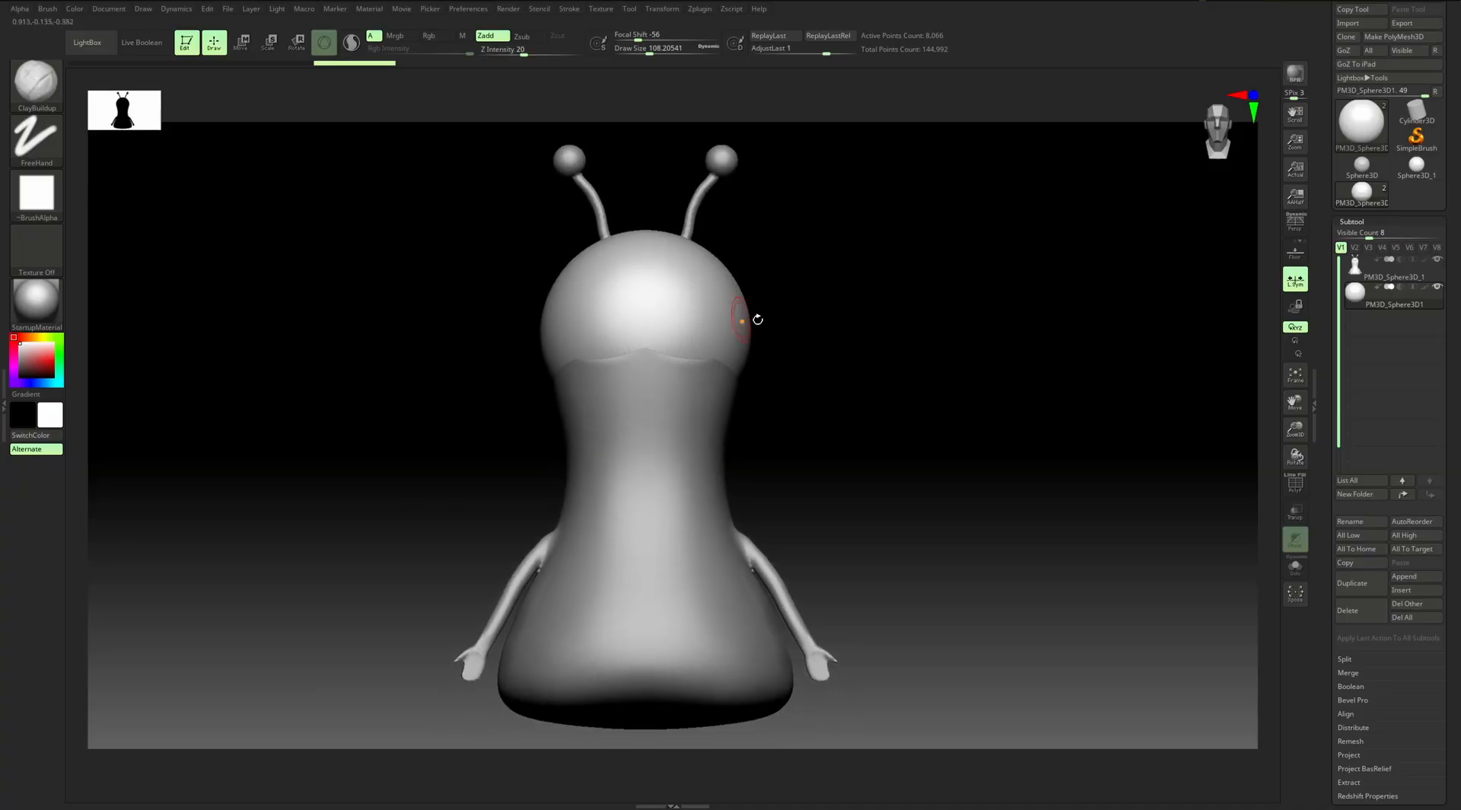
left_click_drag(786, 408, 856, 410)
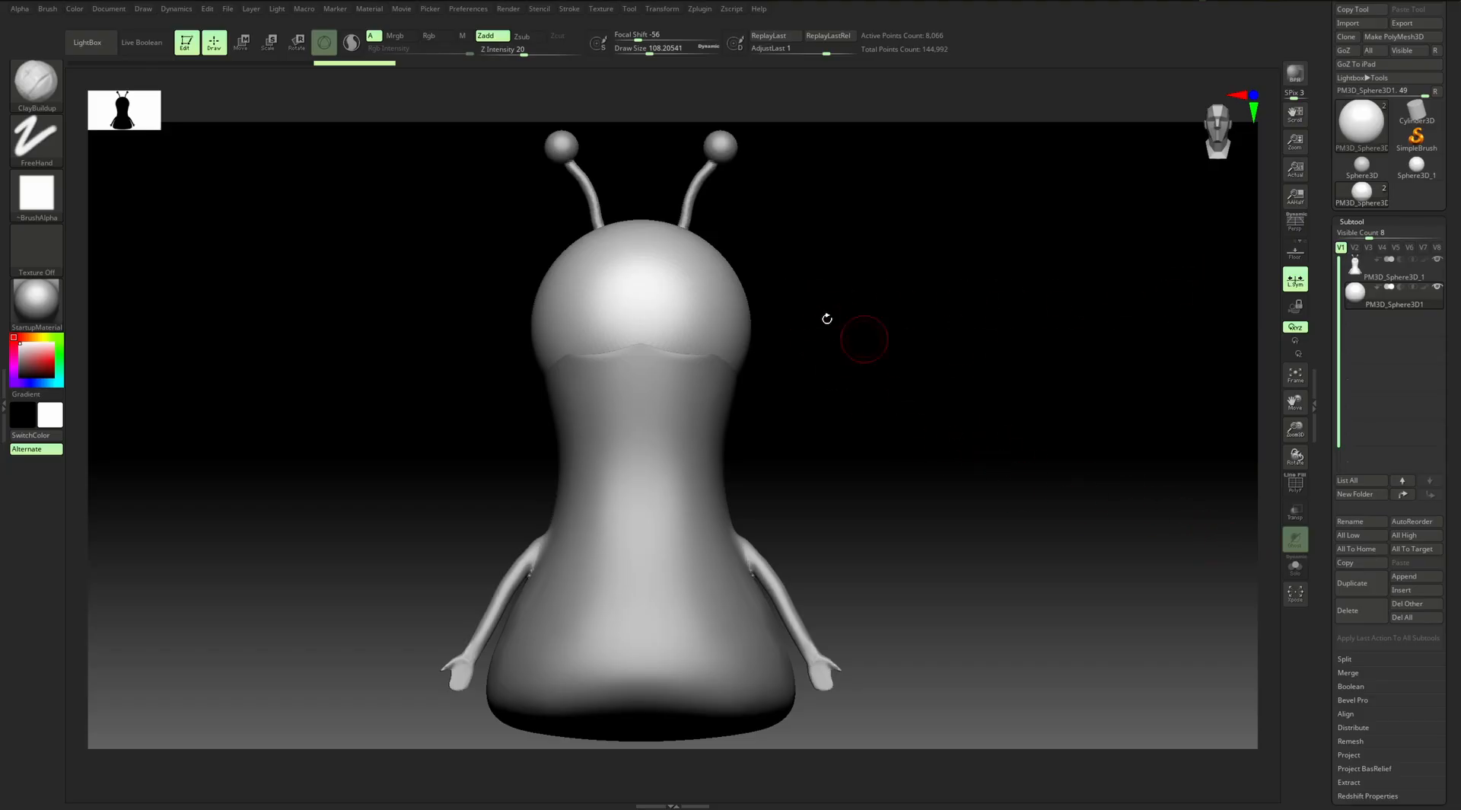
Isolate the sphere subtool in Solo mode and frame it large in the canvas
left_click(1296, 567)
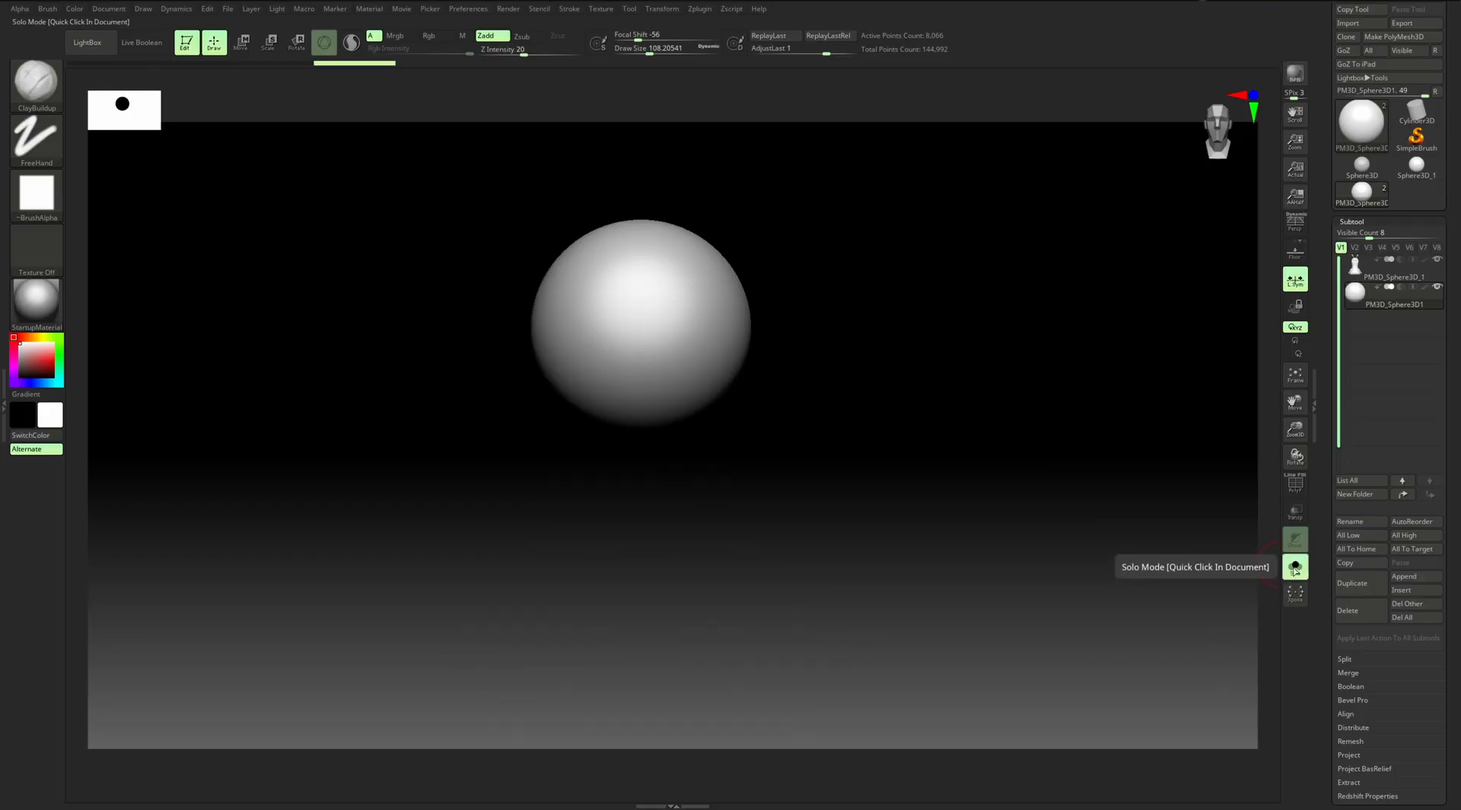
left_click_drag(842, 313, 874, 392, "alt")
left_click_drag(883, 338, 951, 344, "alt")
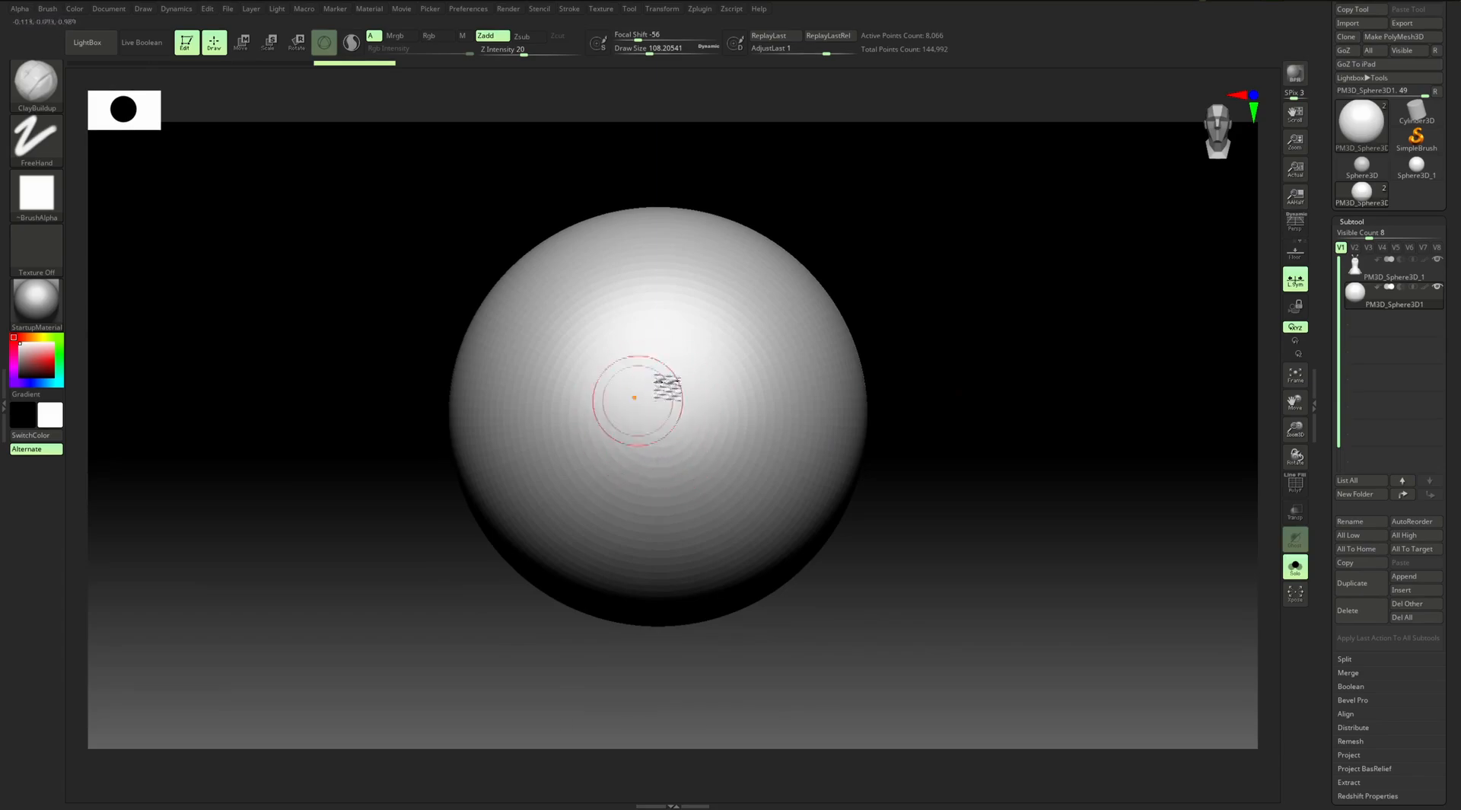
left_click_drag(933, 317, 943, 319, "alt")
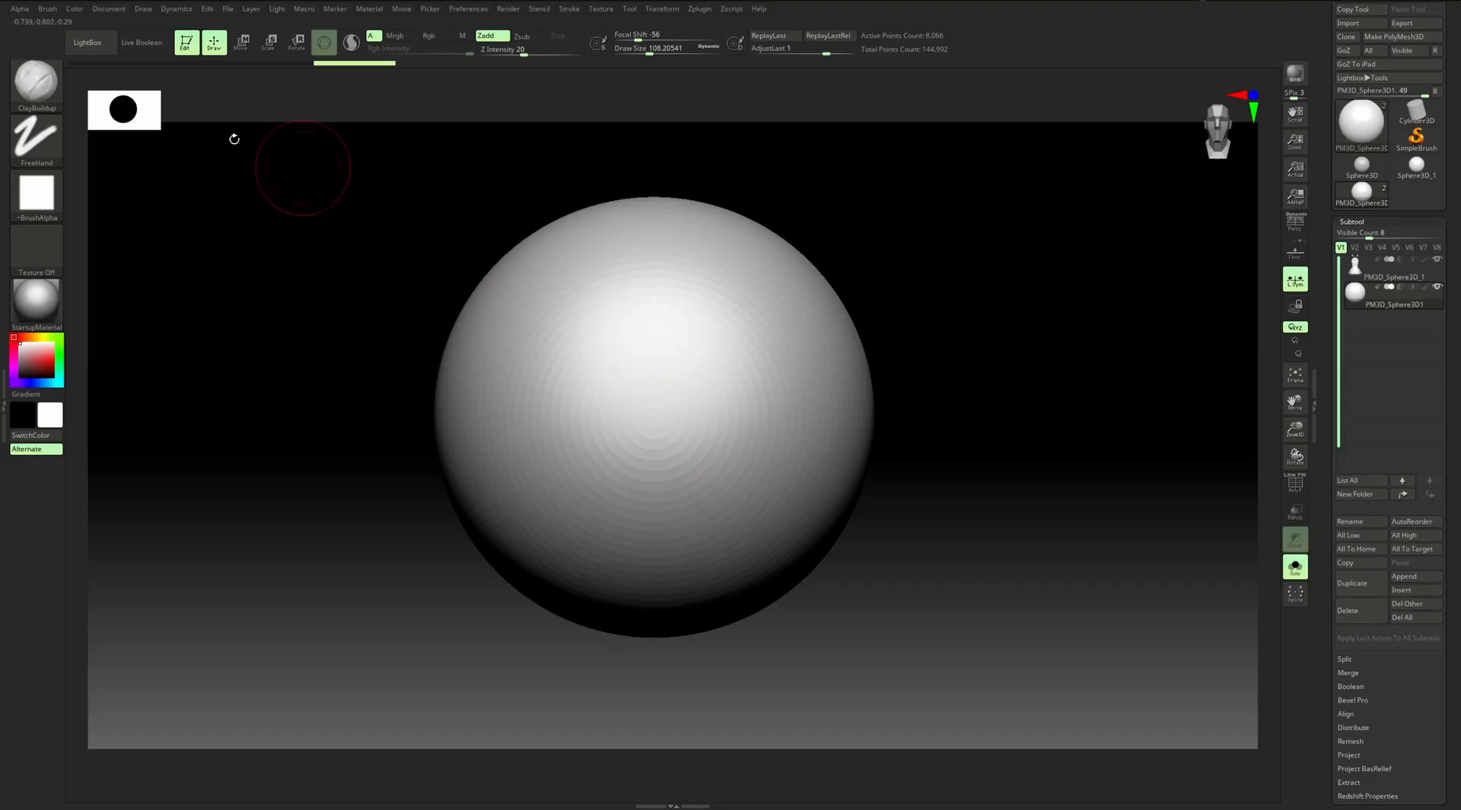
Switch the active sculpting brush from ClayBuildup to Paint
left_click(28, 91)
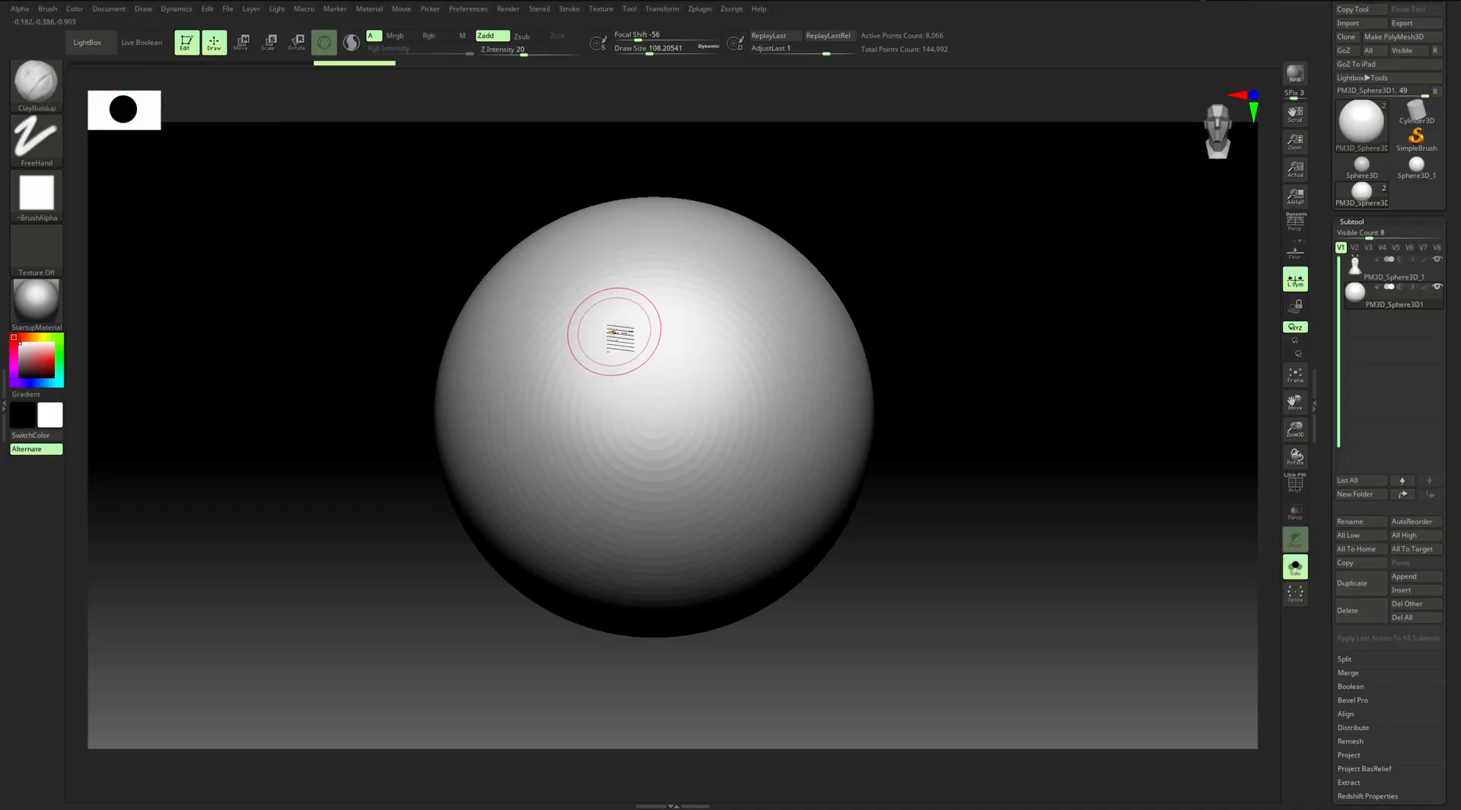
key("b")
key("c")
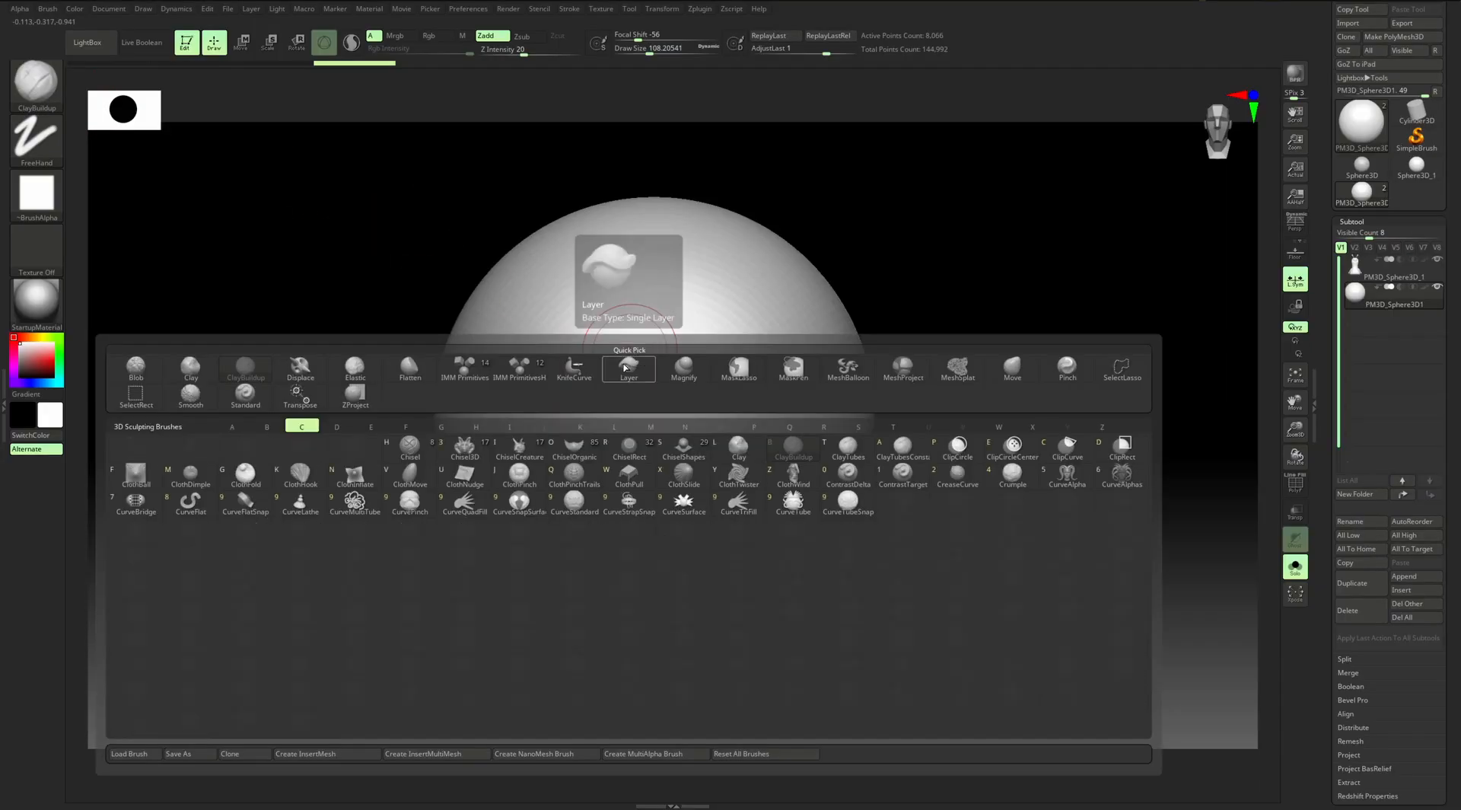
left_click(610, 450)
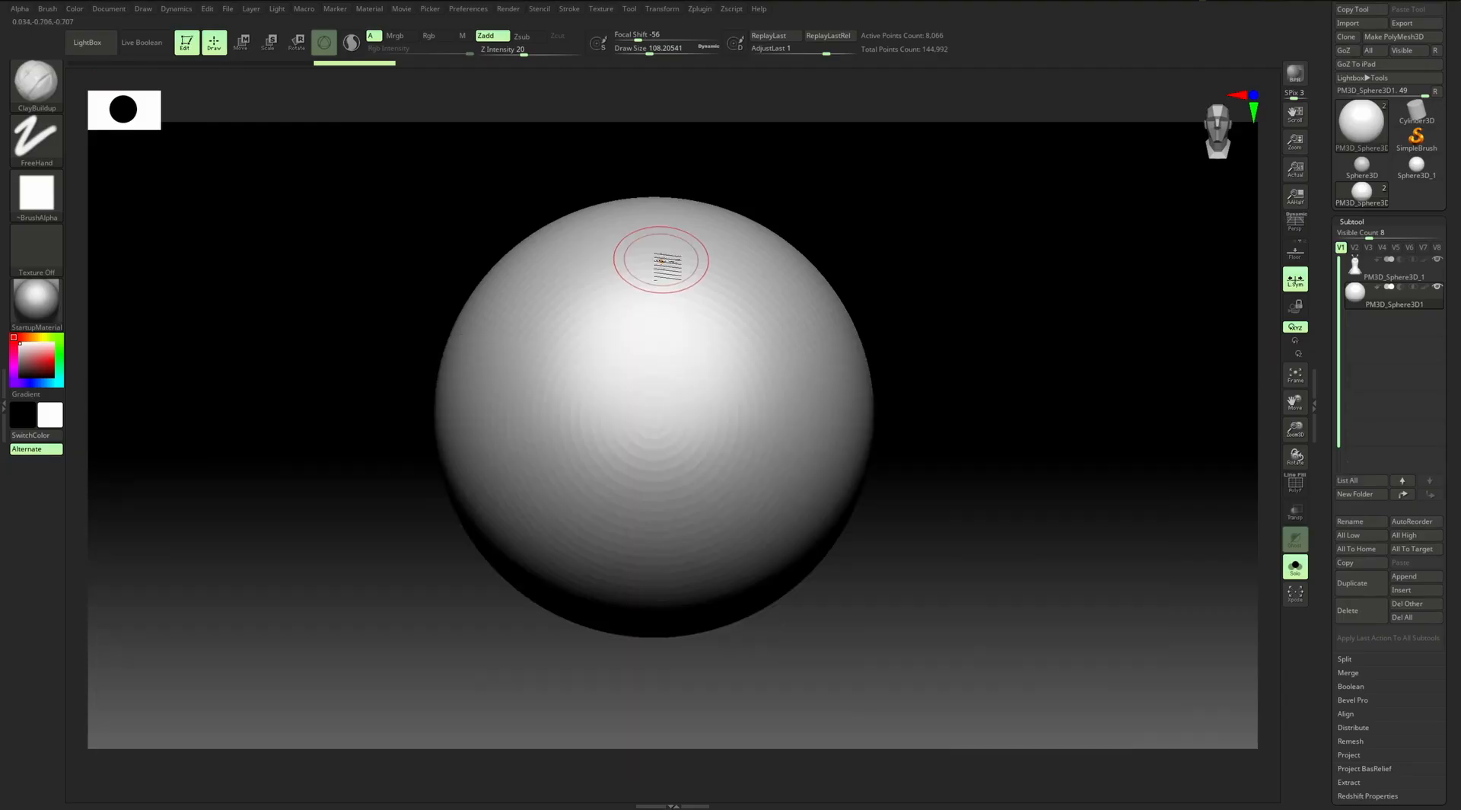
key("b")
key("p")
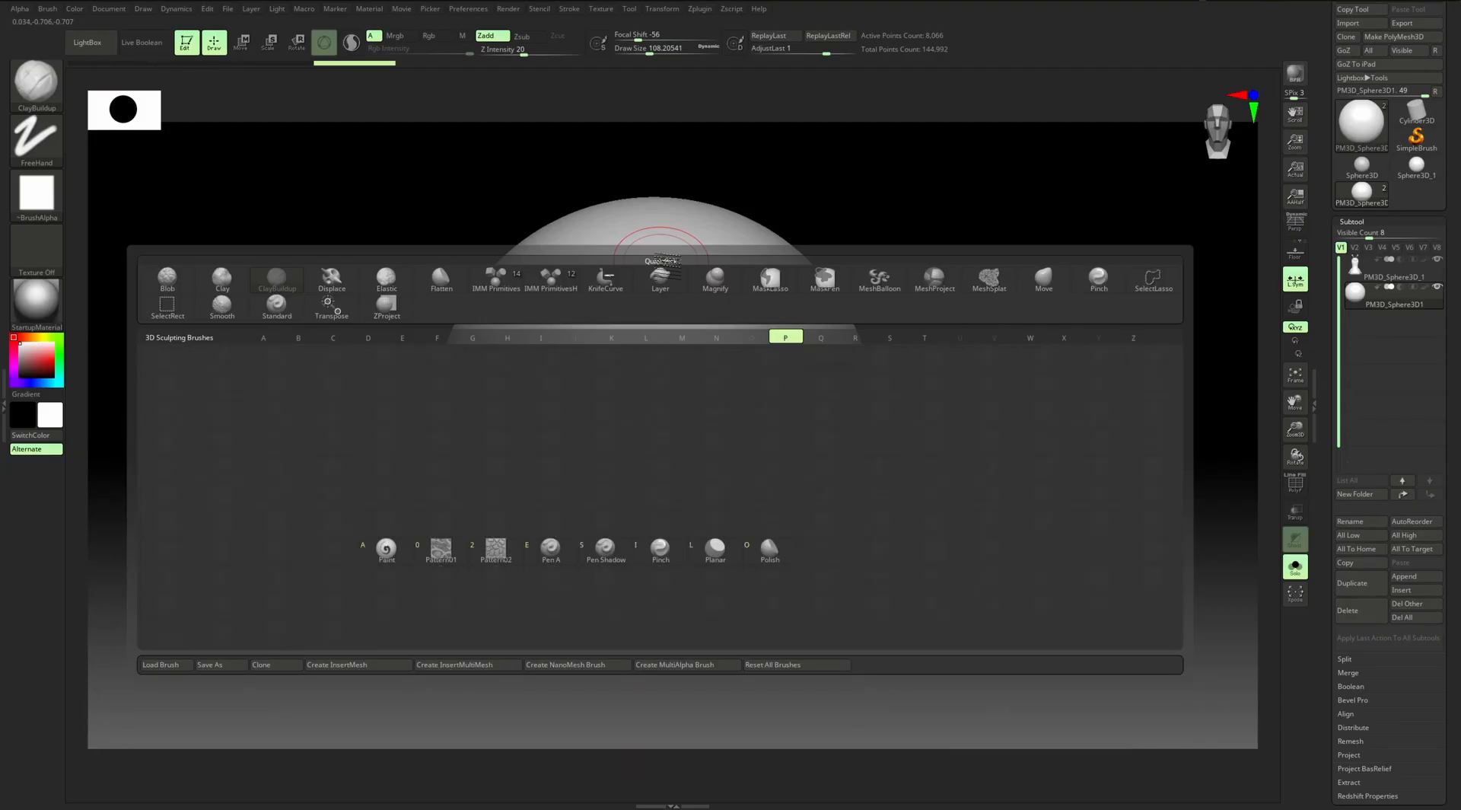
key("a")
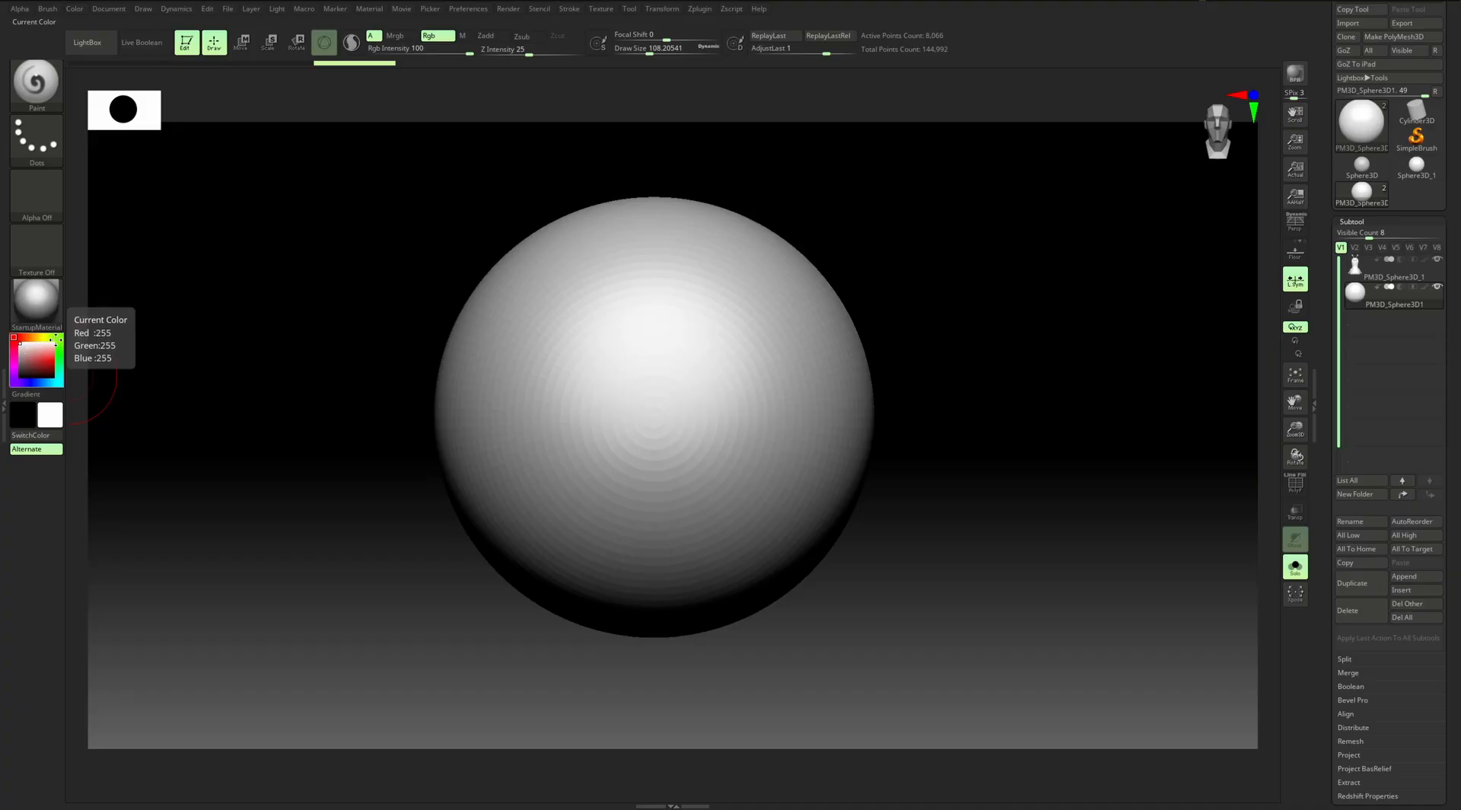
Set the paint color to a medium dark green, trying a bright green and a red as well
left_click(57, 338)
left_click_drag(57, 338, 59, 350)
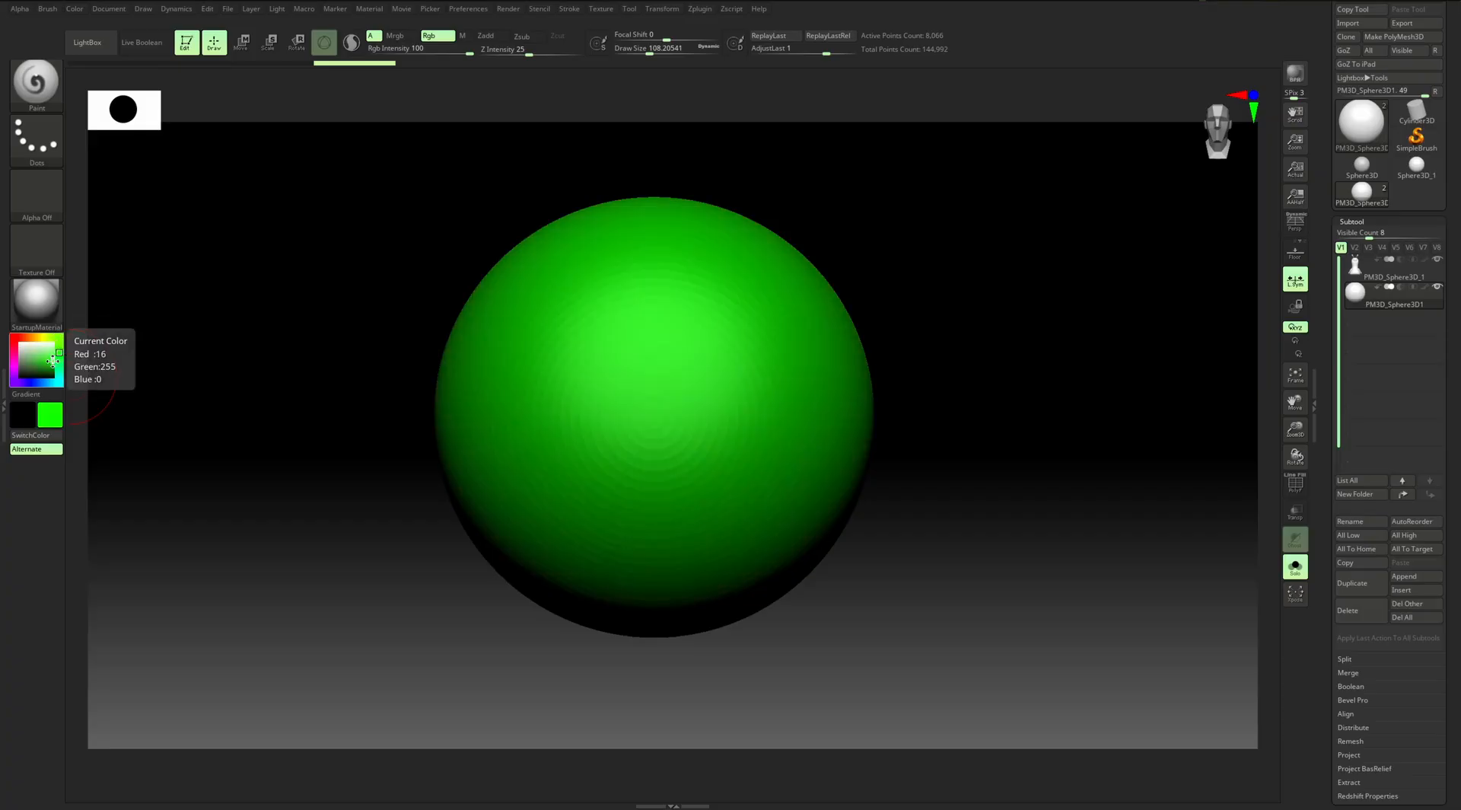
left_click_drag(46, 361, 46, 367)
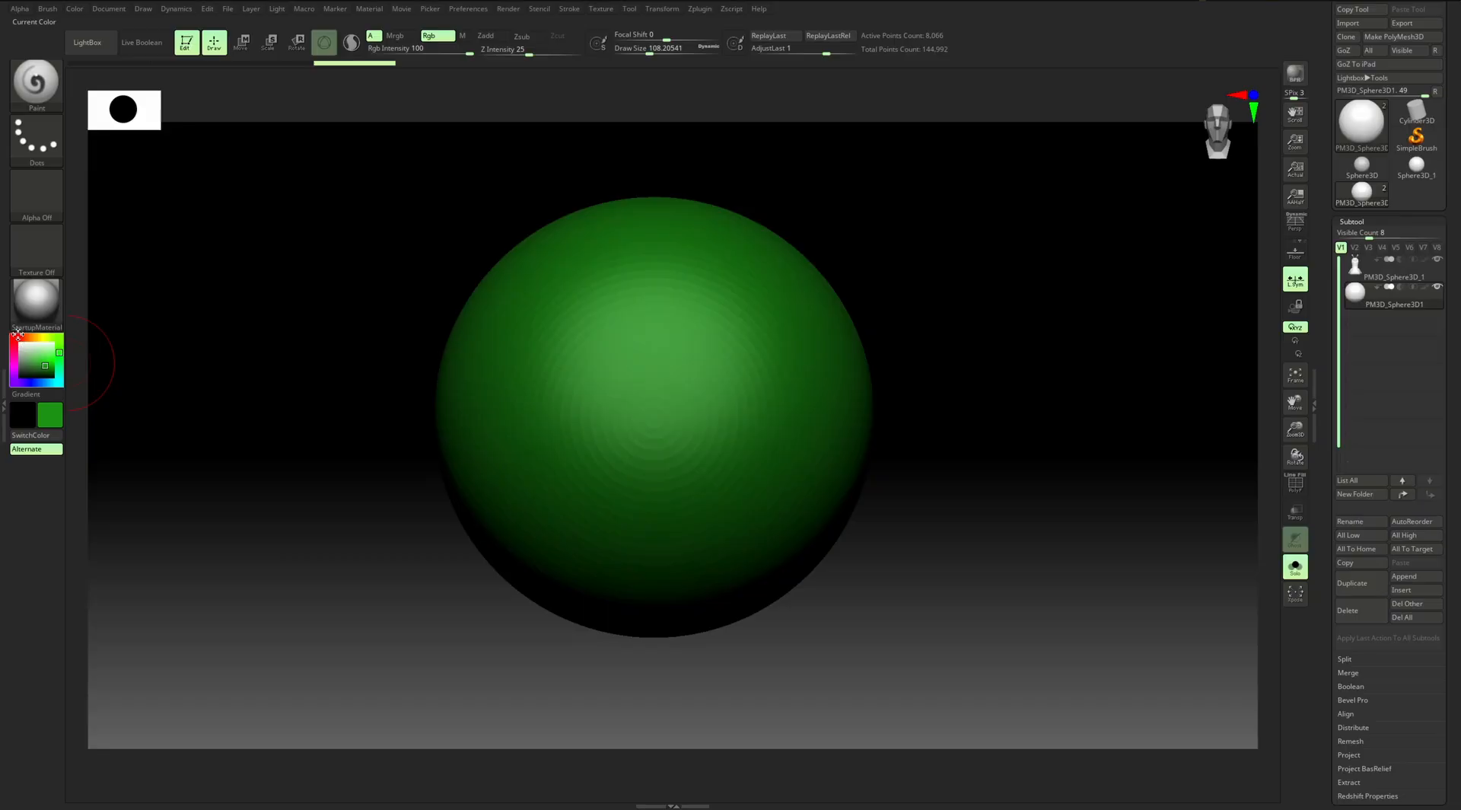
left_click(18, 335)
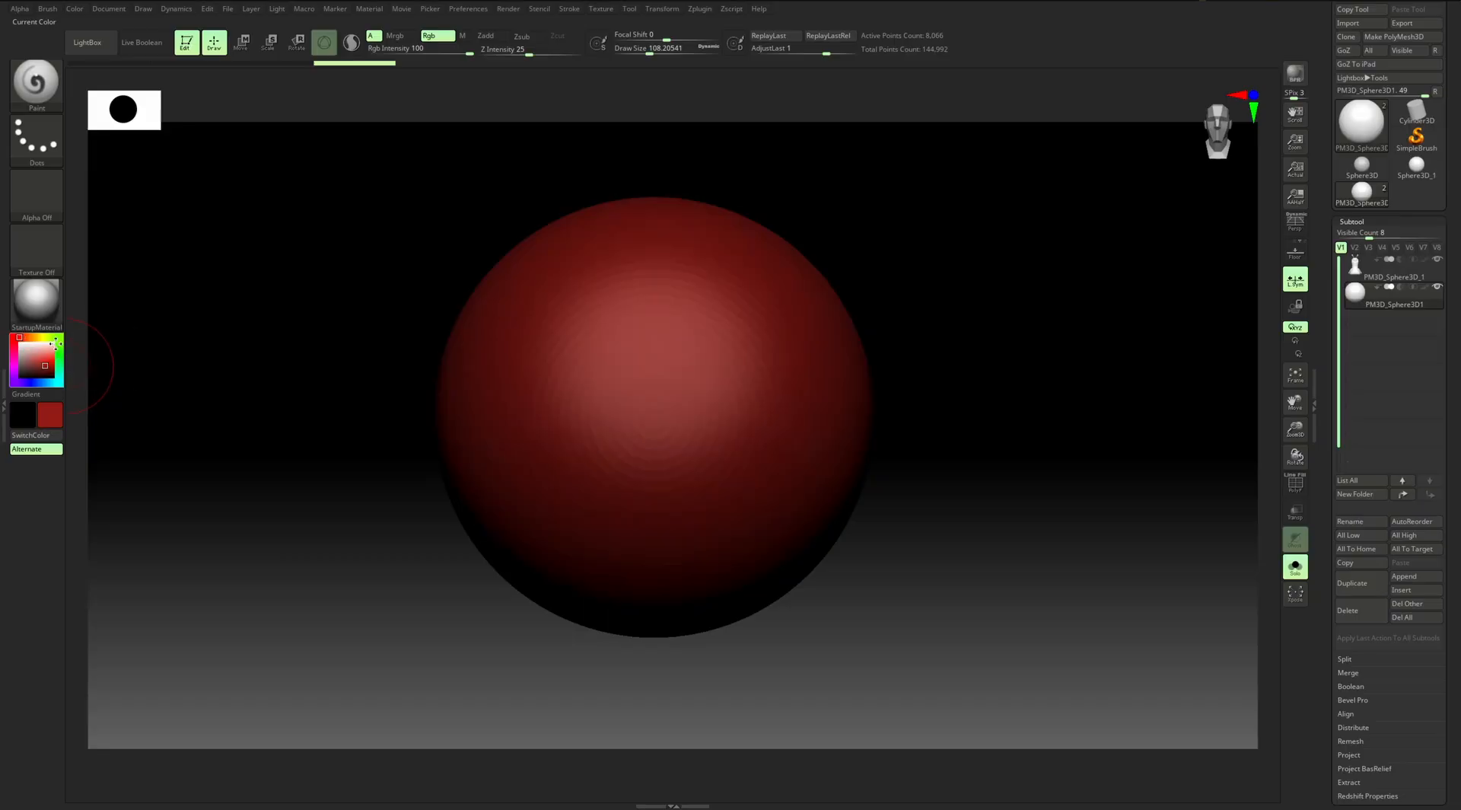
left_click(55, 344)
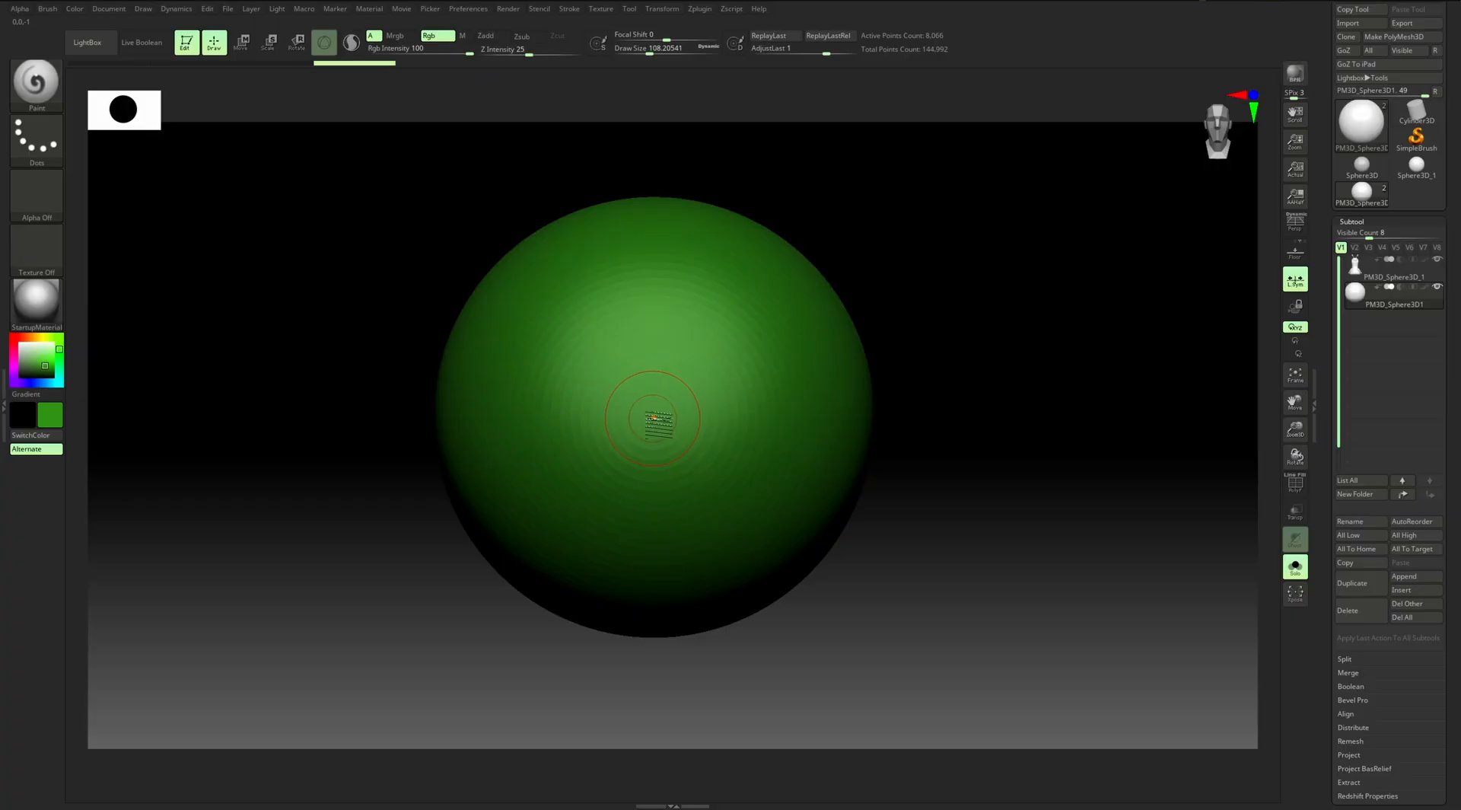
Paint a round green iris around the sphere's front pole, evening out its edge with a draw size of about 80
mouse_move(661, 413)
left_mouse_down()
mouse_move(645, 425)
mouse_move(664, 405)
mouse_move(657, 384)
mouse_move(643, 419)
mouse_move(701, 391)
mouse_move(646, 411)
mouse_move(669, 428)
mouse_move(652, 431)
mouse_move(656, 346)
mouse_move(637, 477)
left_mouse_up()
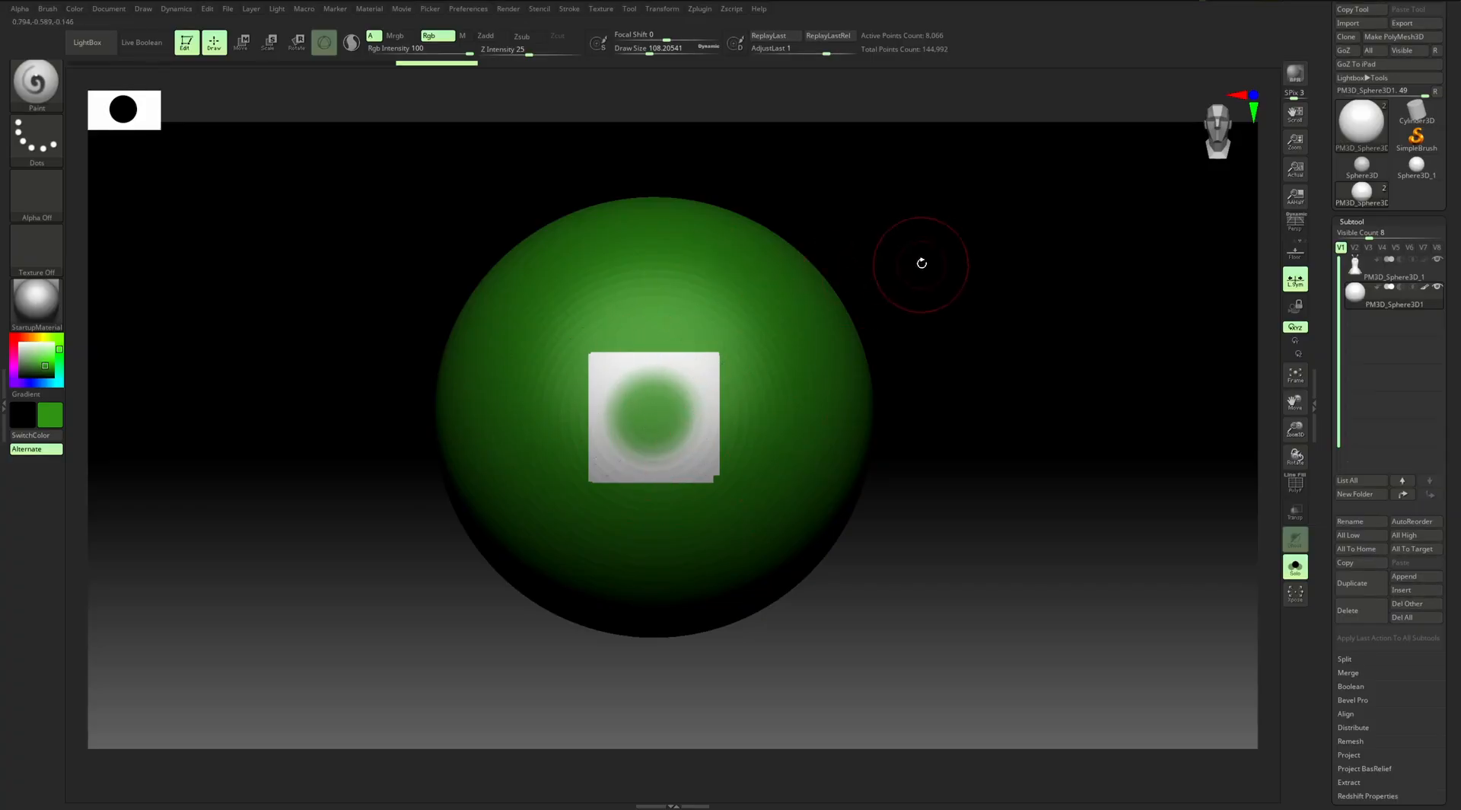
left_click_drag(909, 267, 891, 271)
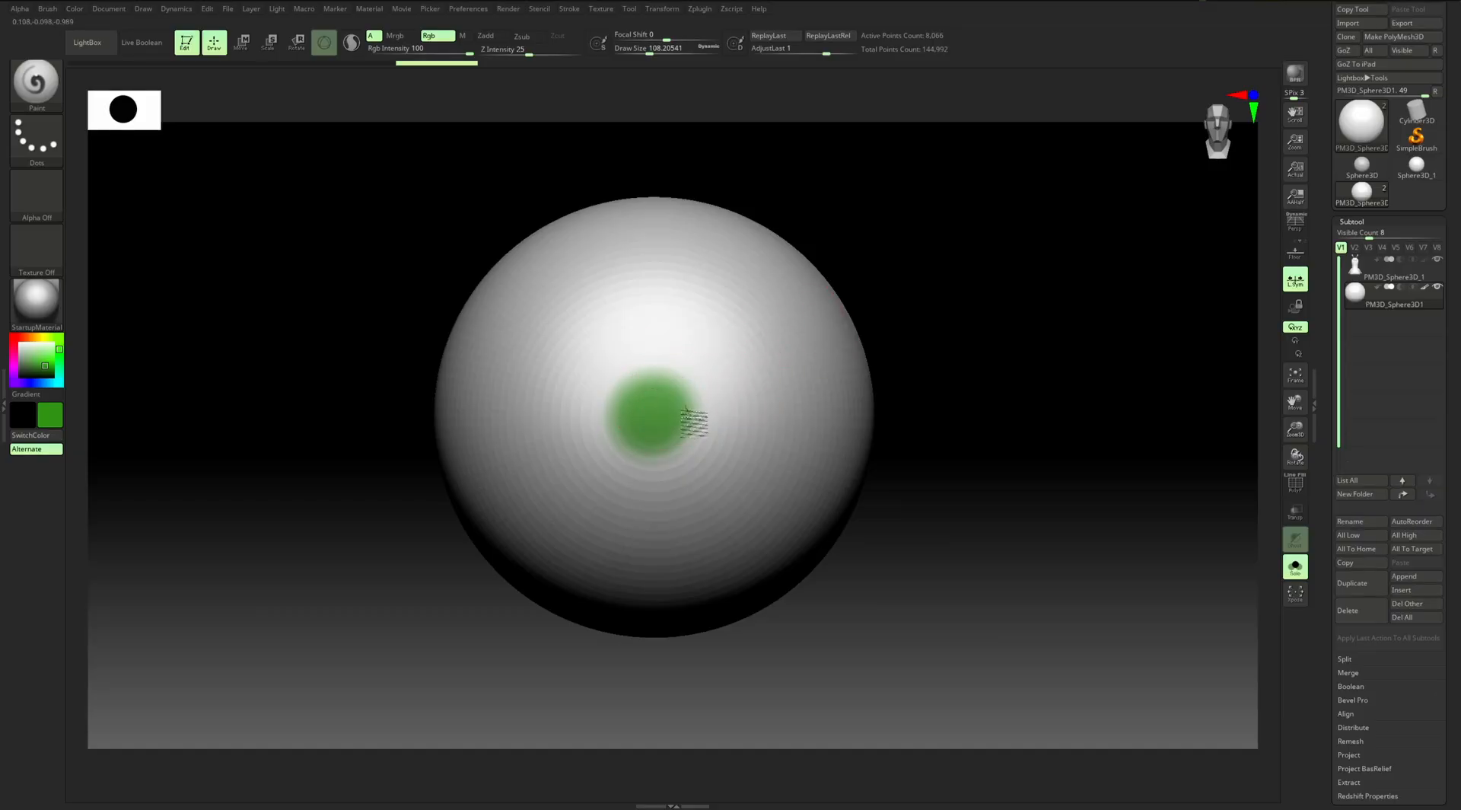
mouse_move(636, 447)
left_mouse_down()
mouse_move(695, 401)
mouse_move(626, 448)
mouse_move(678, 382)
mouse_move(676, 457)
mouse_move(626, 432)
left_mouse_up()
key("s")
mouse_move(649, 427)
left_mouse_down()
mouse_move(625, 430)
mouse_move(693, 386)
mouse_move(678, 453)
mouse_move(613, 418)
mouse_move(685, 386)
mouse_move(677, 459)
mouse_move(619, 394)
left_mouse_up()
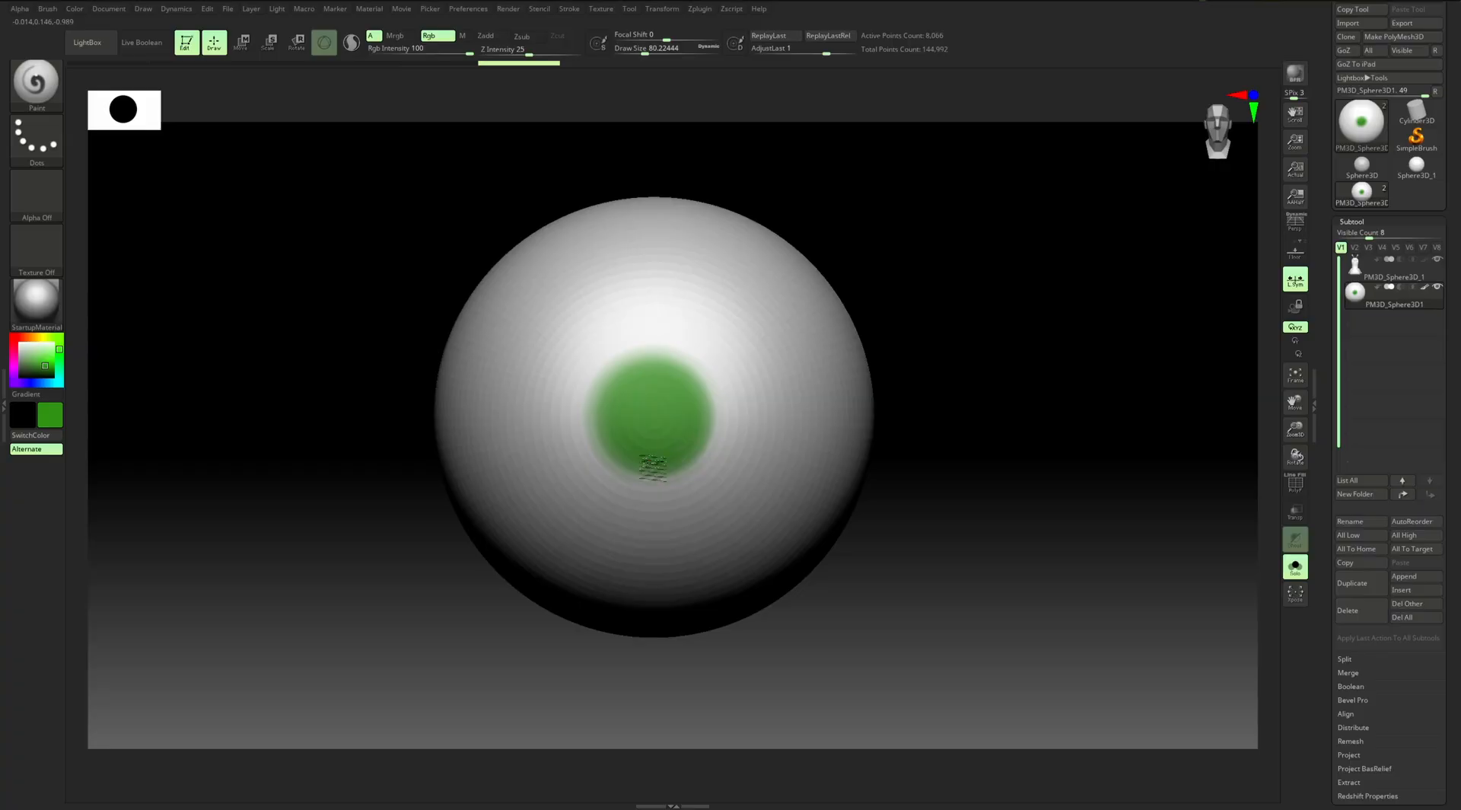
mouse_move(636, 389)
left_mouse_down()
mouse_move(710, 431)
mouse_move(617, 448)
mouse_move(698, 388)
mouse_move(638, 465)
left_mouse_up()
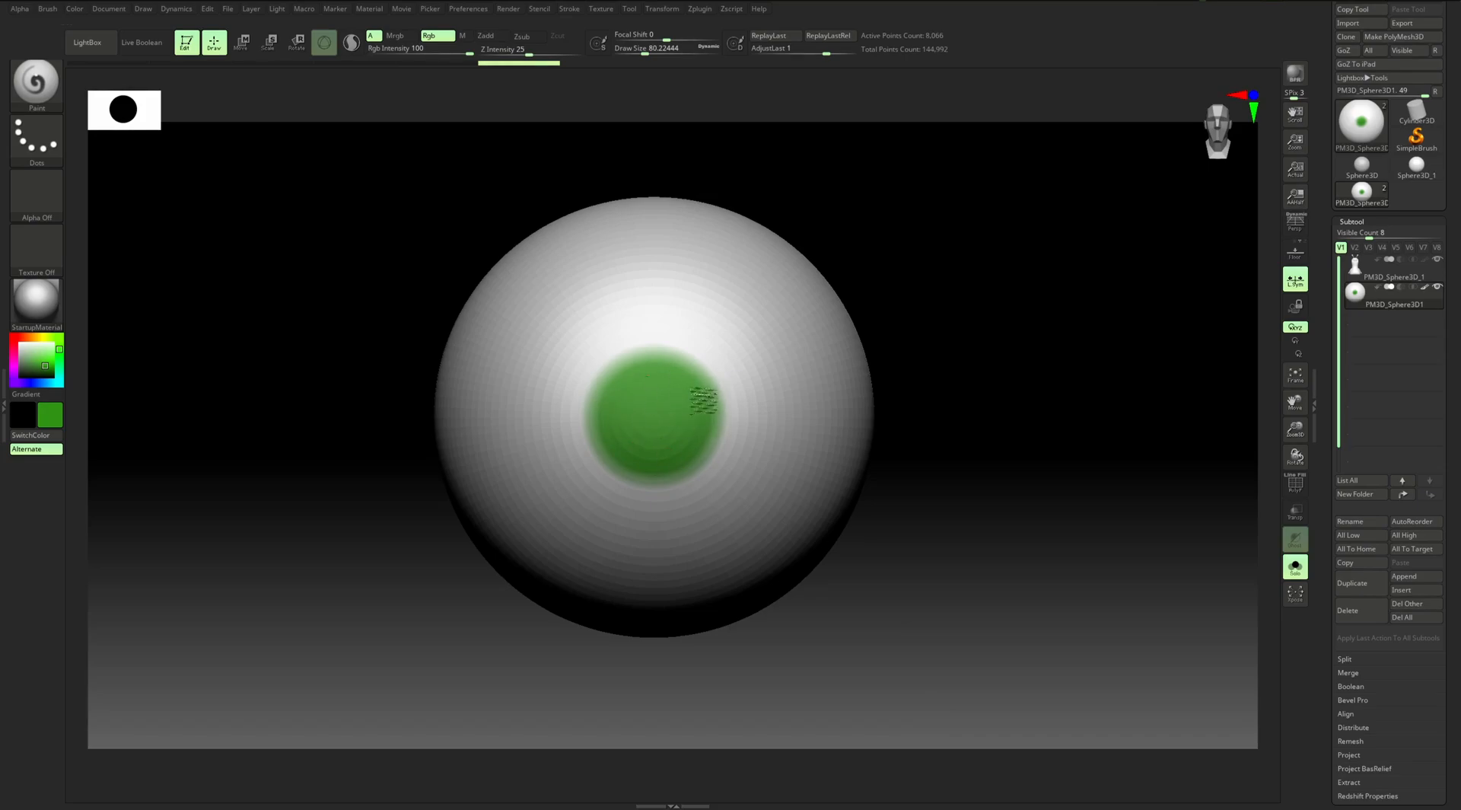
left_click_drag(622, 424, 647, 412)
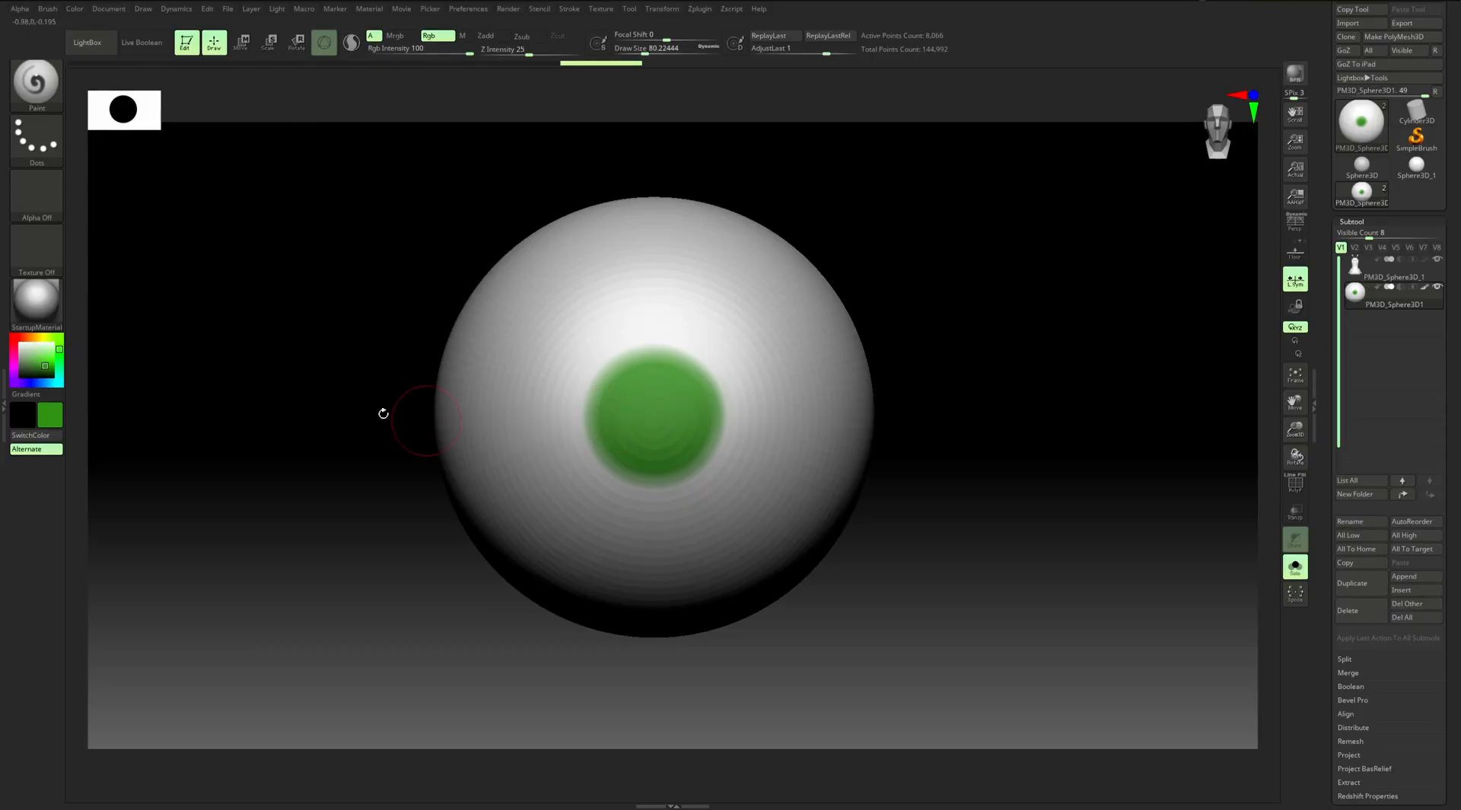
Paint a black pupil in the centre of the green iris with a draw size of about 59
left_click_drag(37, 366, 20, 375)
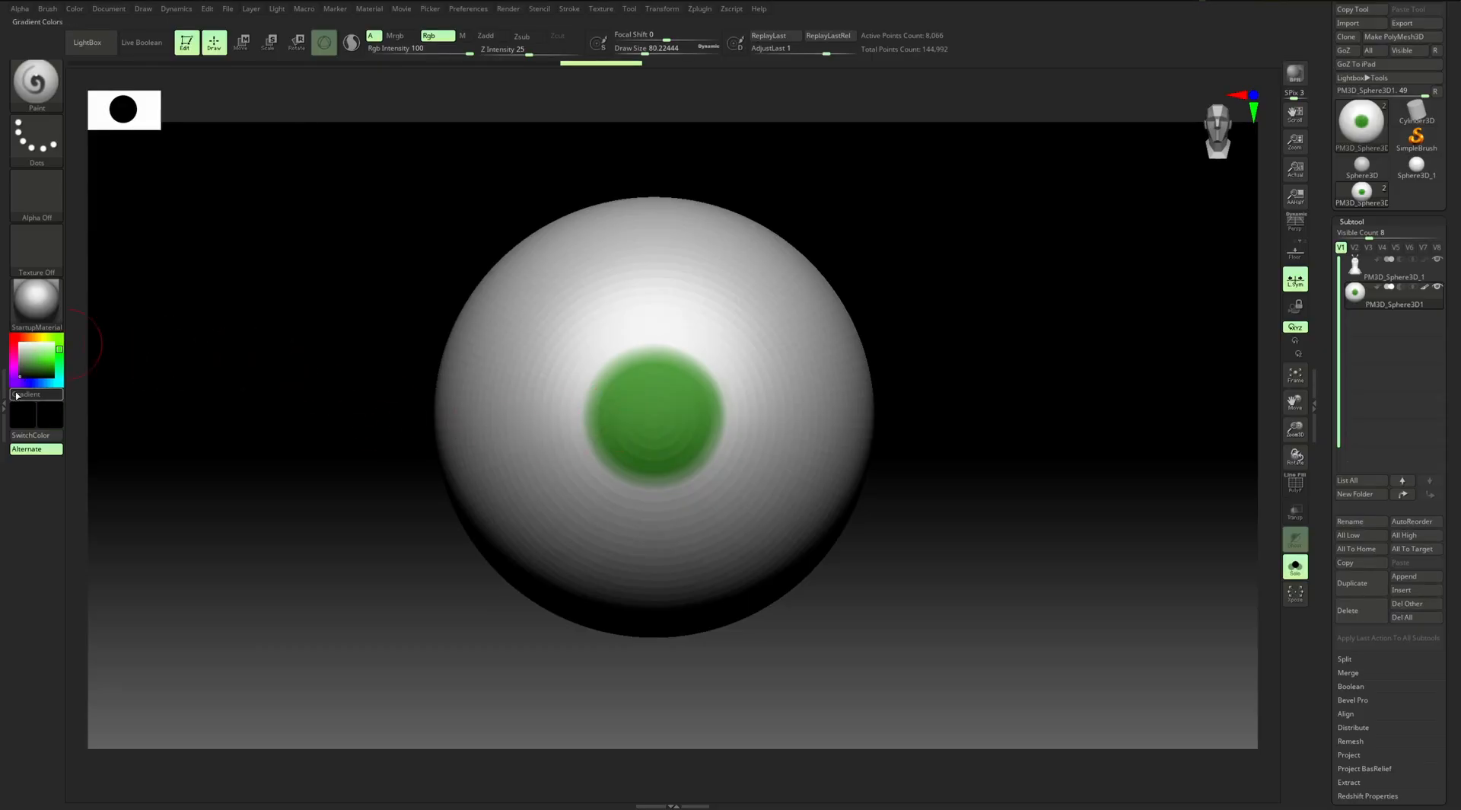
key("s")
left_click(638, 404)
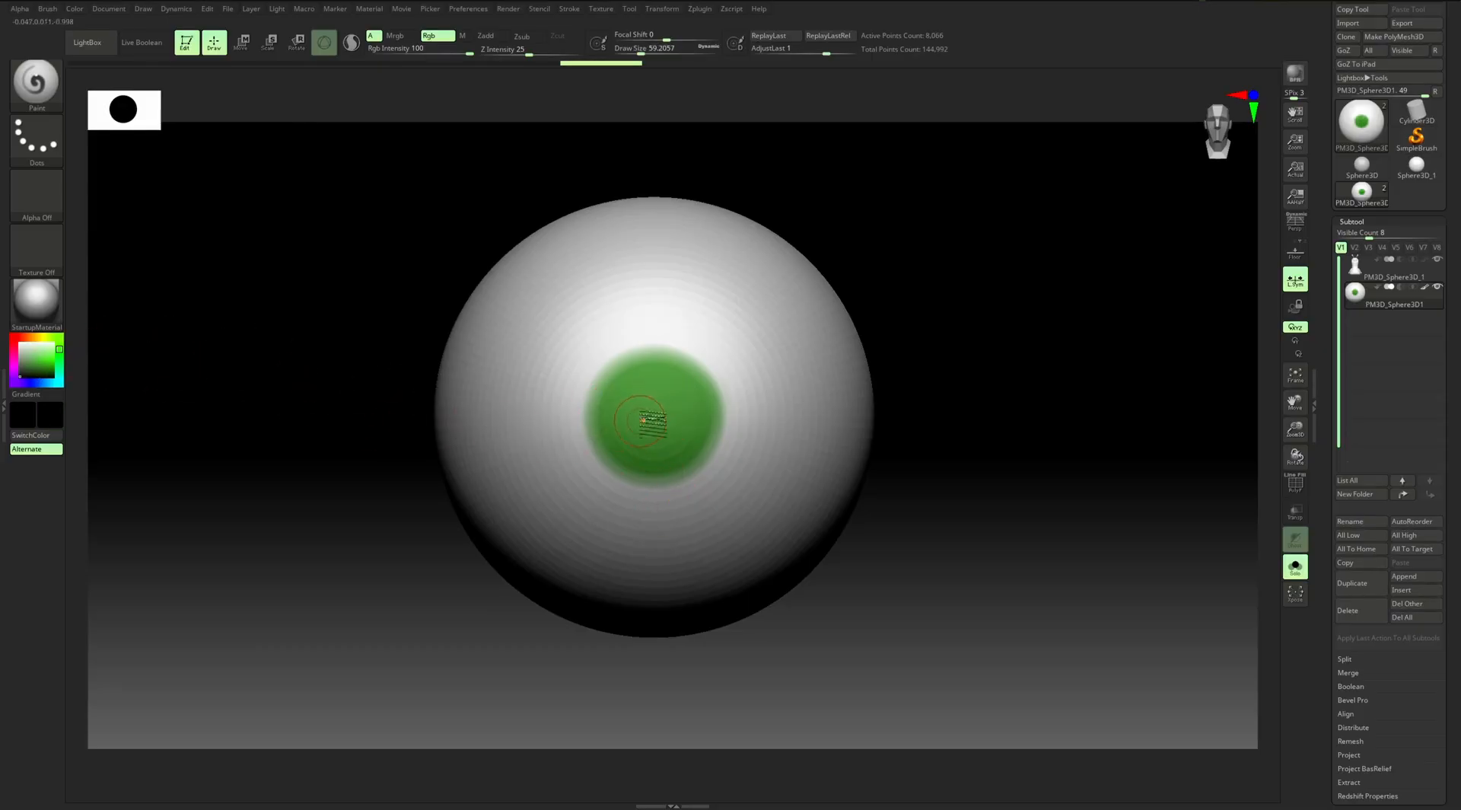
left_click_drag(657, 424, 654, 415)
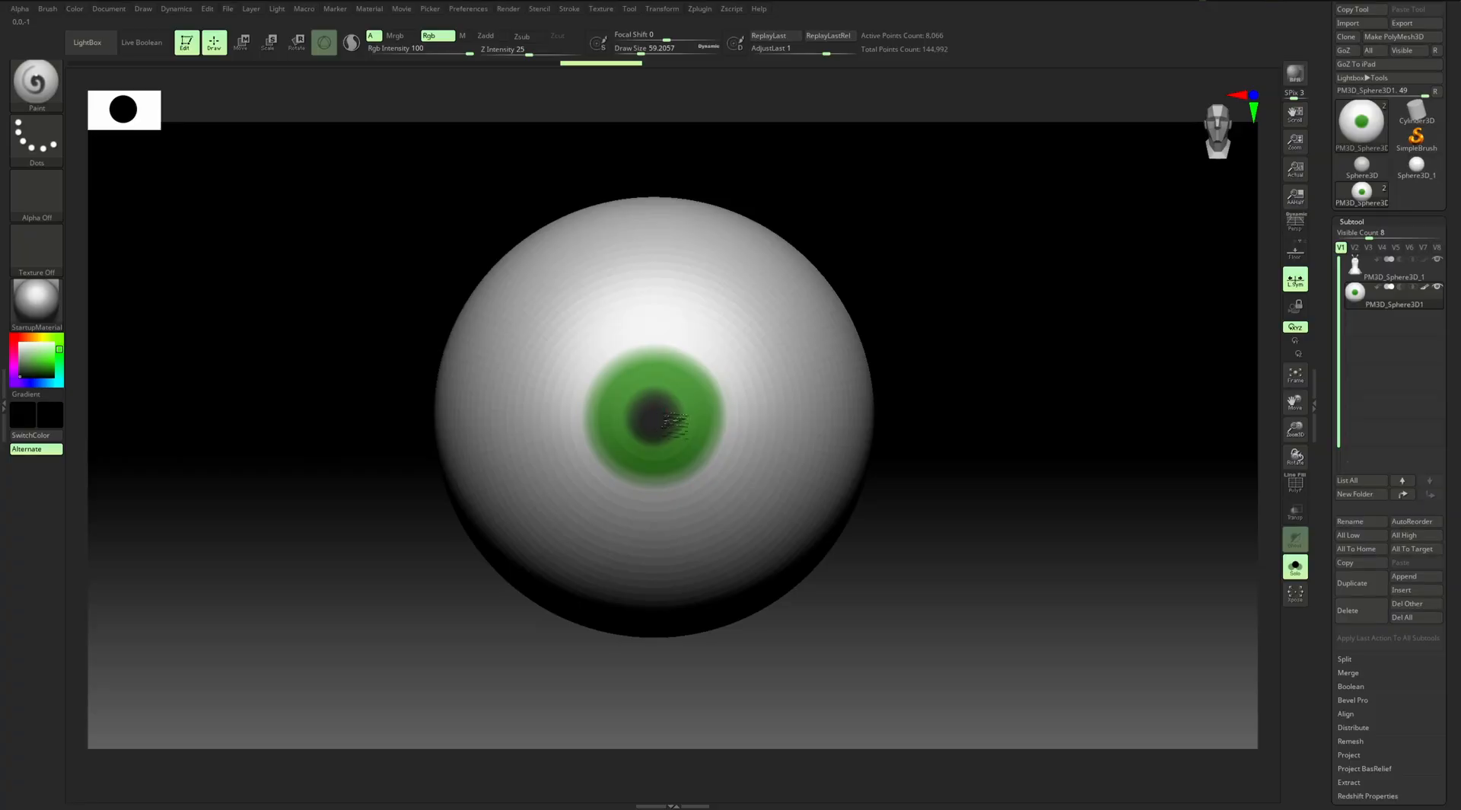
left_click_drag(661, 430, 668, 409)
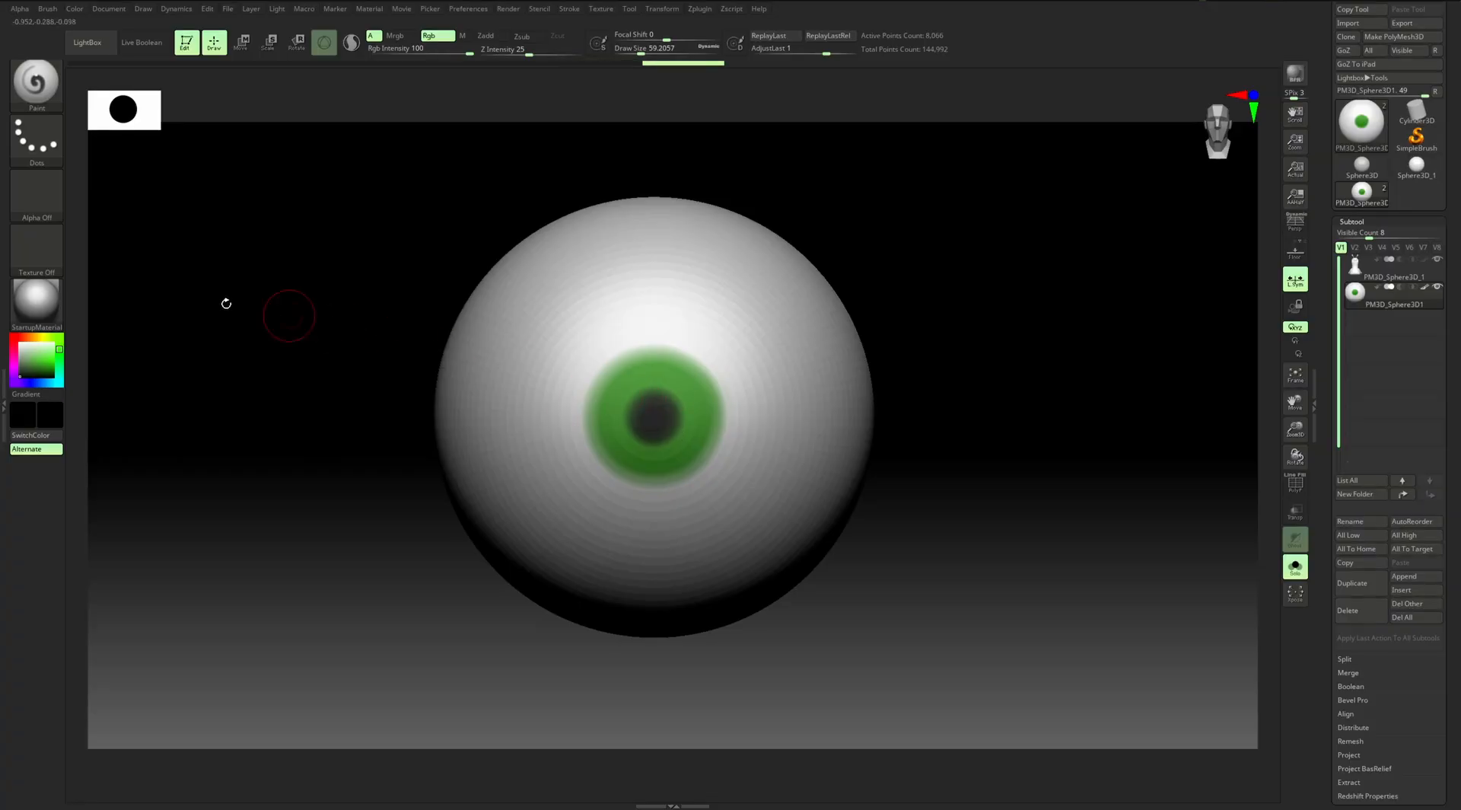
Pick a dark green color and paint a darker ring around the outer edge of the iris
left_click_drag(42, 367, 49, 367)
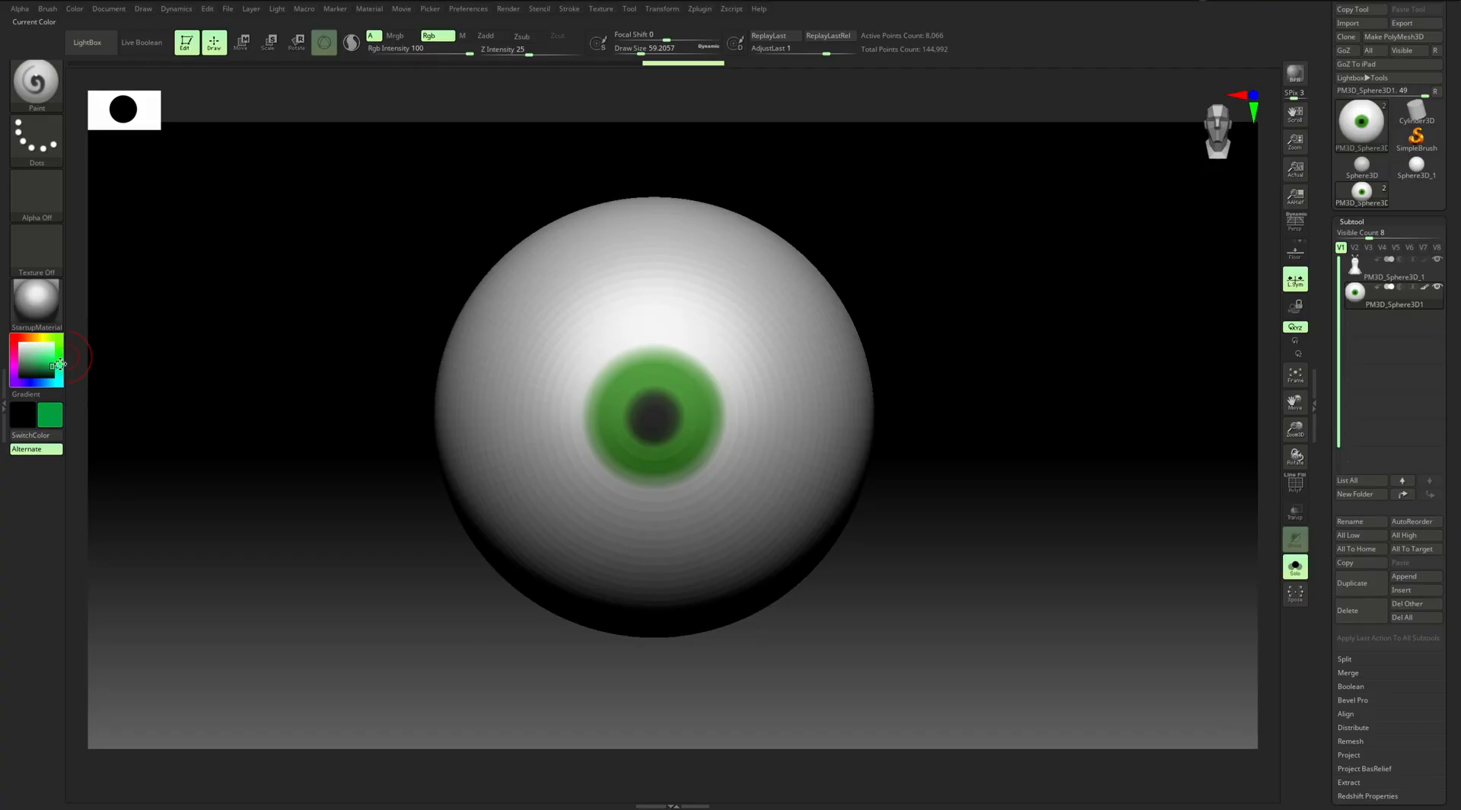
left_click_drag(51, 366, 52, 372)
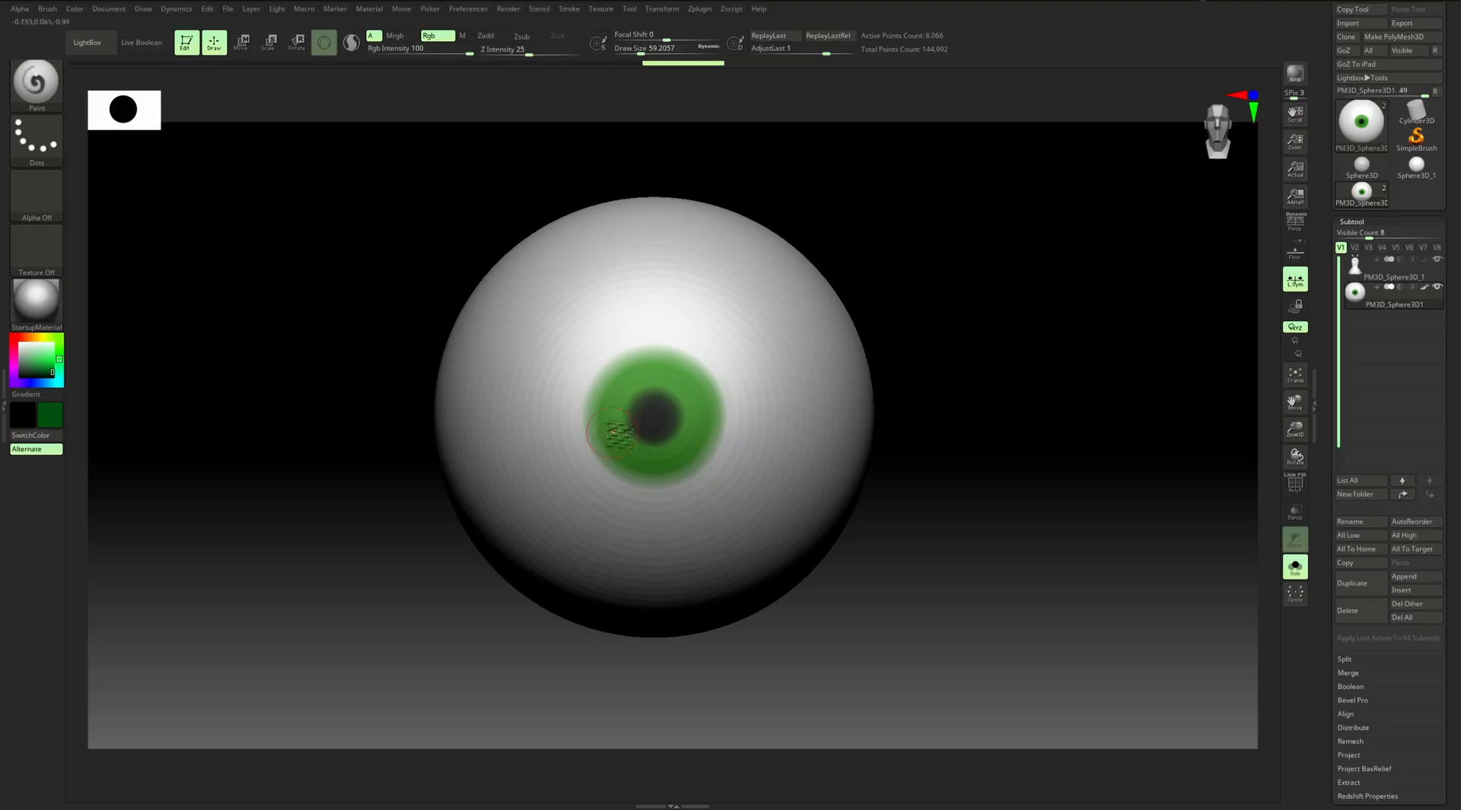
mouse_move(698, 473)
left_mouse_down()
mouse_move(636, 483)
mouse_move(605, 455)
mouse_move(607, 382)
mouse_move(676, 363)
mouse_move(724, 408)
mouse_move(685, 473)
mouse_move(631, 476)
mouse_move(599, 406)
mouse_move(652, 355)
mouse_move(711, 386)
mouse_move(696, 466)
mouse_move(624, 470)
mouse_move(609, 392)
mouse_move(694, 377)
mouse_move(708, 455)
left_mouse_up()
mouse_move(619, 464)
left_mouse_down()
mouse_move(616, 376)
mouse_move(704, 380)
mouse_move(701, 459)
left_mouse_up()
left_click_drag(630, 371, 647, 362)
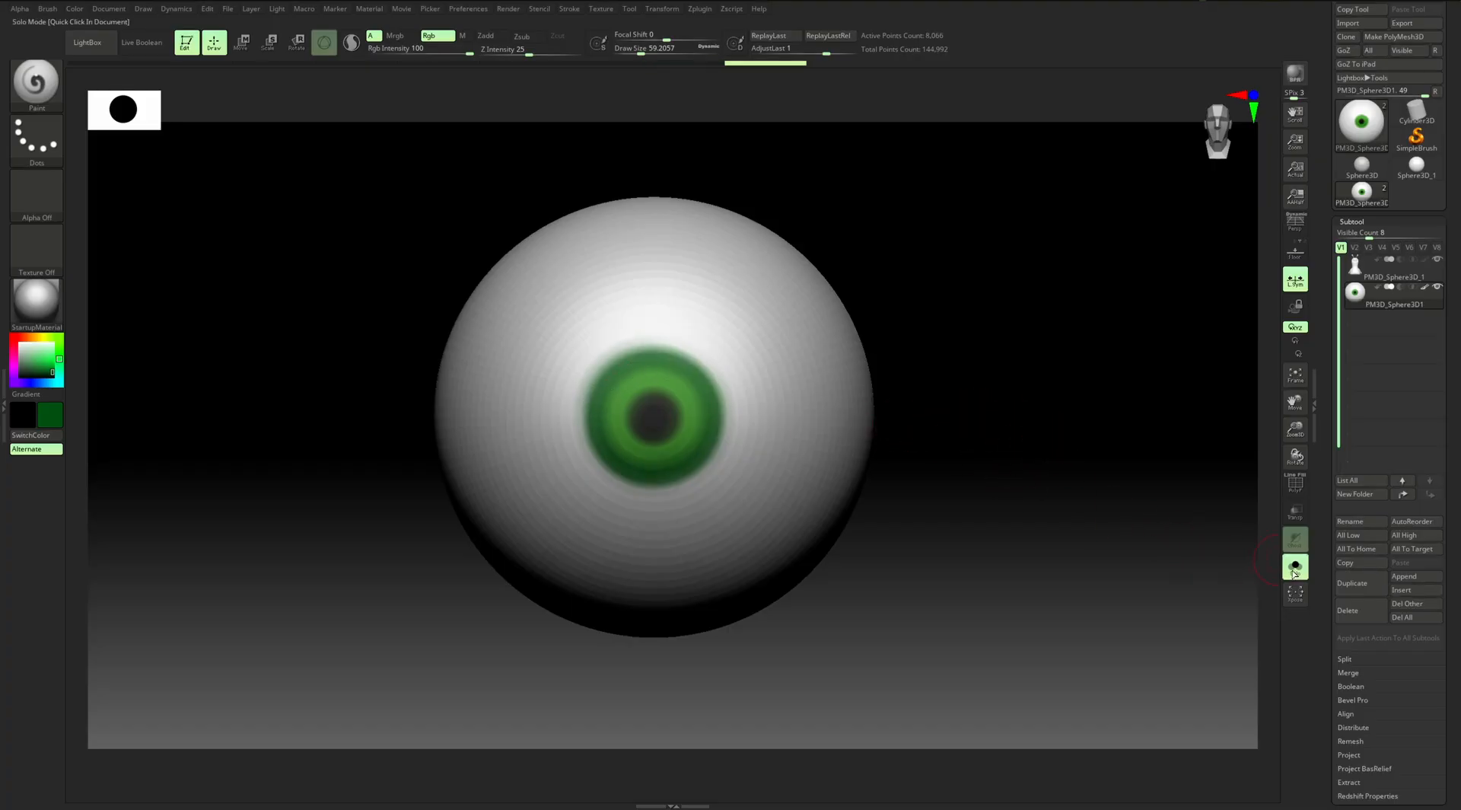
Turn off Solo mode to bring back the alien's body and set the paint color to white
left_click(1294, 568)
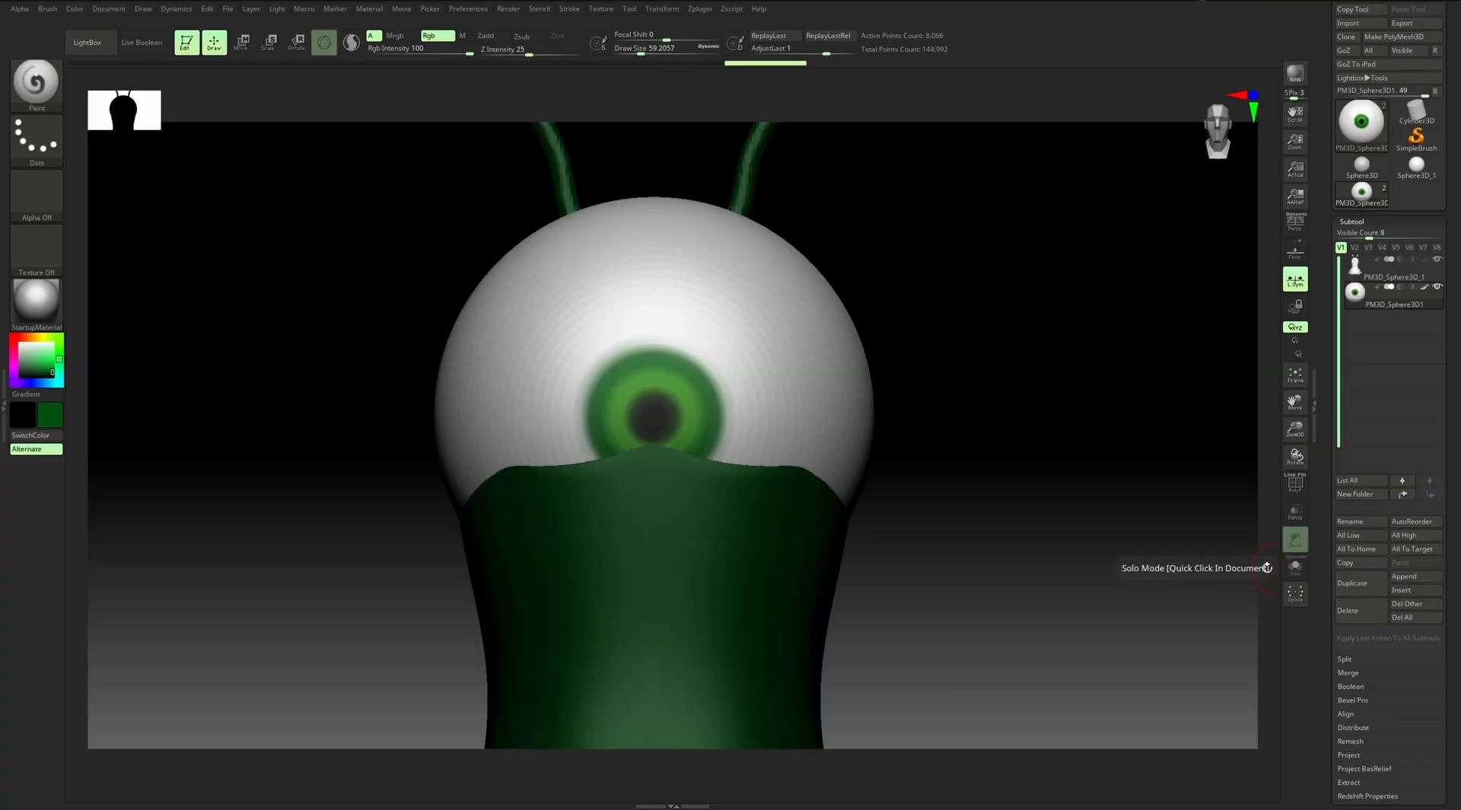
right_click_drag(998, 457, 760, 378, "ctrl")
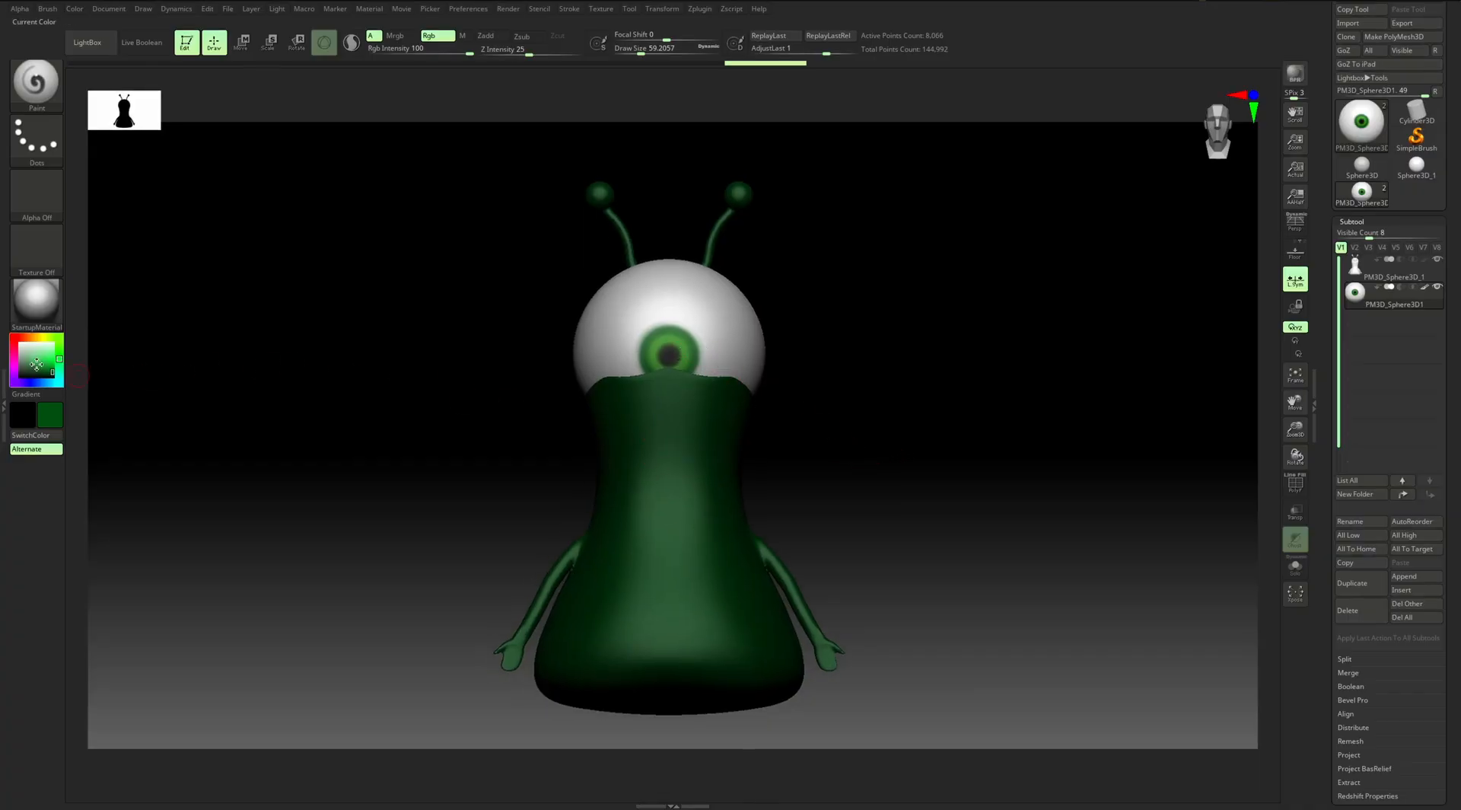
left_click_drag(38, 366, 24, 335)
mouse_move(814, 410)
left_mouse_down()
mouse_move(841, 398)
mouse_move(743, 335)
left_mouse_up()
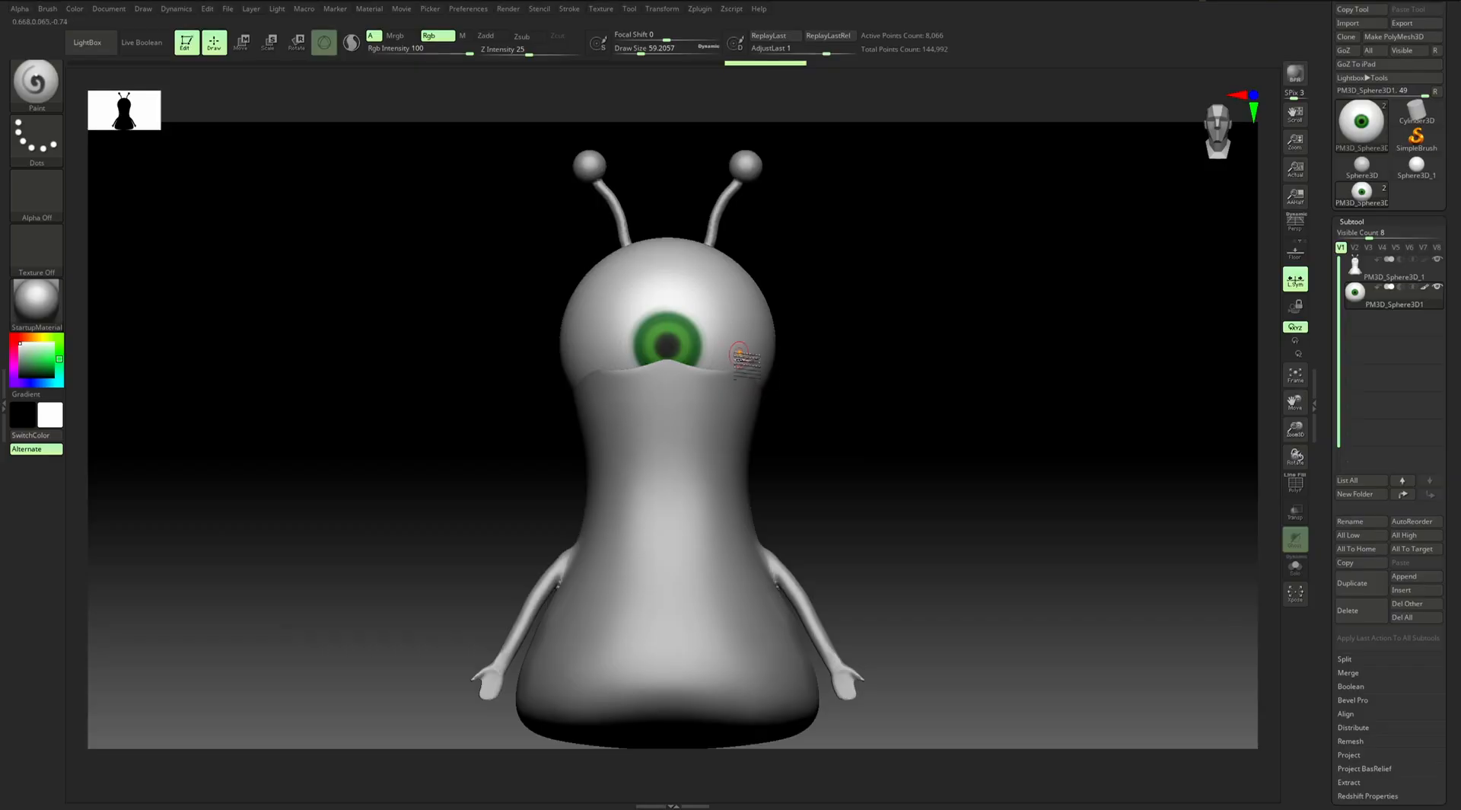
left_click_drag(855, 411, 812, 424)
left_click_drag(687, 325, 677, 323)
Scale the eyeball down uniformly with the Move gizmo until it is small enough for an eye socket
key("w")
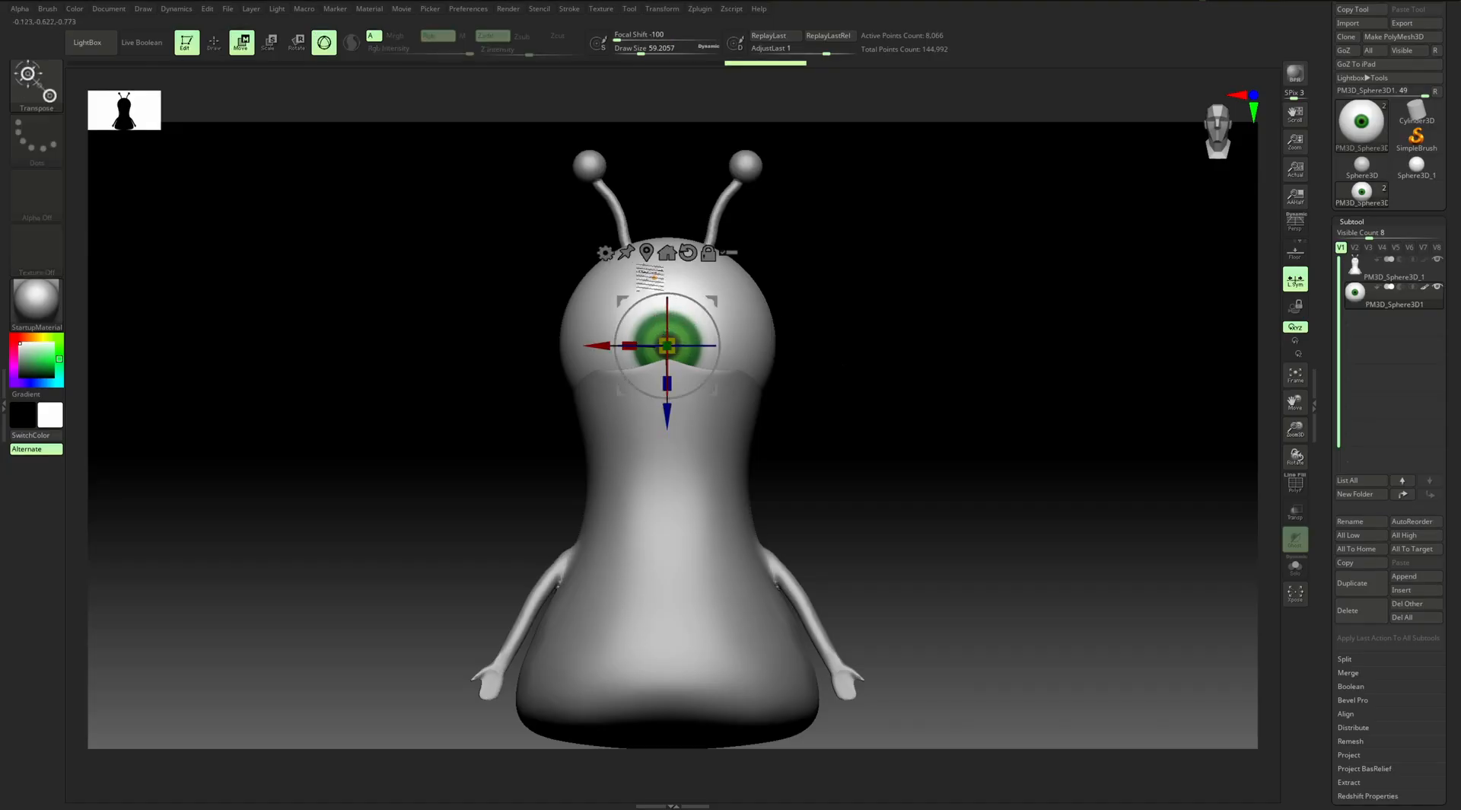
mouse_move(675, 340)
left_mouse_down()
mouse_move(645, 357)
mouse_move(681, 344)
left_mouse_up()
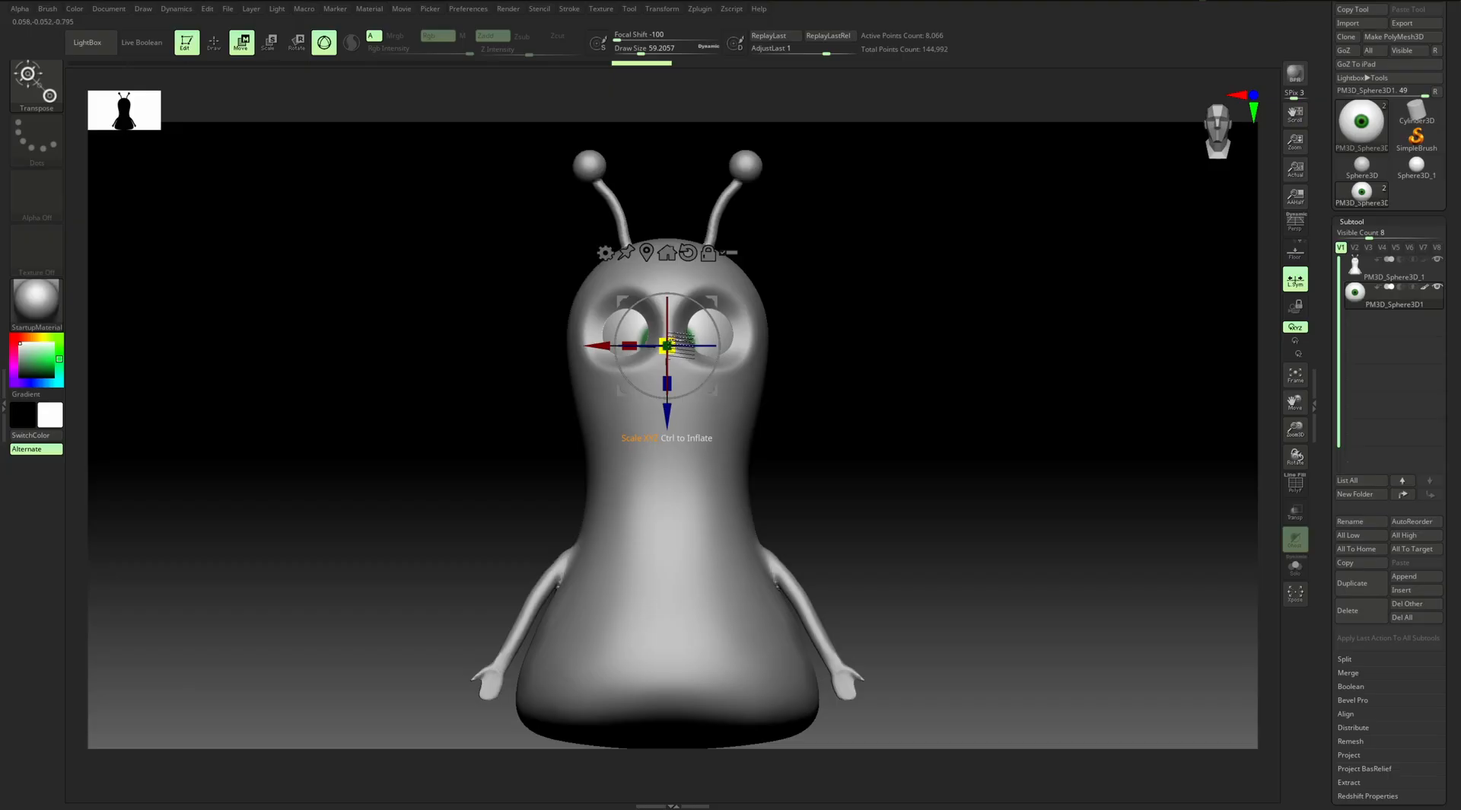
left_click(1295, 567)
left_click_drag(664, 343, 644, 349)
left_click(1295, 567)
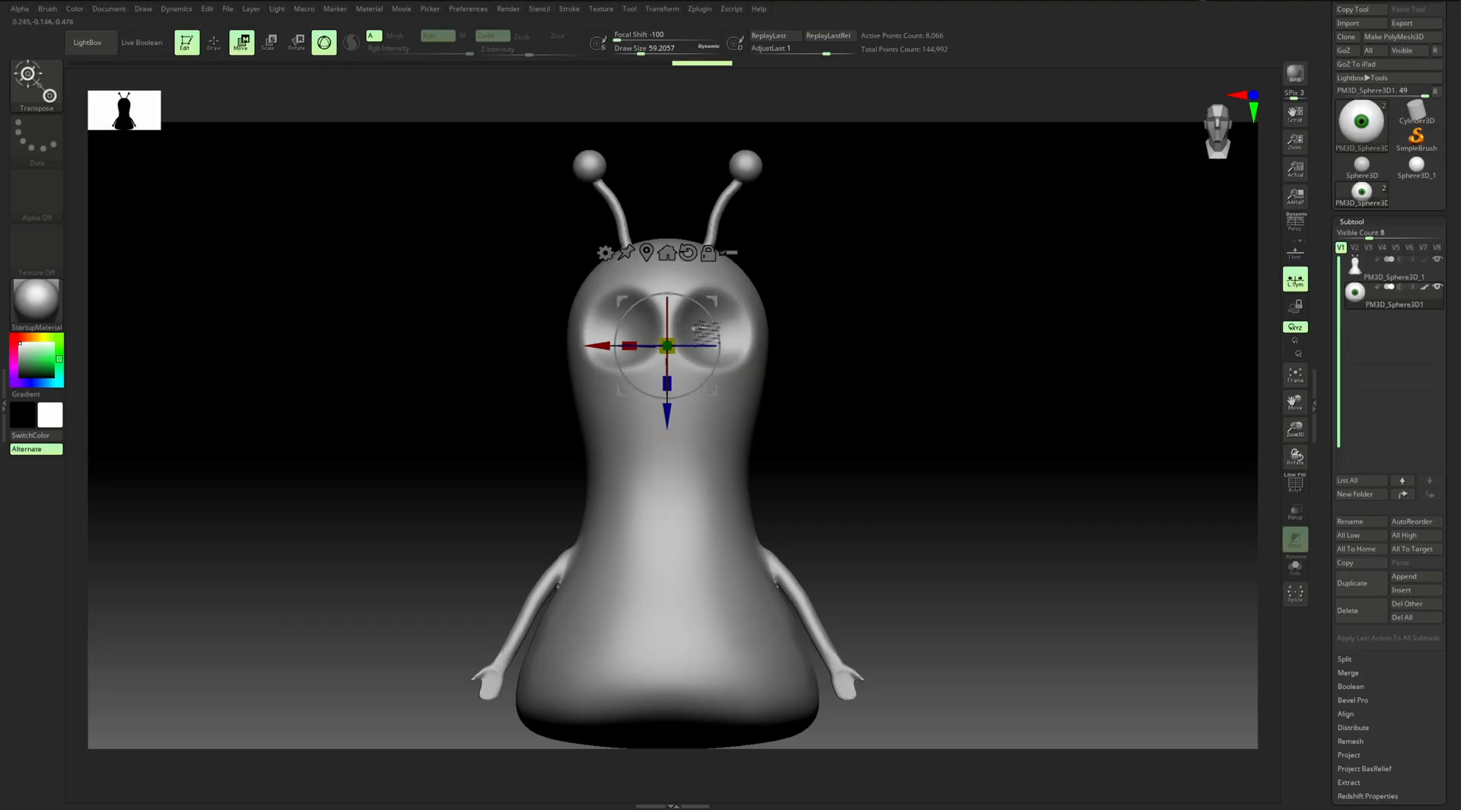
Move the eyeball forward, up and sideways into the alien's left eye socket
left_click_drag(956, 338, 792, 355)
left_click_drag(601, 346, 547, 346)
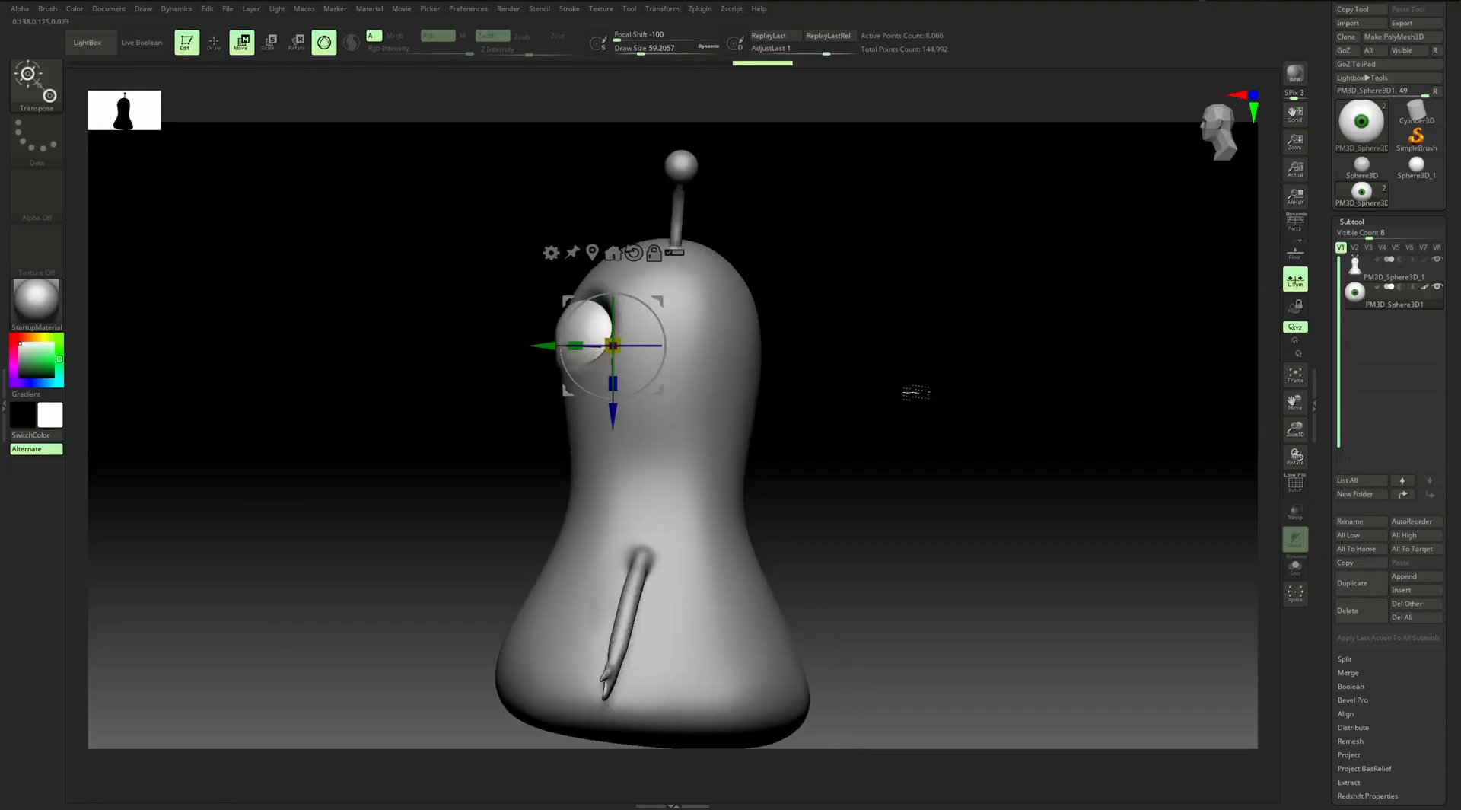
left_click_drag(821, 385, 1011, 391, "shift")
left_click_drag(662, 302, 703, 287)
left_click_drag(860, 334, 601, 330)
left_click_drag(497, 363, 860, 361, "shift")
left_click_drag(880, 343, 883, 426, "alt")
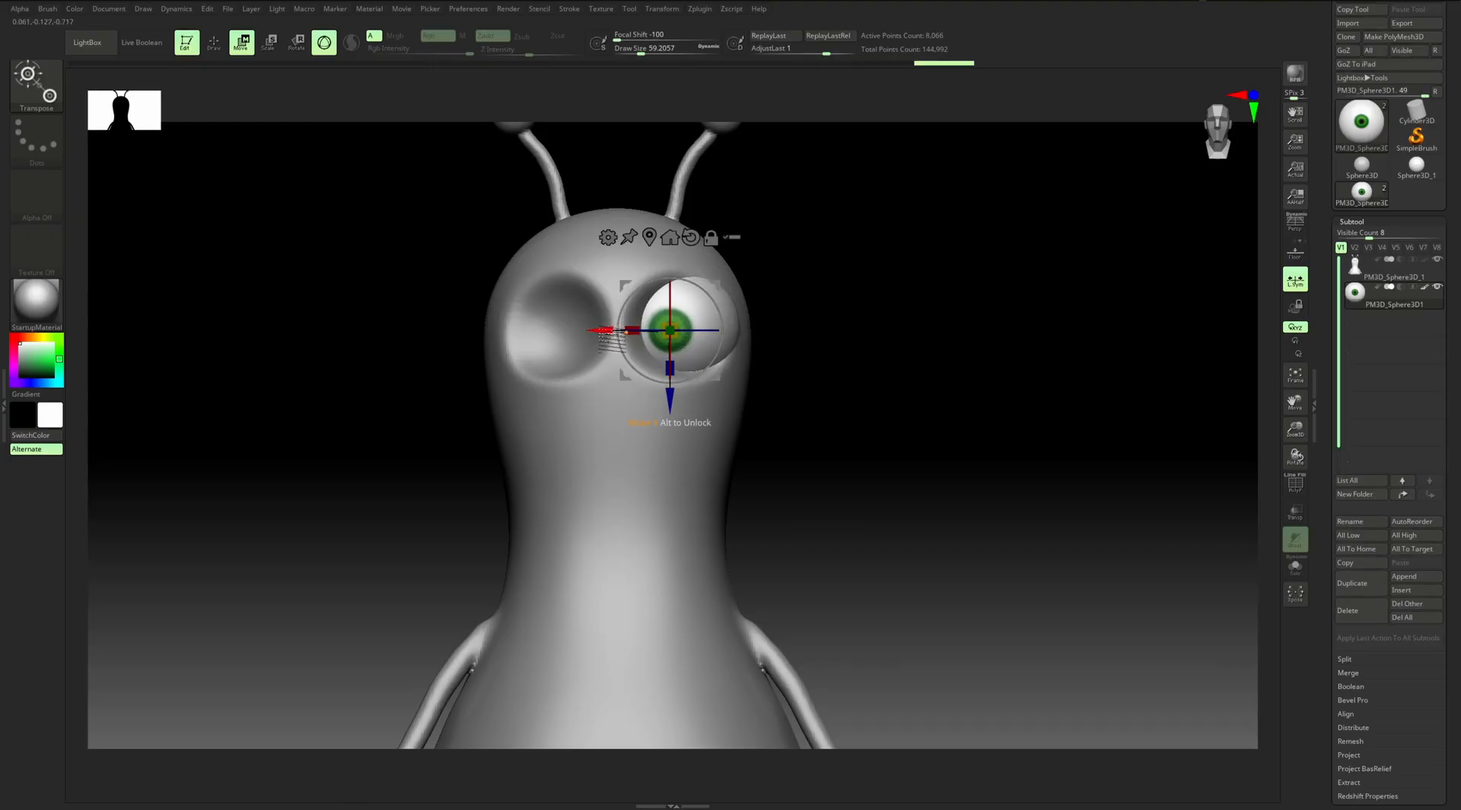
Rotate the eyeball so its iris points slightly outward and upward, and fine-tune its seat in the left socket
left_click_drag(596, 334, 585, 333)
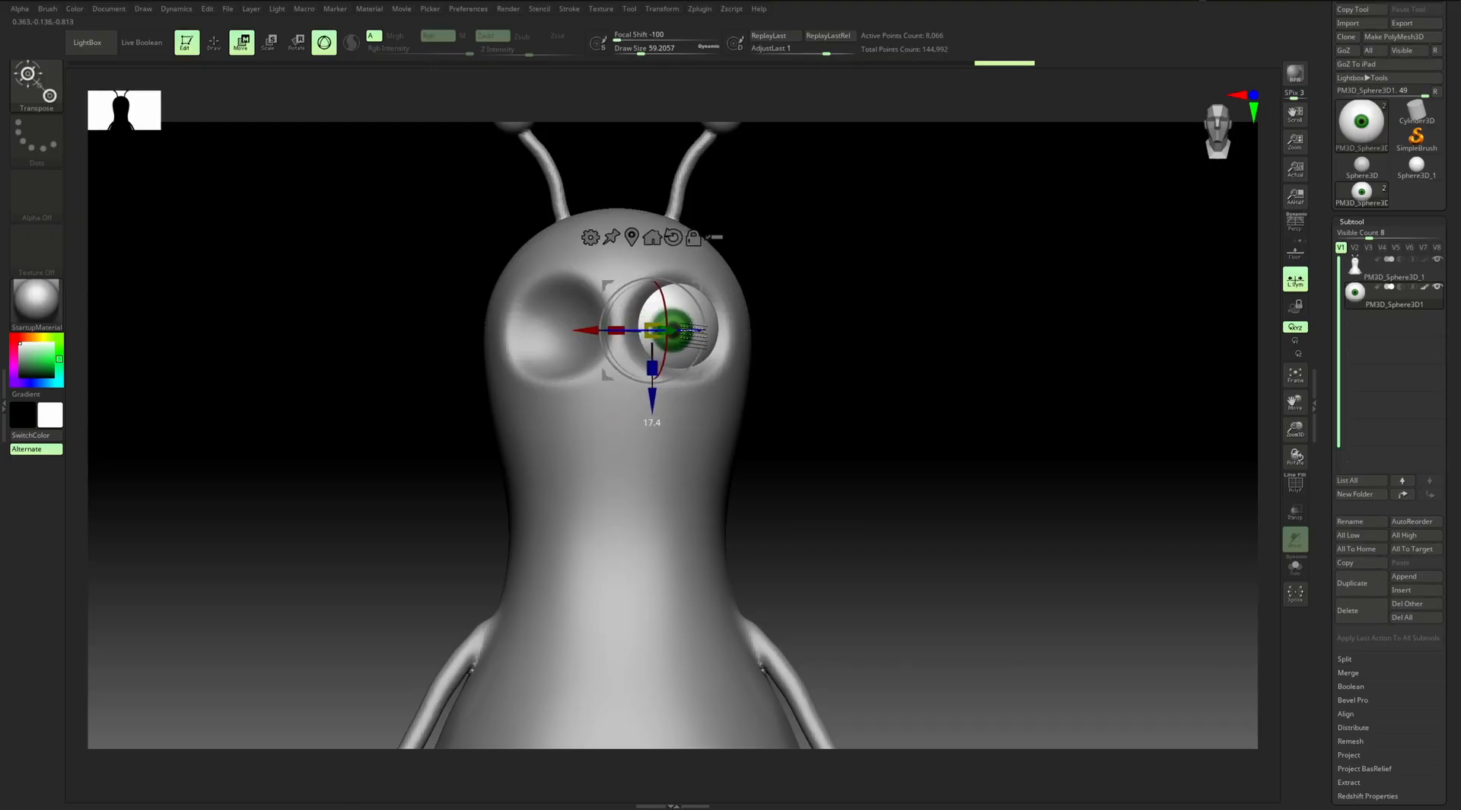
left_click_drag(844, 381, 842, 308)
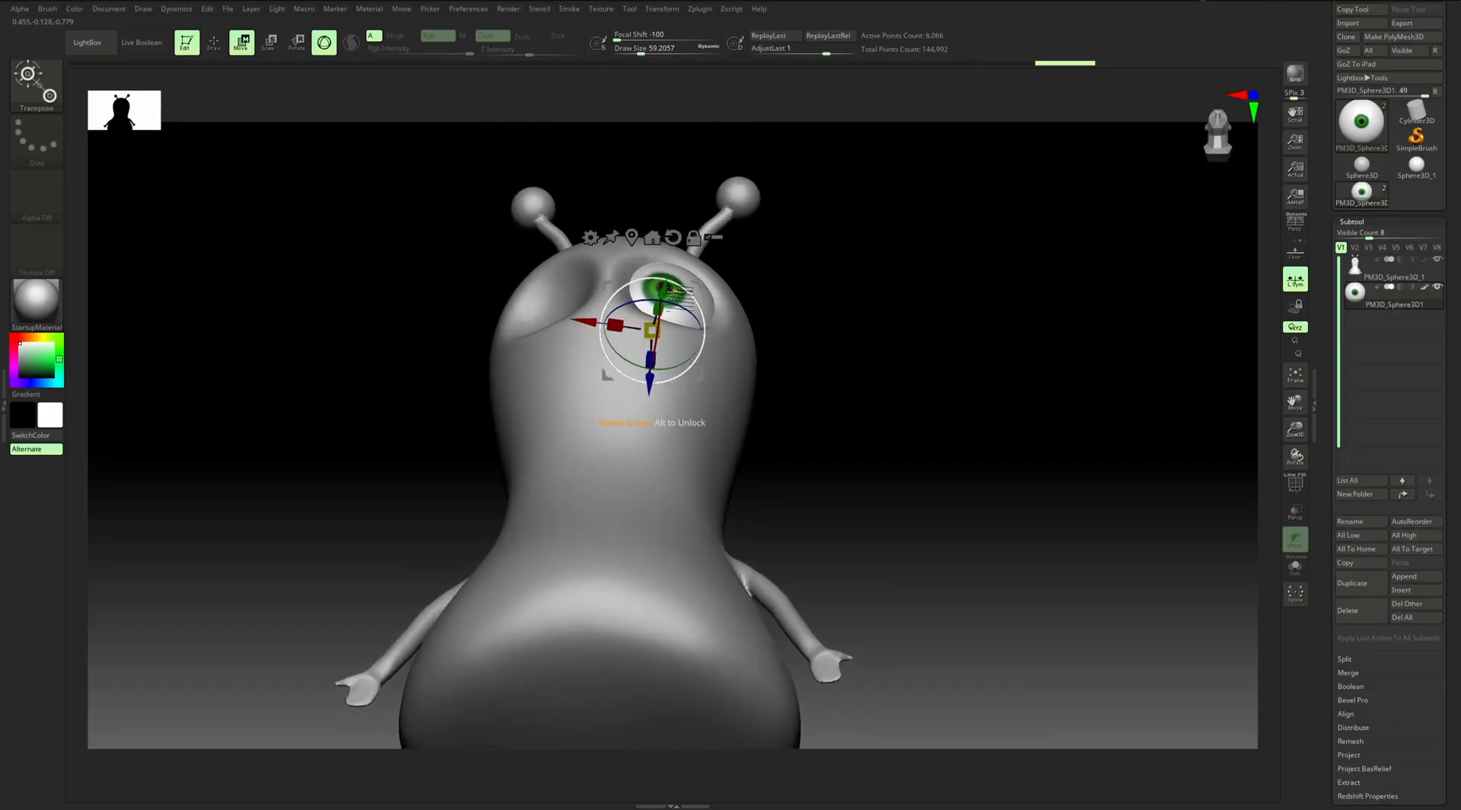
left_click_drag(663, 290, 667, 271)
left_click_drag(837, 315, 832, 368)
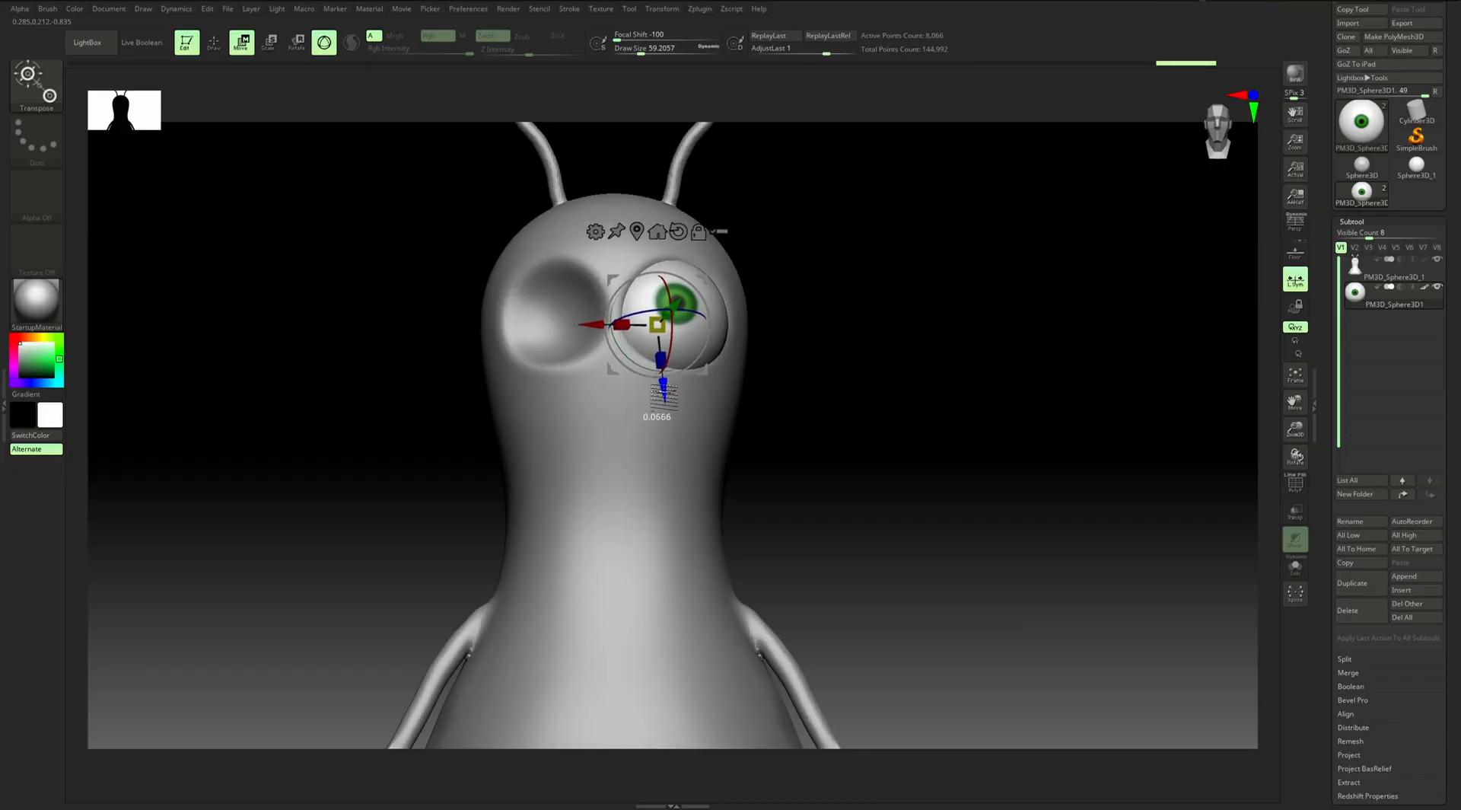
left_click_drag(588, 321, 589, 320)
left_click_drag(875, 365, 852, 378)
left_click_drag(655, 385, 654, 385)
mouse_move(862, 387)
left_mouse_down()
mouse_move(883, 400)
mouse_move(866, 402)
mouse_move(836, 347)
mouse_move(865, 403)
mouse_move(873, 344)
left_mouse_up()
Return to Draw mode, check the eye's fit in the socket and set the draw size to about 154
key("q")
mouse_move(872, 350)
left_mouse_down()
mouse_move(854, 355)
mouse_move(871, 372)
mouse_move(859, 356)
left_mouse_up()
mouse_move(859, 356)
left_mouse_down()
mouse_move(817, 367)
mouse_move(868, 394)
mouse_move(855, 371)
left_mouse_up()
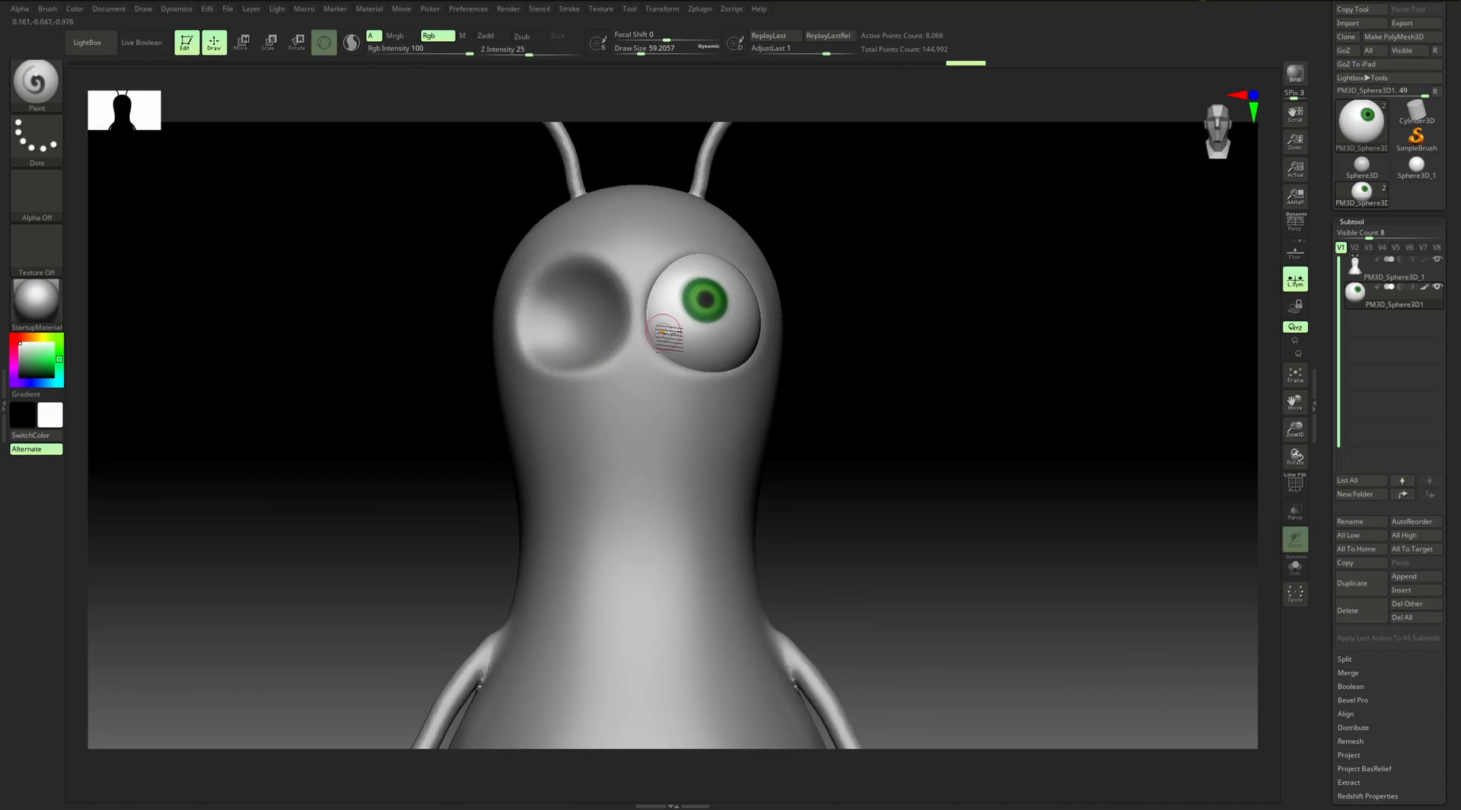
left_click_drag(903, 385, 860, 386)
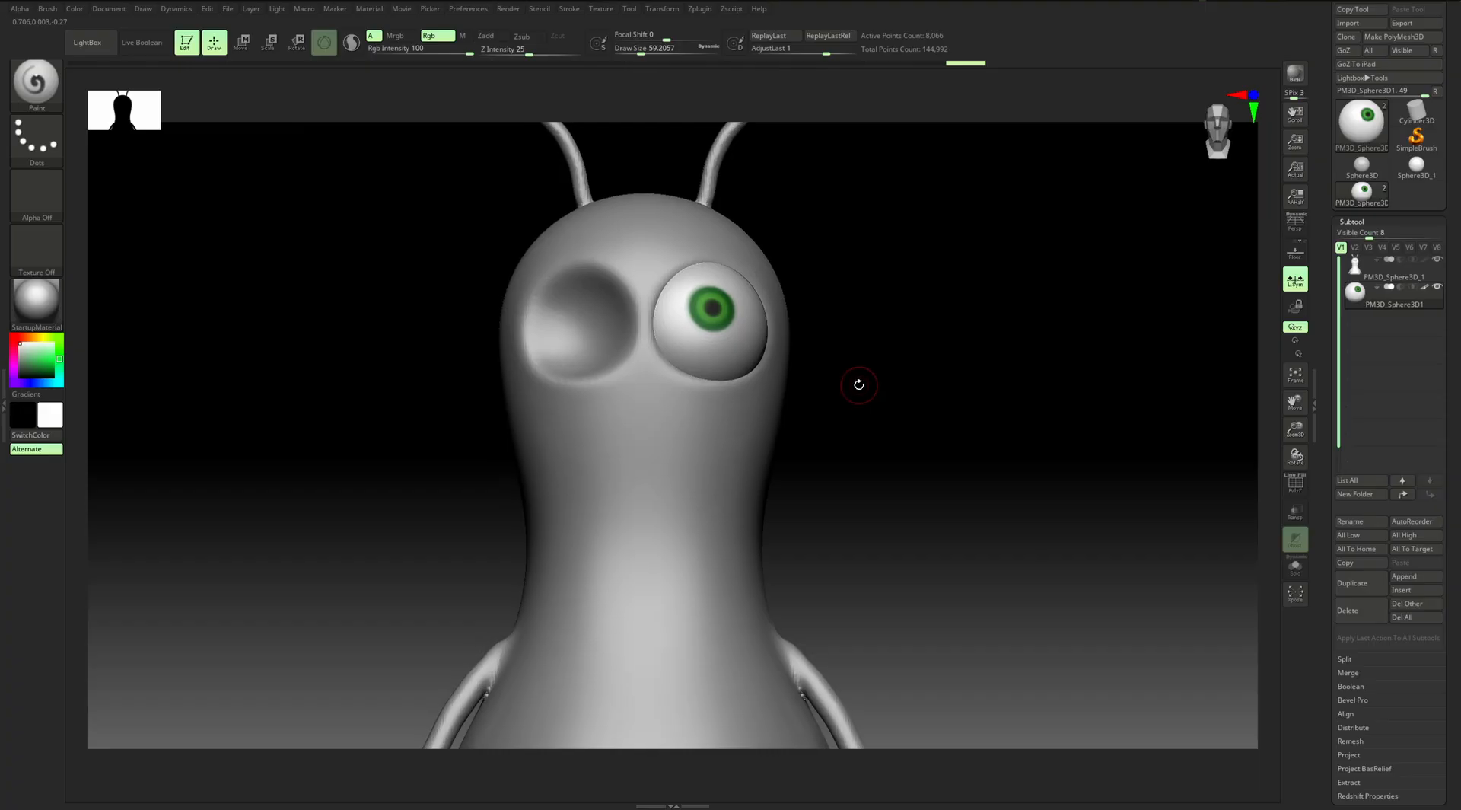
left_click_drag(959, 356, 921, 347)
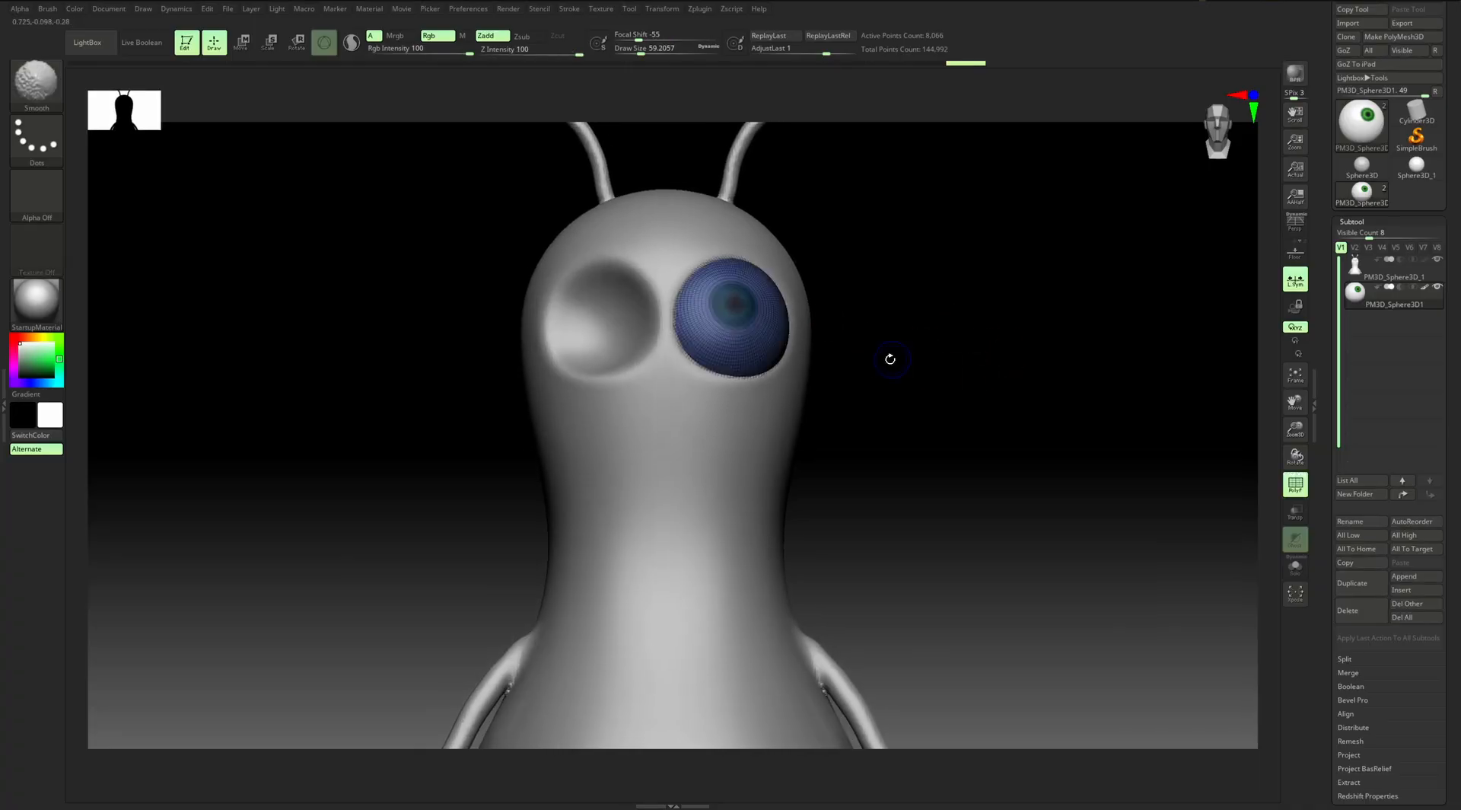
key("s")
left_click_drag(732, 303, 743, 302)
left_click_drag(894, 291, 894, 317, "alt")
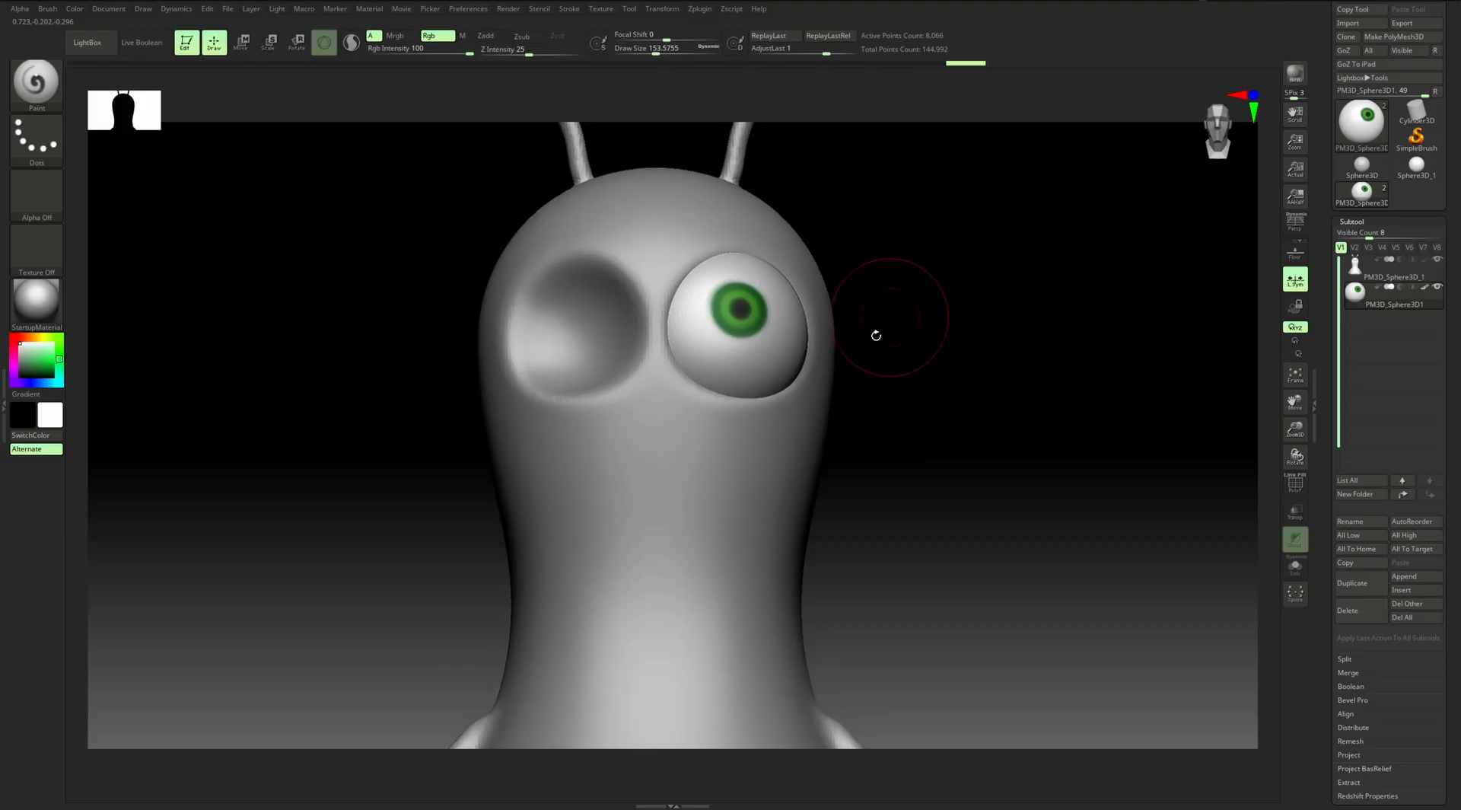
left_click_drag(941, 371, 941, 342, "alt")
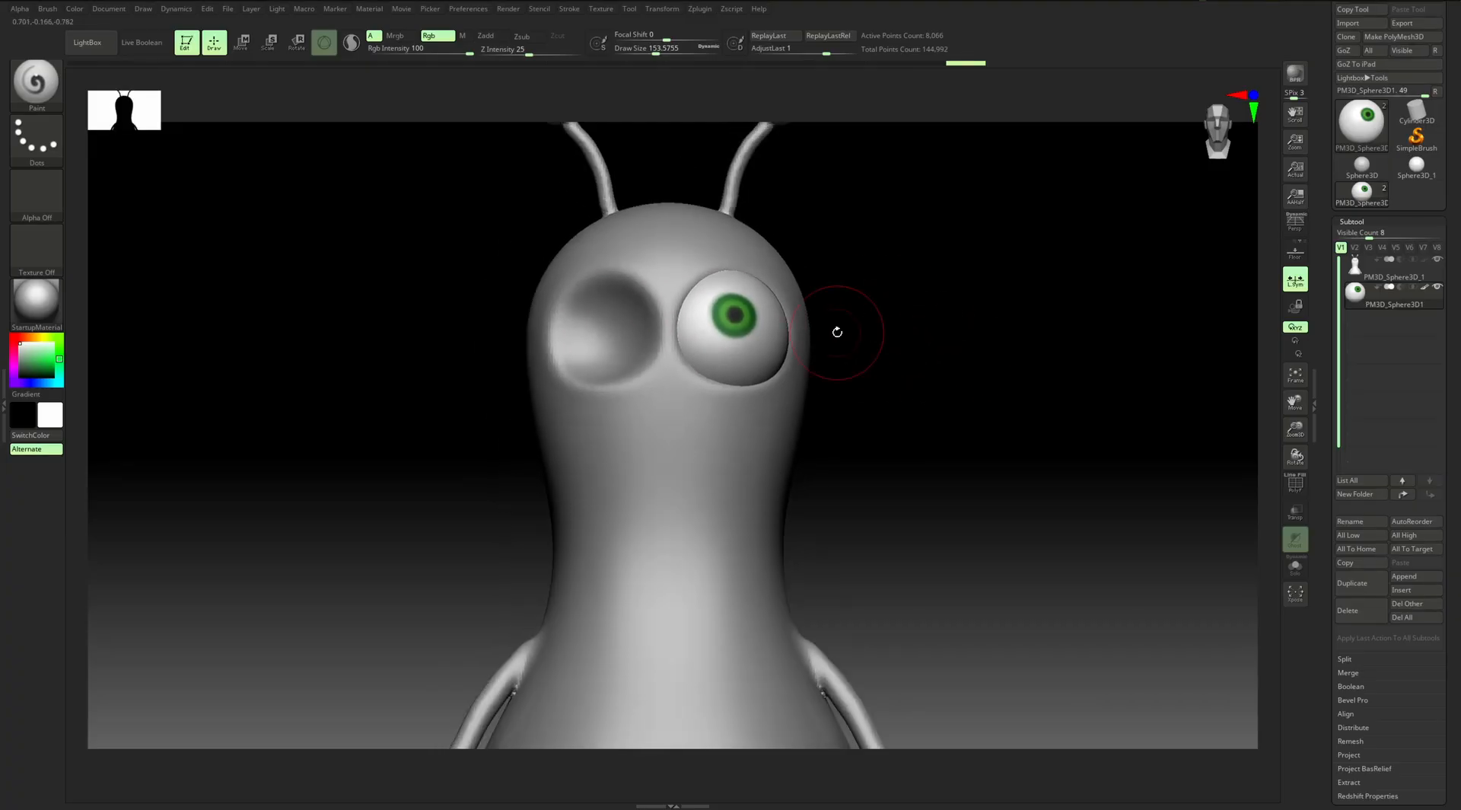
key("w")
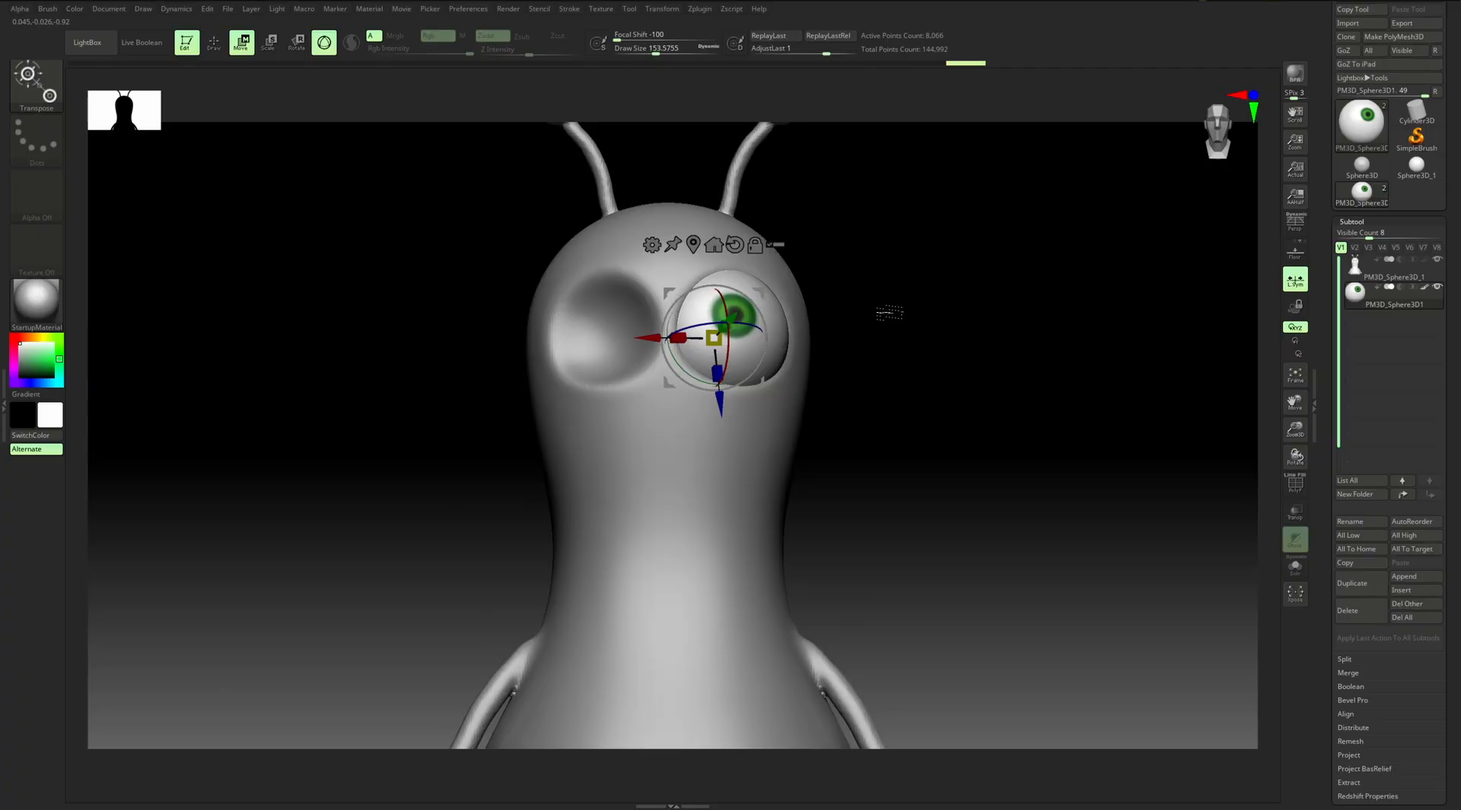
key("q")
Duplicate the eyeball subtool and move the copy across into the alien's empty right eye socket
mouse_move(1366, 305)
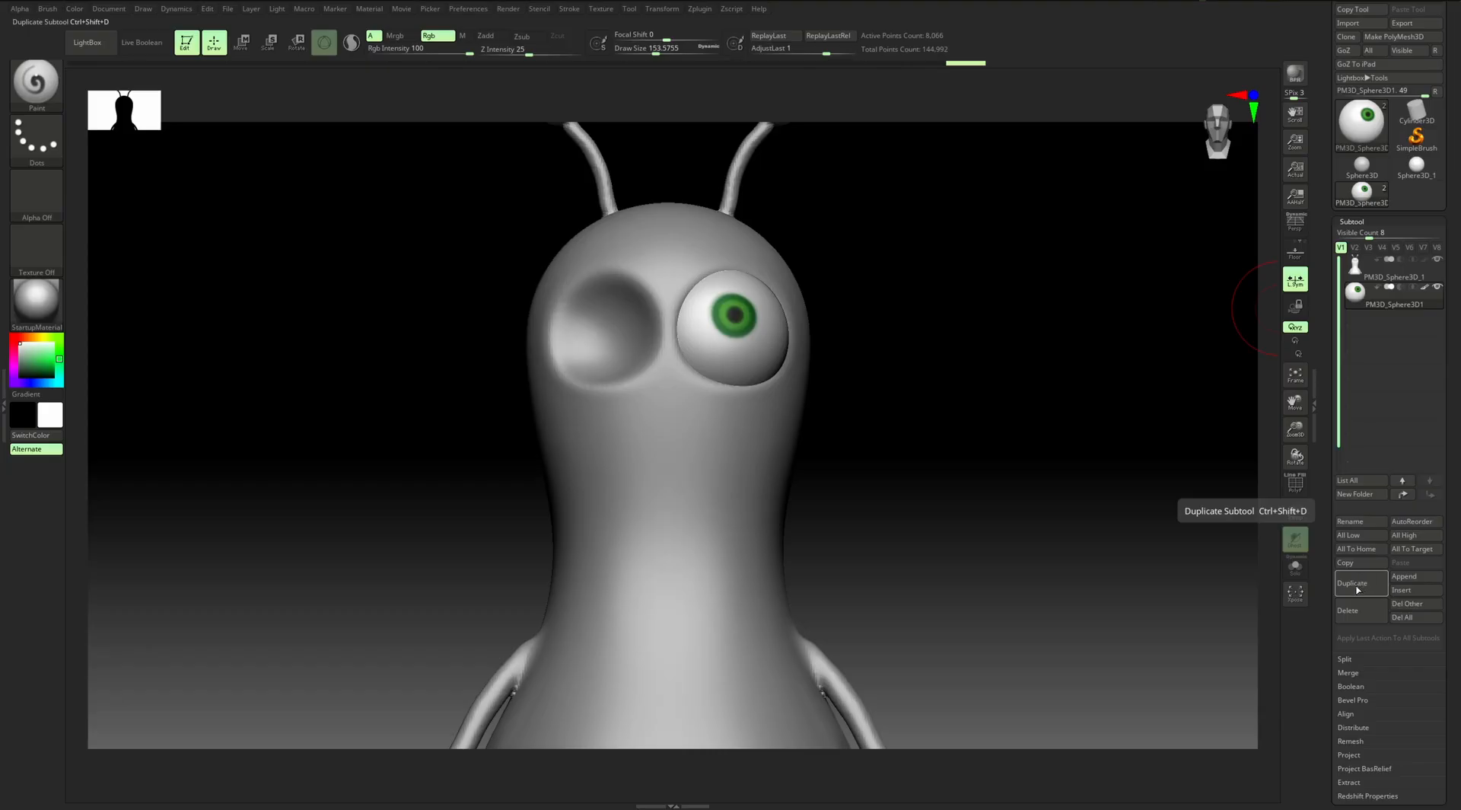
left_click(1356, 583)
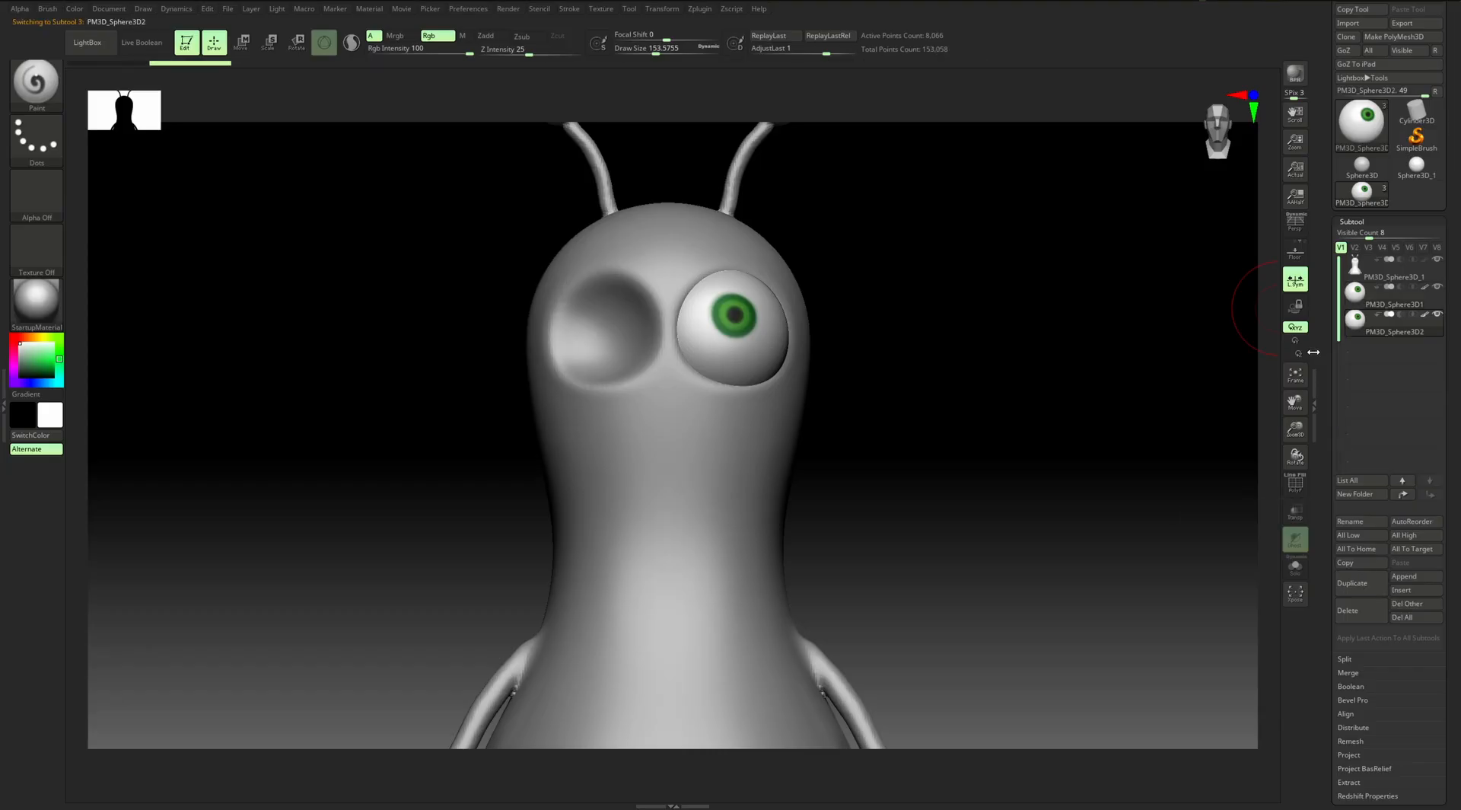
key("w")
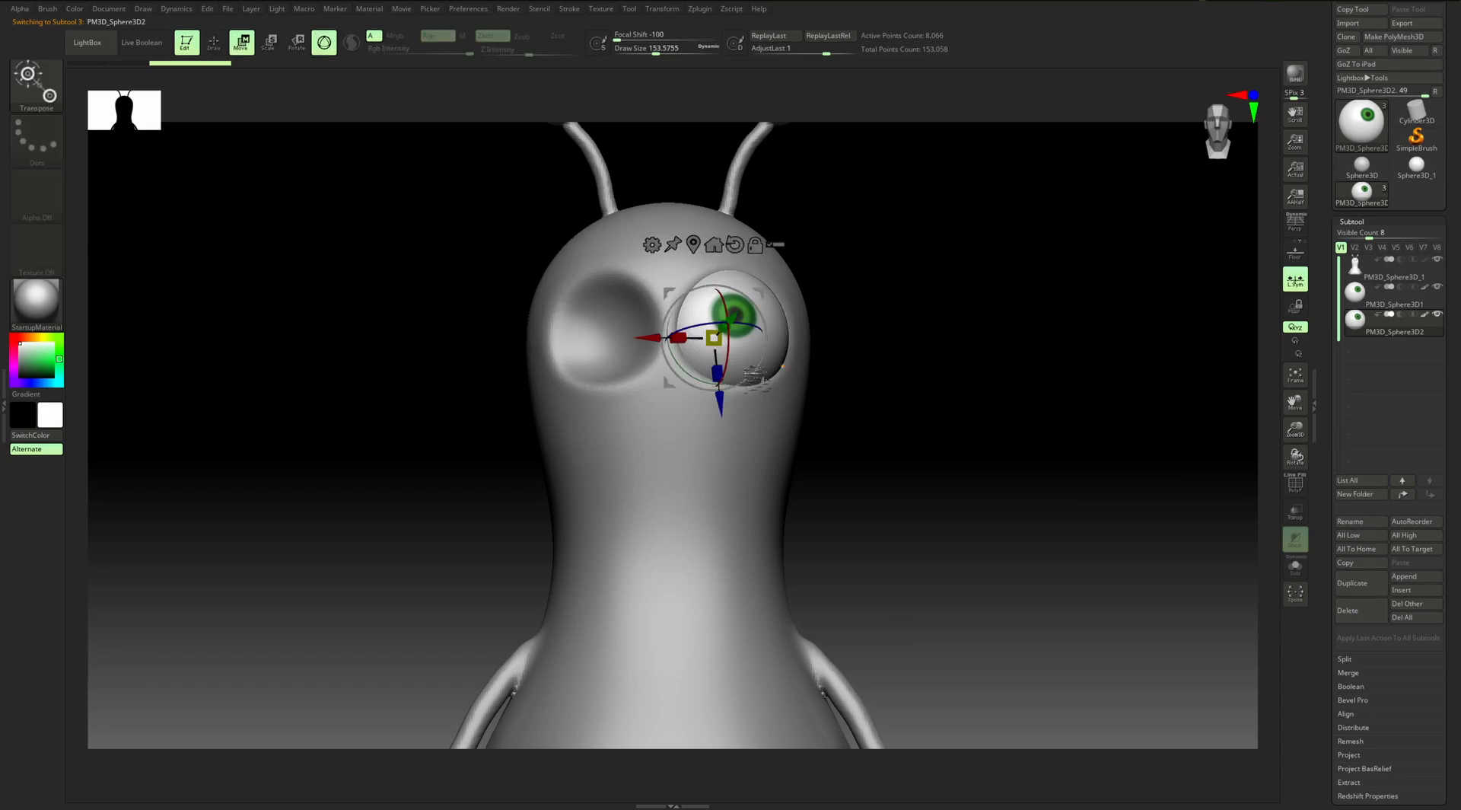
left_click_drag(647, 337, 554, 349)
left_click_drag(923, 390, 949, 388, "shift")
left_click_drag(682, 317, 645, 330)
left_click_drag(856, 335, 776, 338, "shift")
left_click_drag(417, 345, 456, 343, "shift")
Fine-tune the duplicated eyeball's size, sideways position and depth so it sits snugly in the right socket
left_click_drag(622, 305, 623, 354)
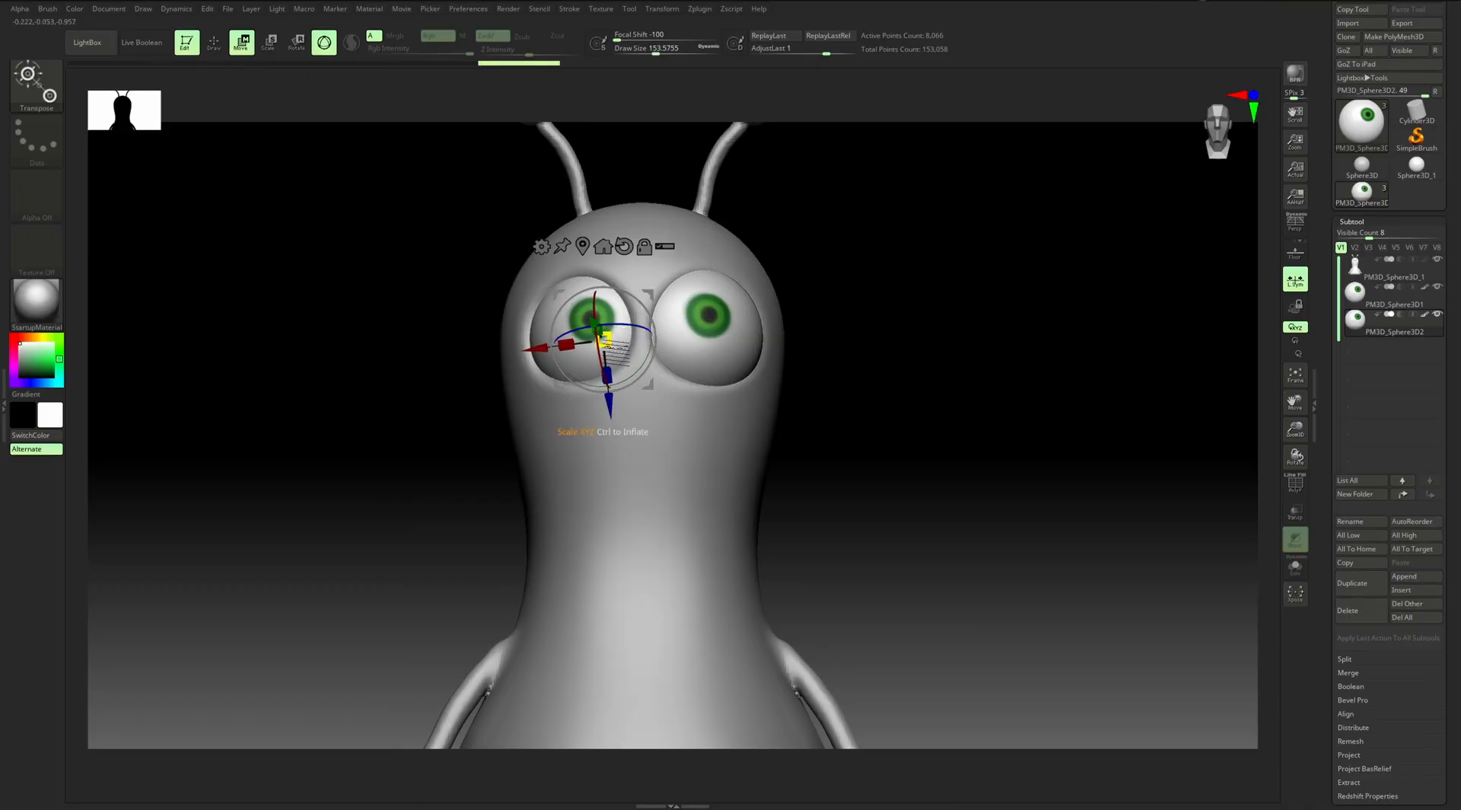
left_click_drag(424, 408, 458, 409)
left_click_drag(667, 323, 683, 318)
left_click_drag(934, 379, 822, 373)
left_click_drag(540, 344, 538, 344)
left_click_drag(418, 396, 479, 400)
left_click_drag(675, 319, 681, 317)
left_click_drag(869, 380, 832, 379)
left_click_drag(540, 345, 539, 345)
left_click_drag(921, 407, 891, 403, "alt")
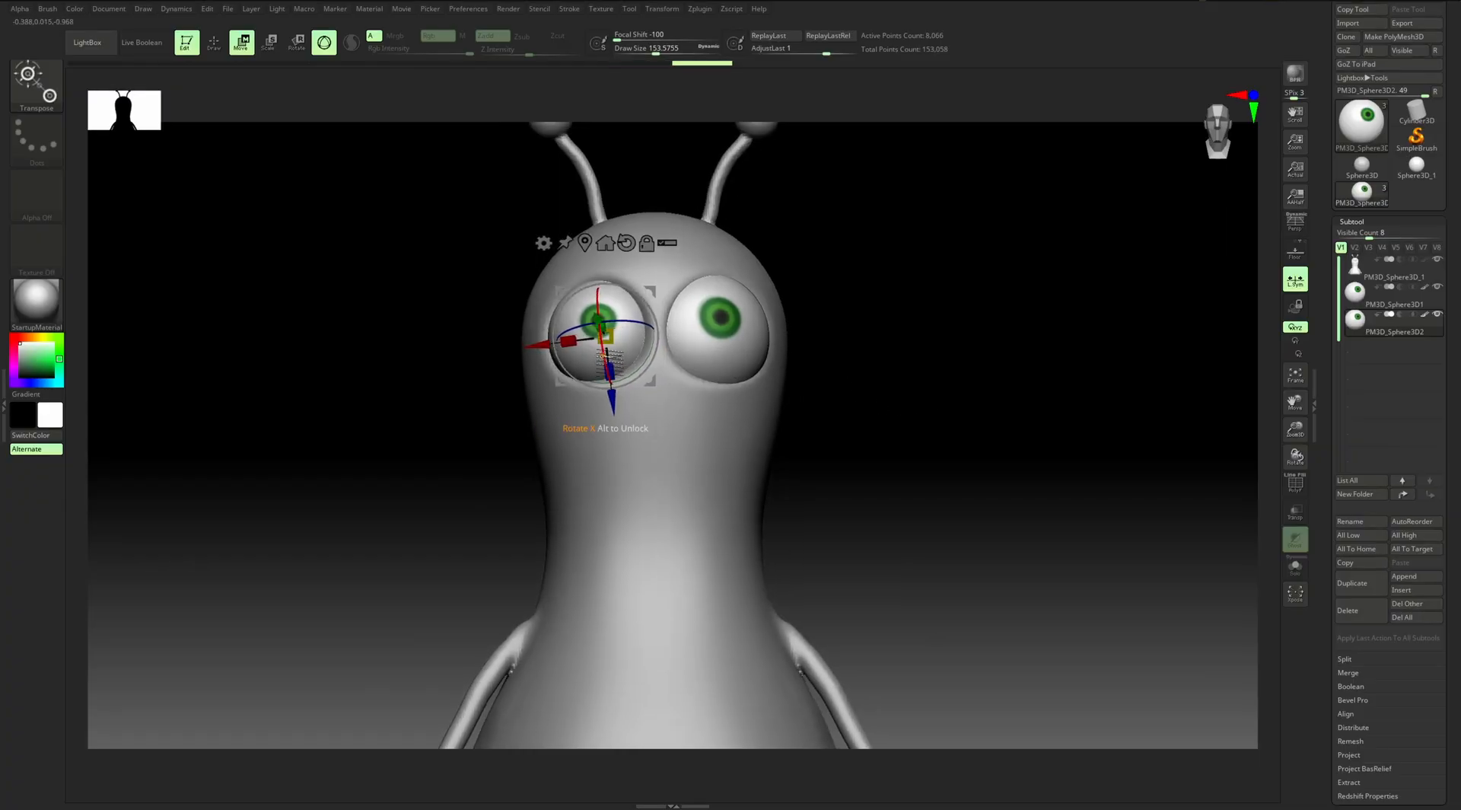
Rotate the duplicated eyeball so its iris looks lower and more inward than the other eye's
left_click_drag(610, 370, 611, 371)
left_click_drag(812, 396, 1008, 400)
left_click_drag(769, 373, 860, 427)
left_click_drag(618, 372, 657, 374)
left_click_drag(925, 408, 852, 347)
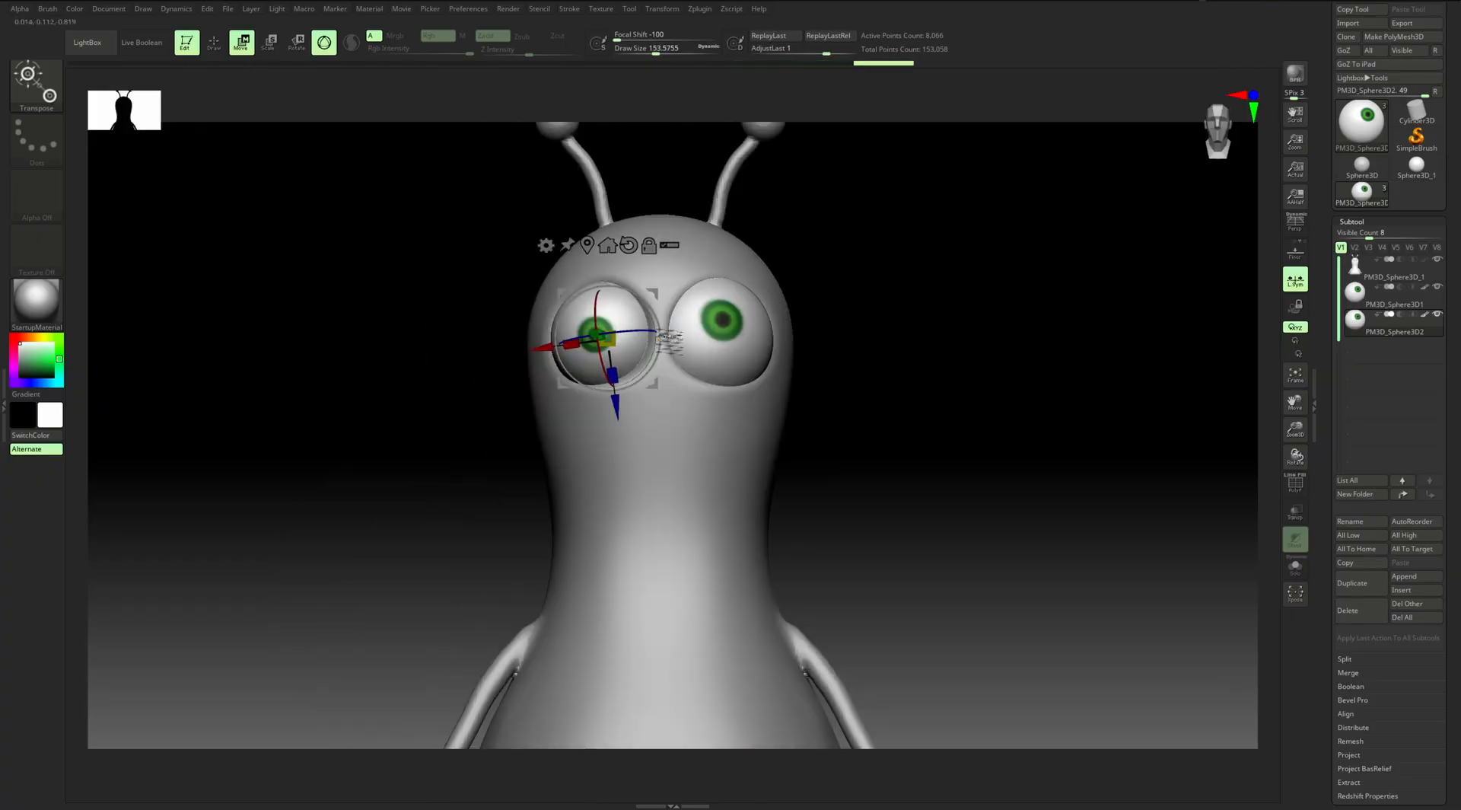
left_click_drag(653, 335, 606, 361)
left_click_drag(905, 398, 917, 398)
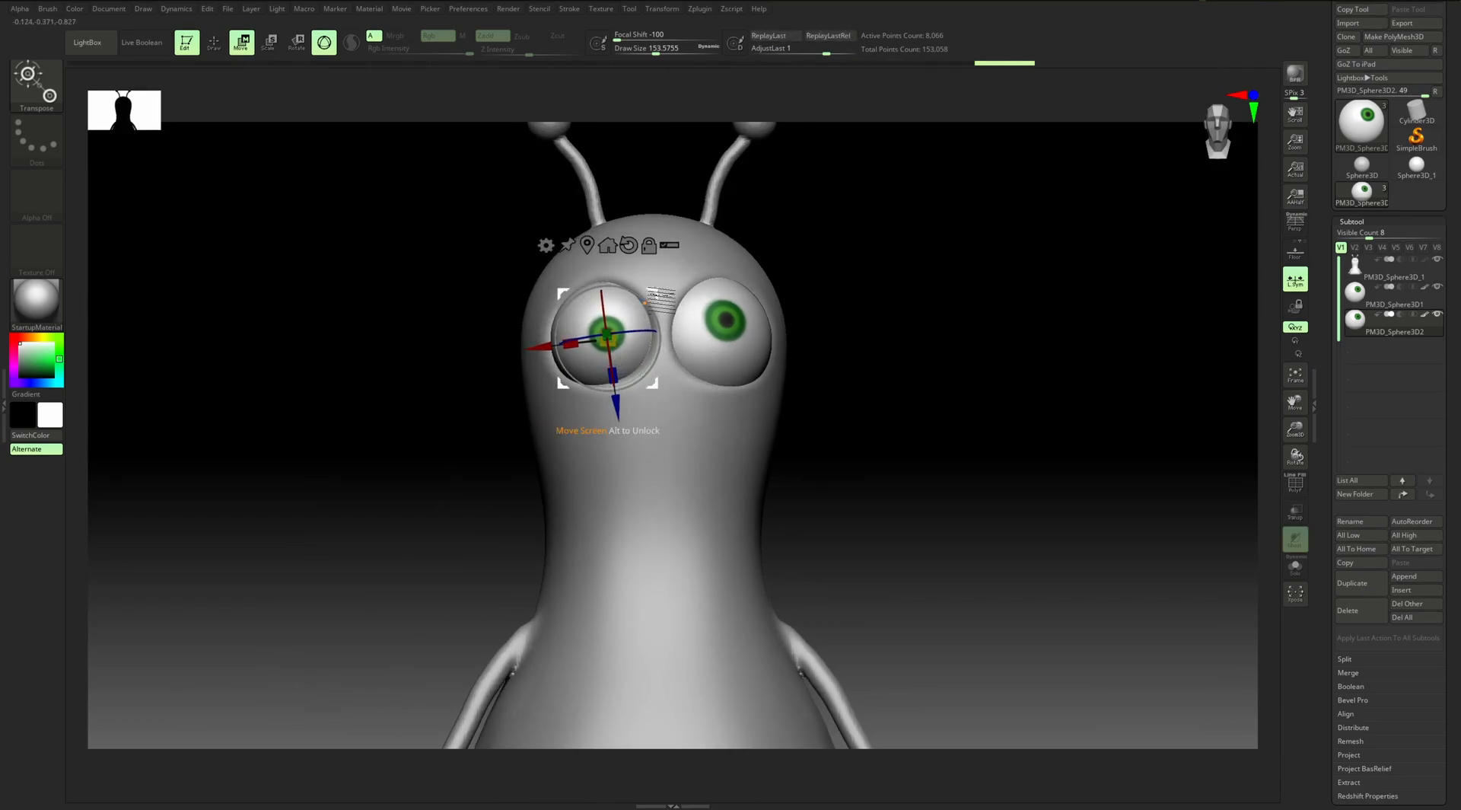
left_click_drag(655, 295, 655, 295)
Return to Draw mode and examine both eyes on the complete alien from the front
mouse_move(957, 401)
left_mouse_down("shift")
mouse_move(861, 353)
mouse_move(832, 375)
mouse_move(890, 357)
mouse_move(907, 388)
mouse_move(894, 346)
left_mouse_up("shift")
key("q")
key("shift+f")
key("shift+f")
left_click_drag(889, 402, 888, 399, "alt")
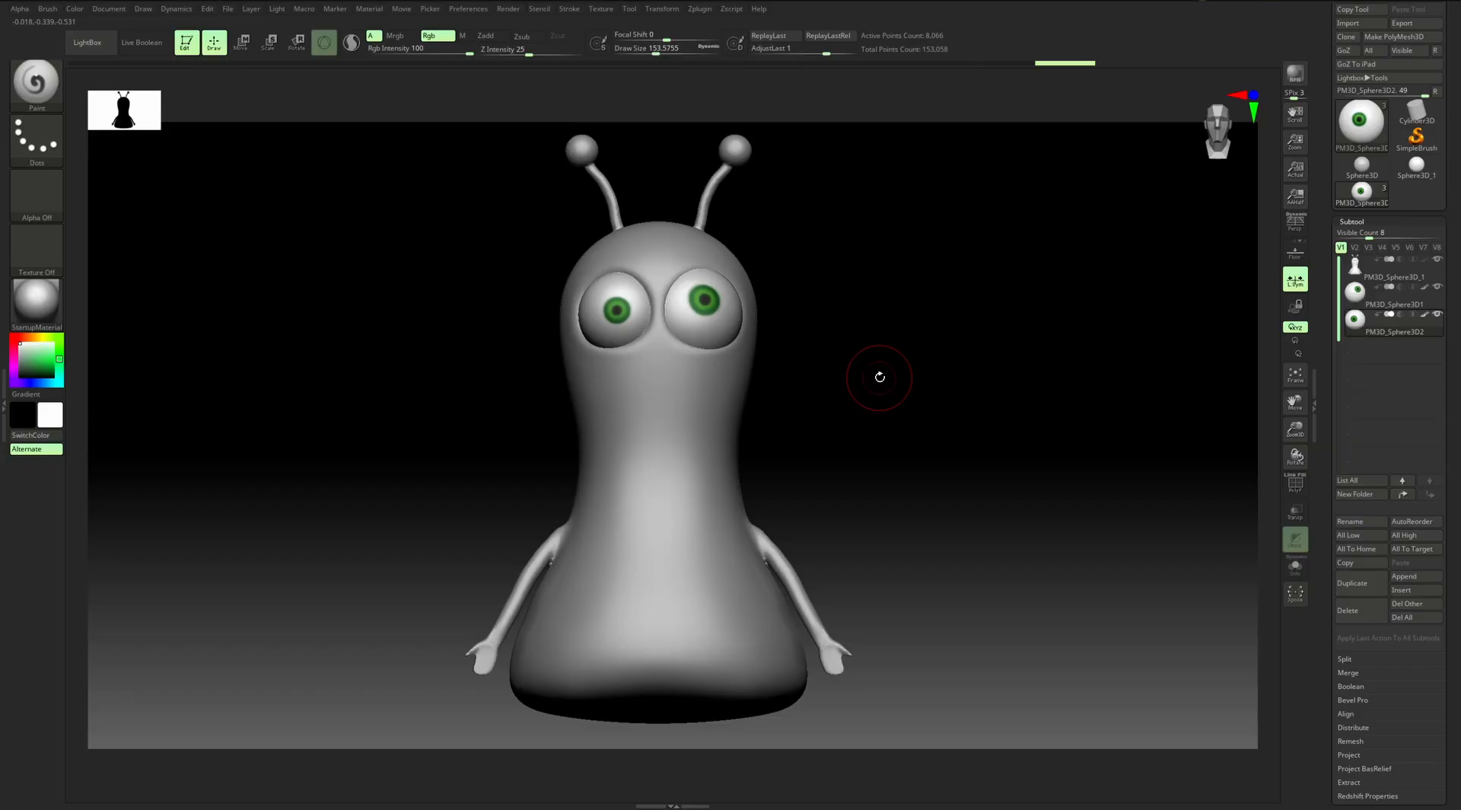
left_click_drag(879, 376, 787, 424)
mouse_move(873, 412)
left_mouse_down()
mouse_move(822, 381)
mouse_move(898, 383)
mouse_move(828, 398)
mouse_move(865, 392)
mouse_move(855, 469)
mouse_move(855, 389)
mouse_move(873, 423)
left_mouse_up()
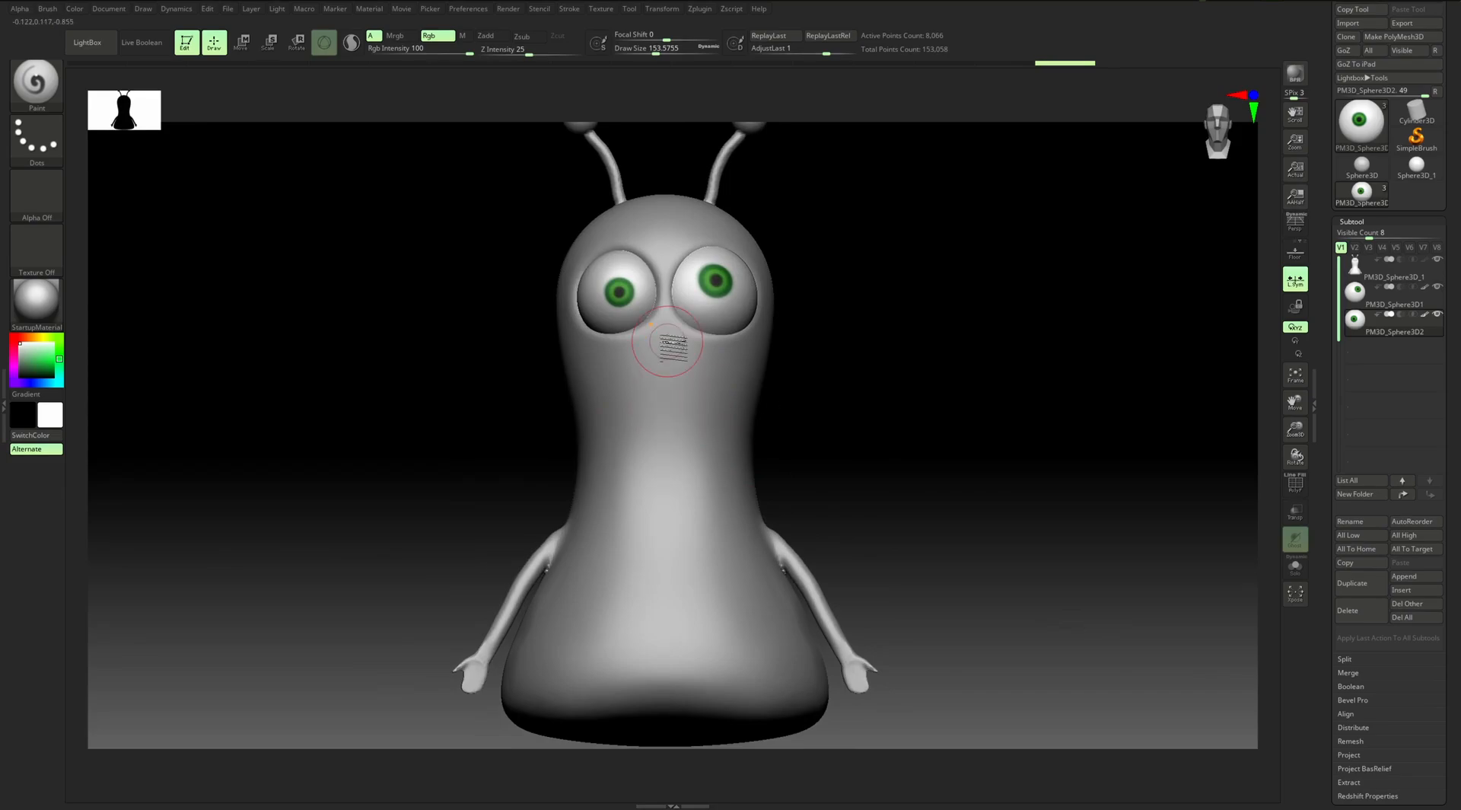
Make the left eyeball the active subtool and set the draw size to about 87
mouse_move(847, 314)
left_mouse_down()
mouse_move(880, 301)
mouse_move(880, 326)
mouse_move(899, 335)
mouse_move(949, 323)
mouse_move(945, 346)
left_mouse_up()
left_click(787, 369, "alt")
mouse_move(920, 366)
left_mouse_down()
mouse_move(949, 358)
mouse_move(932, 378)
mouse_move(981, 378)
mouse_move(969, 383)
mouse_move(988, 395)
mouse_move(1007, 385)
mouse_move(990, 398)
left_mouse_up()
key("s")
key("s")
left_click_drag(990, 397, 984, 394)
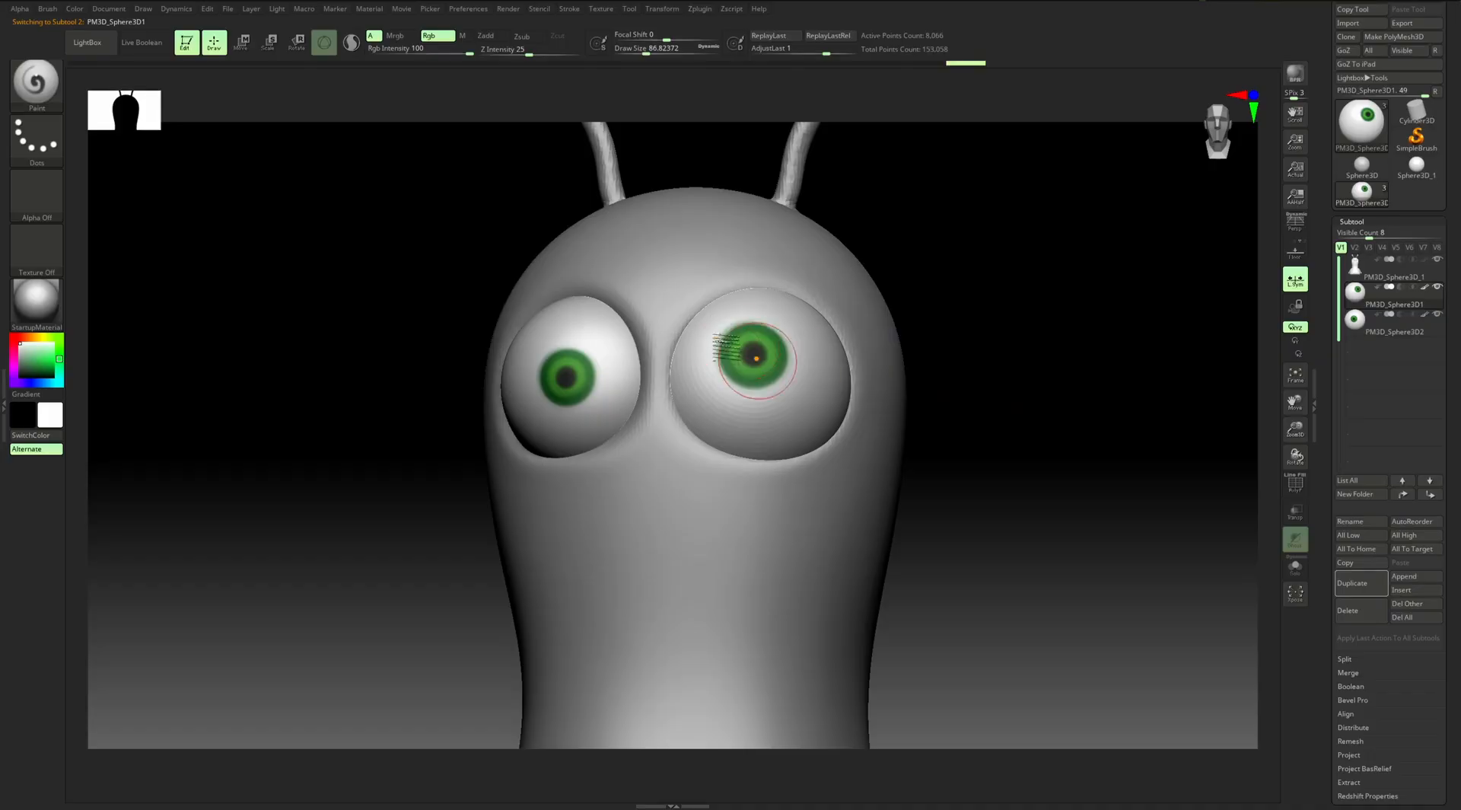
Try a white paint stroke across the left eyeball and undo it
left_click_drag(846, 350, 786, 352)
key("ctrl+z")
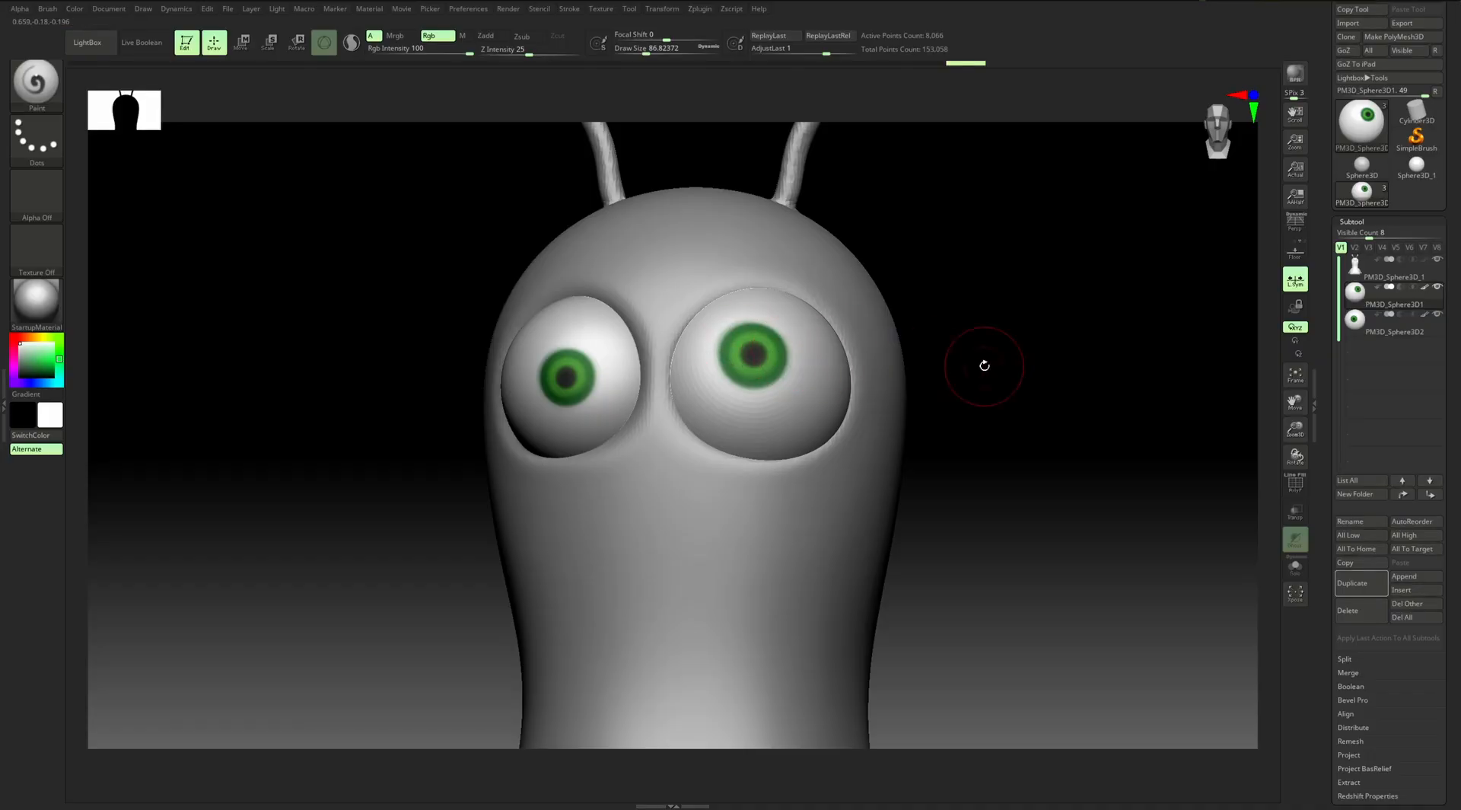
Try the Gold material on the alien and examine the head and eyes from the front and at an angle
left_click_drag(982, 363, 821, 381)
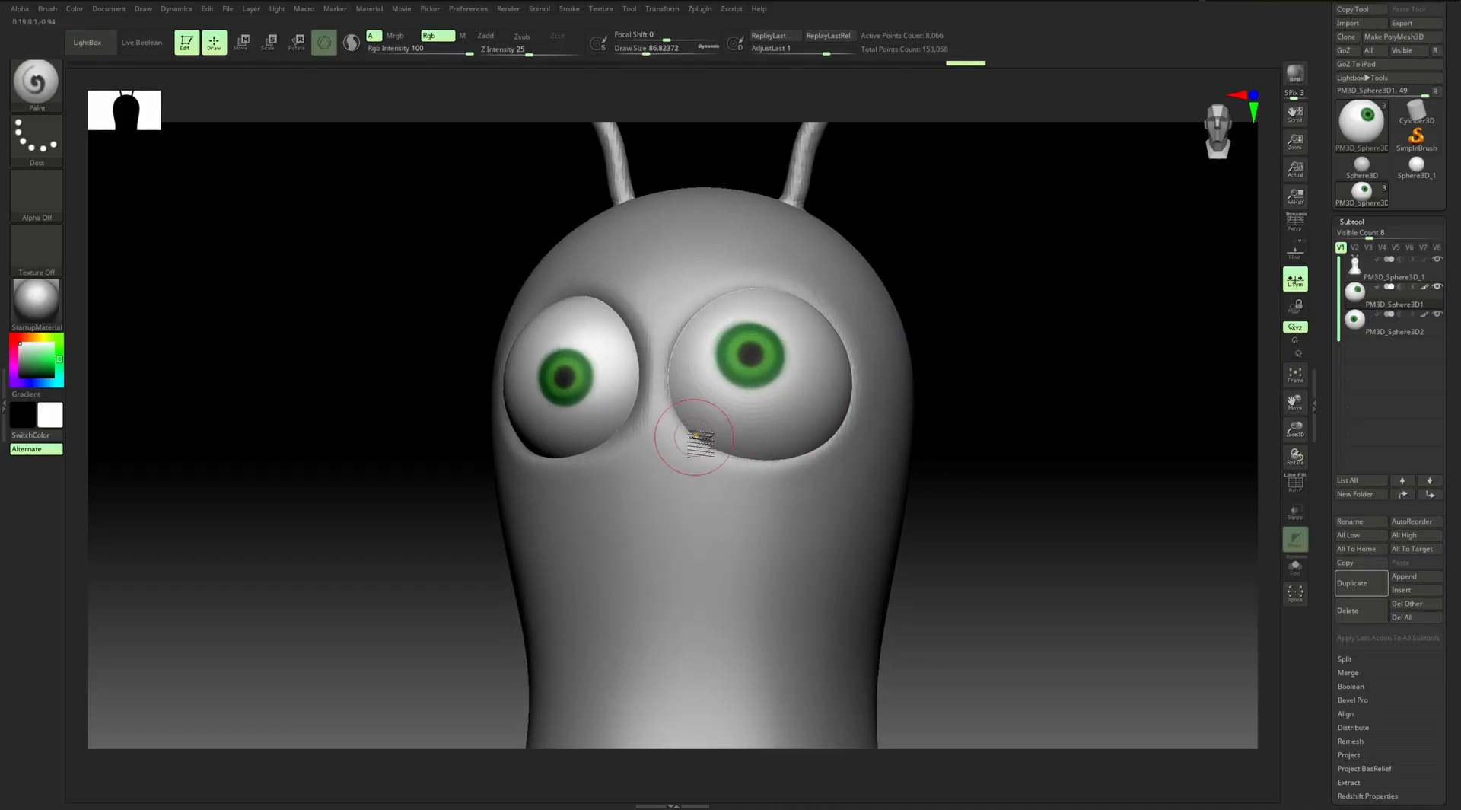
left_click_drag(989, 414, 982, 404)
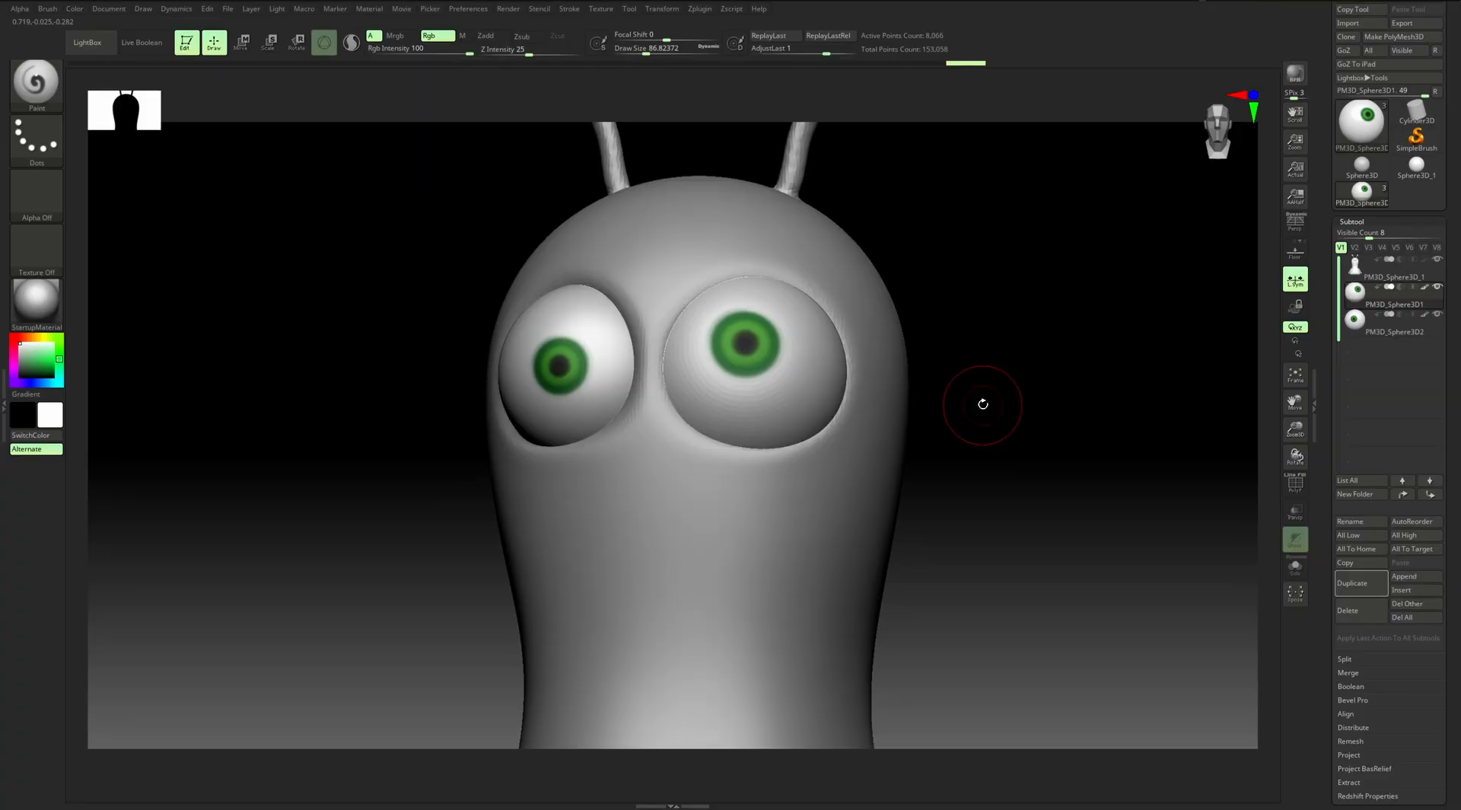
left_click(50, 313)
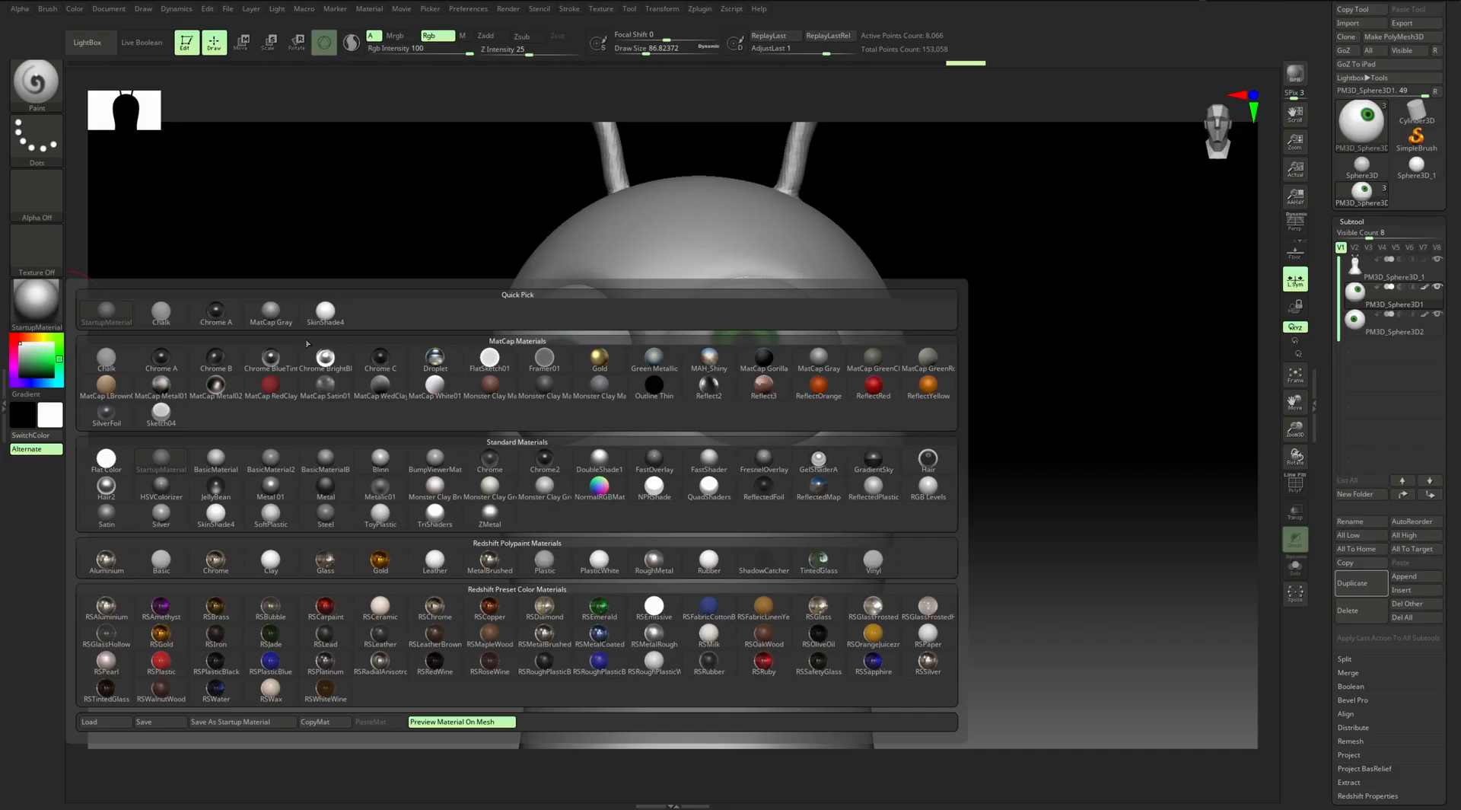
mouse_move(432, 554)
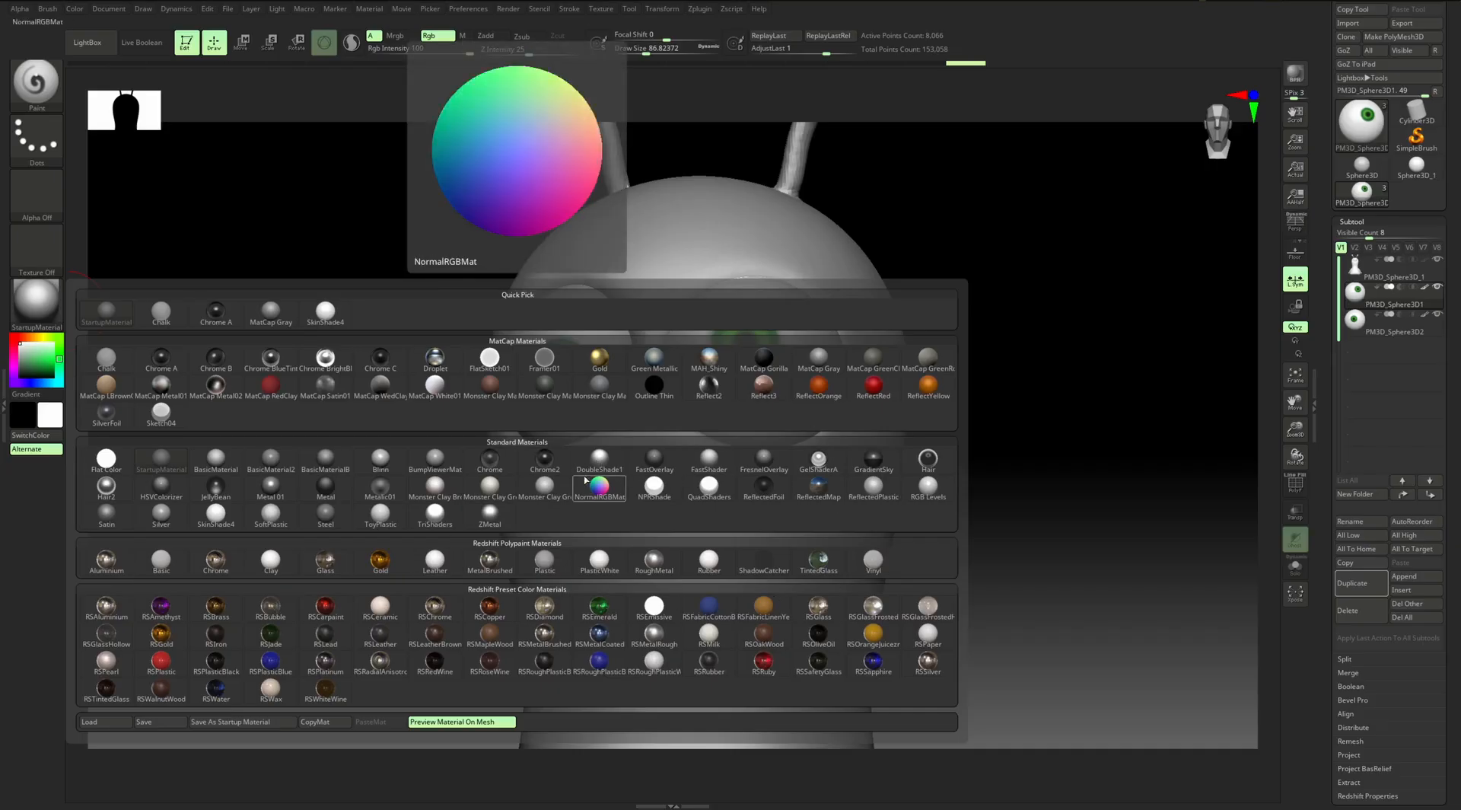
left_click(595, 366)
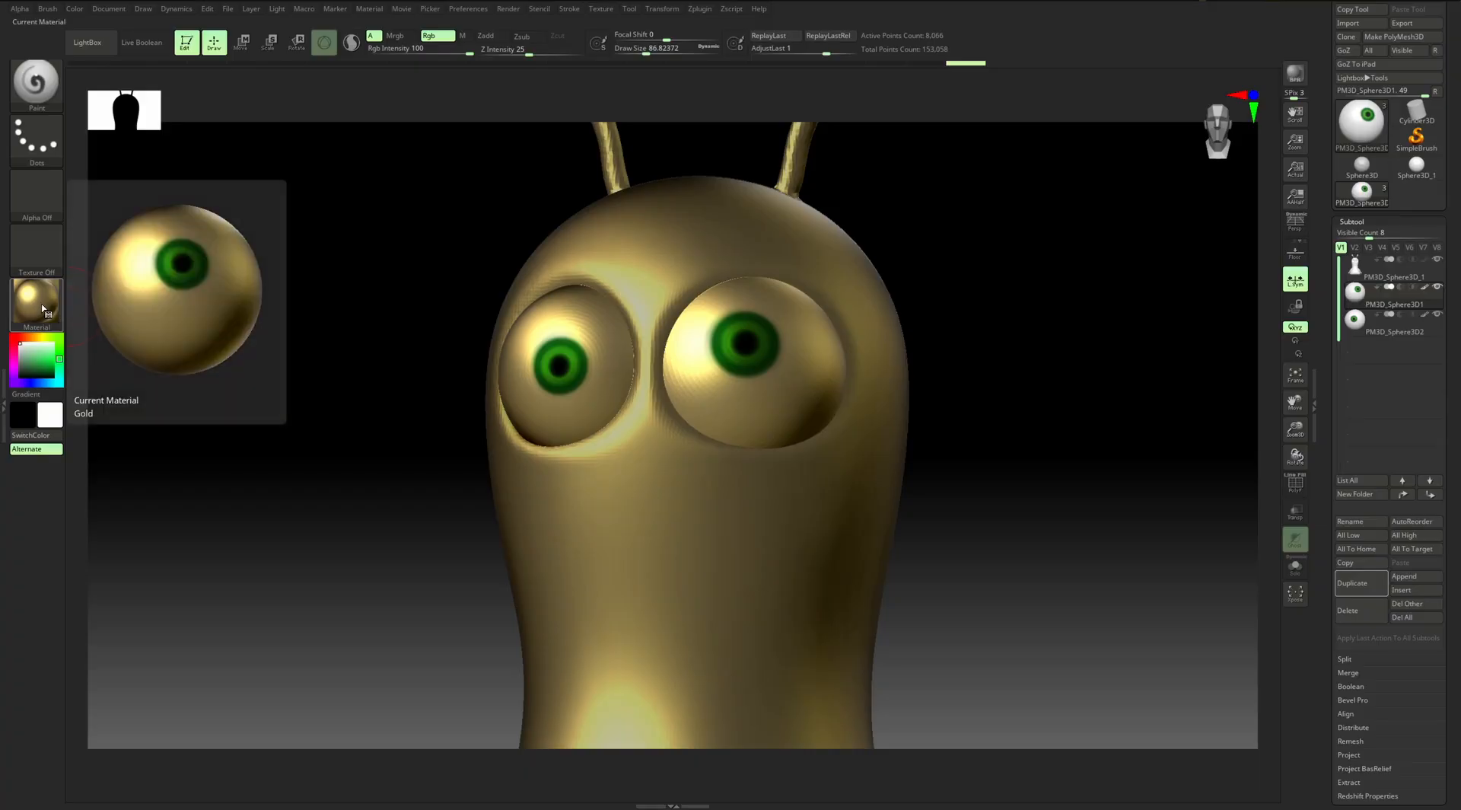
key("f")
left_click_drag(874, 412, 944, 457)
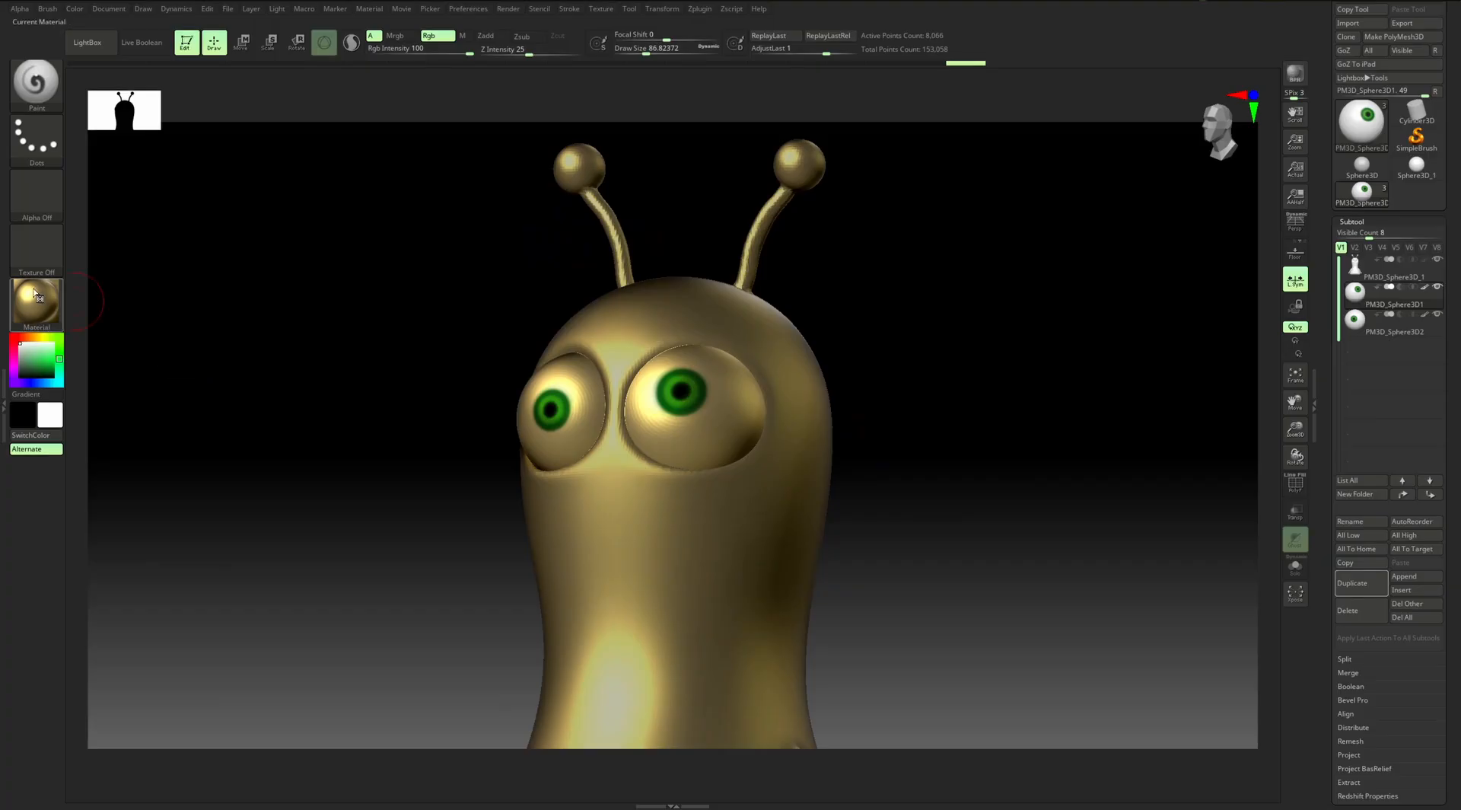
mouse_move(37, 296)
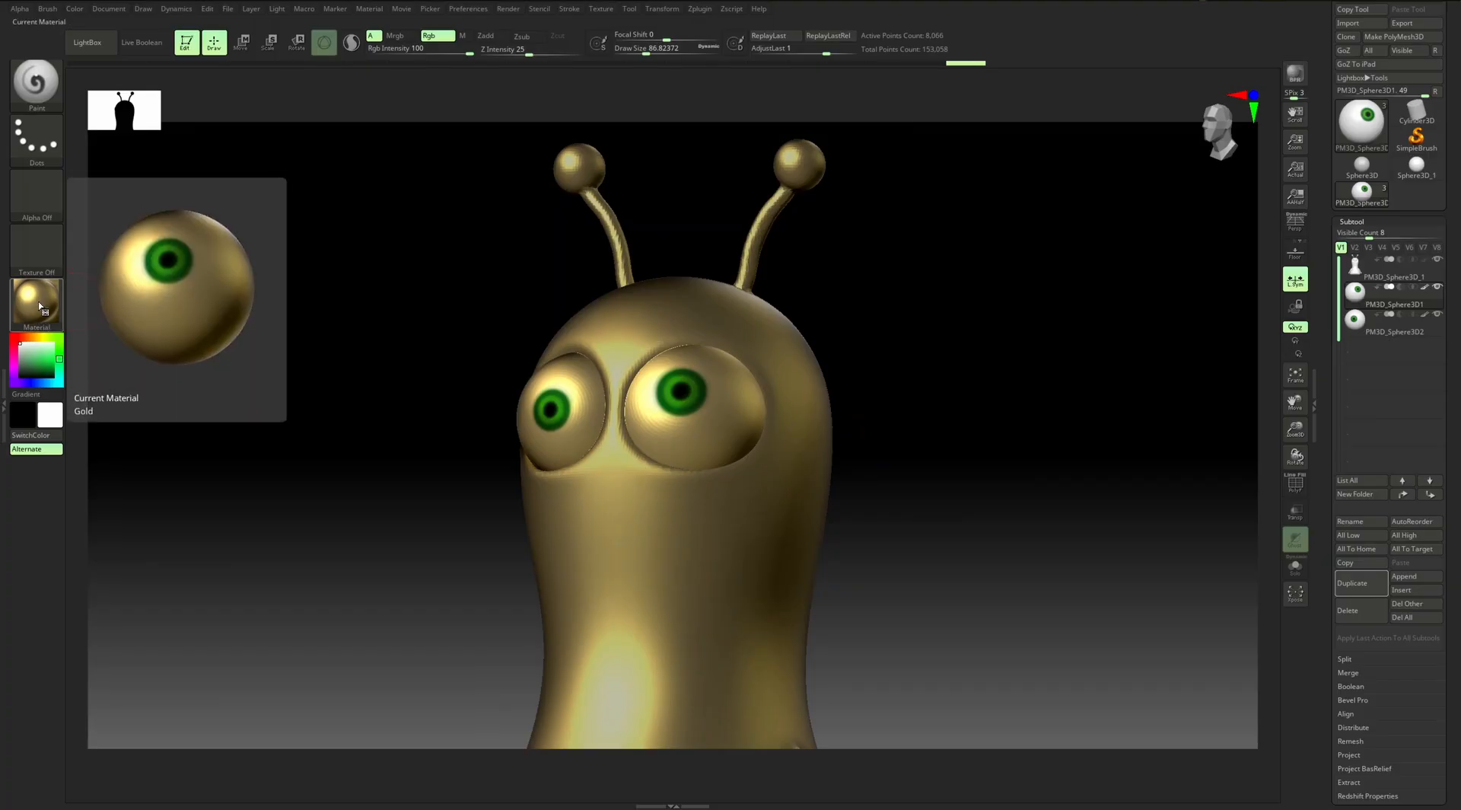
mouse_move(496, 316)
left_mouse_down()
mouse_move(896, 388)
mouse_move(952, 451)
left_mouse_up()
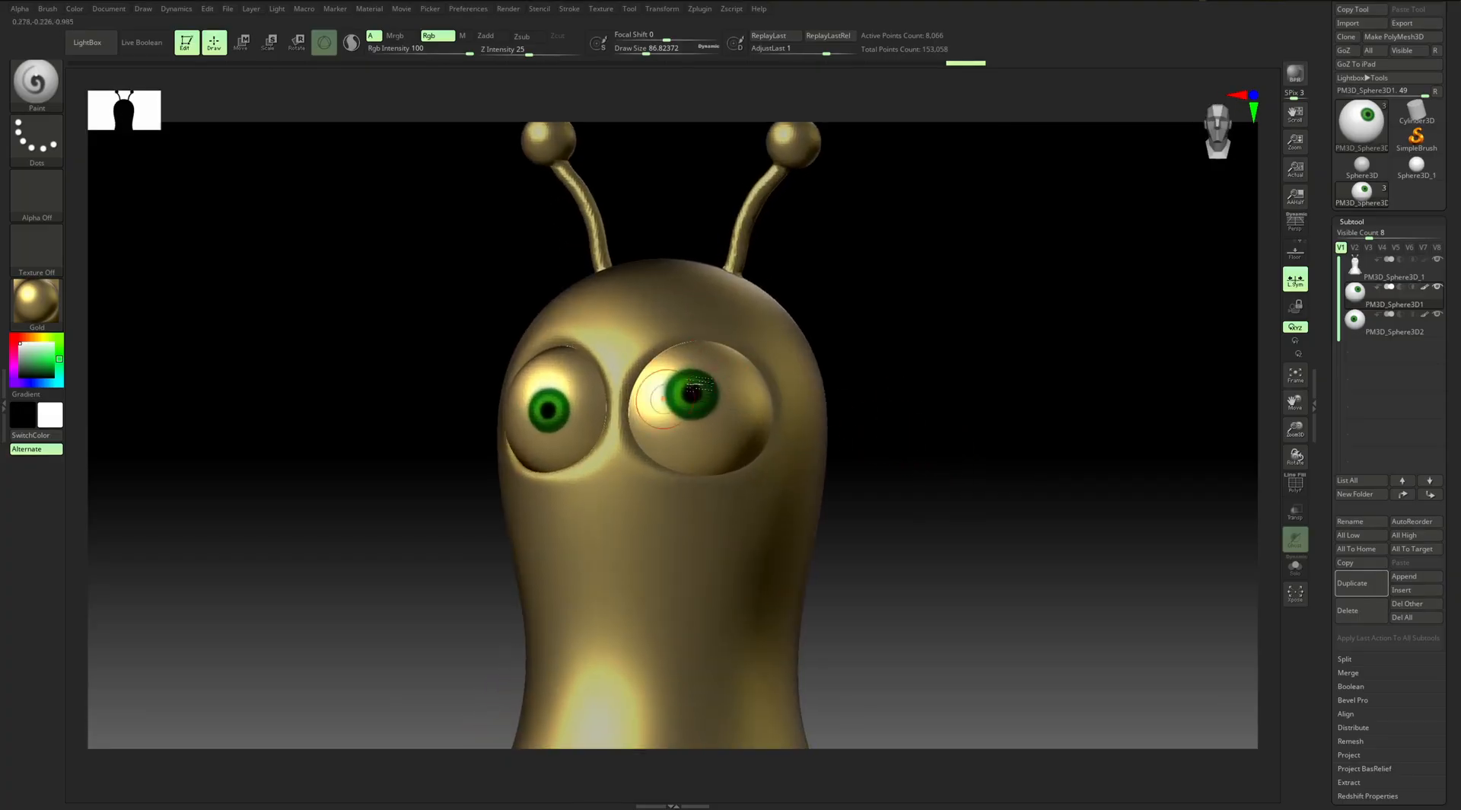
left_click_drag(960, 390, 966, 389)
left_click_drag(938, 330, 936, 352)
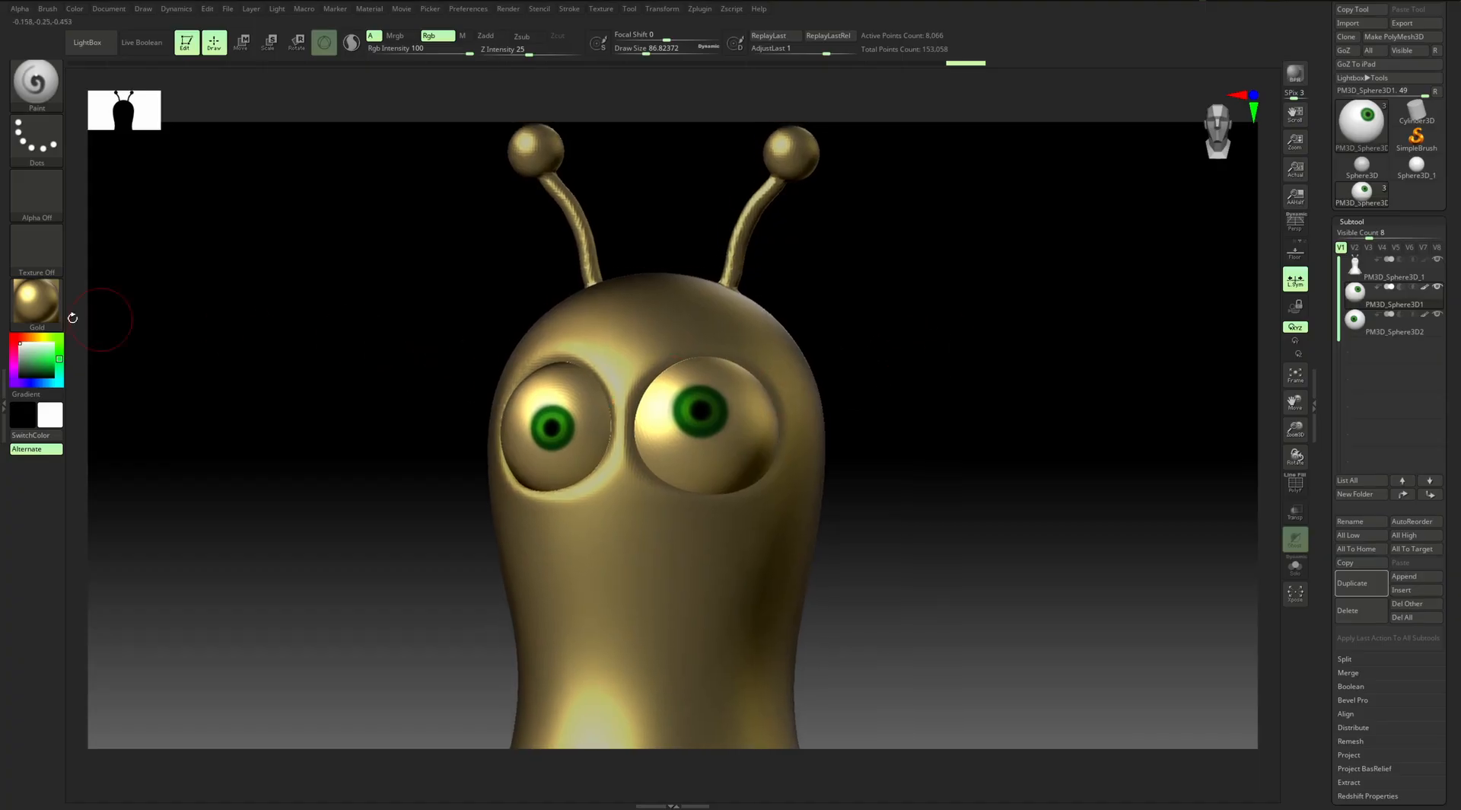
left_click_drag(244, 317, 317, 315)
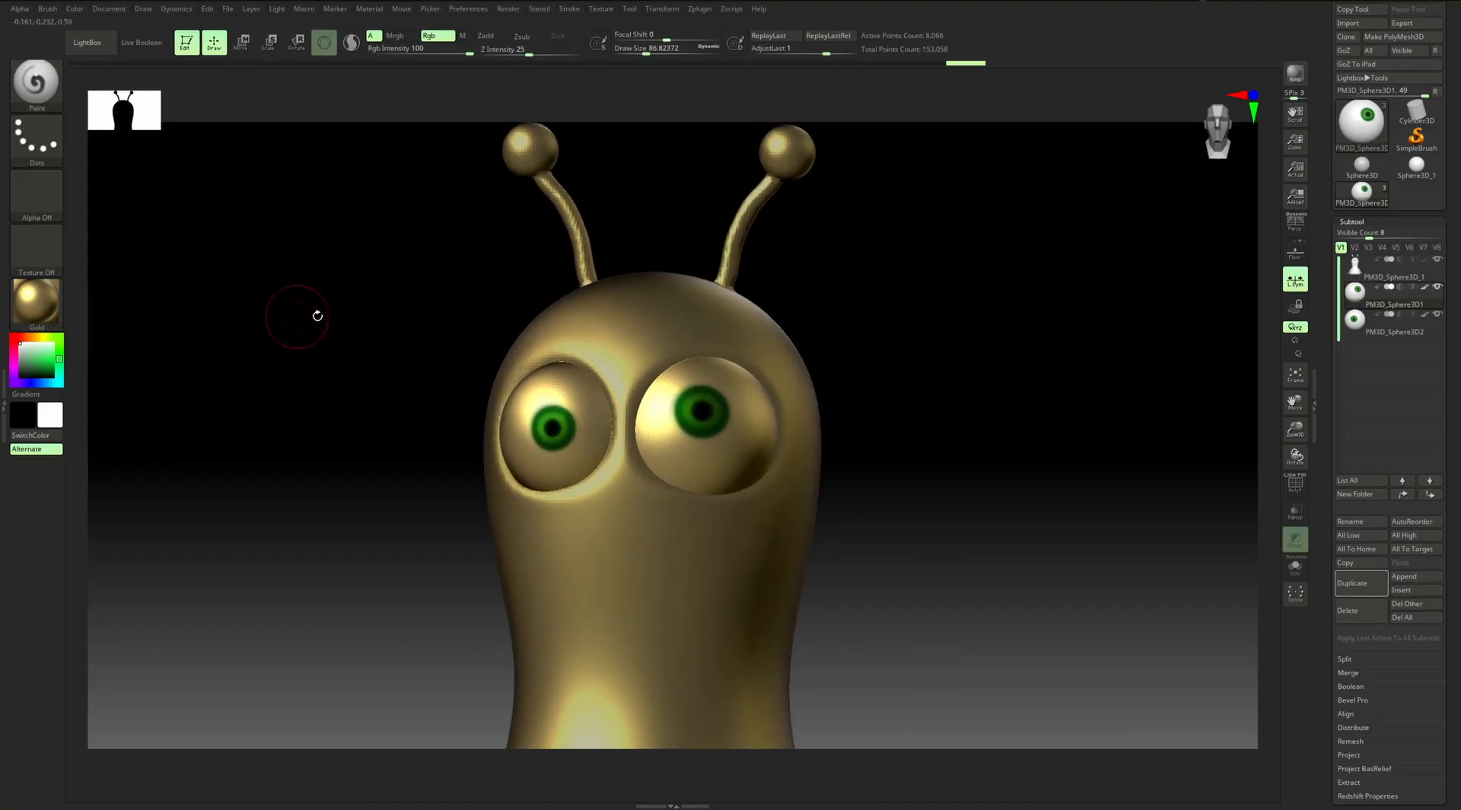
Switch the material to ToyPlastic and check the highlights on the full body and the eyes
left_click(38, 302)
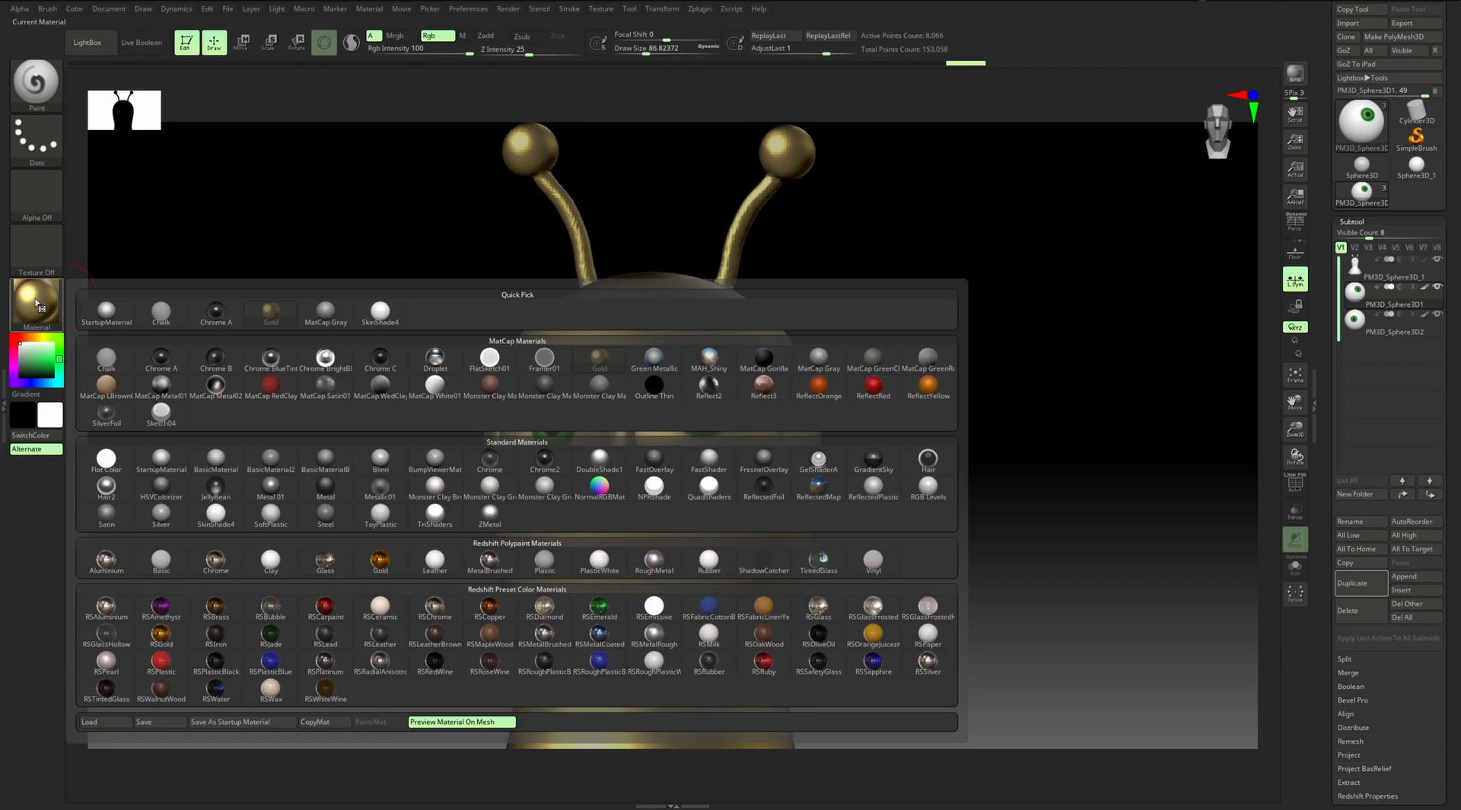
left_click(379, 524)
left_click_drag(925, 436, 736, 443)
left_click_drag(940, 413, 733, 476)
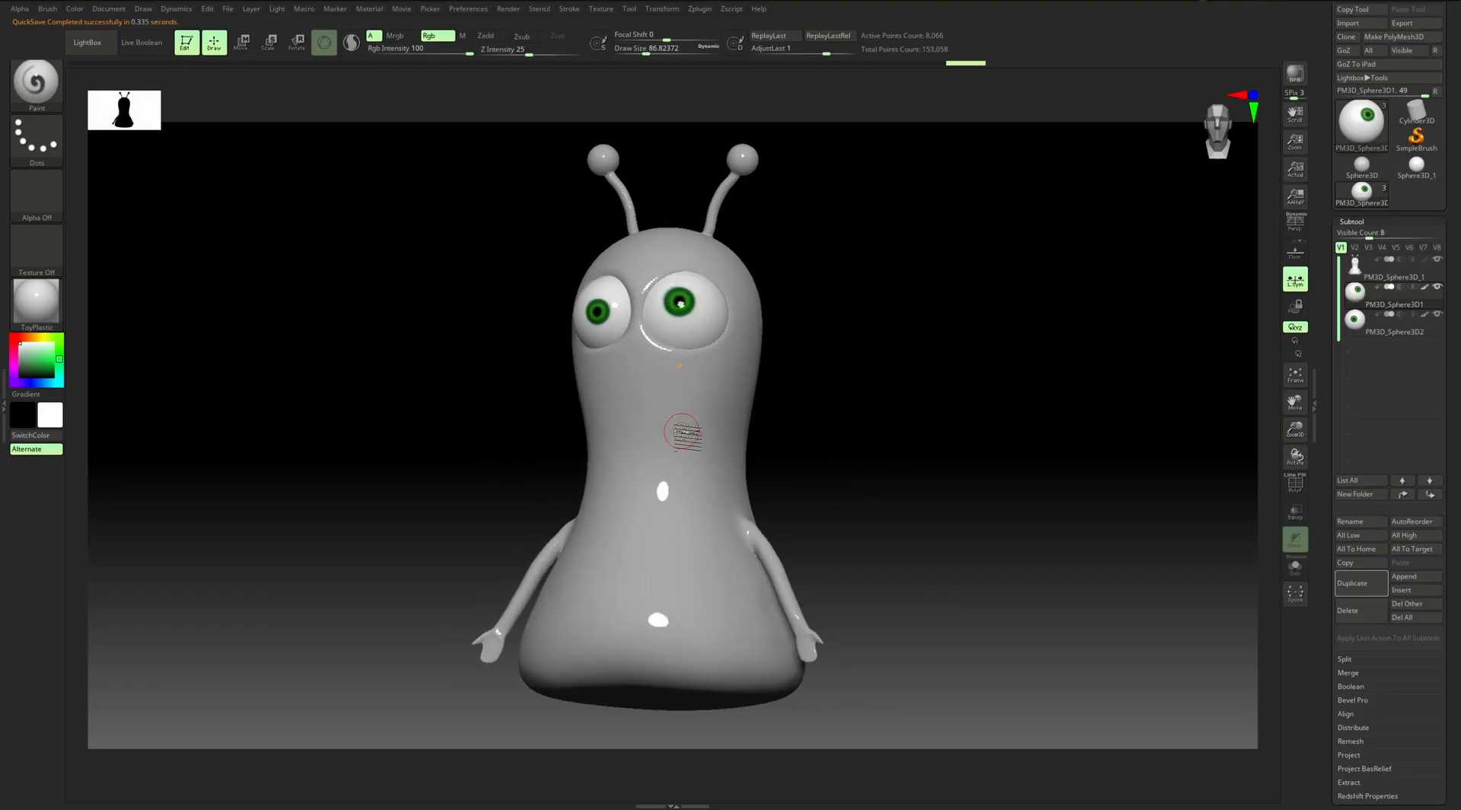
left_click_drag(844, 350, 968, 417)
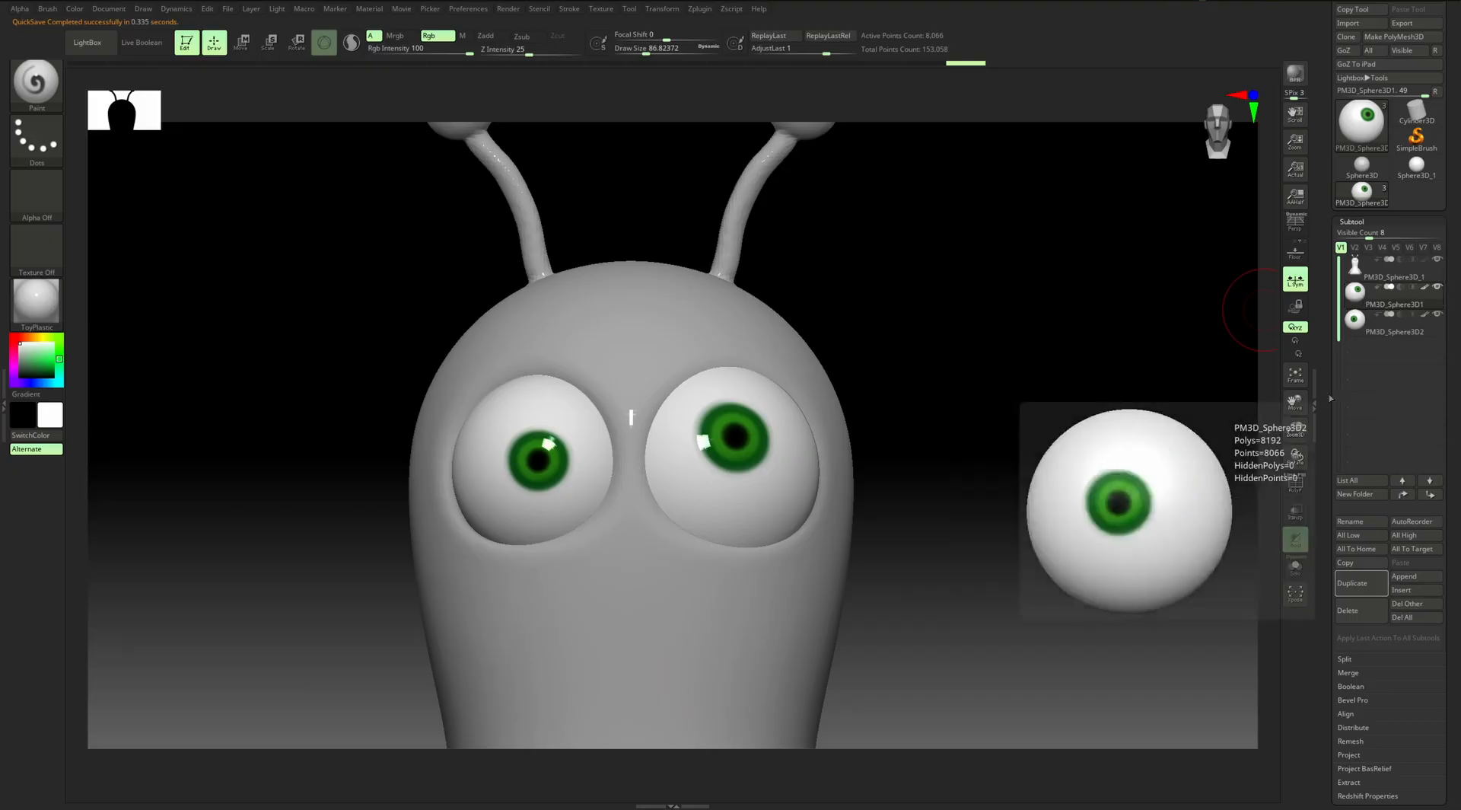
Isolate the left eyeball in Solo mode and limit painting to the material channel (M) only
left_click(1296, 572)
left_click_drag(838, 472, 979, 414)
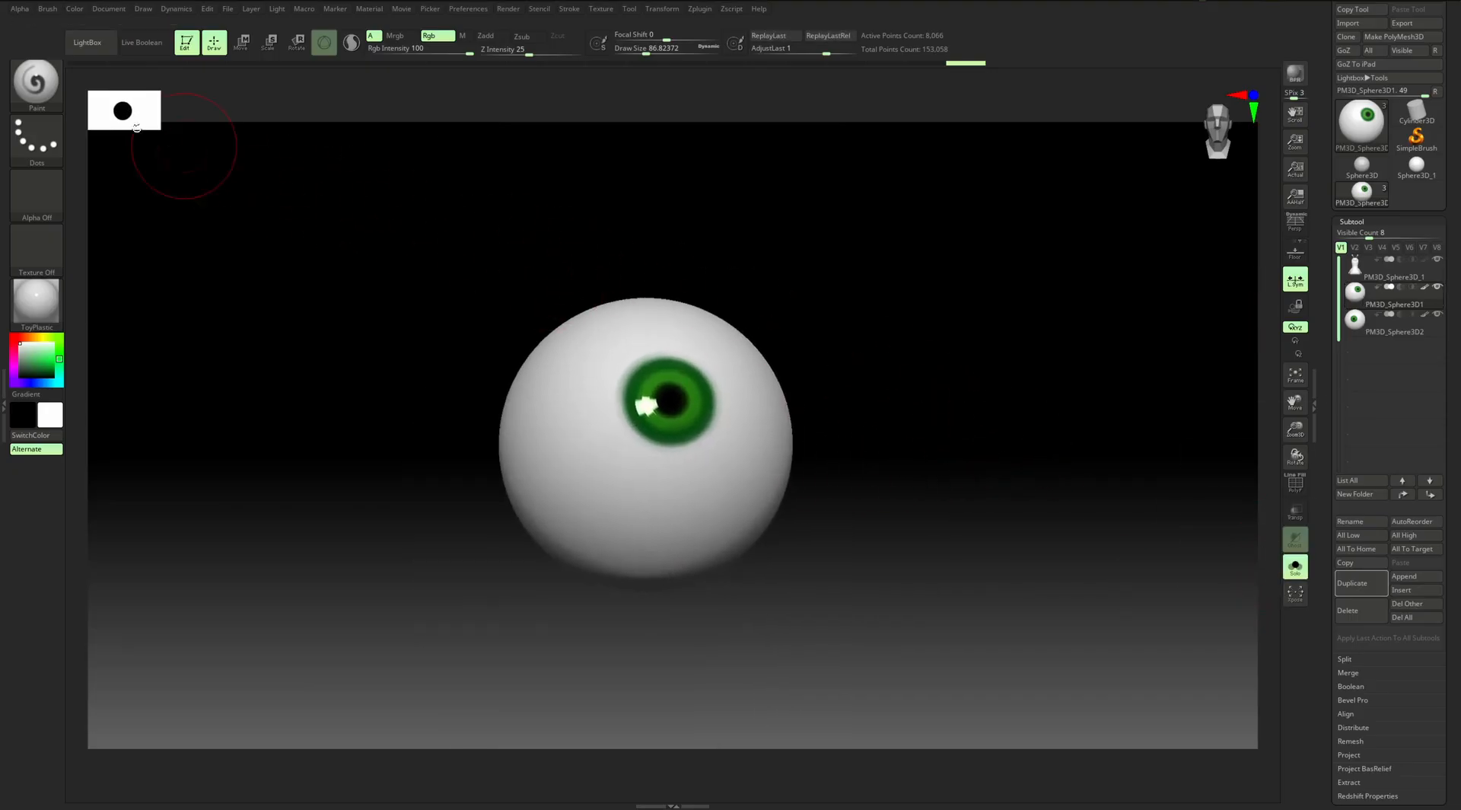
left_click_drag(380, 250, 396, 258, "alt")
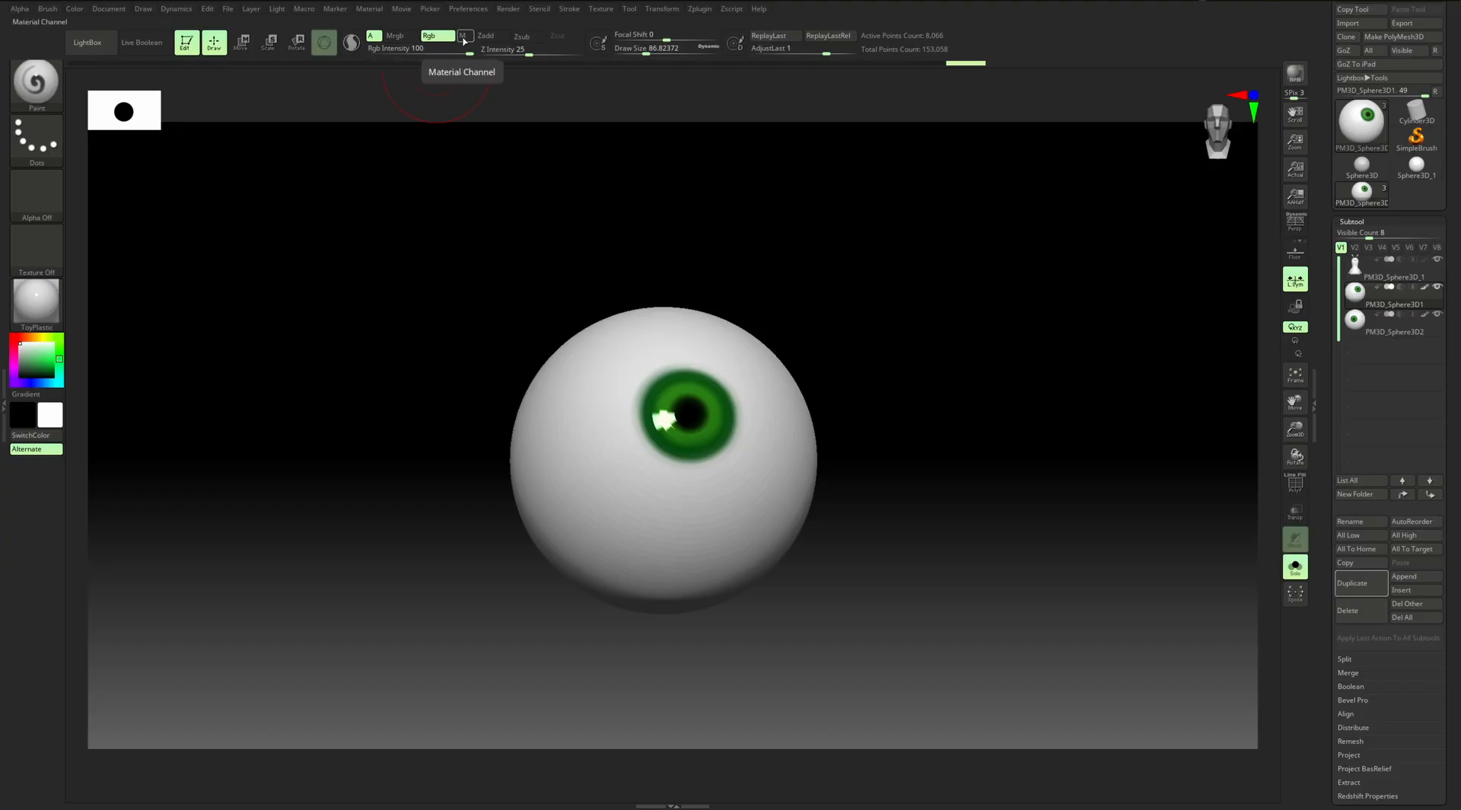
left_click(462, 37)
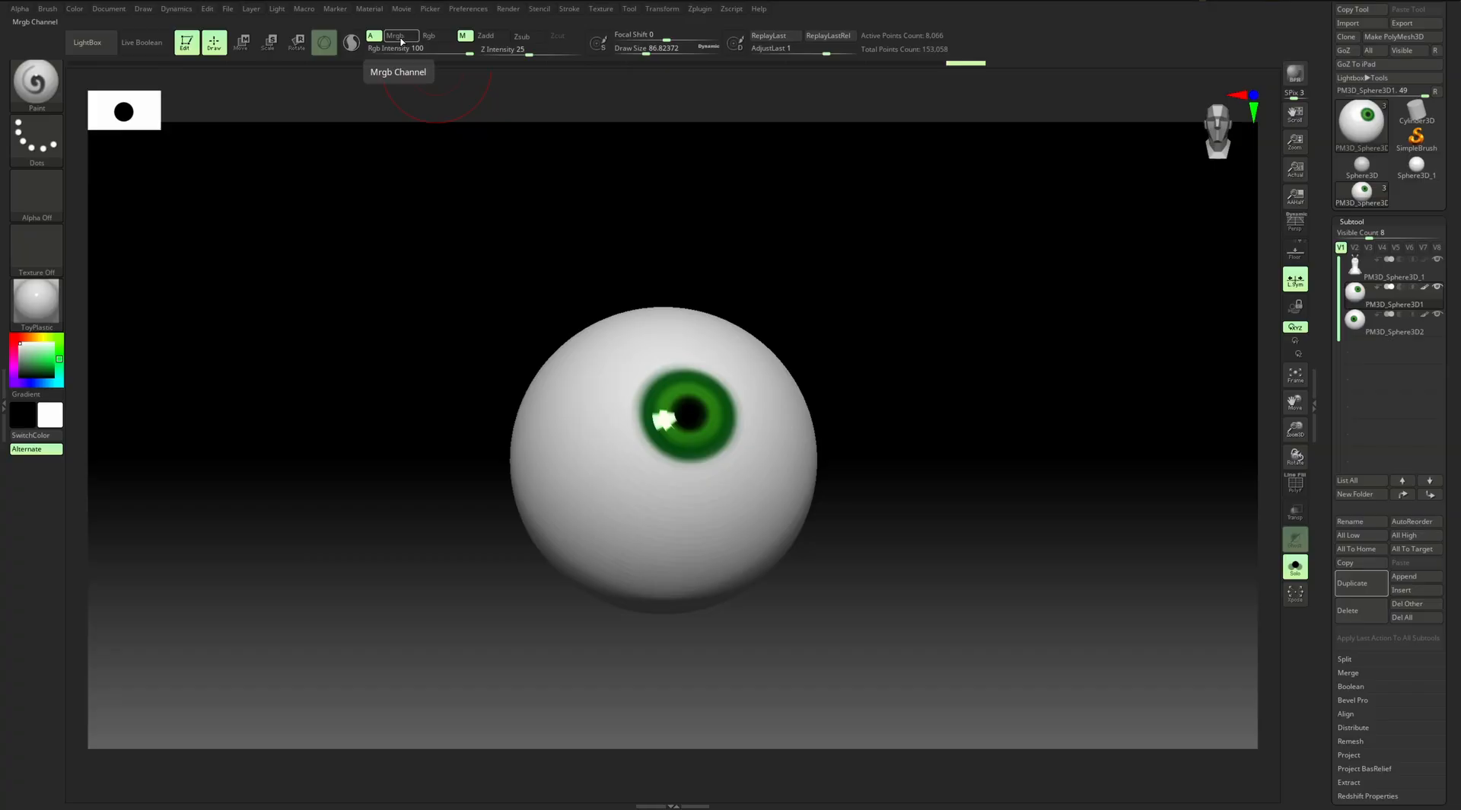
left_click_drag(695, 441, 676, 412)
key("ctrl+z")
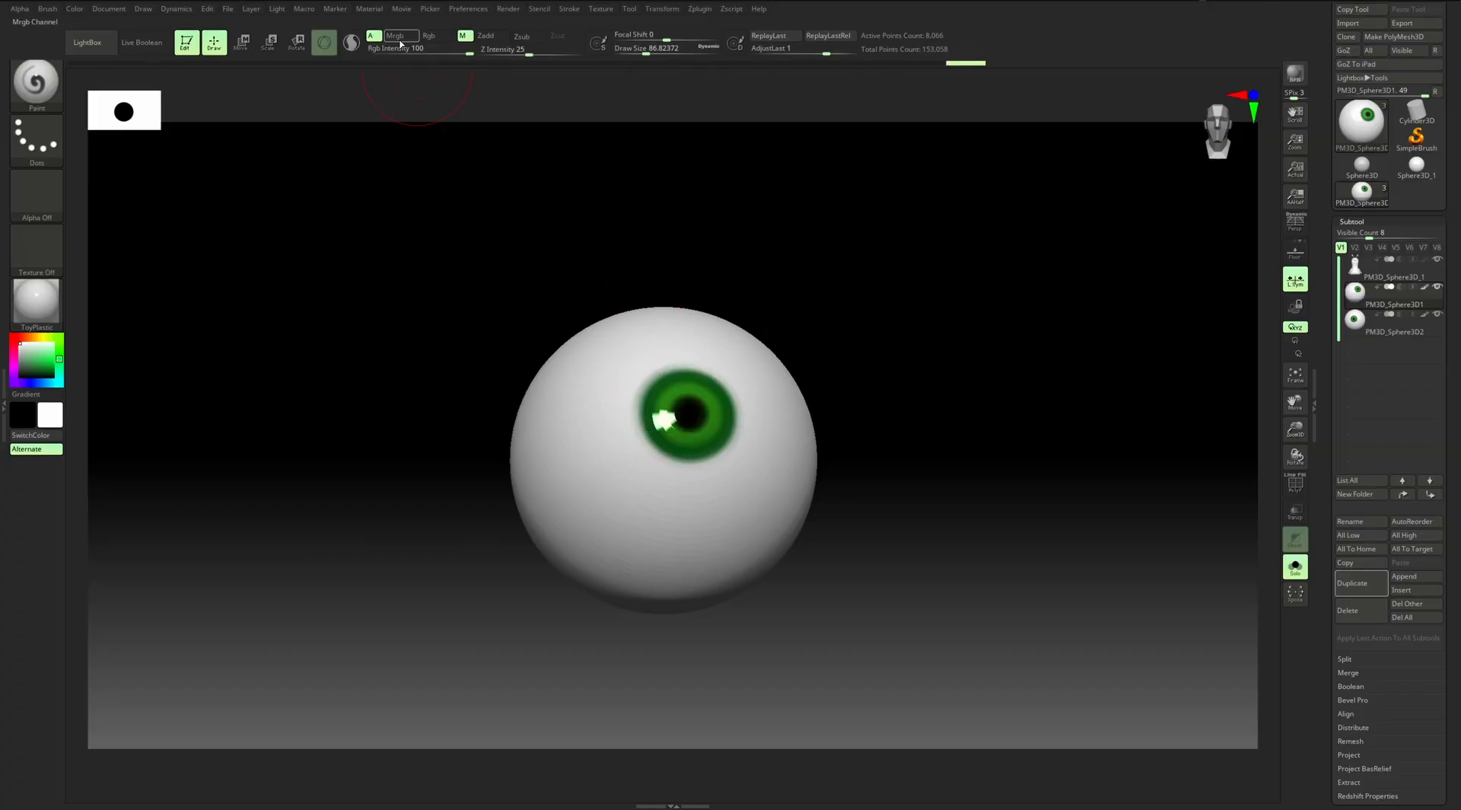
left_click(401, 38)
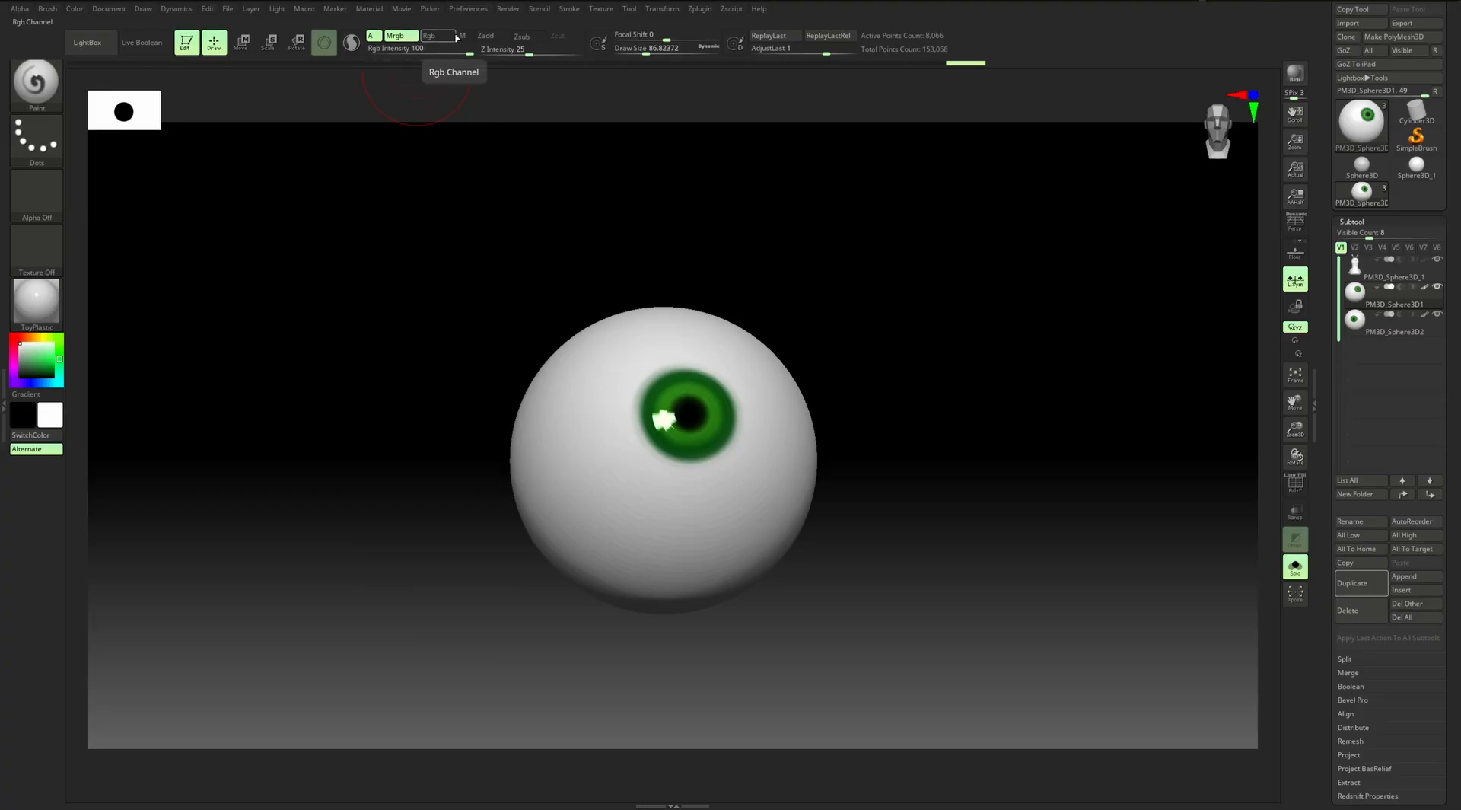
left_click(467, 38)
Fill the isolated left eyeball with the ToyPlastic material using FillObject, and show the whole alien again
mouse_move(910, 357)
left_mouse_down()
mouse_move(901, 383)
mouse_move(885, 351)
left_mouse_up()
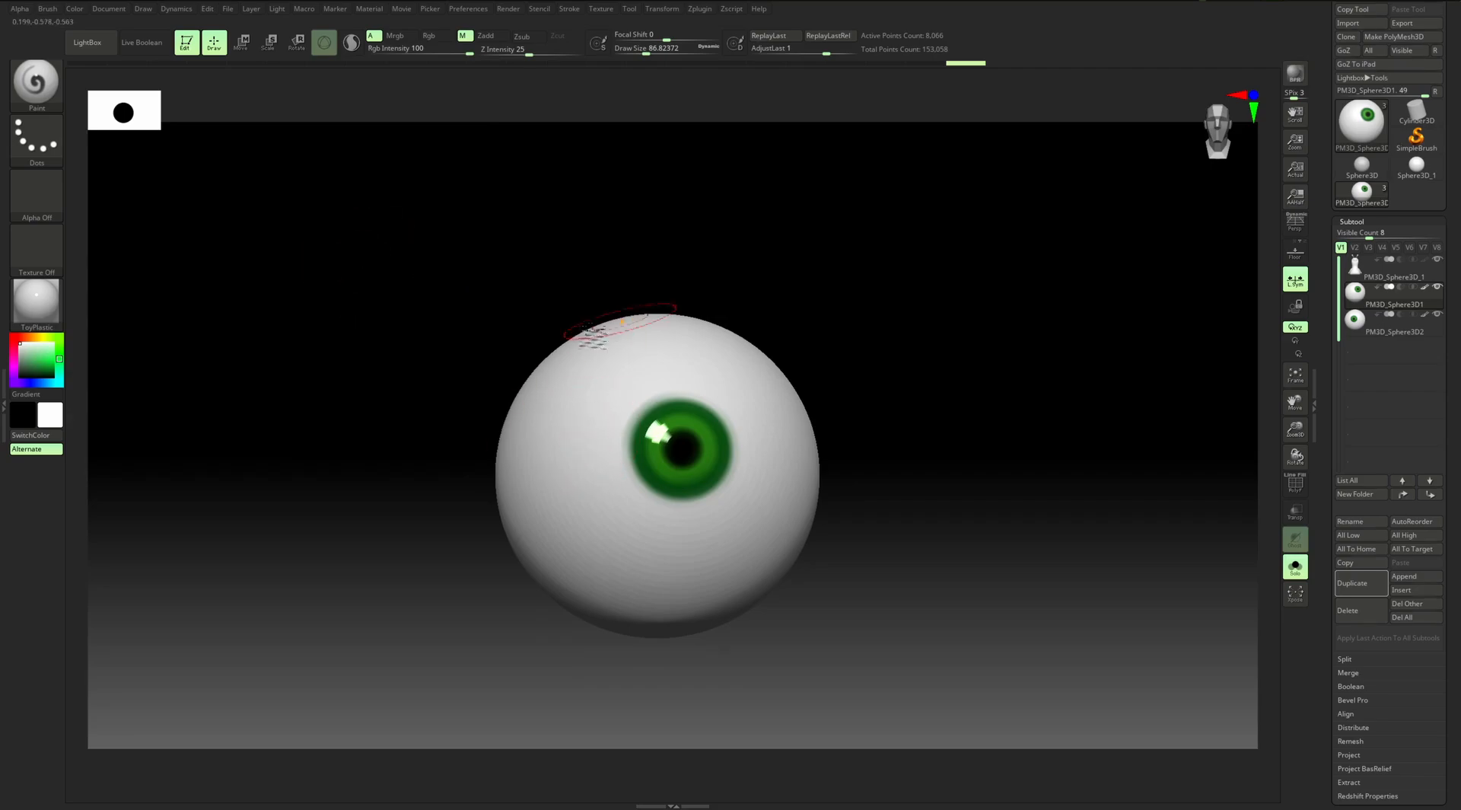
mouse_move(830, 326)
left_mouse_down()
mouse_move(857, 313)
mouse_move(843, 315)
mouse_move(891, 335)
left_mouse_up()
mouse_move(805, 291)
left_mouse_down()
mouse_move(848, 287)
mouse_move(823, 290)
left_mouse_up()
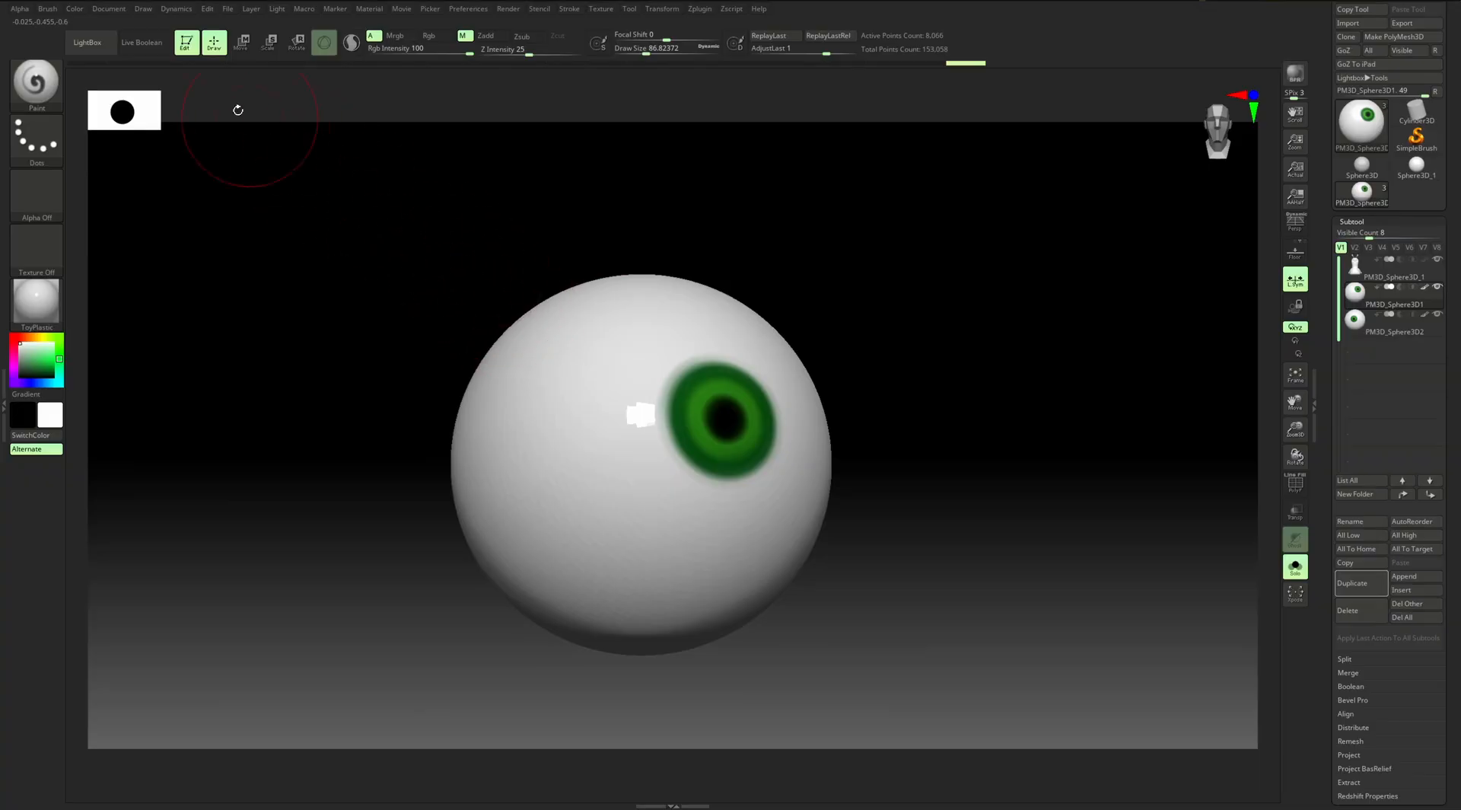
left_click(76, 10)
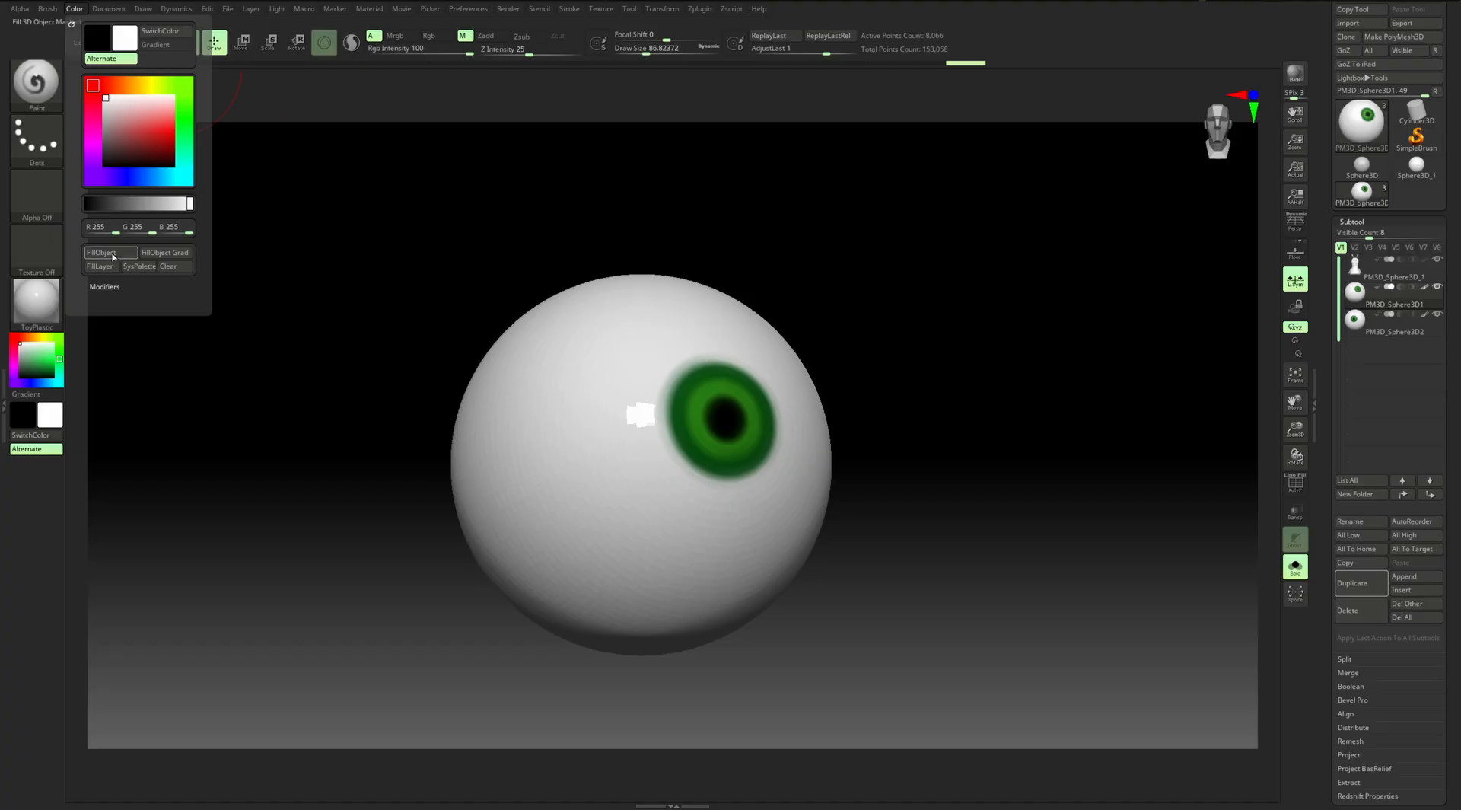
left_click(113, 256)
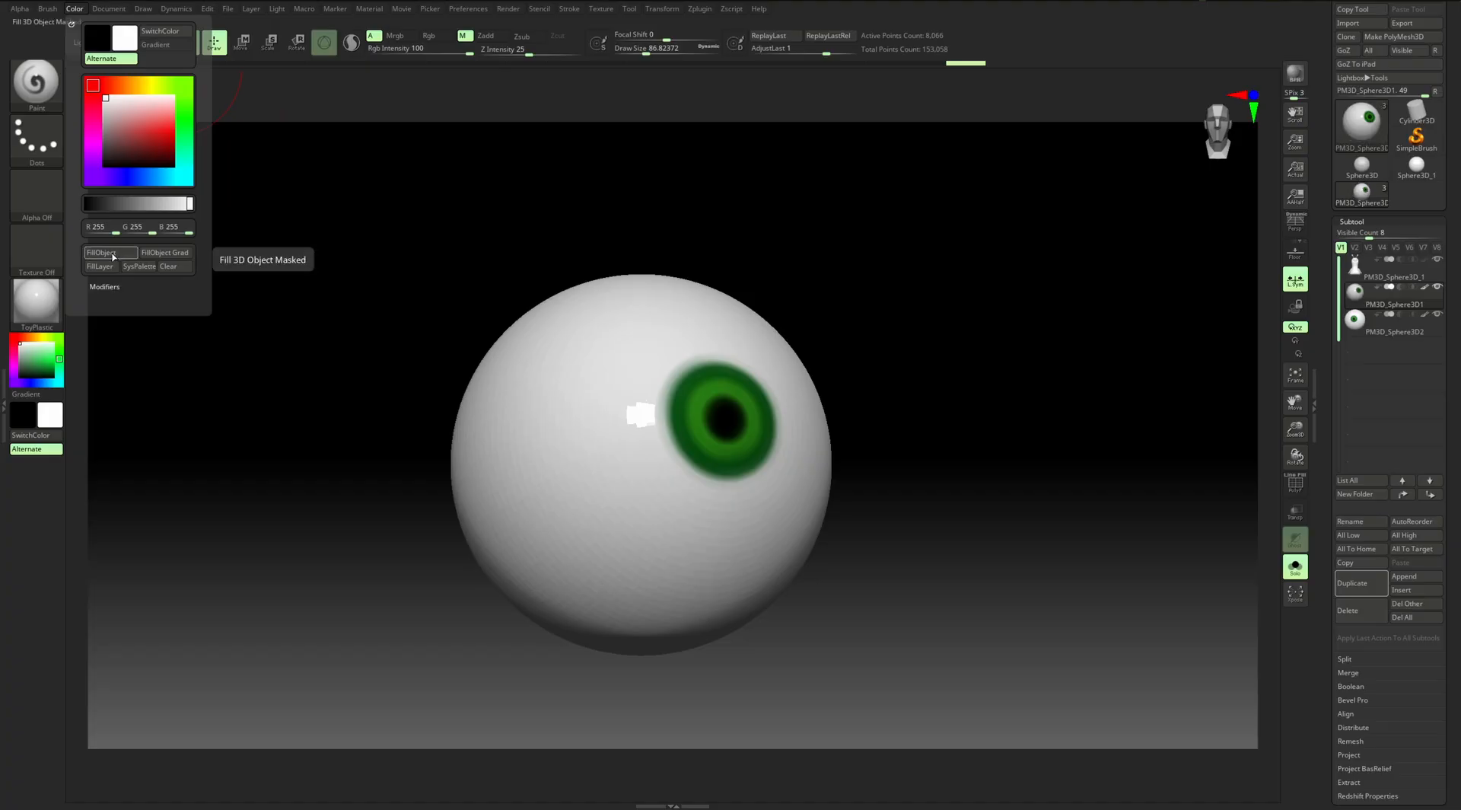
left_click_drag(941, 346, 914, 344)
left_click_drag(845, 449, 1172, 538)
left_click(1295, 570)
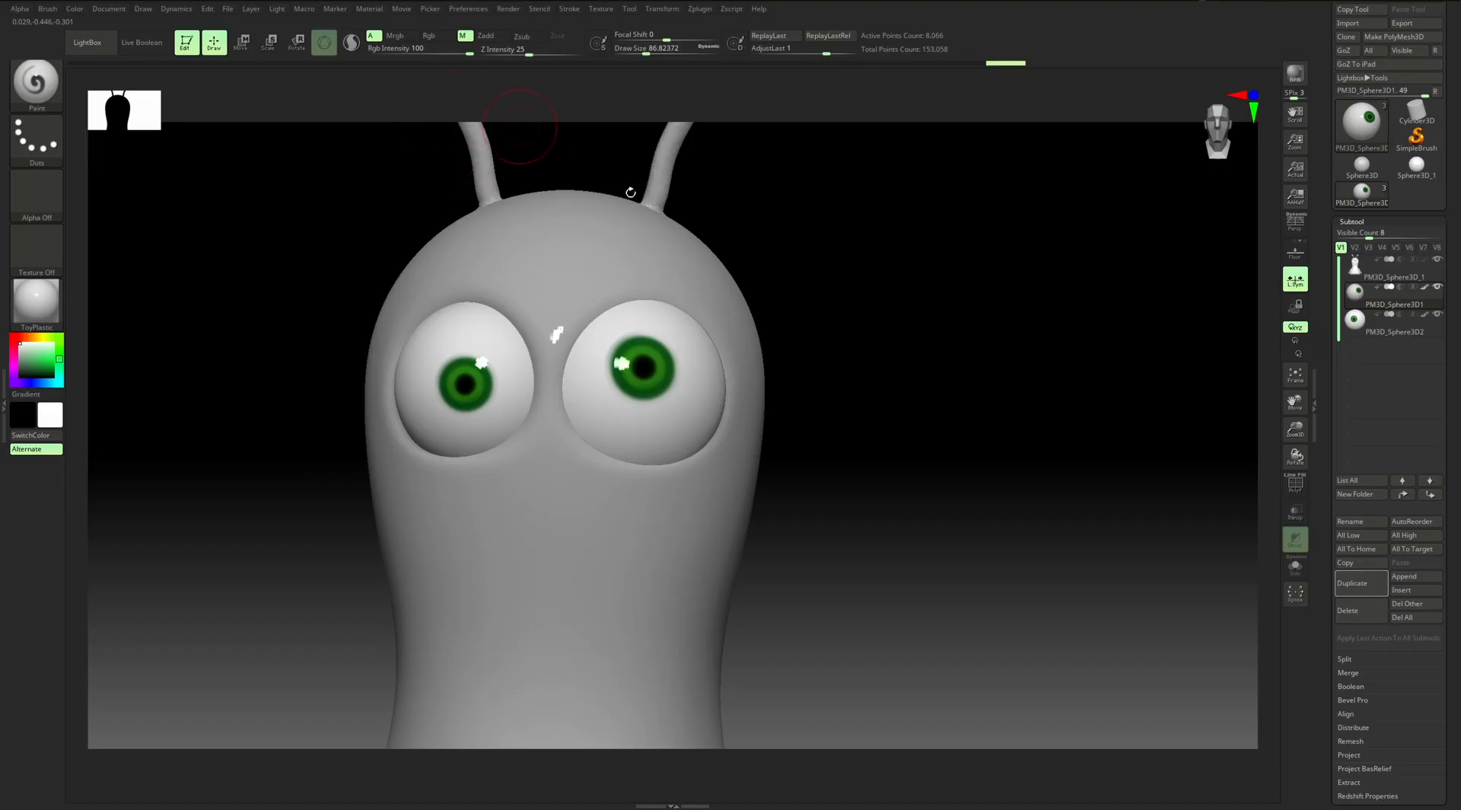
Switch the active material to Gold to test whether the filled left eyeball keeps its own material
left_click_drag(889, 368, 858, 371)
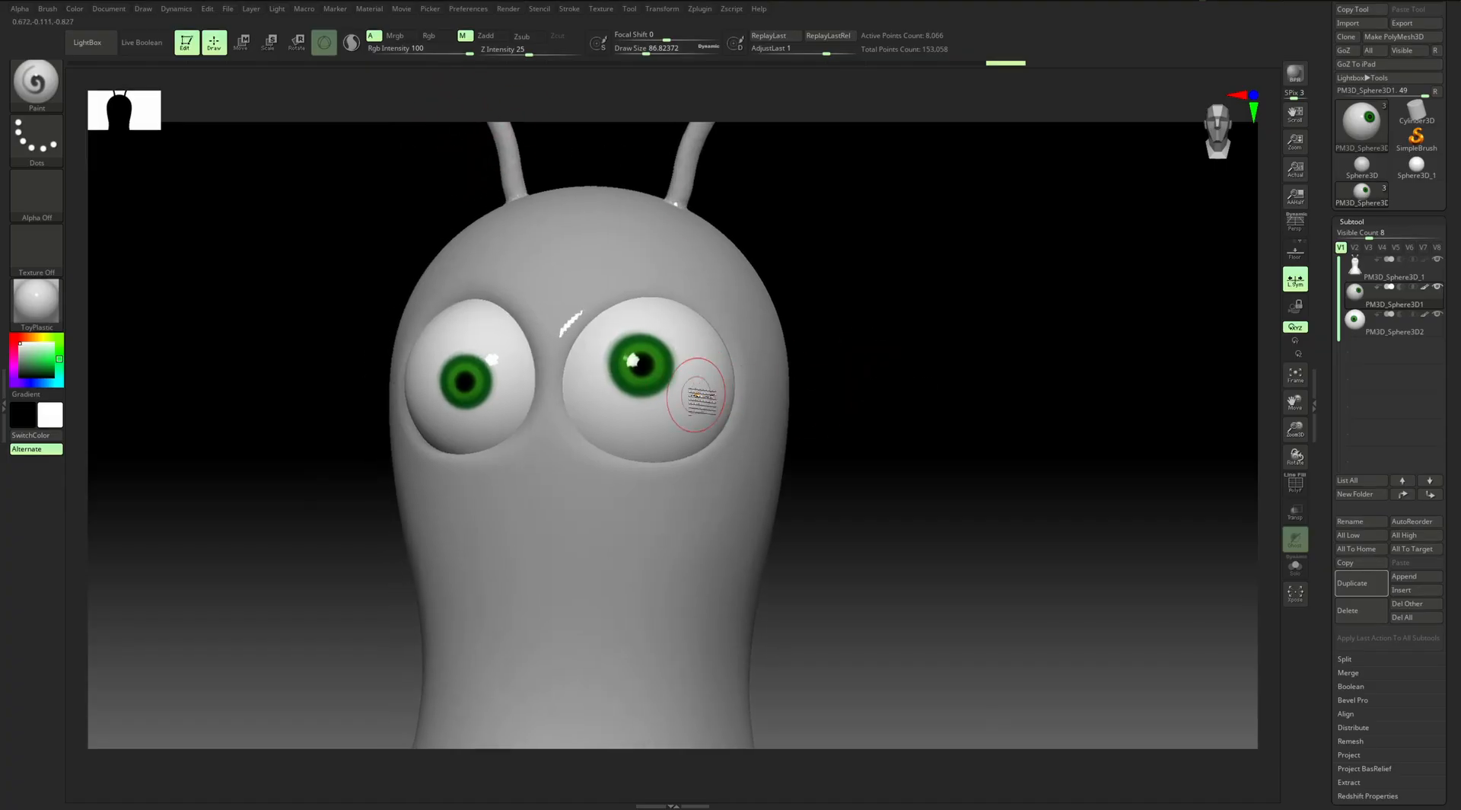
left_click(32, 306)
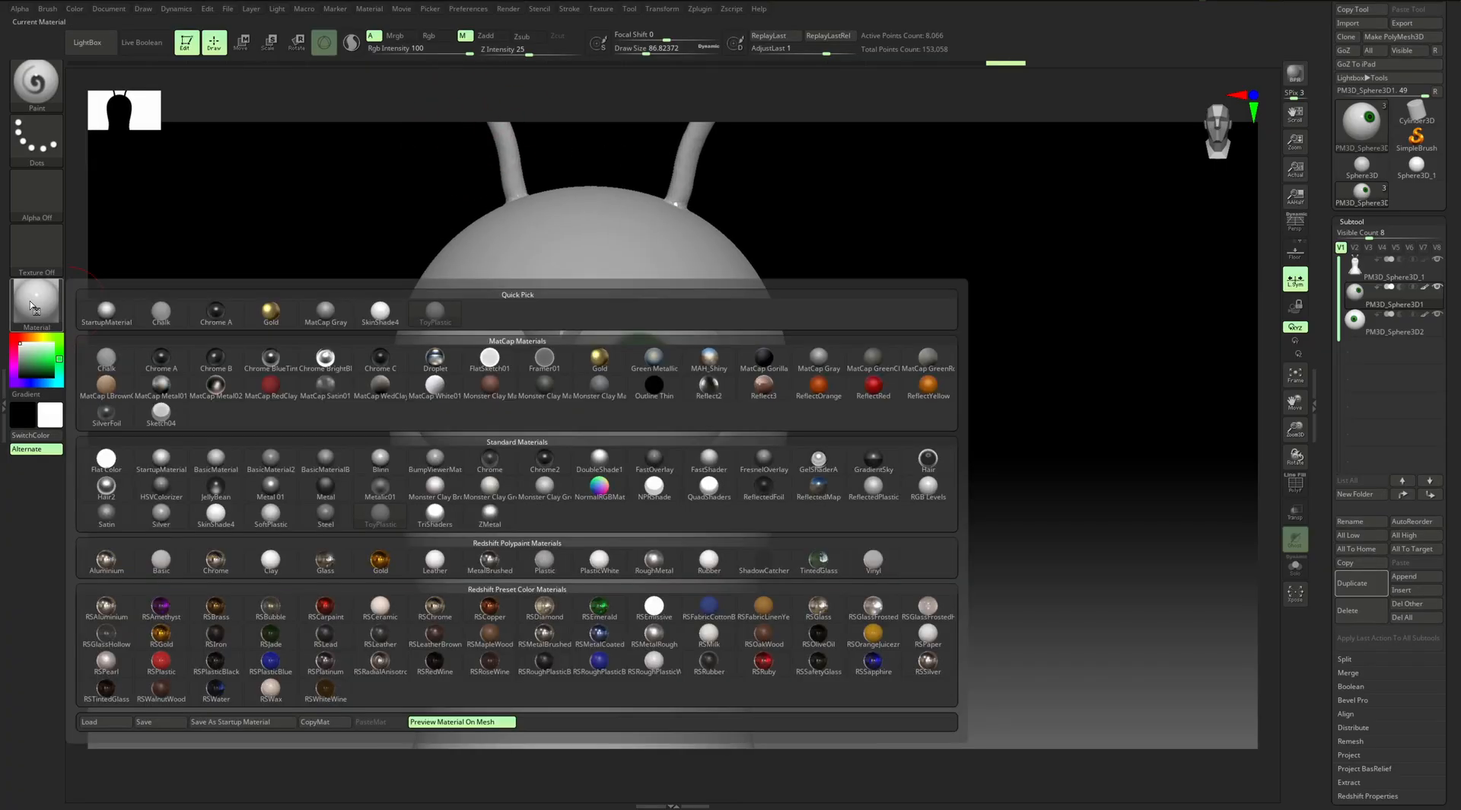
left_click(270, 312)
left_click_drag(342, 314, 876, 435)
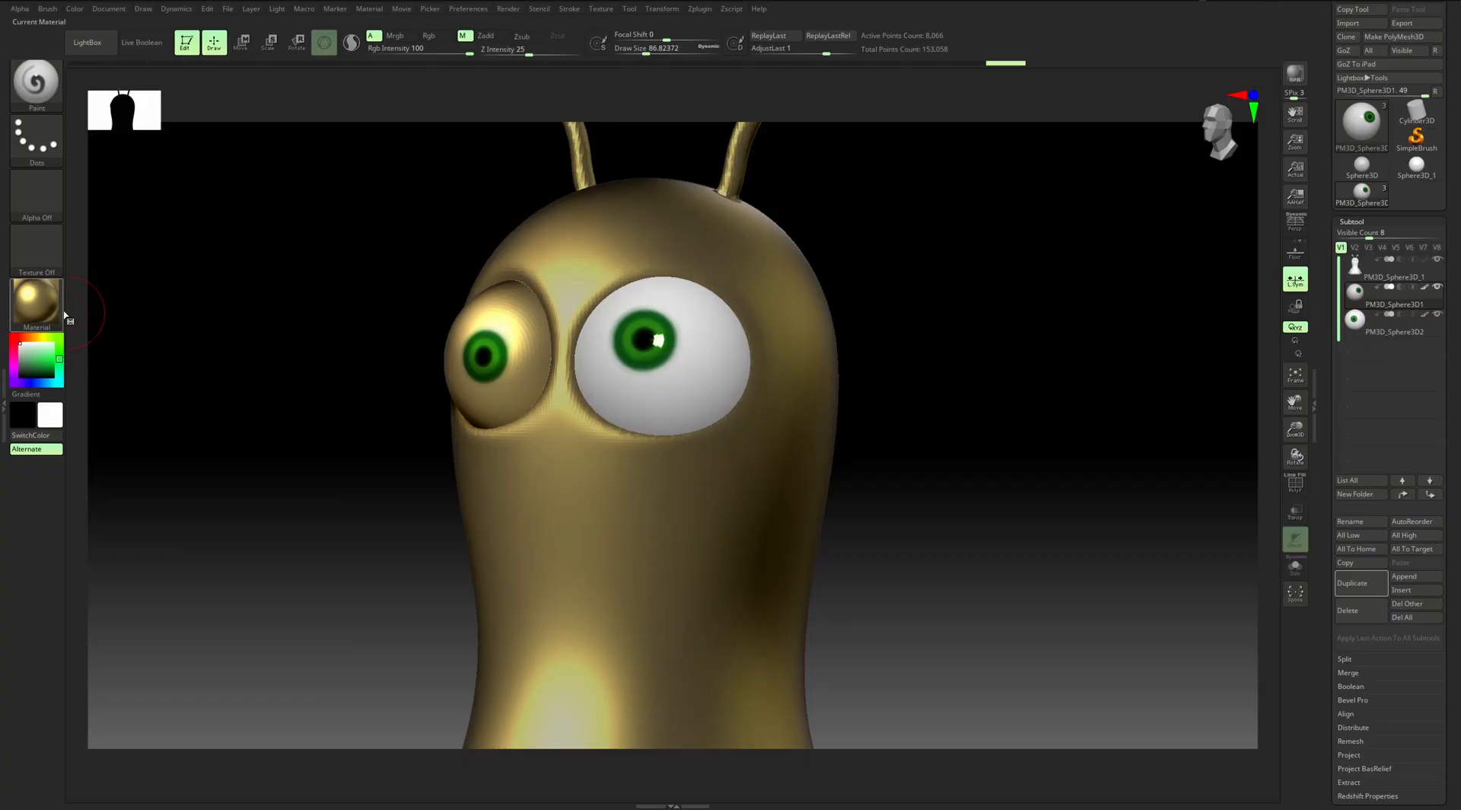
left_click_drag(994, 428, 886, 404)
Make the other eyeball the active subtool, isolate it in Solo mode and choose the ToyPlastic material
left_click(531, 360, "alt")
key("shift+f")
key("shift+f")
left_click(1294, 567)
left_click(53, 309)
left_click(396, 518)
Try filling the isolated eyeball with both white colour and material using the Mrgb channel, and undo the fill
left_click(406, 37)
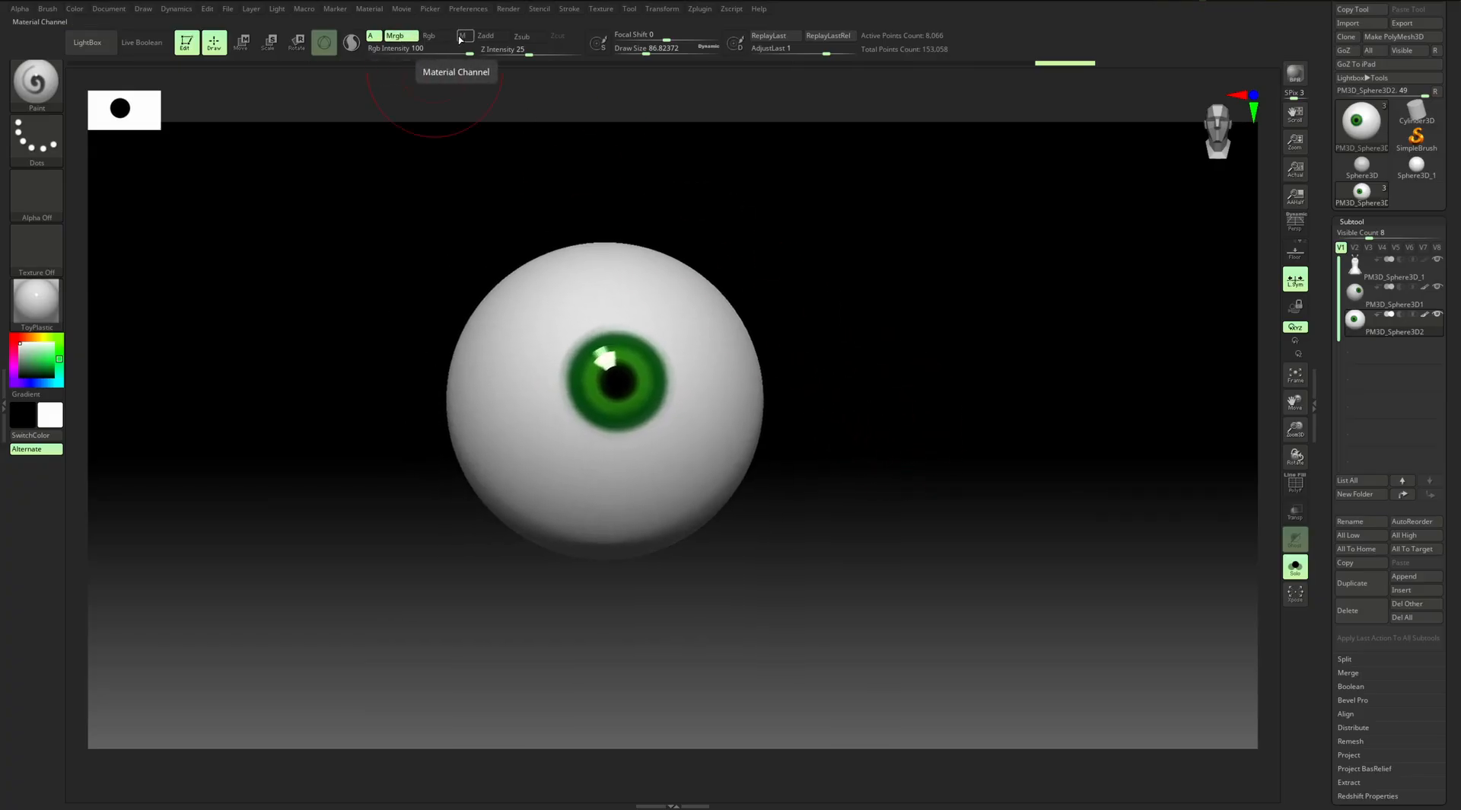
left_click(82, 12)
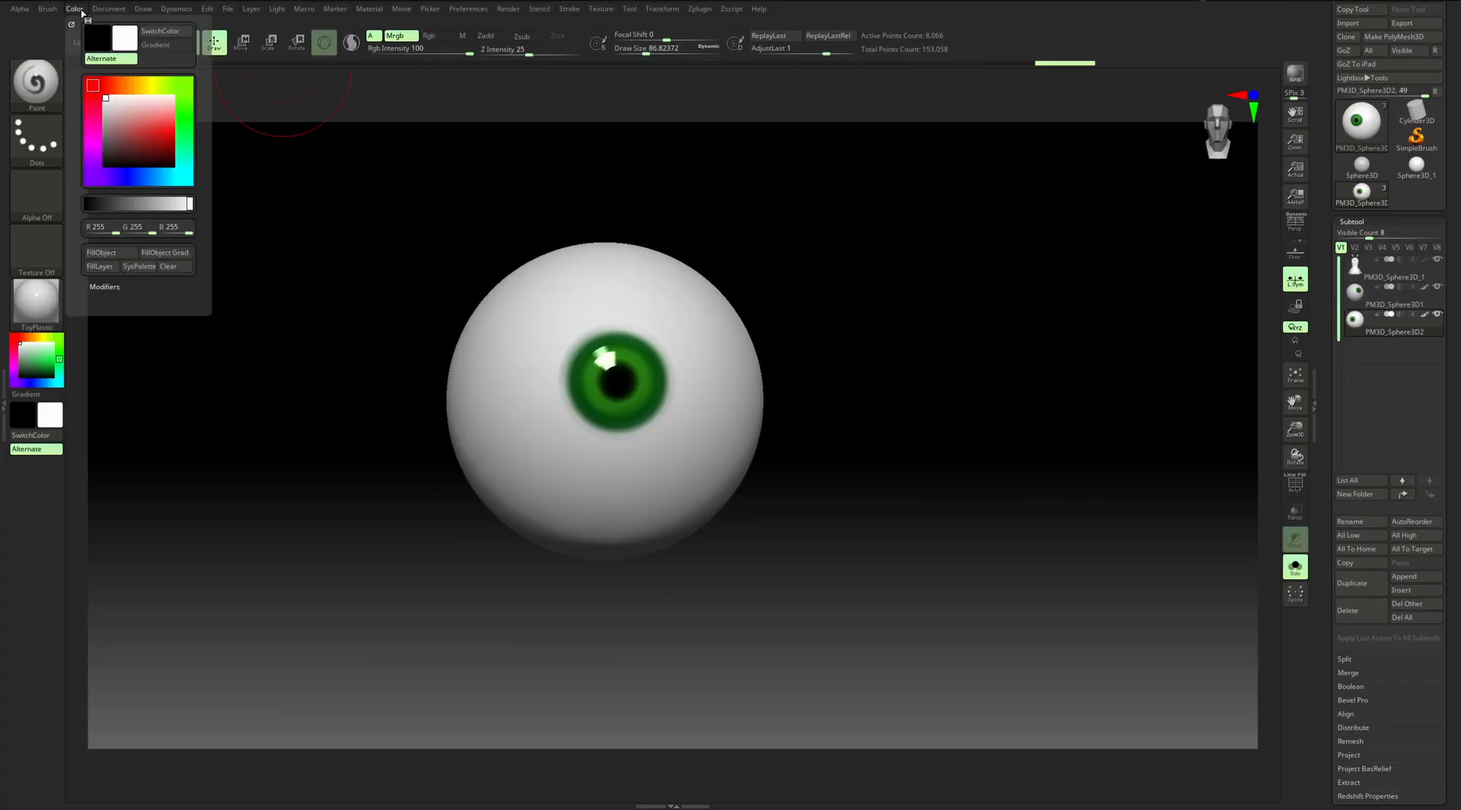
left_click(112, 258)
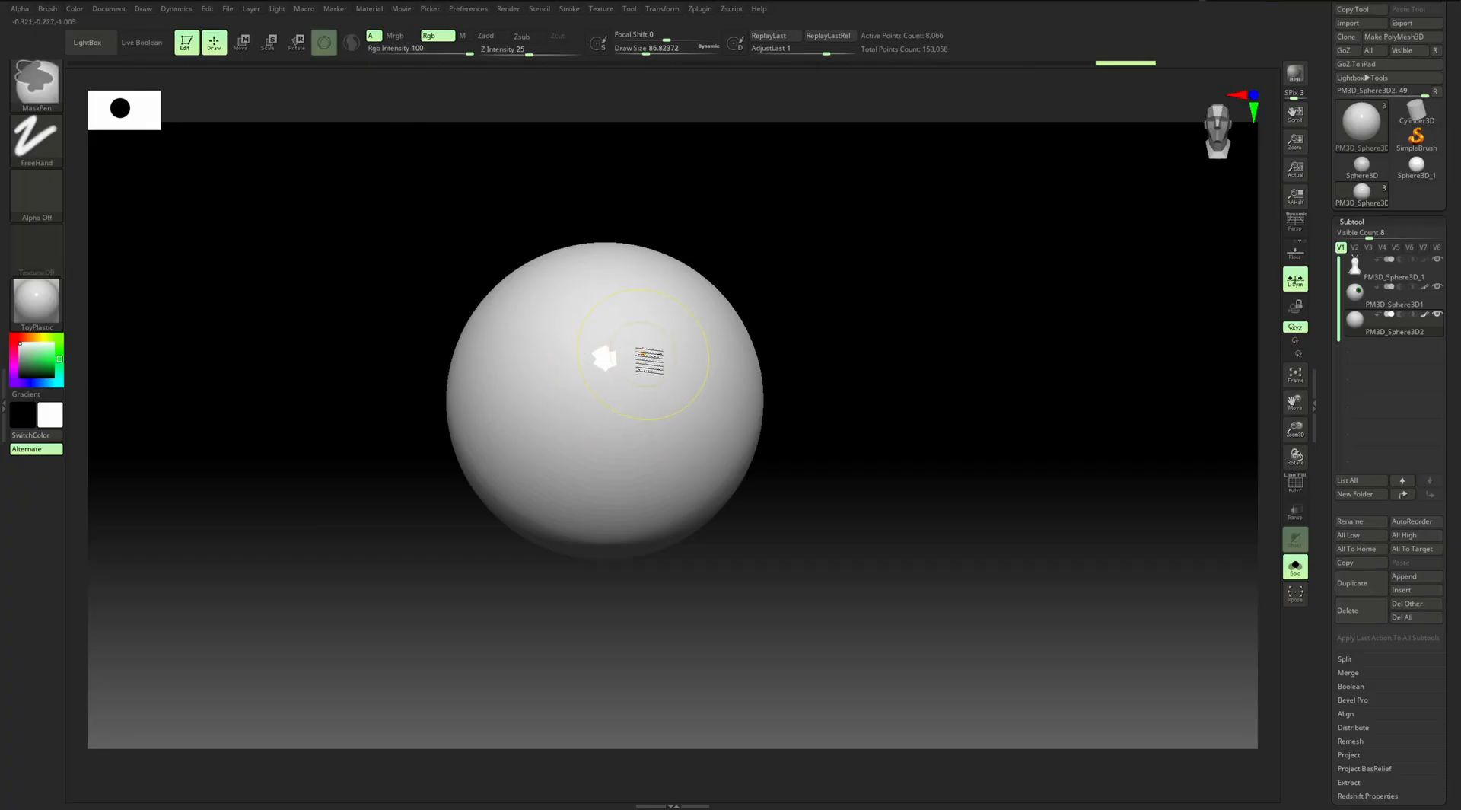
key("ctrl+shift+z")
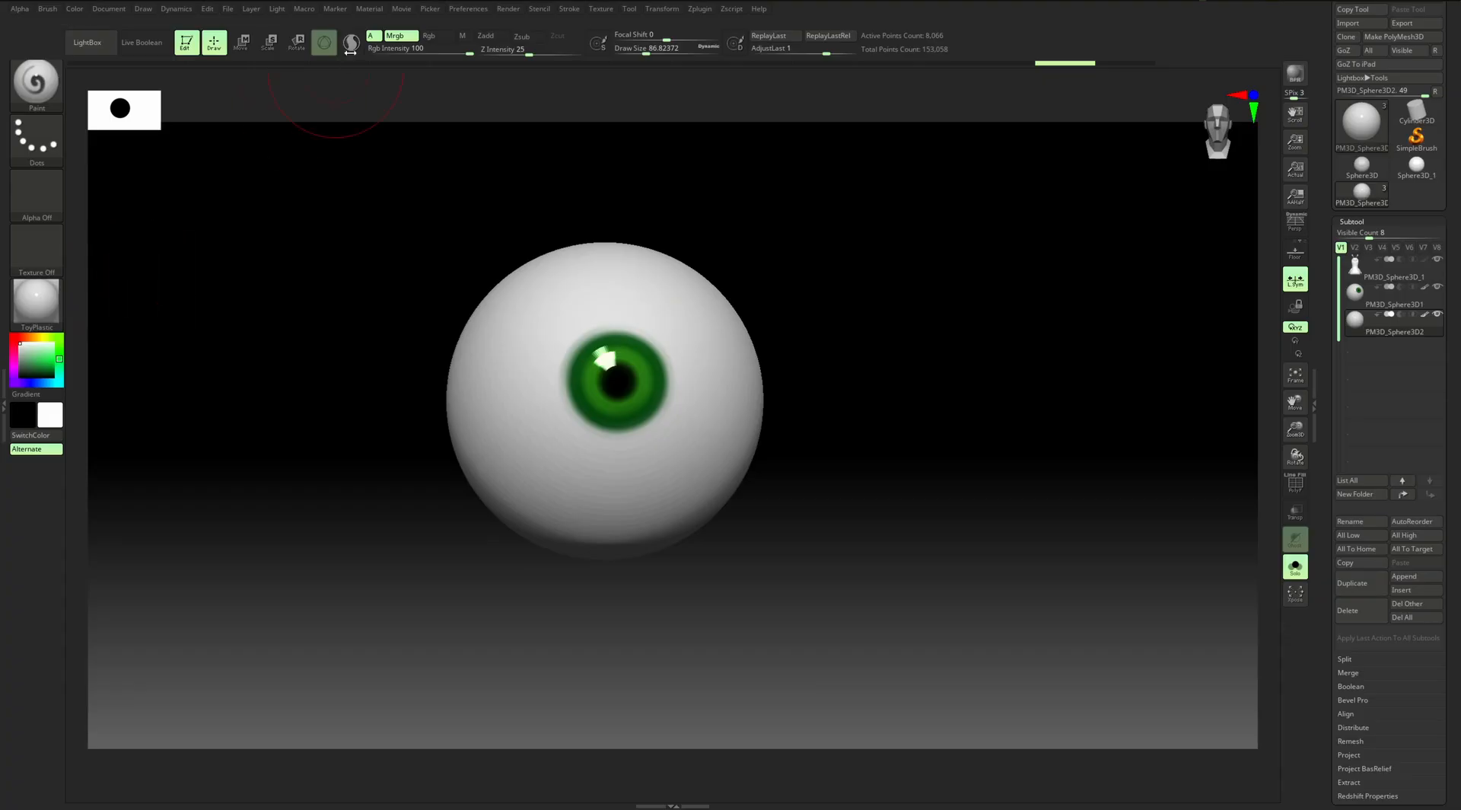
Turn off Mrgb, enable only the material channel (M) and fill the isolated eyeball with ToyPlastic
left_click(410, 38)
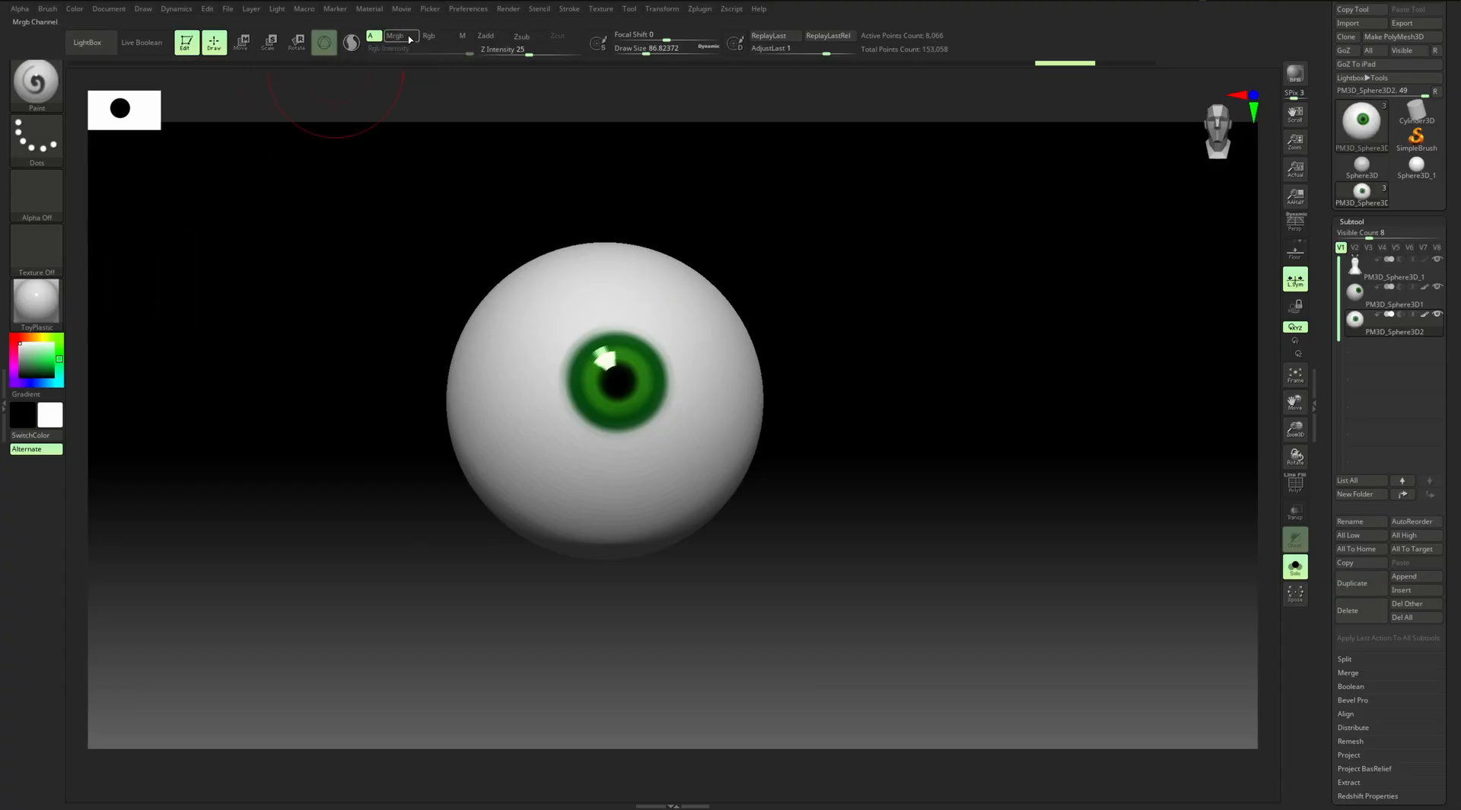
left_click(465, 37)
left_click(440, 37)
left_click(465, 38)
left_click(412, 38)
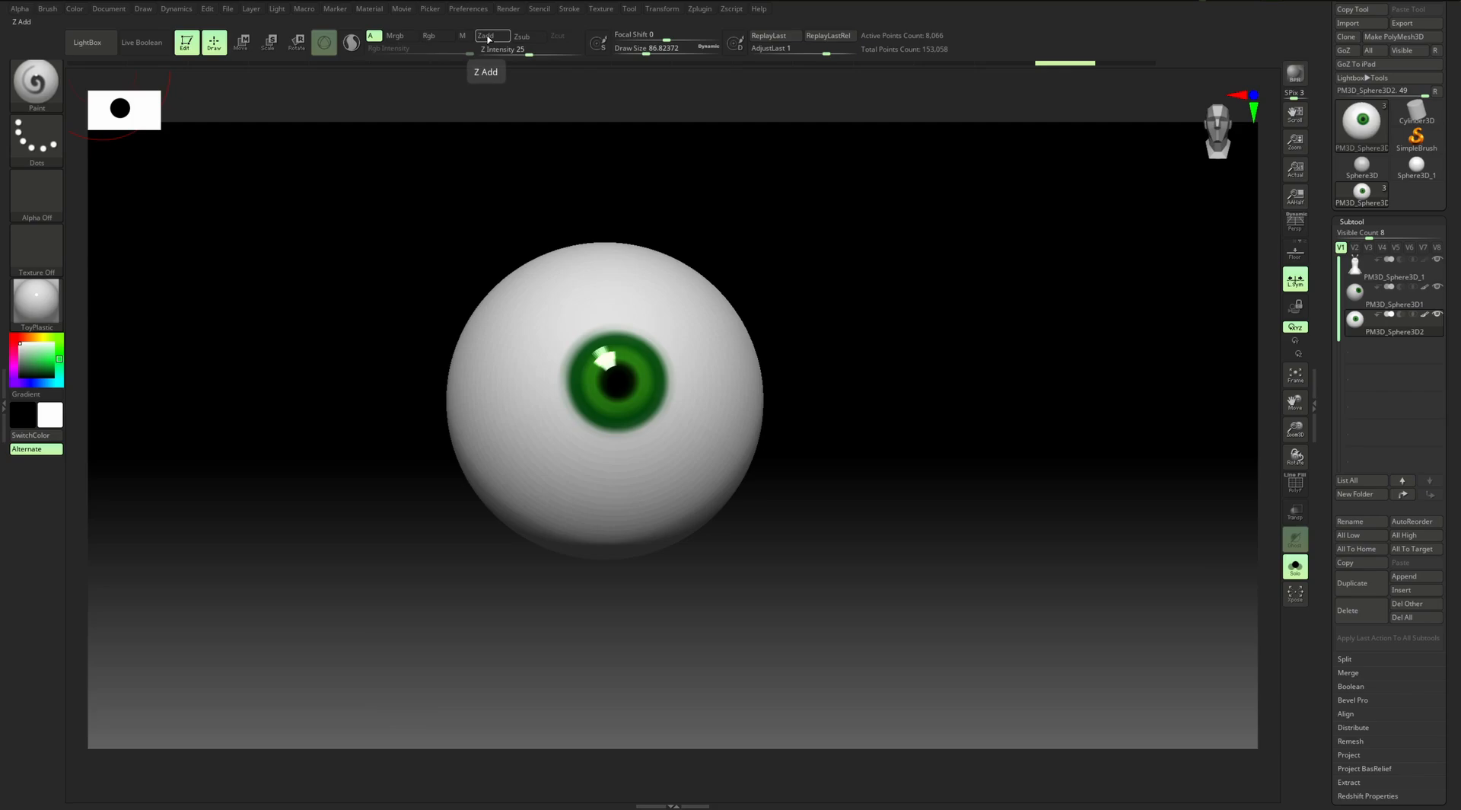
left_click(462, 35)
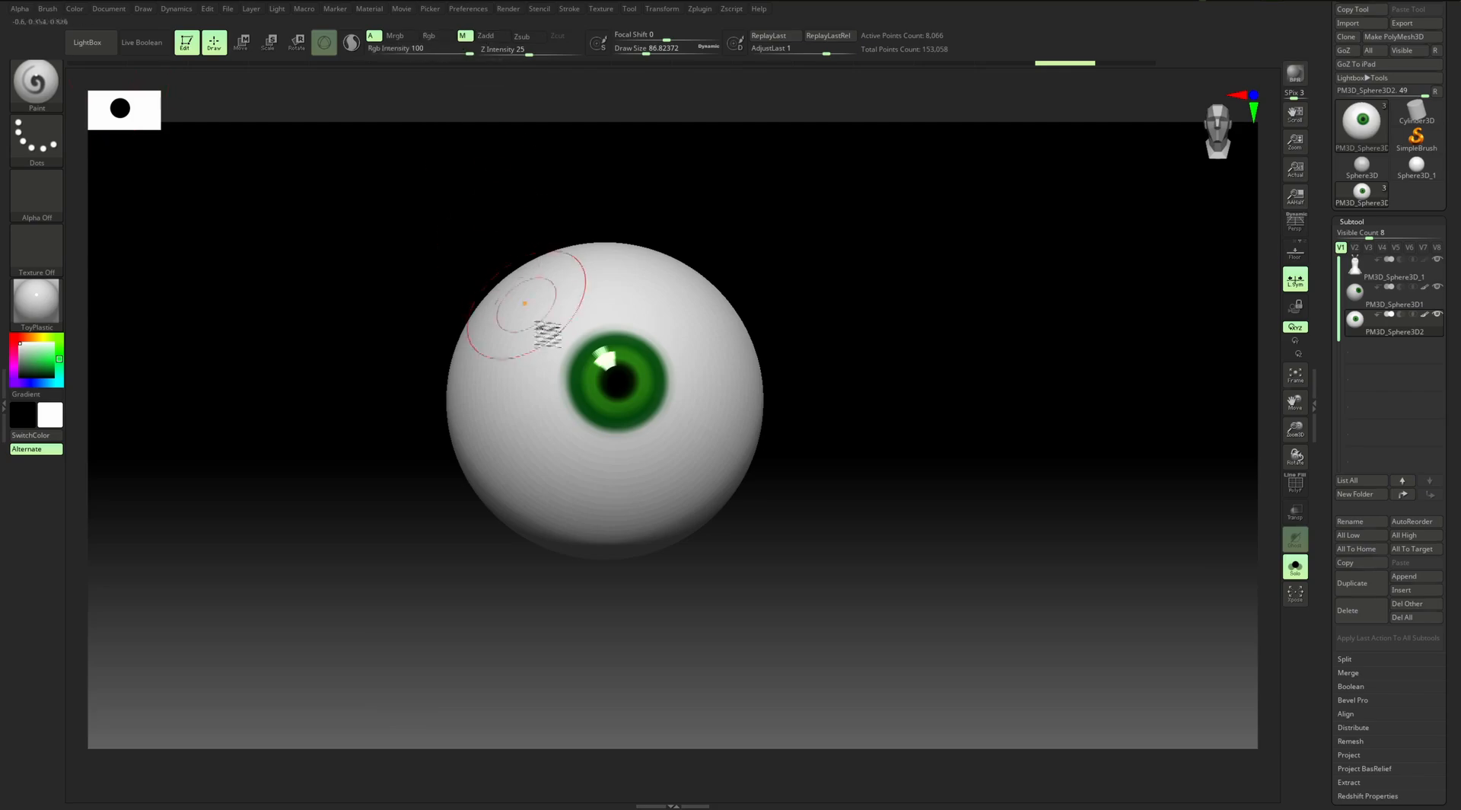
left_click(85, 10)
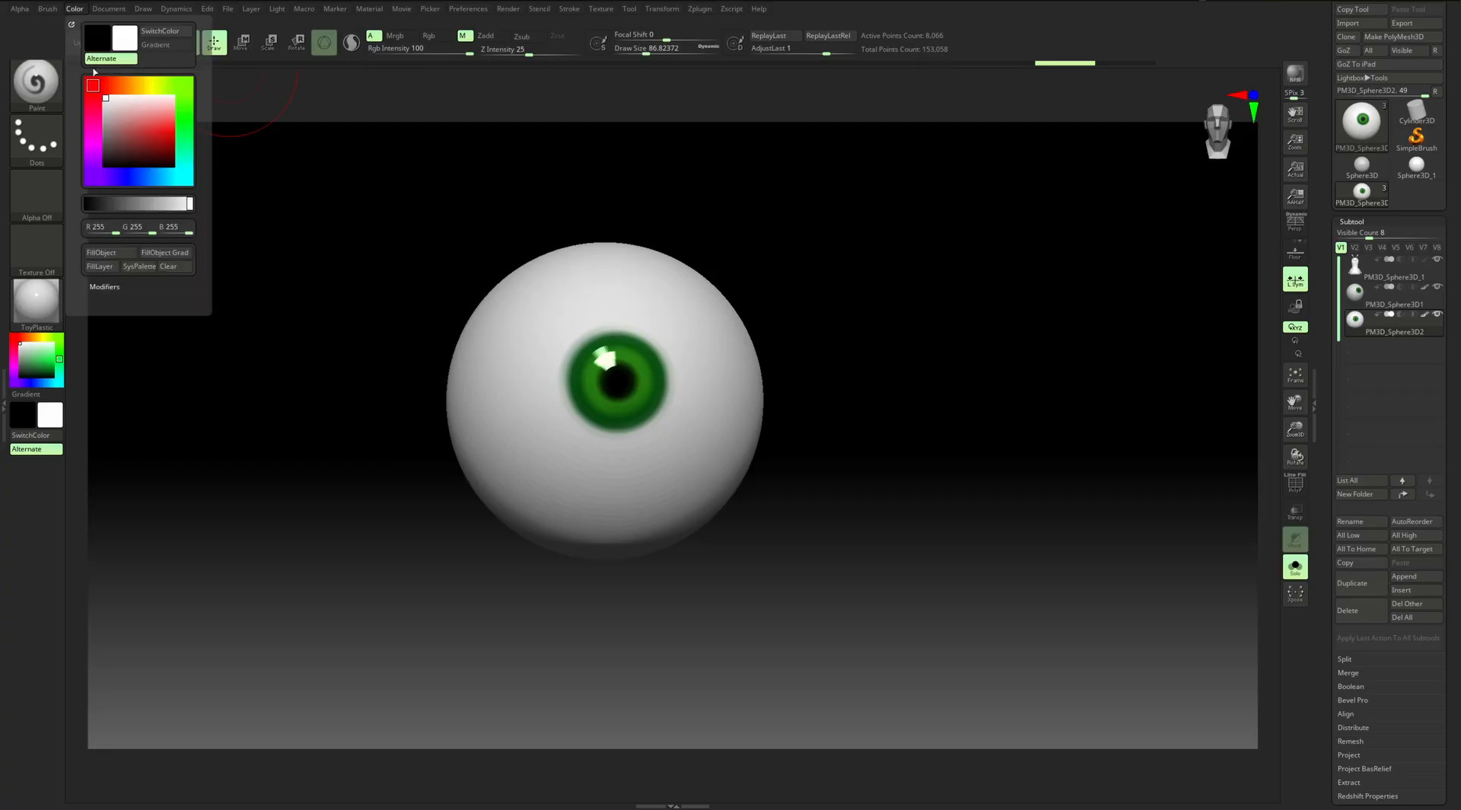
left_click(112, 258)
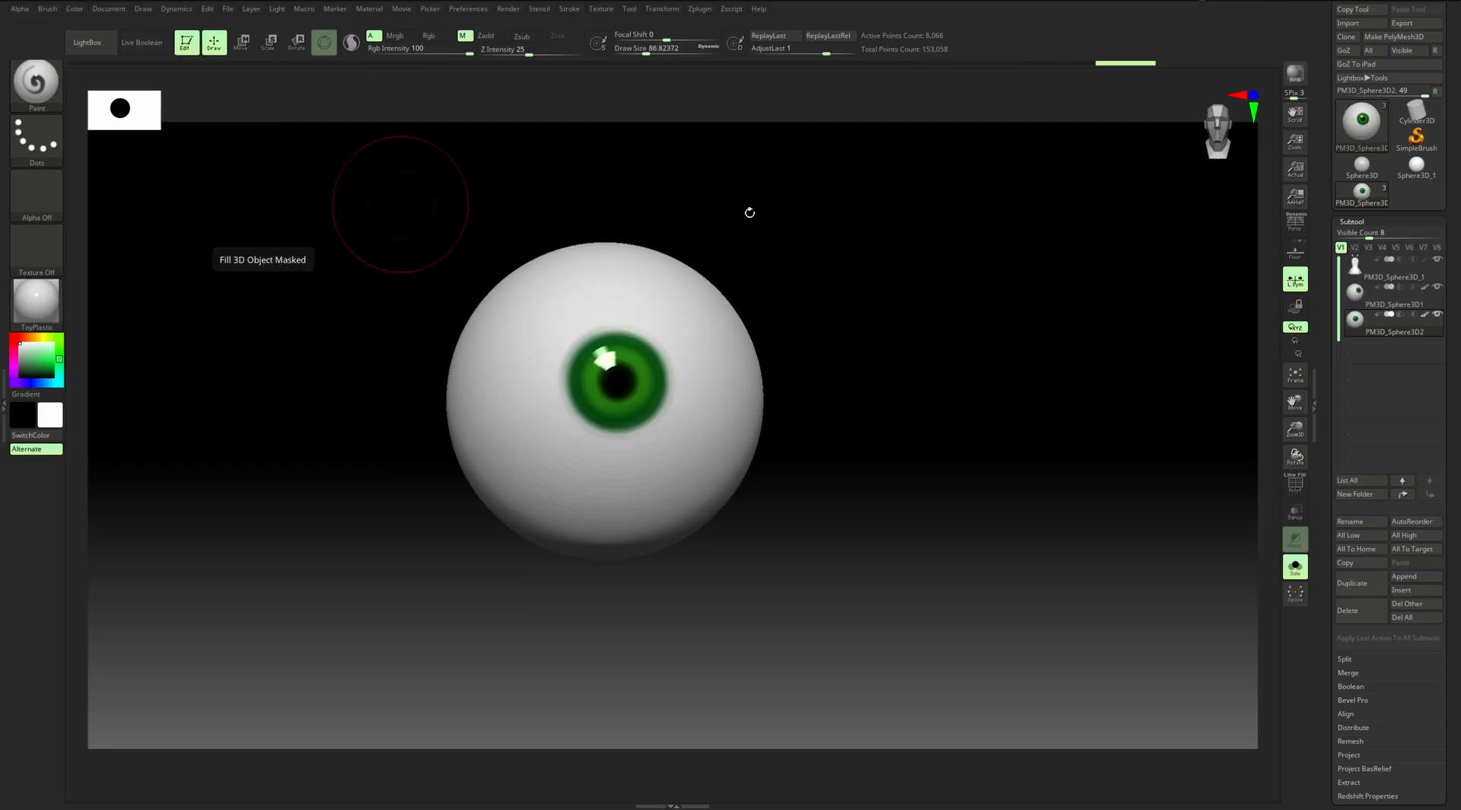
Leave Solo mode and test the eyes' own material by switching the active material to Gold and StartupMaterial
left_click(1296, 567)
left_click_drag(1133, 448, 978, 378, "alt")
left_click(47, 313)
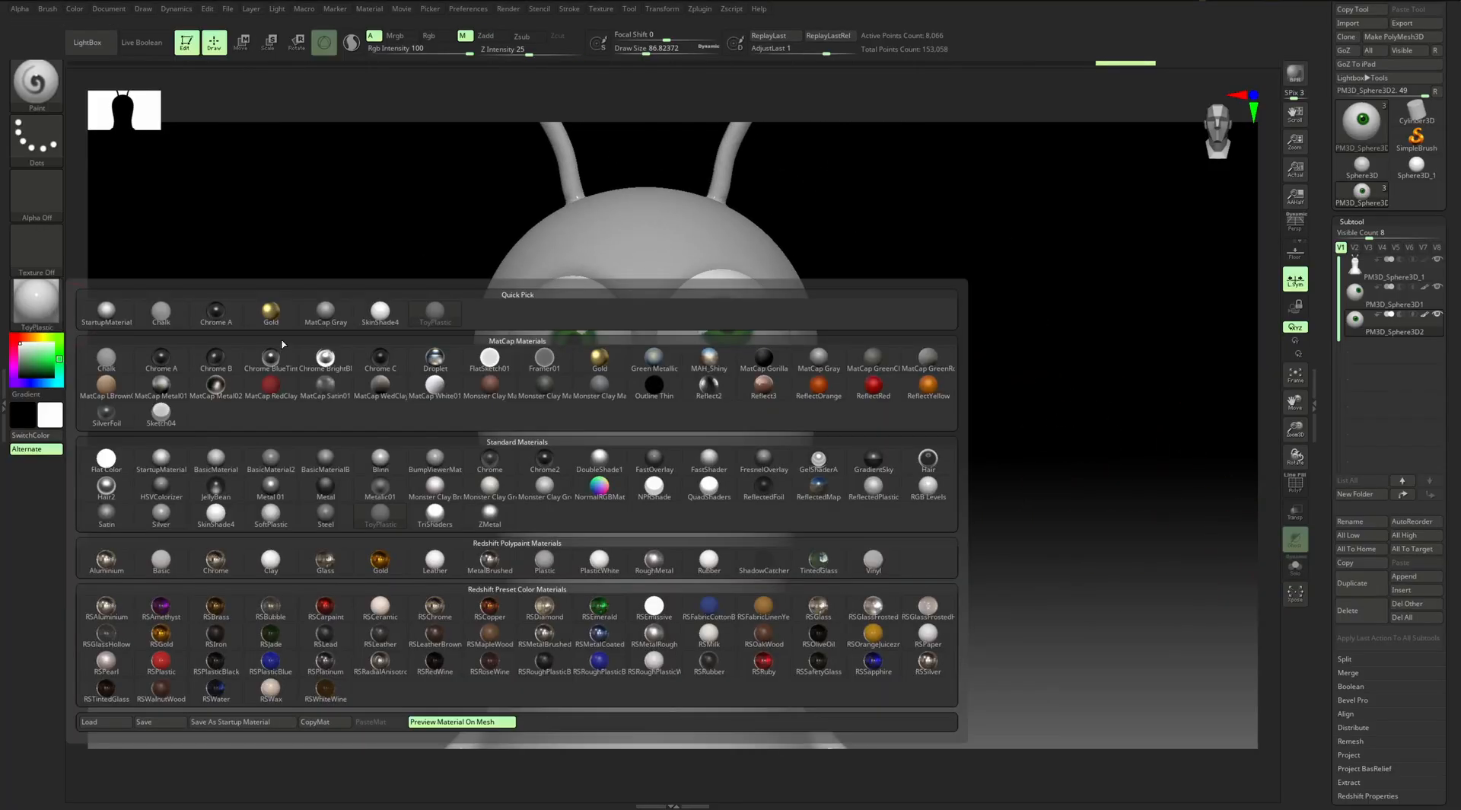
left_click(284, 313)
left_click_drag(284, 312, 876, 423)
left_click(36, 301)
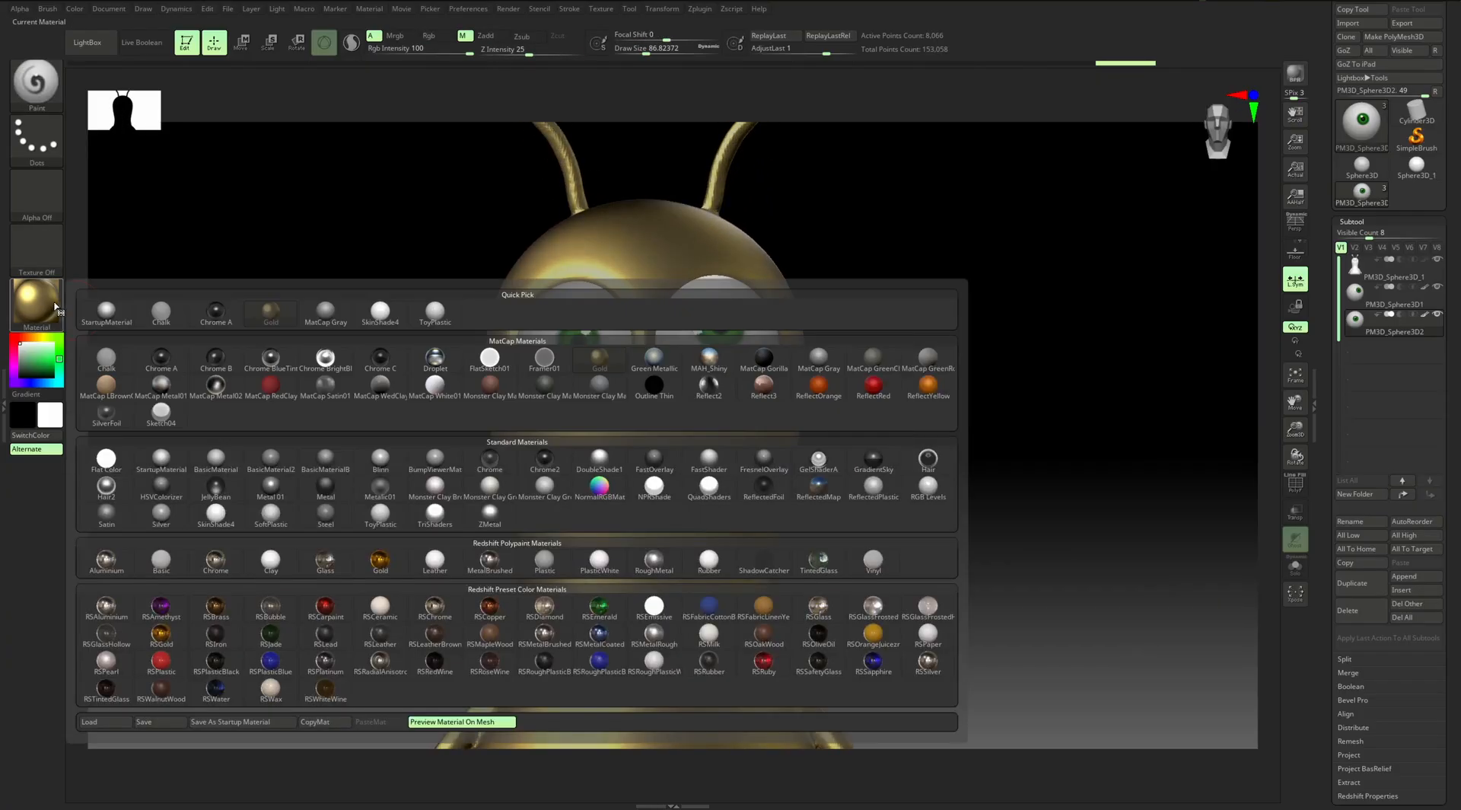
left_click(106, 308)
left_click_drag(883, 472, 705, 441, "alt")
Make SkinShade4 the active material for the alien's body
left_click(38, 302)
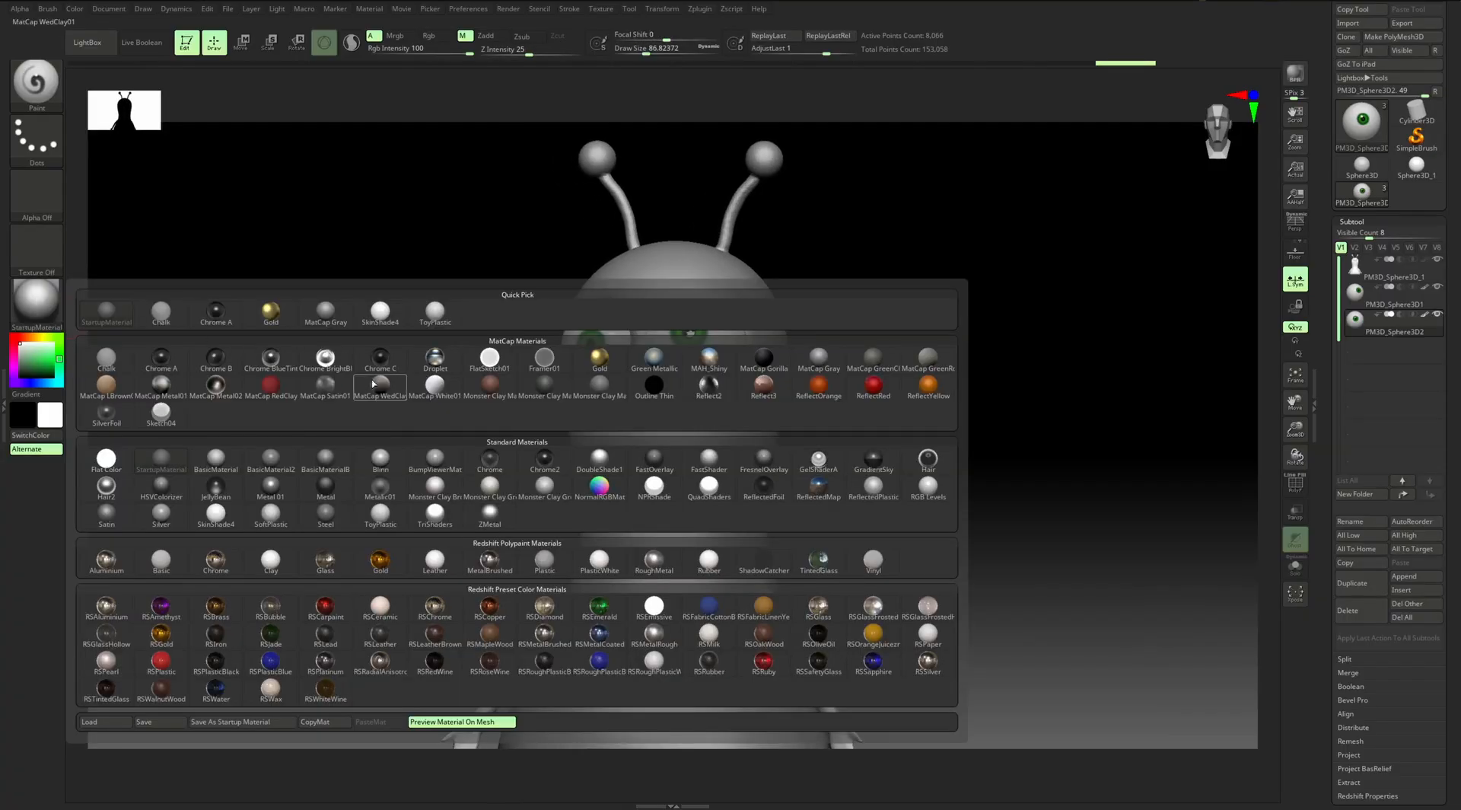
left_click(380, 311)
mouse_move(934, 446)
left_mouse_down("alt")
mouse_move(832, 423)
mouse_move(861, 469)
mouse_move(837, 460)
left_mouse_up("alt")
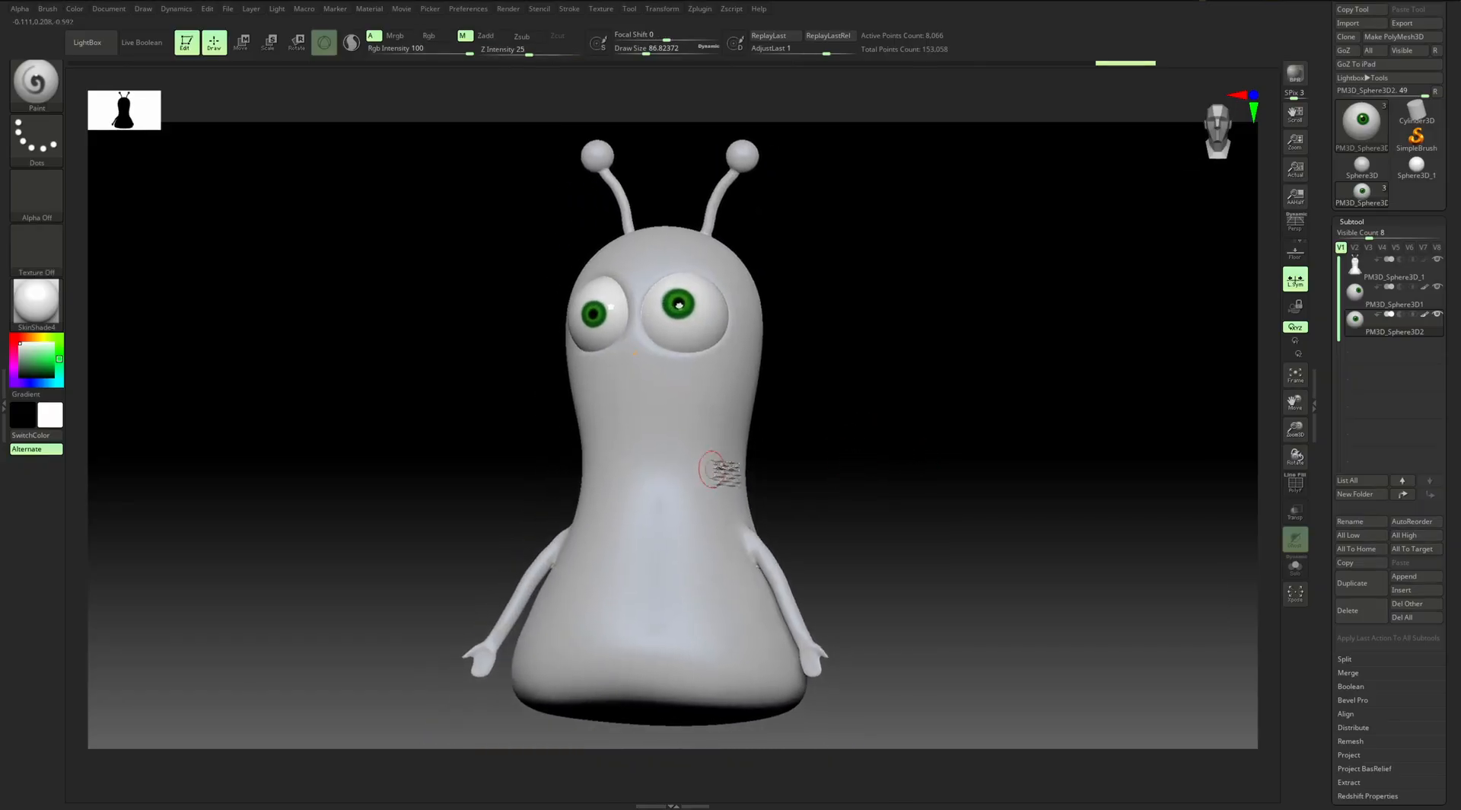
Try green shades on the body and settle on a yellowish lime green (R 150, G 233, B 50) as the active colour
left_click(51, 355)
key("ctrl+f")
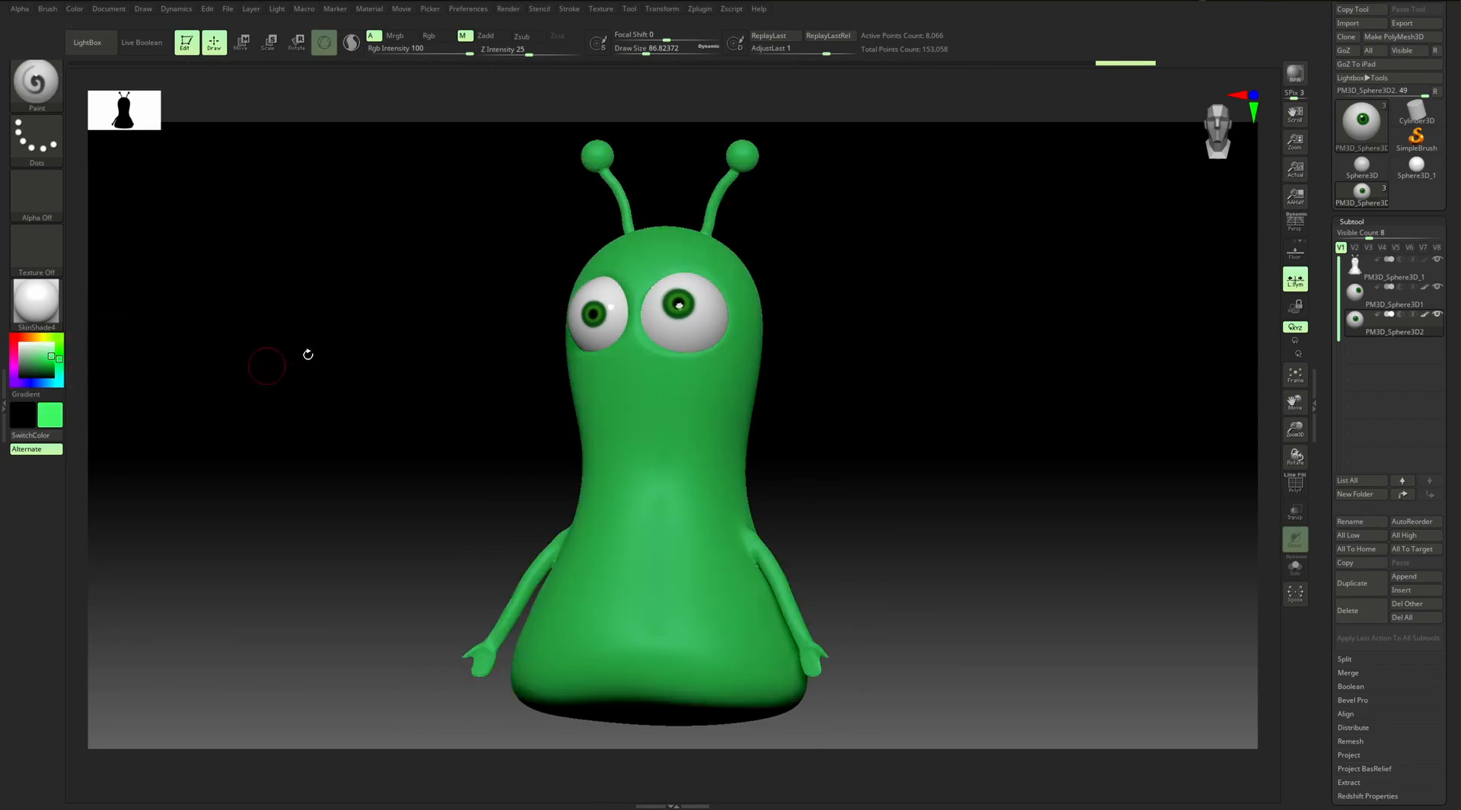
left_click(59, 337)
key("ctrl+f")
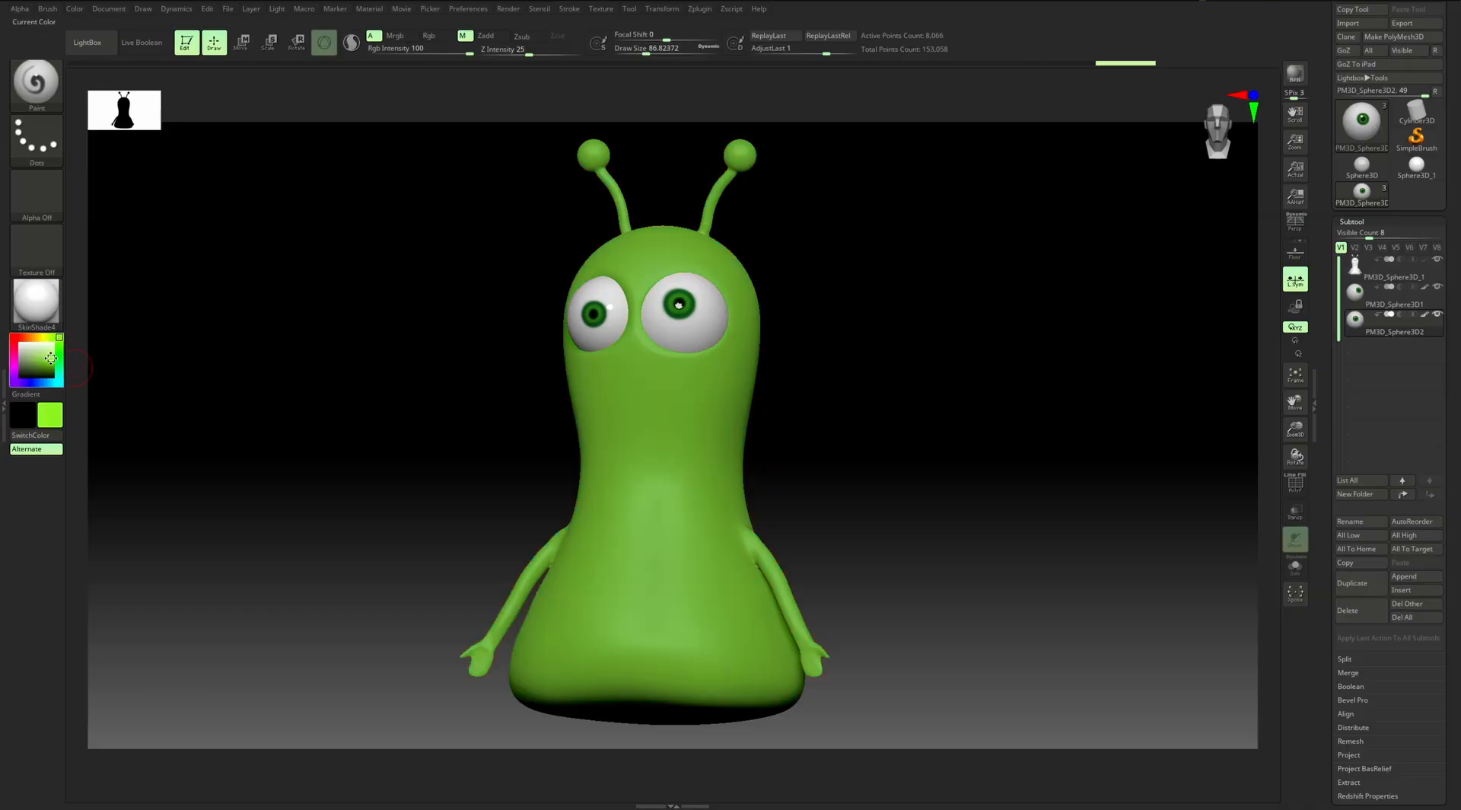
left_click_drag(190, 363, 819, 357)
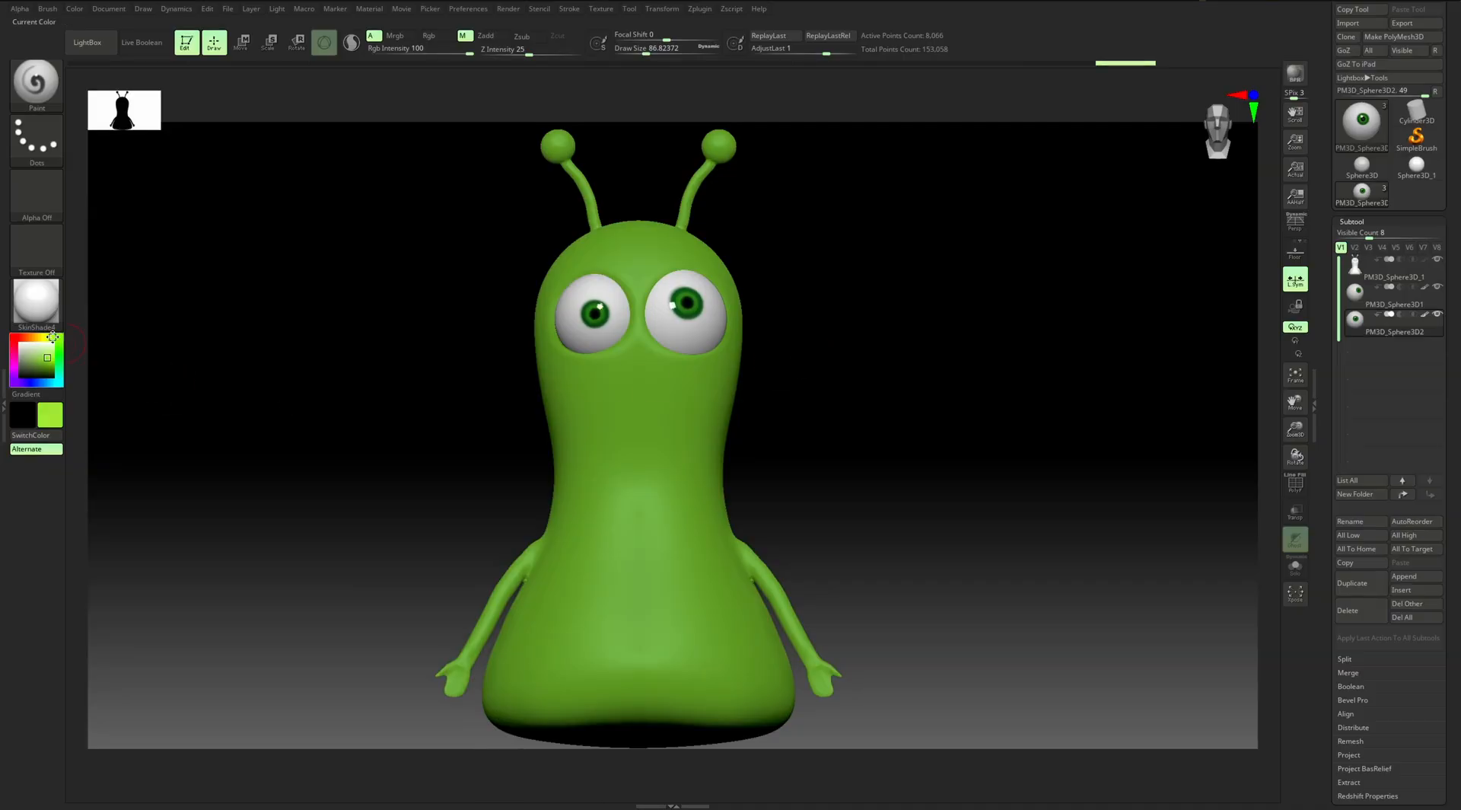
mouse_move(829, 405)
left_mouse_down()
mouse_move(844, 431)
mouse_move(828, 411)
left_mouse_up()
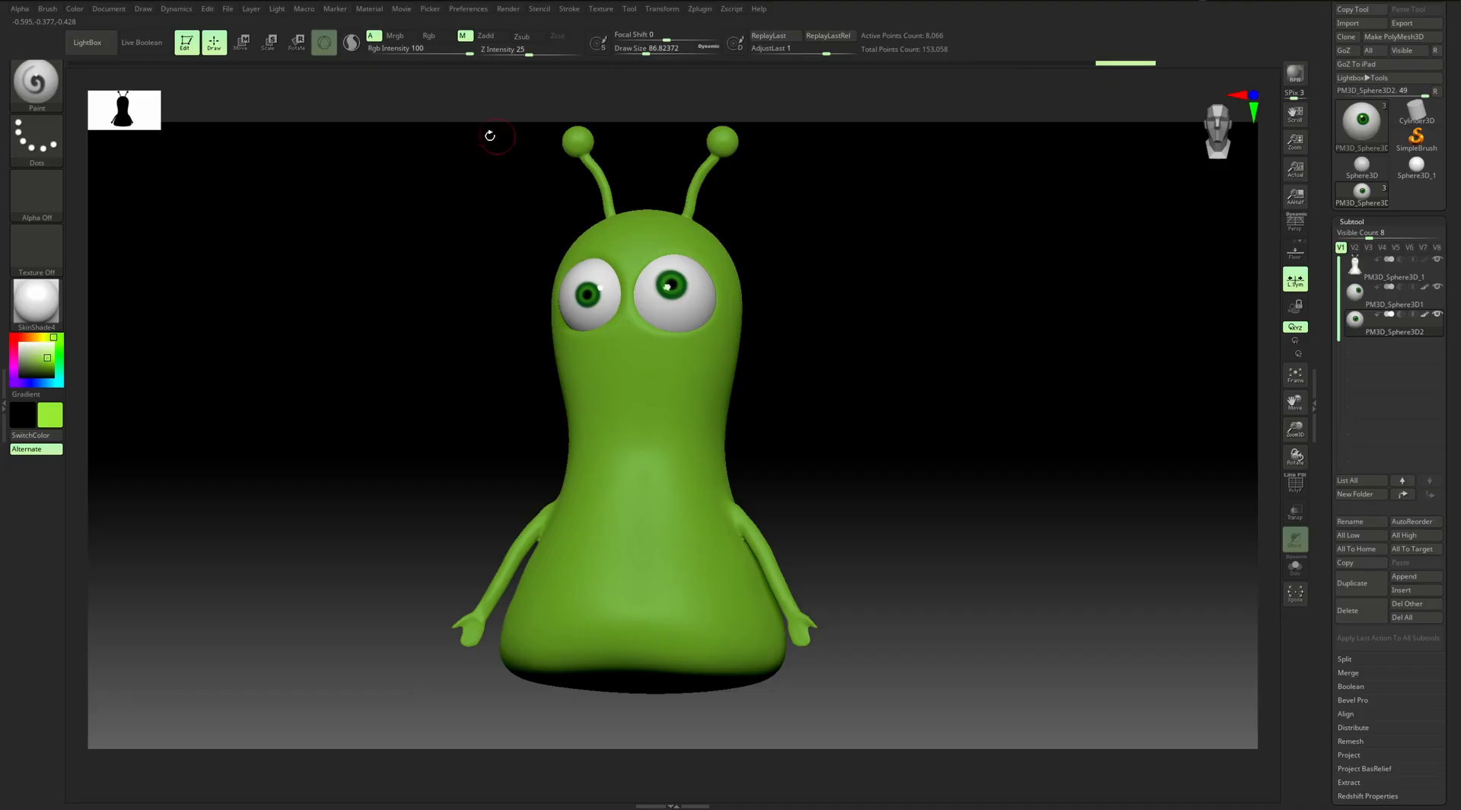
Turn on the Mrgb channel, try filling the active eyeball with the lime green and SkinShade4, and undo the fill
left_click(401, 36)
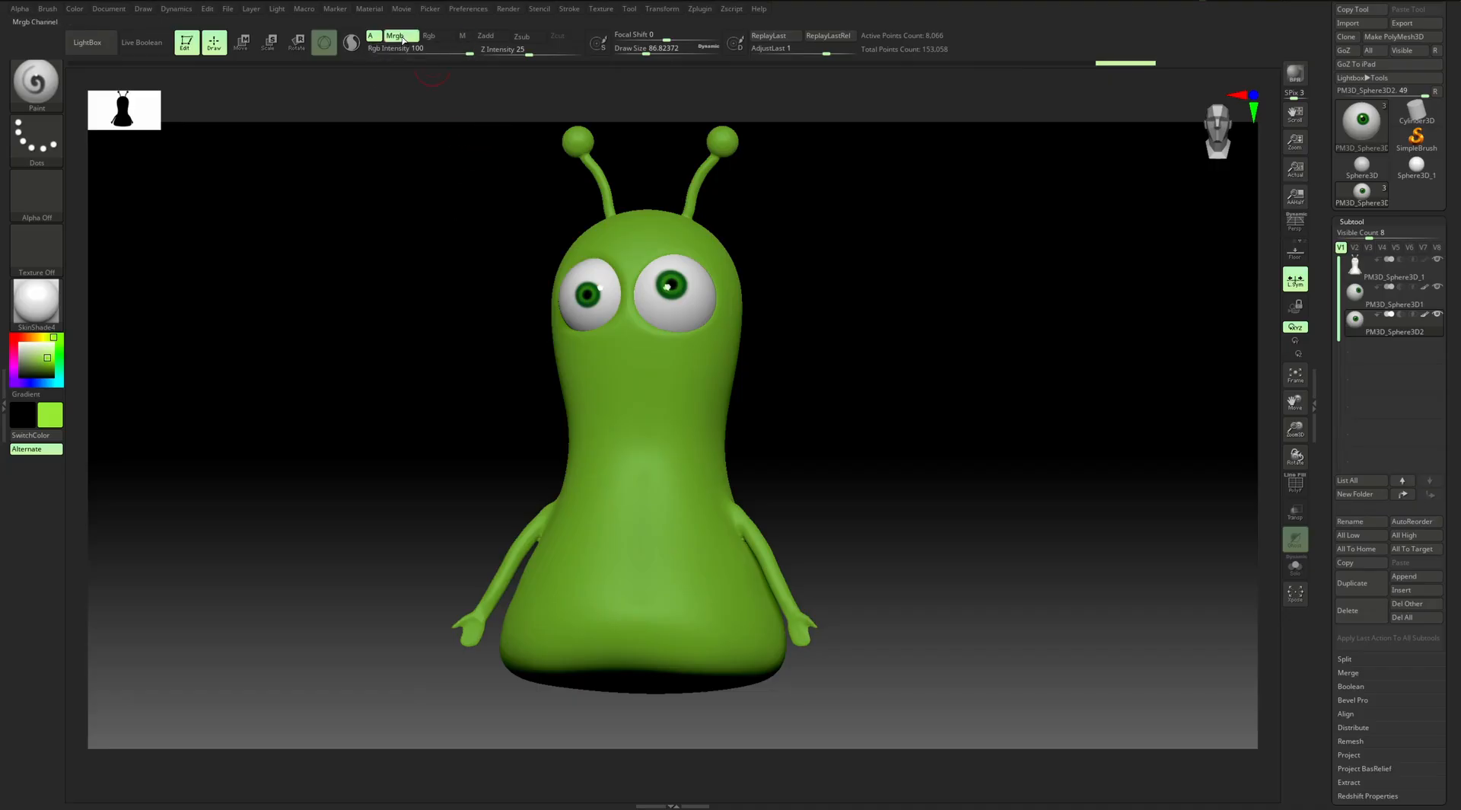
left_click(73, 9)
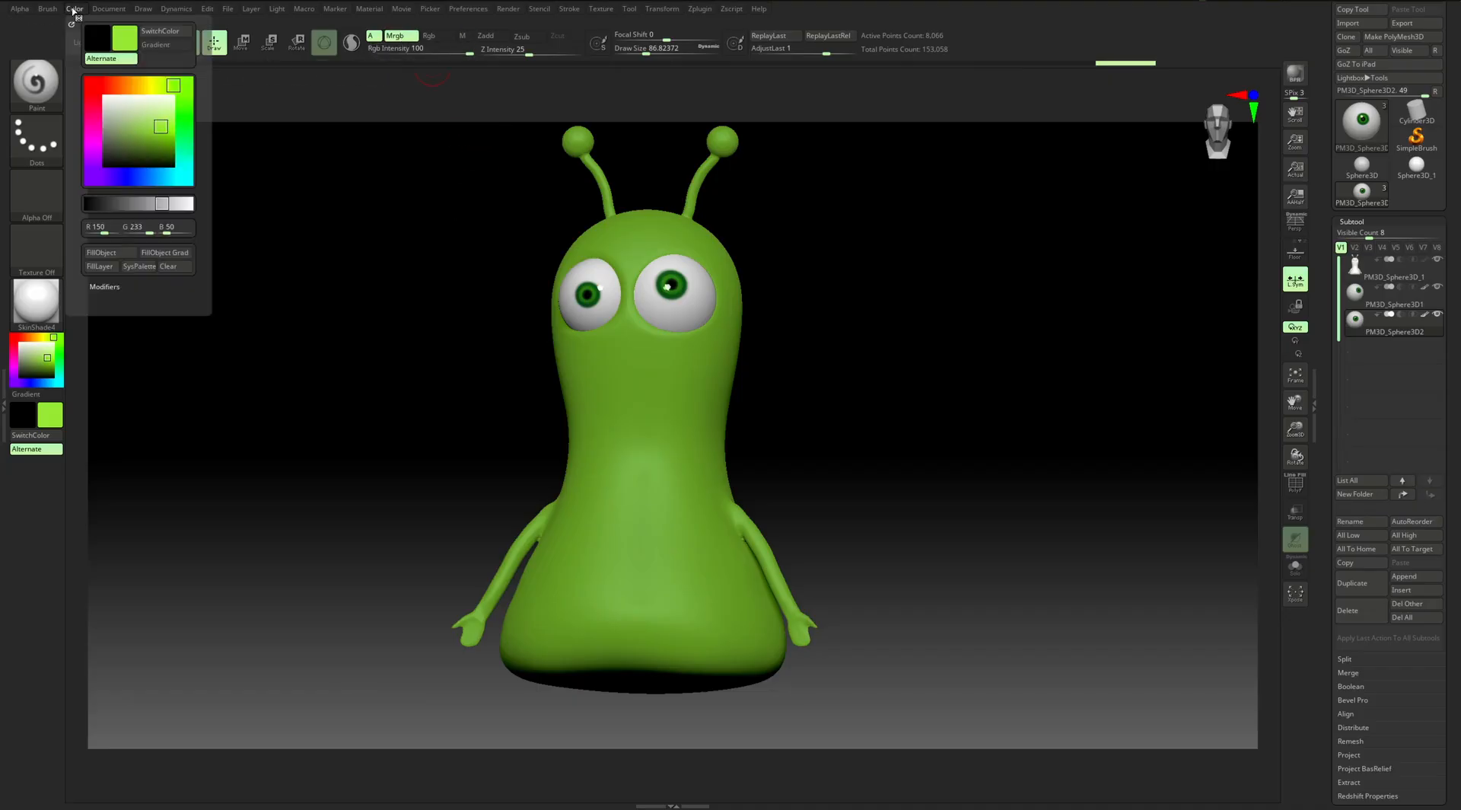
left_click(101, 252)
key("ctrl")
key("ctrl+z")
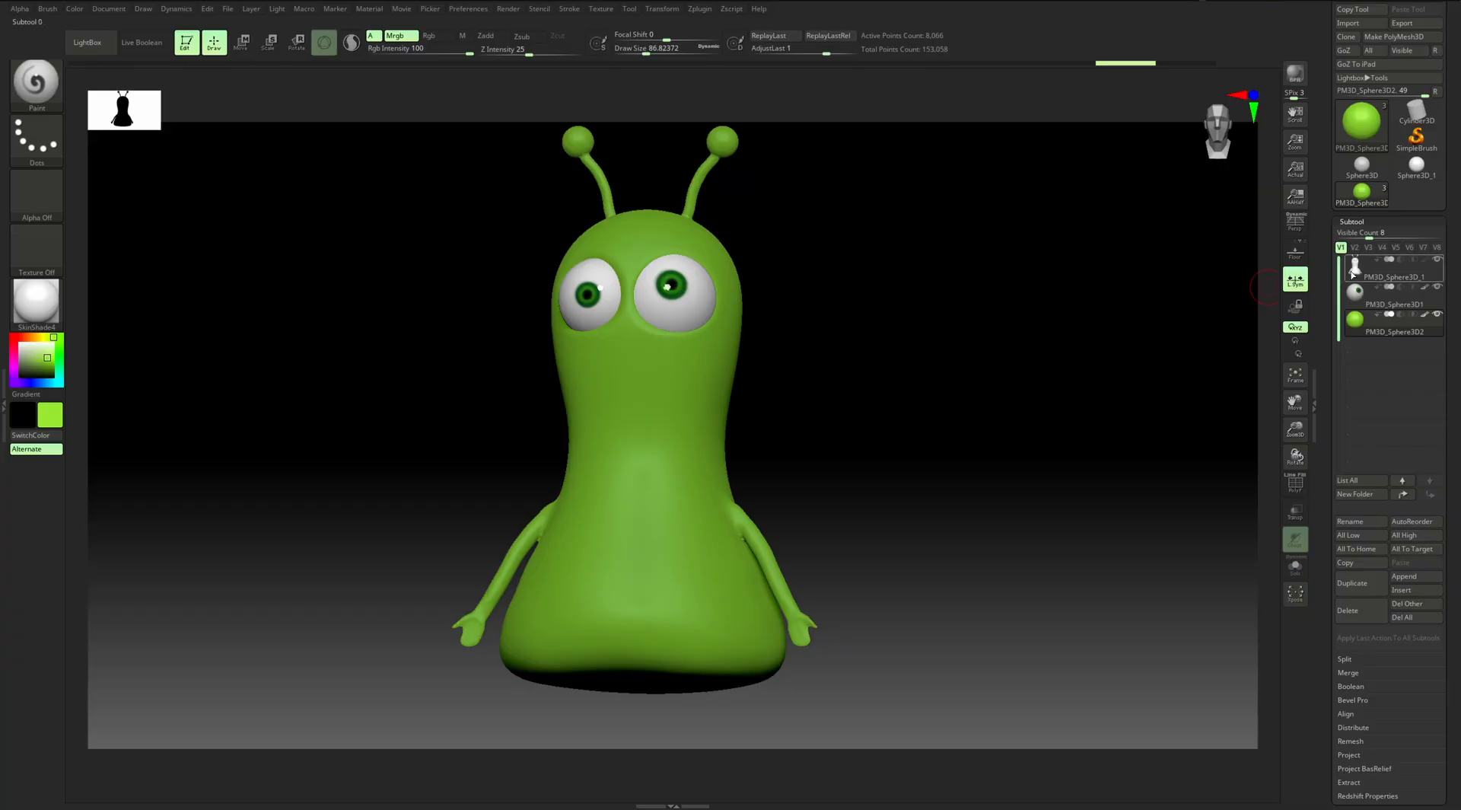
Make the body the active subtool and fill it with both the lime green colour and the SkinShade4 material
left_click(1363, 273)
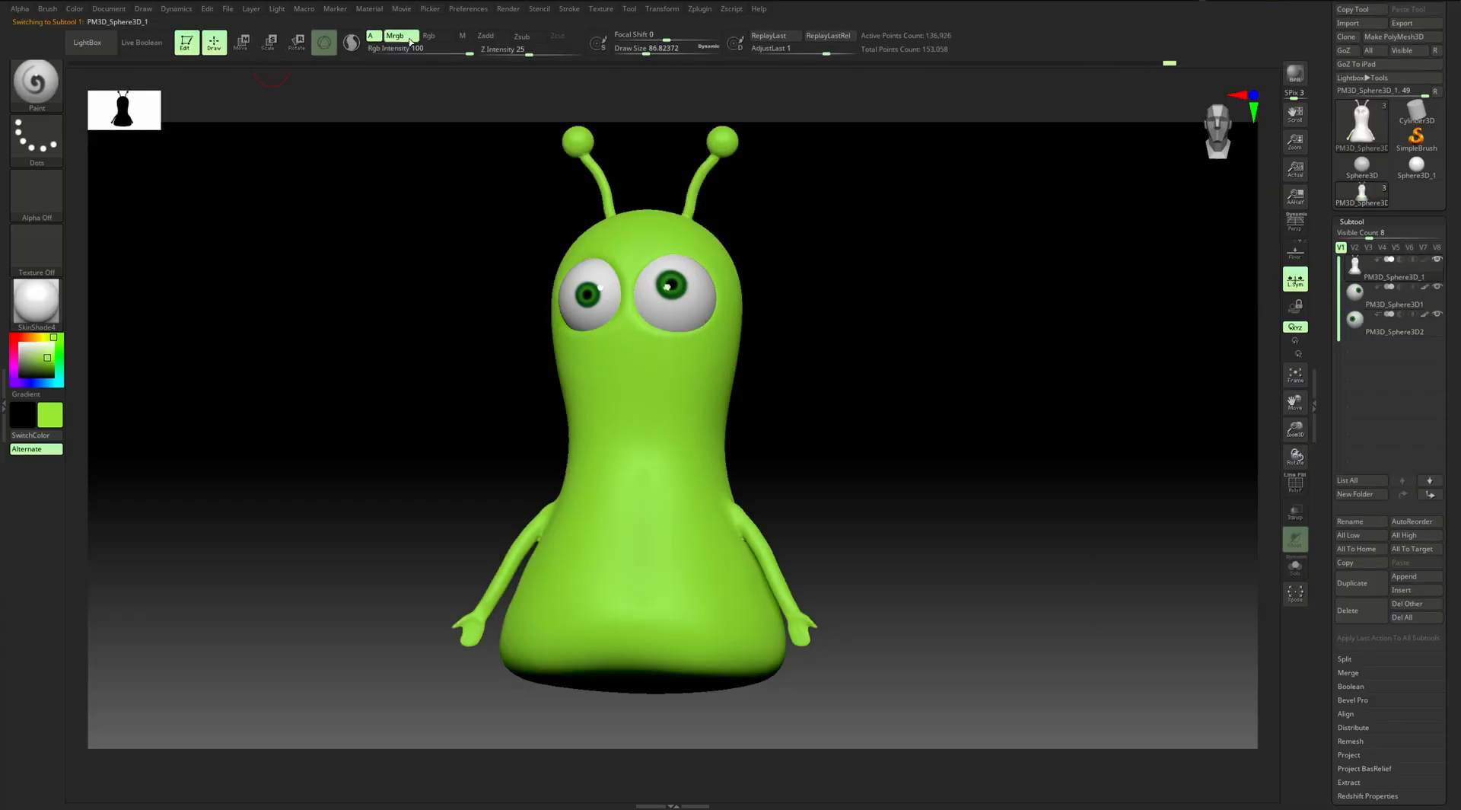
left_click(79, 10)
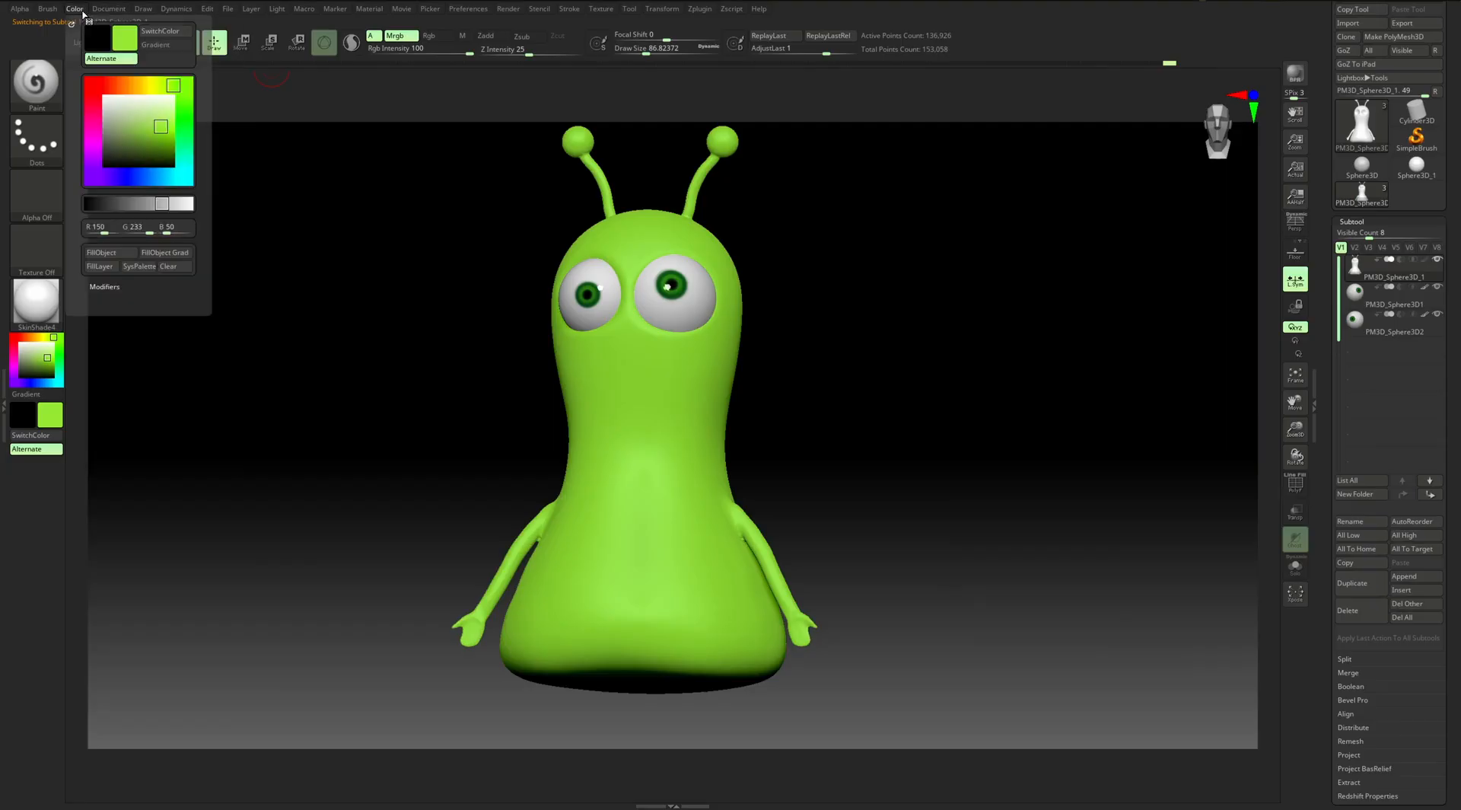
left_click(111, 253)
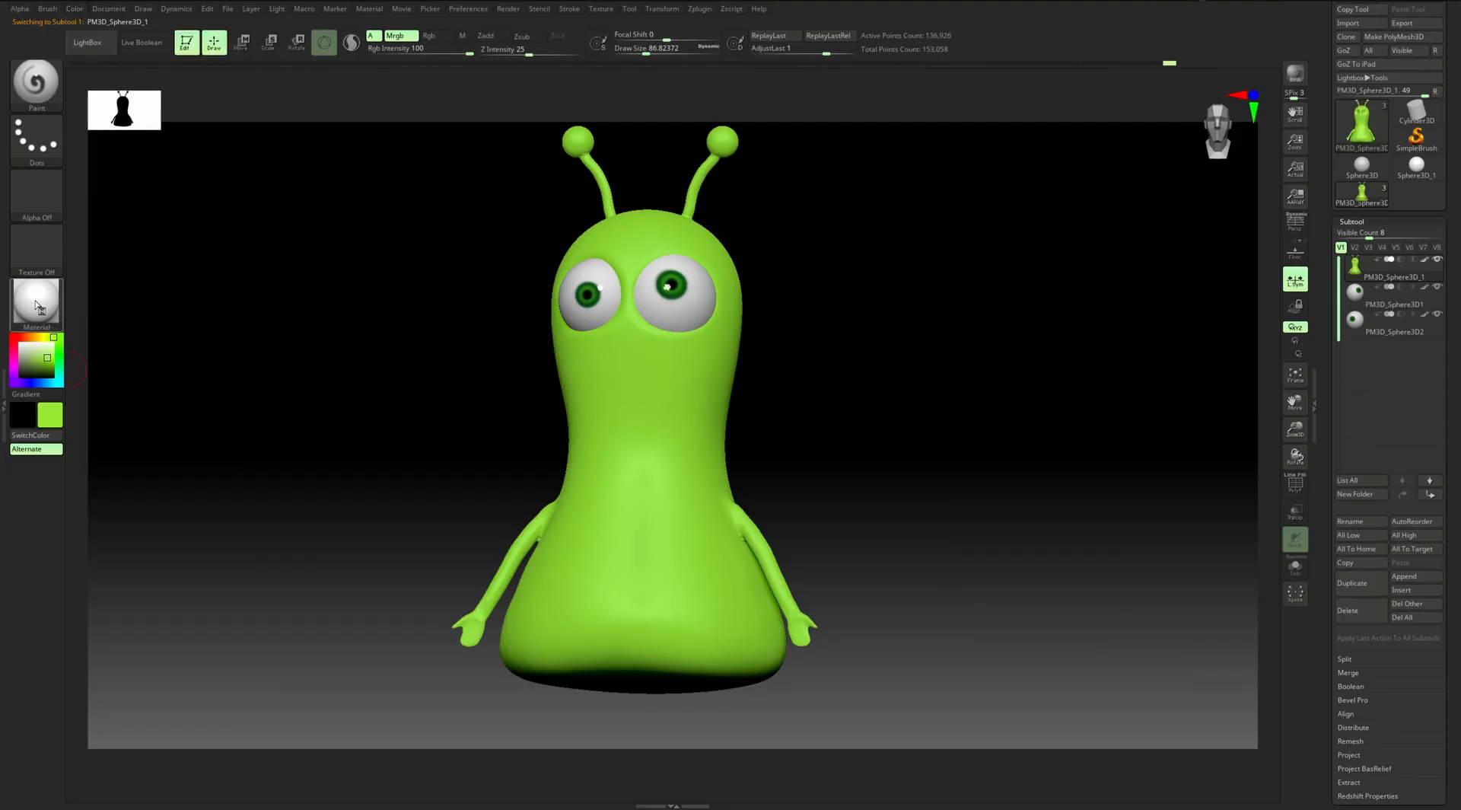
Switch the active material to Gold to test the body's filled material, and set it back to SkinShade4
left_click(36, 307)
left_click(285, 318)
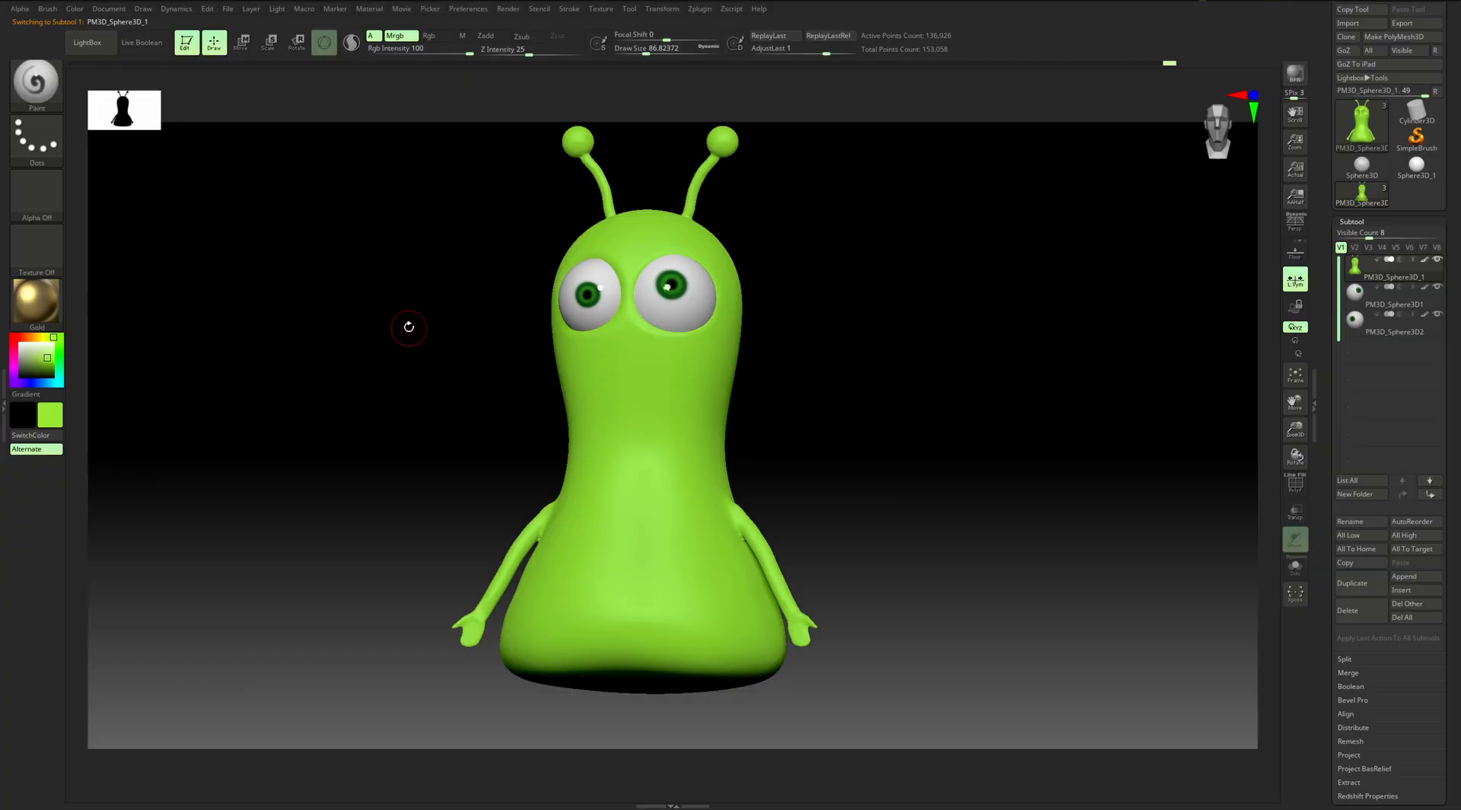
left_click(37, 306)
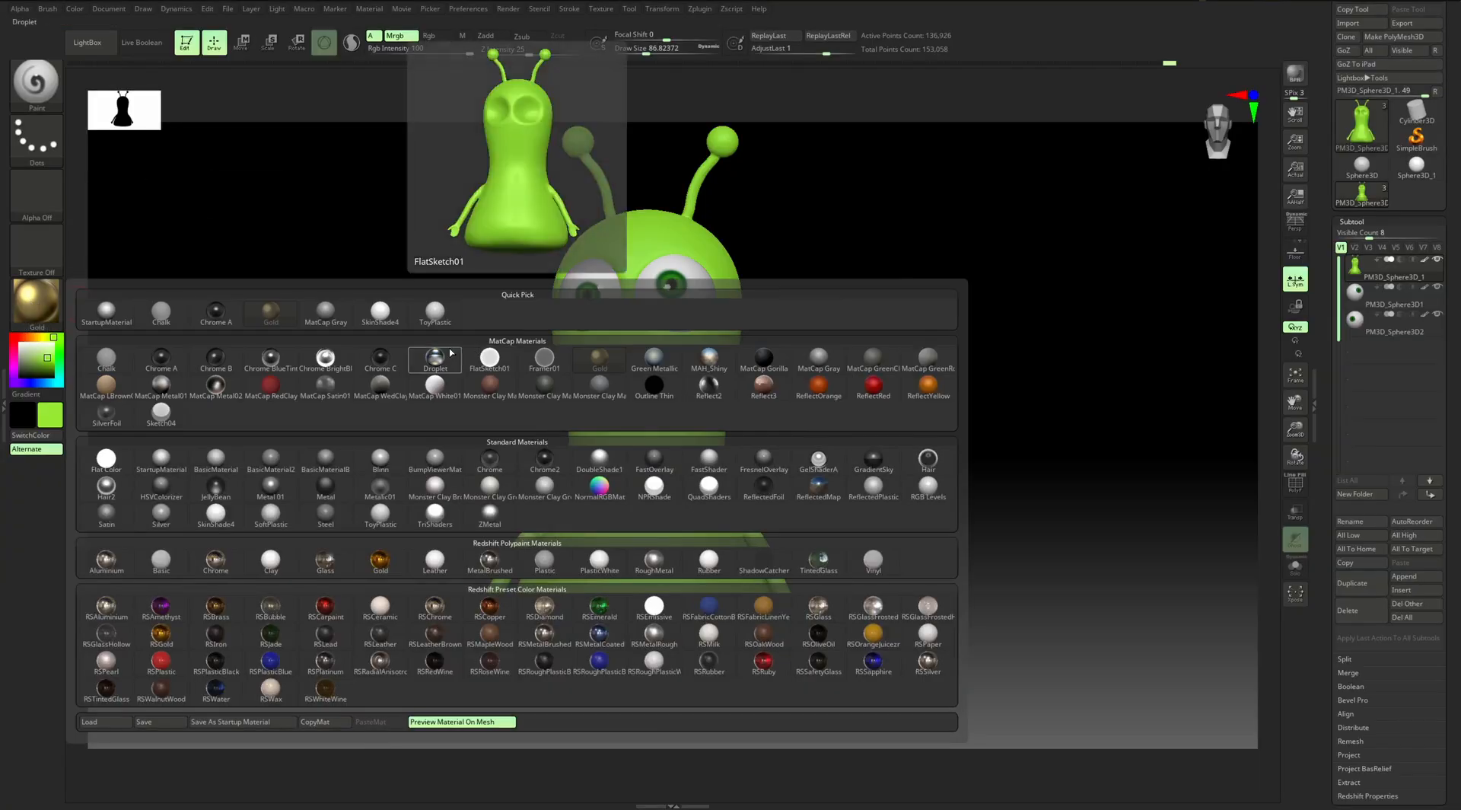
left_click(381, 312)
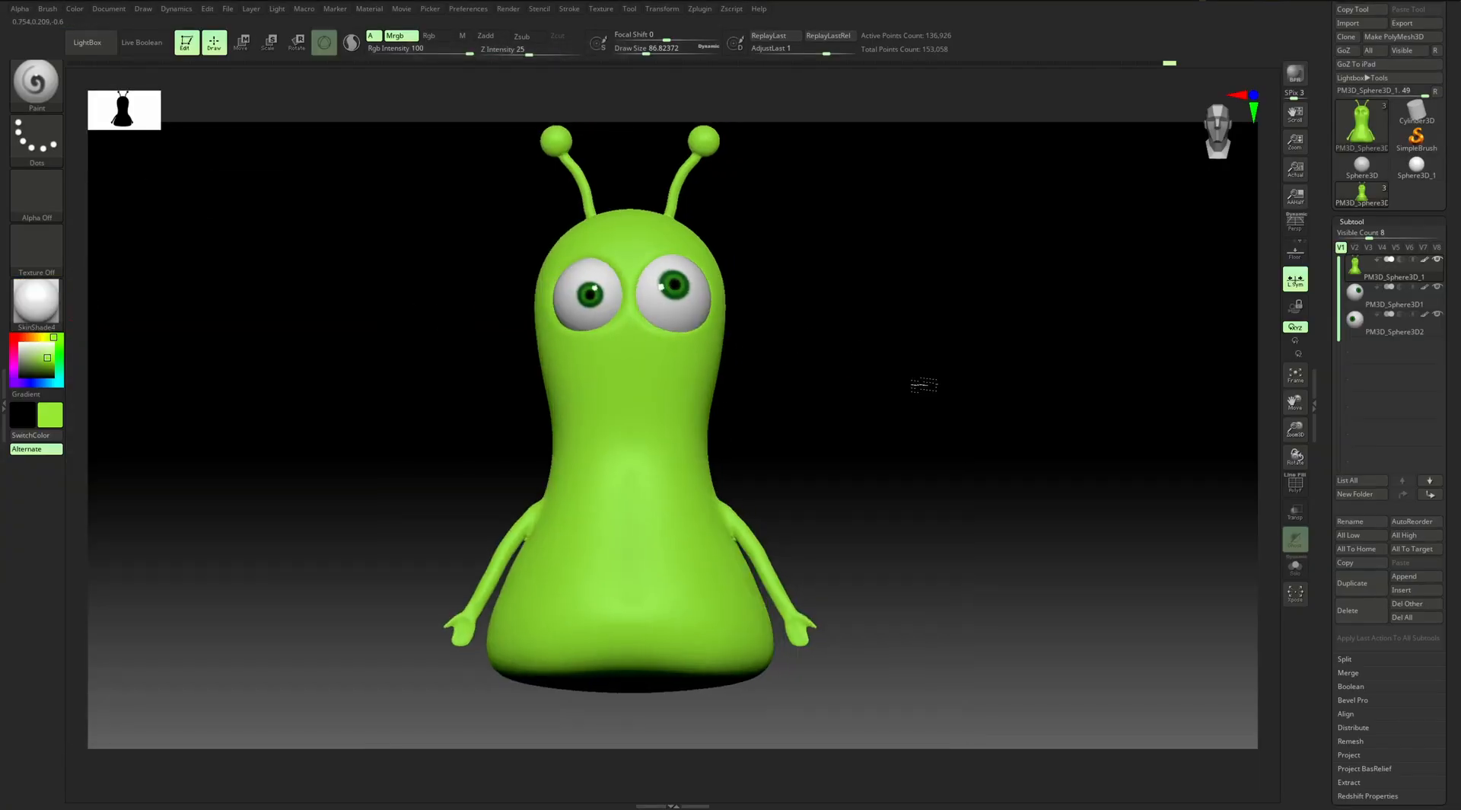
Examine the finished alien from the front, showing the body's polygroups with Polyframe and hiding them again
mouse_move(866, 401)
left_mouse_down()
mouse_move(822, 408)
mouse_move(838, 417)
left_mouse_up()
key("shift+f")
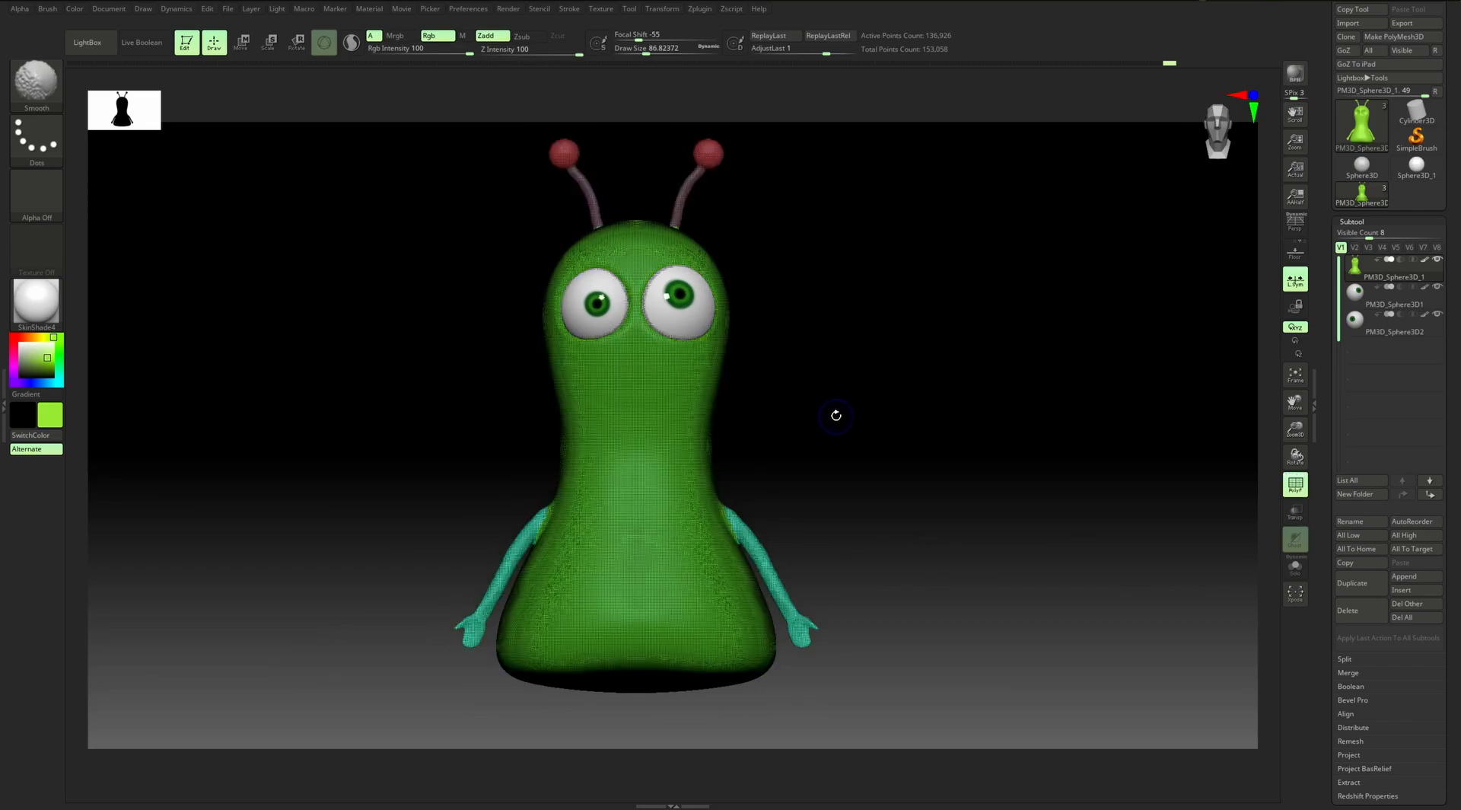
key("shift+f")
left_click_drag(822, 359, 824, 369)
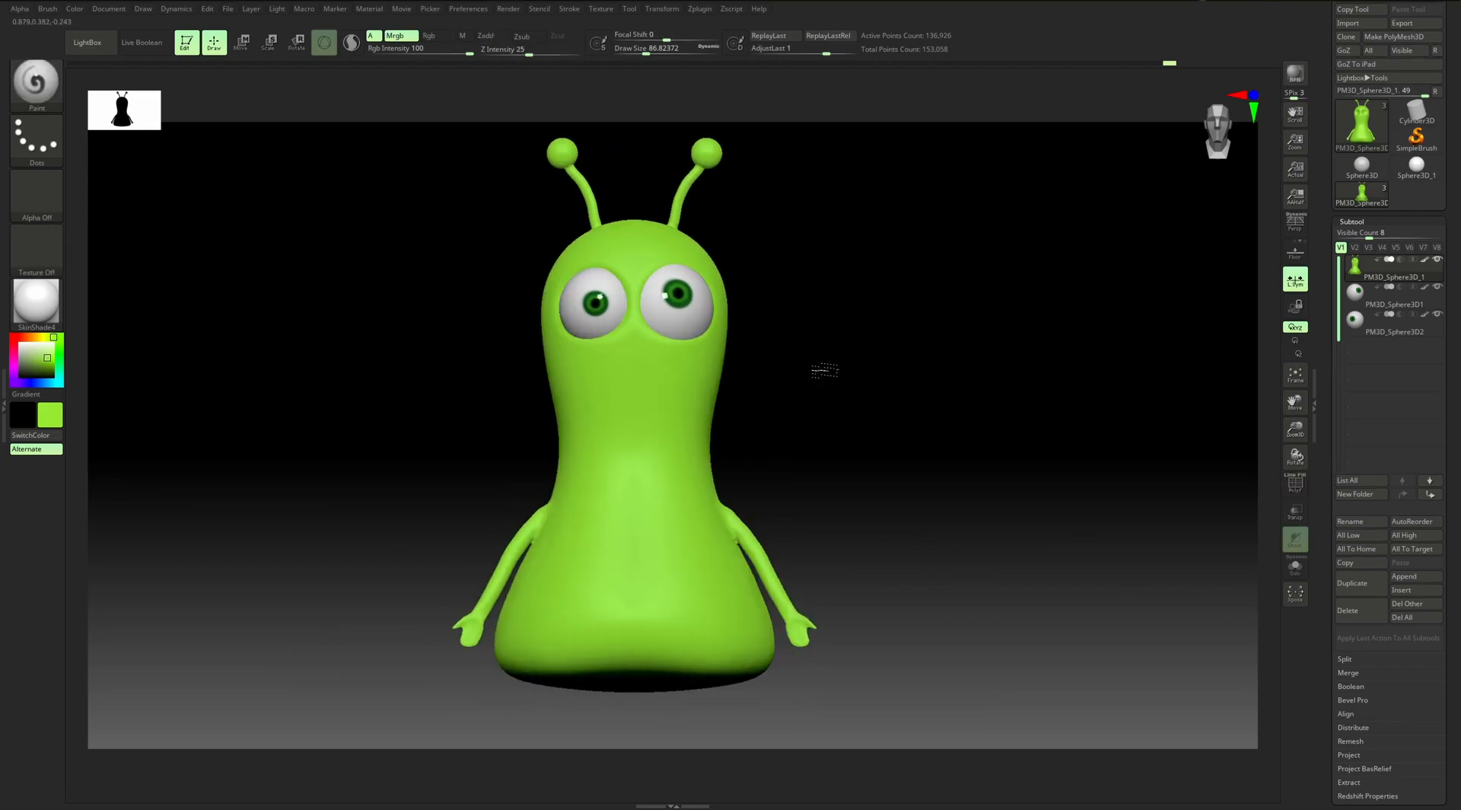
left_click_drag(766, 451, 841, 408)
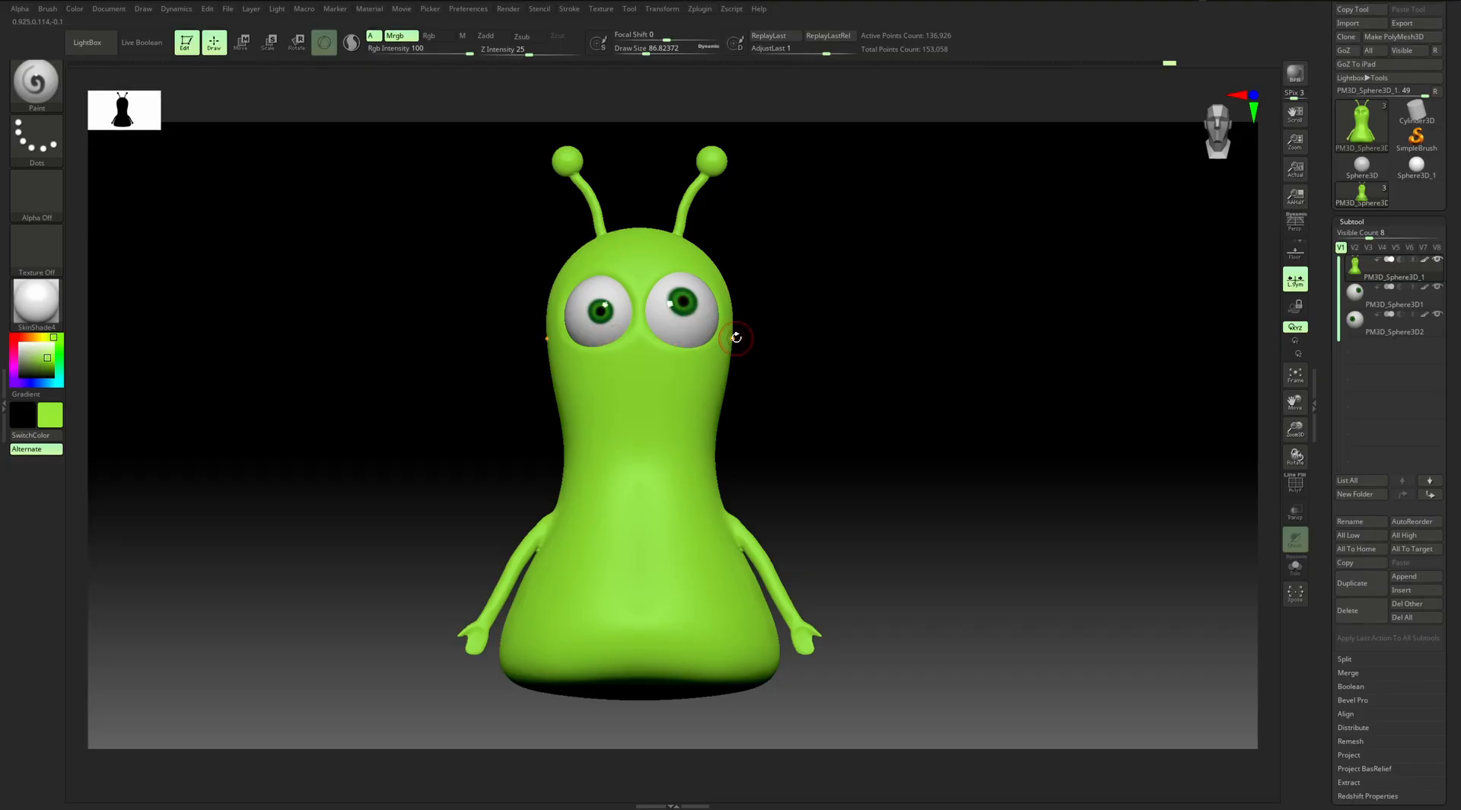
Try deforming the body with the Move brush at a draw size of about 846, undoing every stroke
key("b")
key("m")
key("v")
key("s")
mouse_move(683, 342)
left_mouse_down()
mouse_move(747, 349)
mouse_move(704, 320)
mouse_move(663, 332)
left_mouse_up()
key("ctrl+z")
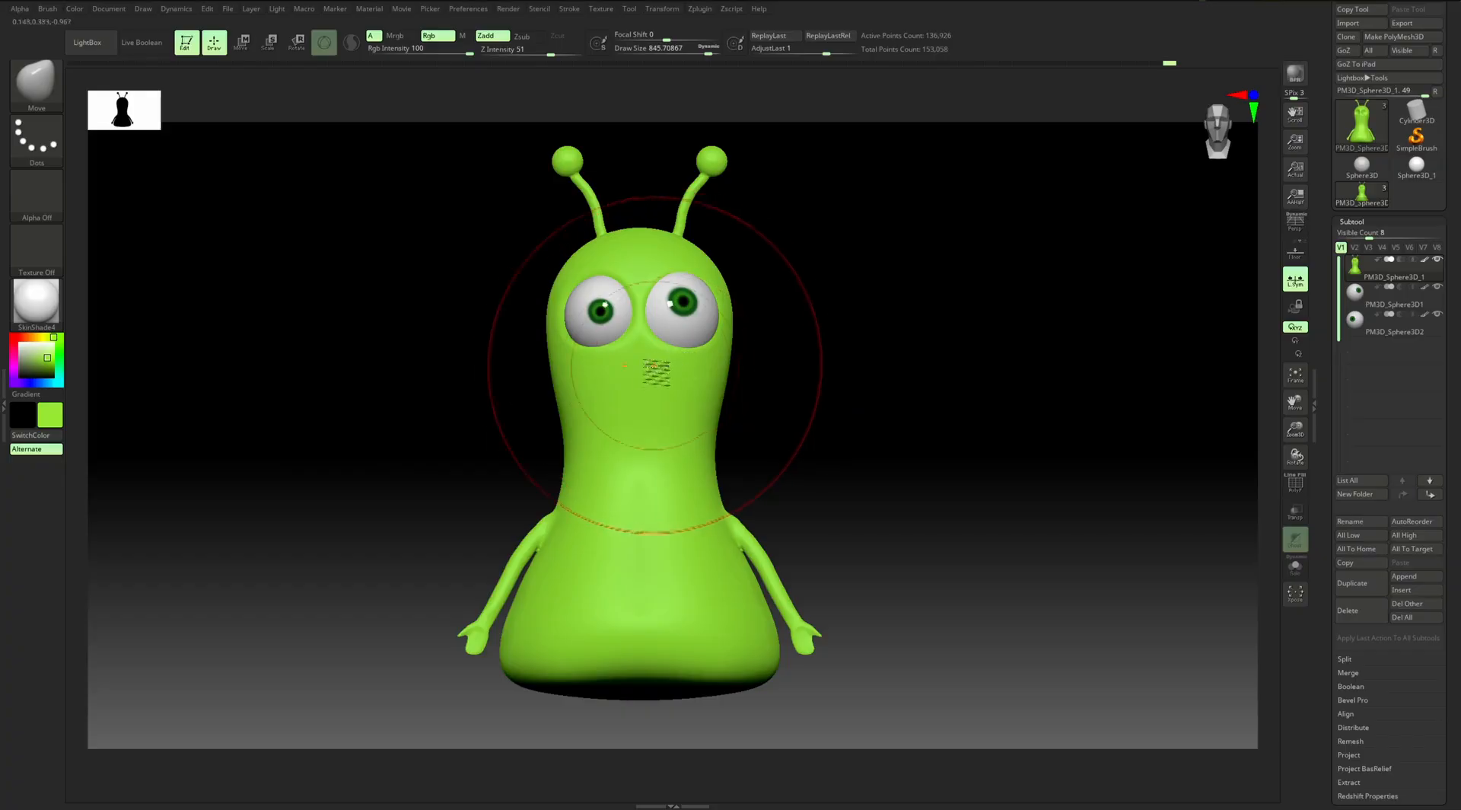
mouse_move(643, 395)
left_mouse_down()
mouse_move(642, 408)
mouse_move(489, 417)
mouse_move(502, 420)
left_mouse_up()
key("ctrl+z")
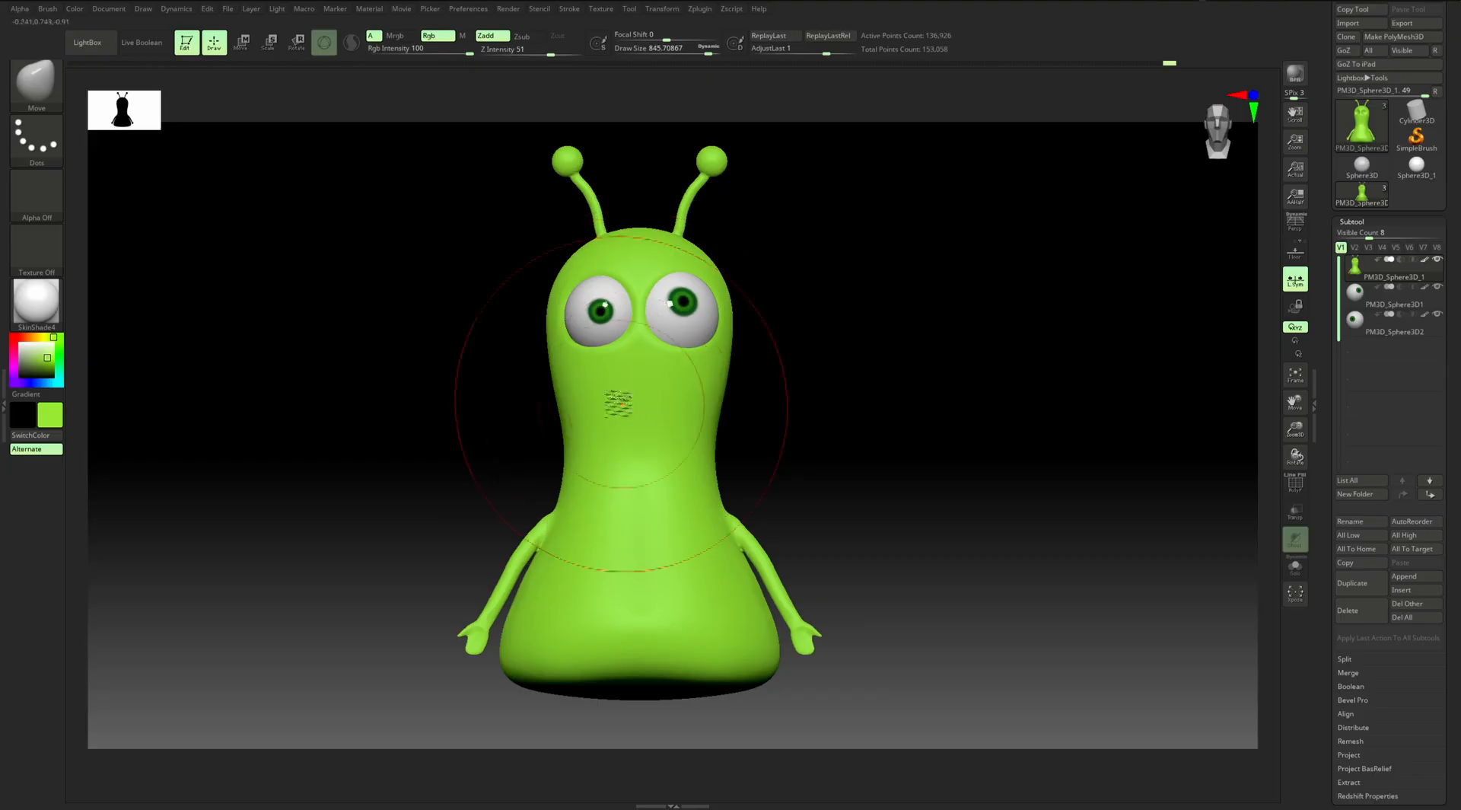
mouse_move(629, 424)
left_mouse_down()
mouse_move(512, 421)
mouse_move(700, 327)
left_mouse_up()
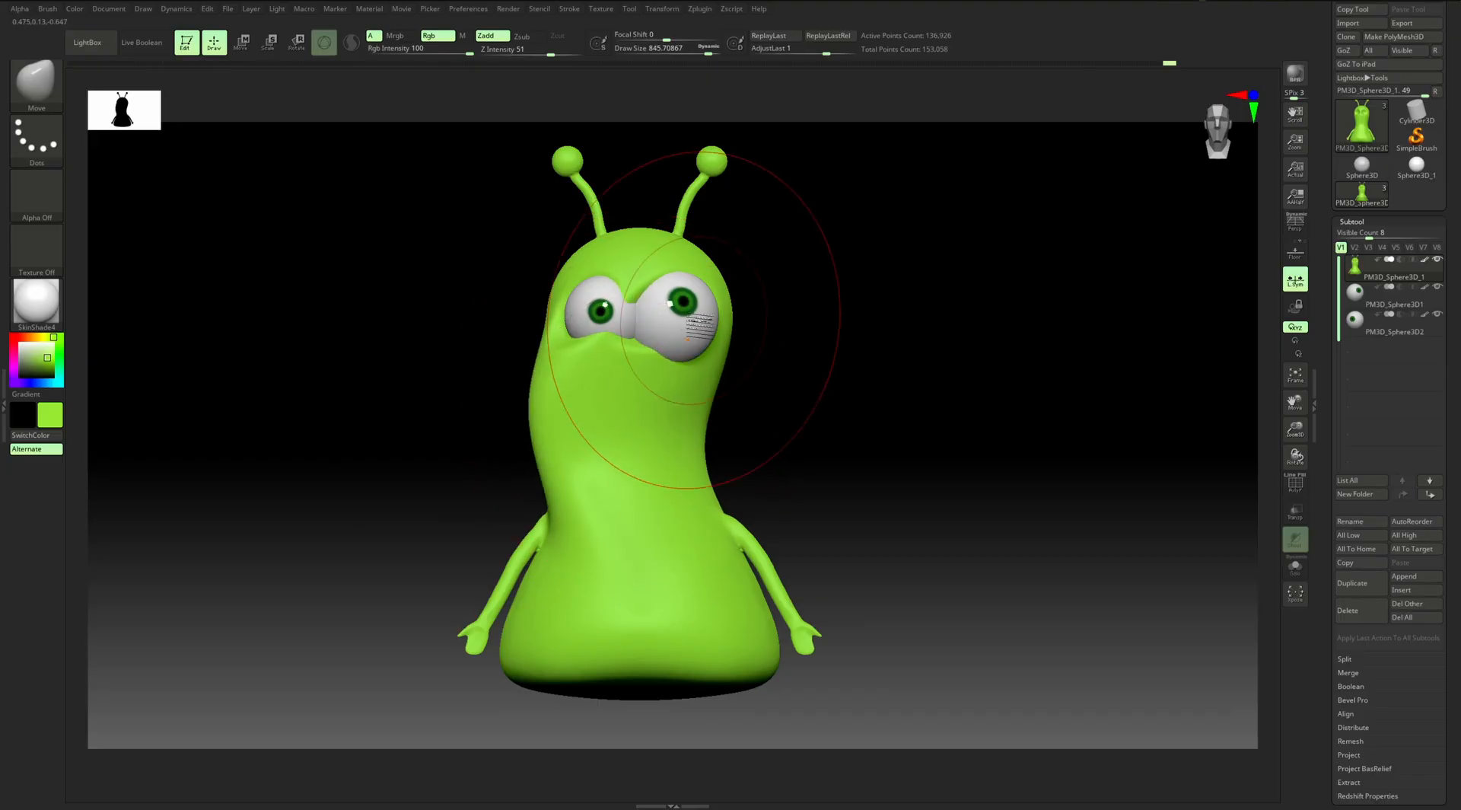
key("ctrl+z")
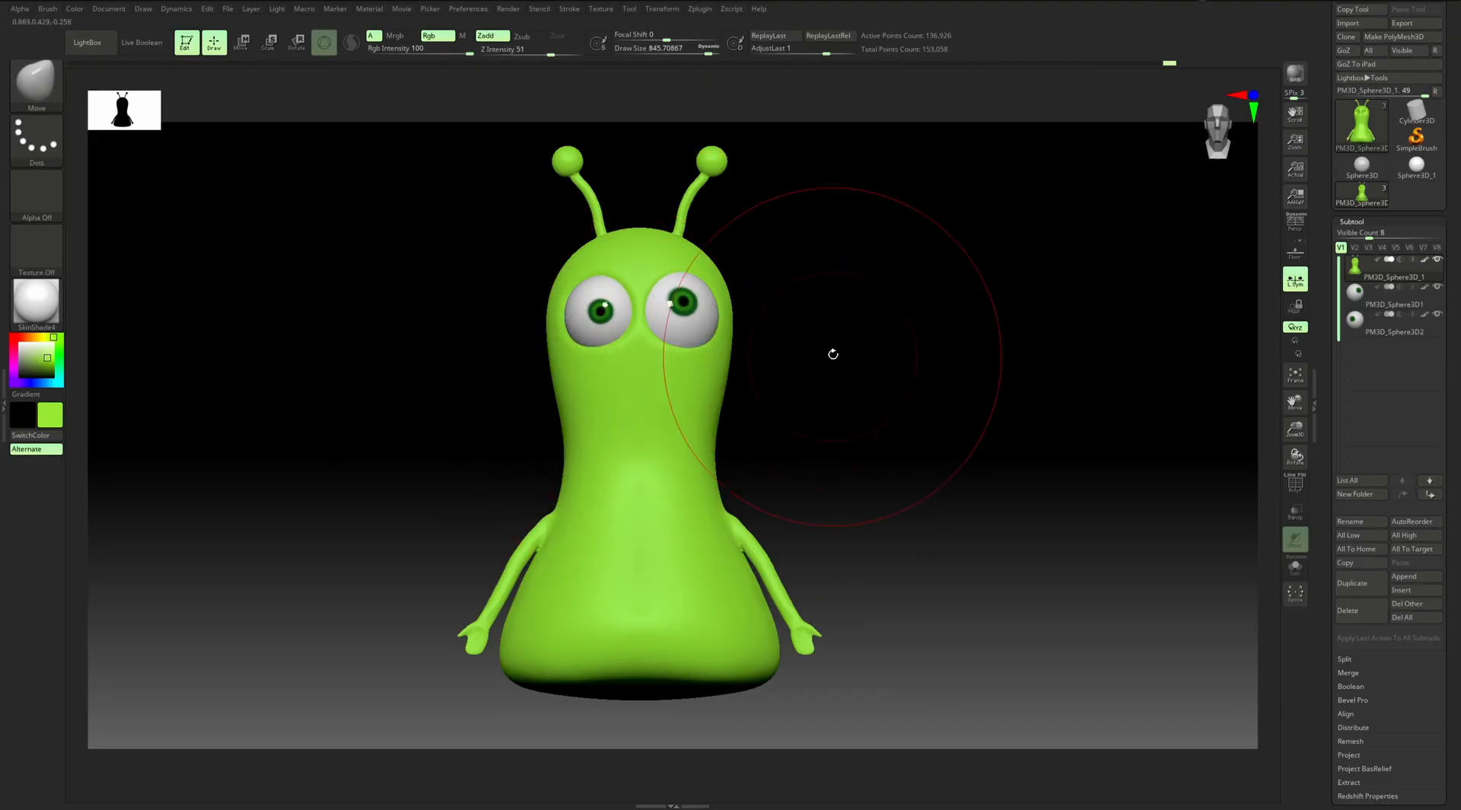
Combine the body and both eyes into one posing mesh with Transpose Master's TPoseMesh
left_click_drag(857, 280, 874, 279)
left_click(698, 8)
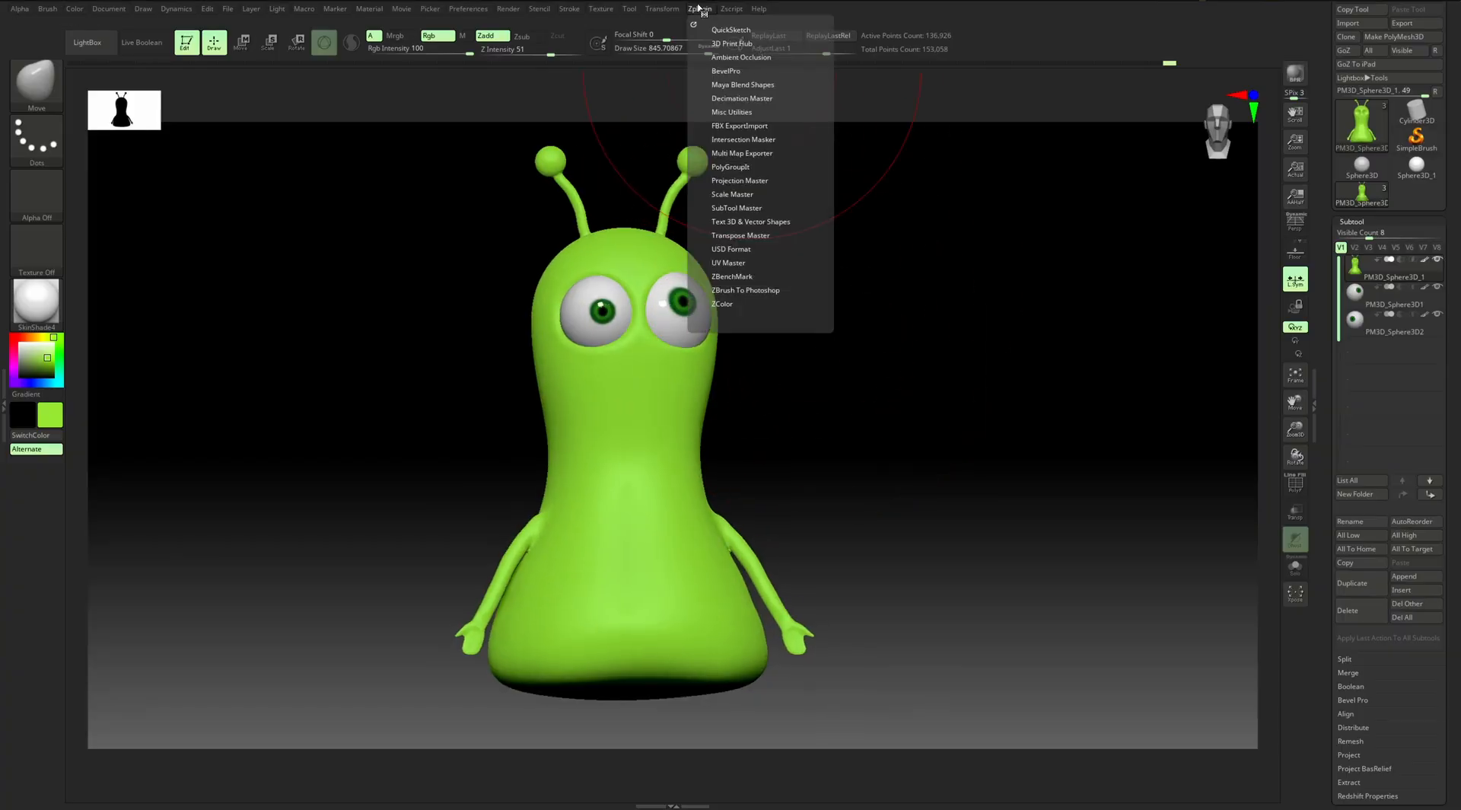
left_click(736, 236)
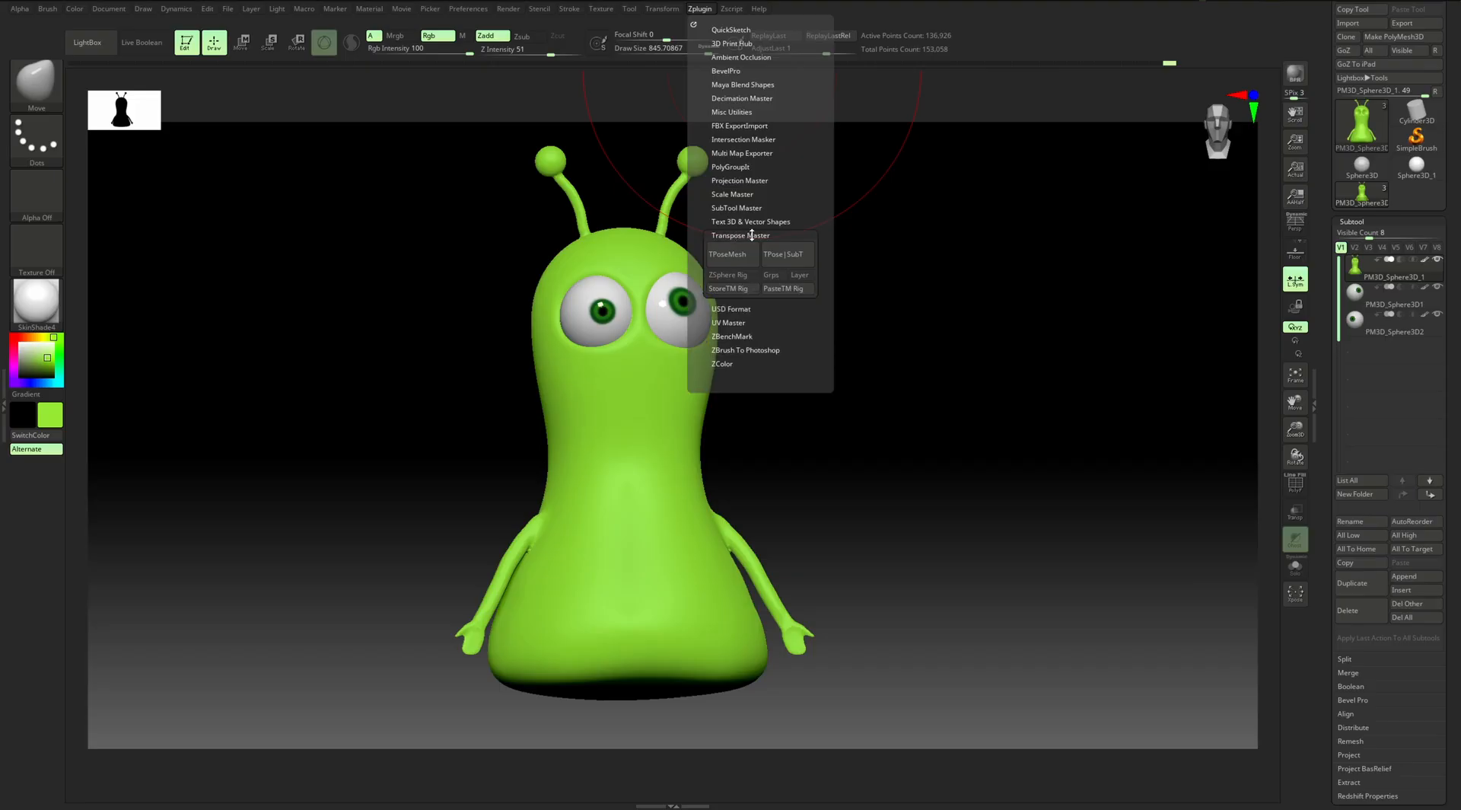
left_click(727, 255)
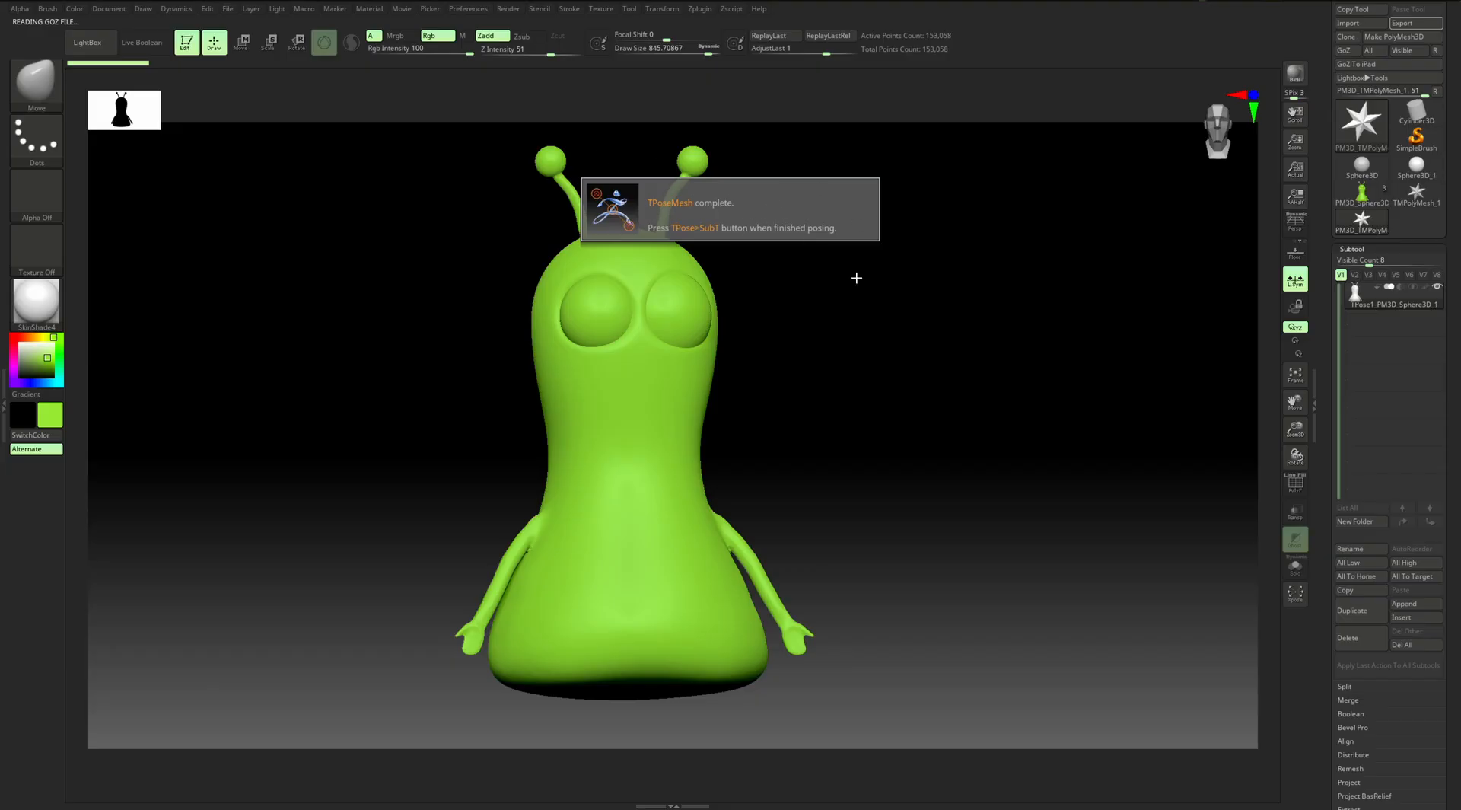
Examine the combined mesh's polygroups with Polyframe while reducing the brush's draw size, and hide Polyframe again
mouse_move(854, 324)
left_mouse_down()
mouse_move(833, 310)
mouse_move(827, 324)
left_mouse_up()
key("shift+f")
mouse_move(930, 335)
left_mouse_down()
mouse_move(829, 332)
mouse_move(904, 338)
left_mouse_up()
key("s")
key("shift+f")
key("shift+f")
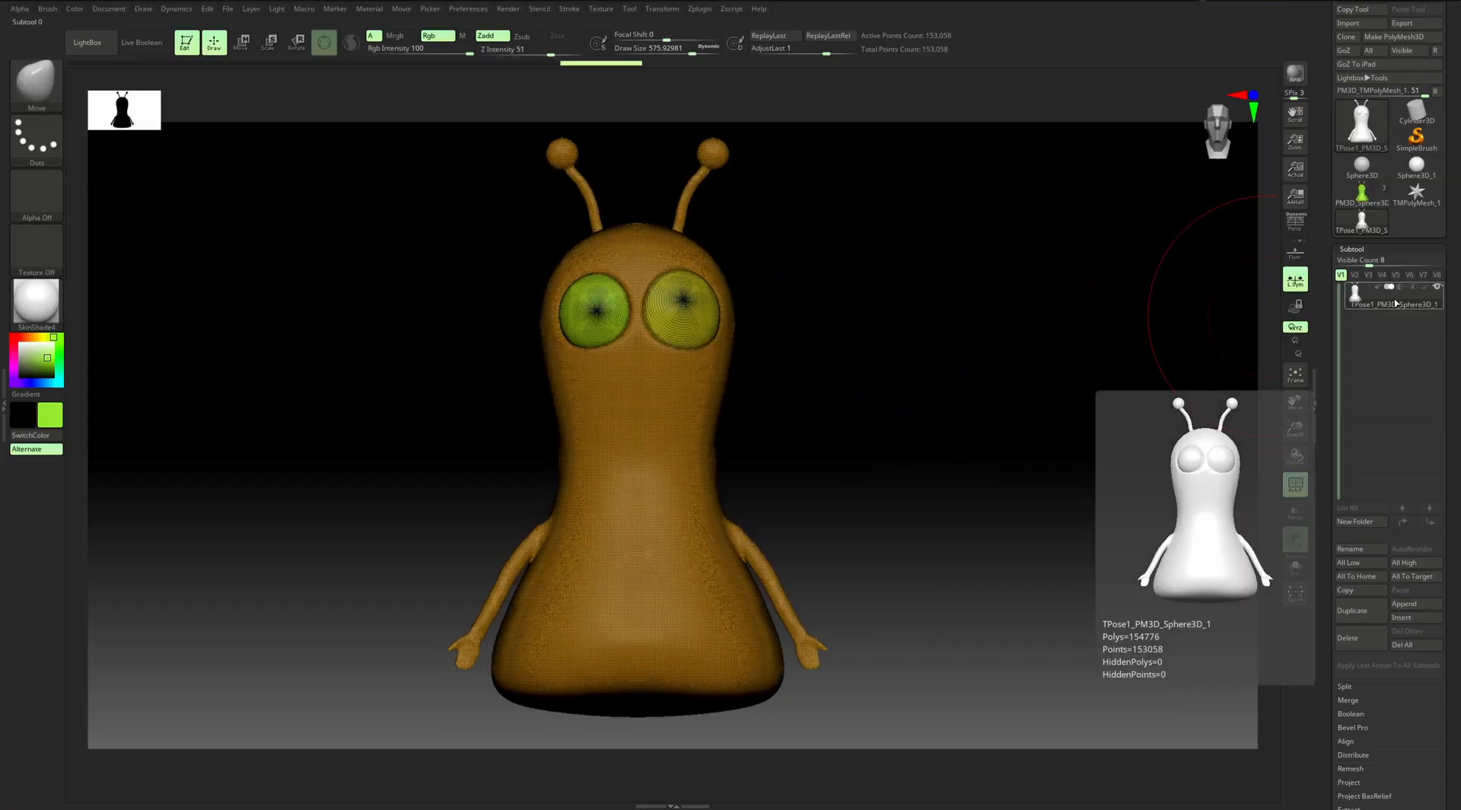
key("s")
left_click_drag(780, 330, 766, 331)
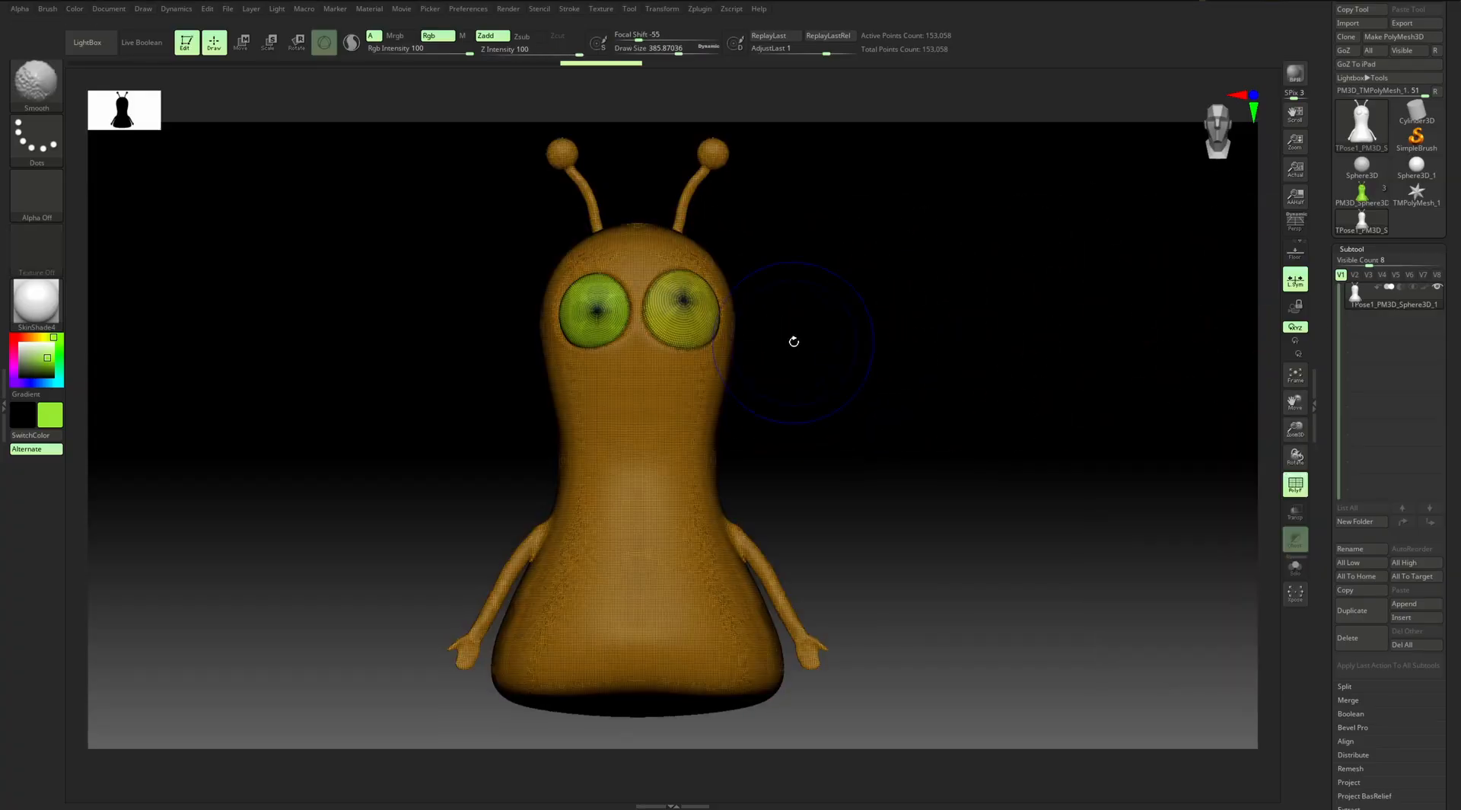
key("shift+f")
Set the active colour to white so the posing mesh is displayed in white
left_click_drag(395, 333, 486, 289, "alt")
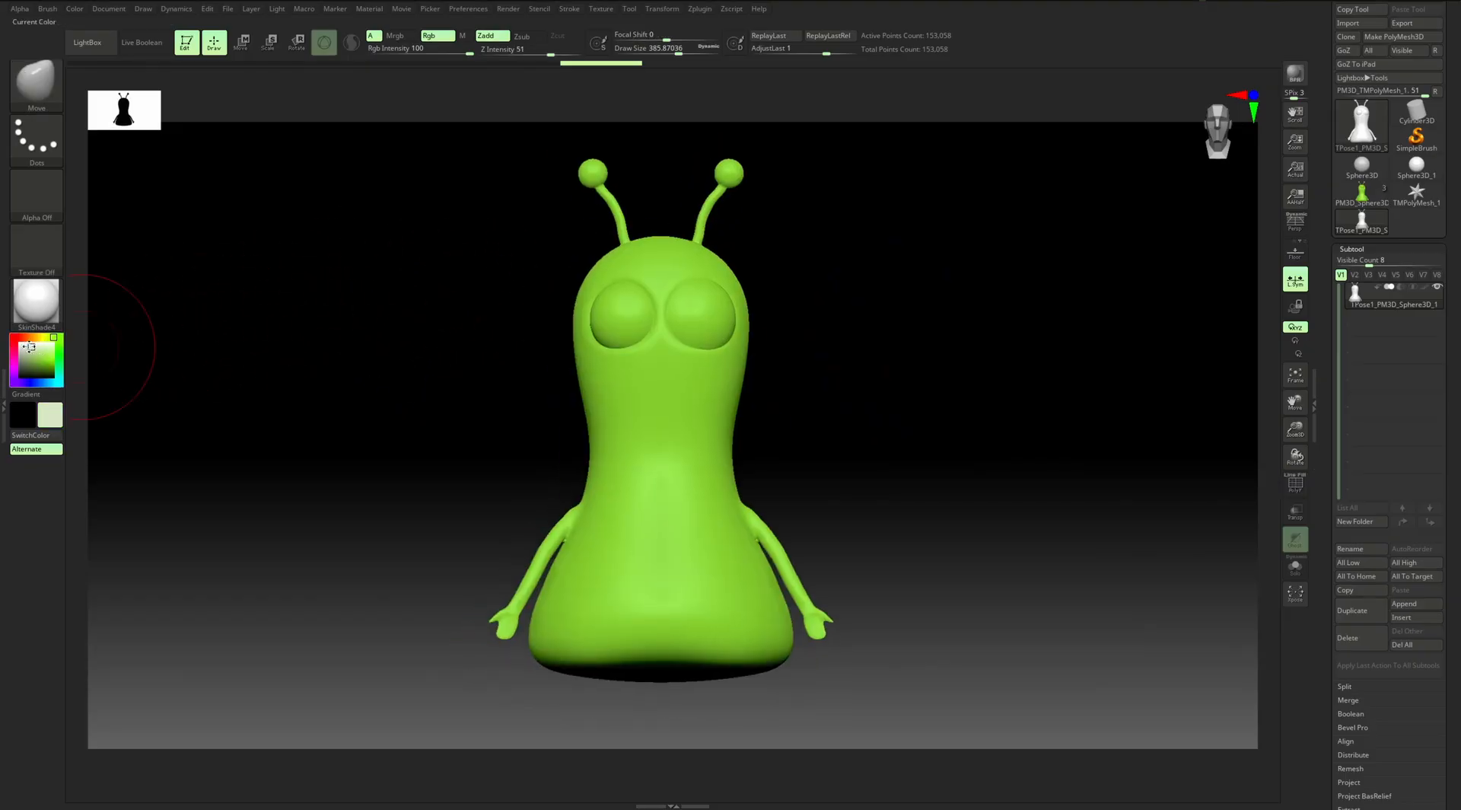
left_click_drag(32, 347, 15, 344)
left_click_drag(403, 304, 447, 302, "alt")
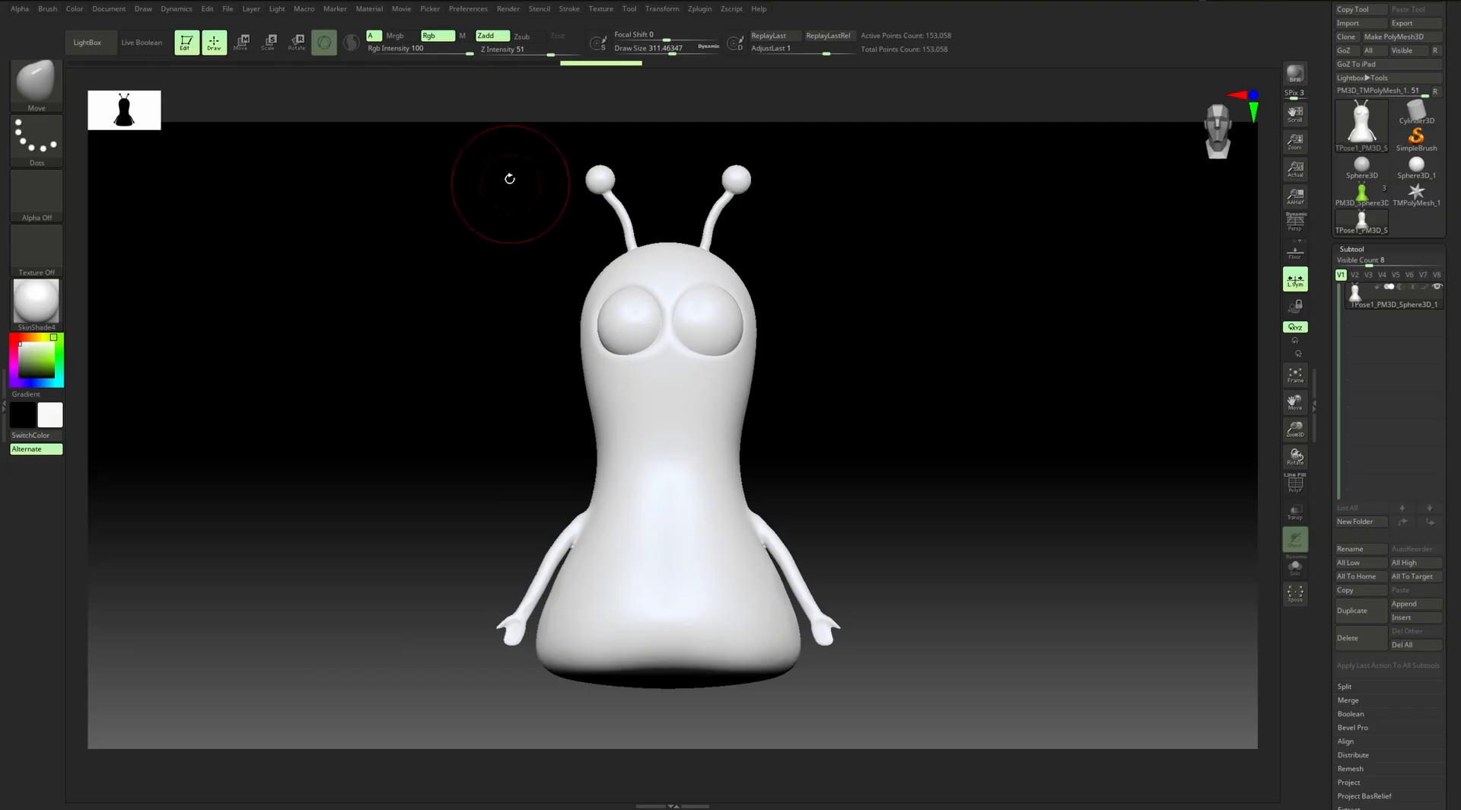
Mask the antennae, head and eyes of the posing mesh down to the neck just above the arms
mouse_move(495, 137)
left_mouse_down("ctrl")
mouse_move(740, 294)
mouse_move(827, 404)
mouse_move(837, 457)
left_mouse_up("ctrl")
left_click_drag(822, 401, 808, 416, "alt")
key("s")
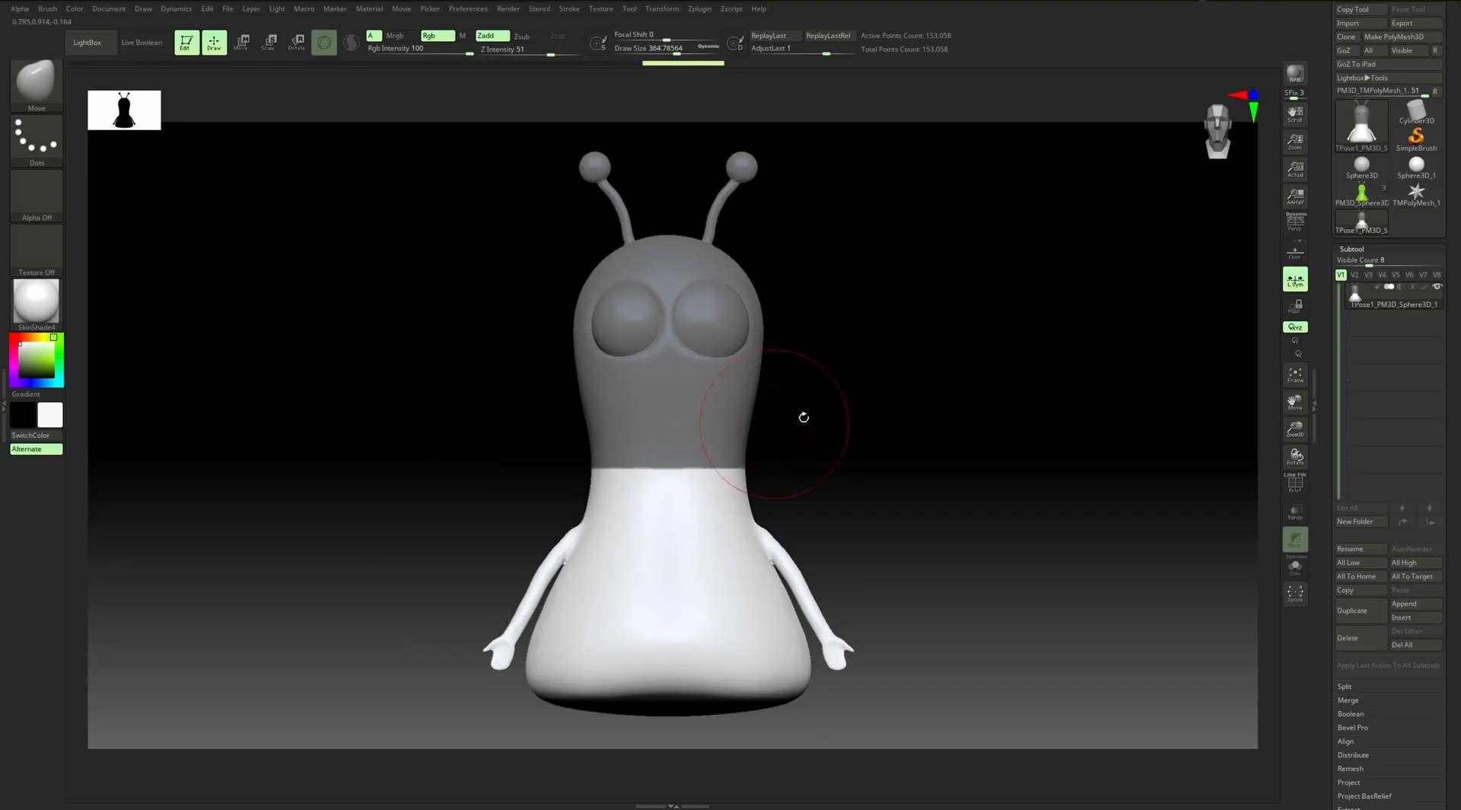
Activate the Move gizmo and shift its pivot down to the mask's lower edge at the neck
key("w")
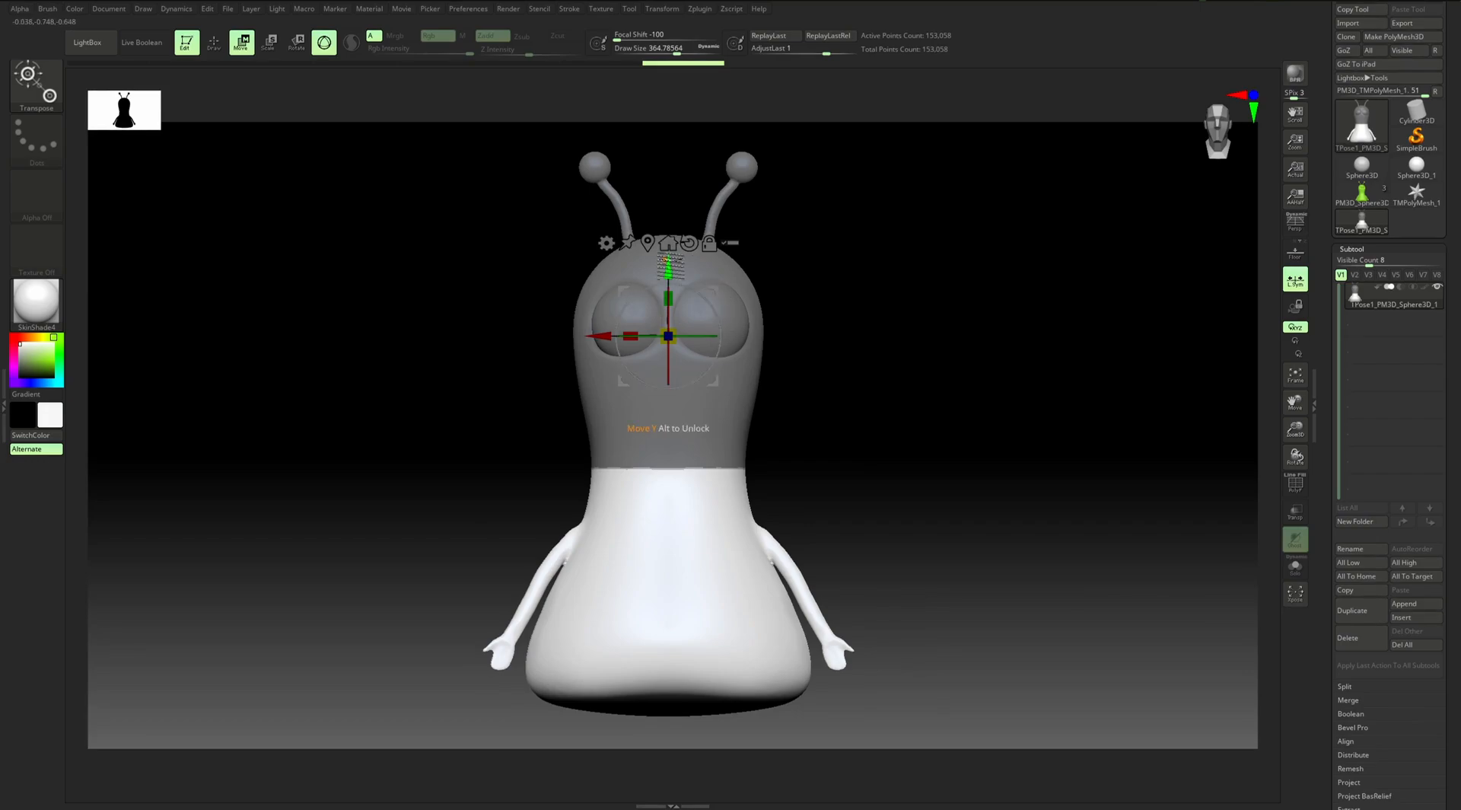
left_click_drag(668, 265, 668, 319)
key("ctrl+z")
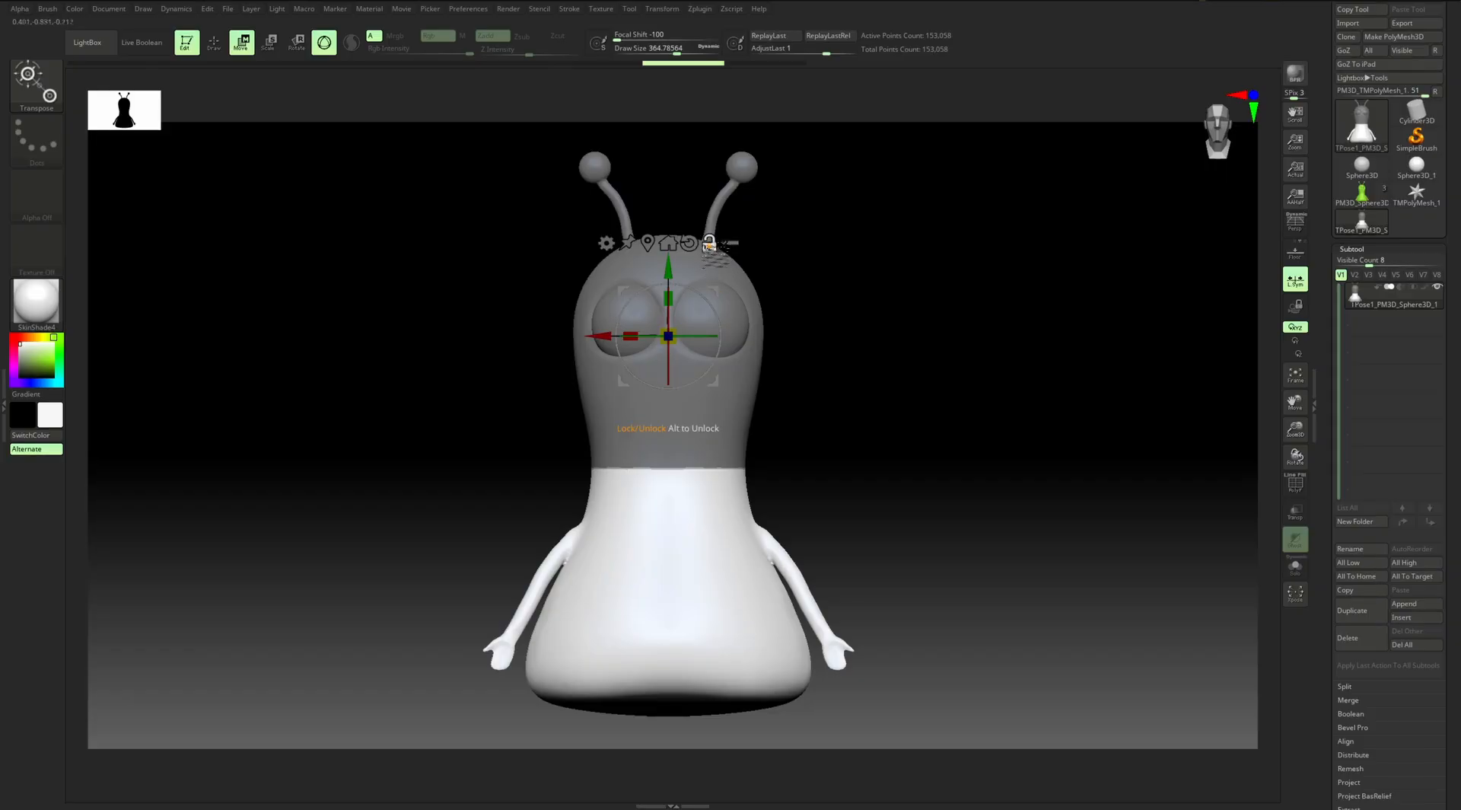
left_click_drag(669, 260, 669, 405)
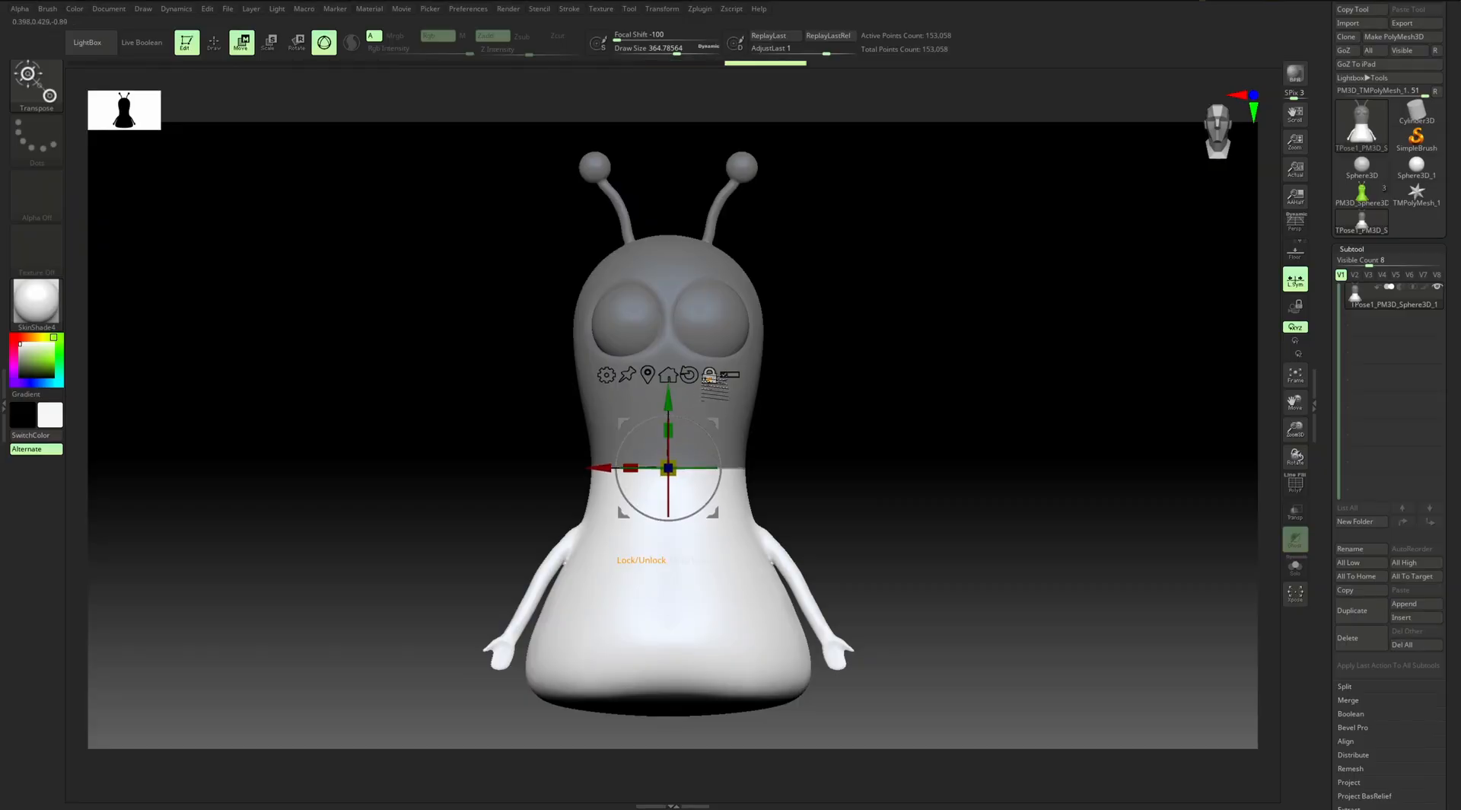
Try to rotate the unmasked lower body about the neck pivot, and undo the rotation
left_click_drag(710, 437, 707, 398)
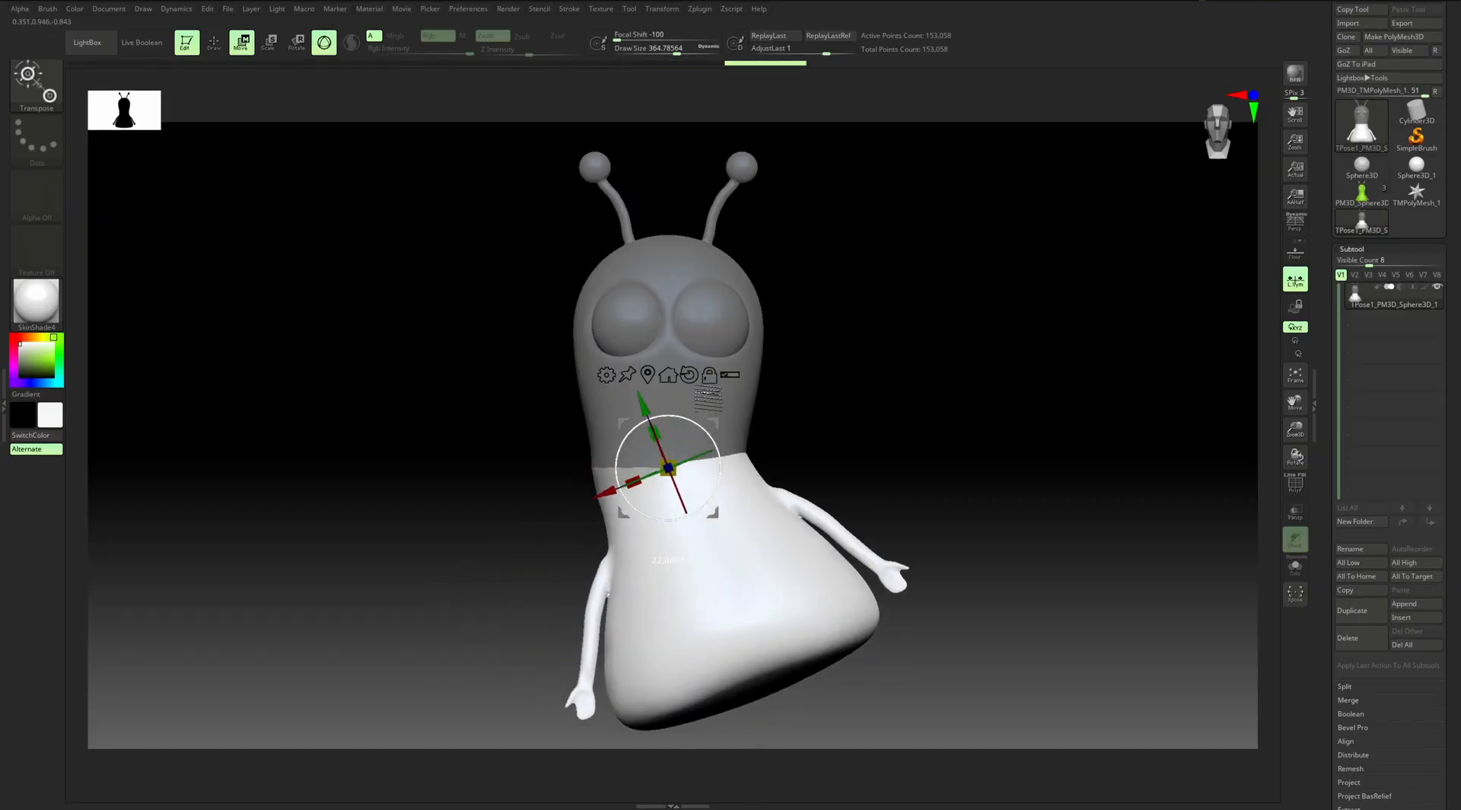
key("q")
key("ctrl+z")
key("ctrl+z")
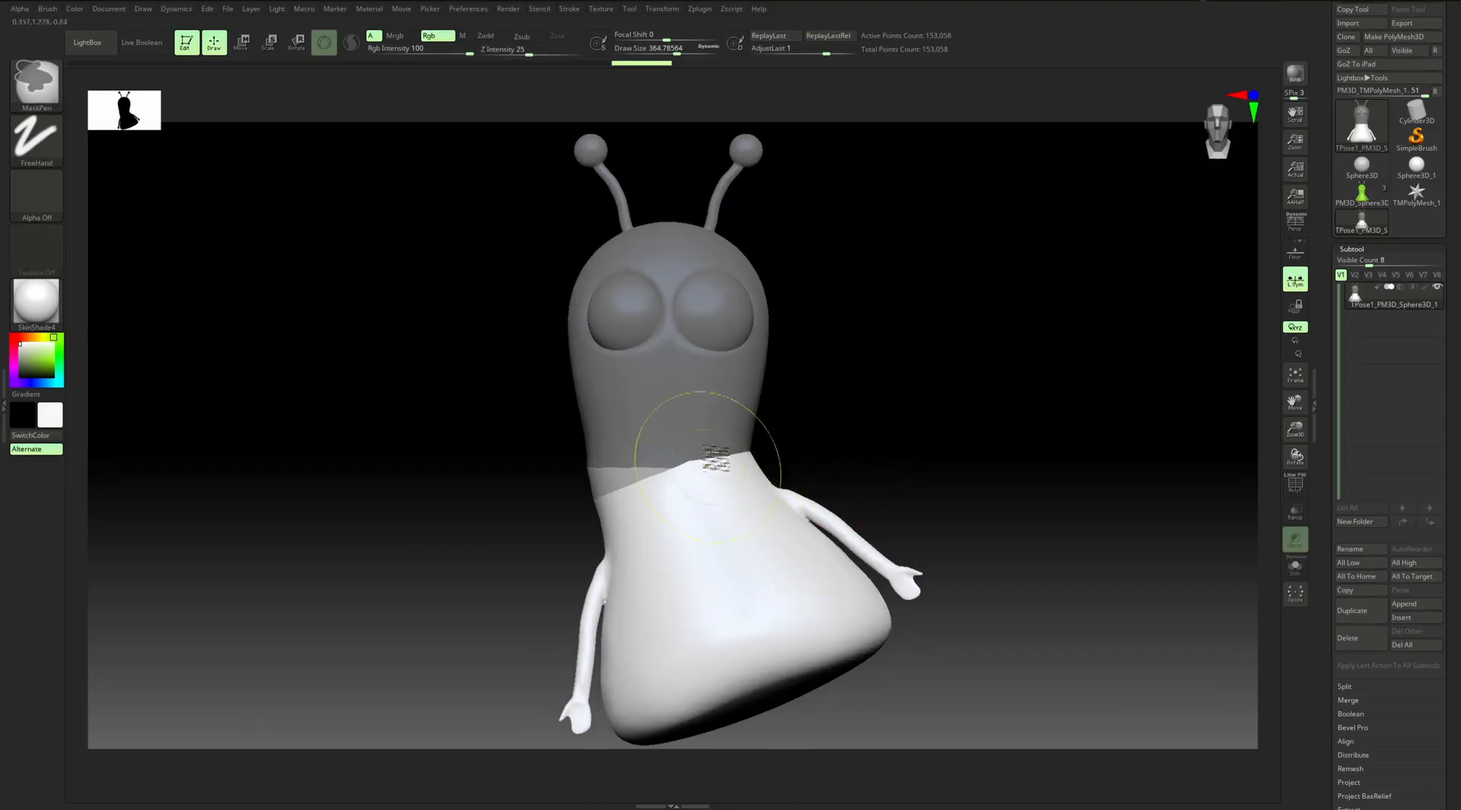
key("ctrl+z")
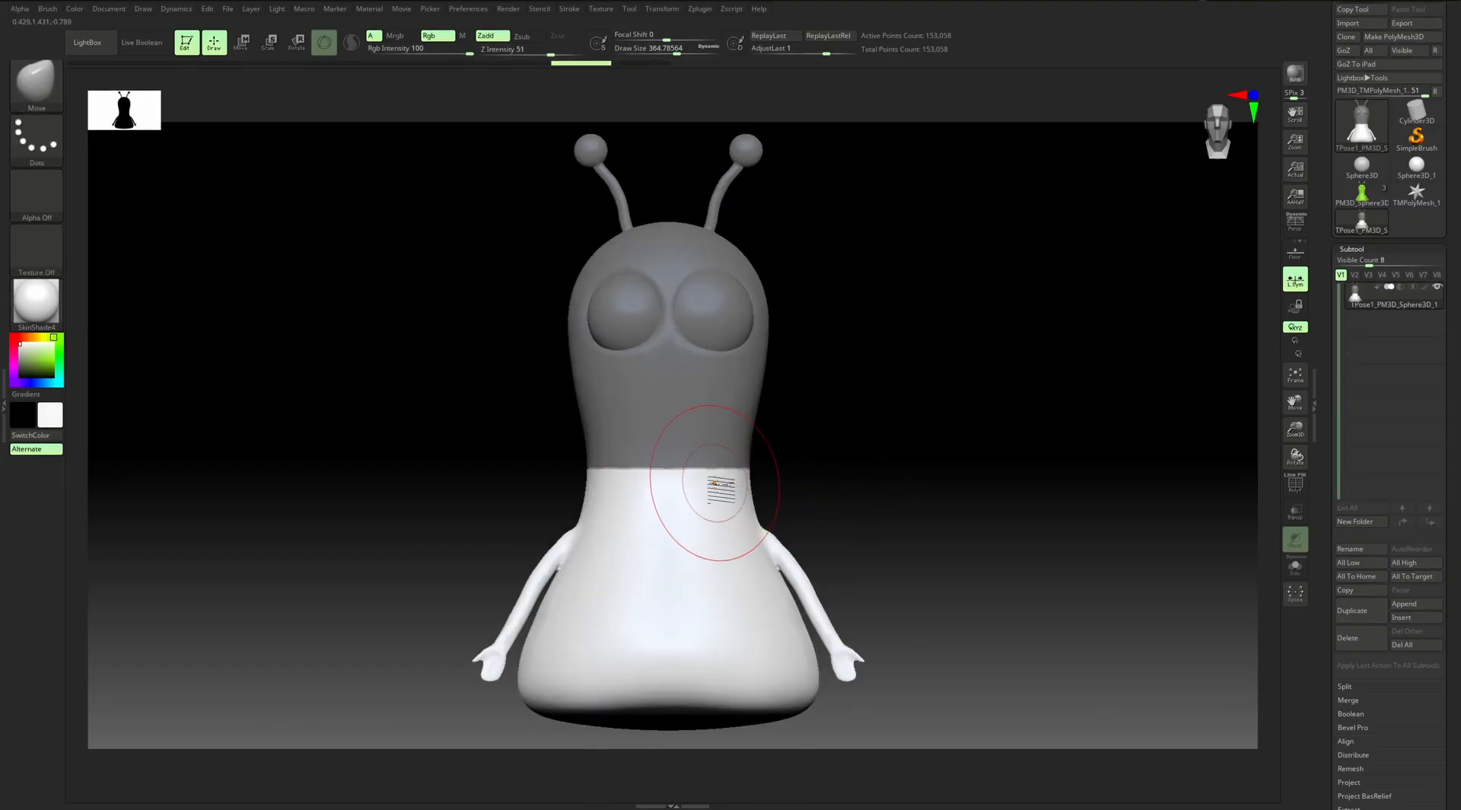
Blur the neck mask's edge repeatedly into a soft transition, and invert the mask to cover the lower body and arms
left_click_drag(842, 457, 831, 447, "alt")
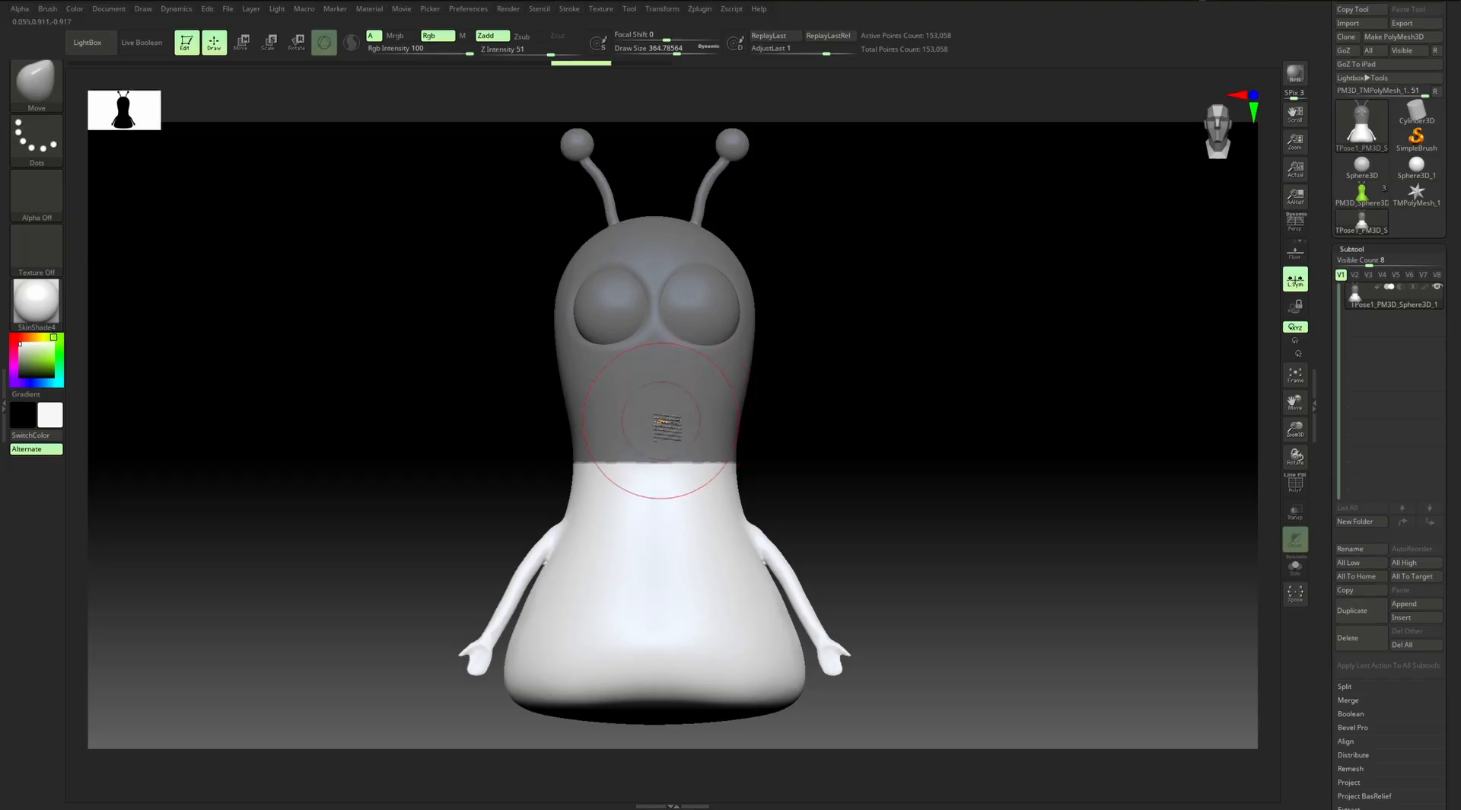
key("ctrl")
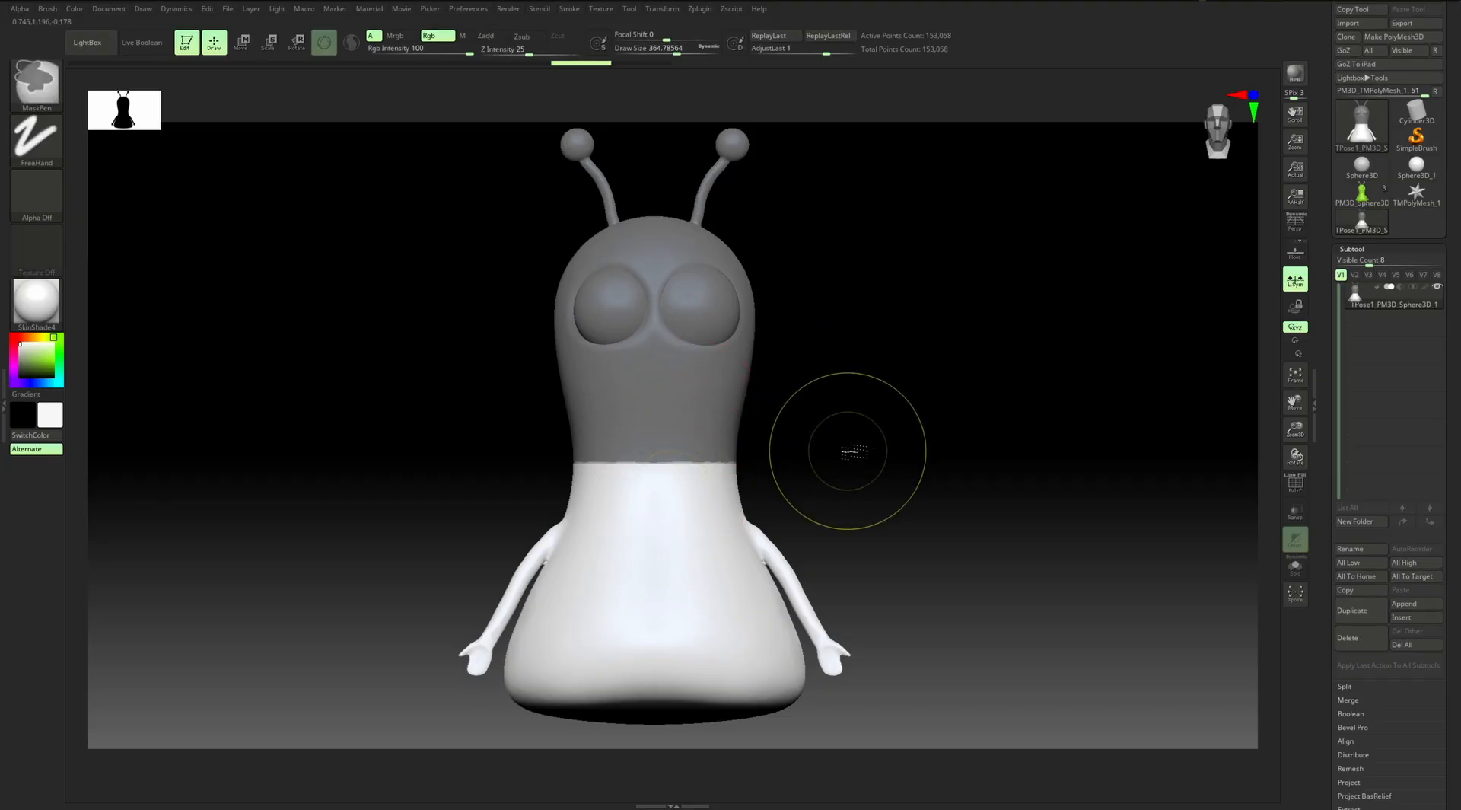
left_click(852, 451, "ctrl")
left_click(848, 452, "ctrl")
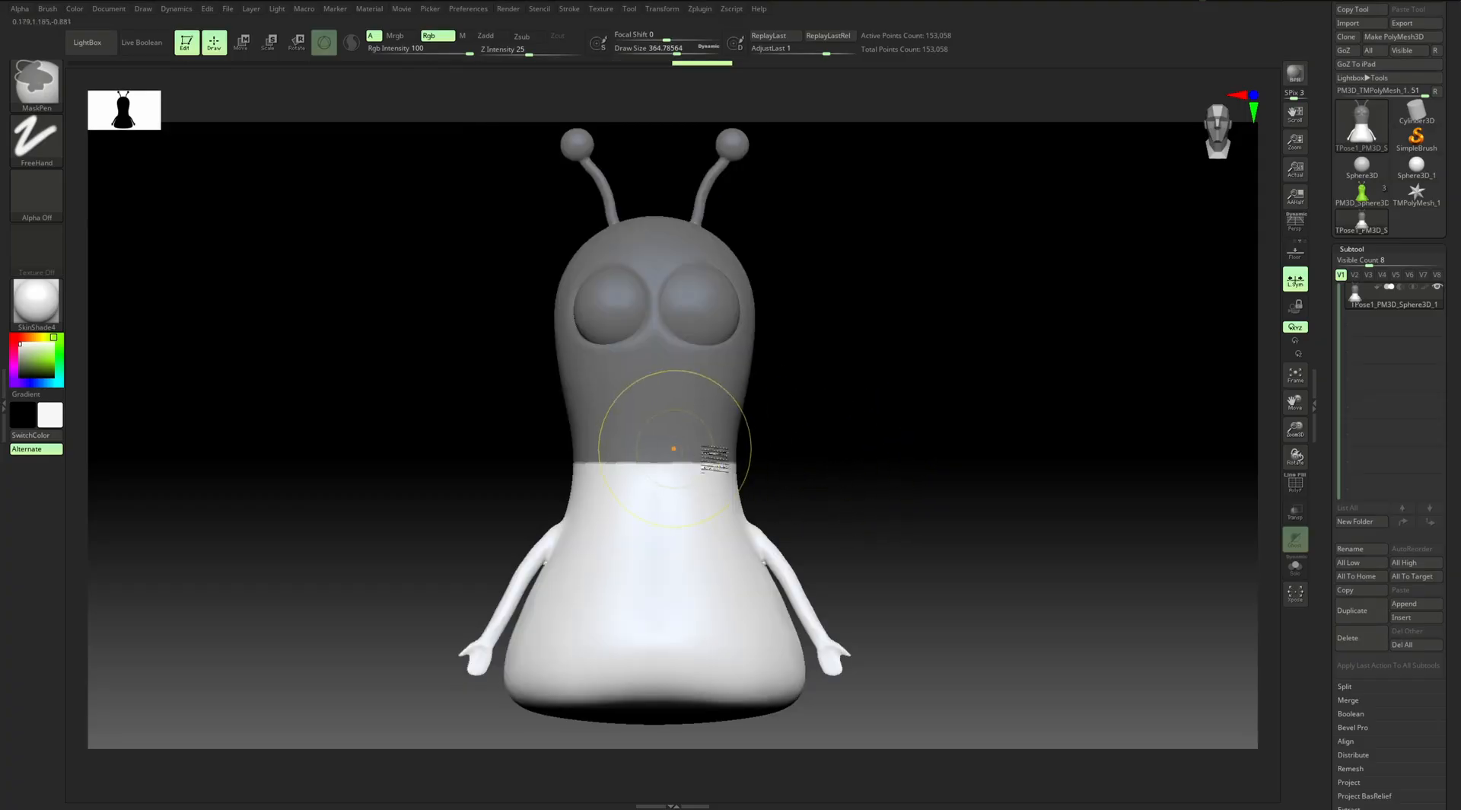
left_click(800, 440, "ctrl")
left_click(800, 441, "ctrl")
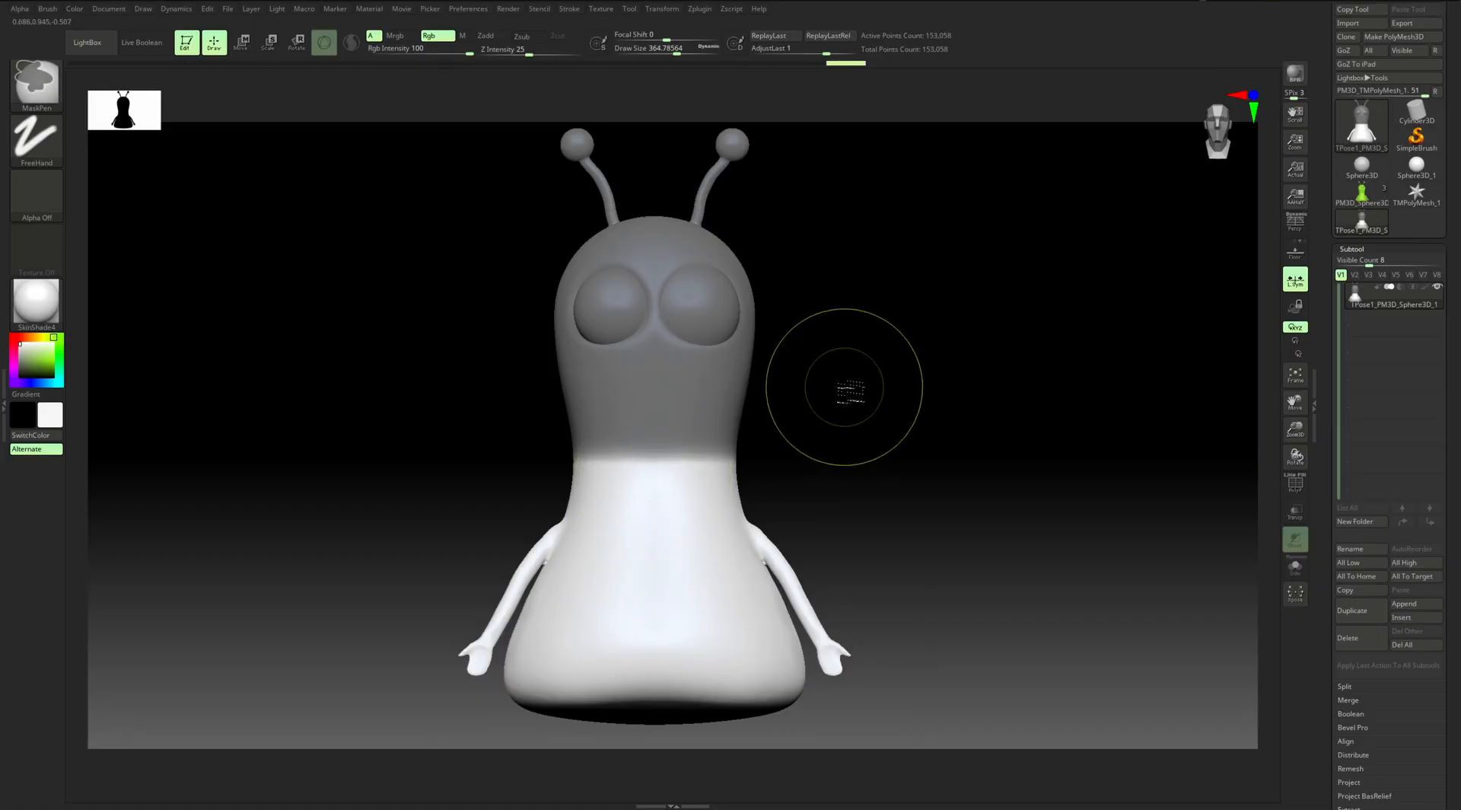
left_click(845, 388, "ctrl")
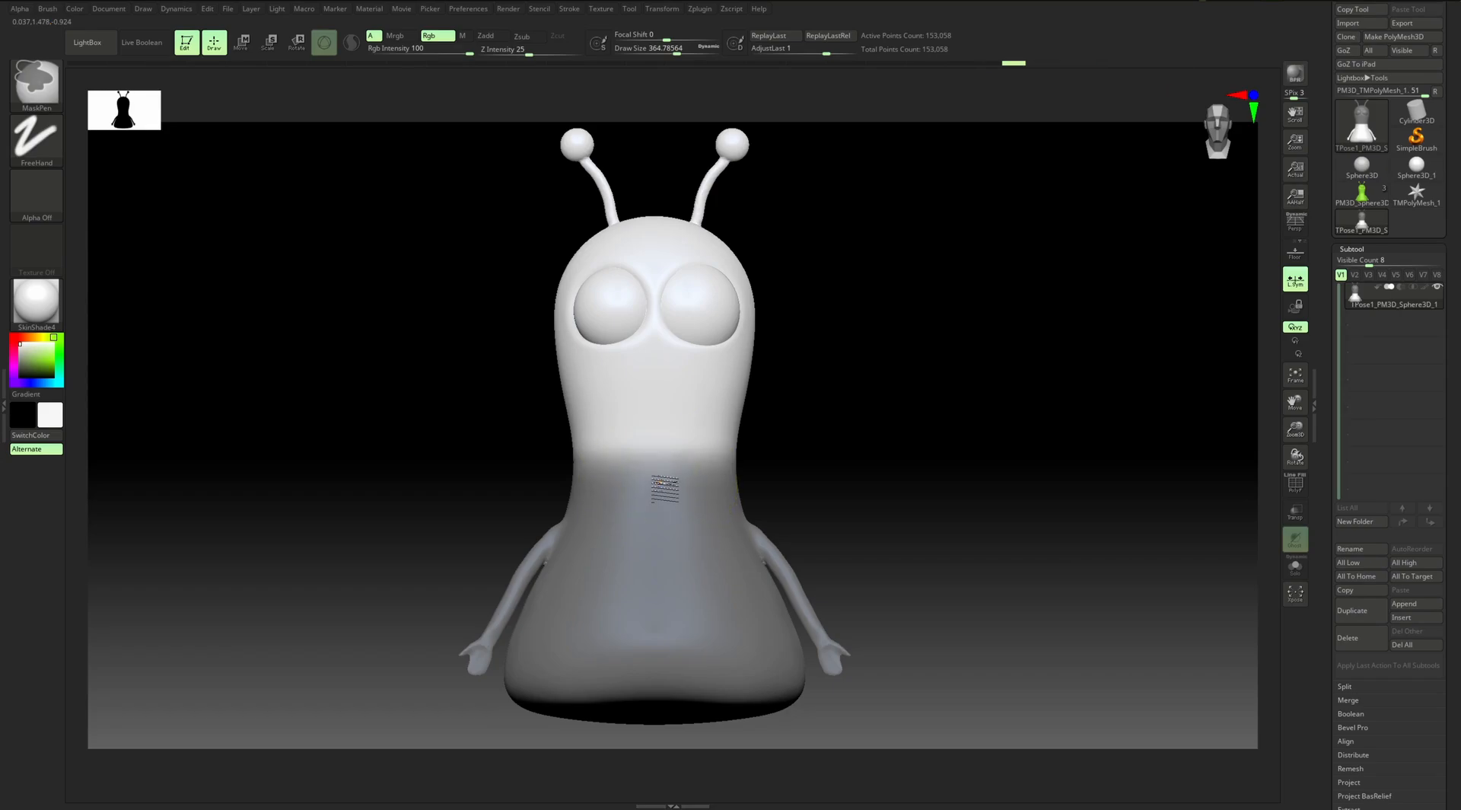
left_click(809, 444, "ctrl")
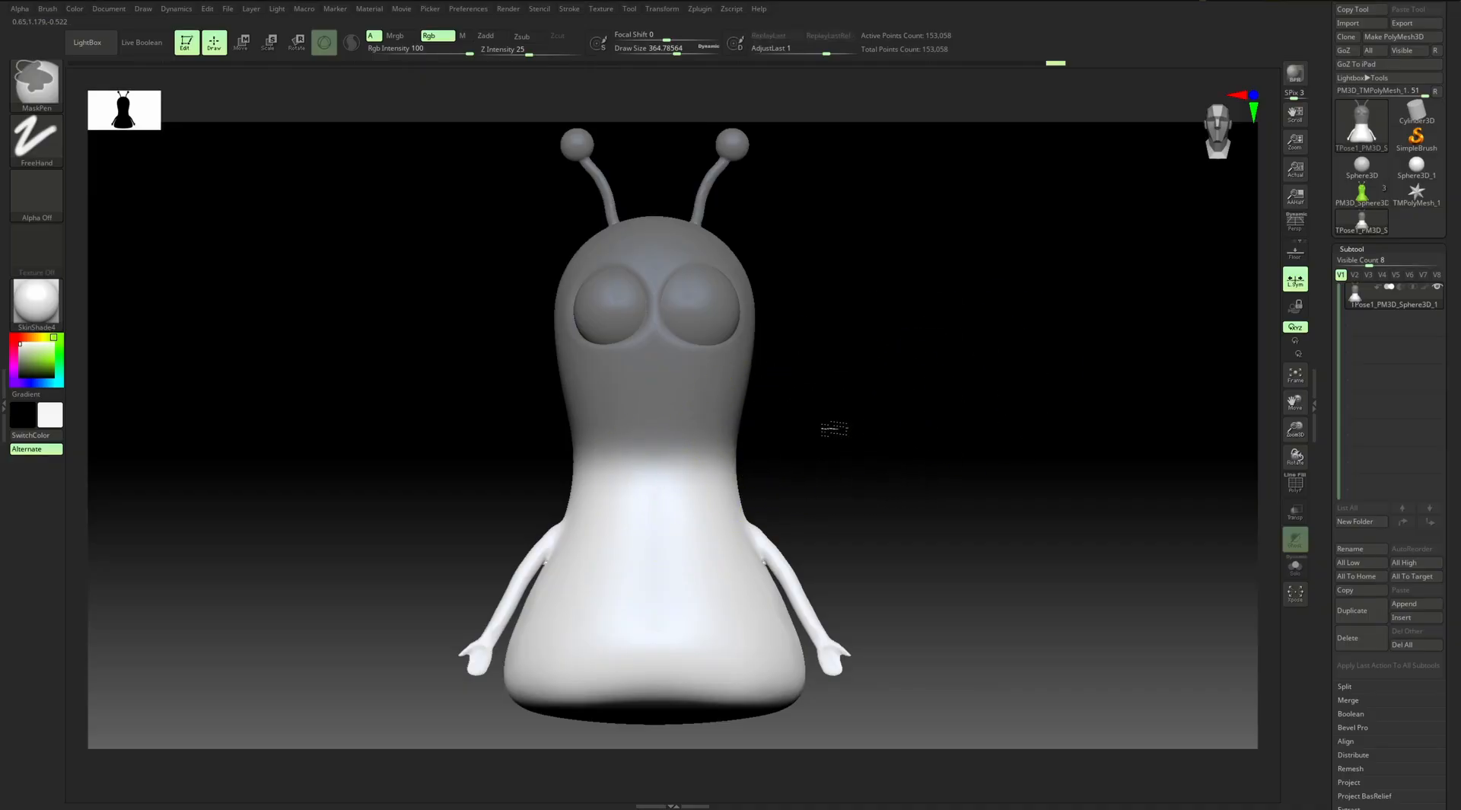
left_click(830, 427, "ctrl")
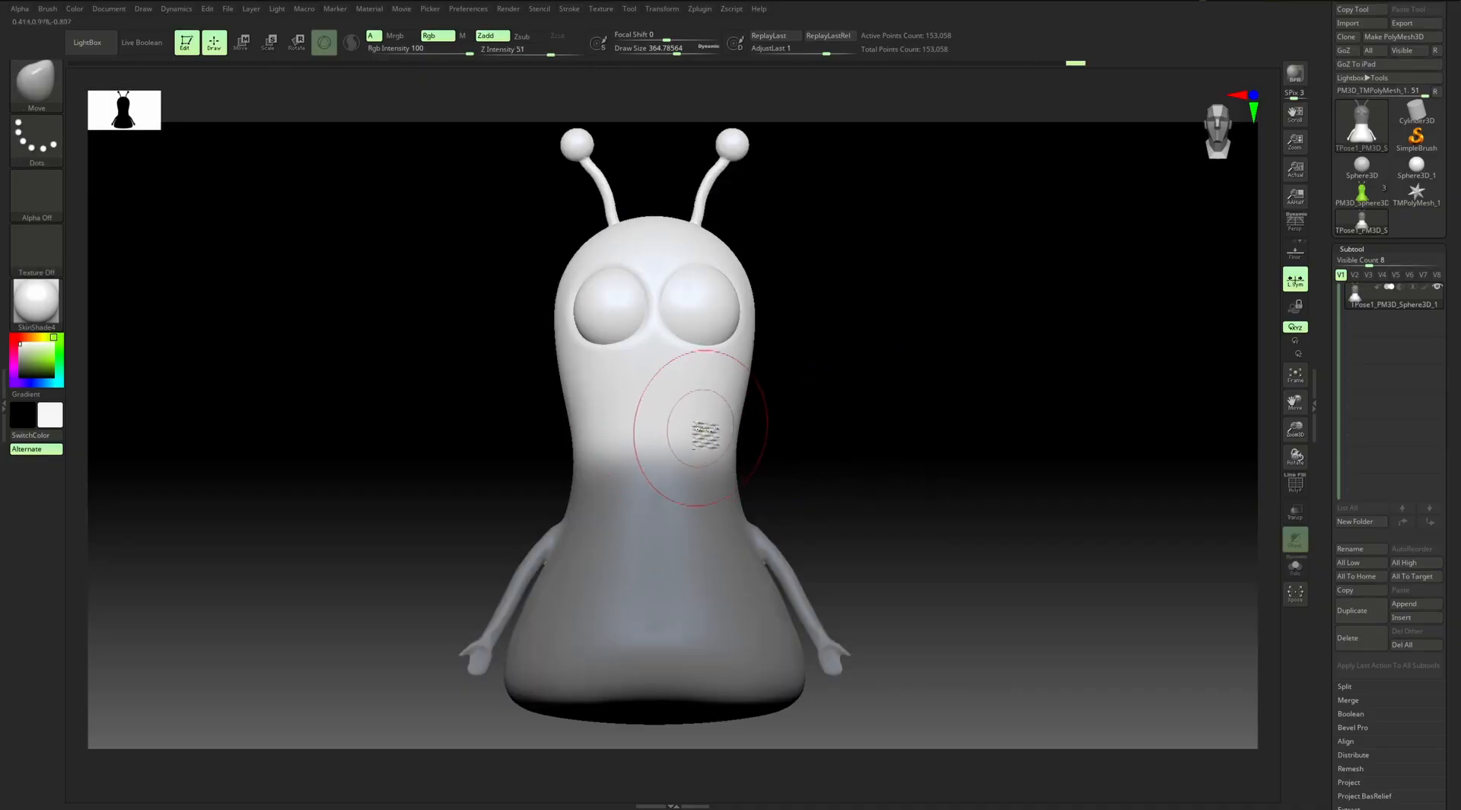
Rotate the unmasked head at the neck so it tilts toward the alien's right side, and clear the mask
key("w")
mouse_move(704, 439)
left_mouse_down()
mouse_move(692, 461)
mouse_move(706, 467)
left_mouse_up()
key("q")
mouse_move(804, 408)
left_mouse_down()
mouse_move(829, 411)
mouse_move(822, 378)
left_mouse_up()
left_click(822, 383, "ctrl")
Set the brush's draw size to about 145 for working on the arms
key("s")
mouse_move(844, 430)
left_mouse_down()
mouse_move(871, 463)
mouse_move(842, 385)
mouse_move(832, 391)
mouse_move(871, 418)
mouse_move(823, 411)
mouse_move(830, 390)
left_mouse_up()
key("s")
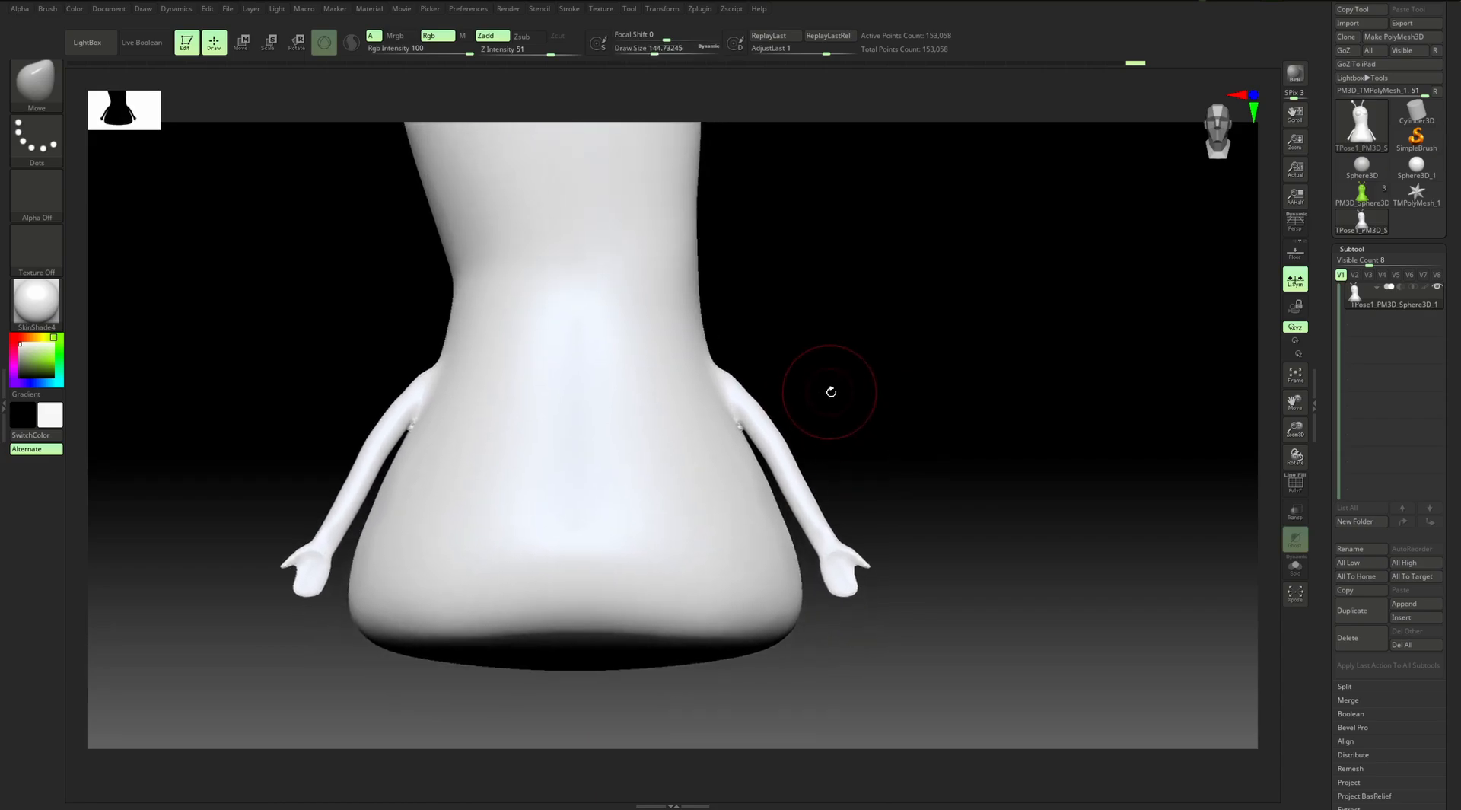
left_click_drag(332, 274, 337, 280, "alt")
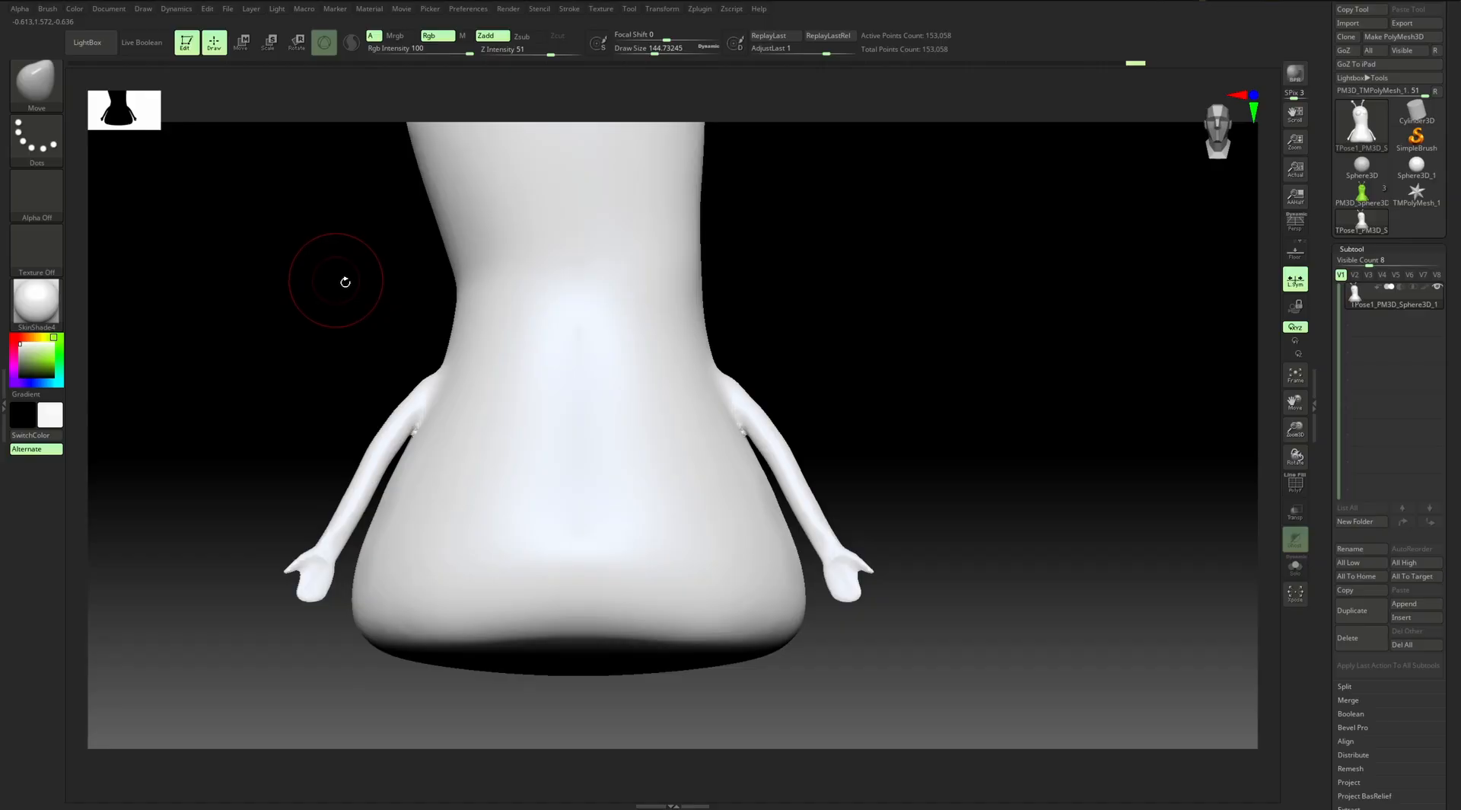
key("ctrl")
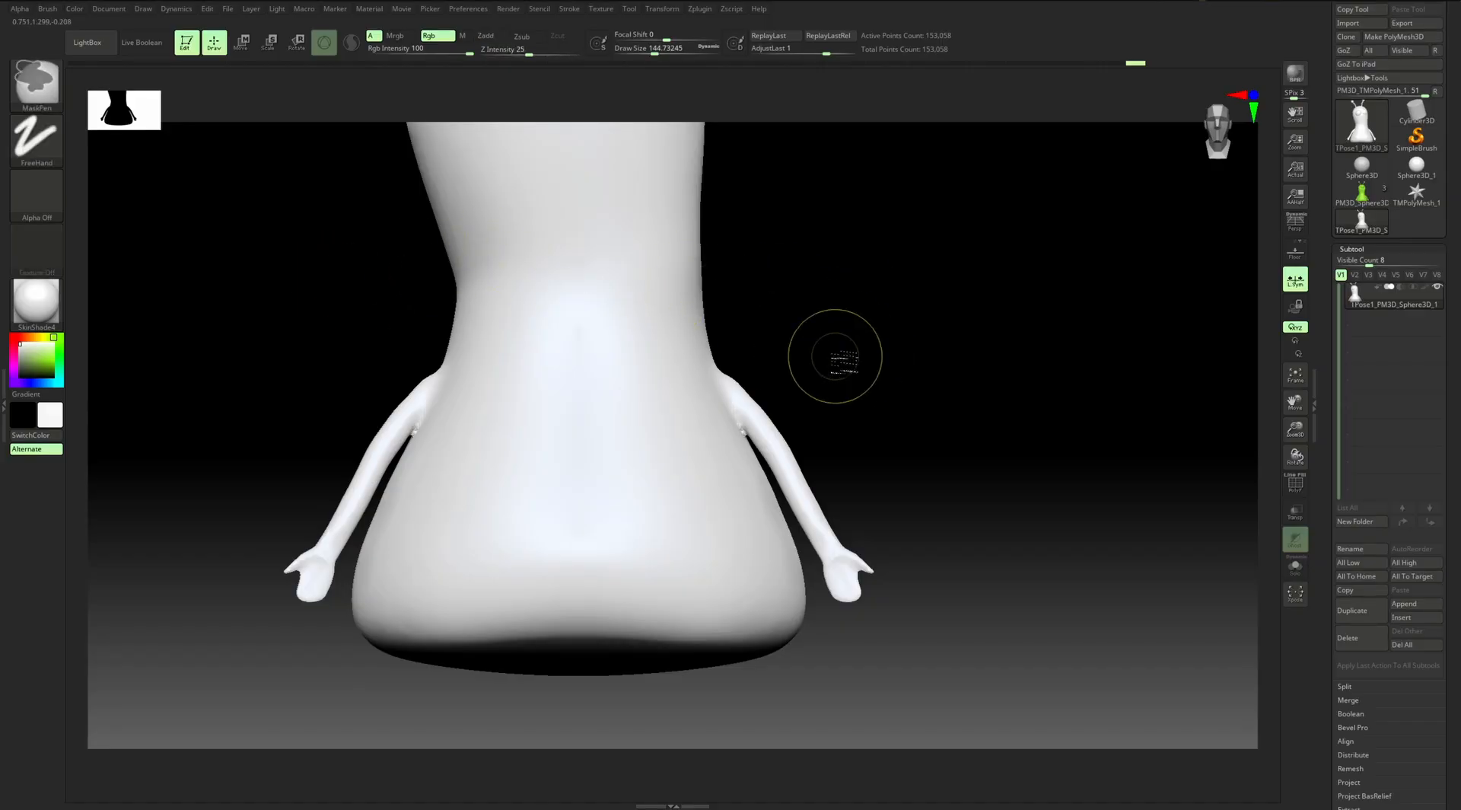
Try masking the alien's left arm with rectangular selections, and clear the mask
left_click_drag(1062, 358, 813, 622, "ctrl")
mouse_move(868, 398)
left_mouse_down("ctrl")
mouse_move(836, 494)
mouse_move(791, 557)
left_mouse_up("ctrl")
left_click_drag(853, 392, 764, 525, "ctrl")
mouse_move(858, 391)
left_mouse_down("ctrl")
mouse_move(893, 414)
mouse_move(895, 382)
left_mouse_up("ctrl")
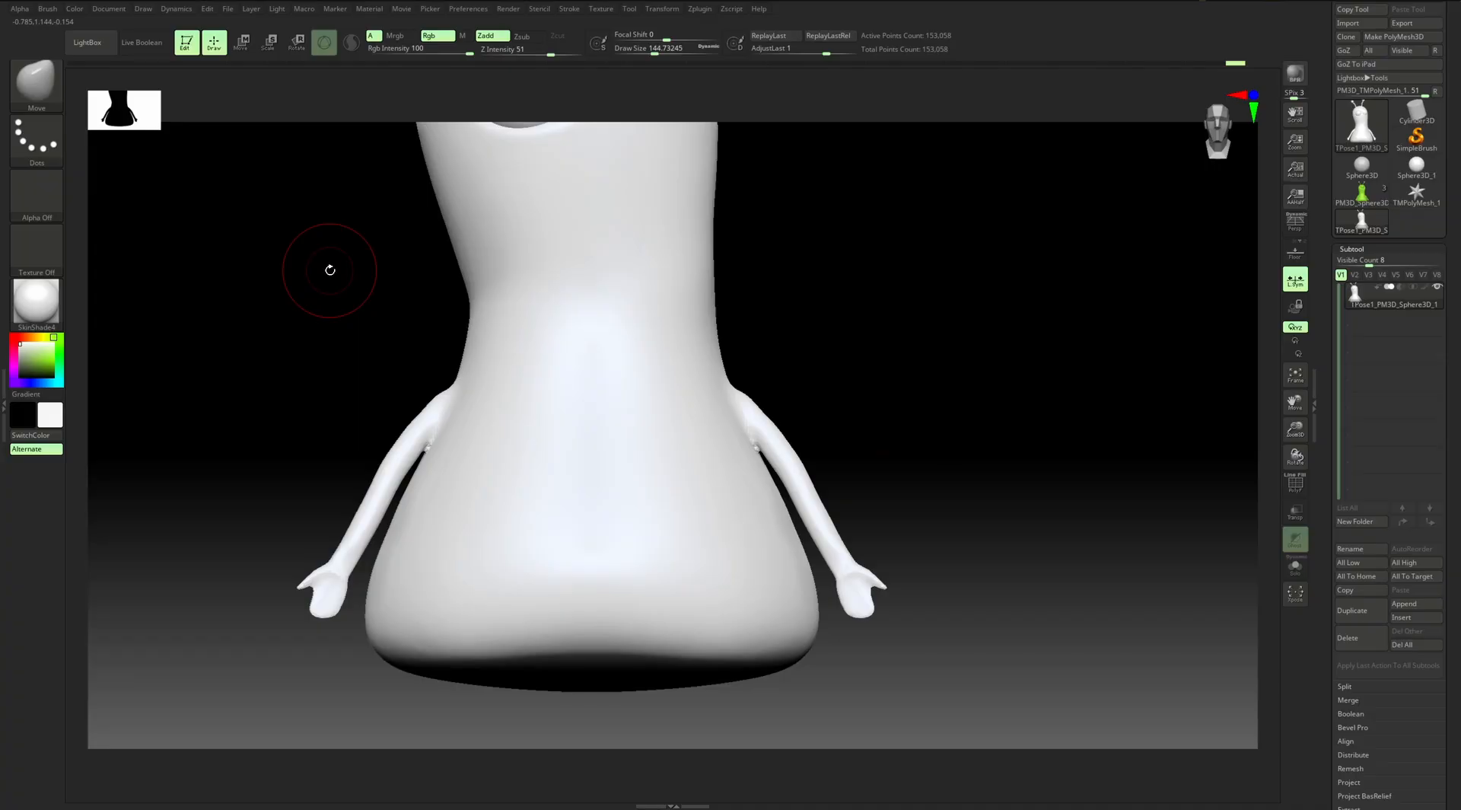
Choose MaskLasso as the masking brush
key("shift")
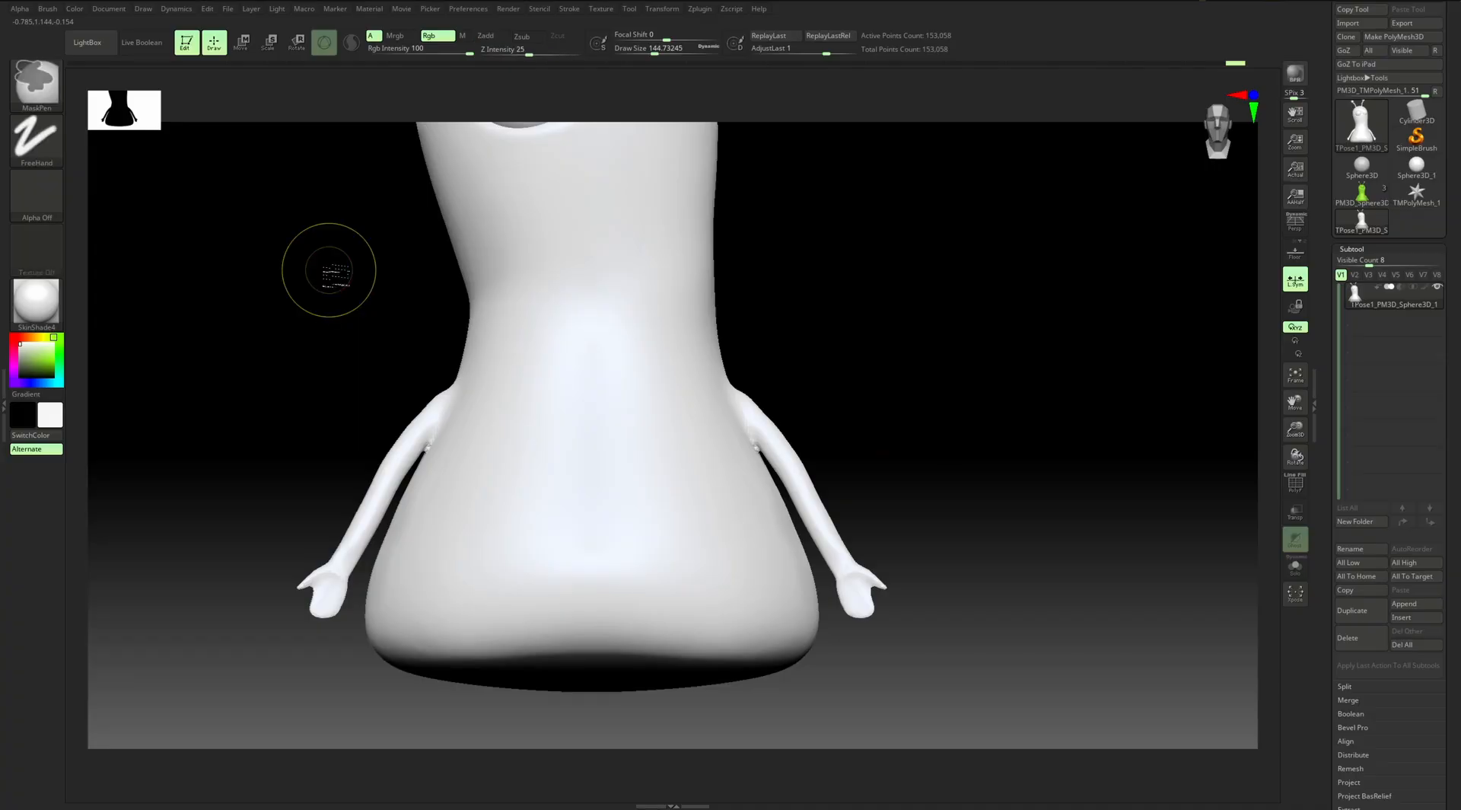
left_click(43, 97)
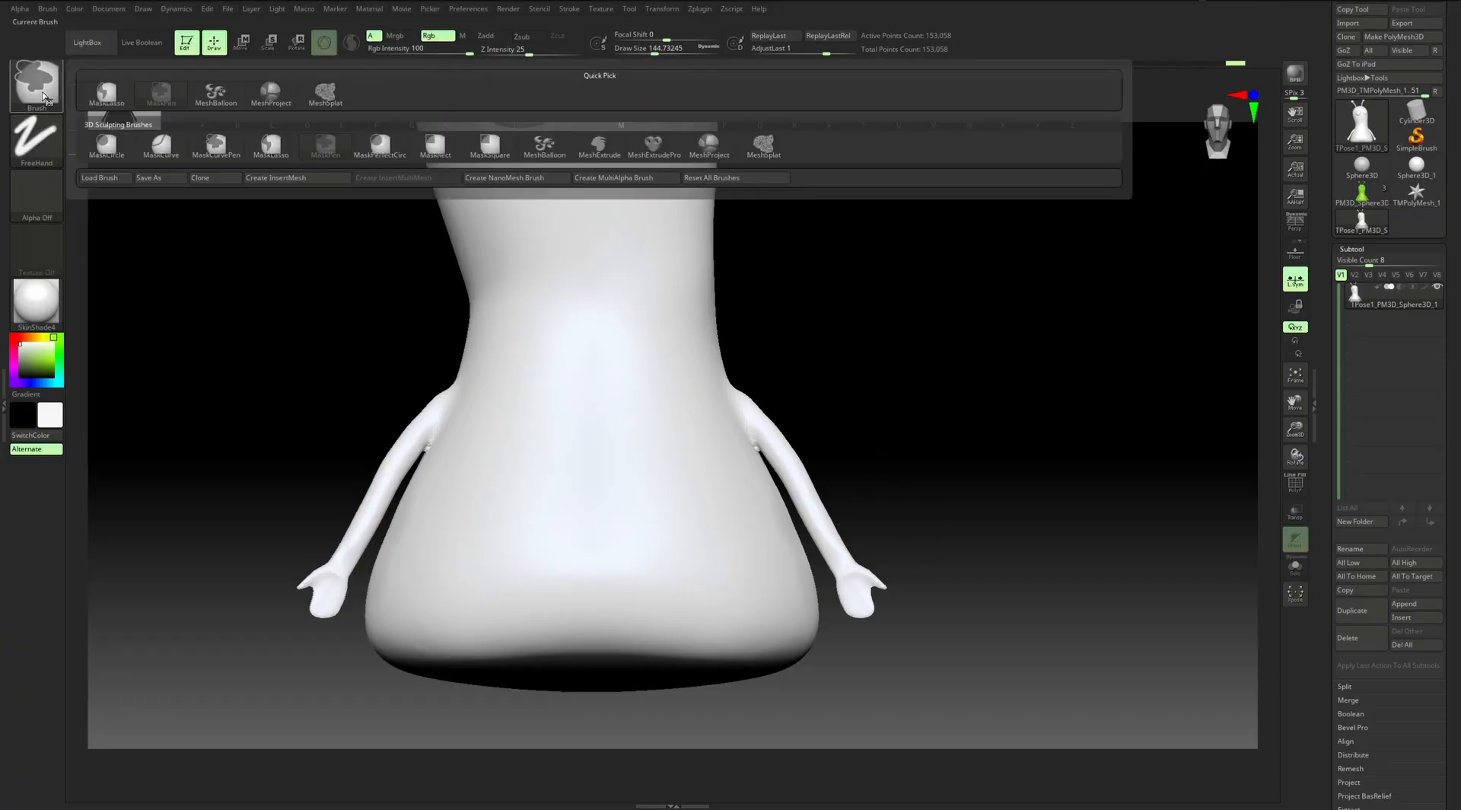
key("ctrl")
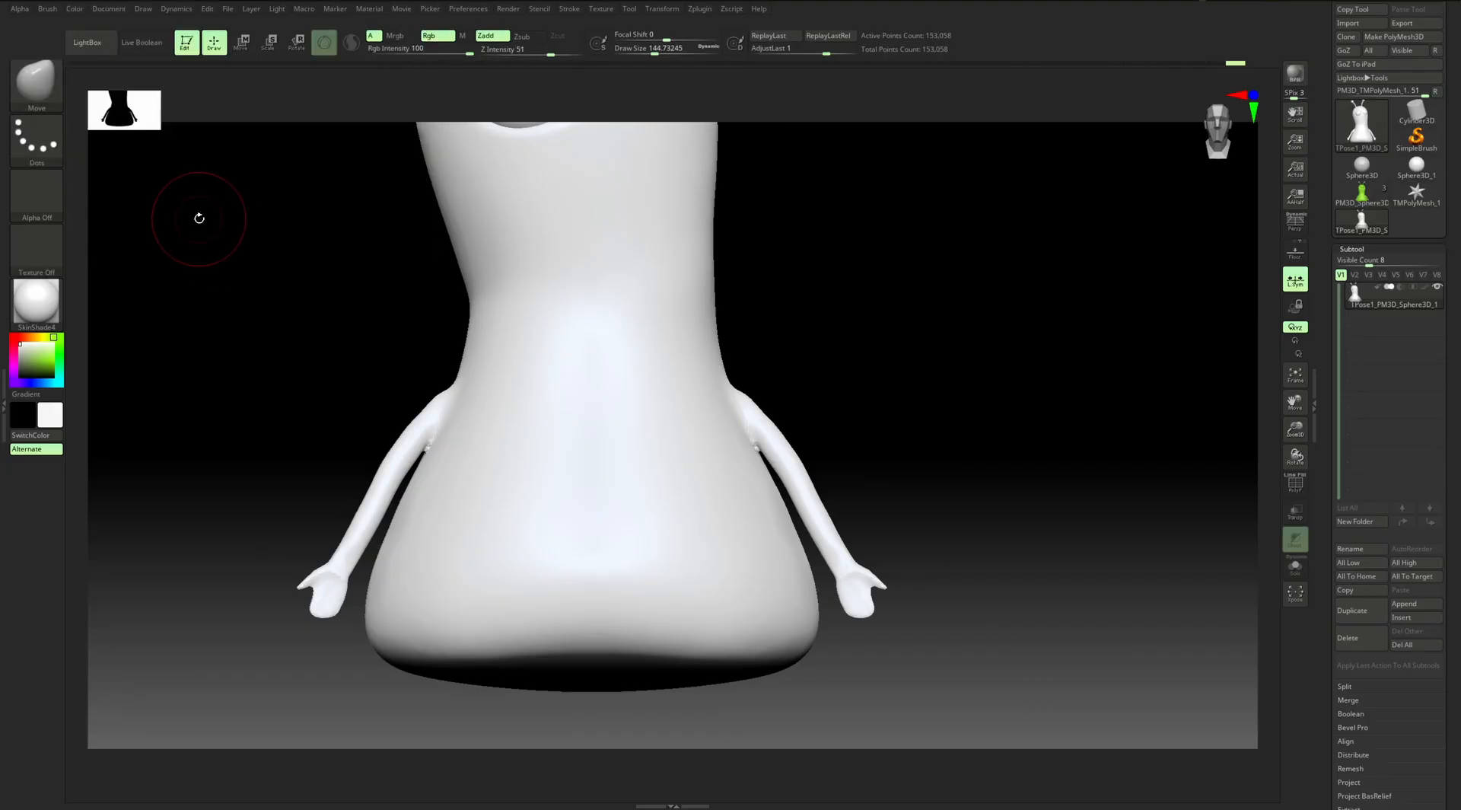
key("ctrl")
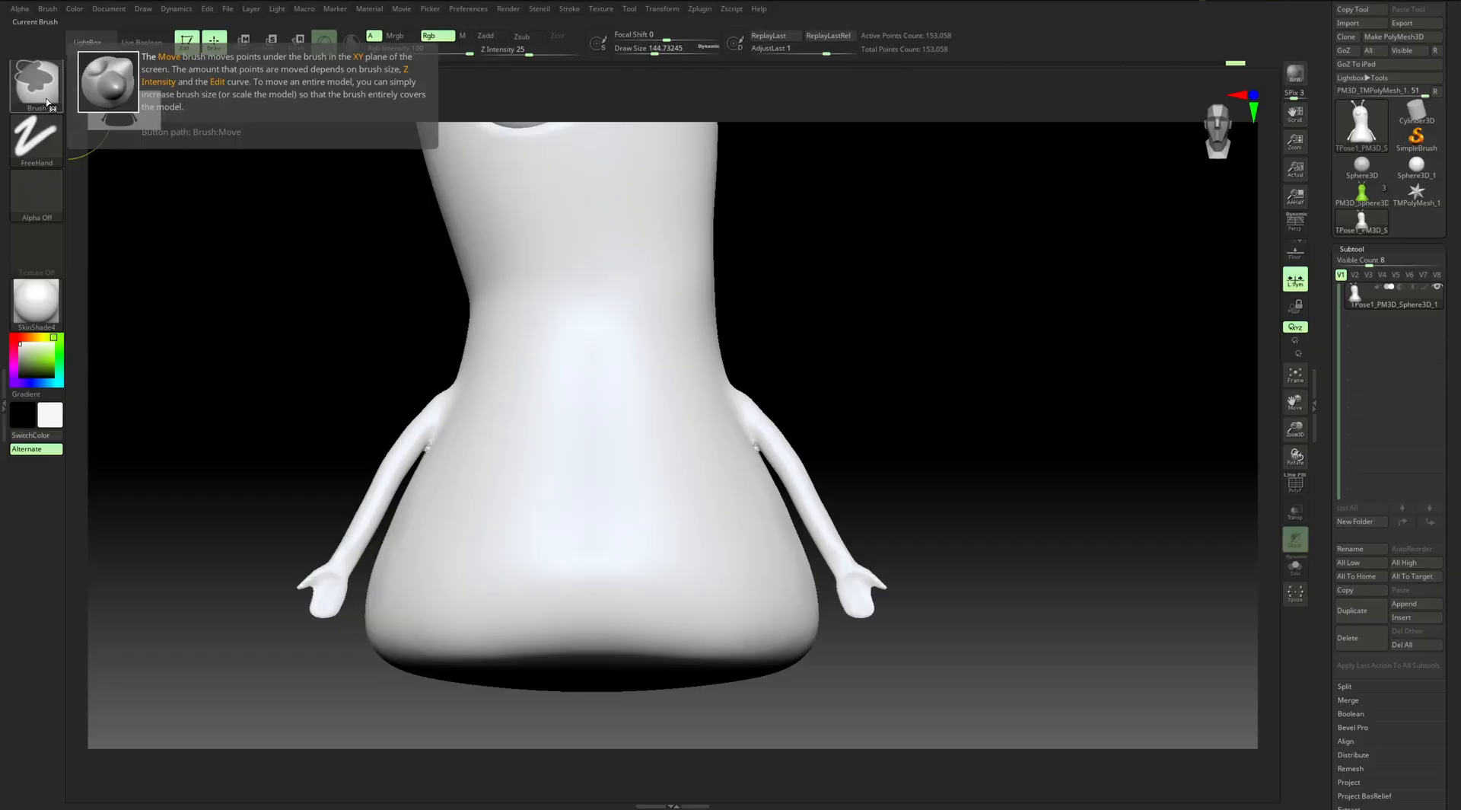
left_click(49, 99)
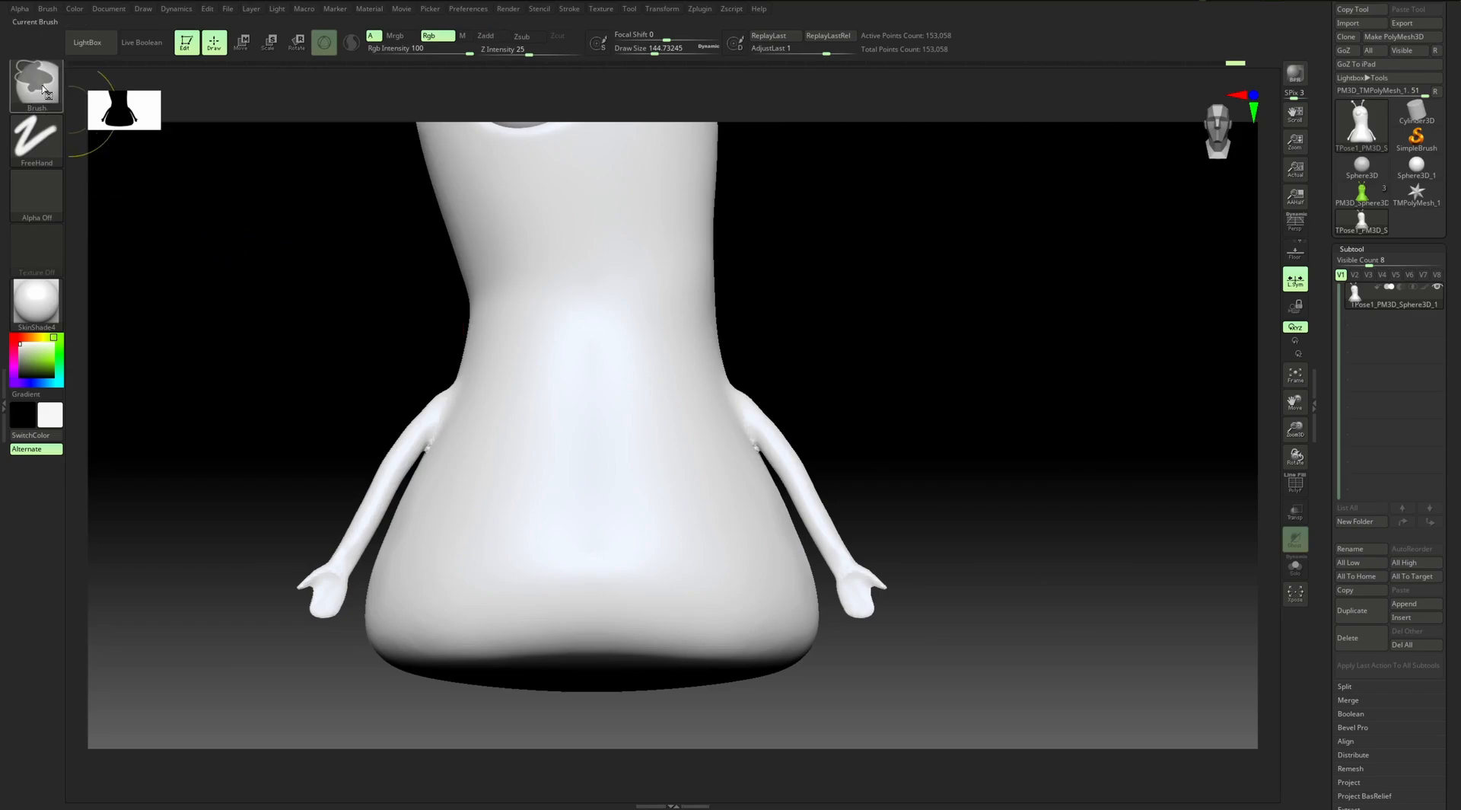
left_click(43, 90, "ctrl")
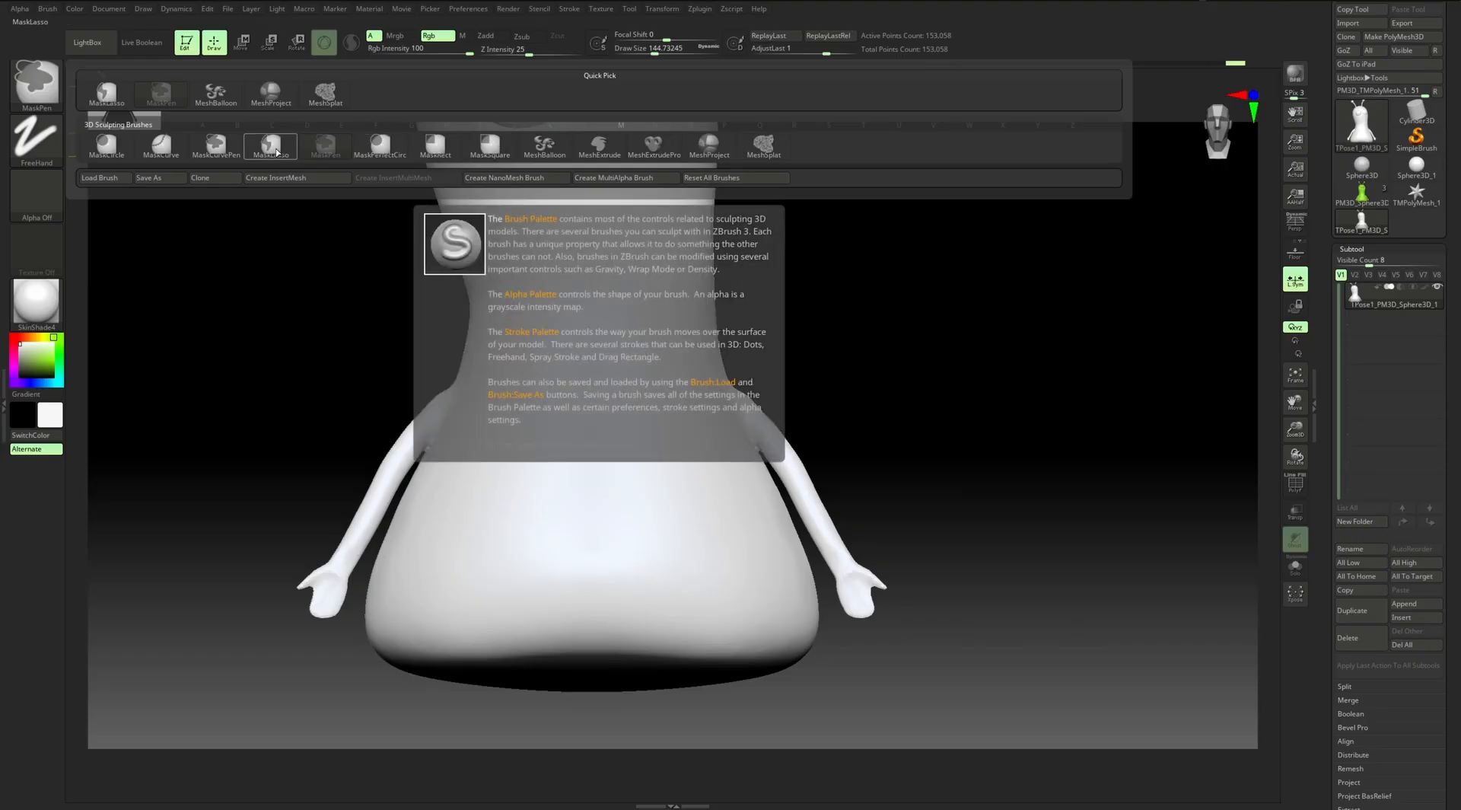
left_click(275, 153, "ctrl")
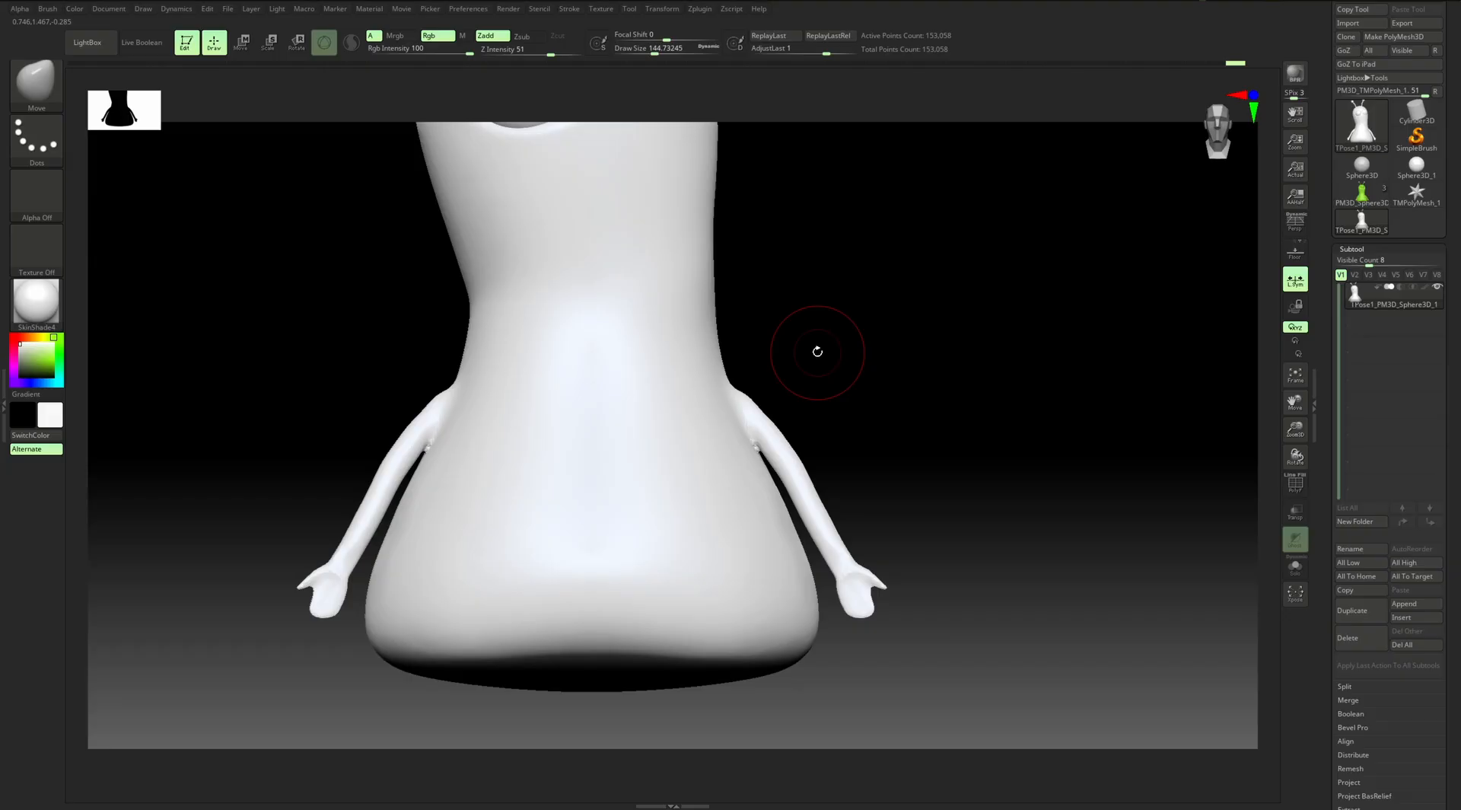
Lasso-mask the alien's left arm from just below the shoulder, and invert the mask to leave only that arm free
key("ctrl")
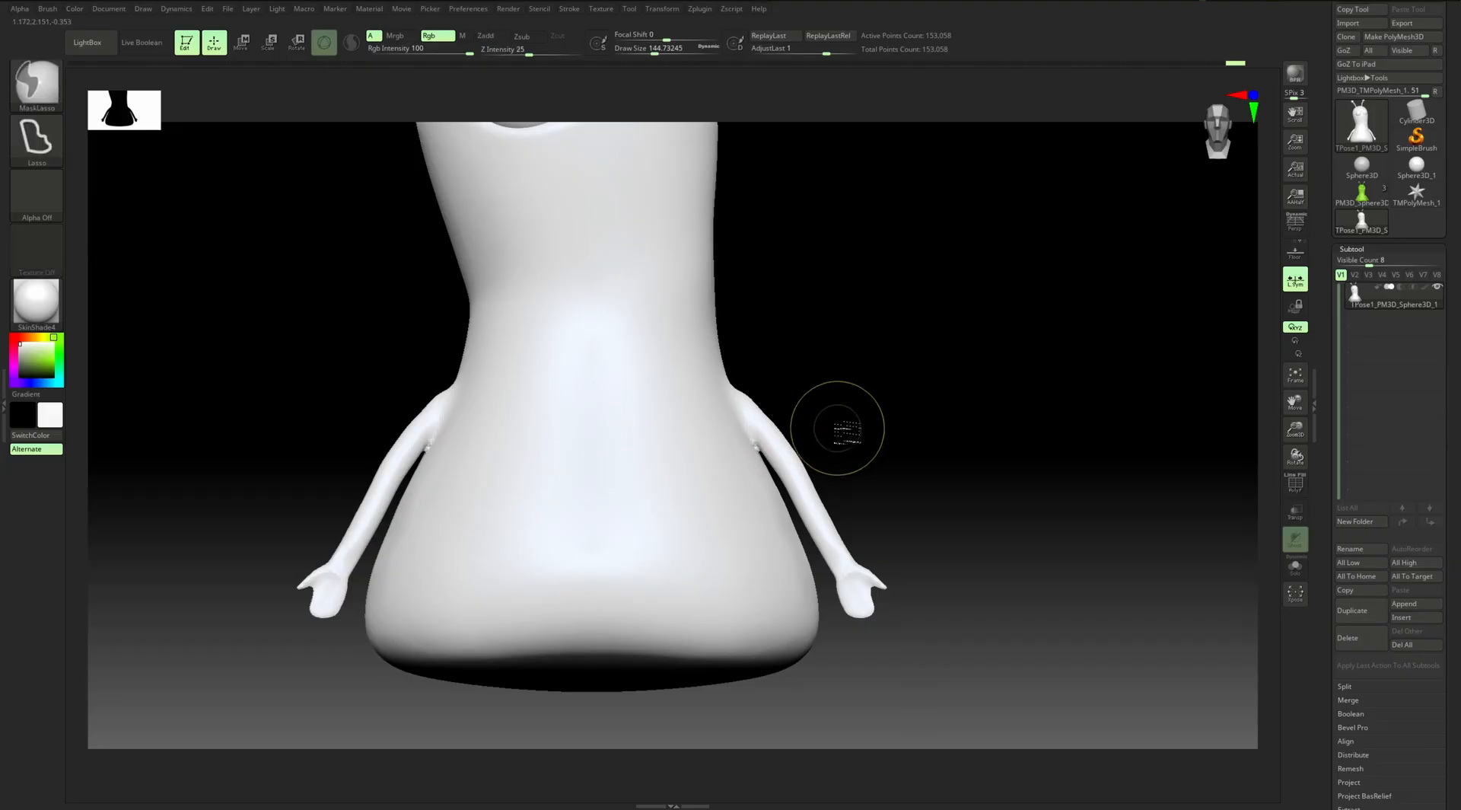
mouse_move(867, 449)
left_mouse_down("ctrl")
mouse_move(921, 525)
mouse_move(898, 618)
mouse_move(861, 653)
mouse_move(776, 473)
left_mouse_up("ctrl")
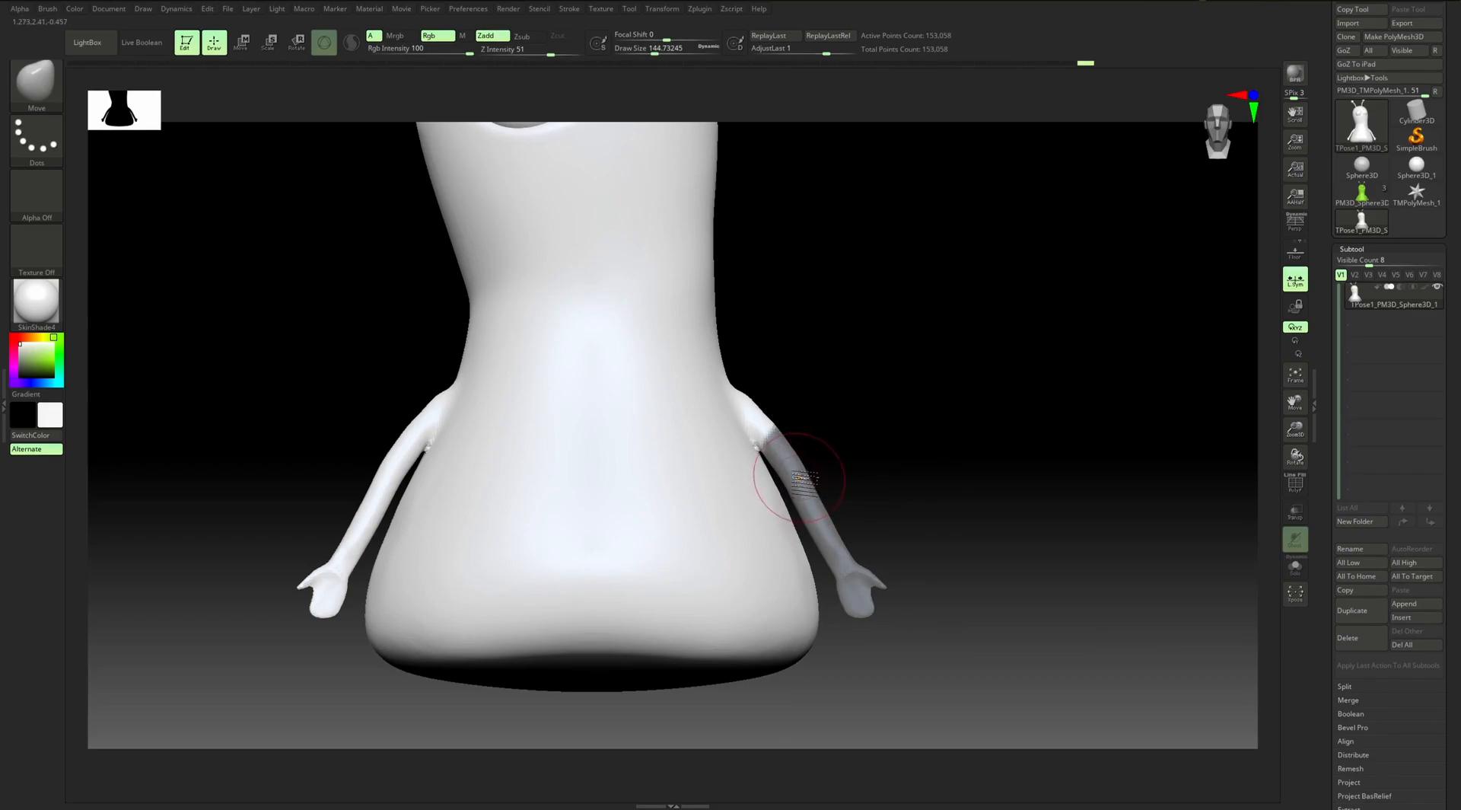
key("ctrl")
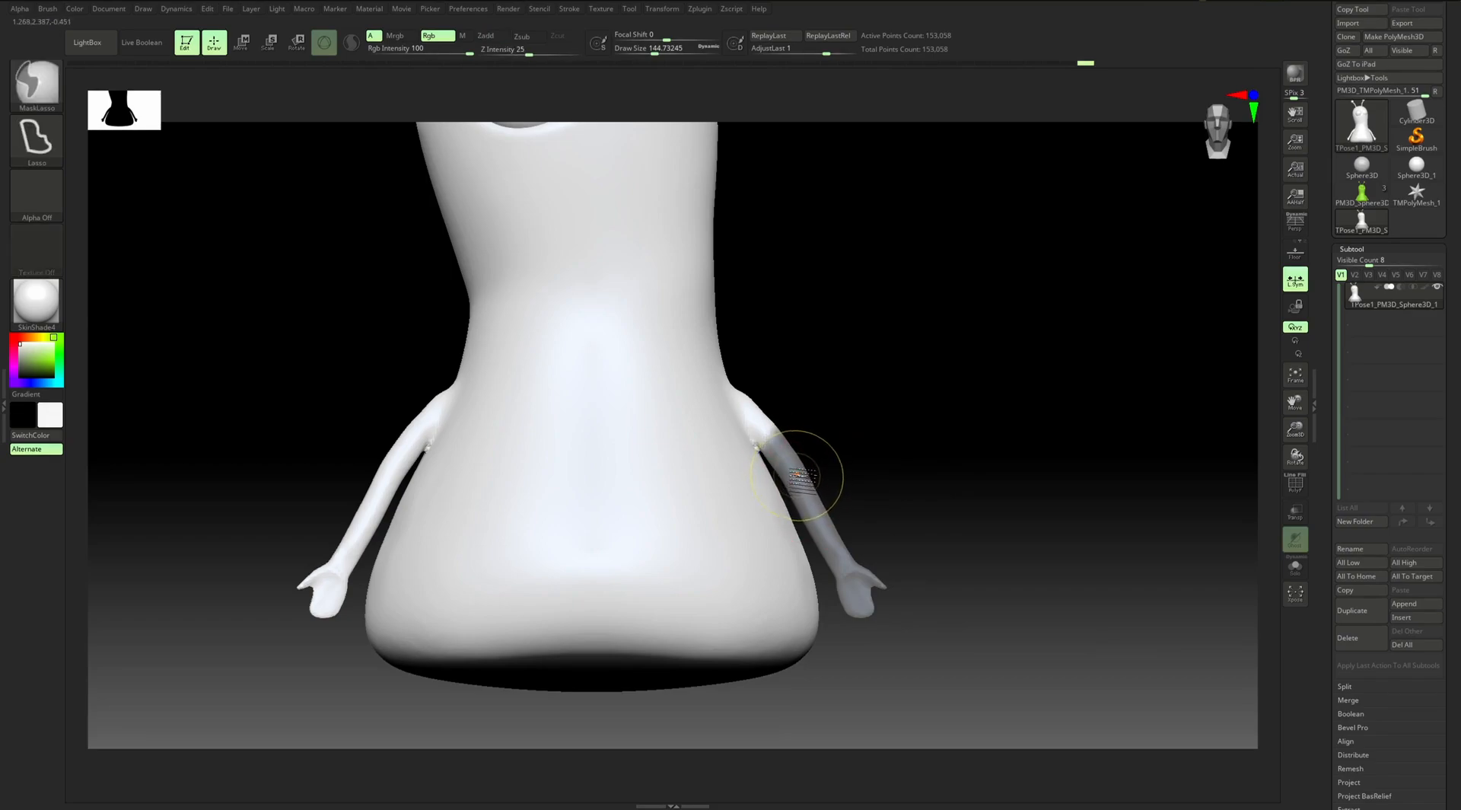
key("ctrl+i")
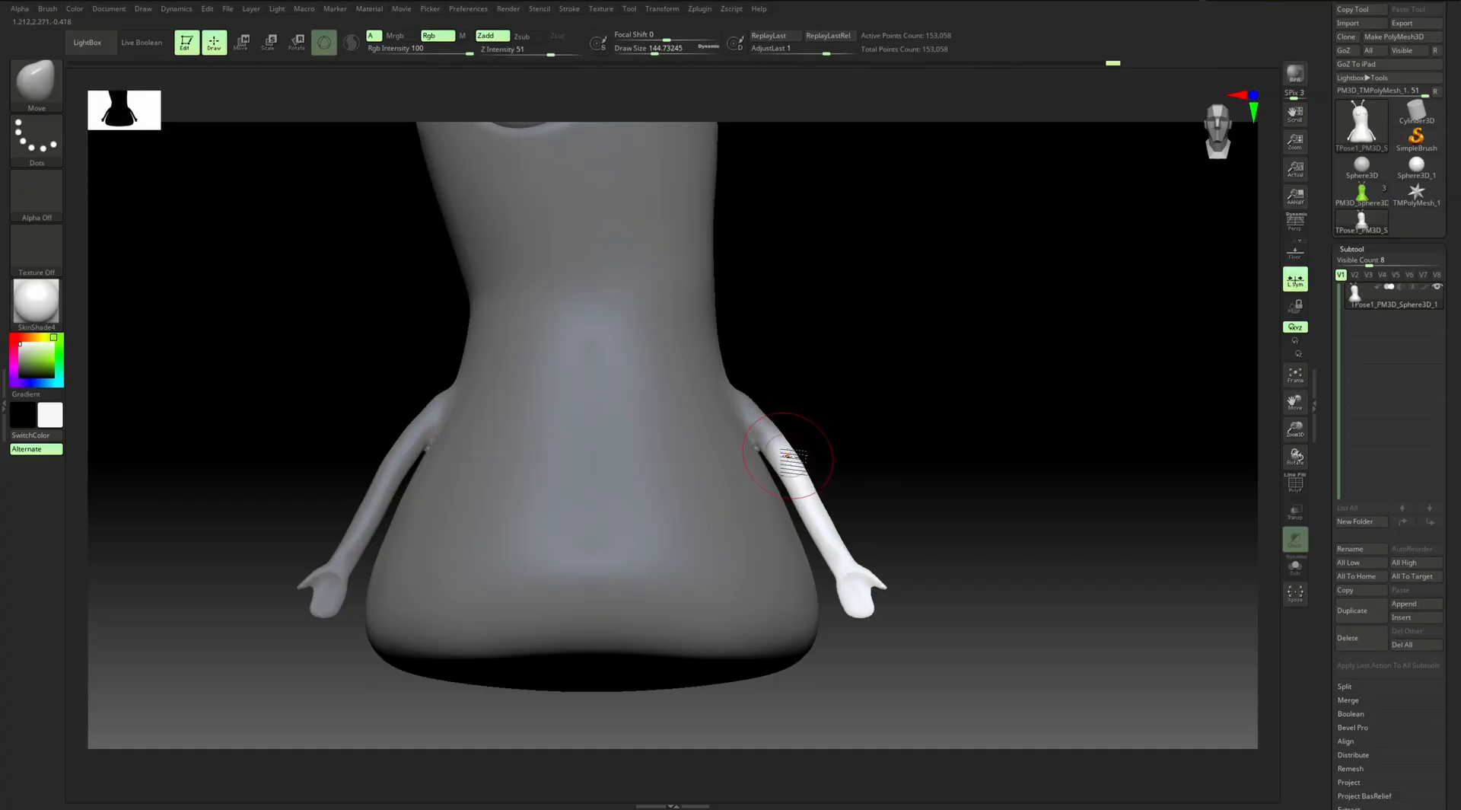
Place the Move gizmo's pivot at the upper end of the unmasked left arm and align its axes with the arm
key("w")
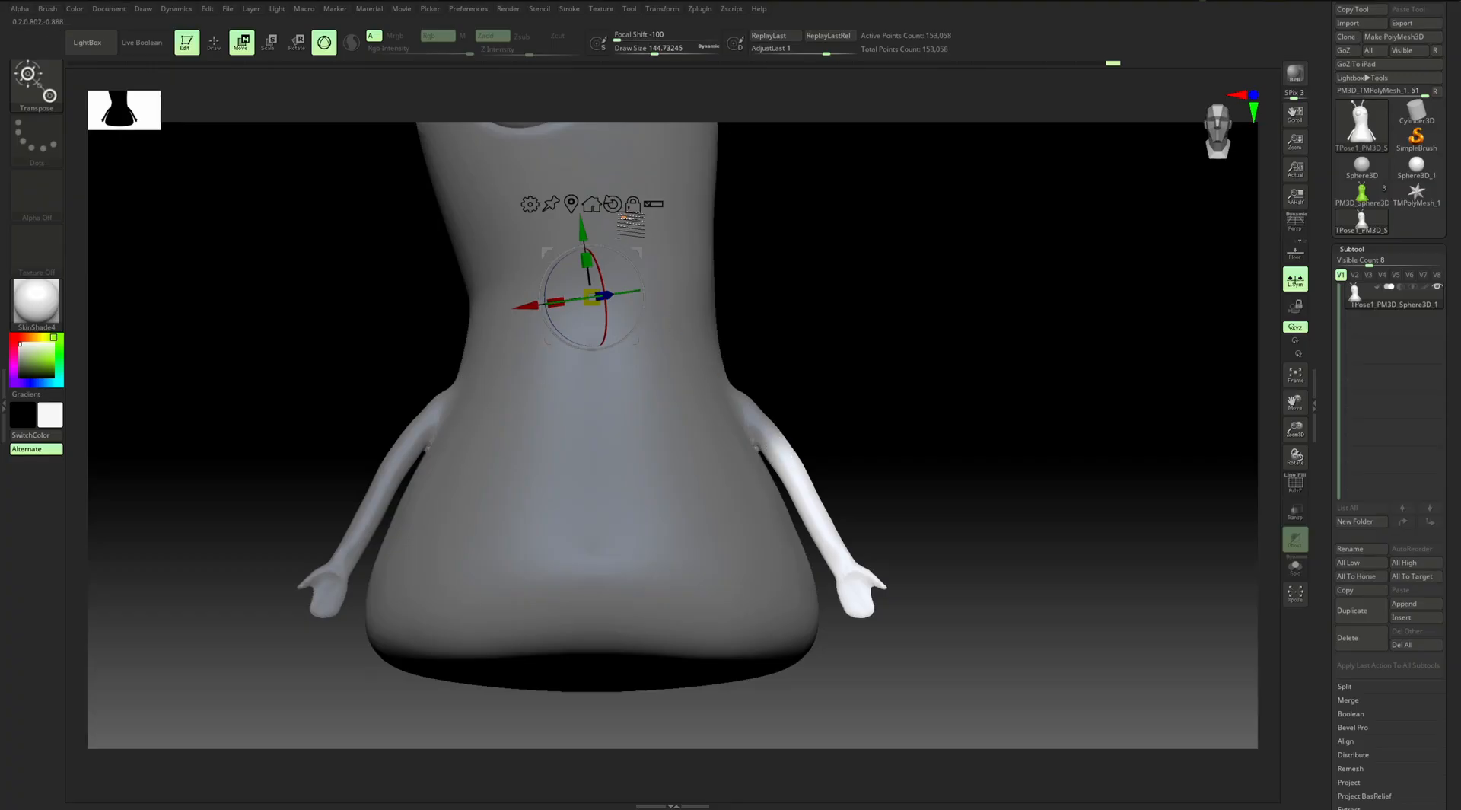
left_click_drag(641, 257, 822, 394)
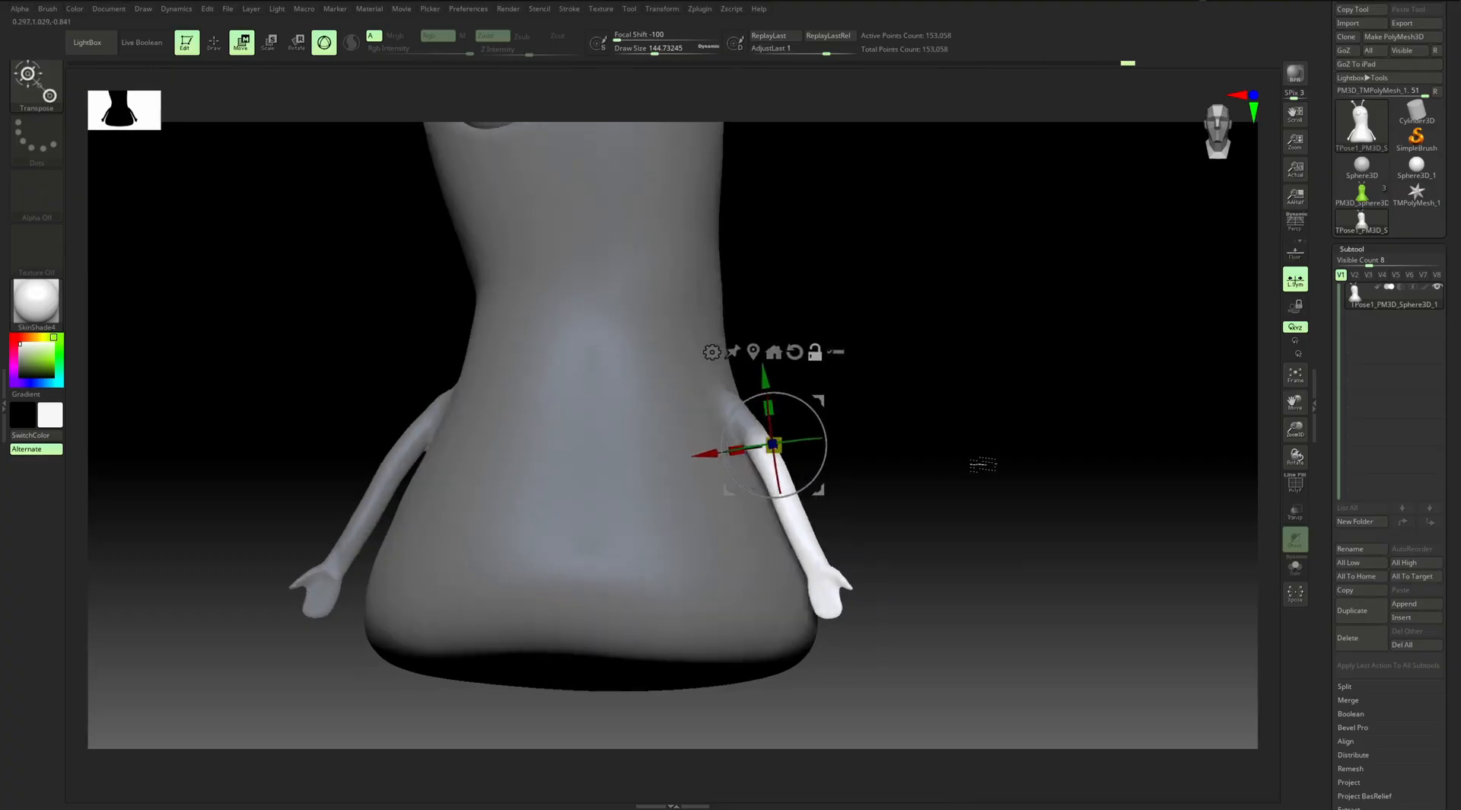
left_click_drag(987, 463, 944, 464)
left_click_drag(706, 443, 655, 441)
left_click_drag(1044, 386, 1103, 385)
left_click_drag(664, 454, 650, 456)
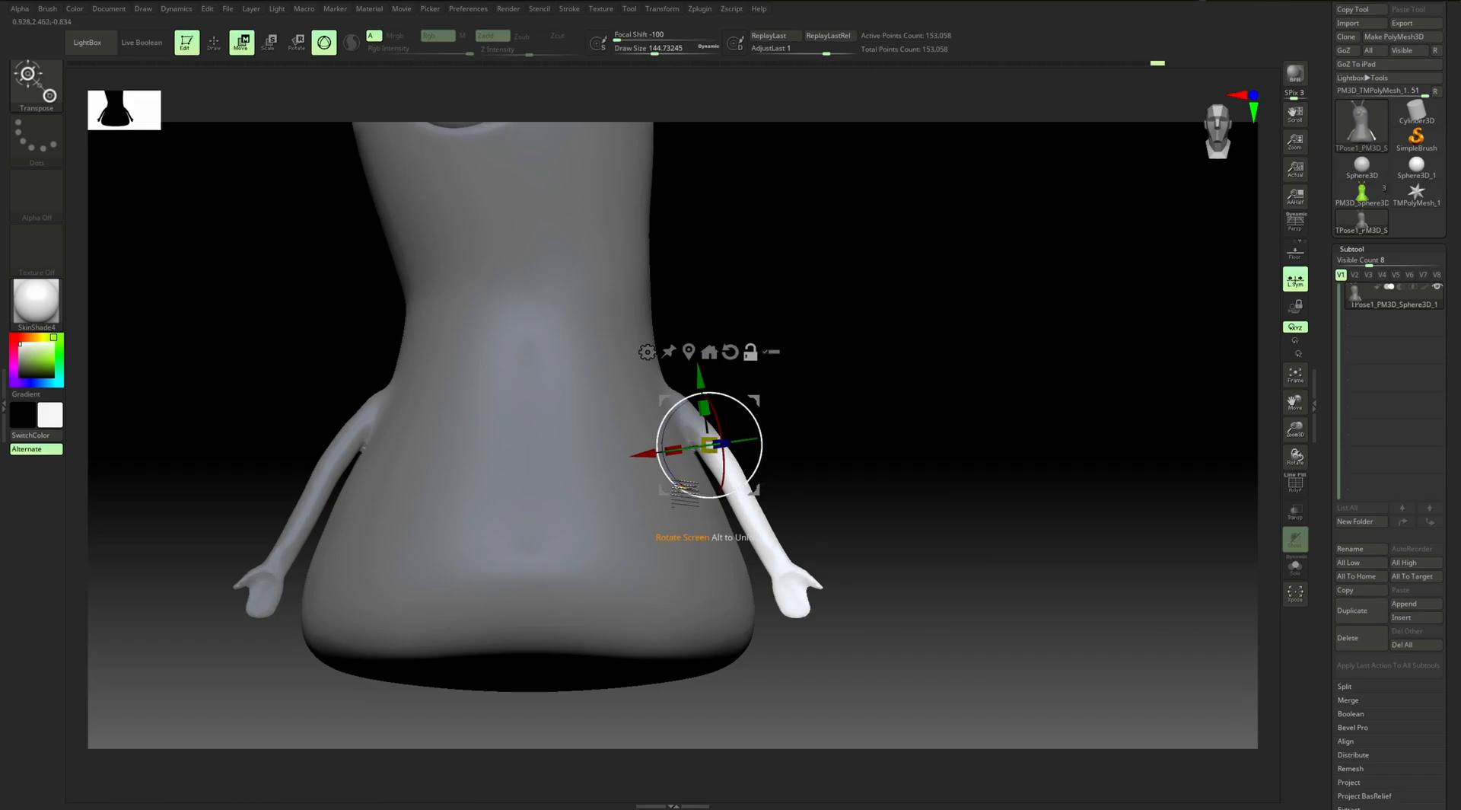
left_click_drag(674, 476, 710, 486)
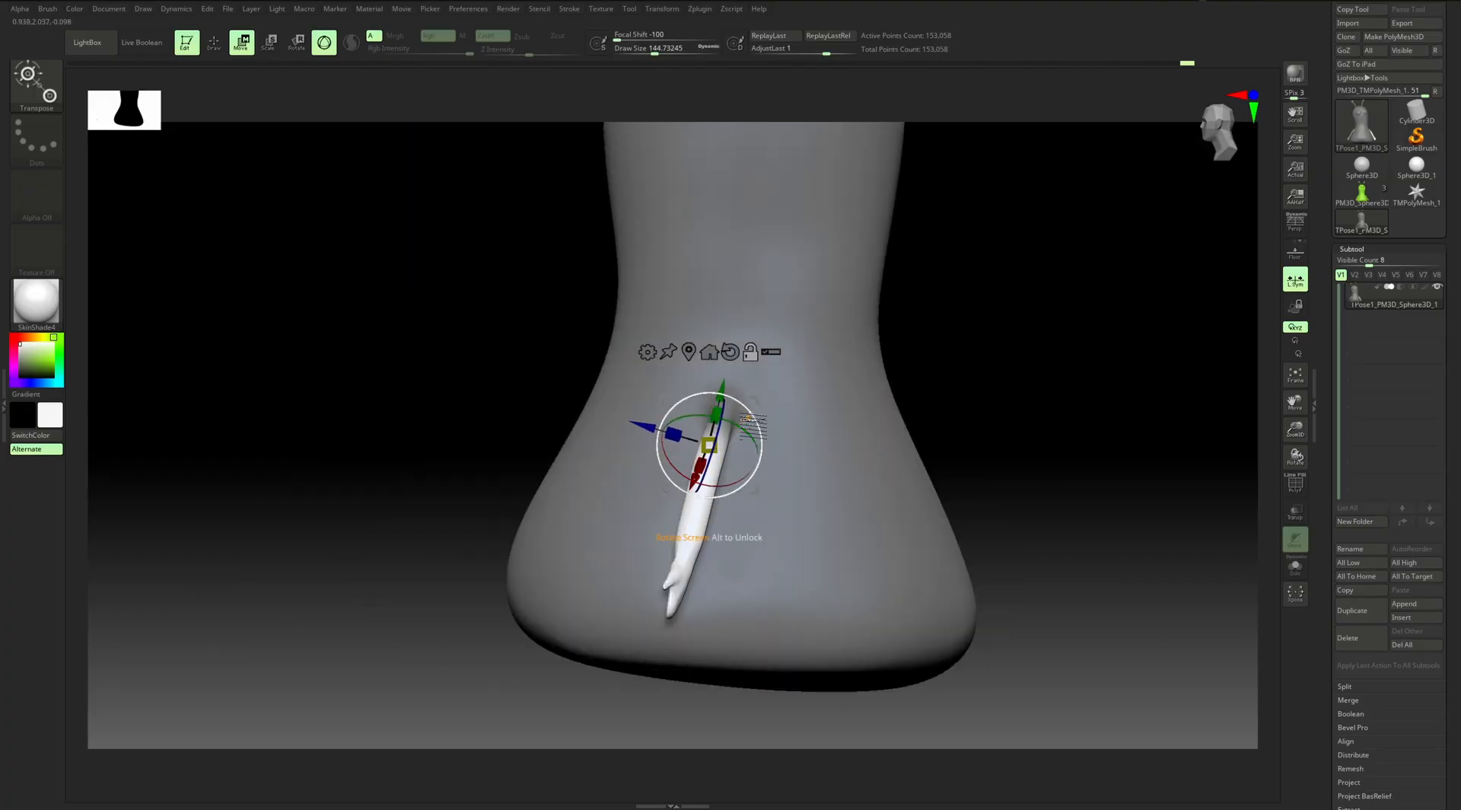
left_click_drag(736, 420, 793, 360, "alt")
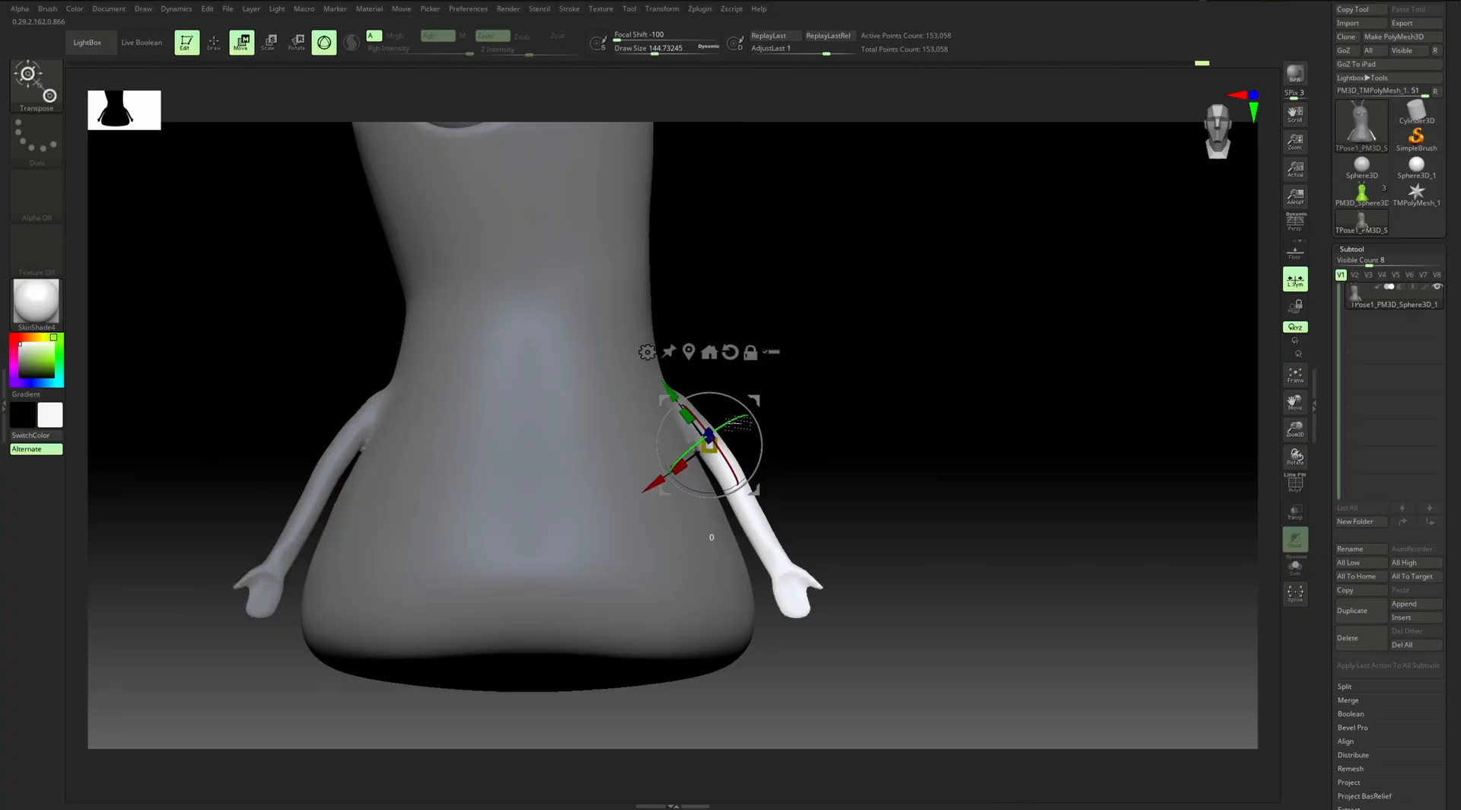
Twist the unmasked left arm about 48 degrees along its length, adjust its swing near the shoulder, and leave the gizmo
left_click_drag(735, 431, 713, 458)
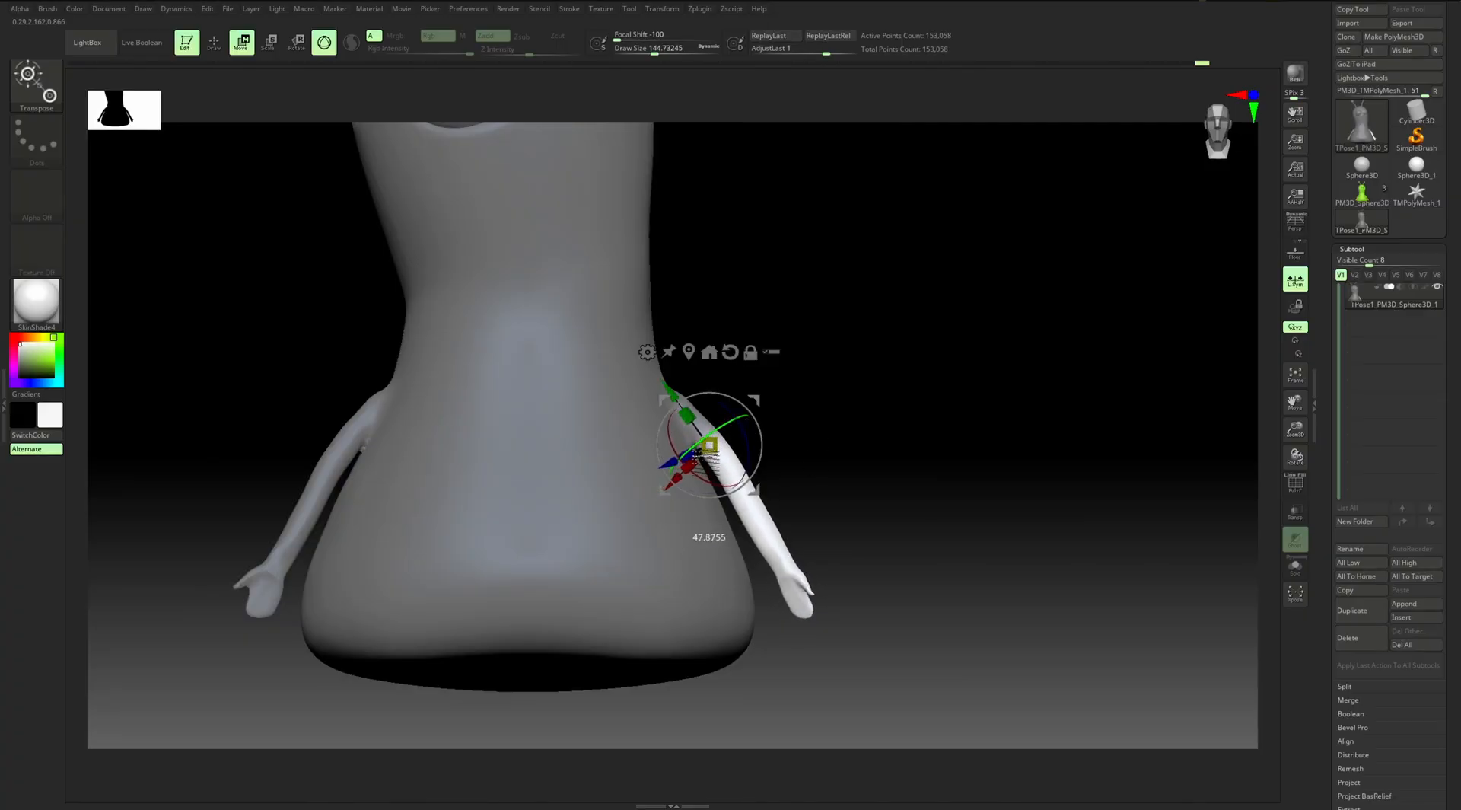
left_click_drag(768, 434, 771, 441)
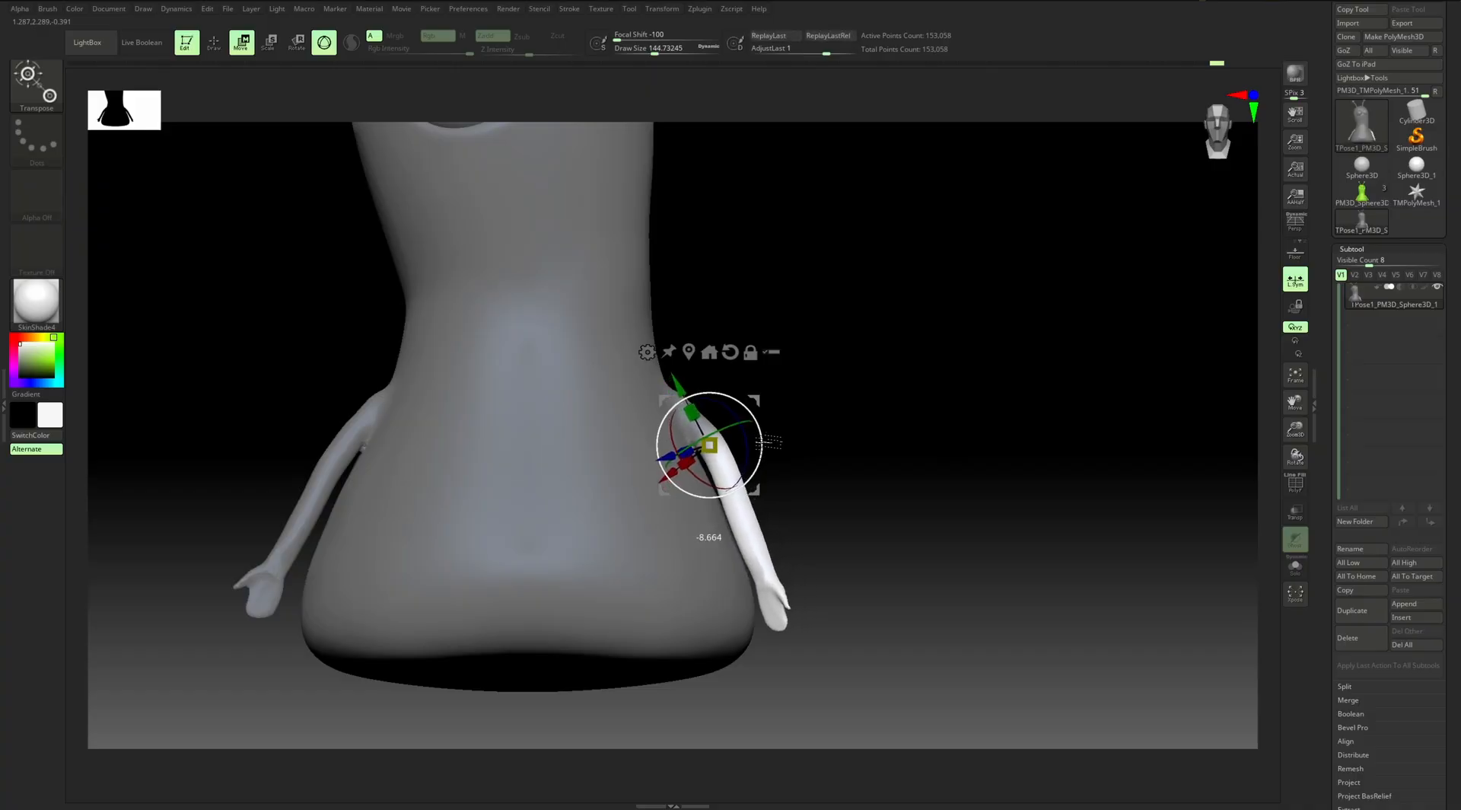
left_click_drag(842, 463, 853, 453, "alt")
left_click_drag(853, 453, 839, 455)
mouse_move(735, 420)
left_mouse_down()
mouse_move(720, 426)
mouse_move(819, 434)
left_mouse_up()
key("q")
key("b")
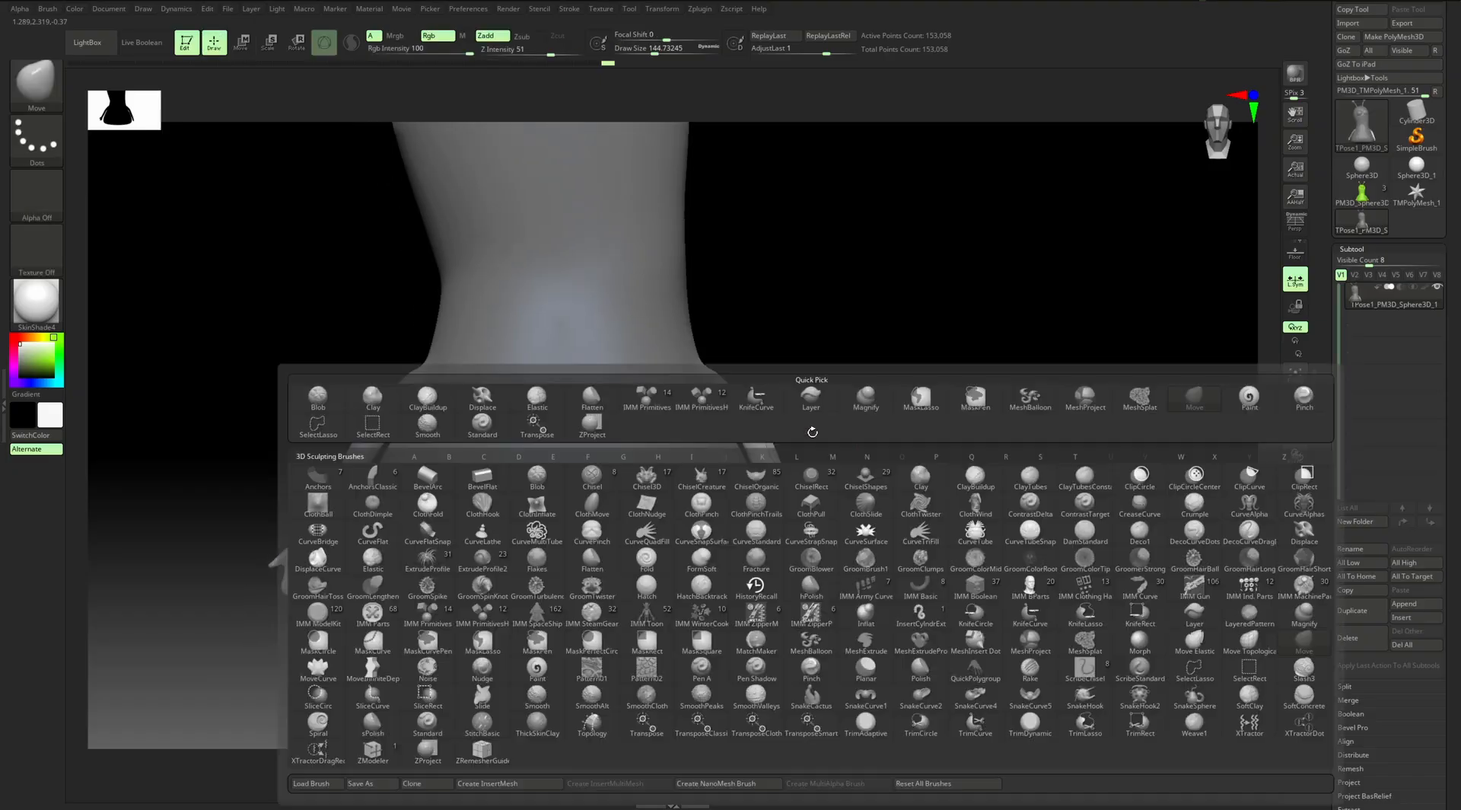
key("w")
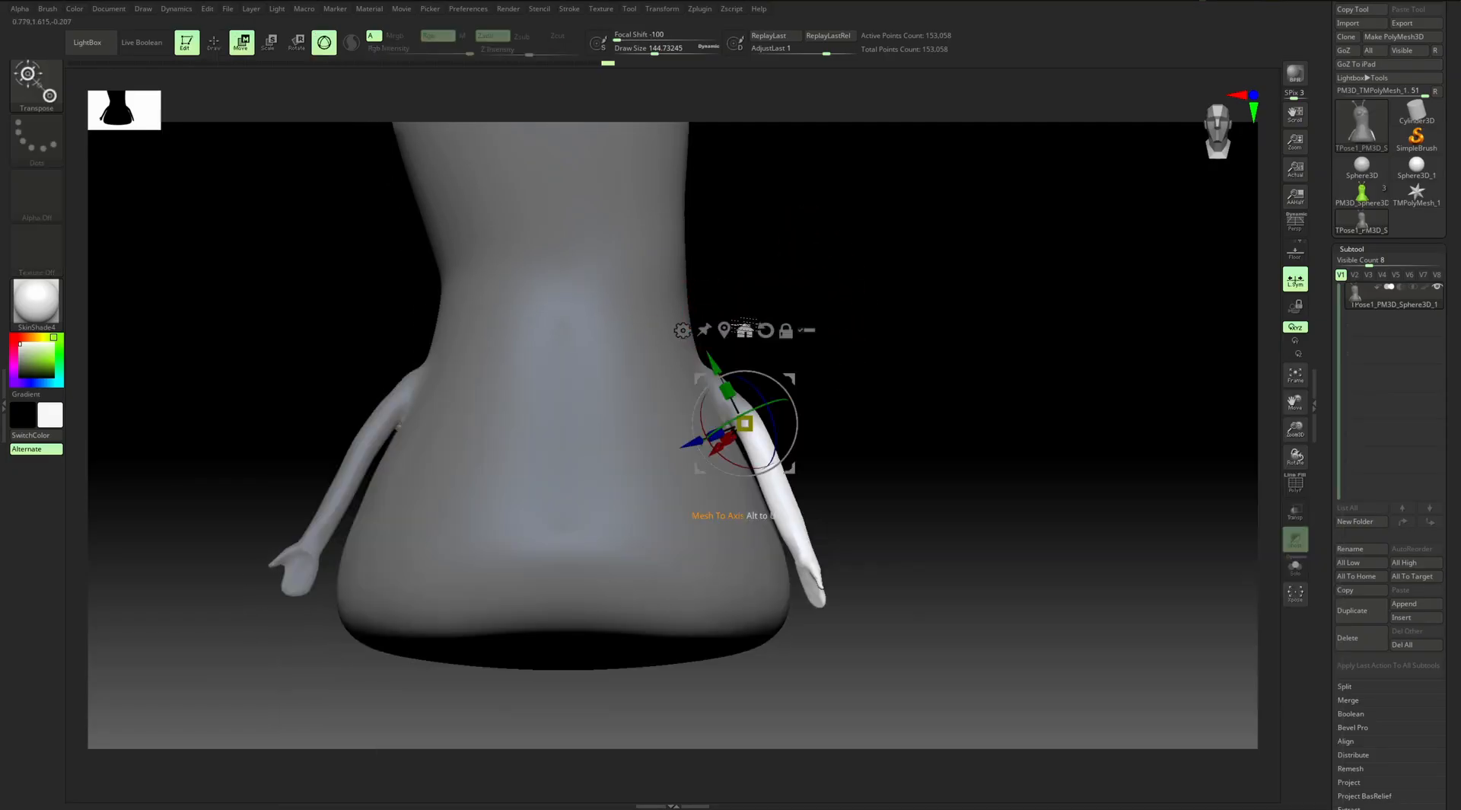
key("q")
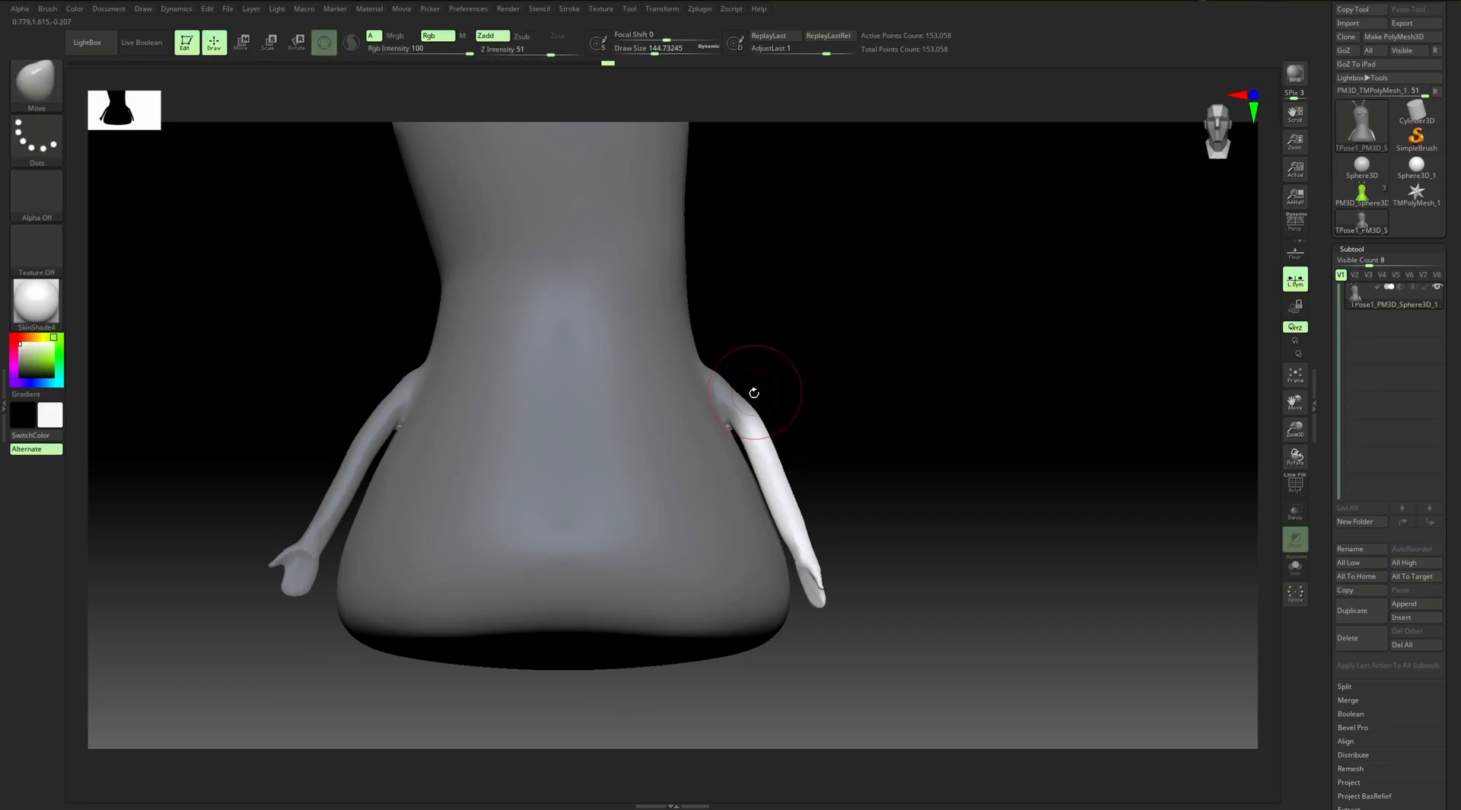
Reshape the unmasked left arm around the hand and wrist from the side with a larger Move brush
key("b")
key("m")
key("v")
key("s")
mouse_move(833, 556)
left_mouse_down()
mouse_move(847, 557)
mouse_move(813, 594)
left_mouse_up()
mouse_move(805, 622)
left_mouse_down()
mouse_move(821, 609)
mouse_move(813, 580)
left_mouse_up()
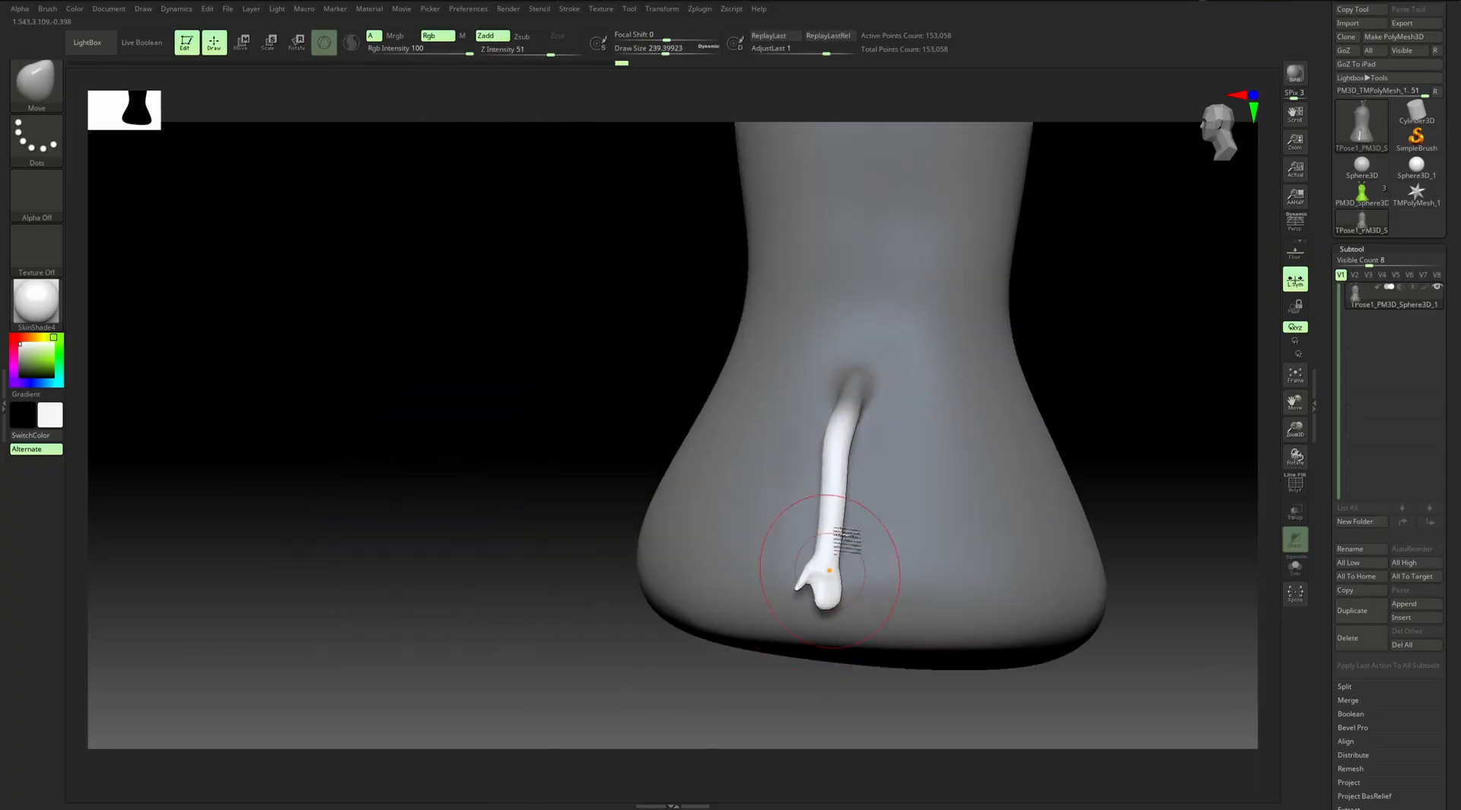
left_click_drag(1054, 377, 1063, 378, "shift")
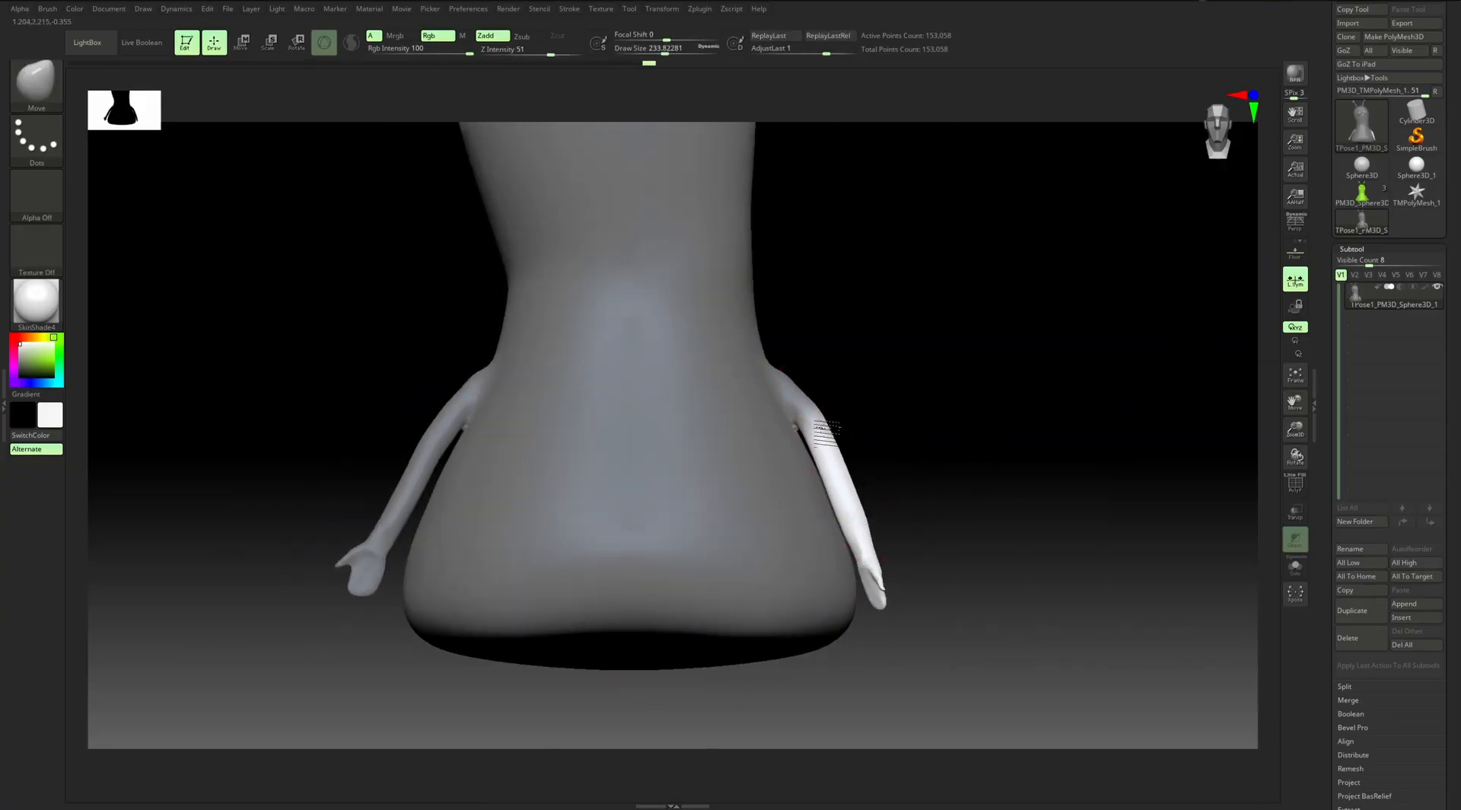
left_click_drag(855, 419, 866, 420, "ctrl")
key("s")
left_click_drag(817, 419, 812, 420)
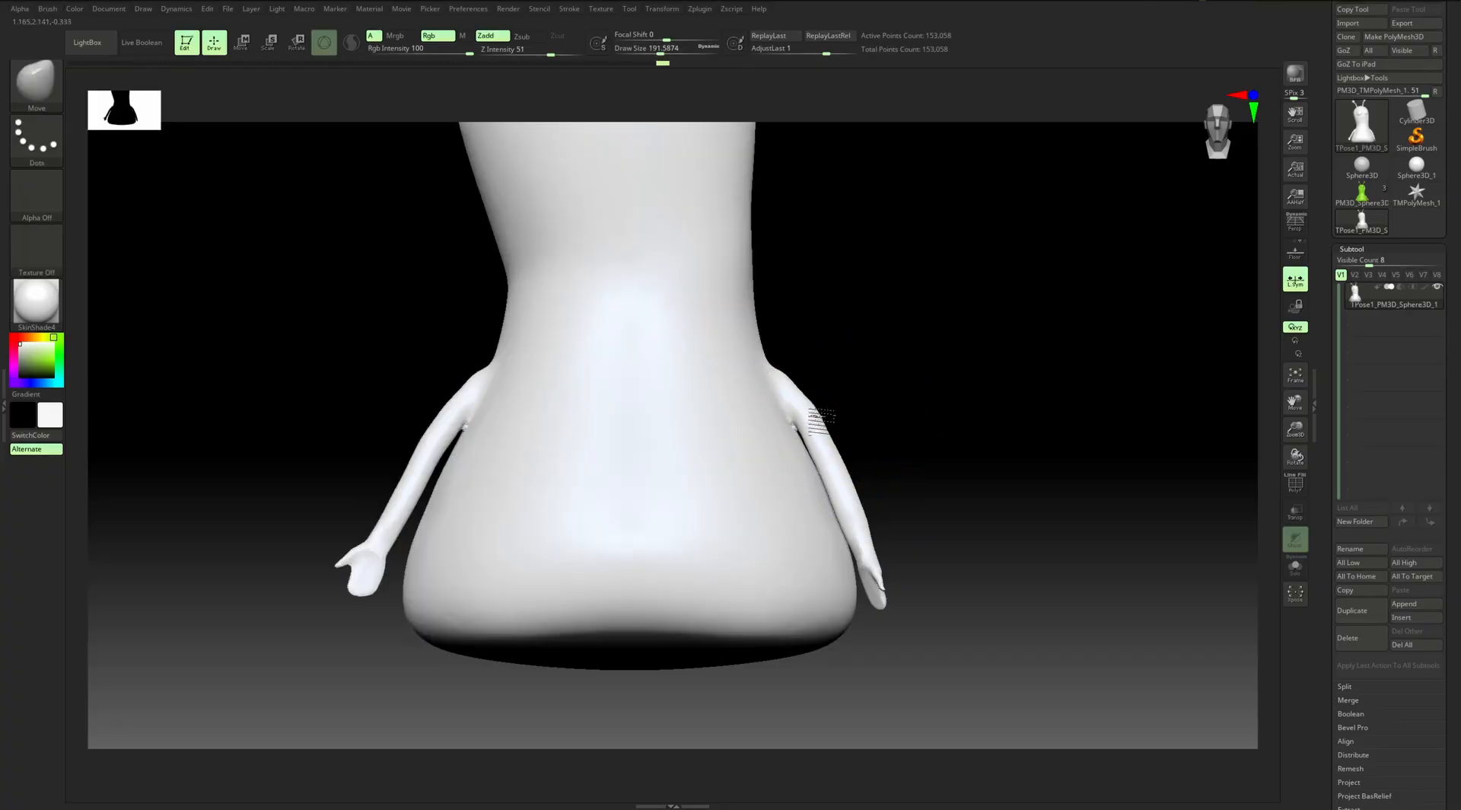
key("ctrl")
key("ctrl")
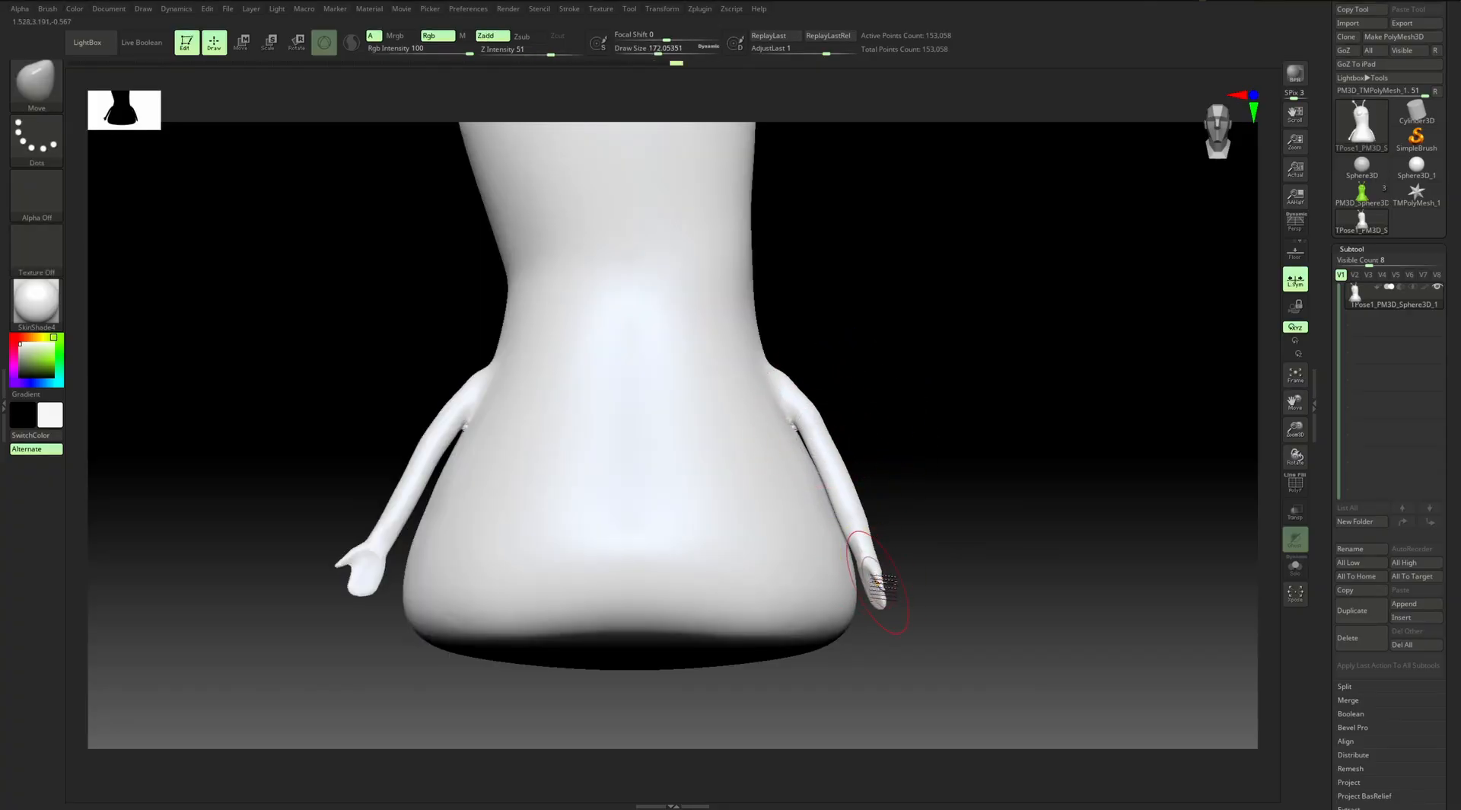
key("ctrl+z")
Adjust how the unmasked left hand sits beside the body with the Move brush, working from the front and from above
key("s")
left_click_drag(877, 565, 880, 568)
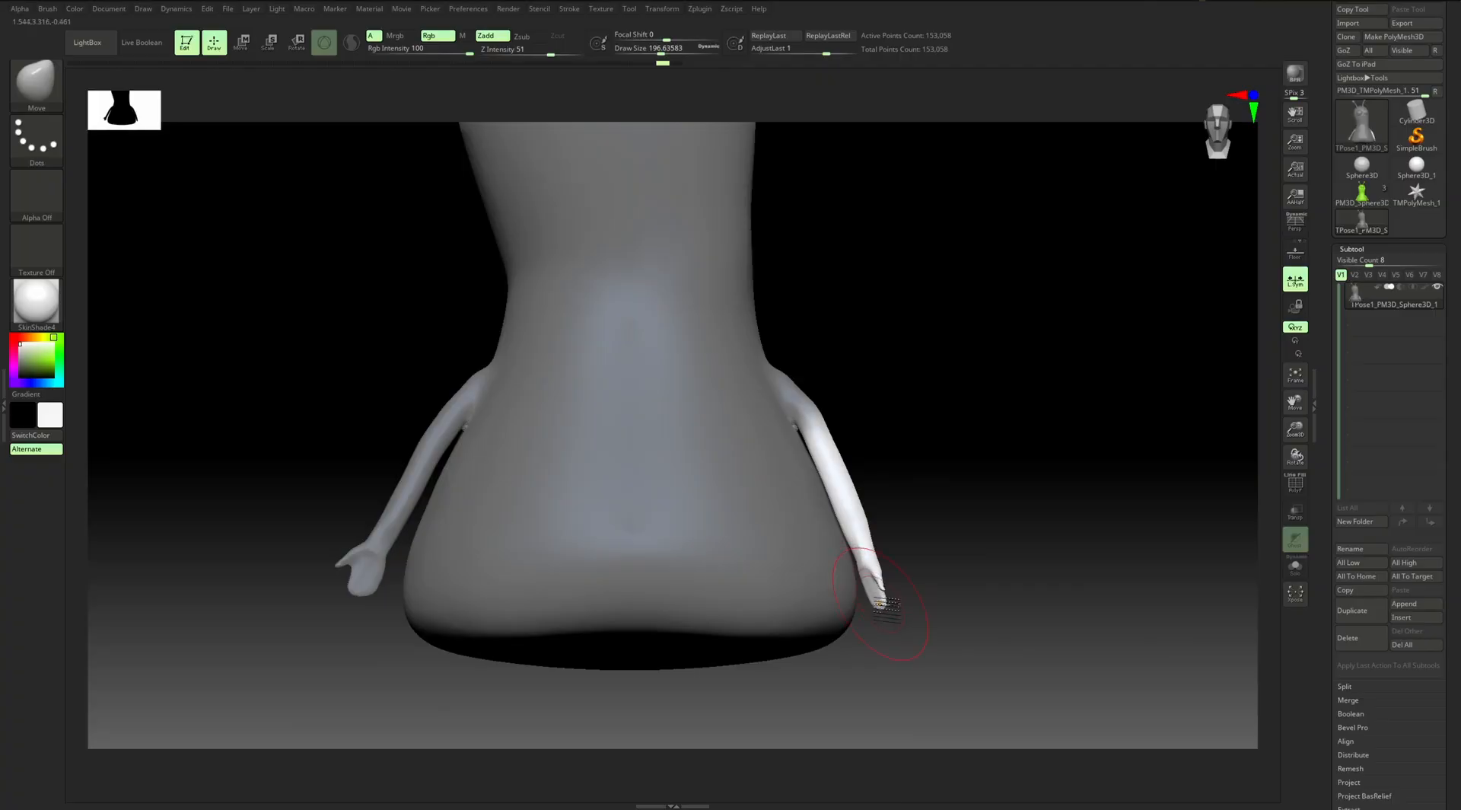
right_click_drag(882, 618, 925, 603)
key("s")
left_click_drag(889, 601, 898, 600)
mouse_move(900, 601)
right_mouse_down()
mouse_move(988, 495)
mouse_move(951, 426)
right_mouse_up()
key("s")
left_click_drag(843, 631, 860, 630)
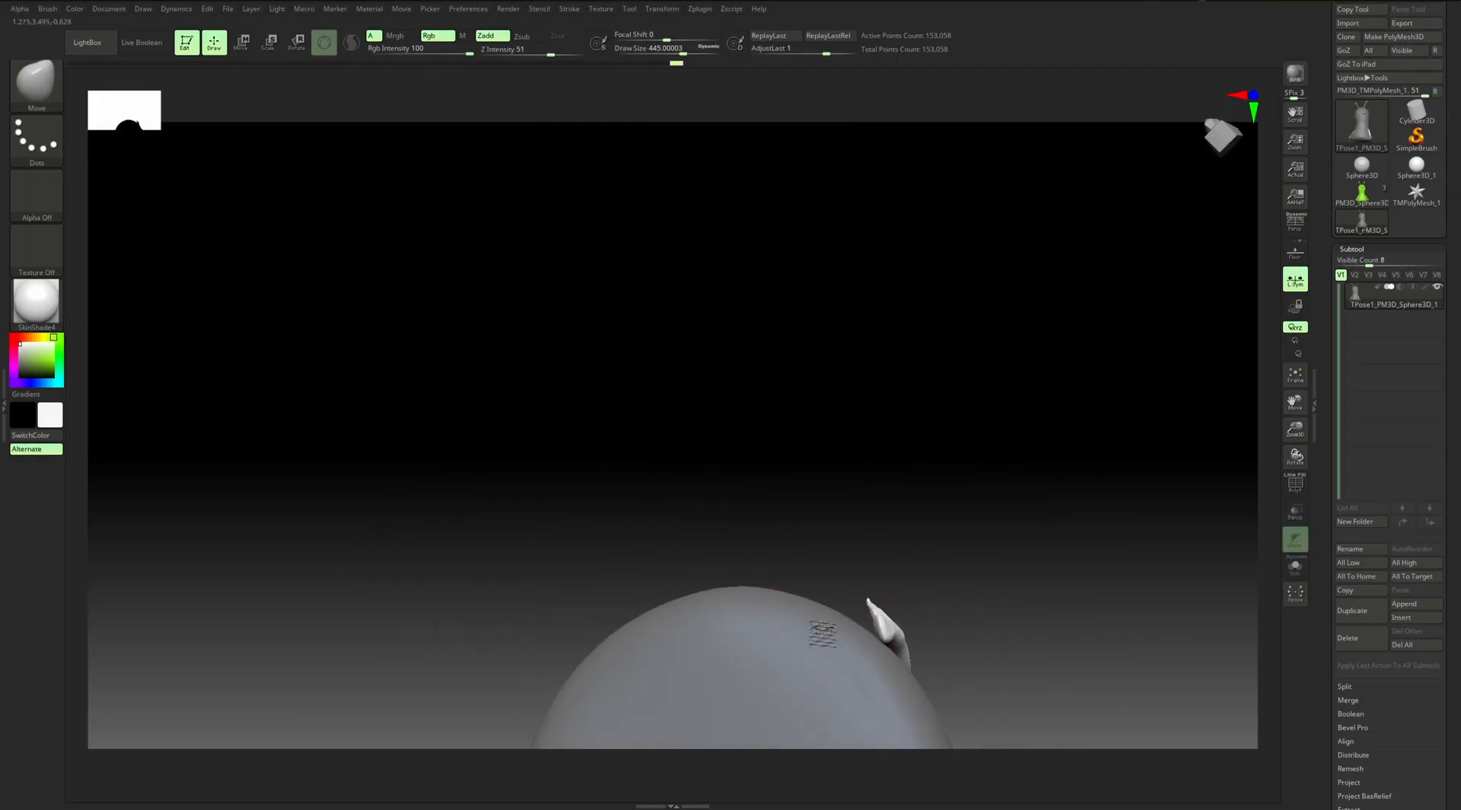
mouse_move(826, 641)
right_mouse_down()
mouse_move(985, 532)
mouse_move(842, 538)
right_mouse_up()
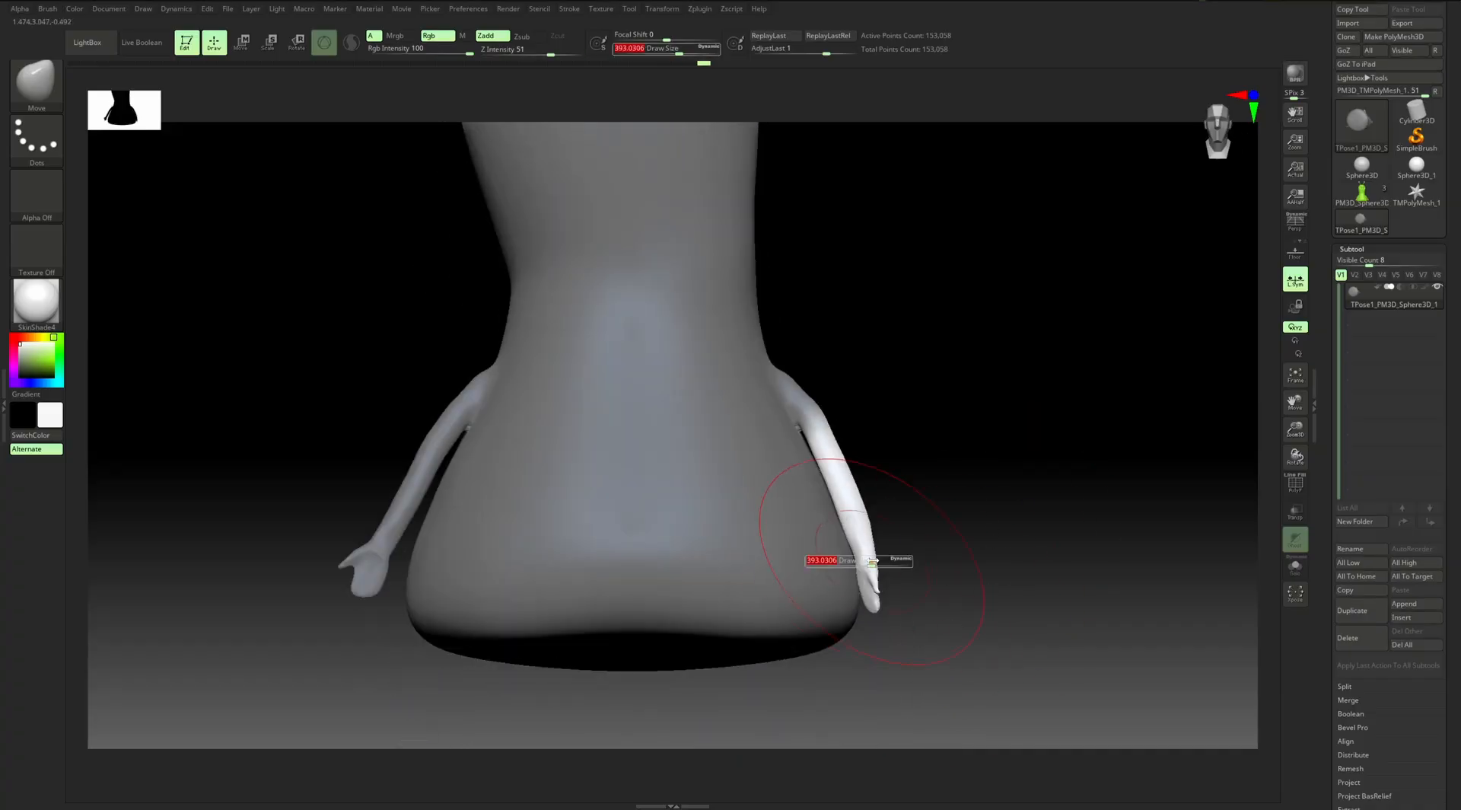
Refine the curve of the left forearm with a smaller Move brush and smooth its surface
key("s")
left_click_drag(854, 526, 848, 527)
right_click_drag(883, 505, 866, 506)
key("s")
key("s")
left_click_drag(891, 510, 879, 510)
key("shift")
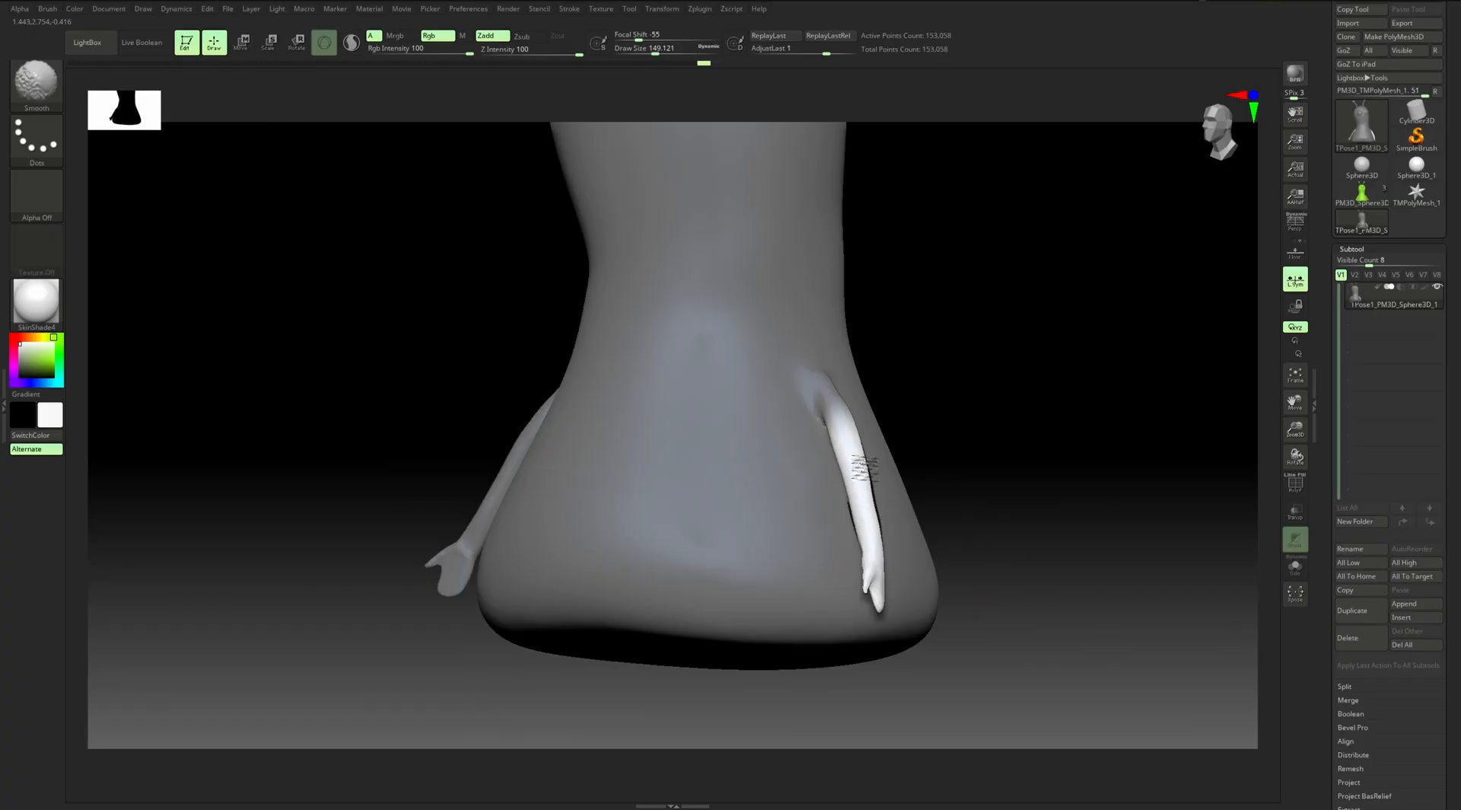
right_click_drag(856, 473, 880, 516, "shift")
mouse_move(903, 427)
right_mouse_down()
mouse_move(946, 477)
mouse_move(887, 457)
right_mouse_up()
key("s")
left_click_drag(895, 430, 891, 427)
Replace the mask with a lasso mask over the right forearm and hand, and invert it to leave only them free
right_click_drag(929, 385, 1046, 414, "alt")
mouse_move(648, 487)
right_mouse_down("alt")
mouse_move(513, 420)
mouse_move(489, 512)
mouse_move(506, 492)
right_mouse_up("alt")
key("ctrl")
mouse_move(477, 543)
left_mouse_down("ctrl")
mouse_move(537, 478)
mouse_move(559, 536)
mouse_move(509, 680)
mouse_move(455, 552)
mouse_move(522, 528)
left_mouse_up("ctrl")
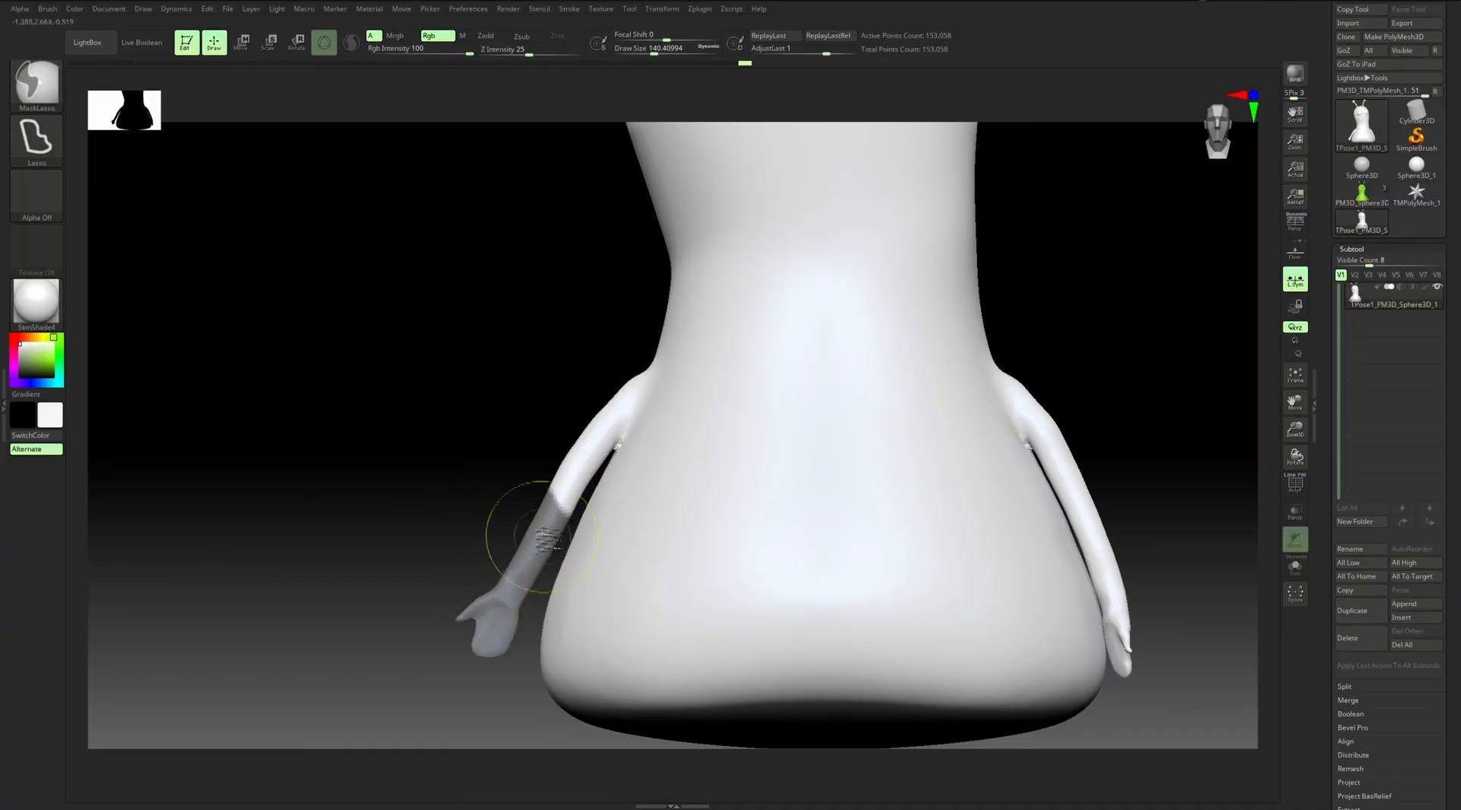
left_click(522, 457, "ctrl")
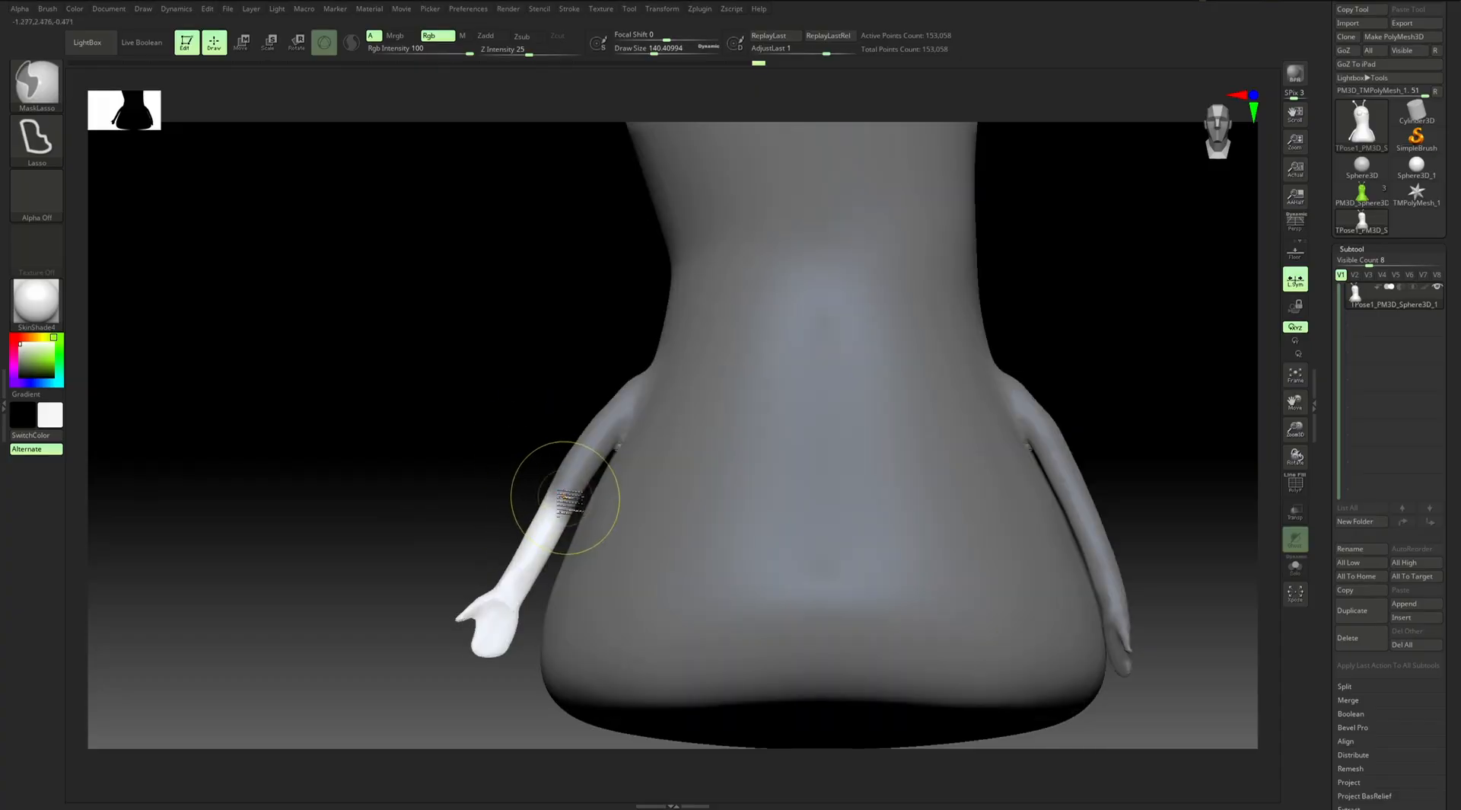
Unlock the Move gizmo, place its pivot at the right elbow and align its axes with the forearm
left_click_drag(511, 501, 478, 465, "alt")
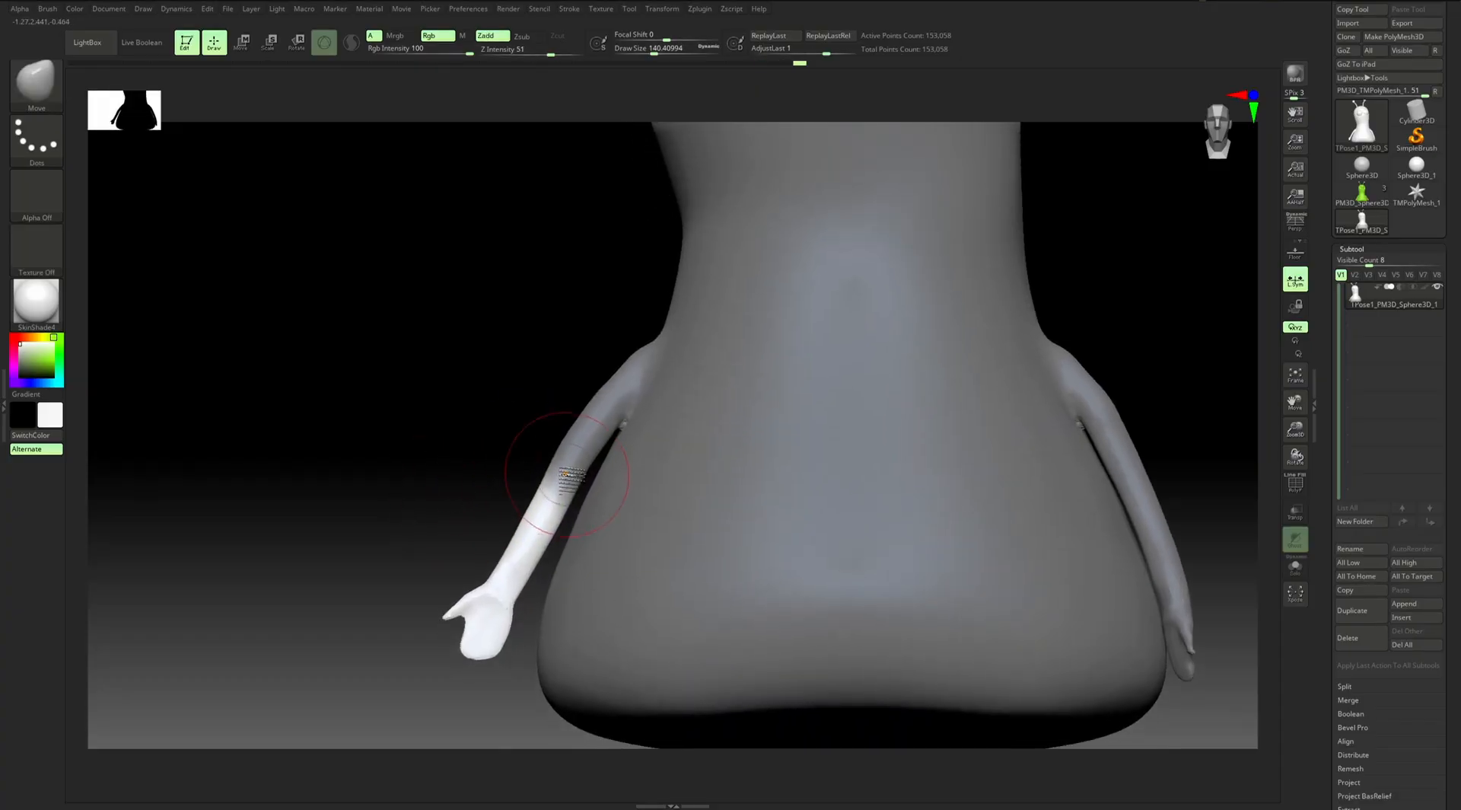
key("w")
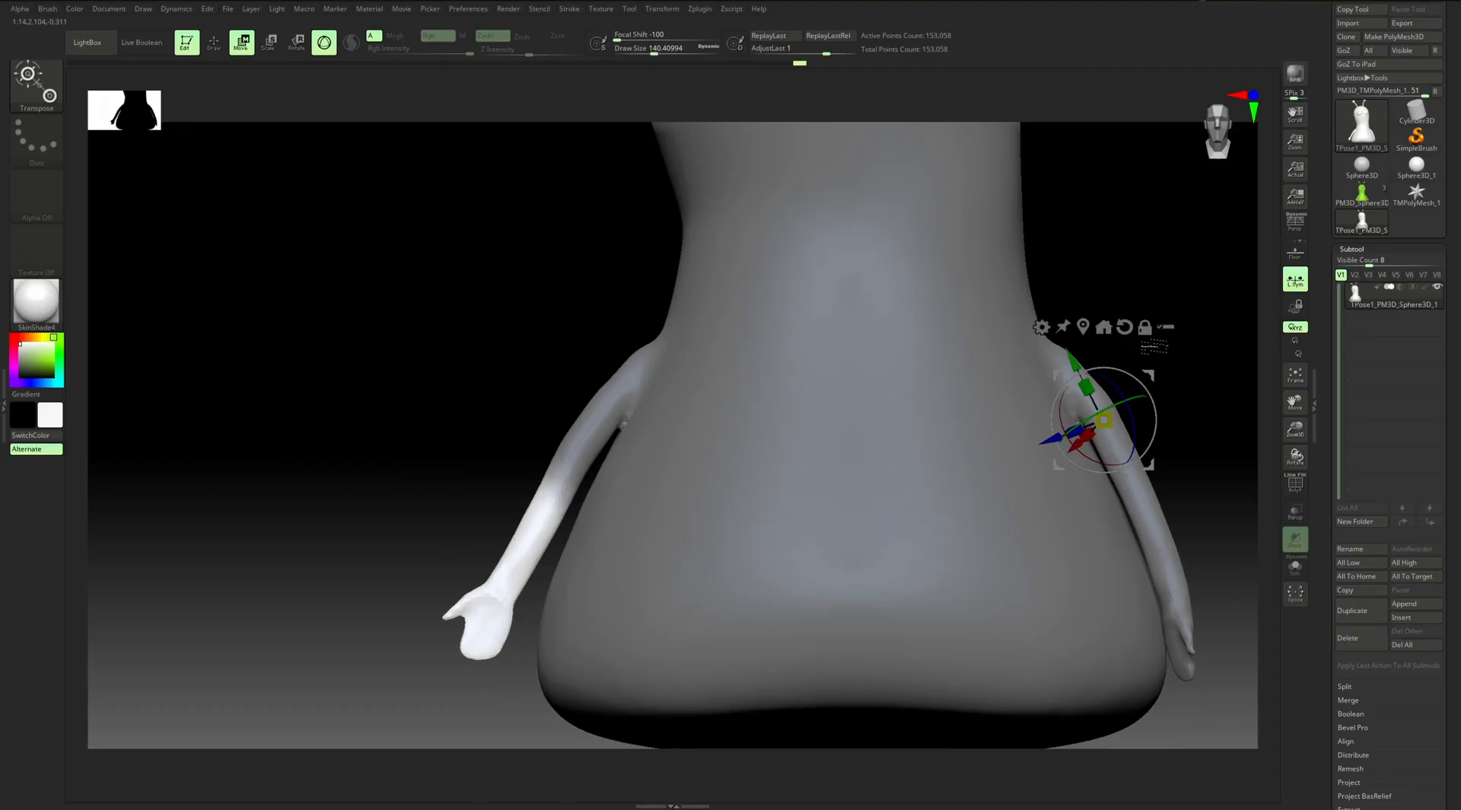
left_click_drag(1179, 359, 1158, 365, "alt")
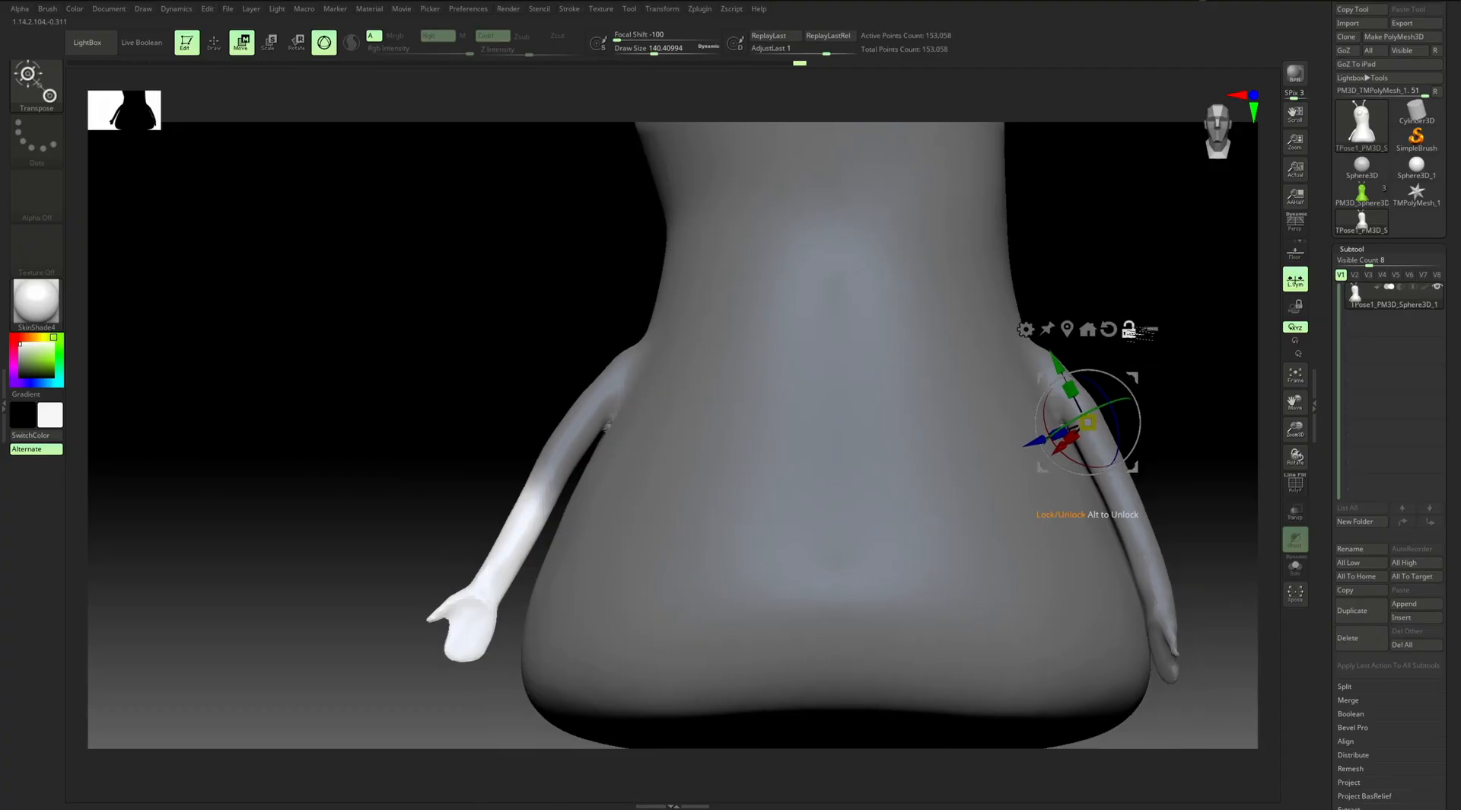
left_click_drag(1138, 375, 590, 448)
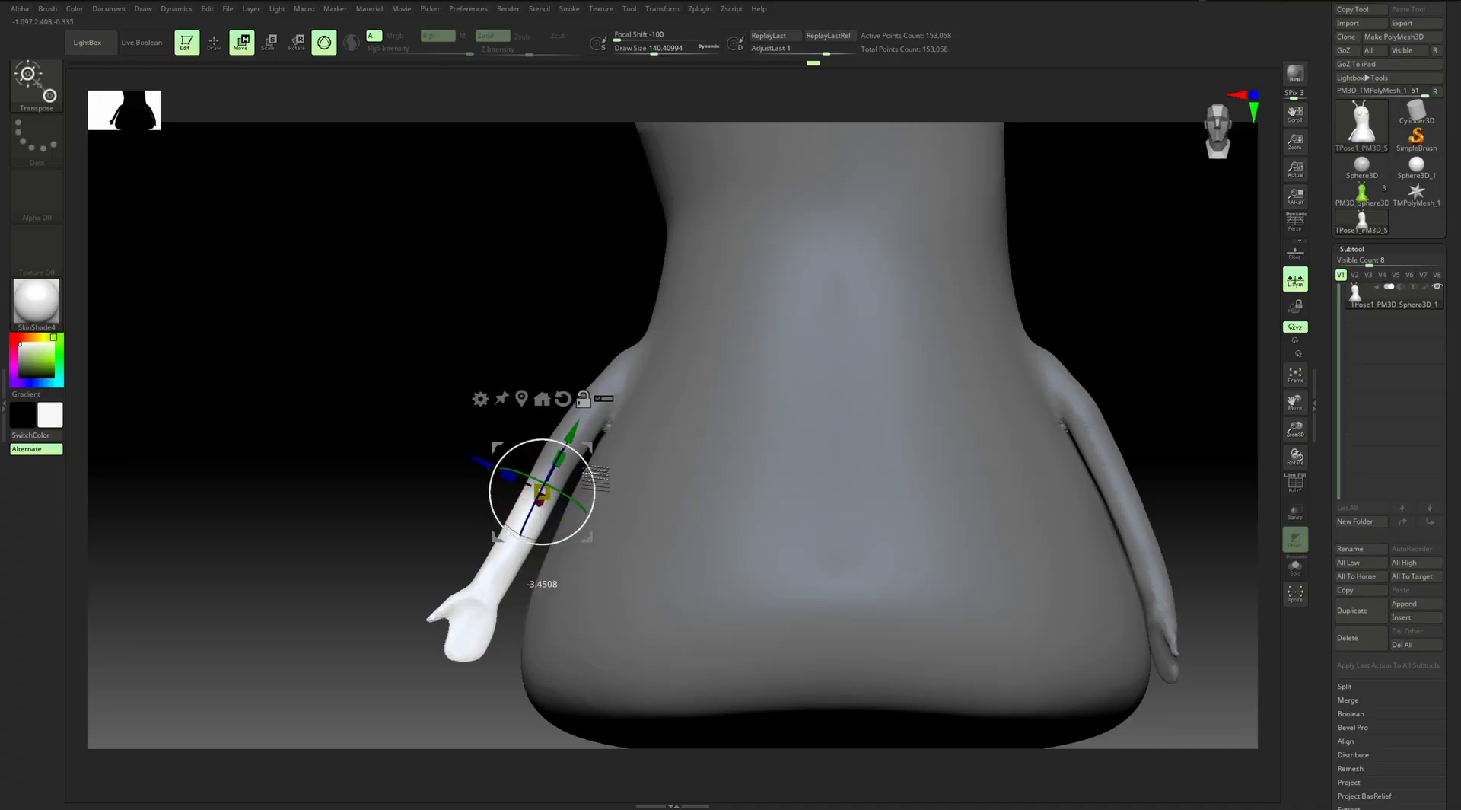
left_click_drag(411, 476, 591, 500)
left_click_drag(480, 502, 493, 503, "alt")
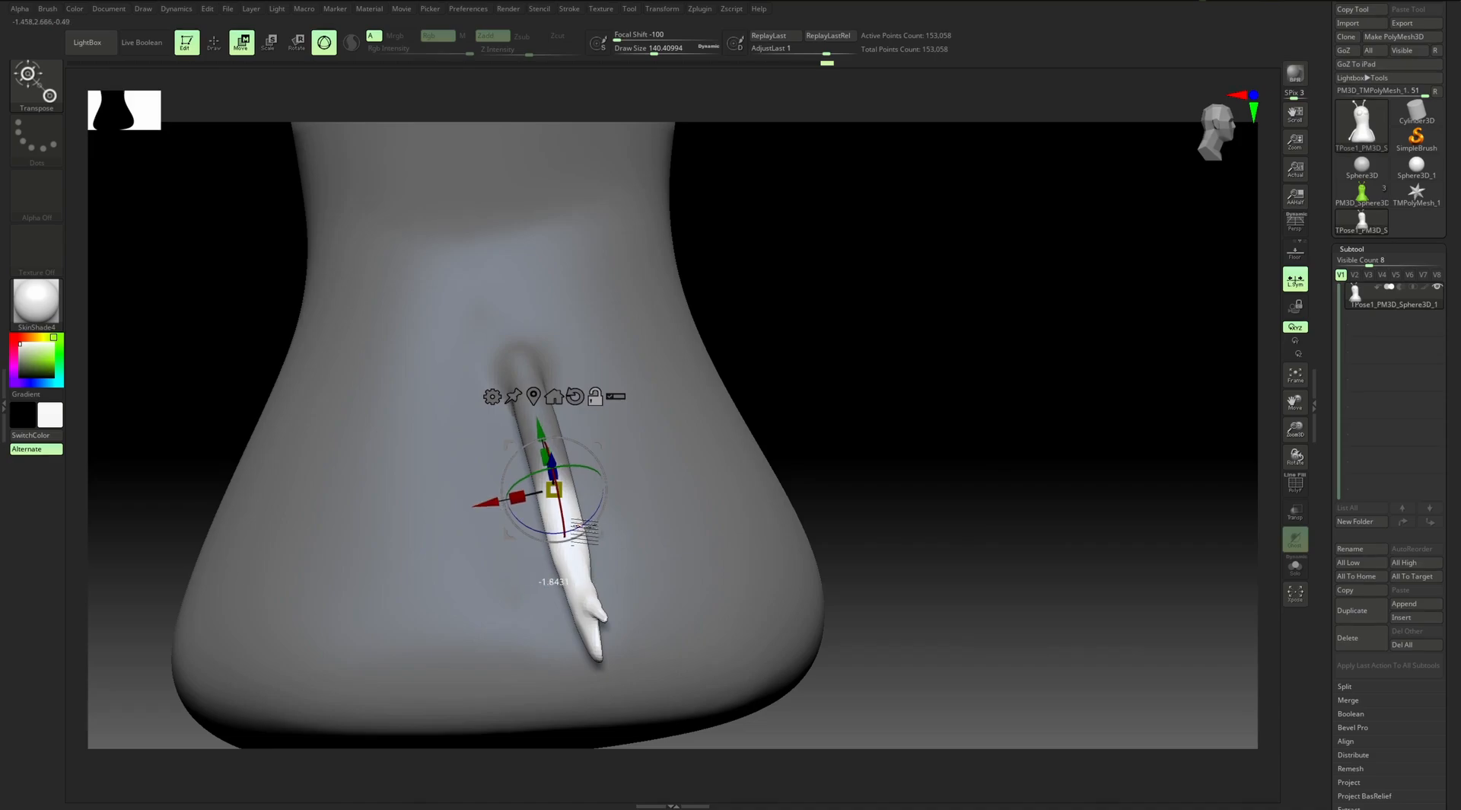
left_click_drag(965, 437, 883, 452)
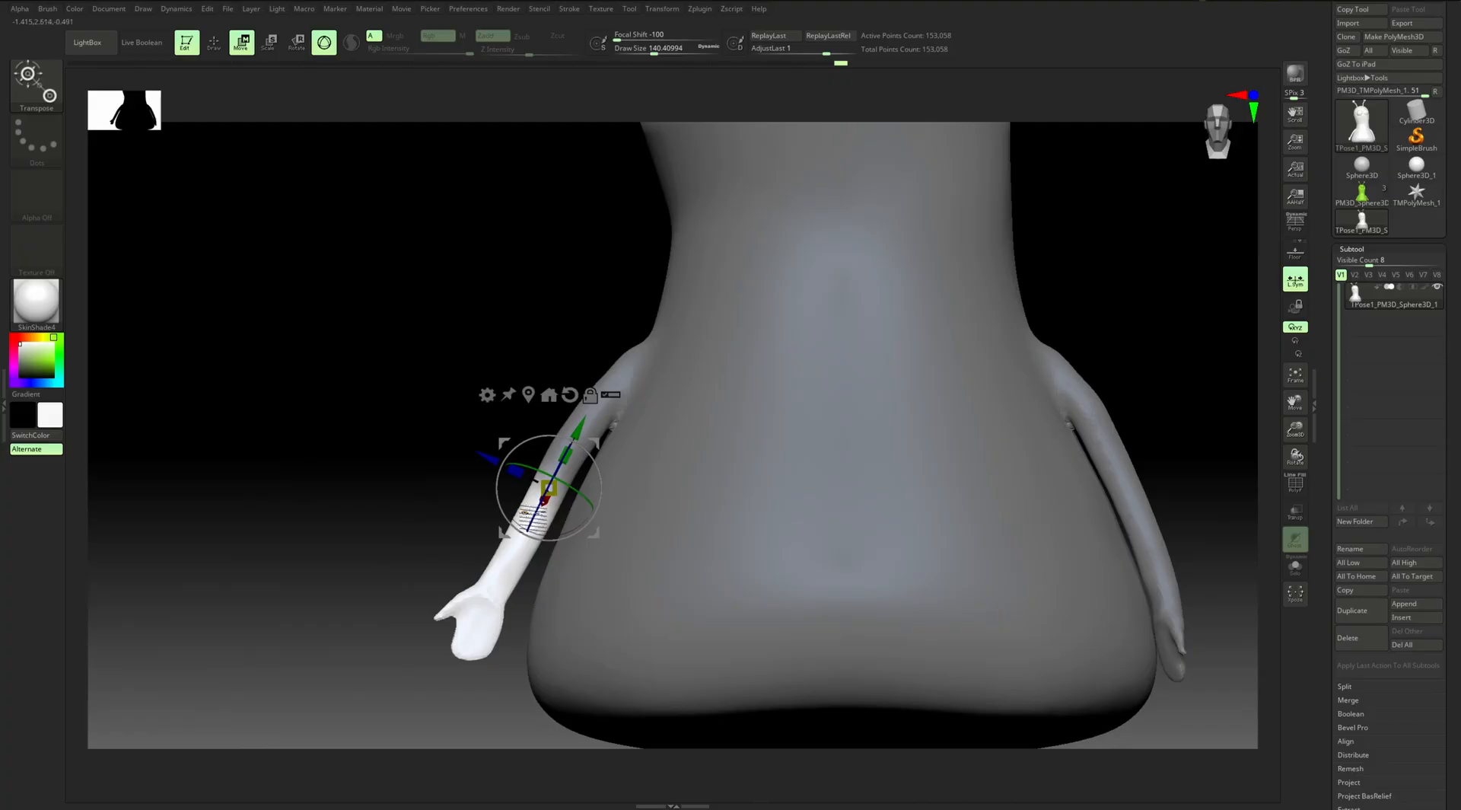
Bend the unmasked right forearm upward at the elbow, twist it about 64 degrees along its length, and leave the gizmo
left_click_drag(538, 519, 559, 478)
left_click_drag(580, 425, 607, 395)
left_click_drag(392, 448, 447, 460)
left_click_drag(790, 387, 801, 387)
left_click_drag(591, 525, 607, 586)
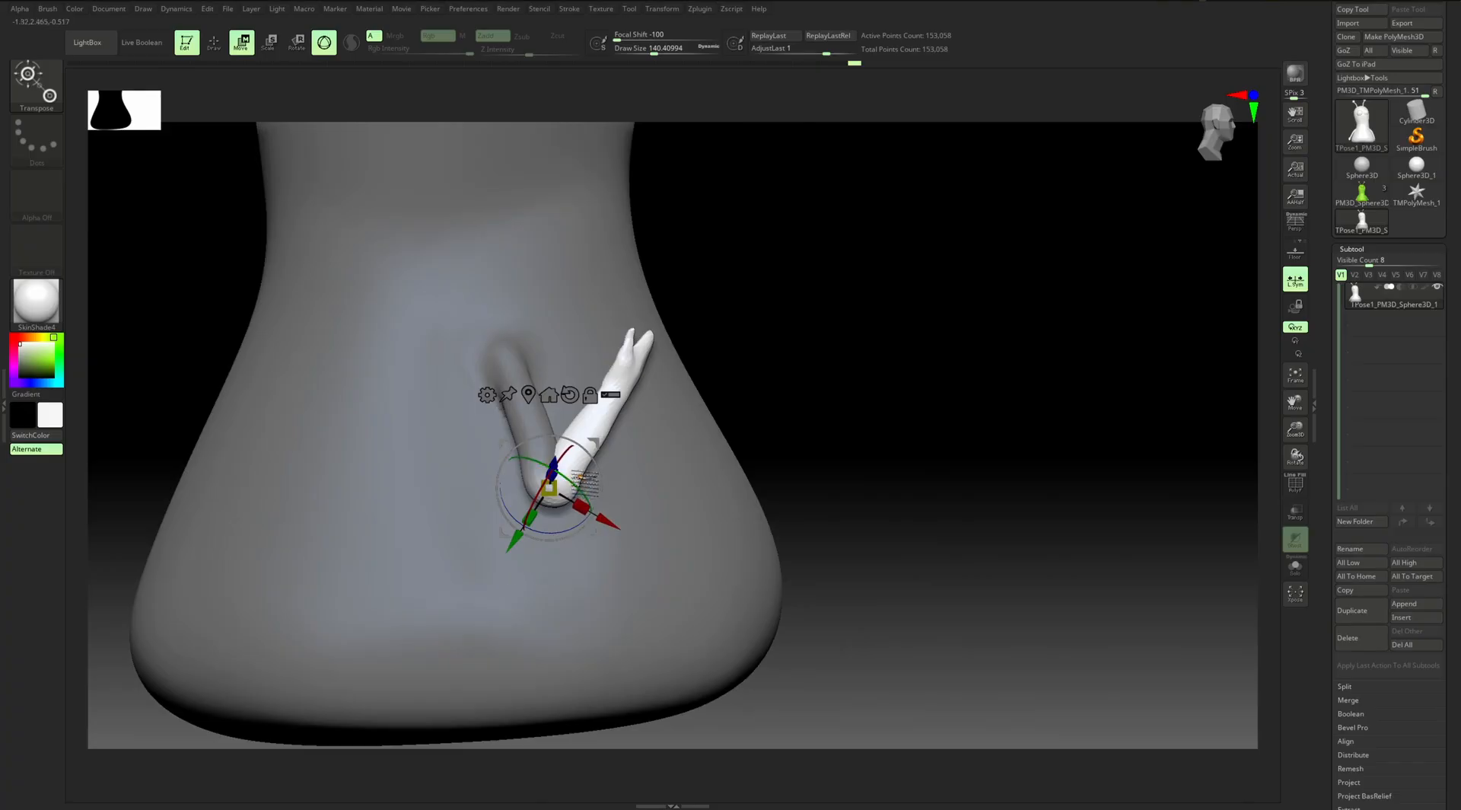
left_click_drag(565, 480, 520, 457)
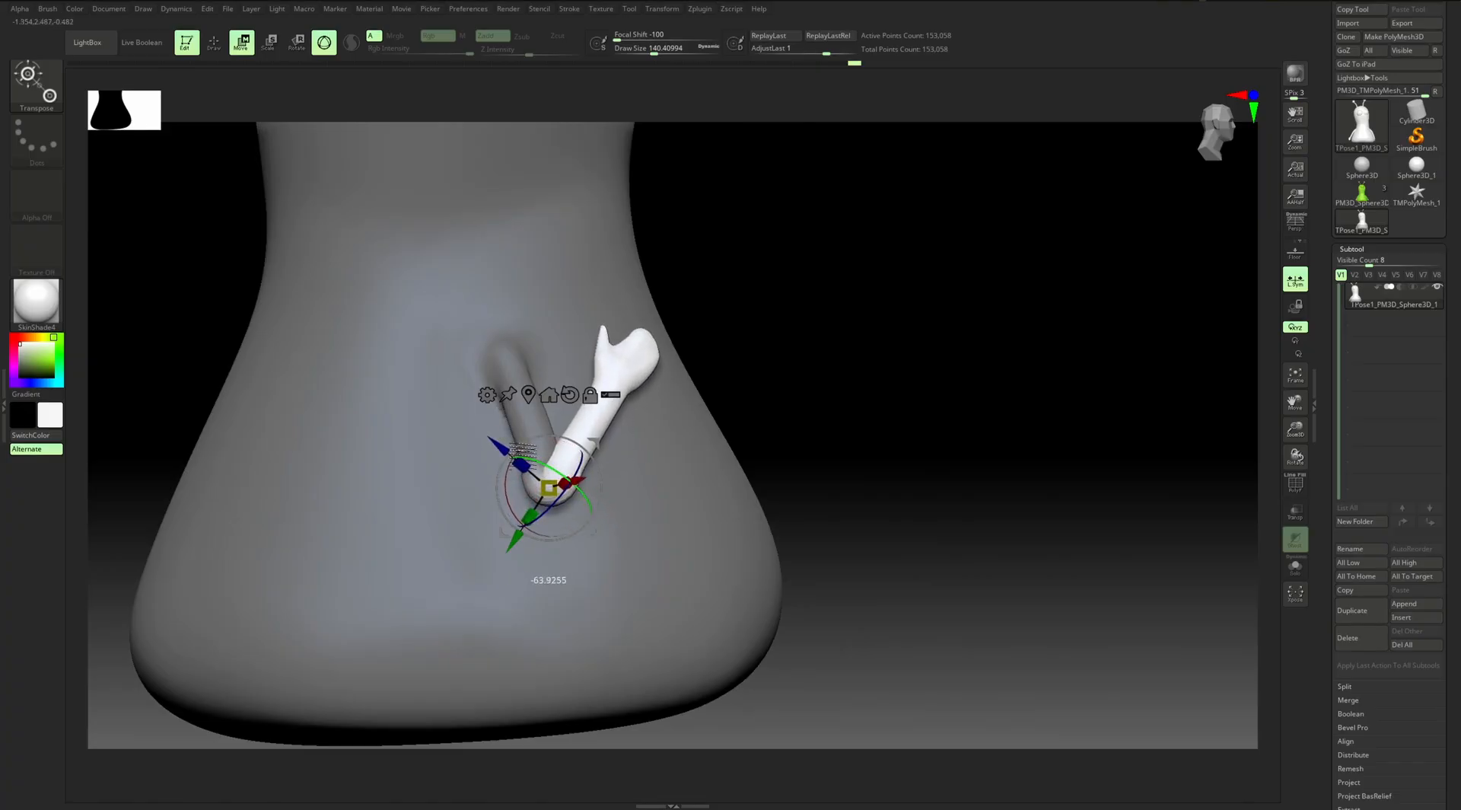
key("q")
Clear the mask and touch up the bent right elbow with the Move brush
mouse_move(906, 409)
left_mouse_down()
mouse_move(656, 408)
mouse_move(697, 443)
mouse_move(635, 472)
left_mouse_up()
key("b")
key("m")
key("v")
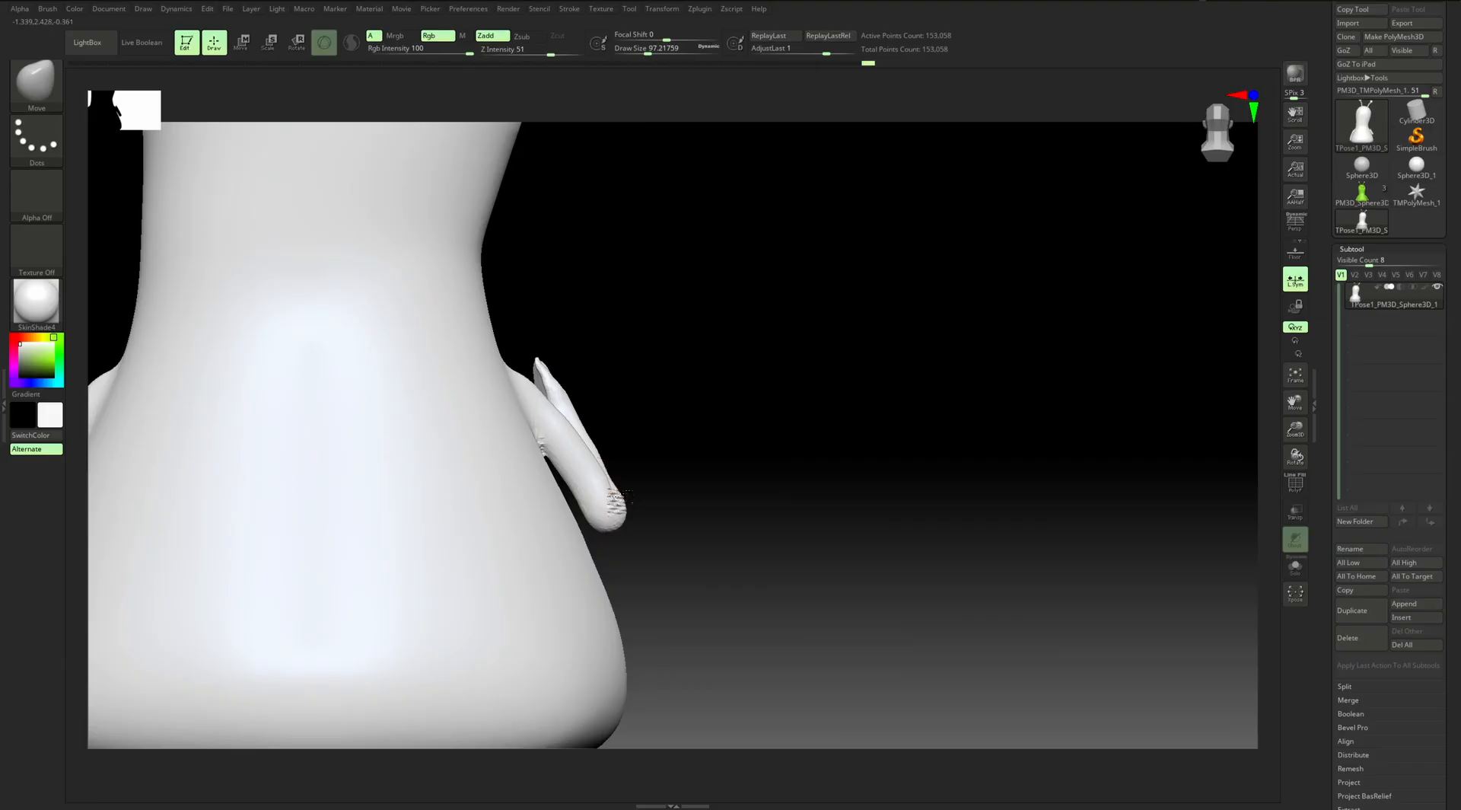
mouse_move(694, 431)
left_mouse_down()
mouse_move(714, 428)
mouse_move(682, 407)
left_mouse_up()
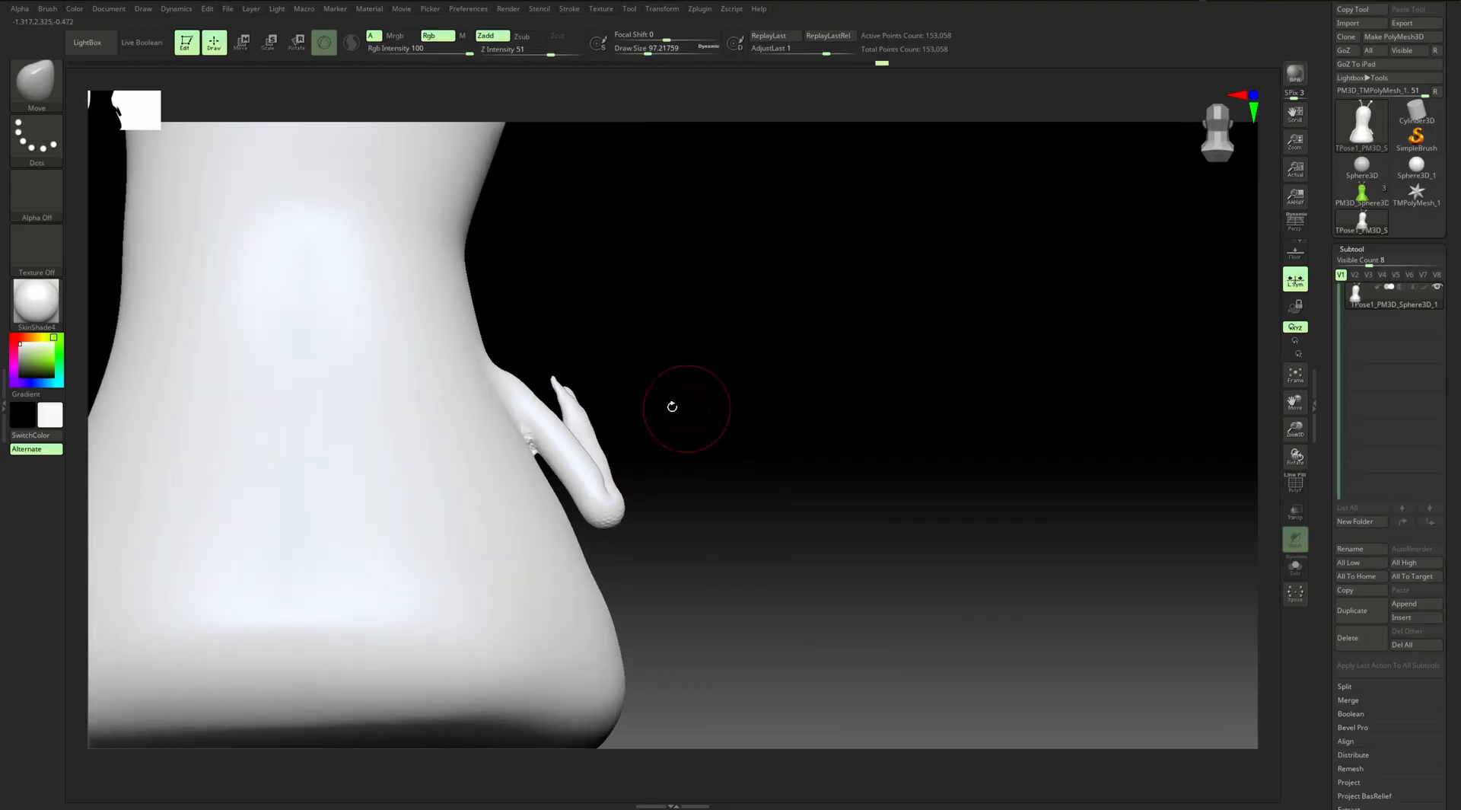
Lasso-mask the whole bent right arm from just below the shoulder, and invert the mask to leave only that arm free
left_click_drag(565, 328, 562, 332, "ctrl")
left_click_drag(689, 424, 595, 544, "ctrl")
left_click_drag(543, 466, 587, 316, "ctrl")
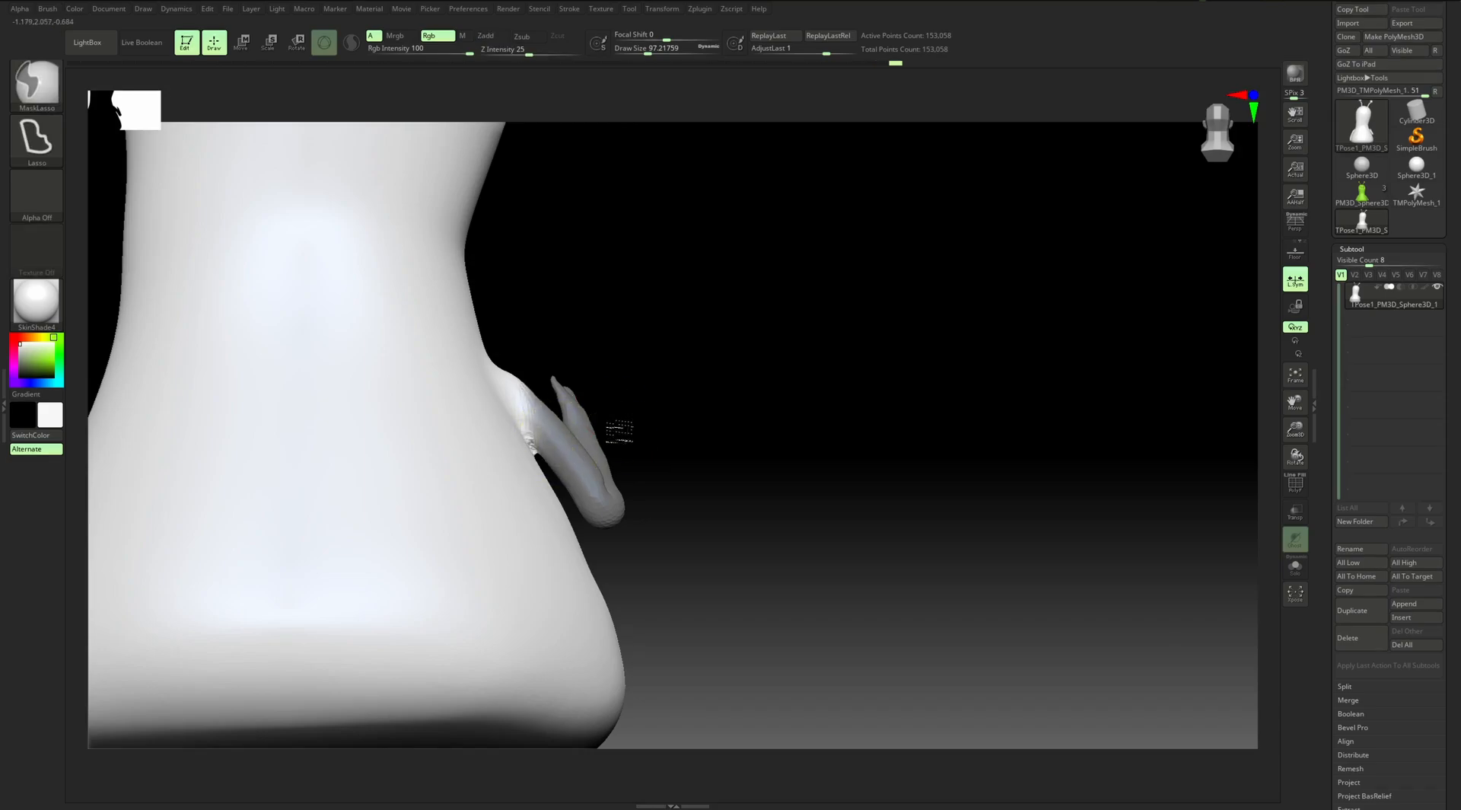
left_click(623, 425, "ctrl")
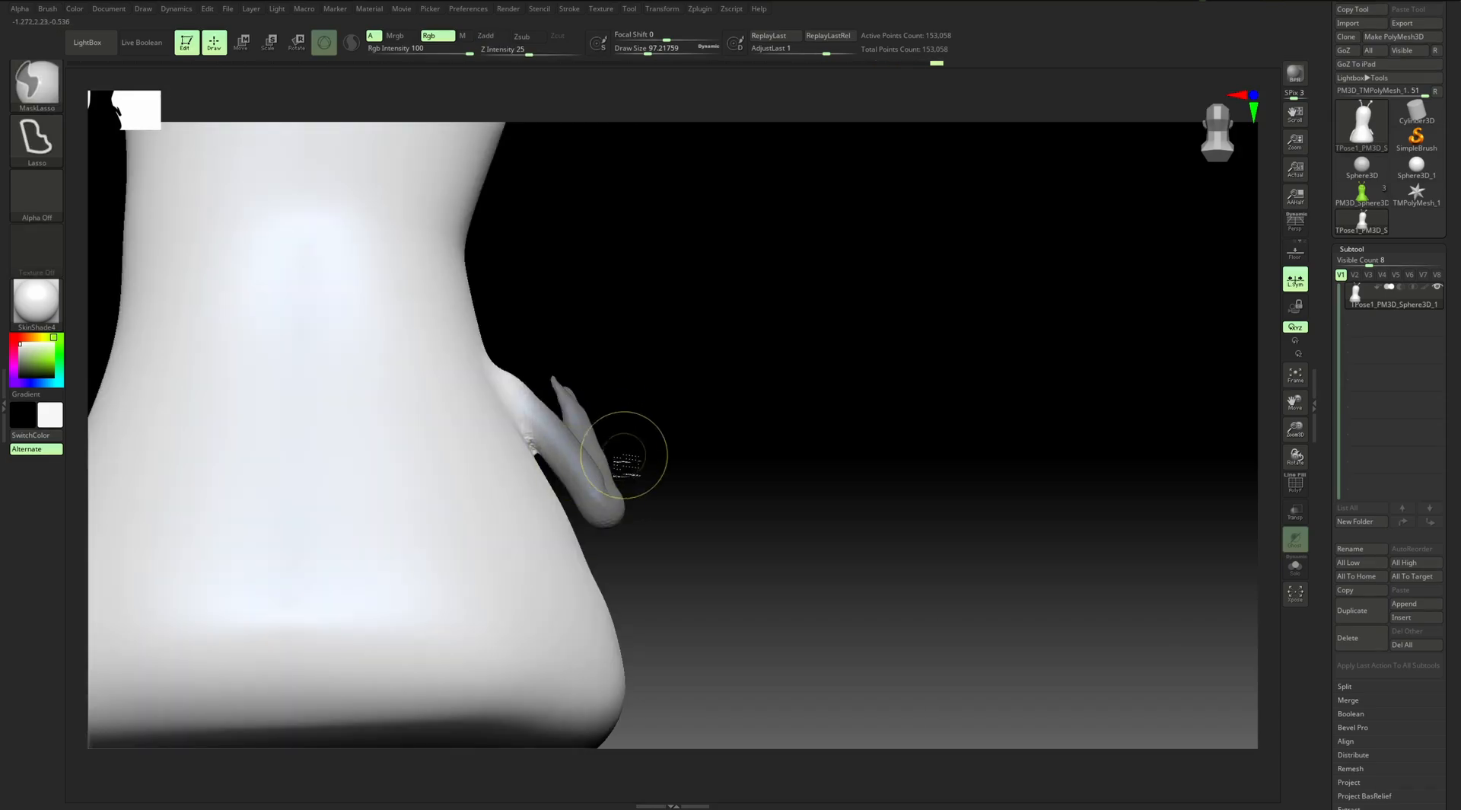
Place the Move gizmo's pivot at the upper end of the right arm and align its axes with the upper arm
key("w")
left_click_drag(777, 461, 753, 436)
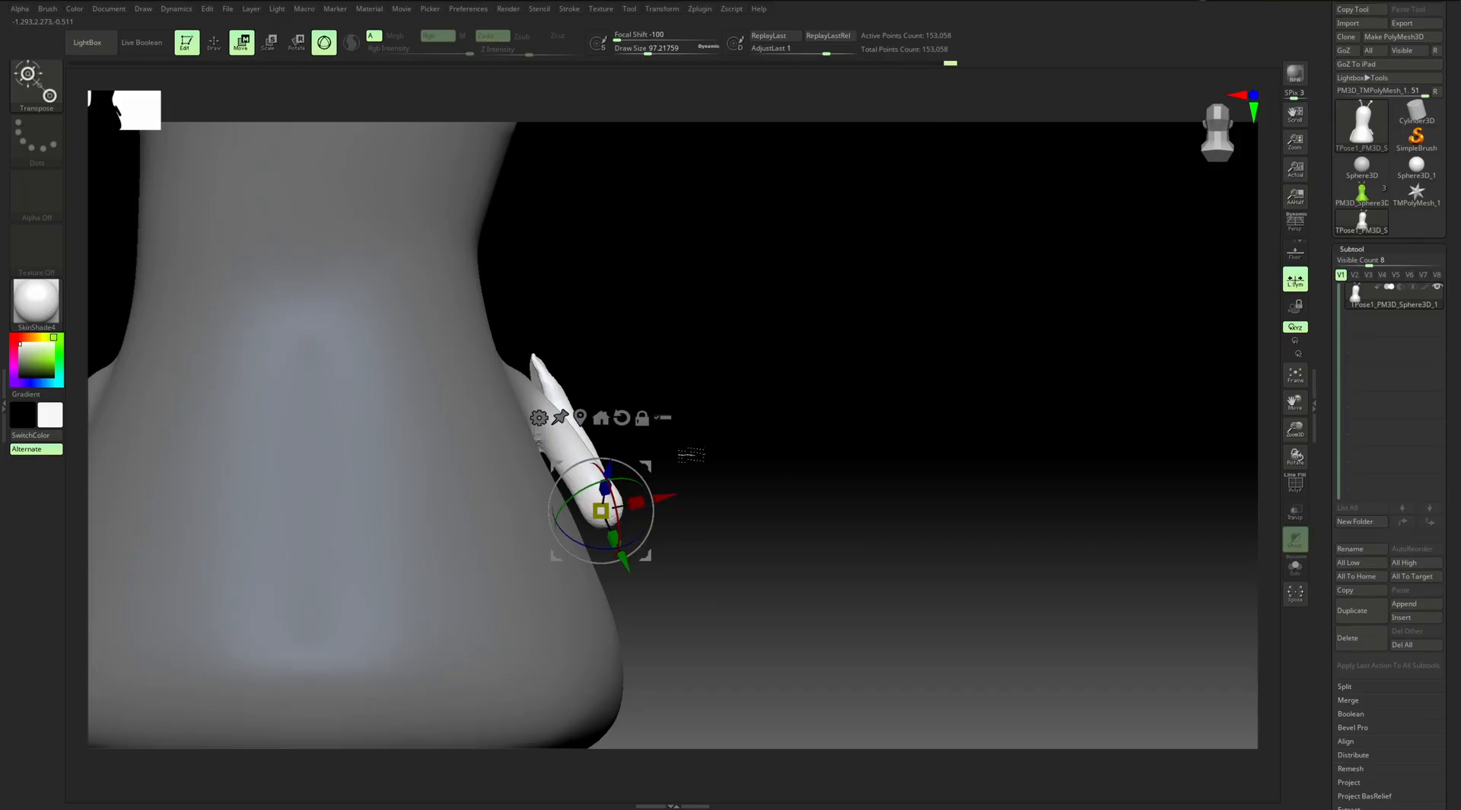
left_click_drag(650, 466, 583, 371, "alt")
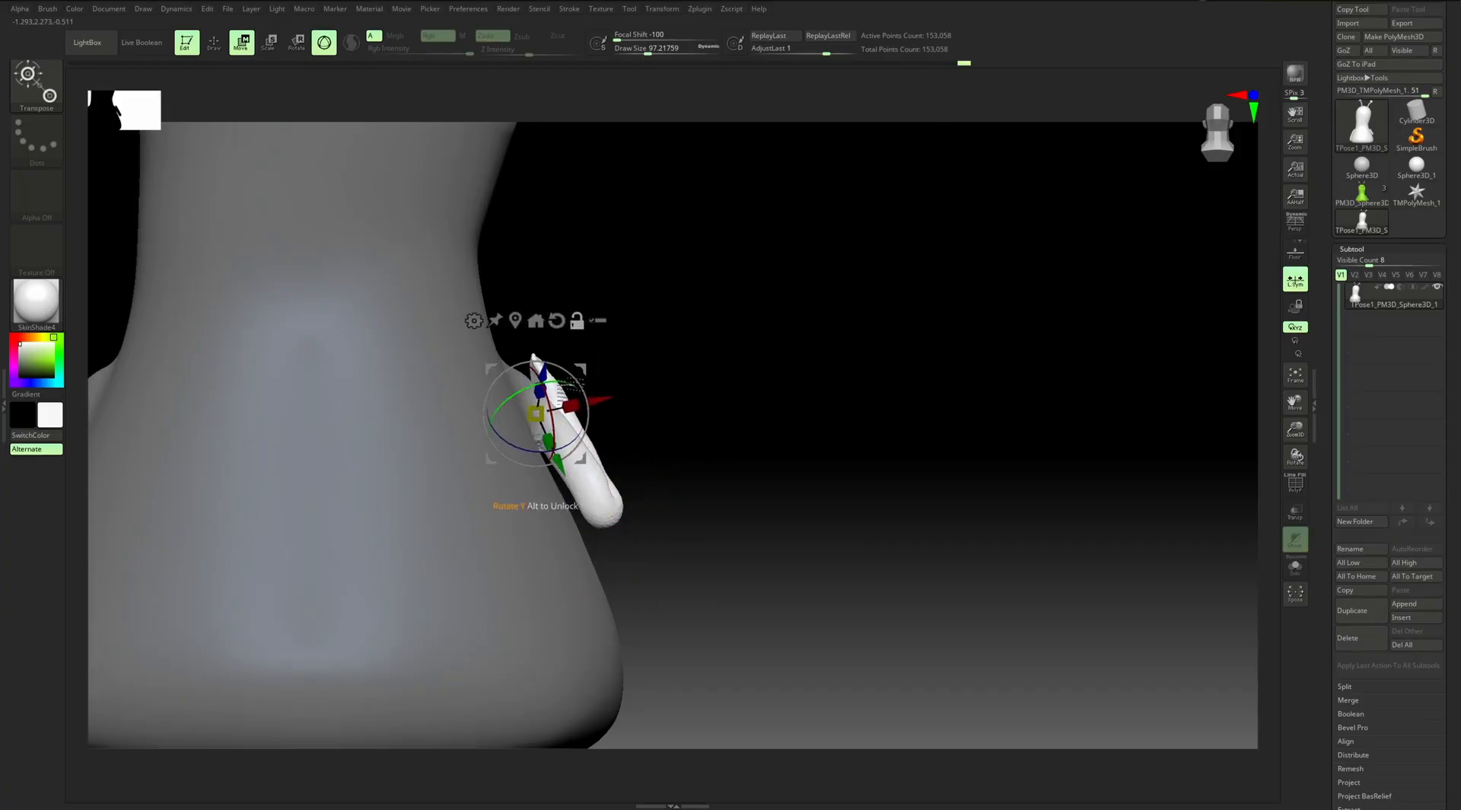
left_click_drag(756, 412, 699, 435)
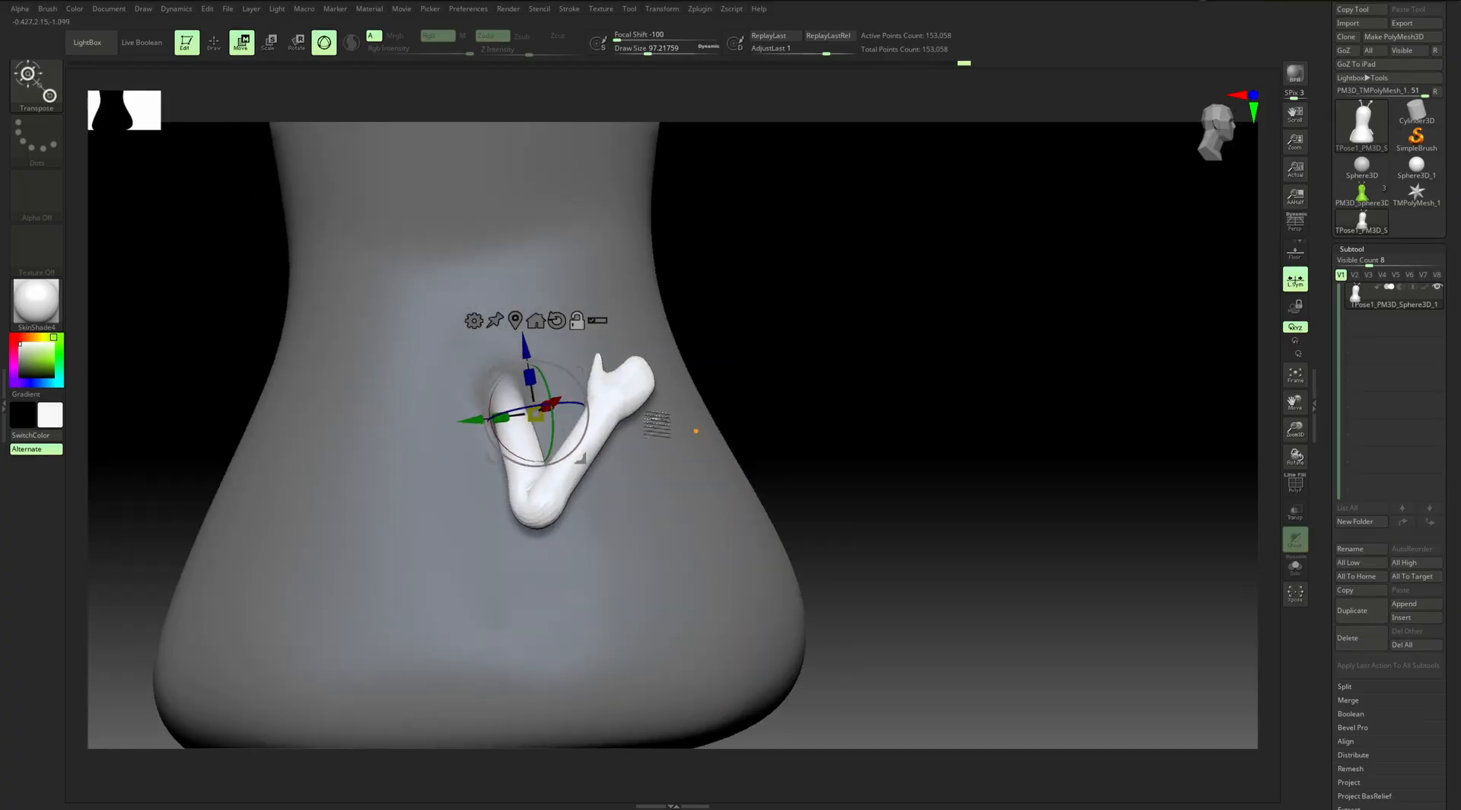
left_click_drag(467, 419, 449, 421)
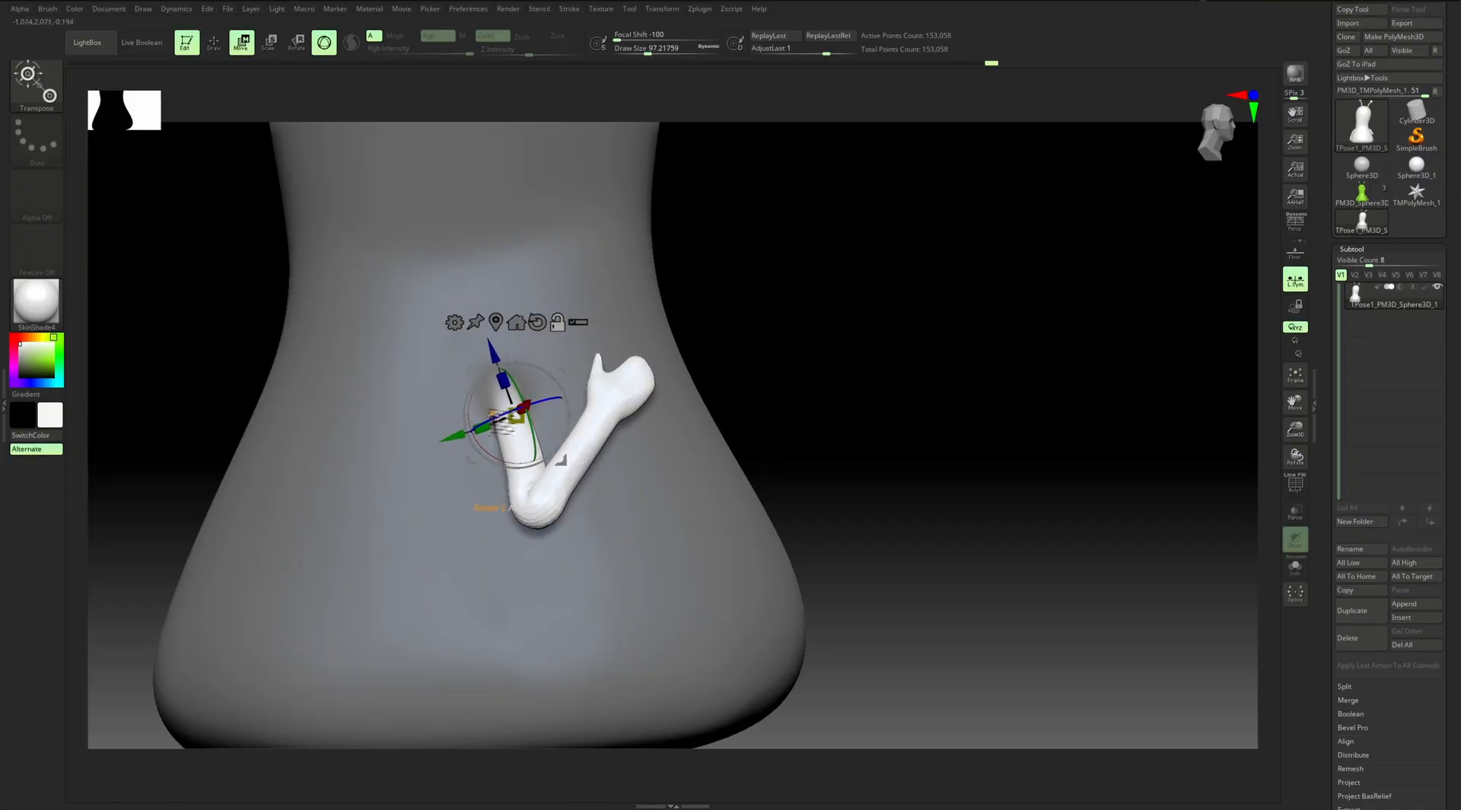
left_click_drag(564, 371, 554, 371, "alt")
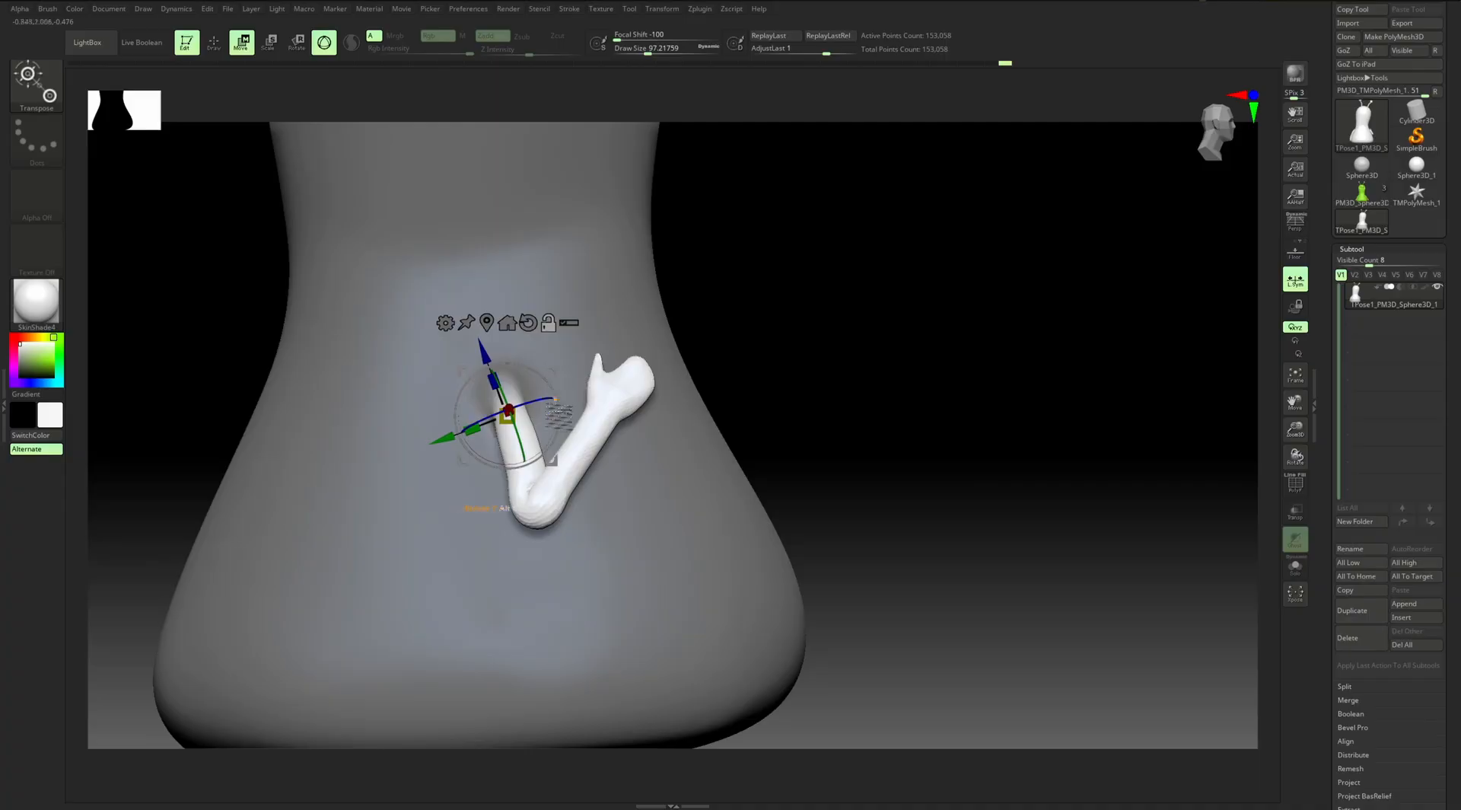
left_click_drag(875, 373, 824, 389)
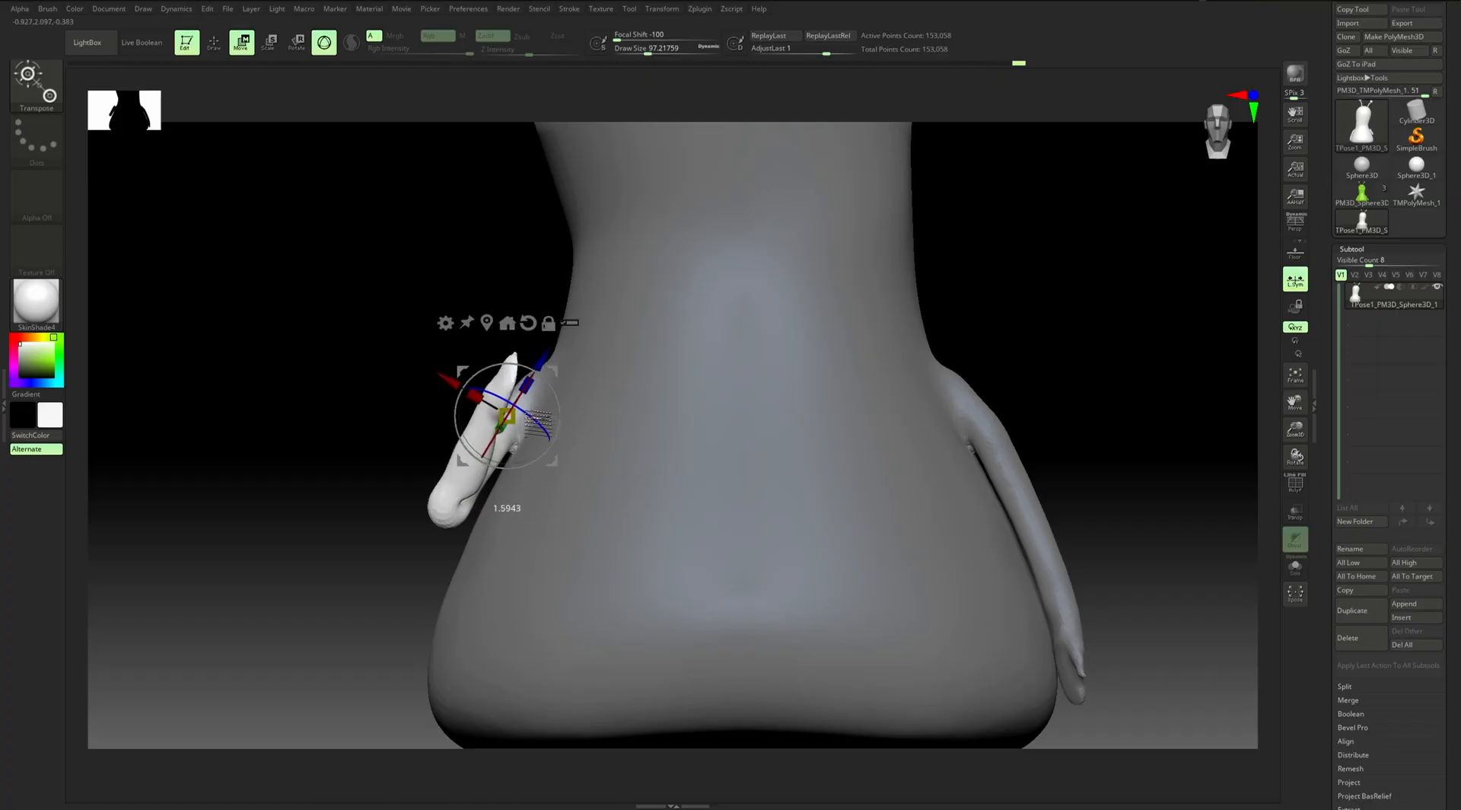
Rotate the bent right arm at the shoulder so the raised forearm swings outward from the body, and leave the gizmo
left_click_drag(524, 414, 491, 383)
left_click_drag(1069, 337, 915, 363, "alt")
mouse_move(416, 427)
left_mouse_down("alt")
mouse_move(431, 447)
mouse_move(359, 479)
mouse_move(406, 475)
mouse_move(335, 506)
left_mouse_up("alt")
key("q")
Clean up the bent right elbow with a small Move brush and smooth the creases around it
key("s")
mouse_move(420, 522)
left_mouse_down()
mouse_move(461, 523)
mouse_move(500, 492)
left_mouse_up()
key("s")
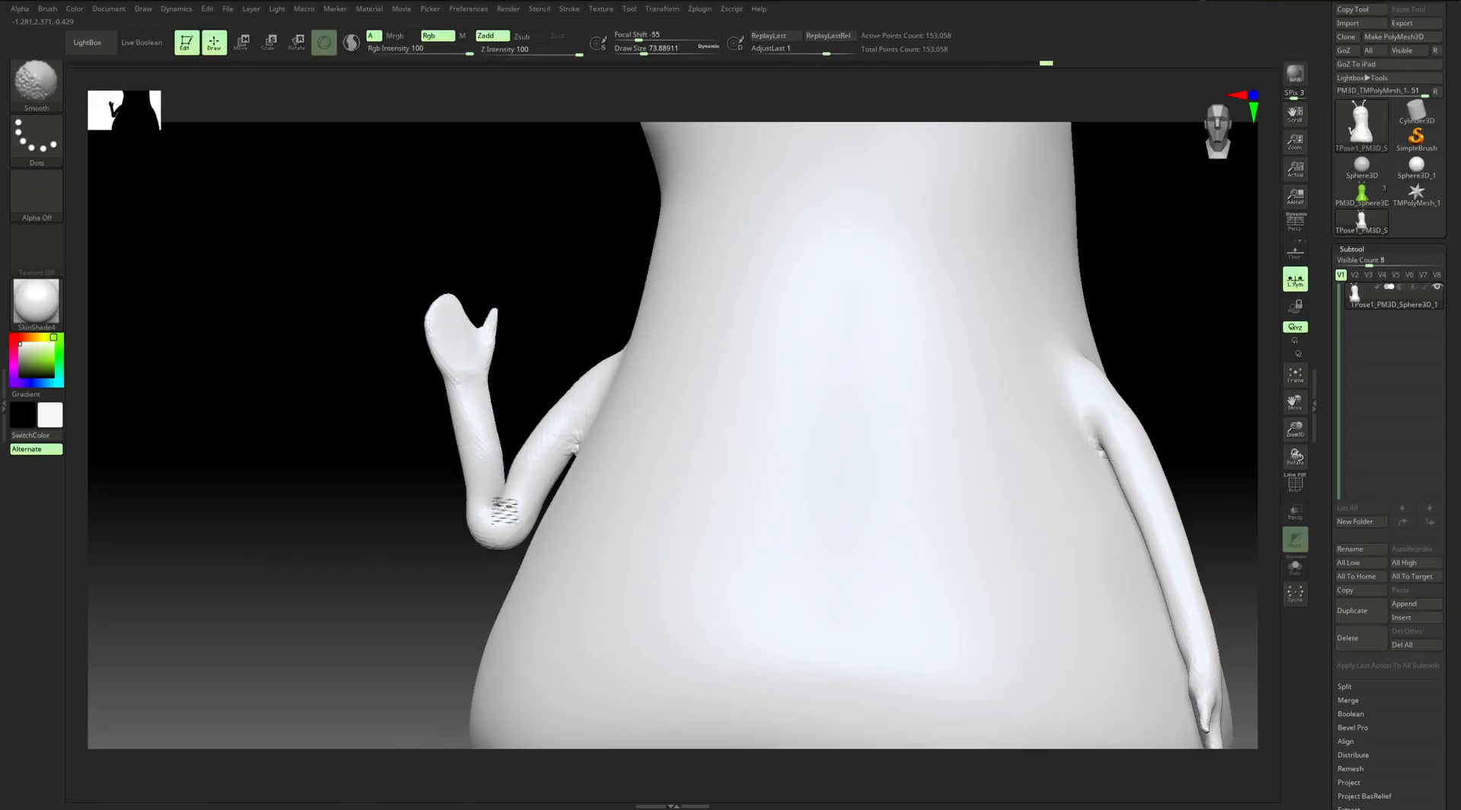
left_click_drag(502, 438, 481, 480, "shift")
mouse_move(417, 525)
left_mouse_down("shift")
mouse_move(457, 528)
mouse_move(460, 548)
left_mouse_up("shift")
mouse_move(484, 532)
left_mouse_down("shift")
mouse_move(494, 510)
mouse_move(506, 552)
mouse_move(464, 555)
mouse_move(529, 538)
mouse_move(529, 452)
mouse_move(521, 486)
left_mouse_up("shift")
Refine the right forearm and elbow from the back with the Move brush, and smooth the upper arm
key("s")
mouse_move(518, 404)
left_mouse_down()
mouse_move(479, 426)
mouse_move(485, 487)
mouse_move(498, 457)
left_mouse_up()
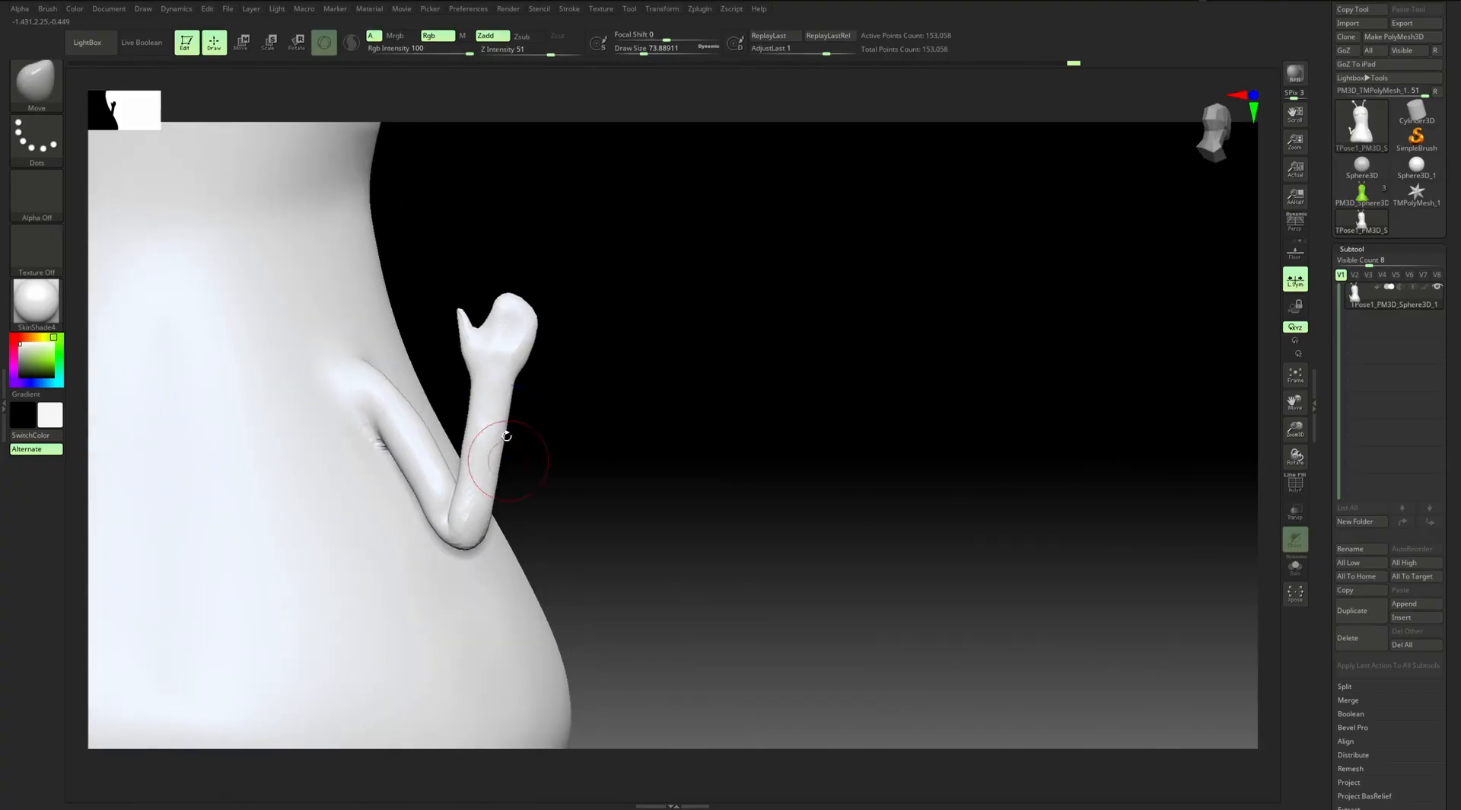
mouse_move(639, 449)
left_mouse_down()
mouse_move(685, 449)
mouse_move(624, 449)
left_mouse_up()
mouse_move(487, 487)
left_mouse_down("shift")
mouse_move(479, 426)
mouse_move(449, 430)
left_mouse_up("shift")
Examine the whole posed alien from the front, toggling the PolyFrame display
mouse_move(536, 445)
left_mouse_down()
mouse_move(982, 352)
mouse_move(894, 441)
mouse_move(799, 477)
mouse_move(819, 424)
mouse_move(863, 459)
mouse_move(862, 436)
mouse_move(884, 430)
left_mouse_up()
key("shift+f")
key("shift+f")
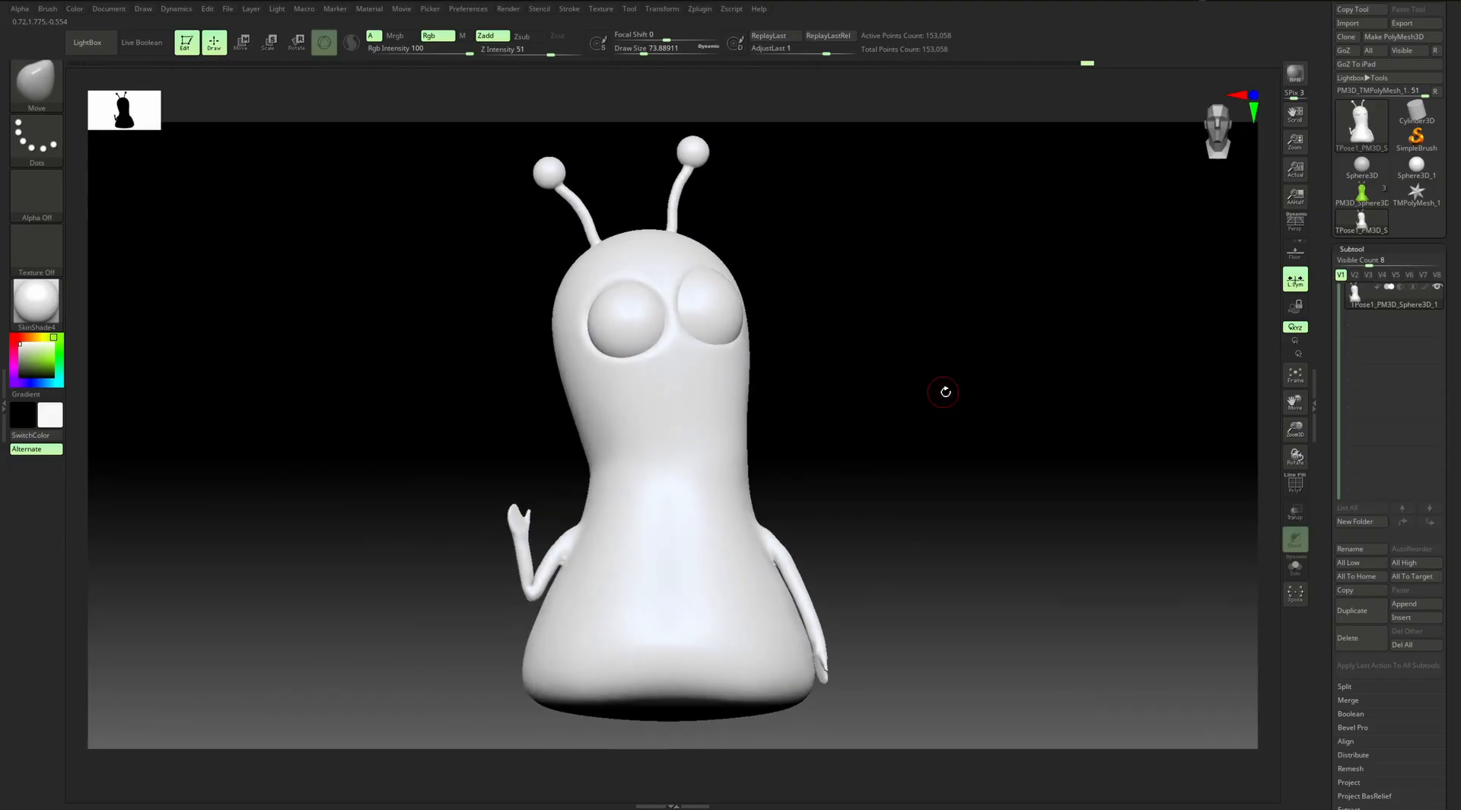
left_click_drag(870, 326, 870, 328)
left_click_drag(950, 354, 949, 391)
key("shift+f")
key("shift+f")
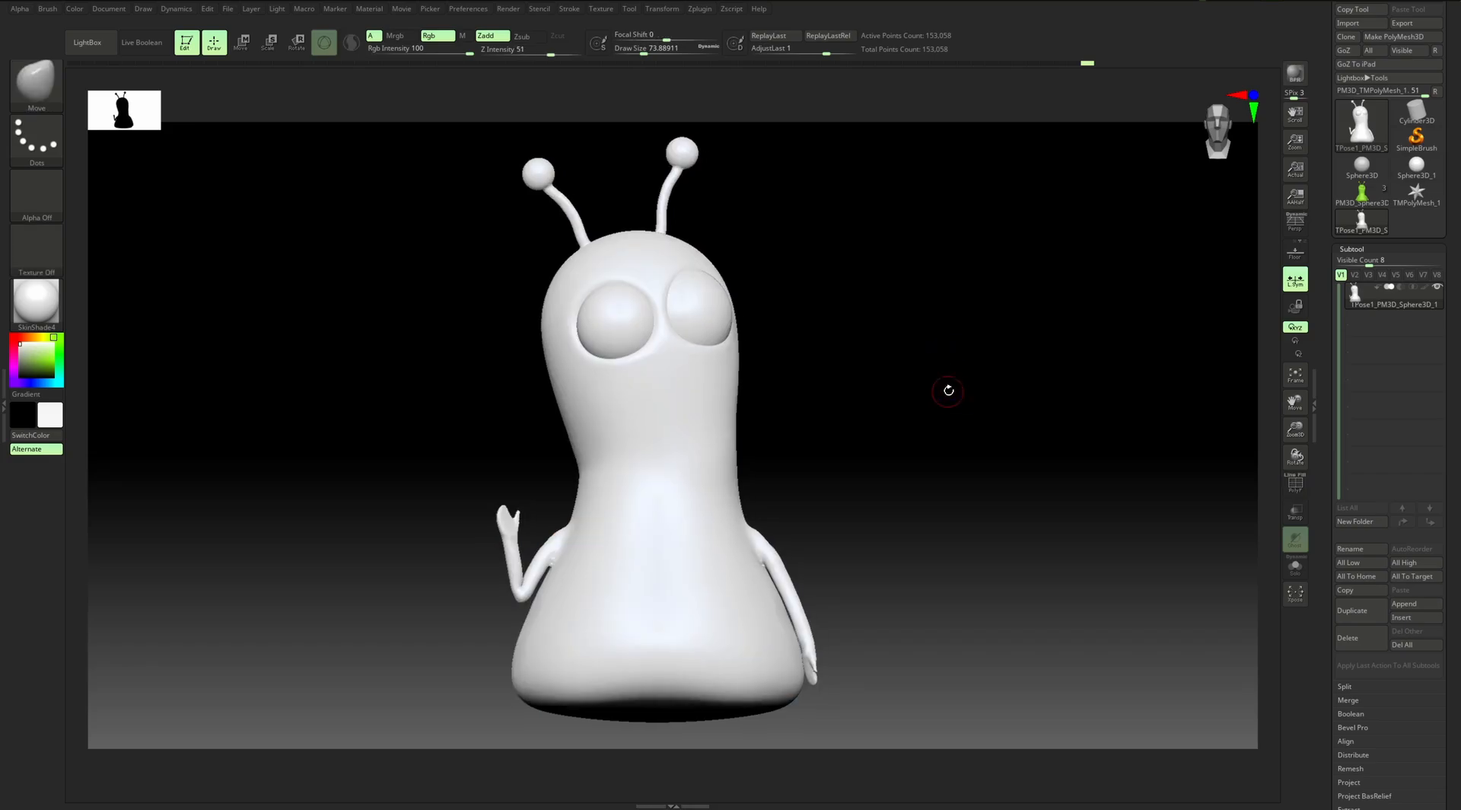
left_click_drag(842, 296, 840, 294)
Transfer the Transpose Master pose back to the original body and eye subtools with TPose|SubT
left_click(700, 10)
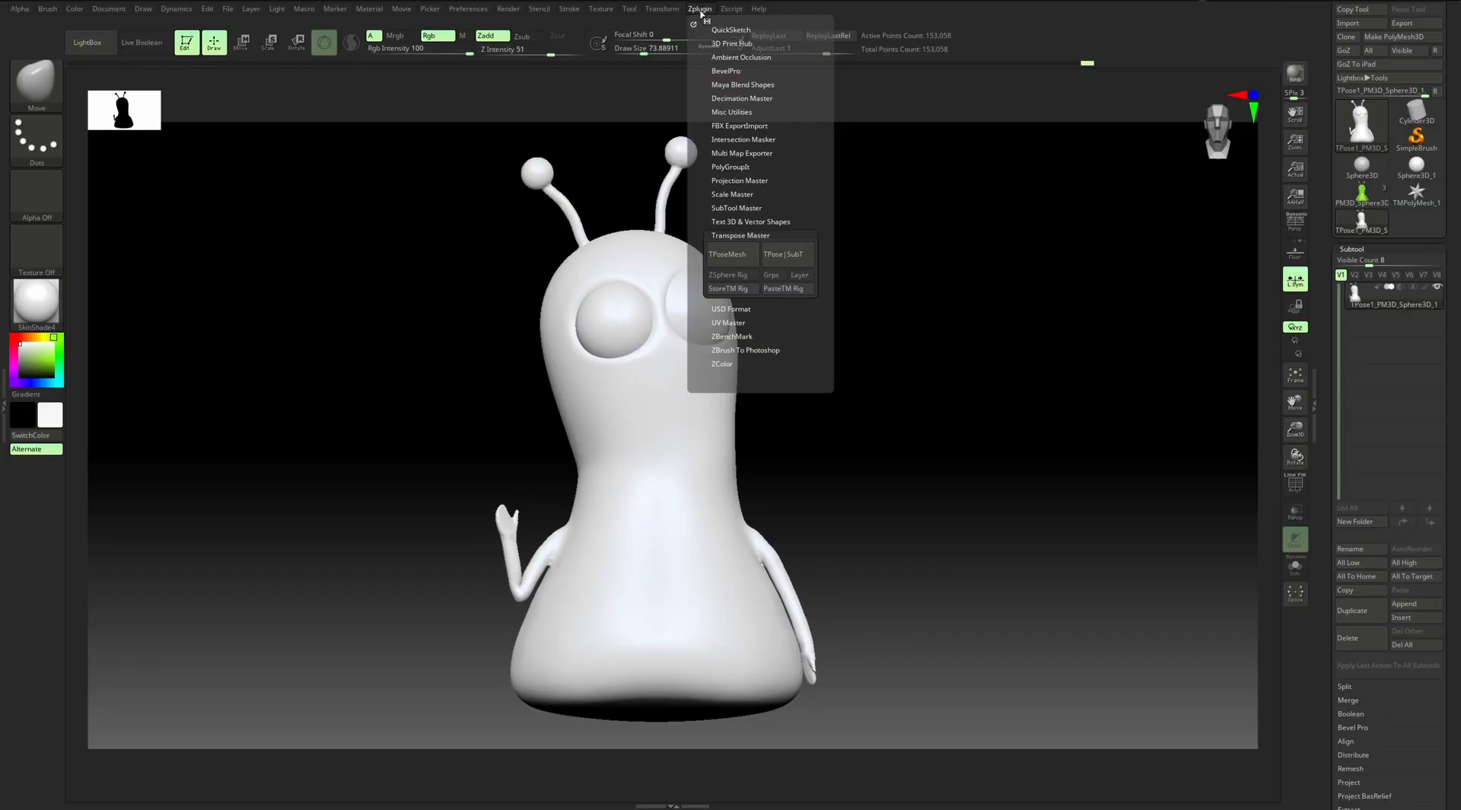
left_click(737, 236)
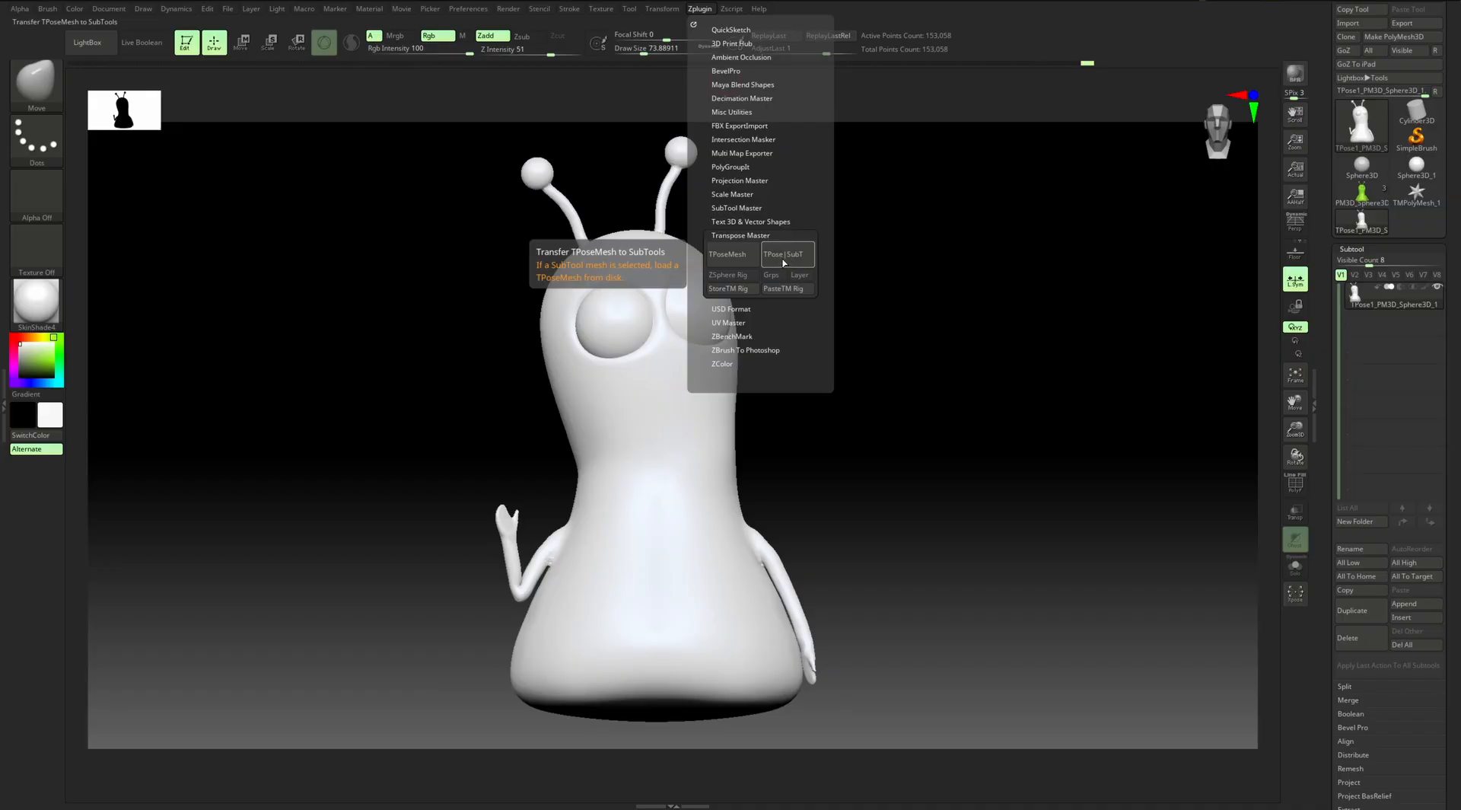
left_click(785, 261)
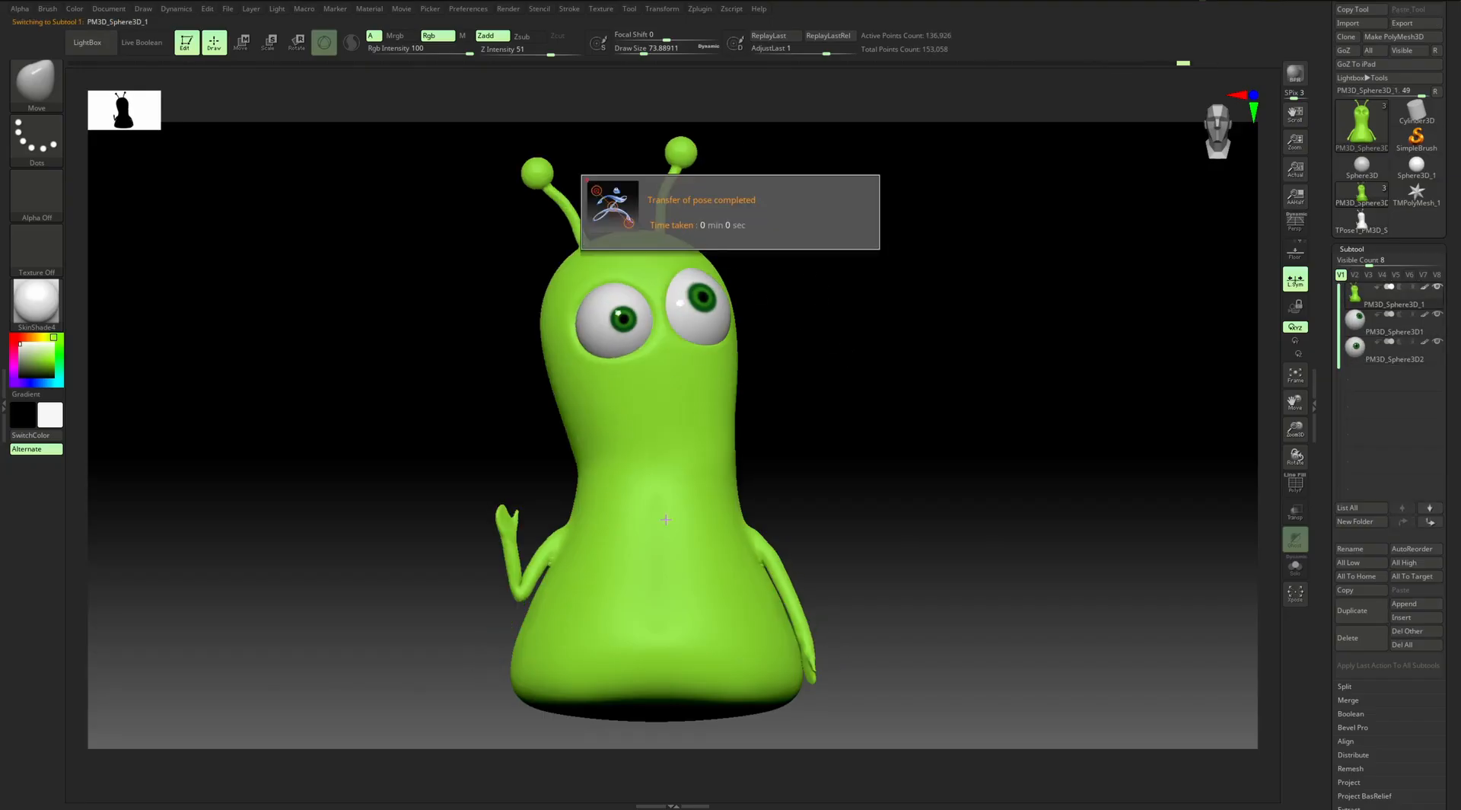
Check the transferred pose by isolating the eye and body subtools in Solo, and review the full alien from the front
left_click_drag(875, 414, 876, 420)
key("s")
left_click(851, 404)
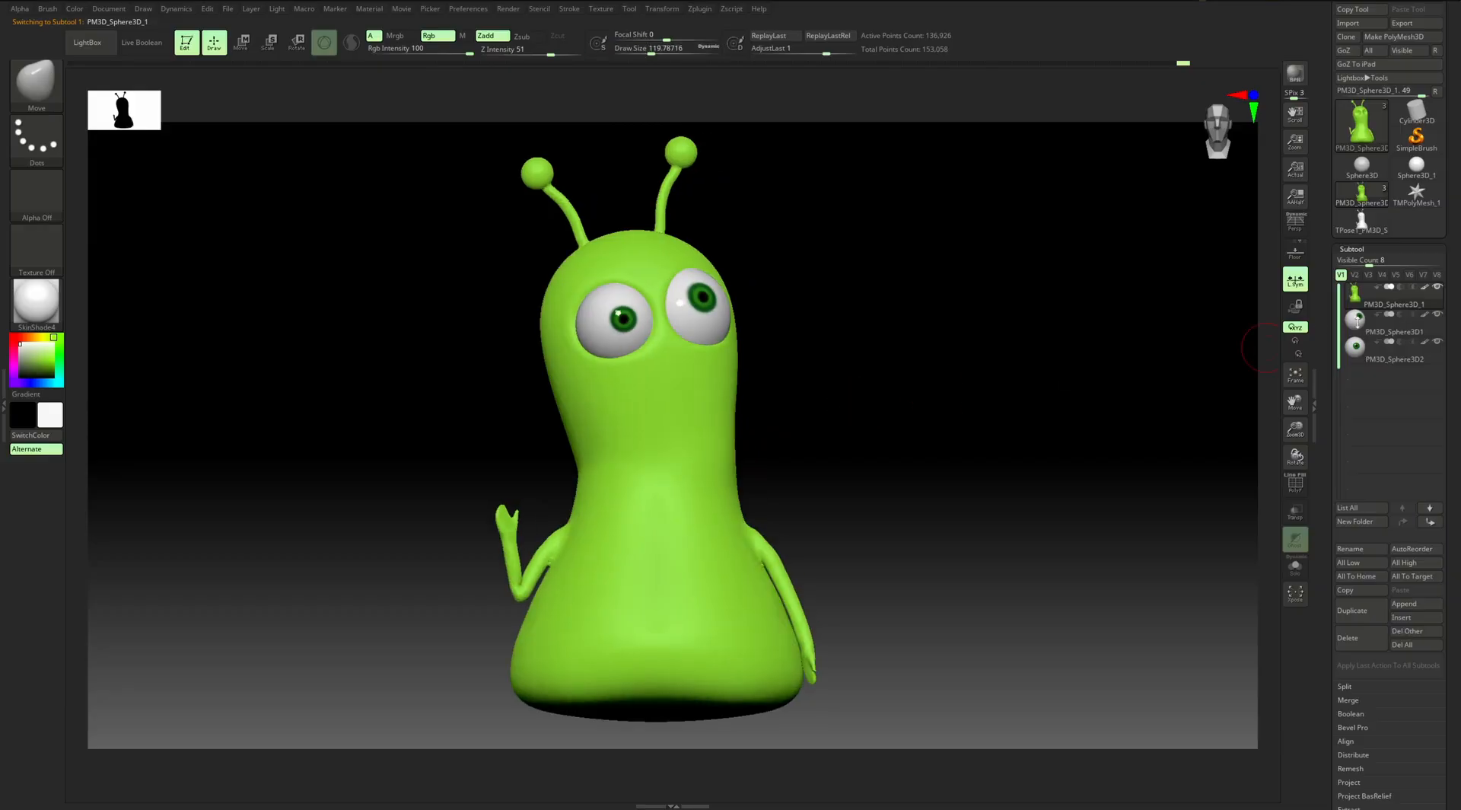
left_click(1389, 324)
left_click(1292, 575)
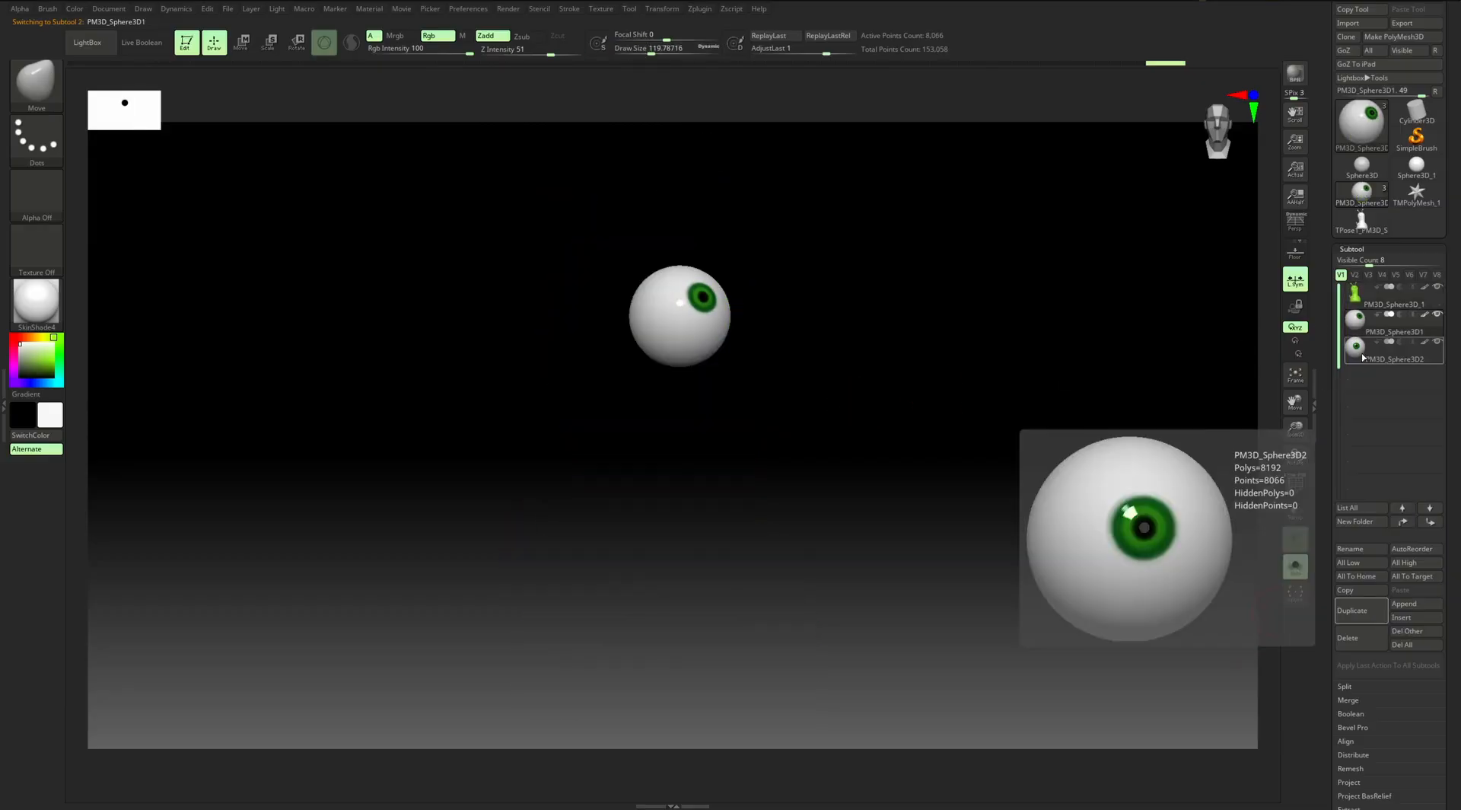
left_click(1393, 351)
left_click(1367, 289)
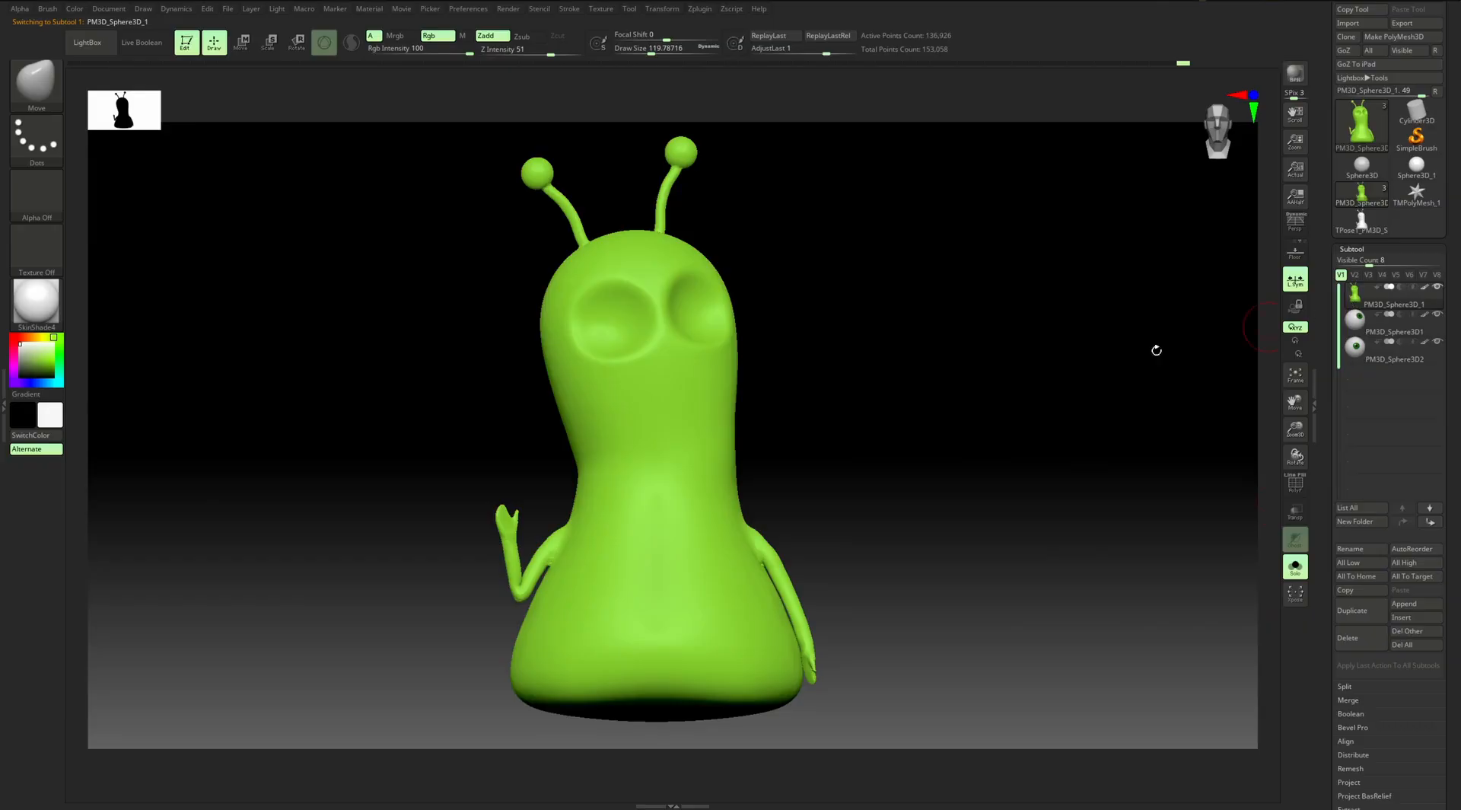
left_click(1293, 572)
mouse_move(947, 434)
left_mouse_down("alt")
mouse_move(911, 427)
mouse_move(955, 434)
mouse_move(926, 436)
left_mouse_up("alt")
key("shift")
scroll(844, 384, "up", 4)
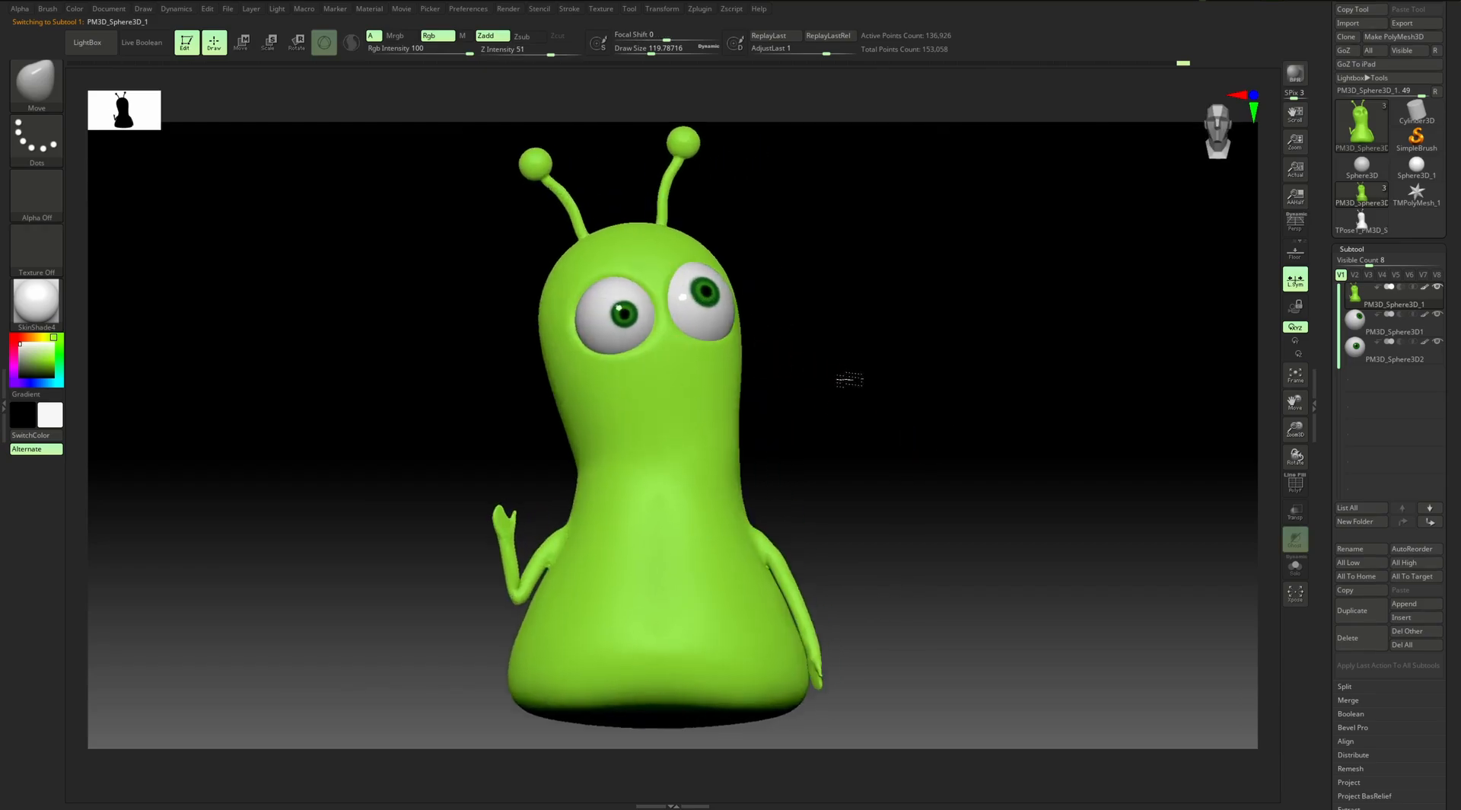
Choose a darker green and set up the Paint brush with a draw size of about 27 and Rgb only
left_click_drag(898, 396, 909, 512, "alt")
mouse_move(967, 422)
left_mouse_down()
mouse_move(860, 426)
mouse_move(955, 385)
mouse_move(959, 398)
left_mouse_up()
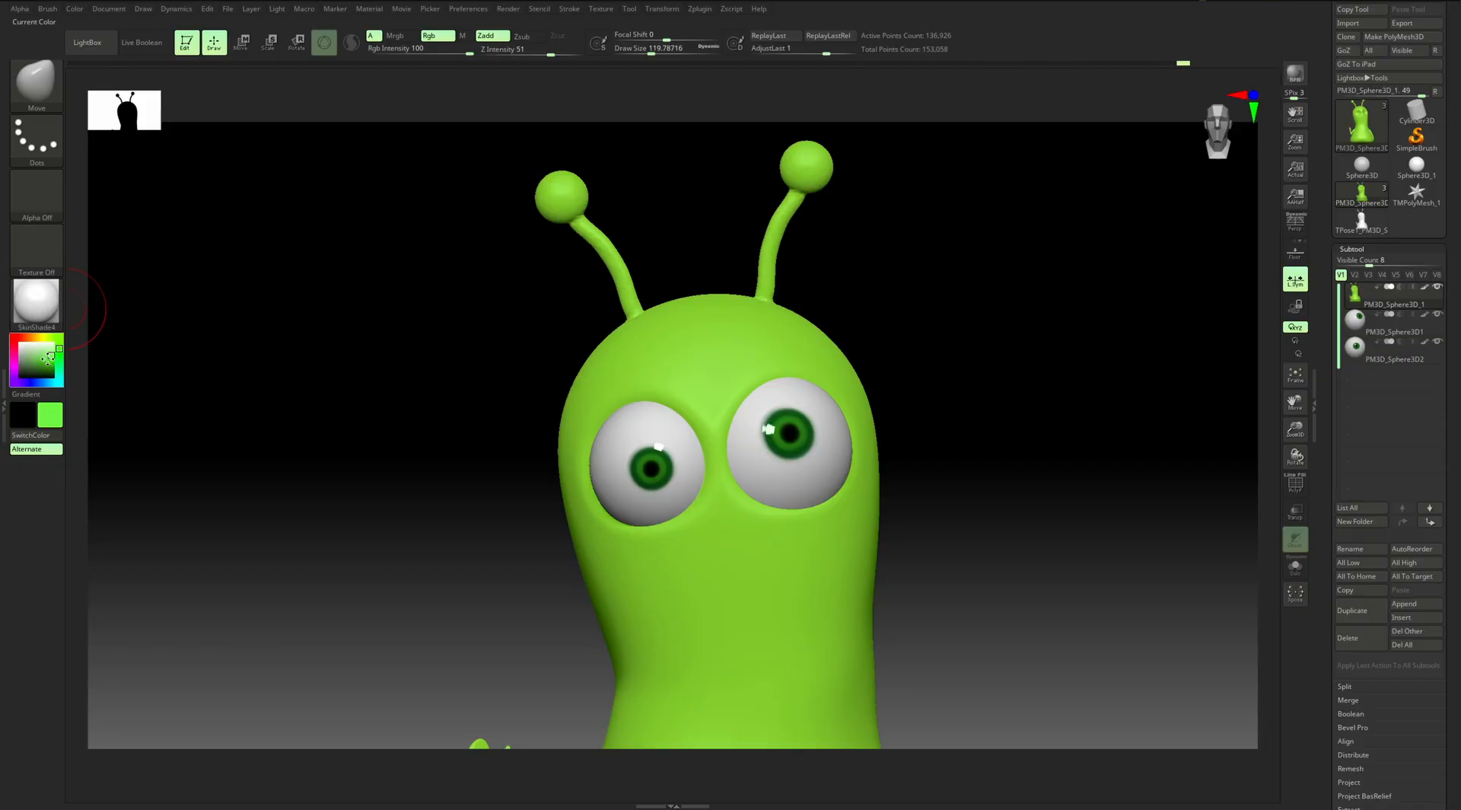
left_click_drag(325, 364, 327, 363)
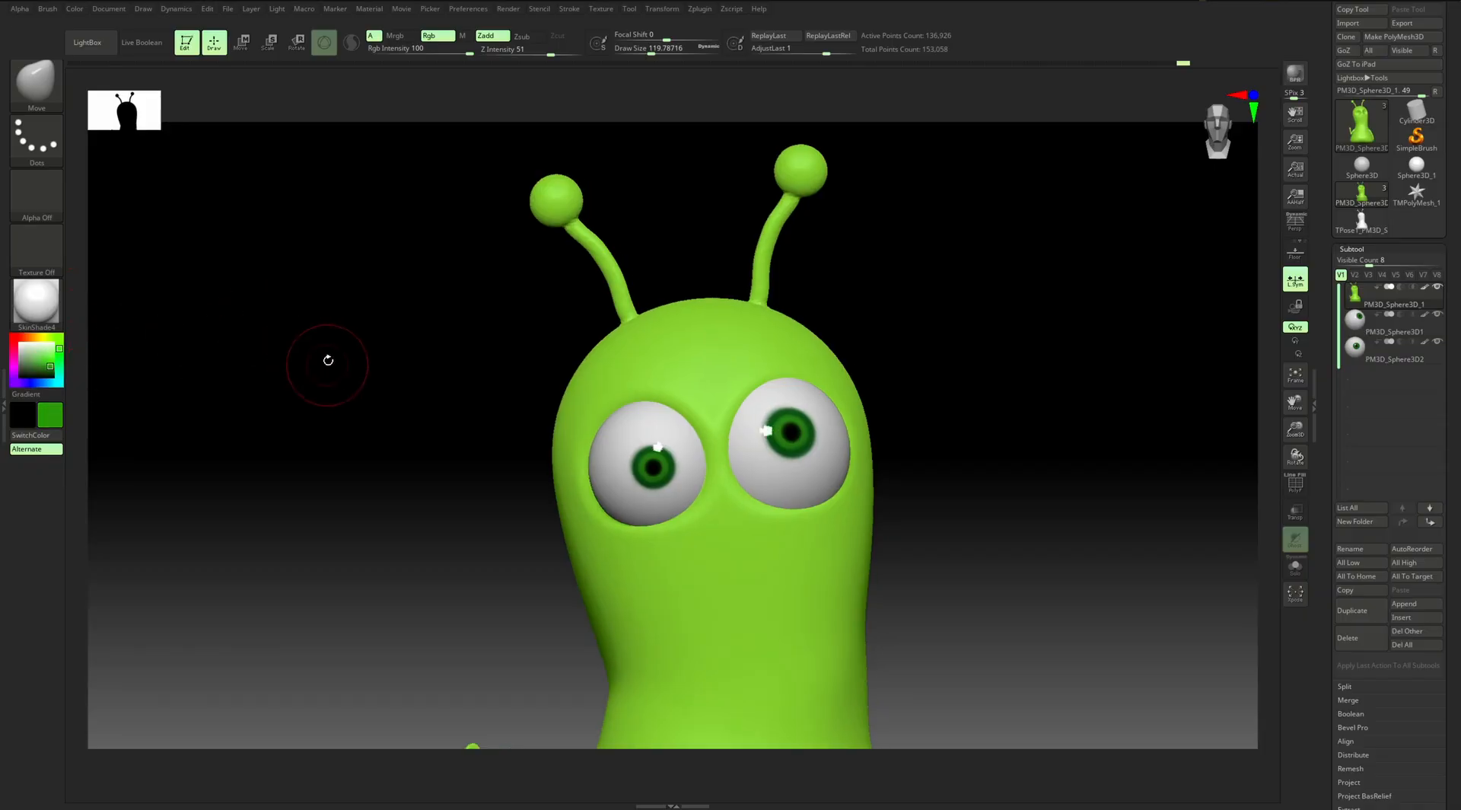
key("b")
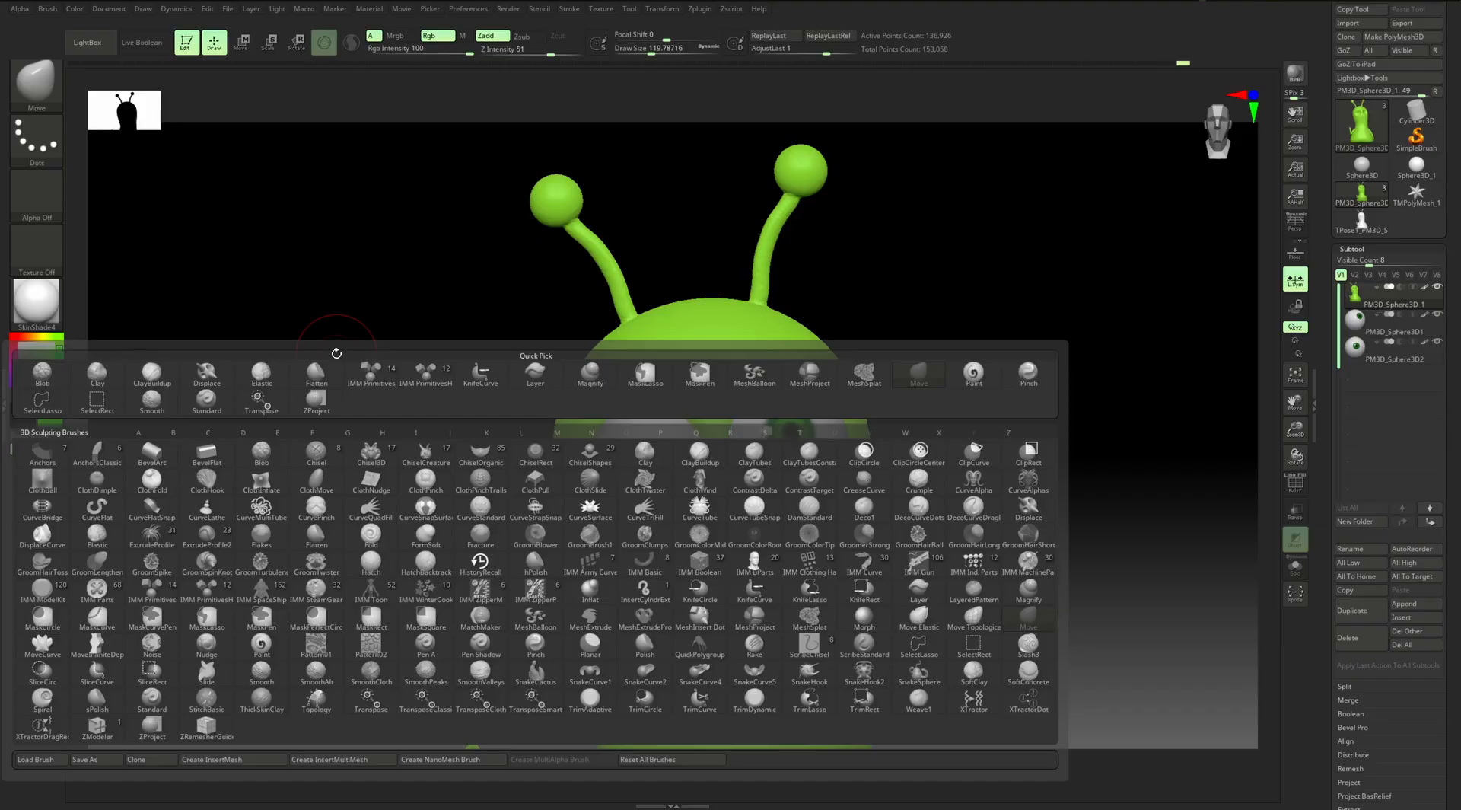
key("p")
left_click(274, 648)
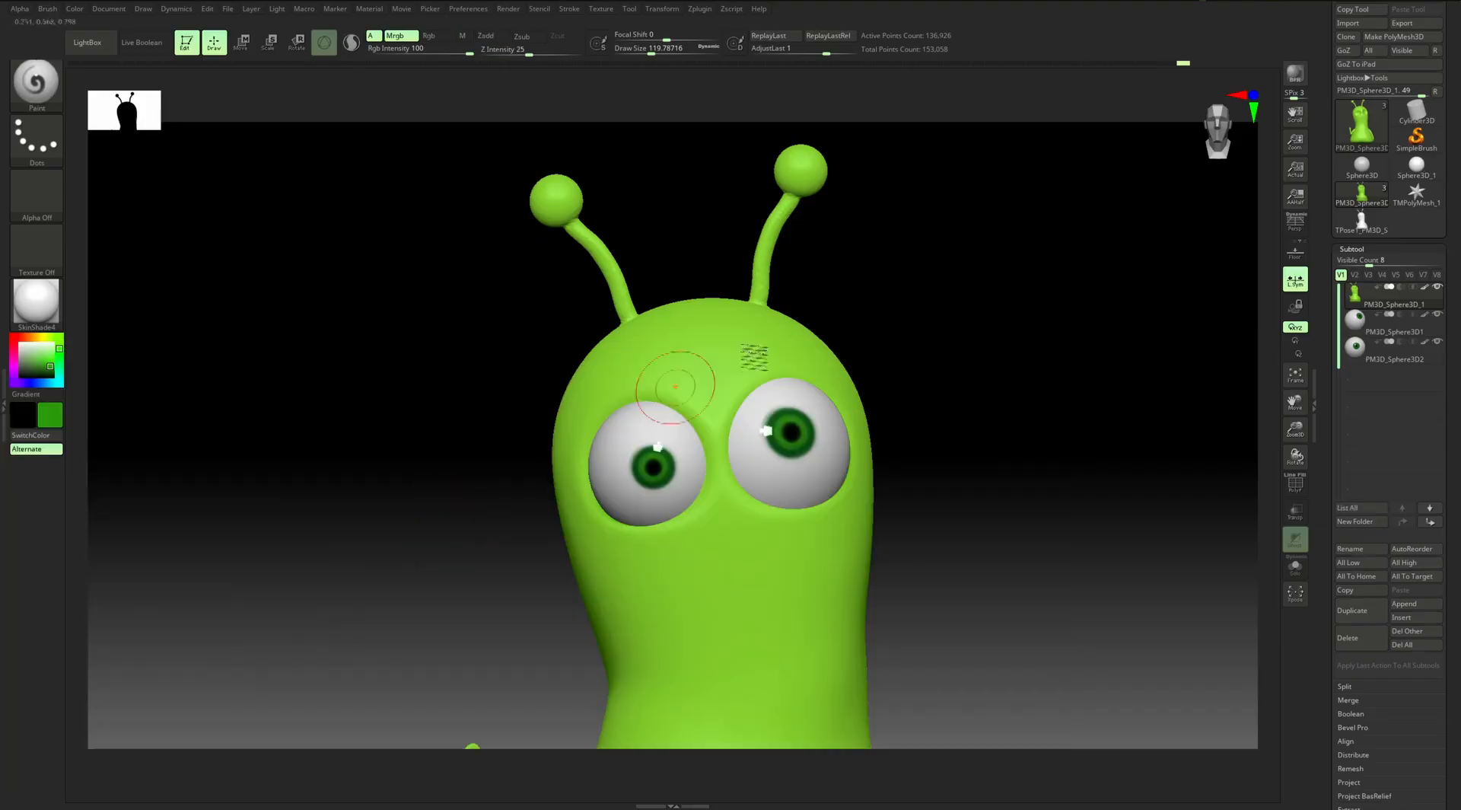
key("s")
left_click_drag(720, 371, 714, 371)
mouse_move(832, 310)
left_mouse_down()
mouse_move(946, 273)
mouse_move(905, 302)
mouse_move(939, 385)
mouse_move(917, 326)
mouse_move(879, 325)
left_mouse_up()
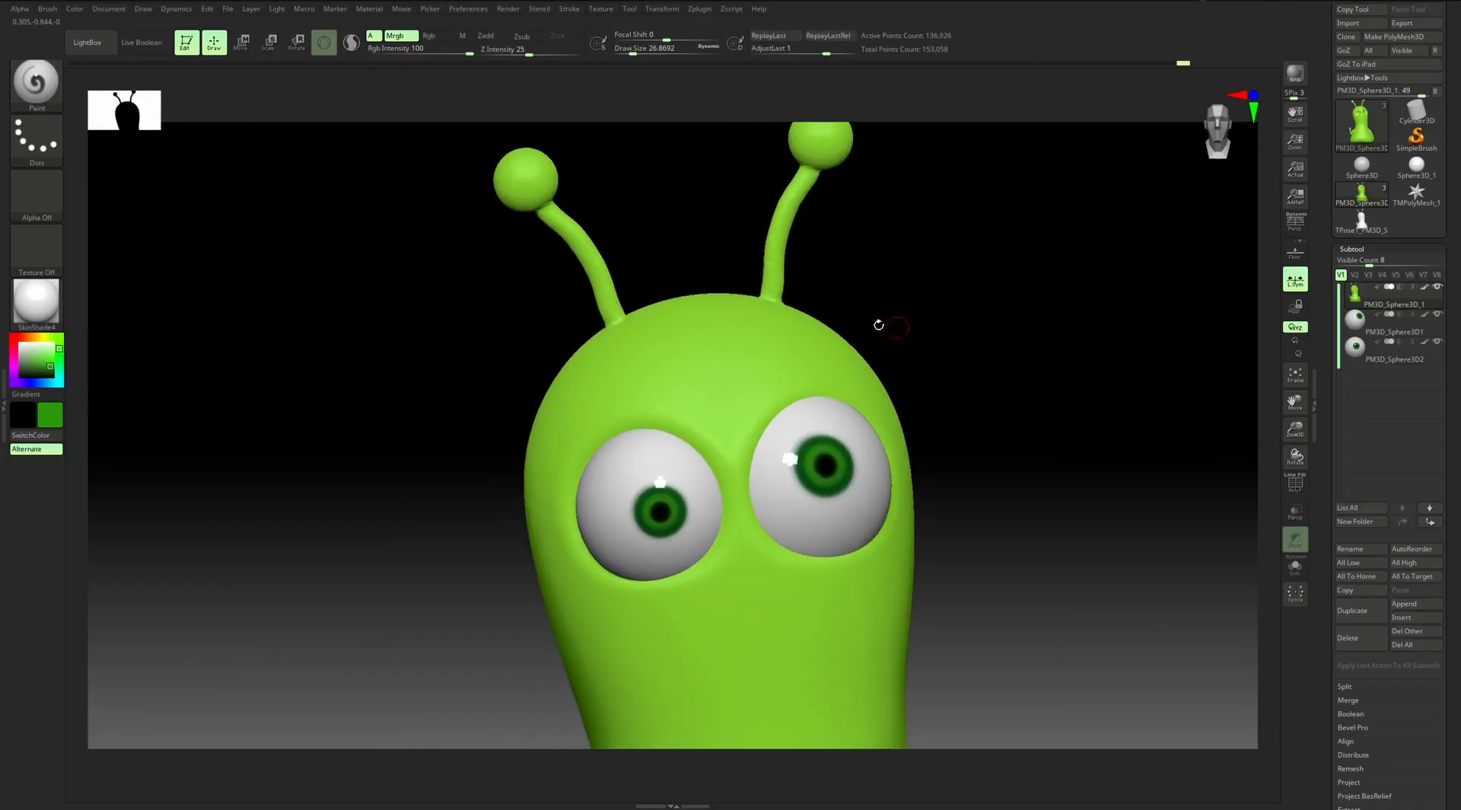
left_click(430, 36)
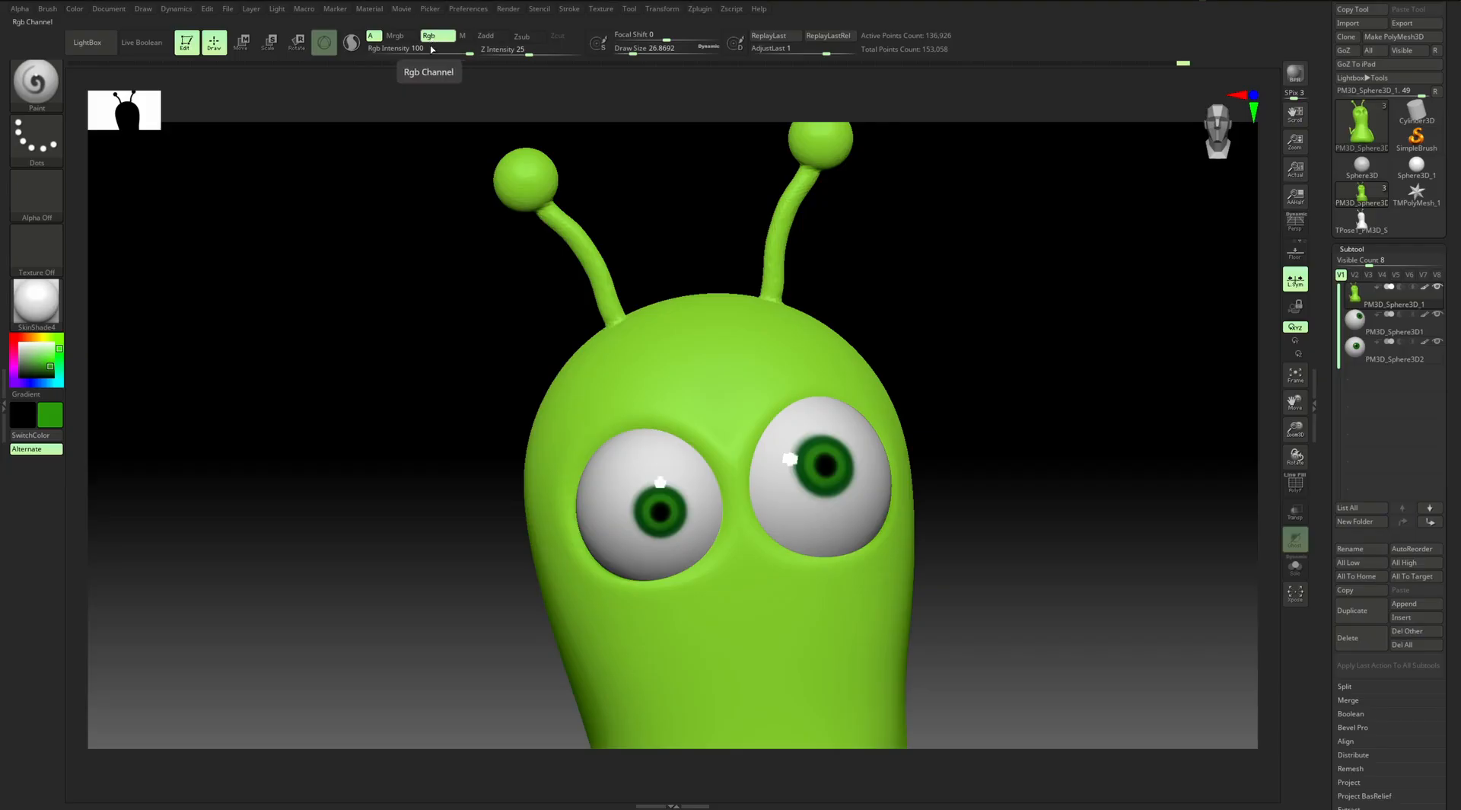
Paint dark green shading on the skin around both eyes, using a draw size of about 41 for the broader strokes
left_click_drag(472, 481, 554, 455)
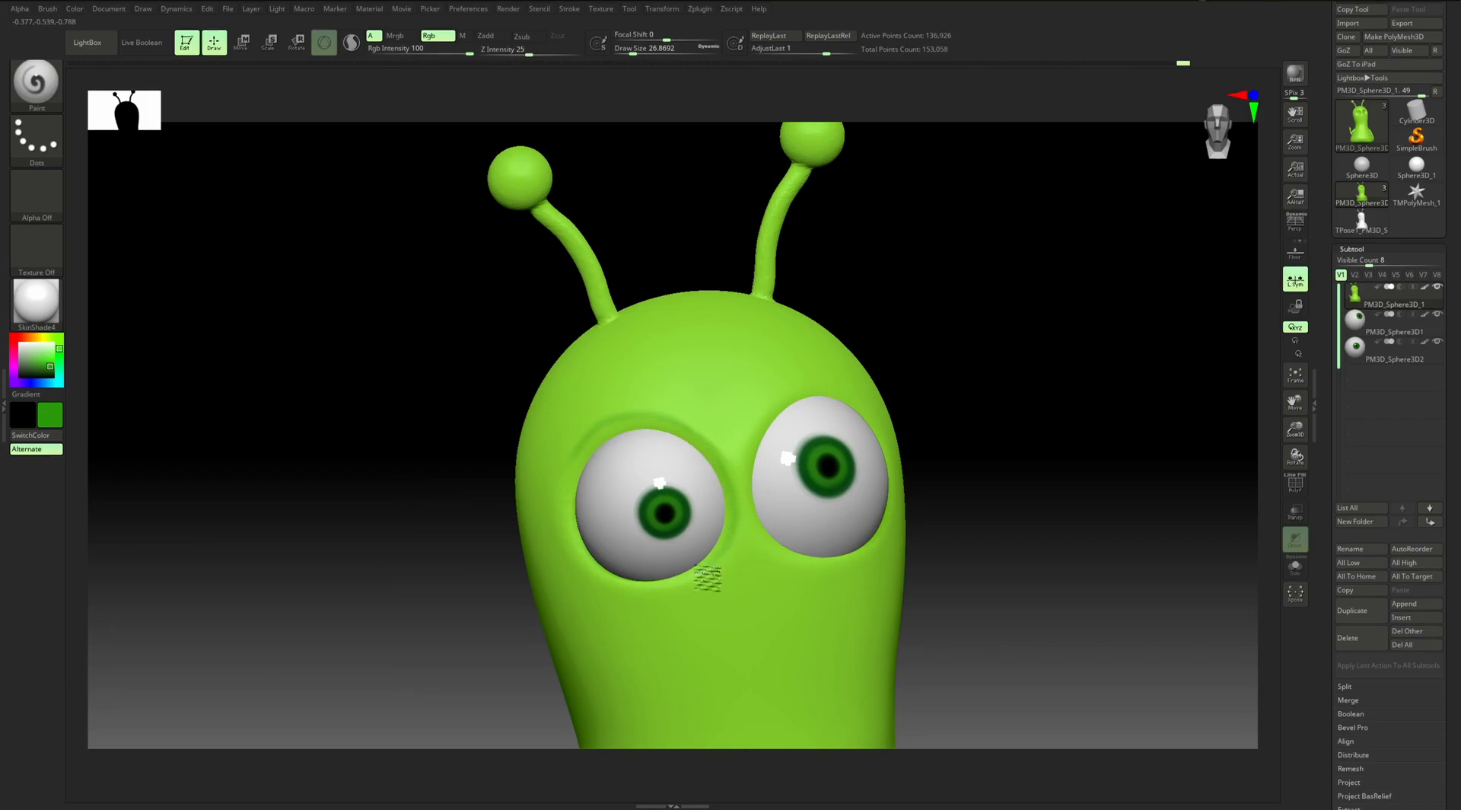
key("s")
left_click_drag(583, 424, 587, 425)
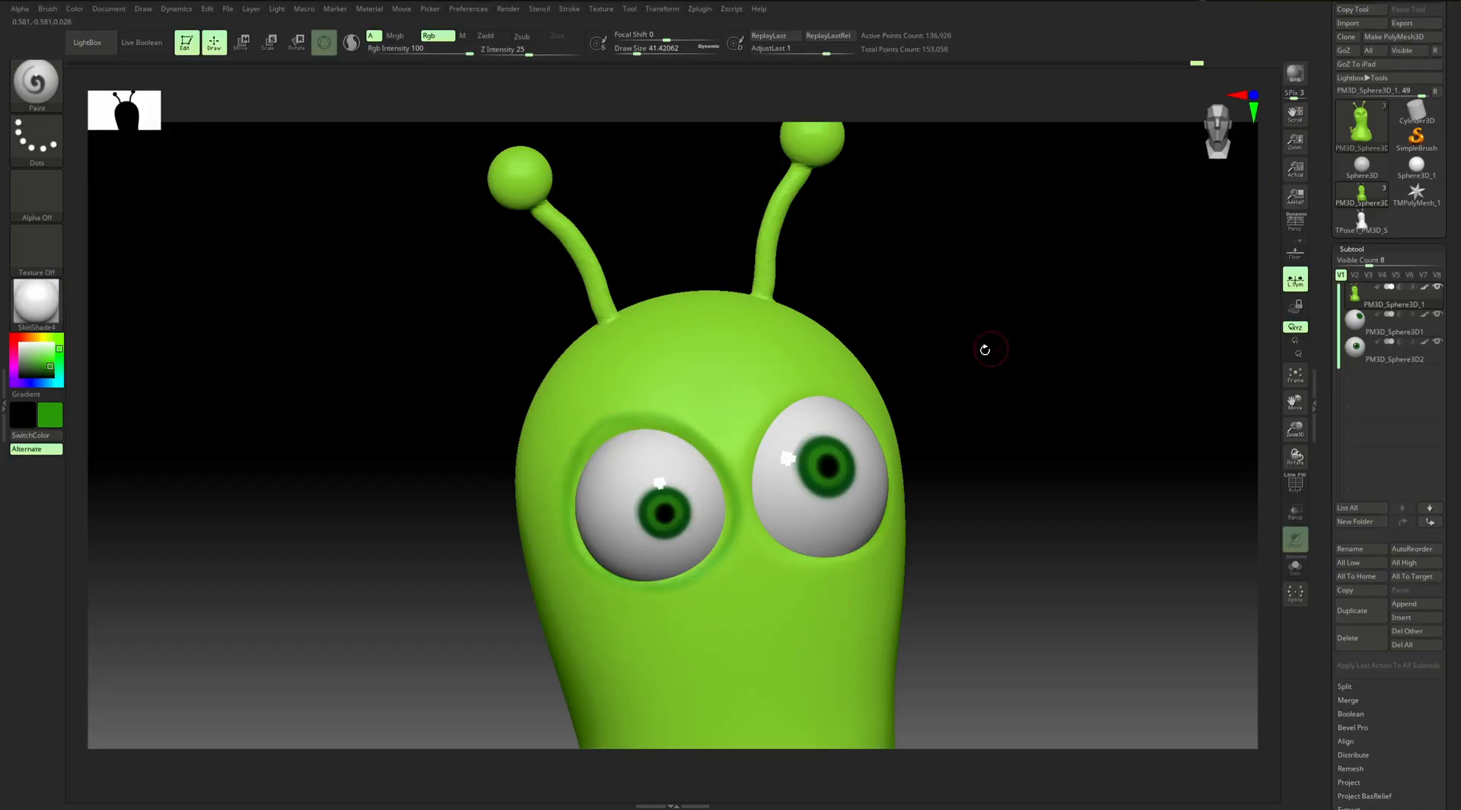
left_click_drag(989, 349, 965, 352)
left_click_drag(750, 455, 828, 394)
left_click_drag(1016, 356, 962, 362)
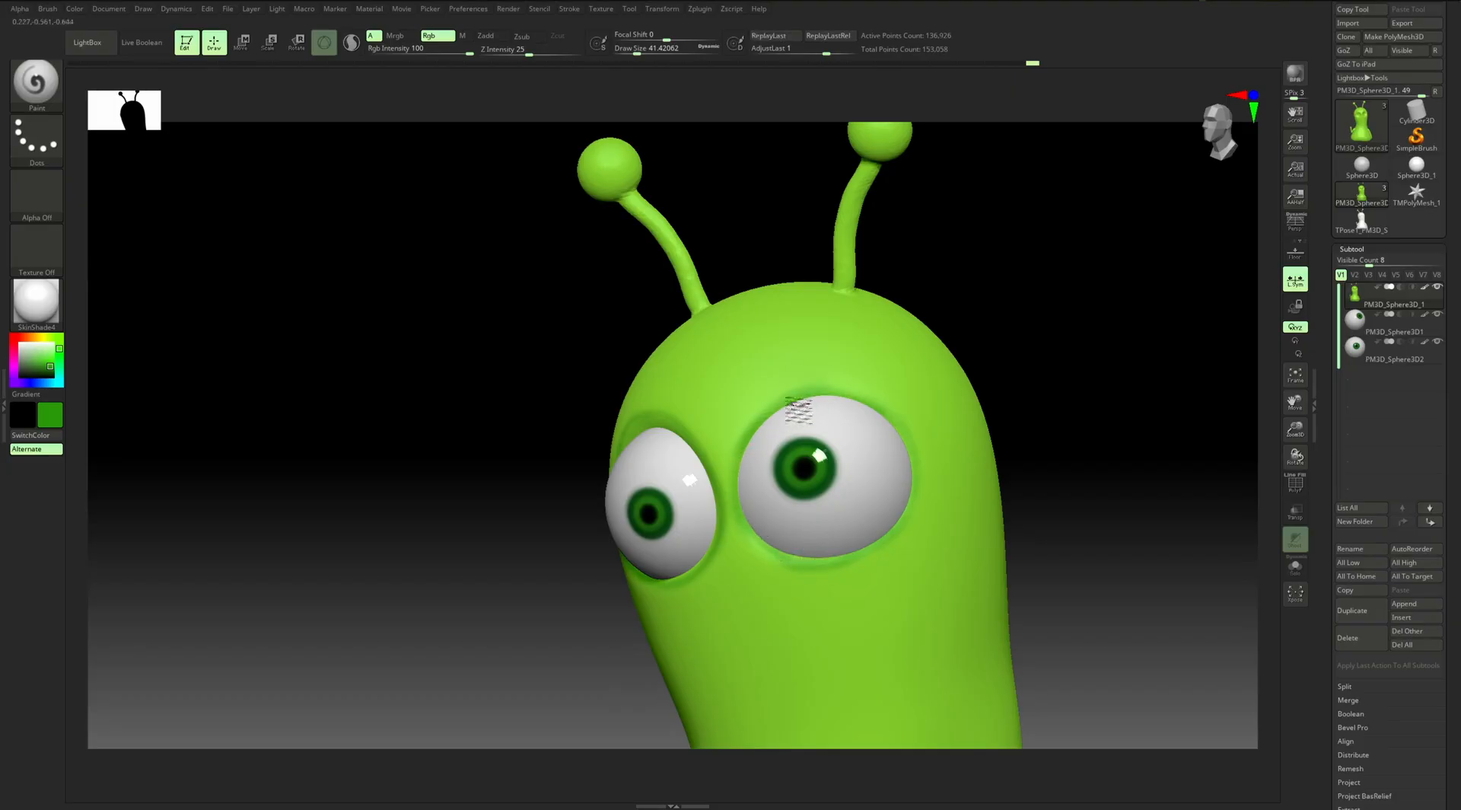
mouse_move(1016, 385)
left_mouse_down()
mouse_move(1051, 343)
mouse_move(955, 326)
mouse_move(946, 365)
left_mouse_up()
Paint the ball on the alien's left antenna dark green with a draw size of about 80
key("s")
left_click(917, 357)
left_click_drag(868, 335, 813, 332, "alt")
key("s")
left_click(738, 200)
left_click_drag(842, 215, 856, 238, "alt")
mouse_move(783, 239)
left_mouse_down()
mouse_move(769, 261)
mouse_move(832, 255)
mouse_move(750, 258)
left_mouse_up()
left_click_drag(849, 258, 825, 250)
left_click_drag(879, 257, 797, 291, "alt")
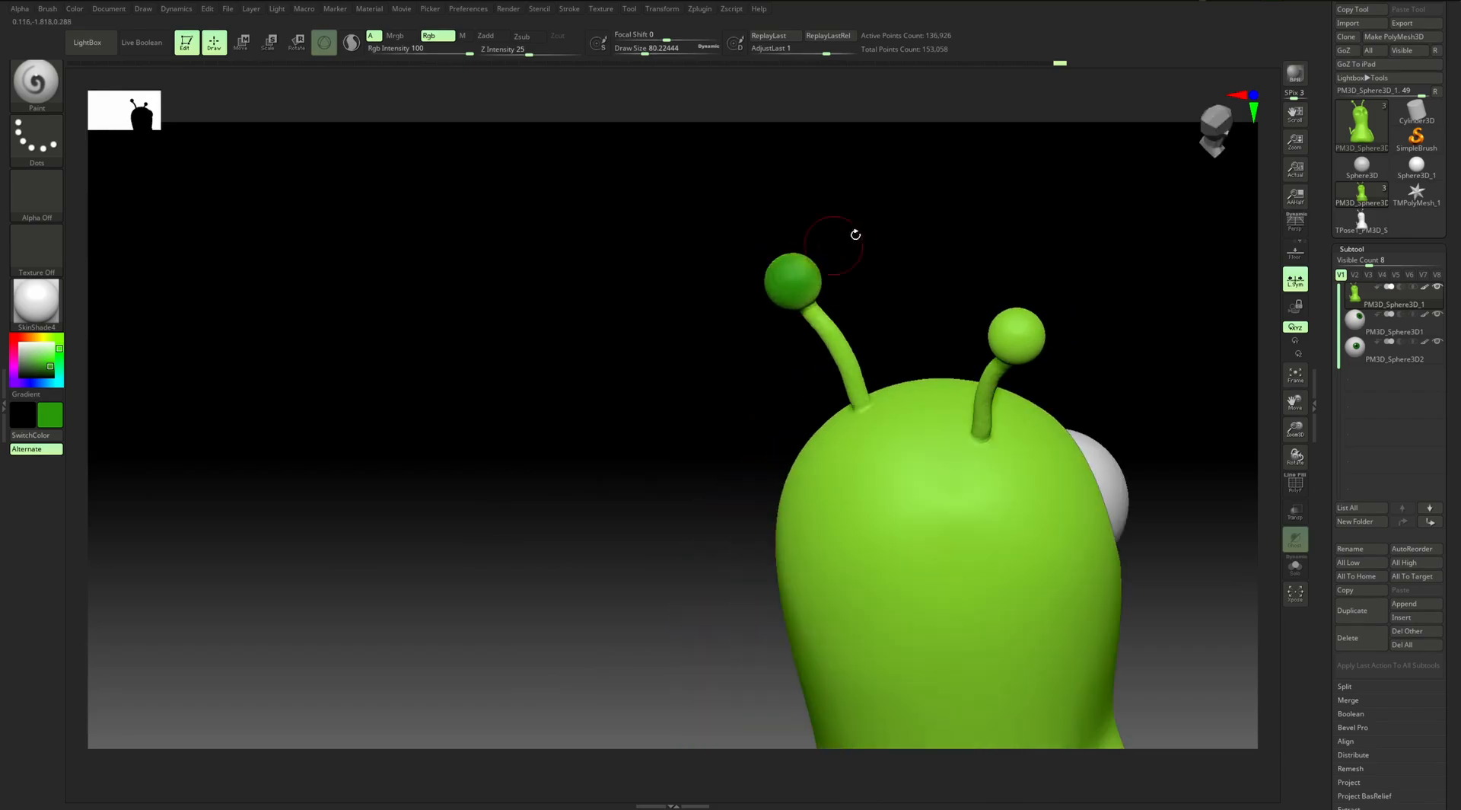
Cover the ball on the alien's right antenna with the same dark green from all sides
left_click_drag(837, 241, 842, 280)
left_click_drag(791, 365, 789, 344)
mouse_move(815, 410)
left_mouse_down()
mouse_move(828, 432)
mouse_move(810, 416)
left_mouse_up()
left_click_drag(740, 453, 870, 341)
mouse_move(831, 428)
left_mouse_down()
mouse_move(825, 443)
mouse_move(805, 419)
left_mouse_up()
left_click_drag(805, 390, 872, 396)
mouse_move(804, 416)
left_mouse_down()
mouse_move(791, 427)
mouse_move(832, 411)
mouse_move(766, 394)
left_mouse_up()
left_click_drag(839, 328, 818, 389)
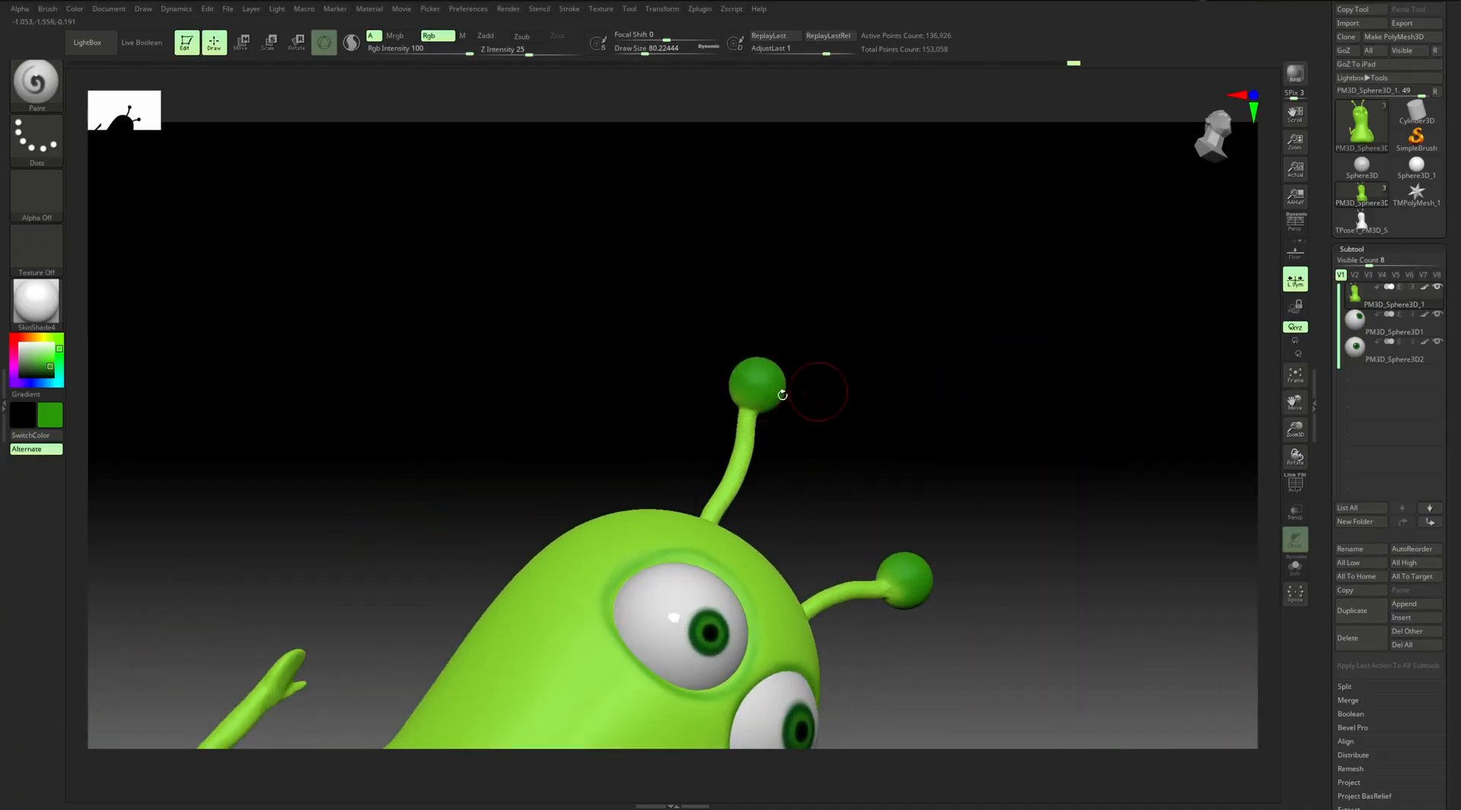
Enlarge the Paint brush to a draw size of about 437 and paint soft dark green shading across the front of the neck
mouse_move(759, 351)
left_mouse_down()
mouse_move(962, 395)
mouse_move(952, 447)
mouse_move(987, 390)
left_mouse_up()
mouse_move(1096, 461)
left_mouse_down("alt")
mouse_move(917, 317)
mouse_move(892, 395)
mouse_move(881, 365)
left_mouse_up("alt")
mouse_move(780, 317)
left_mouse_down("alt")
mouse_move(802, 390)
mouse_move(802, 341)
left_mouse_up("alt")
left_click_drag(489, 535, 498, 540)
key("s")
left_click_drag(641, 518, 657, 517)
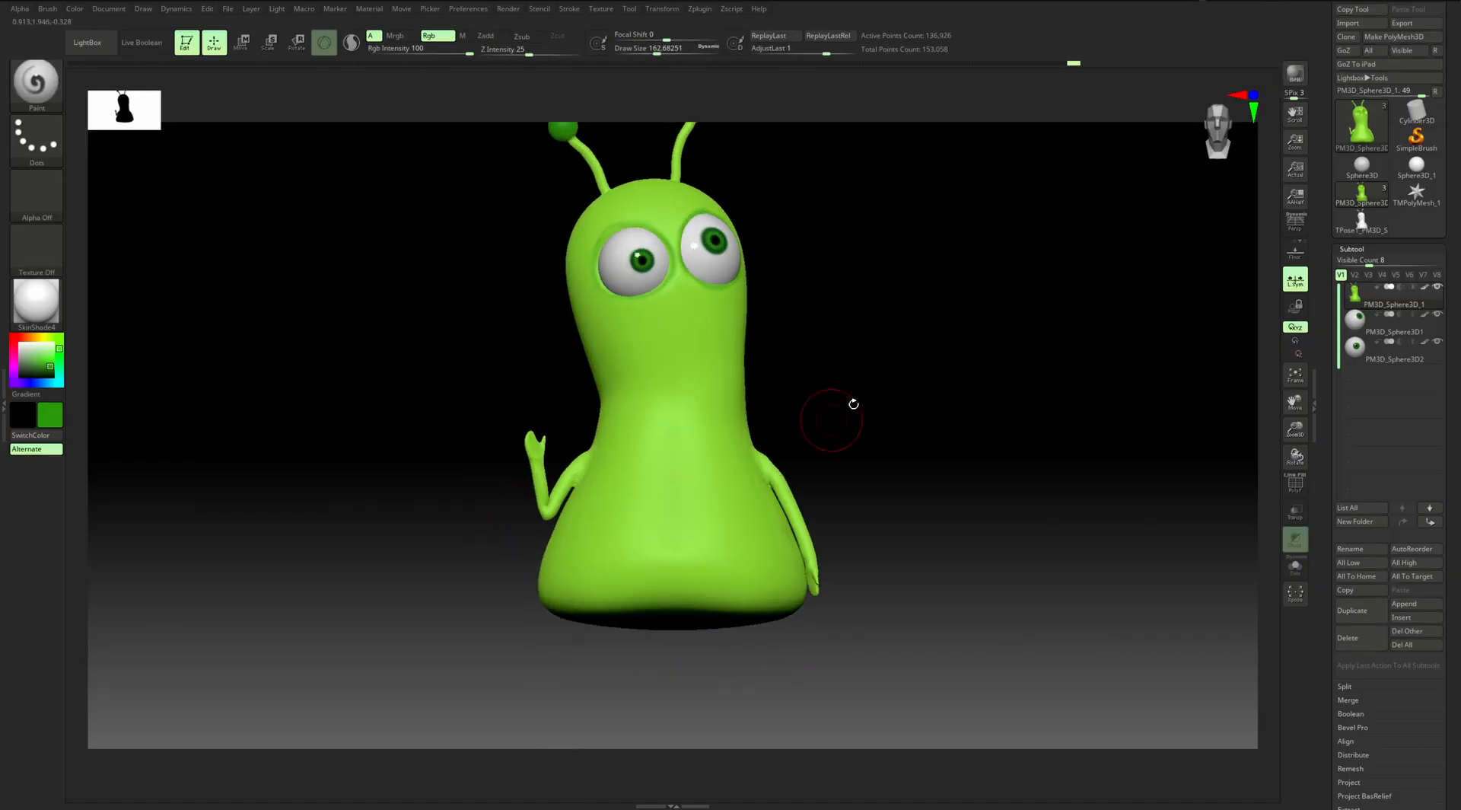
left_click_drag(829, 418, 815, 430, "alt")
key("s")
left_click_drag(675, 536, 695, 535)
left_click_drag(829, 408, 669, 441)
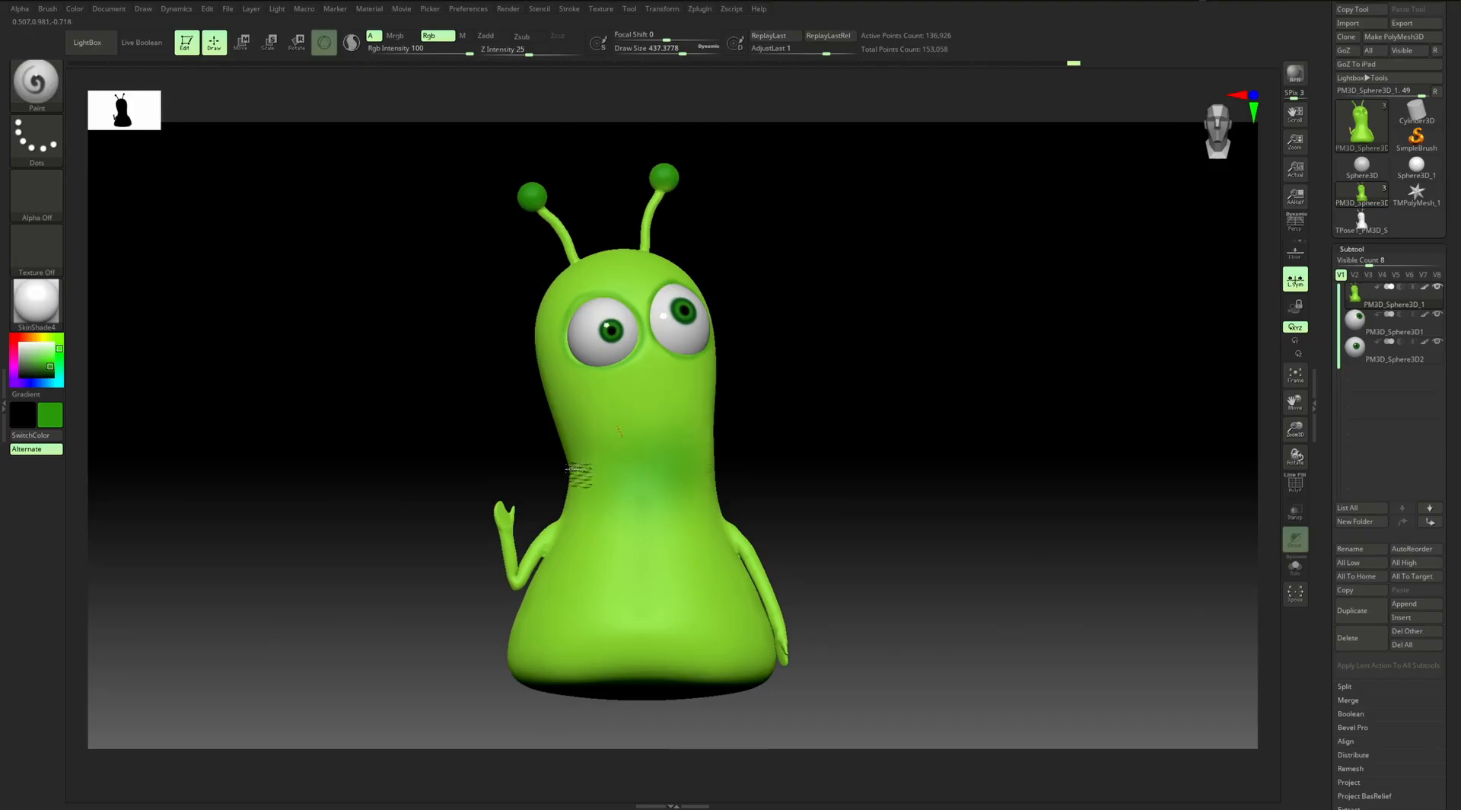
Extend the soft green shading around the sides of the neck and blend it across the front
left_click_drag(770, 467, 712, 448)
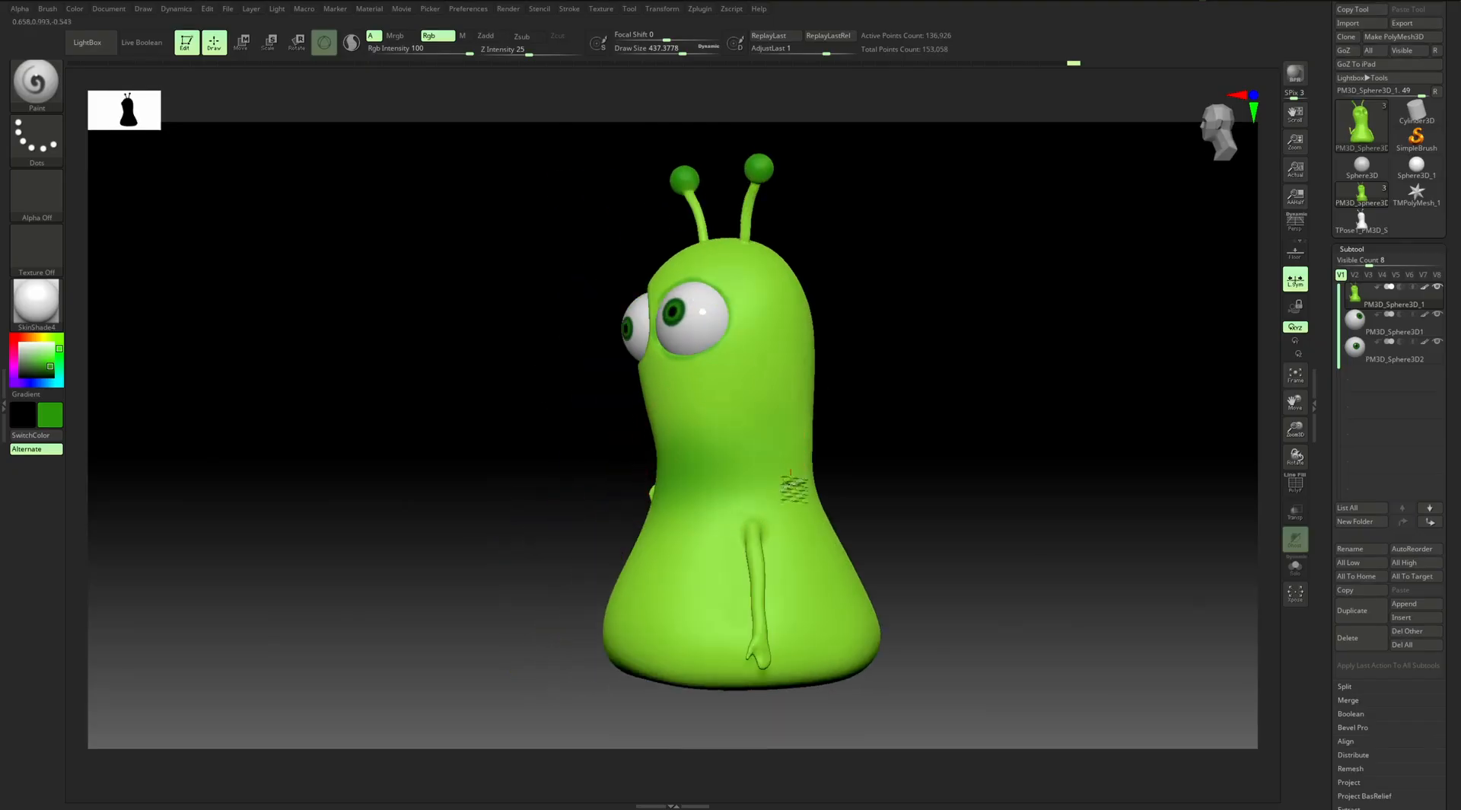
left_click_drag(867, 443, 822, 436)
left_click_drag(946, 399, 872, 461)
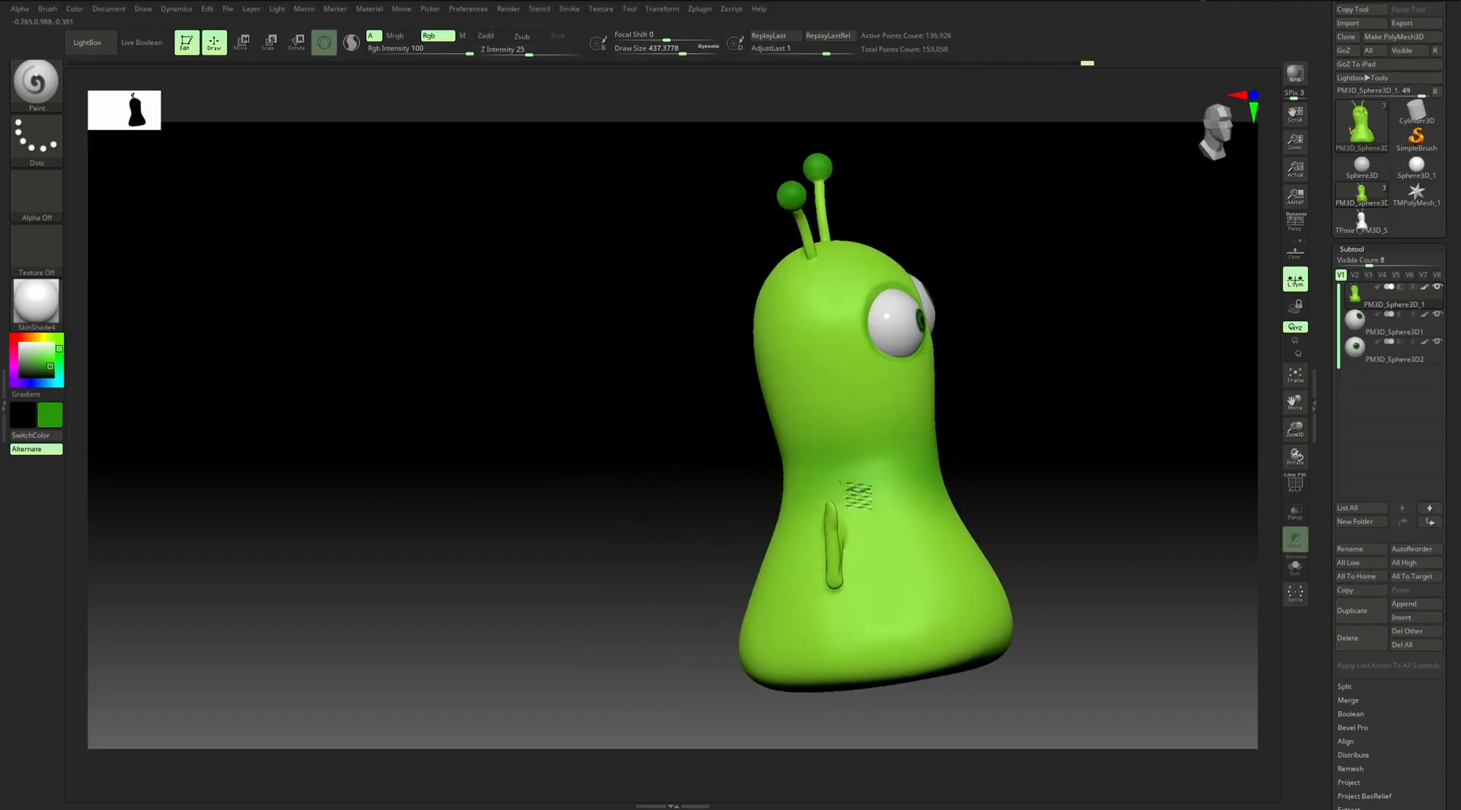
left_click_drag(1030, 417, 821, 463)
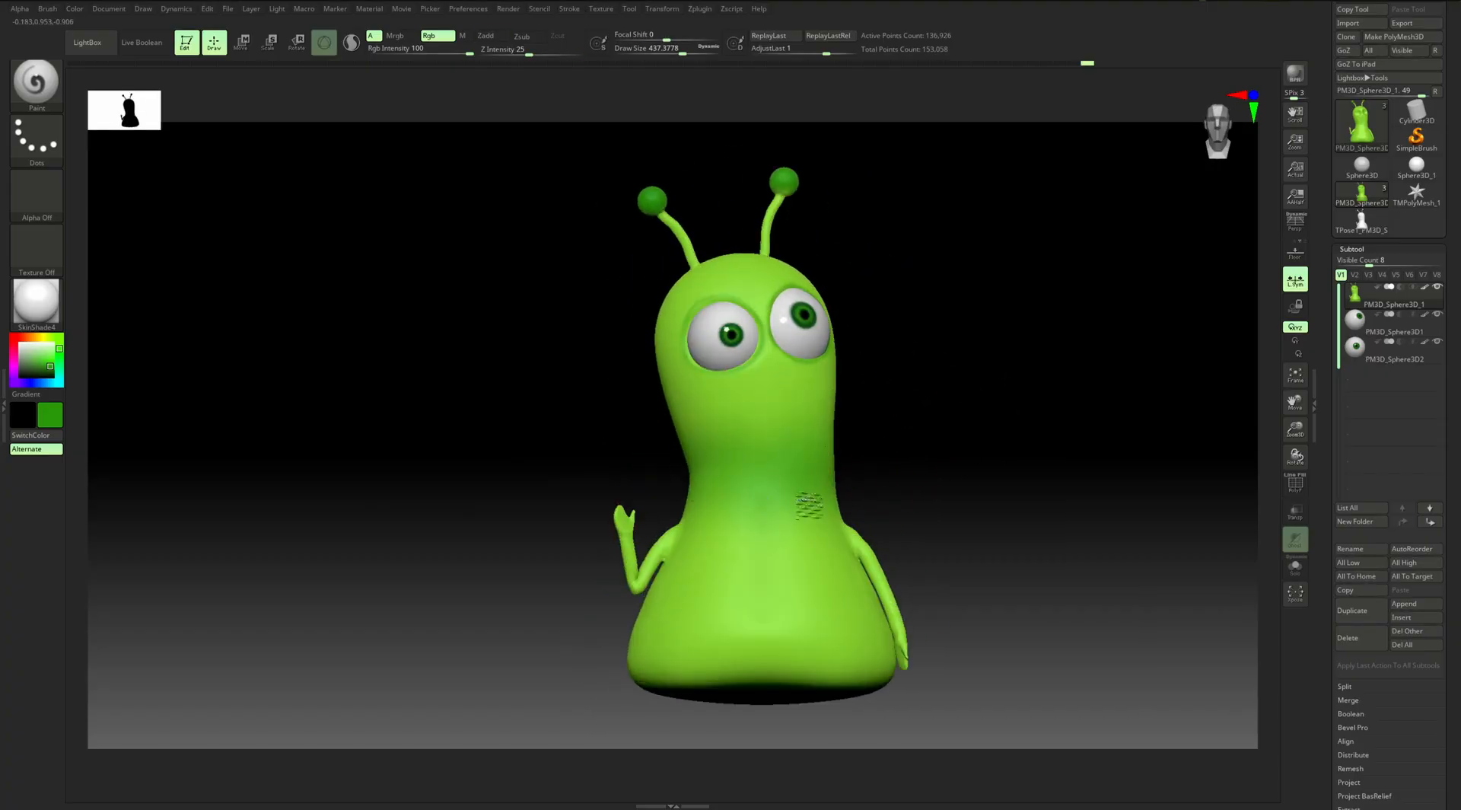
mouse_move(910, 444)
left_mouse_down("alt")
mouse_move(796, 460)
mouse_move(834, 470)
mouse_move(843, 442)
left_mouse_up("alt")
mouse_move(707, 481)
left_mouse_down()
mouse_move(855, 427)
mouse_move(809, 414)
mouse_move(701, 325)
left_mouse_up()
Set the Paint brush draw size to 112 for finer shading on the body
key("s")
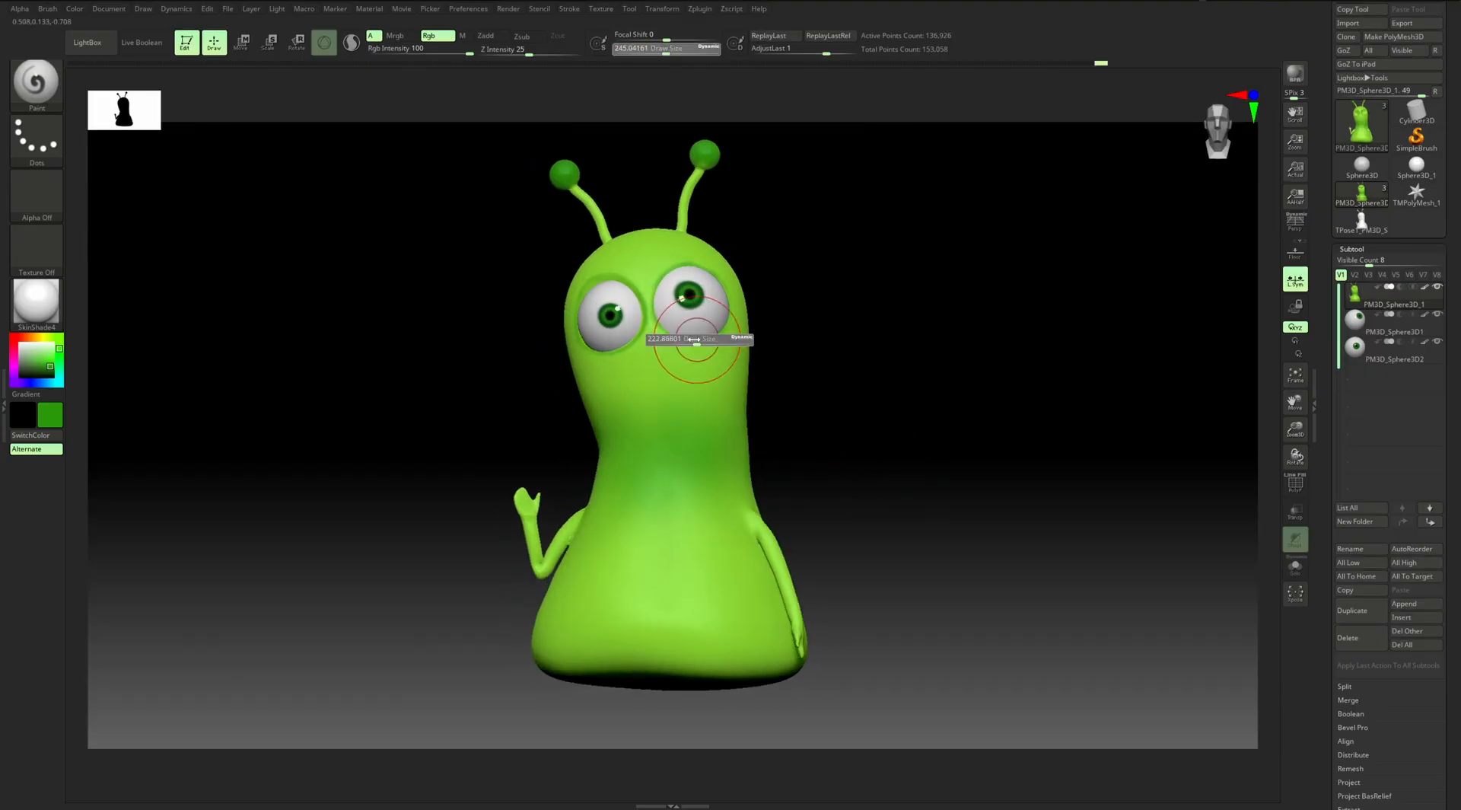
mouse_move(822, 358)
left_mouse_down()
mouse_move(913, 372)
mouse_move(978, 410)
mouse_move(950, 406)
mouse_move(987, 348)
mouse_move(906, 323)
mouse_move(926, 353)
mouse_move(864, 358)
mouse_move(963, 362)
left_mouse_up()
key("s")
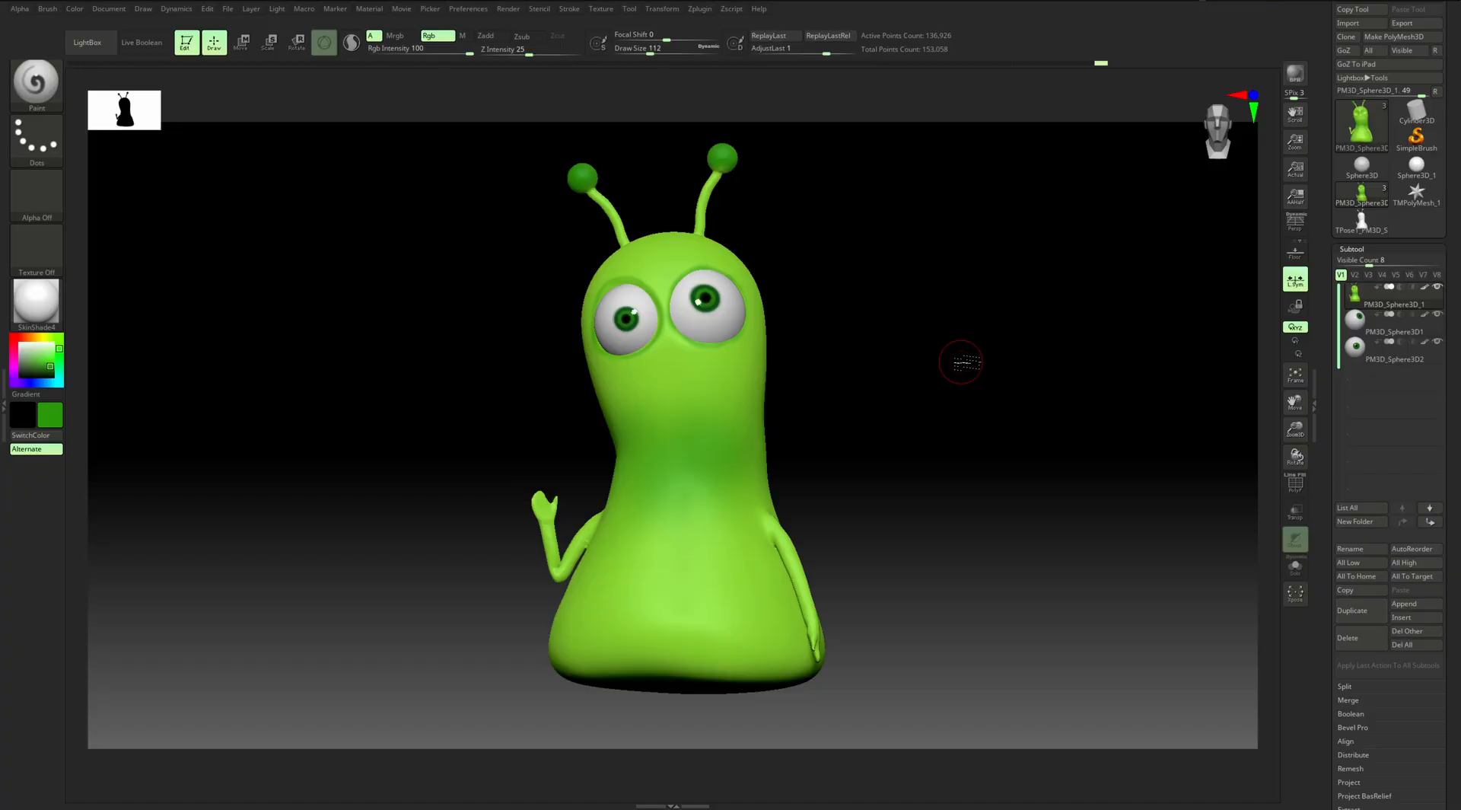
left_click_drag(888, 391, 913, 390)
mouse_move(914, 389)
left_mouse_down("alt")
mouse_move(891, 395)
mouse_move(907, 415)
mouse_move(917, 404)
mouse_move(890, 408)
mouse_move(1025, 439)
left_mouse_up("alt")
key("s")
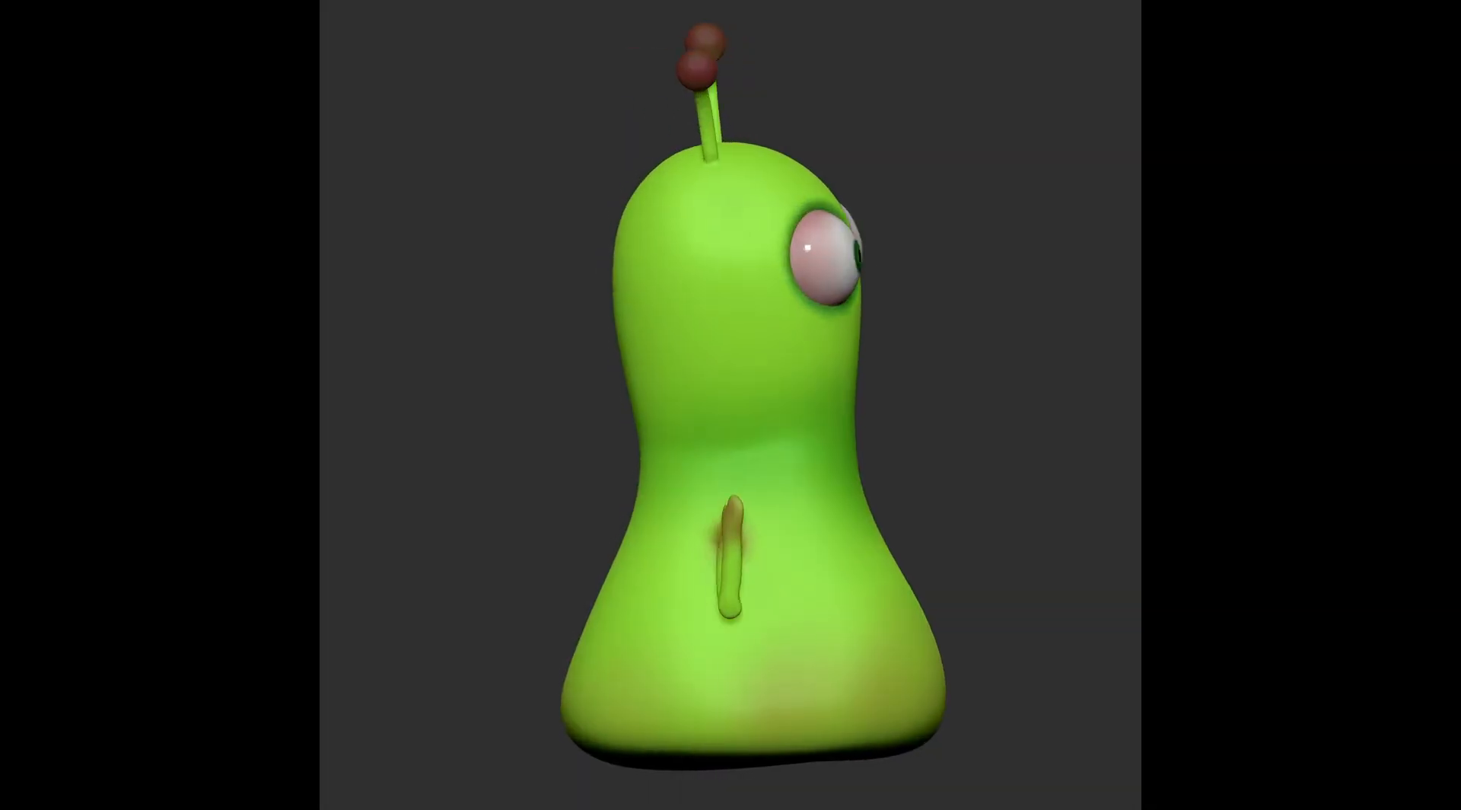